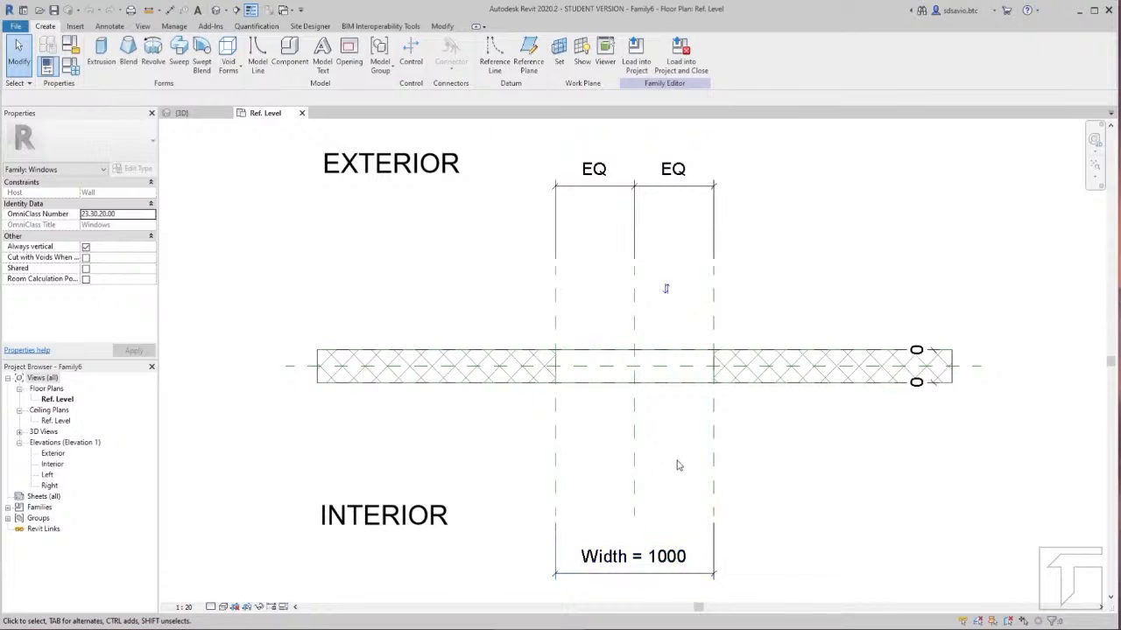
Step: Set the window opening's Width dimension to 2000 in the reference level plan
{"action": "left_click", "coordinate": [677, 566]}
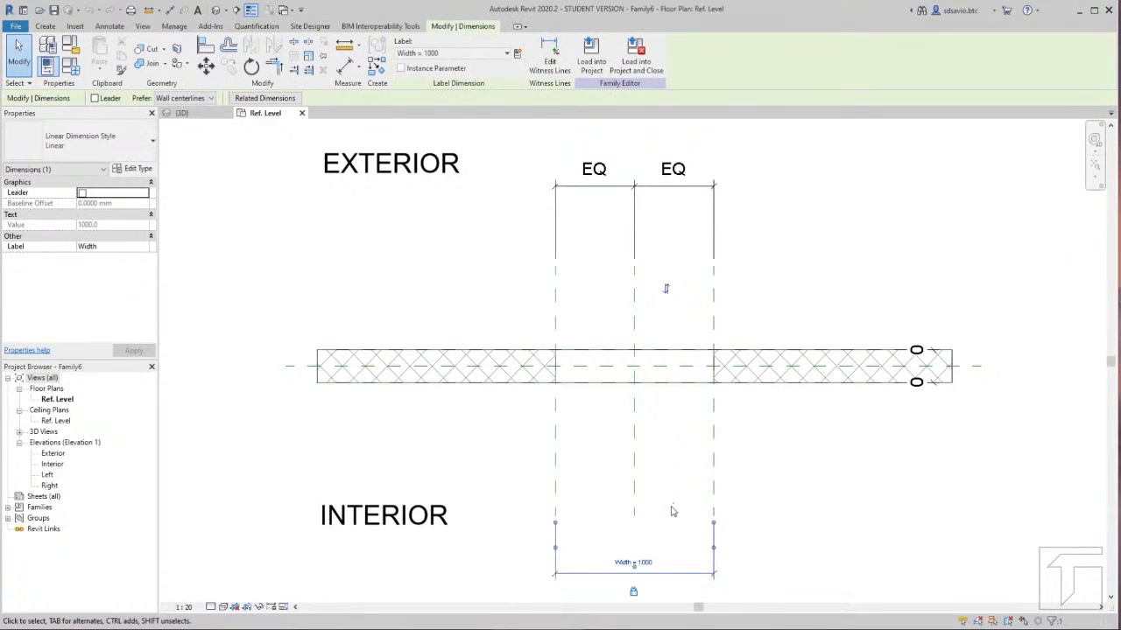
{"action": "left_click", "coordinate": [651, 565]}
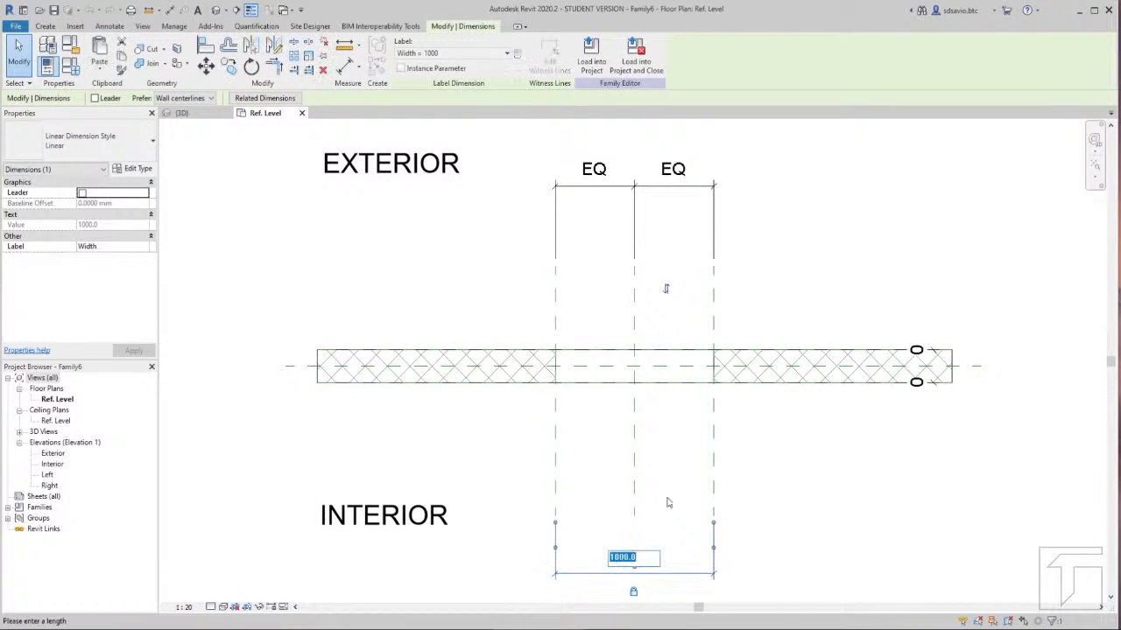
{"action": "type", "text": "2000"}
{"action": "key", "text": "Return"}
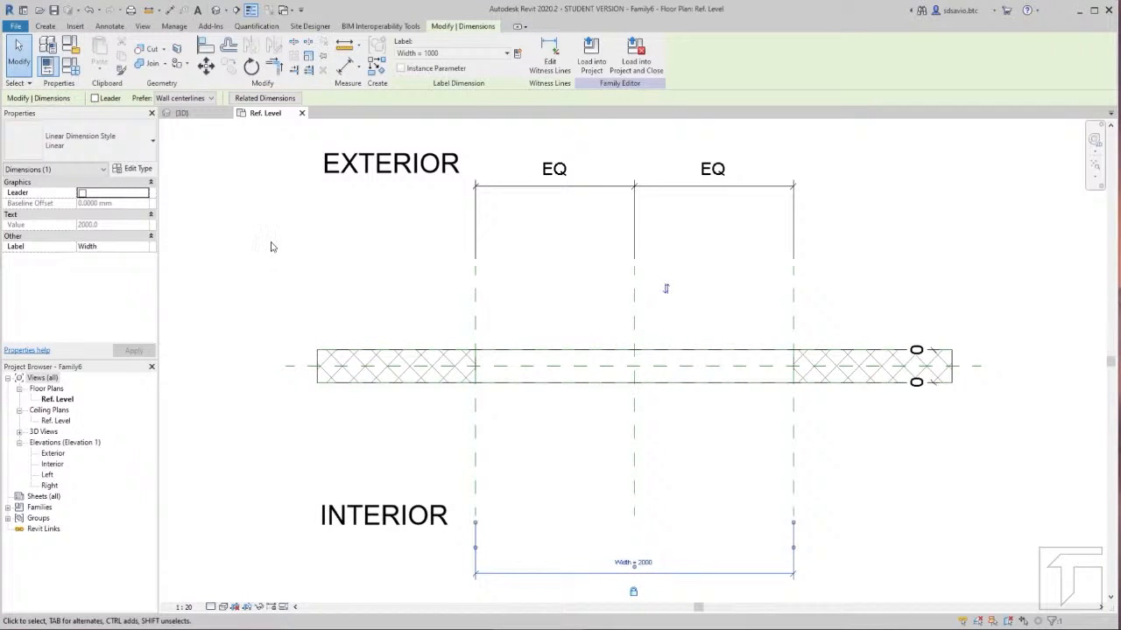
Step: Inspect the finished Parametric Sliding Window family in 3D, and return to the new family's Ref. Level plan
{"action": "left_click", "coordinate": [195, 118]}
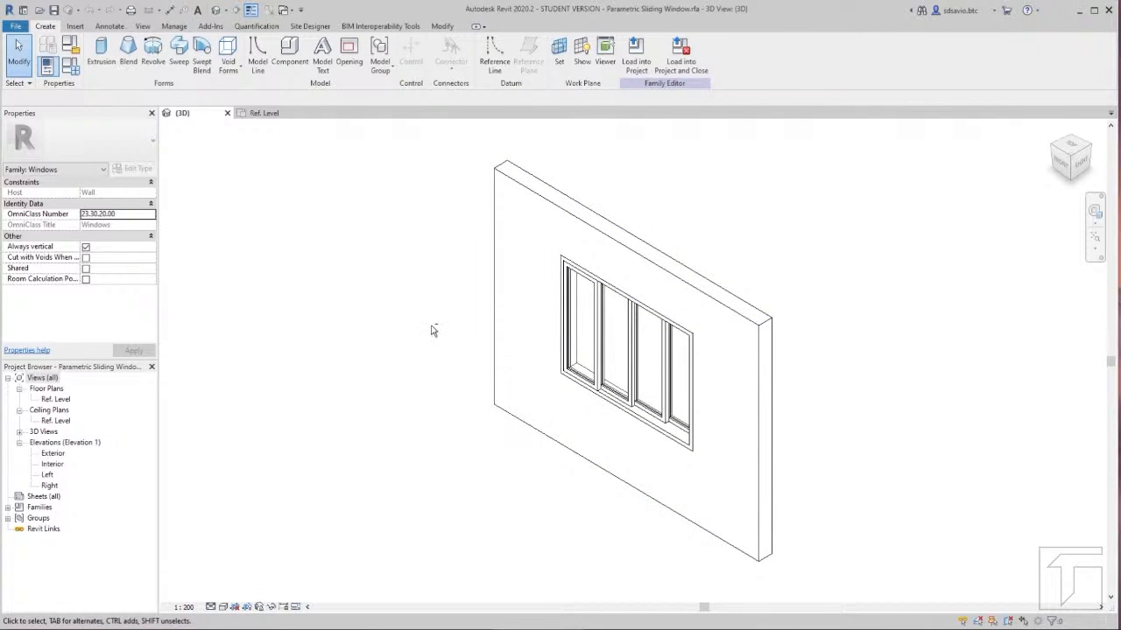
{"action": "mouse_move", "coordinate": [431, 330]}
{"action": "middle_mouse_down", "text": "shift"}
{"action": "mouse_move", "coordinate": [446, 362]}
{"action": "mouse_move", "coordinate": [525, 370]}
{"action": "mouse_move", "coordinate": [778, 352]}
{"action": "mouse_move", "coordinate": [978, 310]}
{"action": "mouse_move", "coordinate": [929, 354]}
{"action": "mouse_move", "coordinate": [583, 342]}
{"action": "mouse_move", "coordinate": [560, 370]}
{"action": "mouse_move", "coordinate": [446, 378]}
{"action": "mouse_move", "coordinate": [347, 314]}
{"action": "mouse_move", "coordinate": [450, 342]}
{"action": "mouse_move", "coordinate": [408, 370]}
{"action": "mouse_move", "coordinate": [233, 288]}
{"action": "mouse_move", "coordinate": [262, 353]}
{"action": "mouse_move", "coordinate": [452, 383]}
{"action": "mouse_move", "coordinate": [458, 306]}
{"action": "mouse_move", "coordinate": [451, 321]}
{"action": "middle_mouse_up", "text": "shift"}
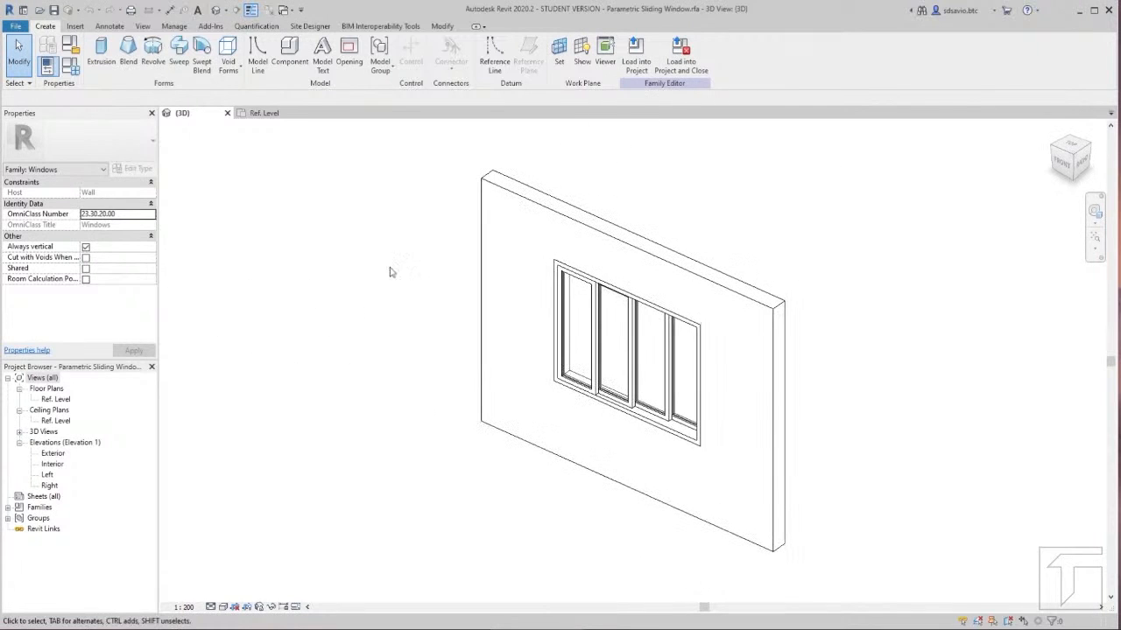
{"action": "left_click", "coordinate": [278, 120]}
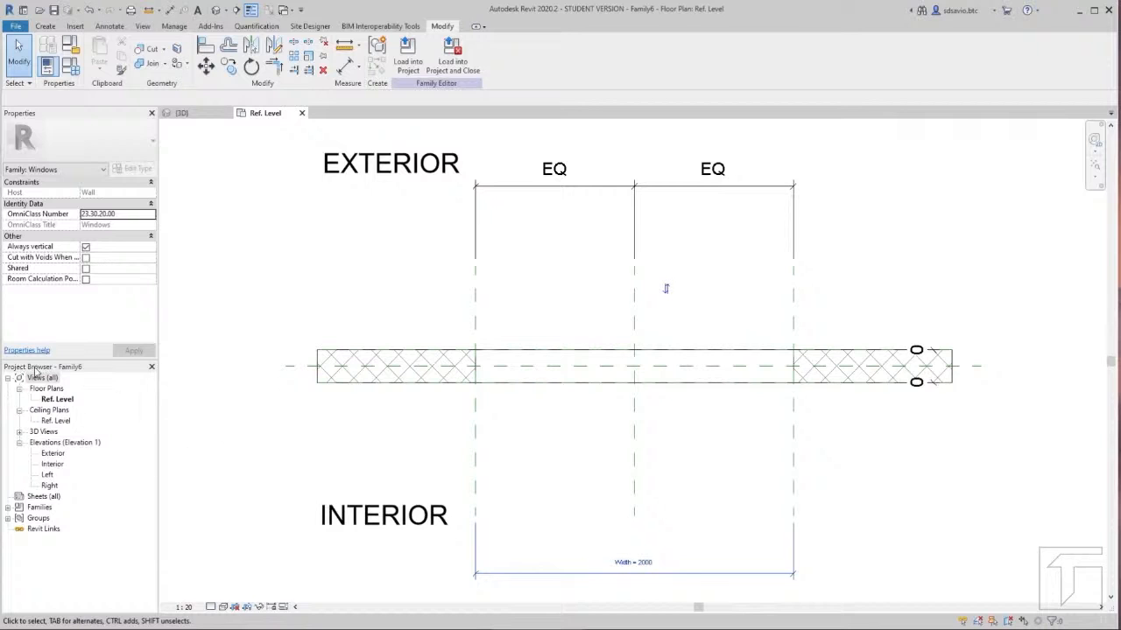
Step: Open the Interior elevation and set the Default Sill Height dimension to 900
{"action": "double_click", "coordinate": [54, 467]}
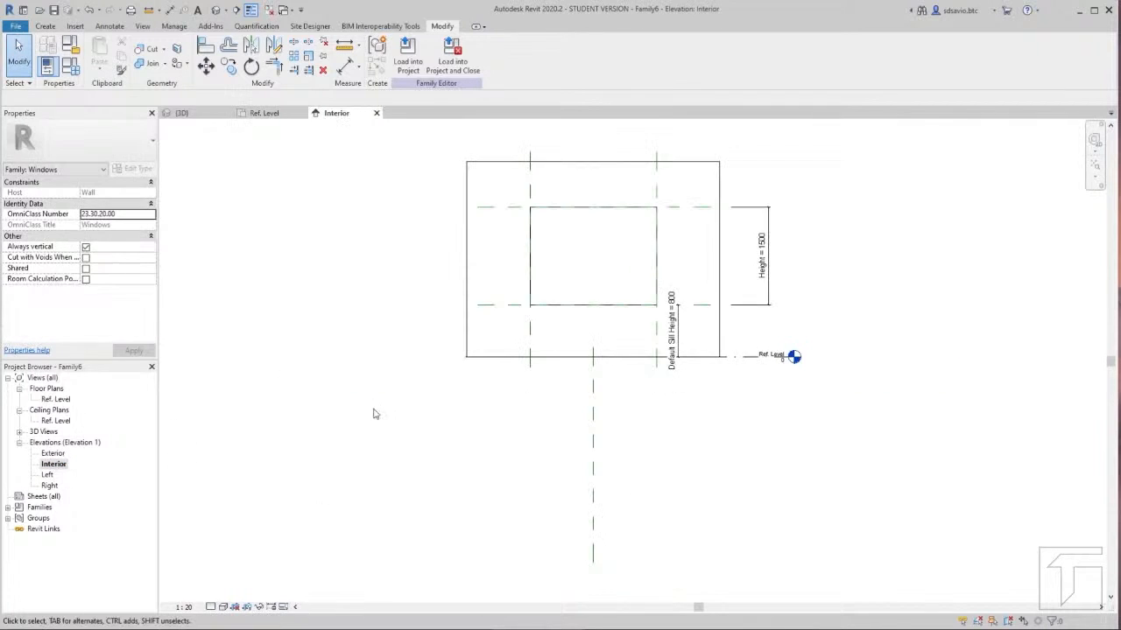
{"action": "scroll", "coordinate": [431, 195], "scroll_direction": "up", "scroll_amount": 2}
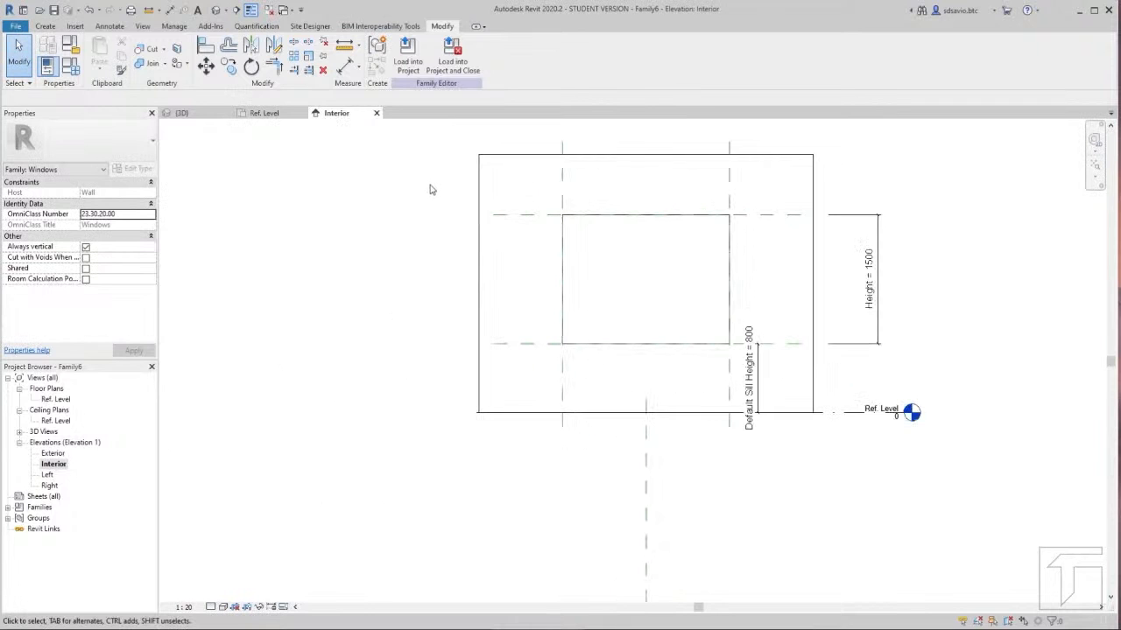
{"action": "scroll", "coordinate": [809, 227], "scroll_direction": "up", "scroll_amount": 3}
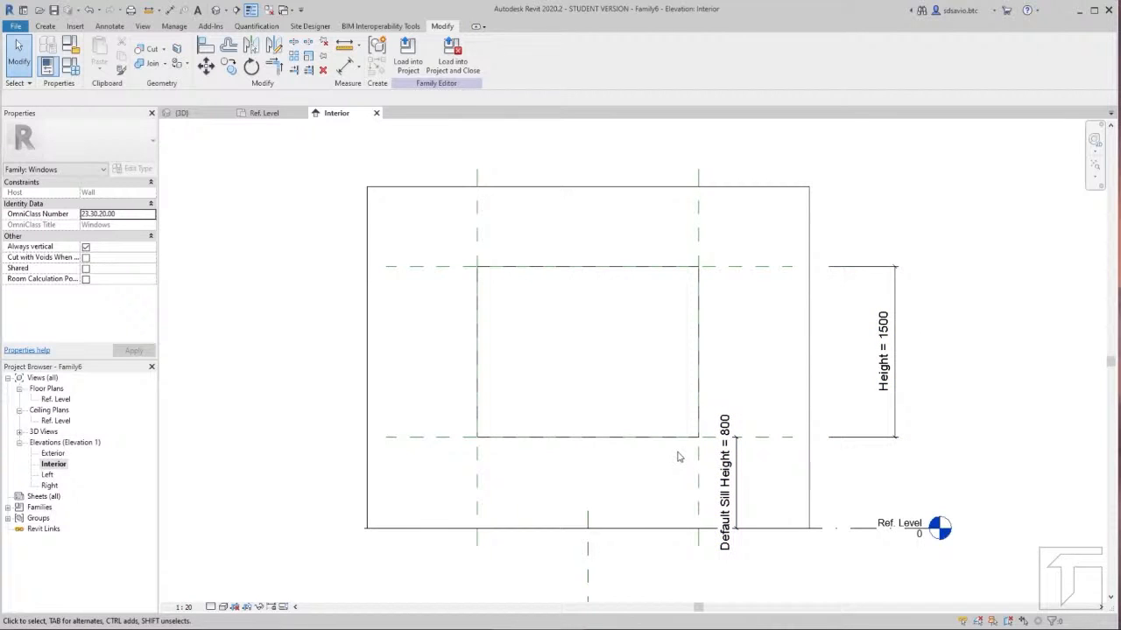
{"action": "left_click", "coordinate": [724, 485]}
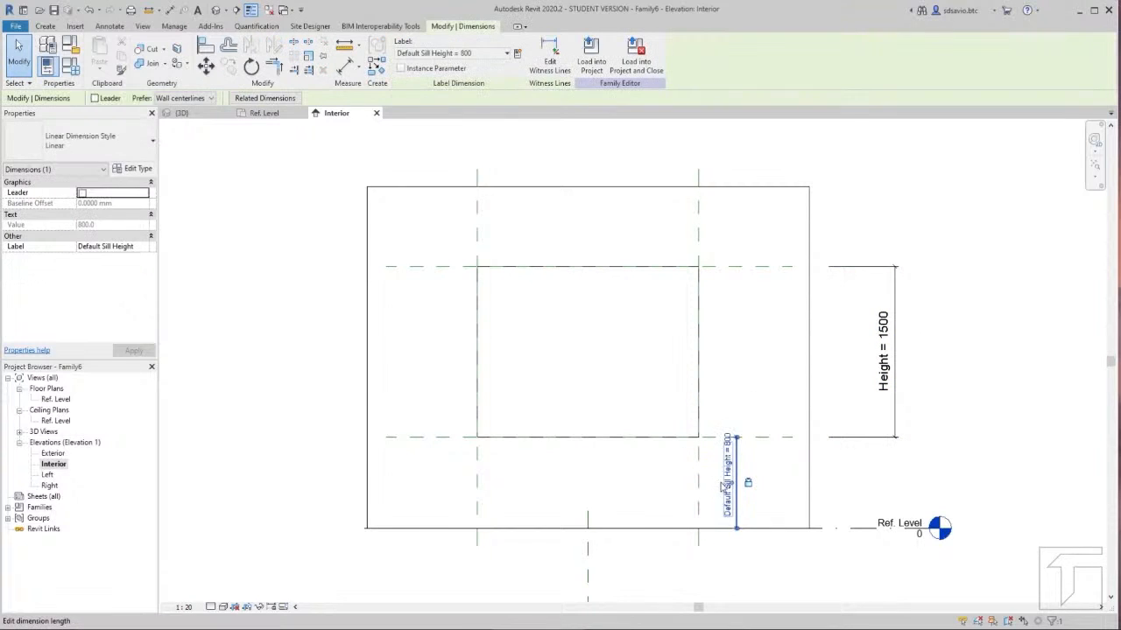
{"action": "left_click", "coordinate": [729, 480]}
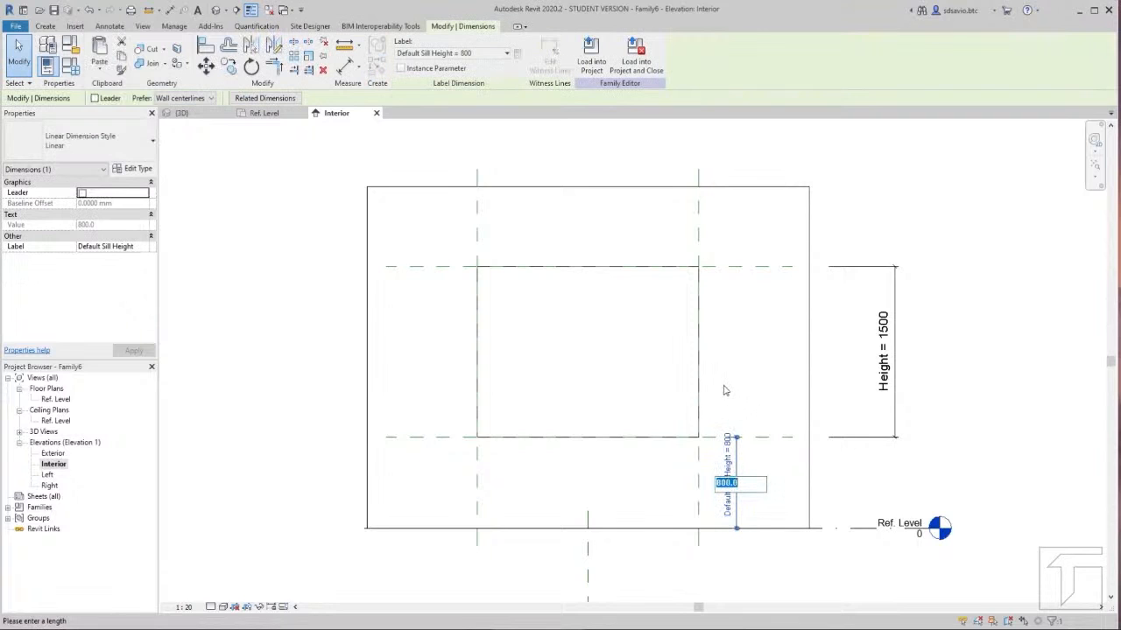
{"action": "type", "text": "900"}
{"action": "key", "text": "Return"}
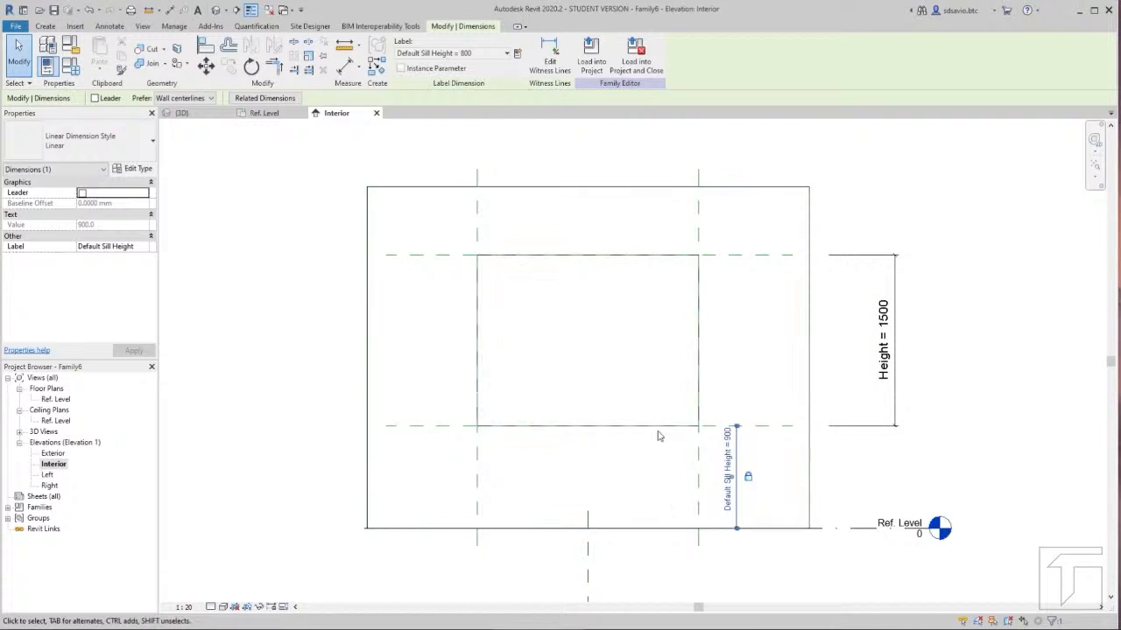
Step: Set the window opening's Height dimension to 1800
{"action": "left_click", "coordinate": [884, 343]}
{"action": "left_click_drag", "start_coordinate": [888, 340], "coordinate": [883, 335]}
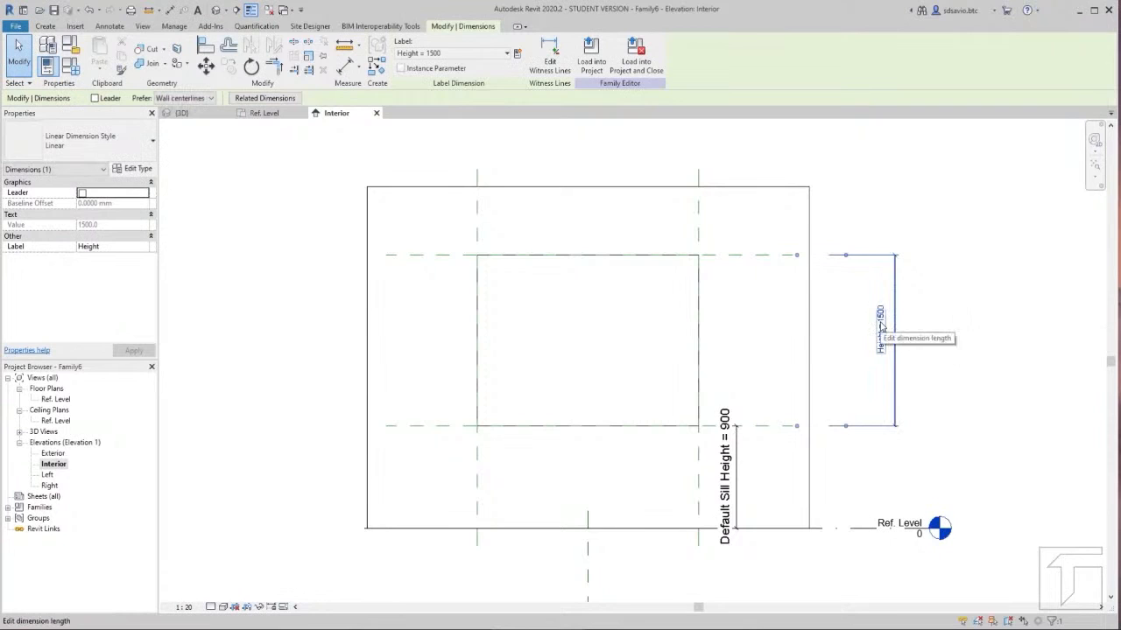
{"action": "left_click", "coordinate": [882, 328]}
{"action": "type", "text": "1"}
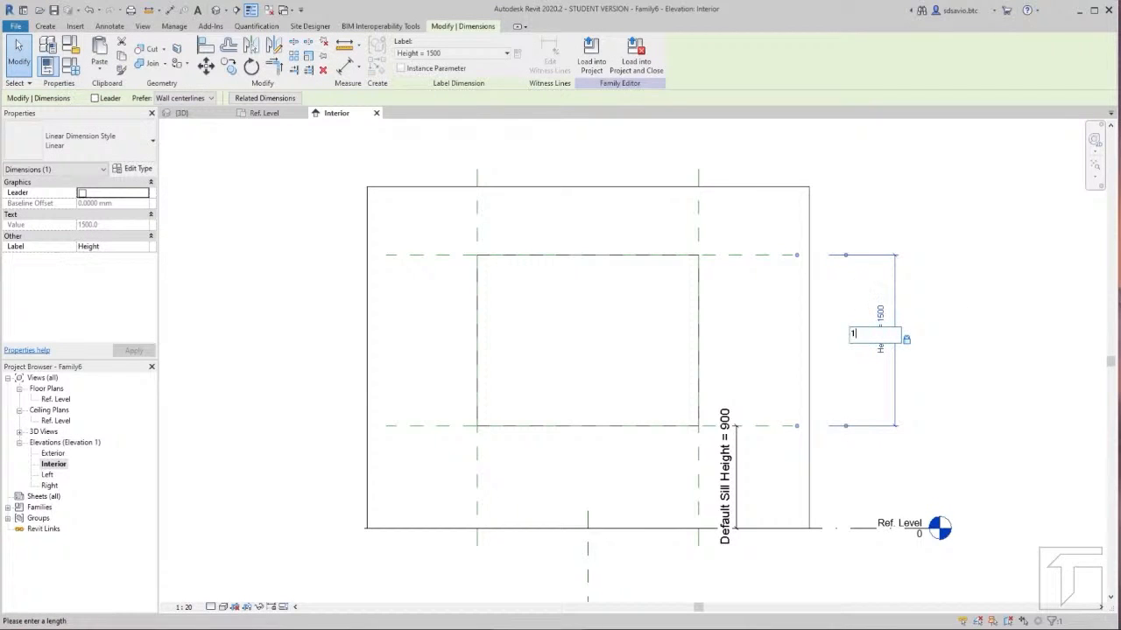
{"action": "type", "text": "800"}
{"action": "key", "text": "Return"}
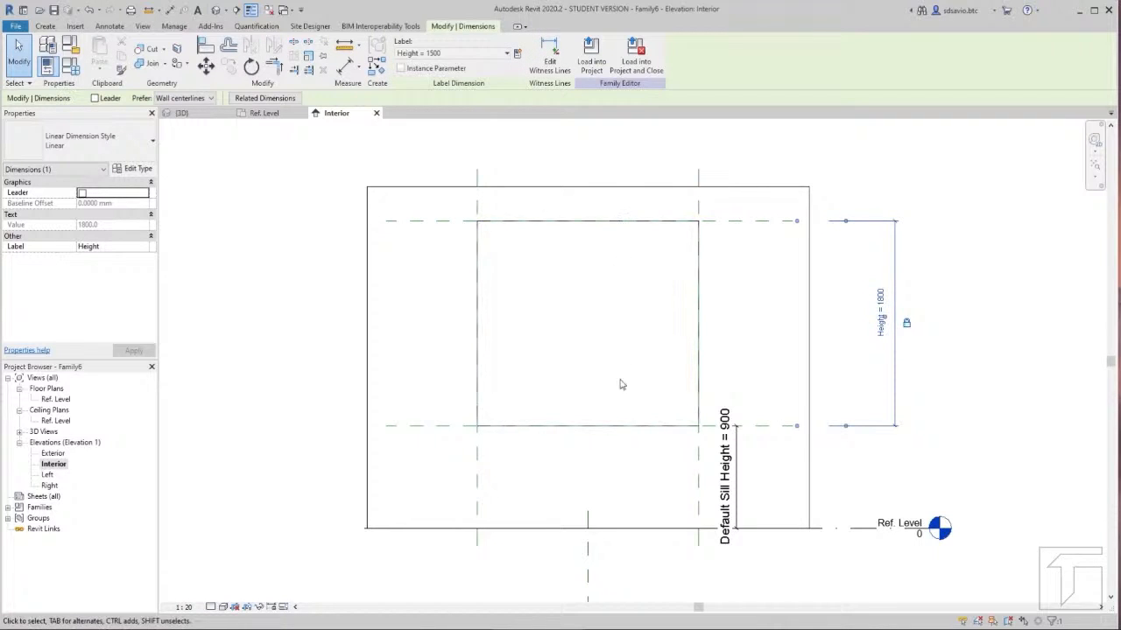
Step: Set the window opening's Height dimension back to 1500
{"action": "left_click", "coordinate": [881, 310]}
{"action": "type", "text": "1500"}
{"action": "key", "text": "Return"}
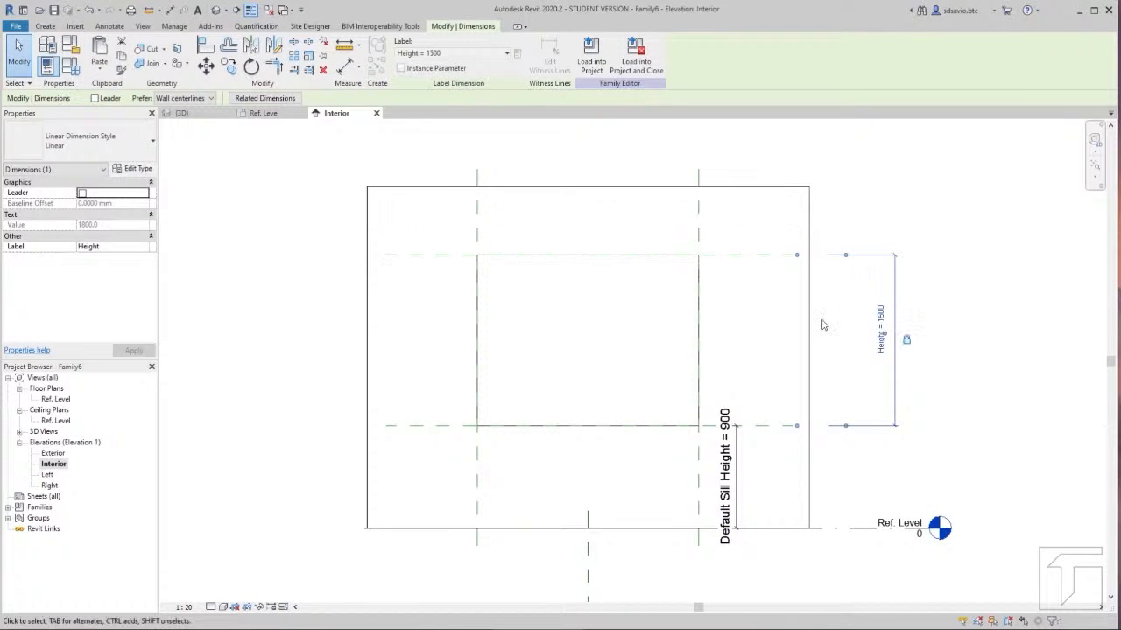
Step: Check the wall opening in the default 3D view, and return to the Interior elevation
{"action": "scroll", "coordinate": [730, 313], "scroll_direction": "up", "scroll_amount": 1}
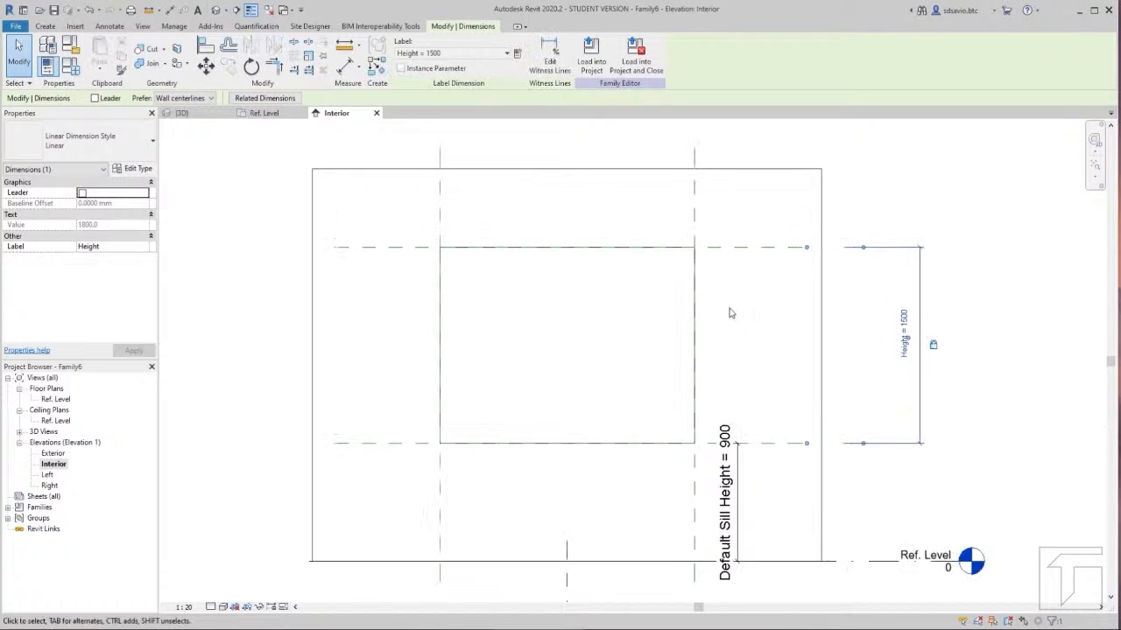
{"action": "scroll", "coordinate": [733, 315], "scroll_direction": "up", "scroll_amount": 1}
{"action": "middle_click_drag", "start_coordinate": [733, 315], "coordinate": [795, 318]}
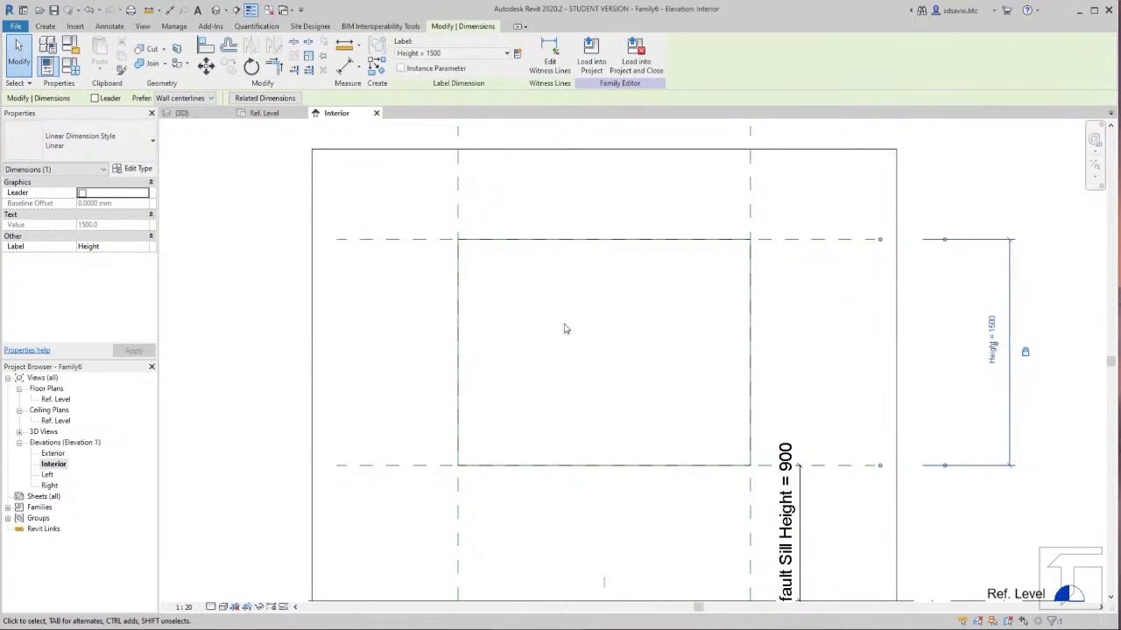
{"action": "left_click", "coordinate": [215, 11]}
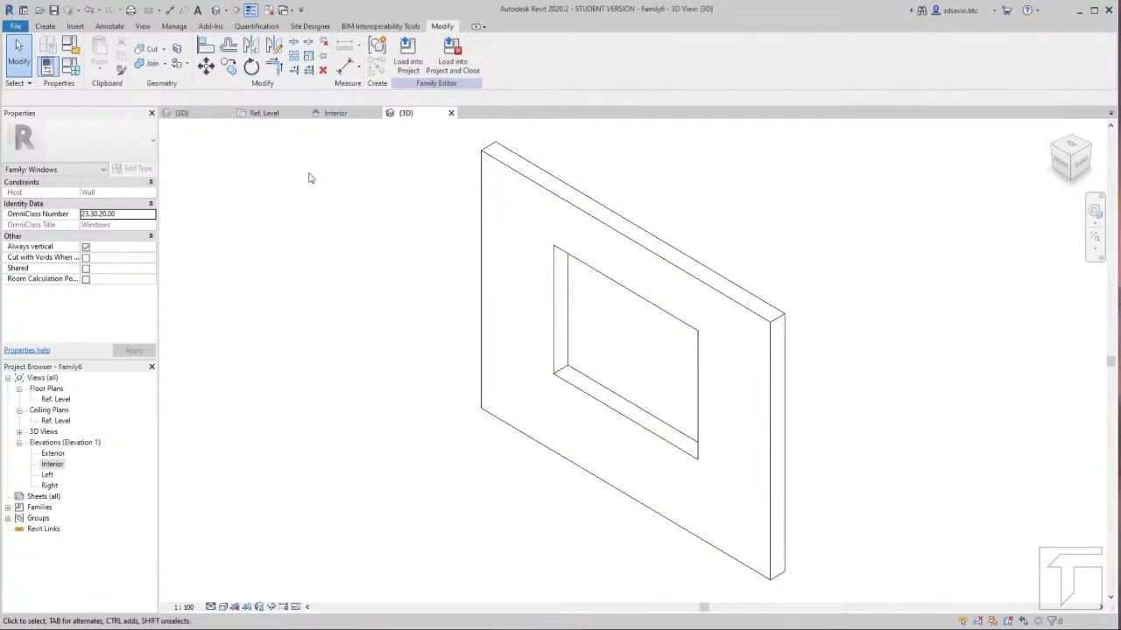
{"action": "left_click", "coordinate": [343, 116]}
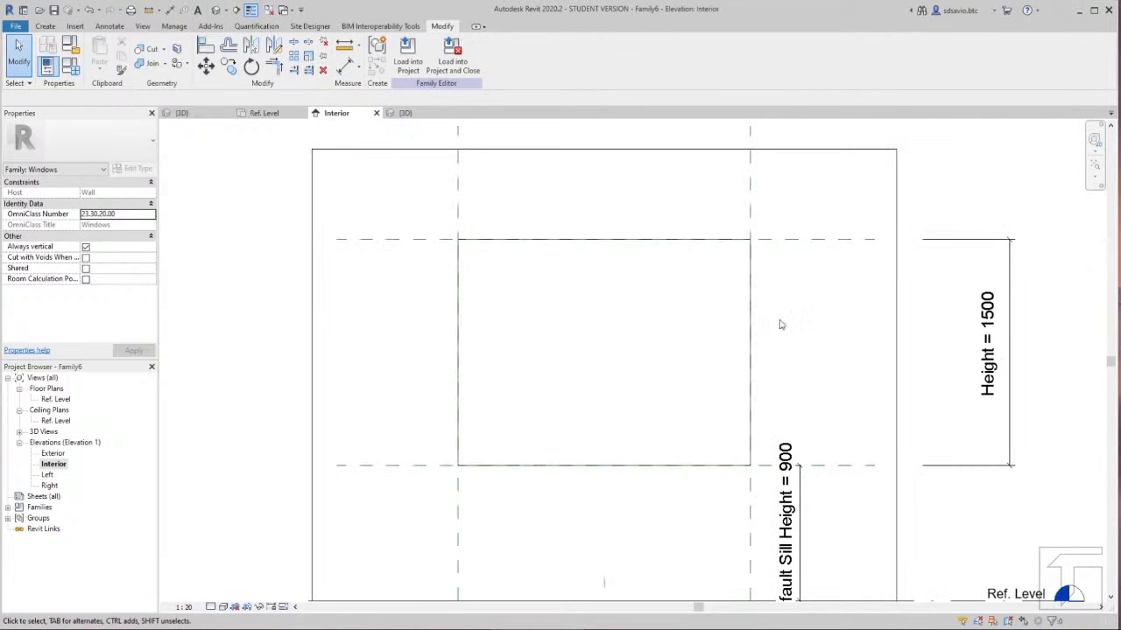
Step: Create four reference planes offset 50 inward from the opening's head, sill, left and right reference planes by picking lines
{"action": "scroll", "coordinate": [788, 320], "scroll_direction": "down", "scroll_amount": 1}
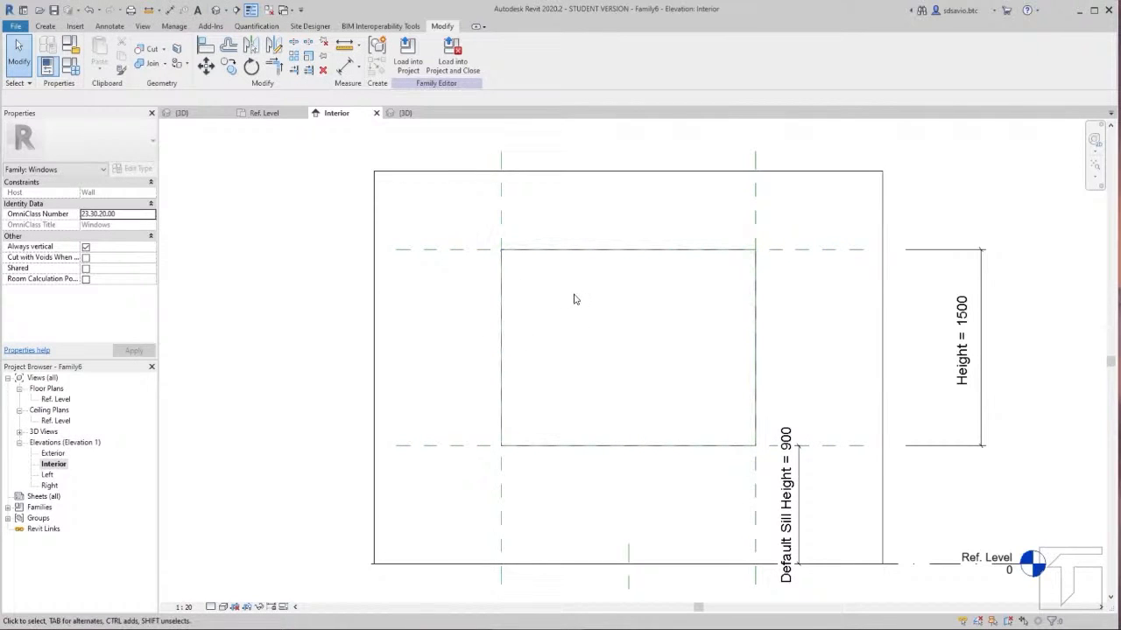
{"action": "scroll", "coordinate": [460, 313], "scroll_direction": "up", "scroll_amount": 3}
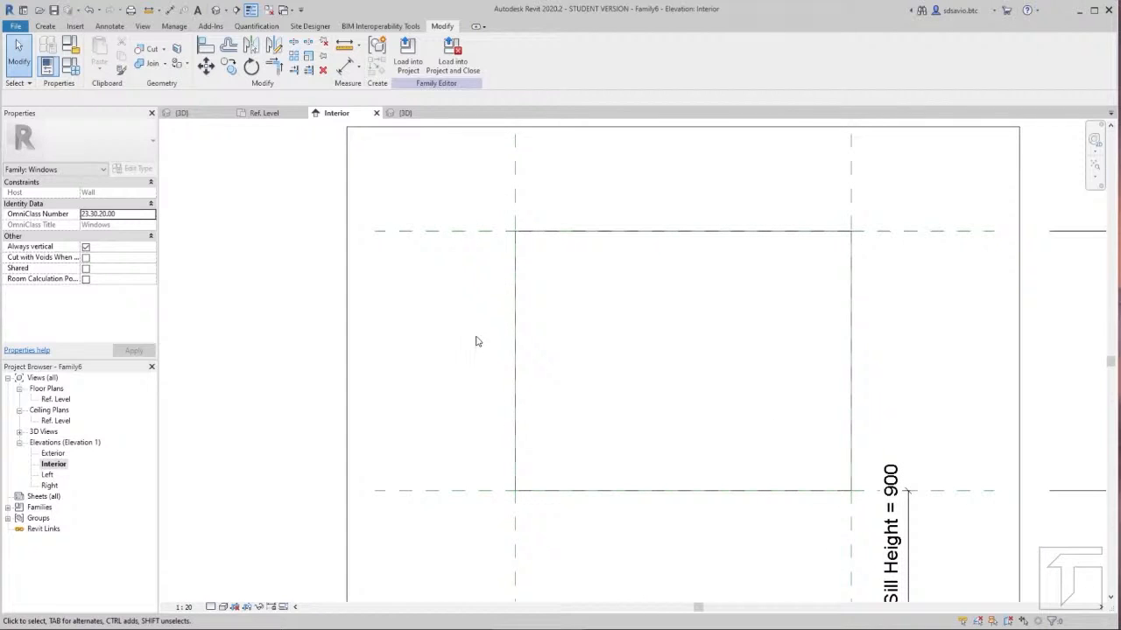
{"action": "left_click", "coordinate": [46, 27]}
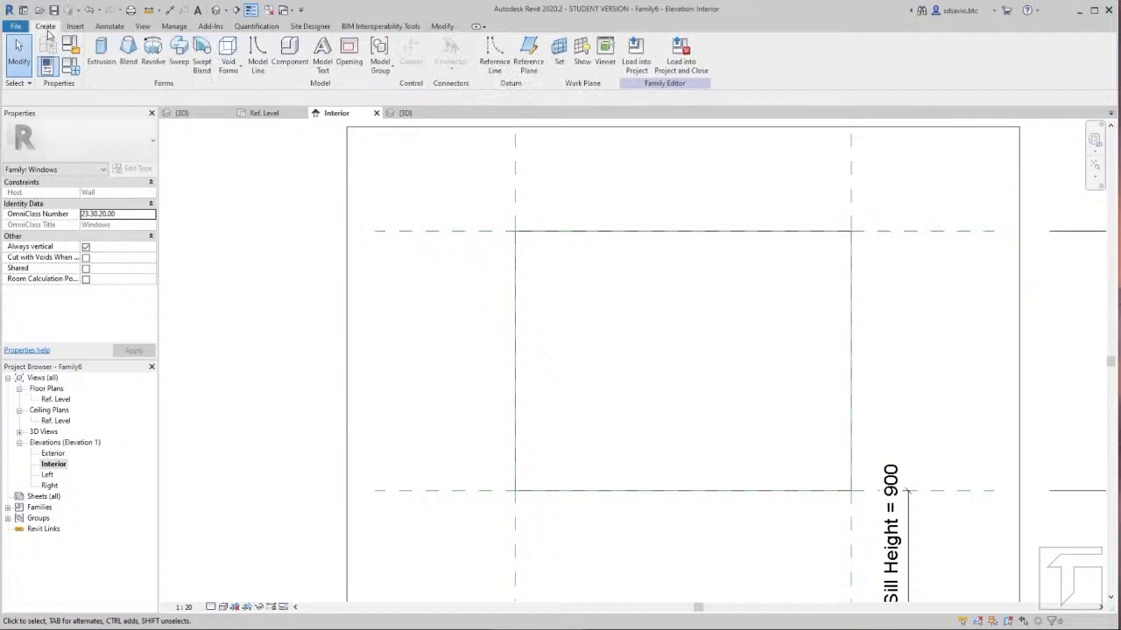
{"action": "left_click", "coordinate": [530, 55]}
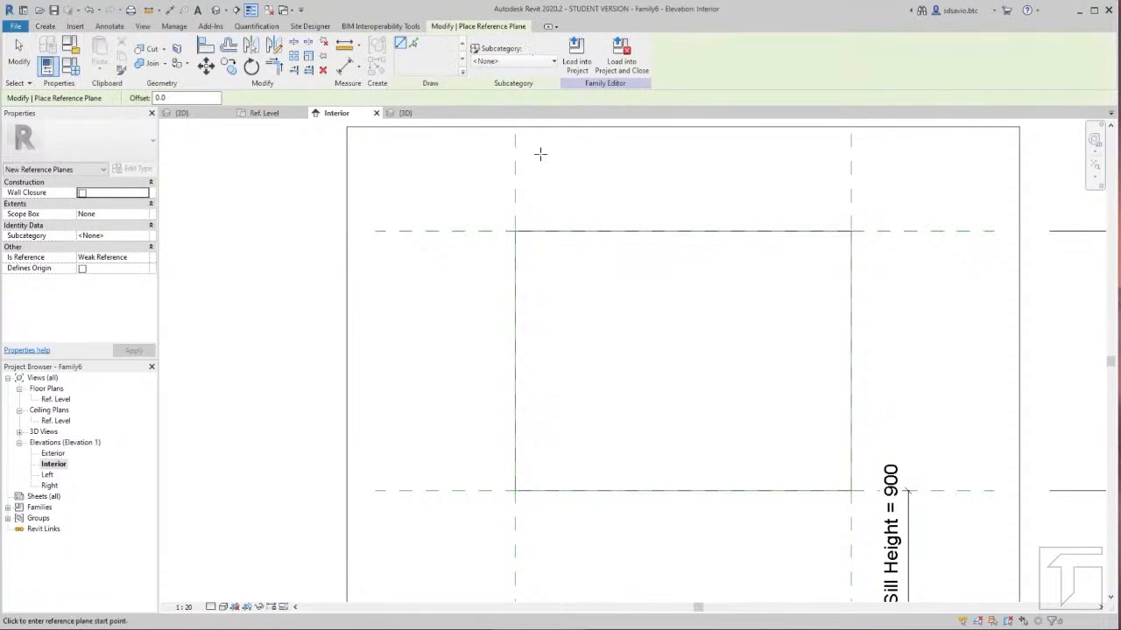
{"action": "left_click", "coordinate": [415, 46]}
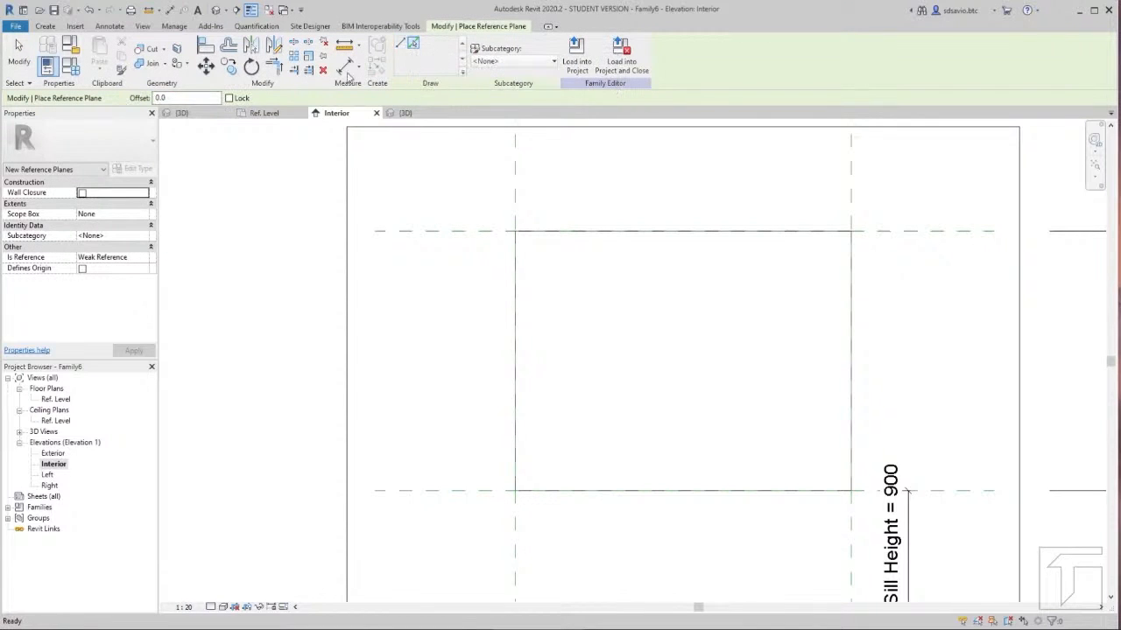
{"action": "left_click", "coordinate": [169, 98]}
{"action": "left_click_drag", "start_coordinate": [185, 99], "coordinate": [102, 104]}
{"action": "type", "text": "50"}
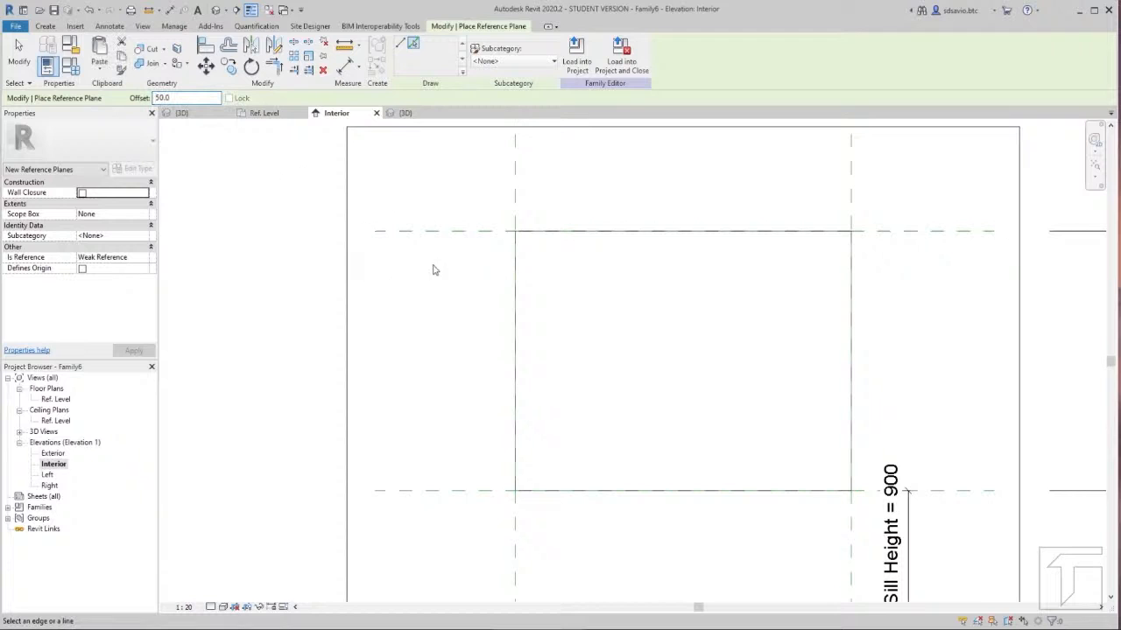
{"action": "left_click", "coordinate": [475, 238]}
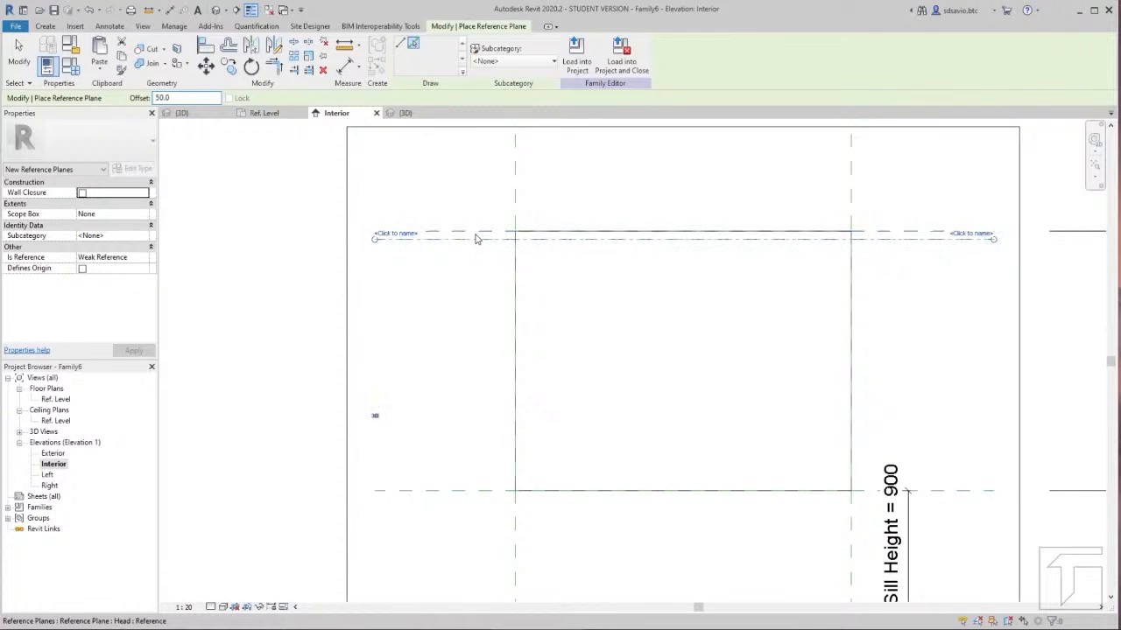
{"action": "left_click", "coordinate": [463, 491]}
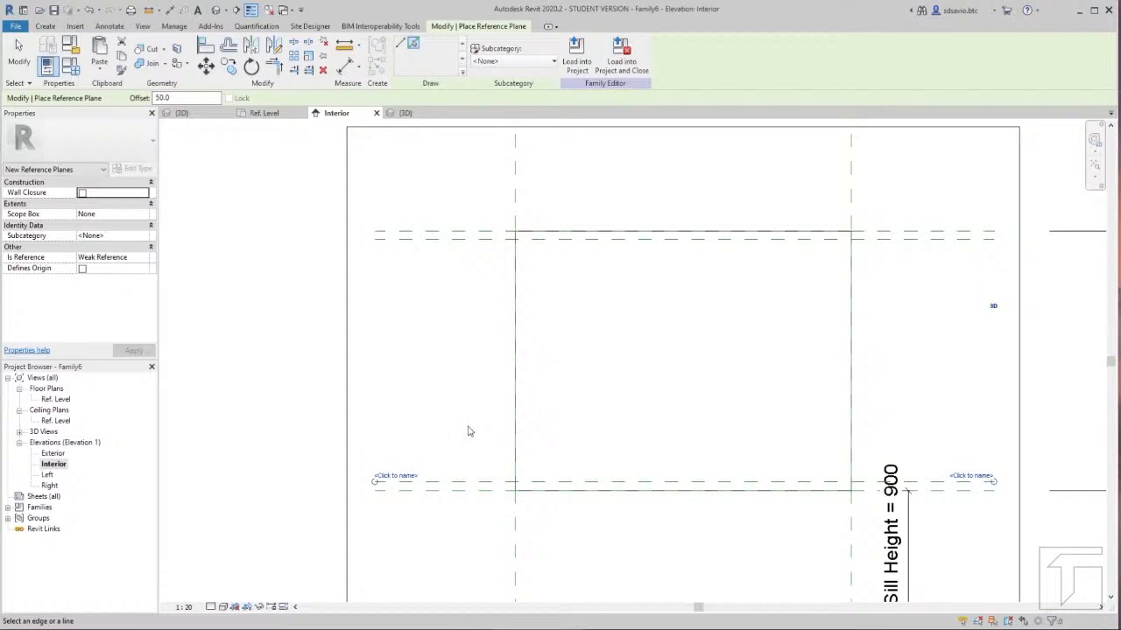
{"action": "left_click", "coordinate": [518, 209]}
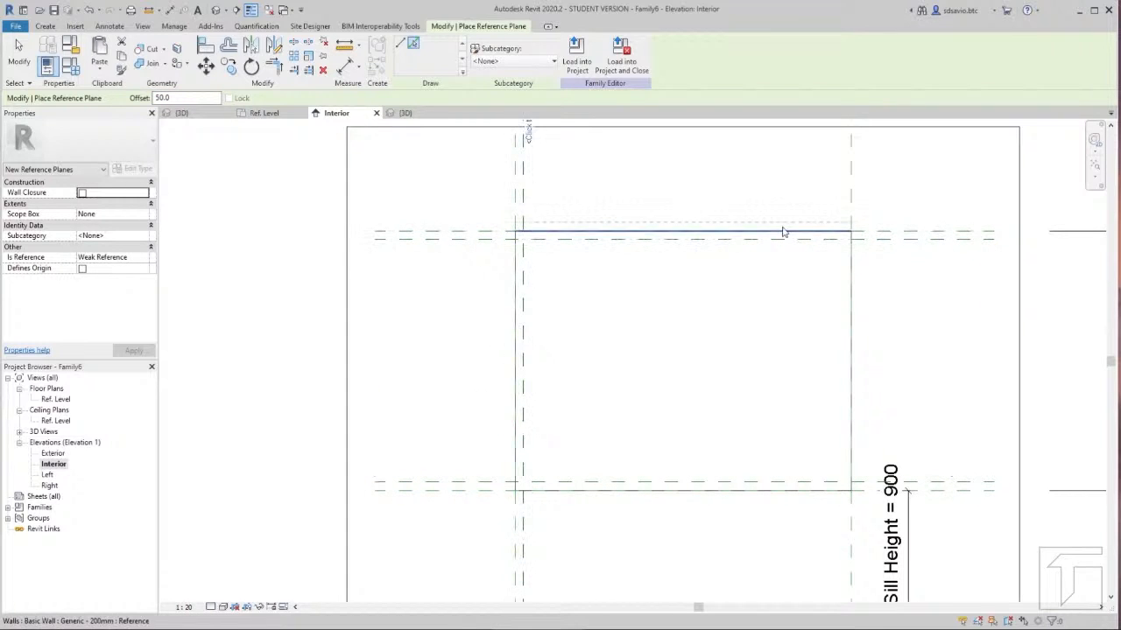
{"action": "left_click", "coordinate": [847, 204]}
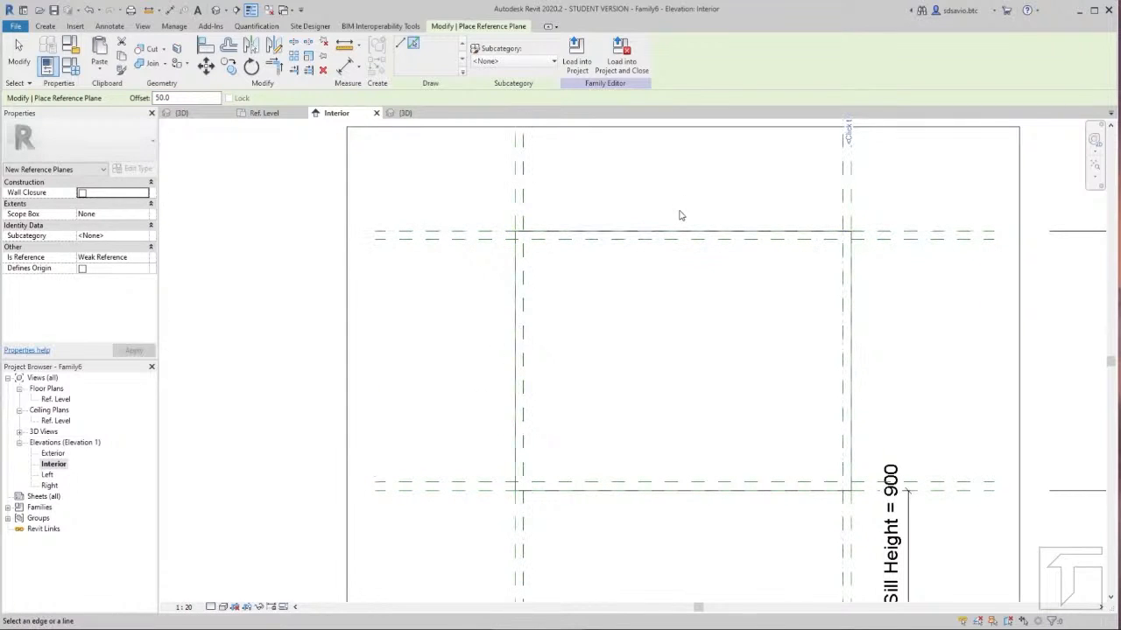
Step: Add aligned dimensions from the Head and Sill reference planes to their inner offset planes, placing both beside the opening's left edge
{"action": "scroll", "coordinate": [438, 254], "scroll_direction": "down", "scroll_amount": 1}
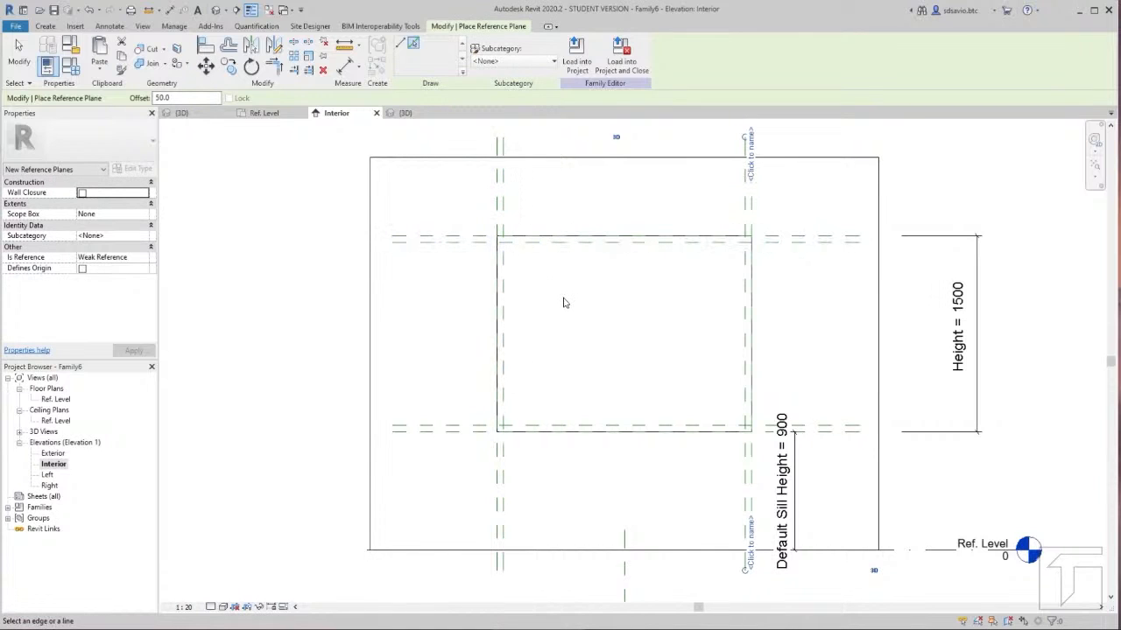
{"action": "scroll", "coordinate": [438, 276], "scroll_direction": "up", "scroll_amount": 1}
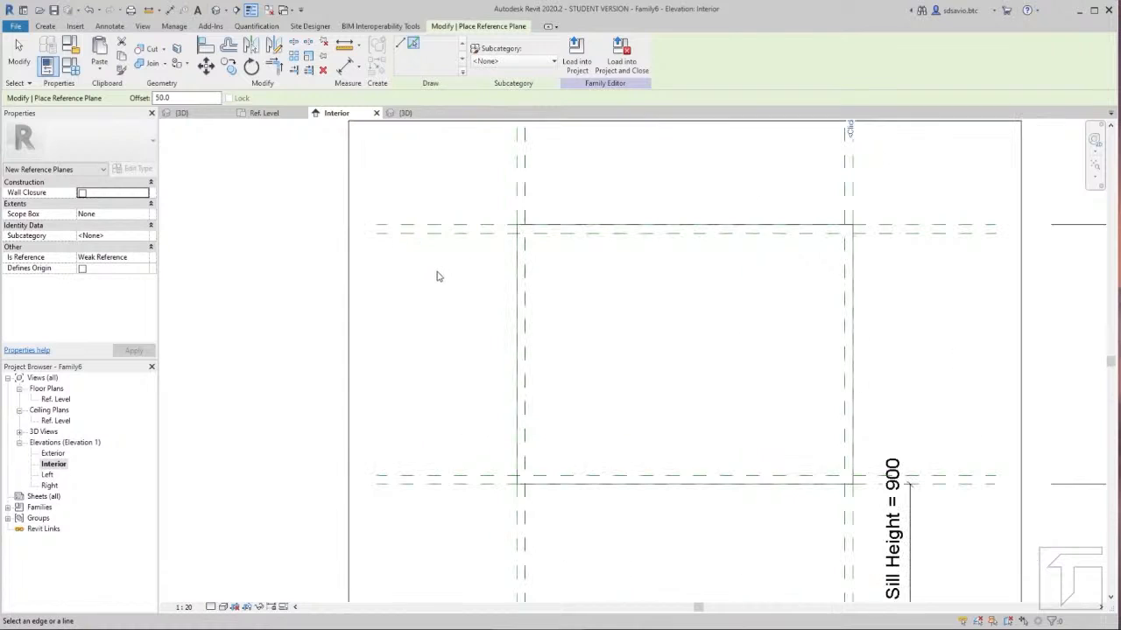
{"action": "scroll", "coordinate": [438, 277], "scroll_direction": "up", "scroll_amount": 1}
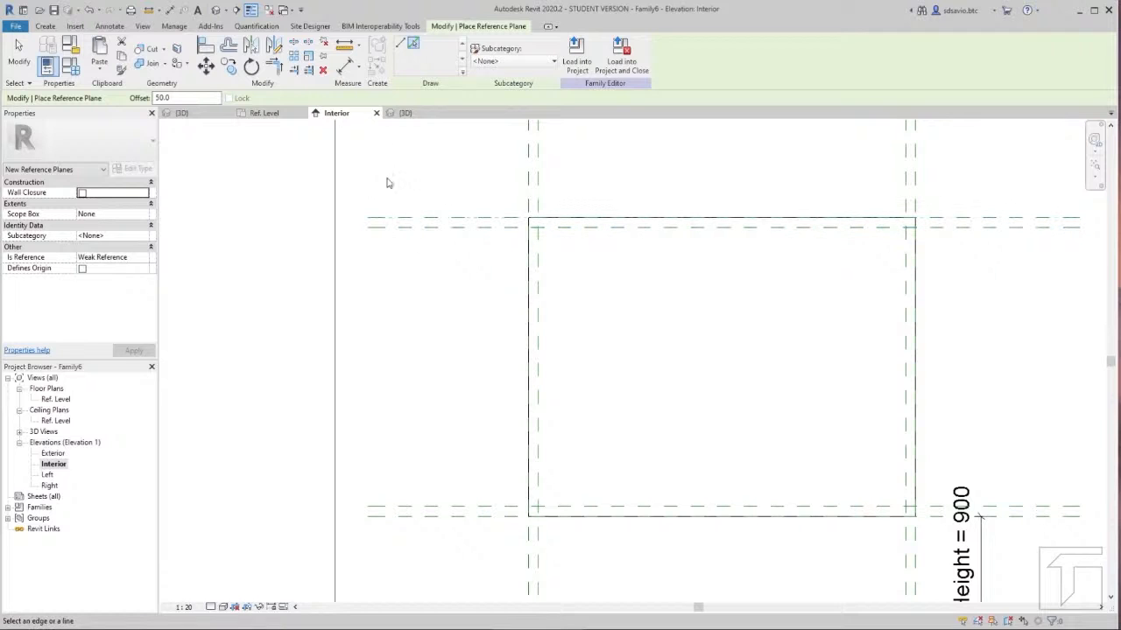
{"action": "left_click", "coordinate": [347, 67]}
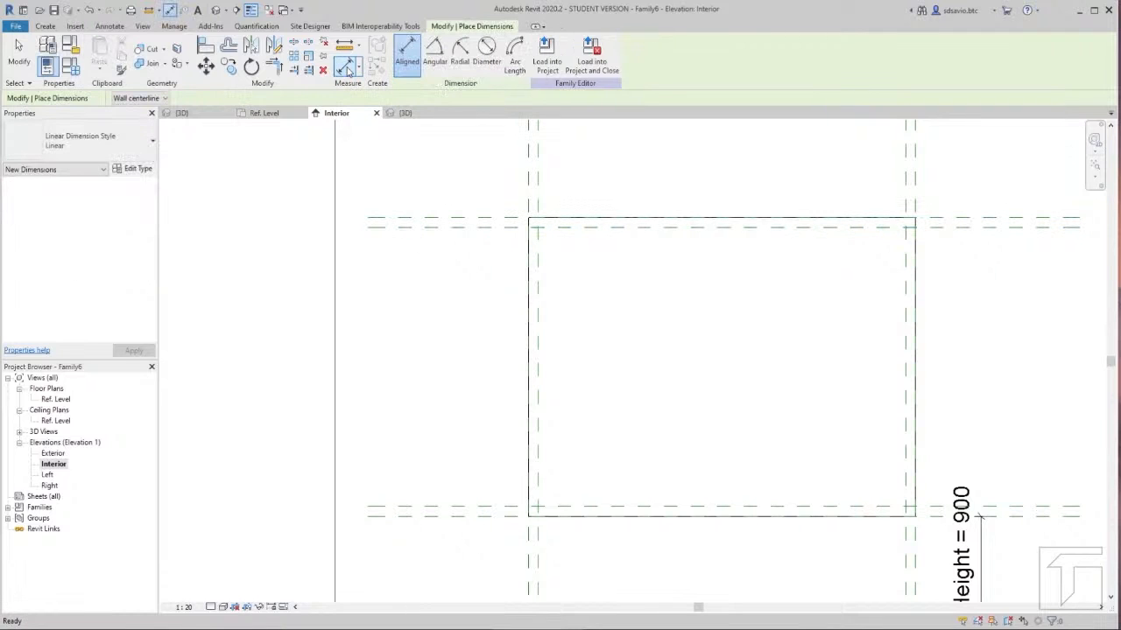
{"action": "left_click", "coordinate": [406, 227]}
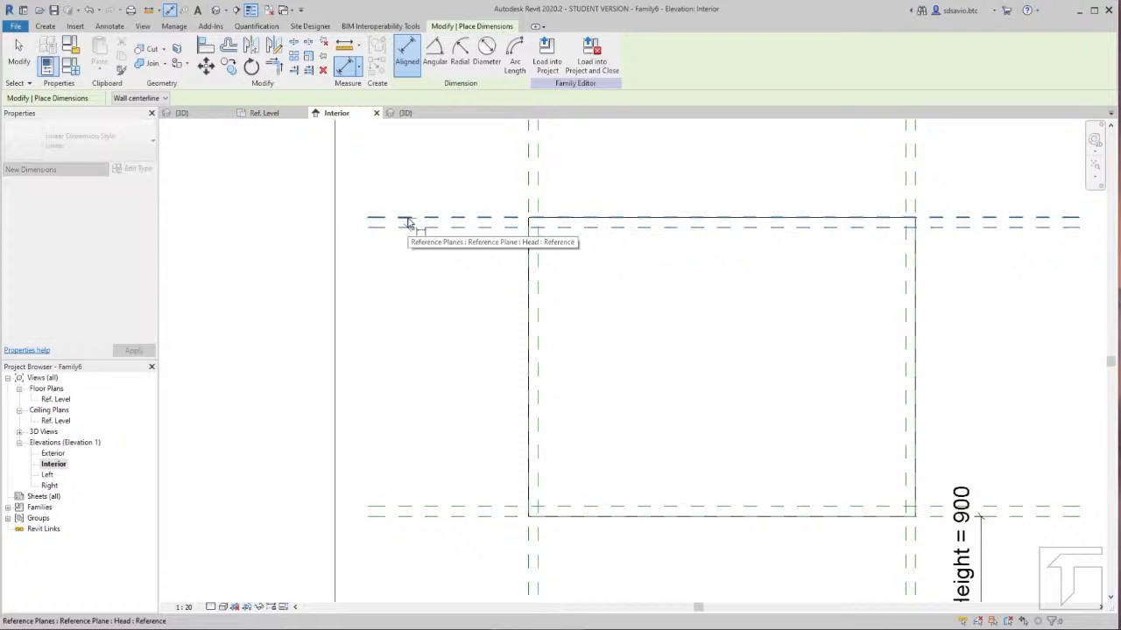
{"action": "left_click", "coordinate": [407, 218]}
{"action": "left_click", "coordinate": [398, 194]}
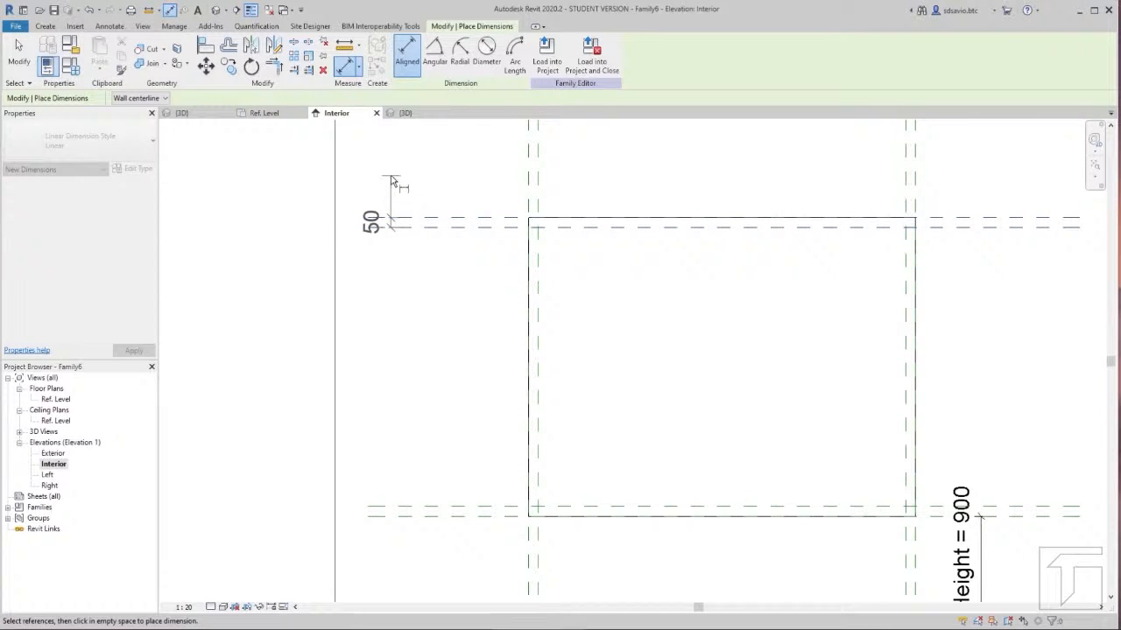
{"action": "left_click", "coordinate": [390, 182]}
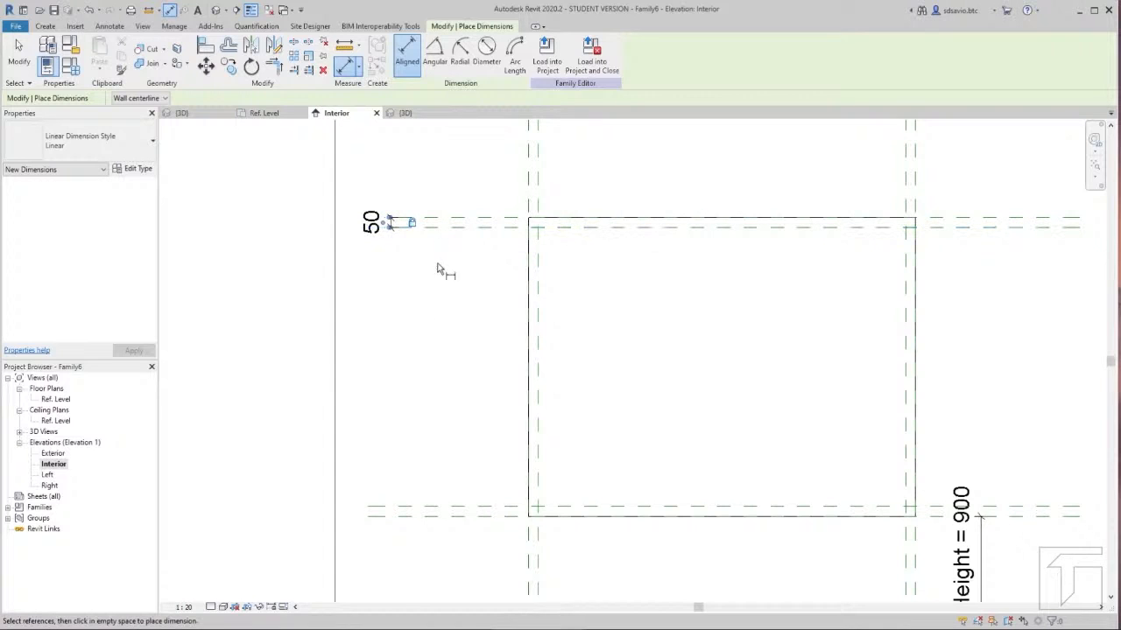
{"action": "left_click", "coordinate": [430, 509]}
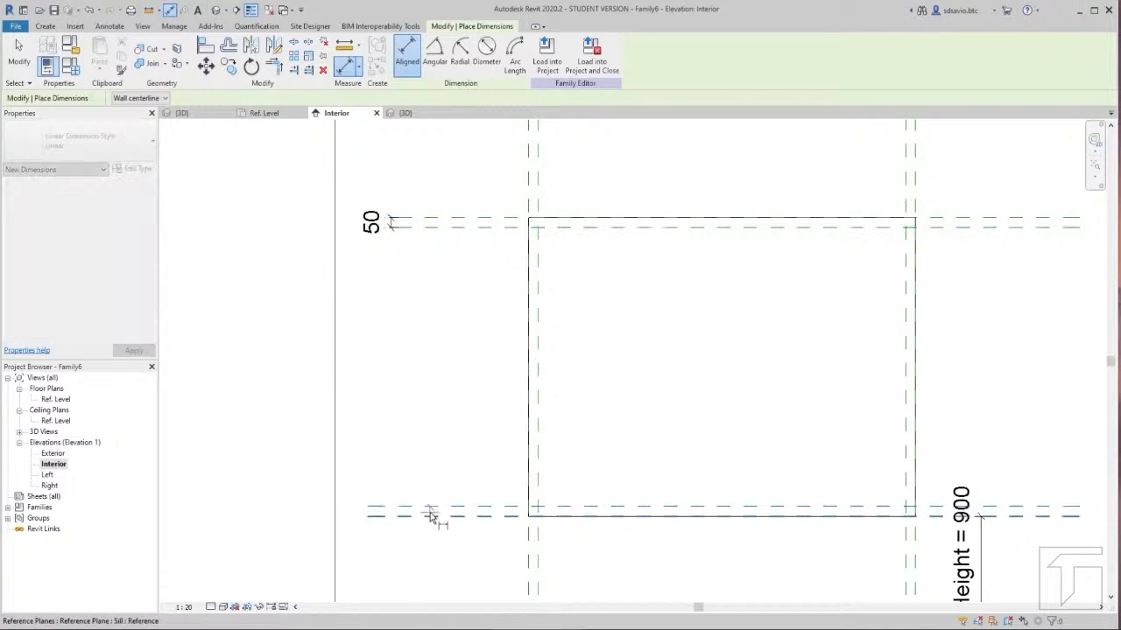
{"action": "left_click", "coordinate": [428, 515]}
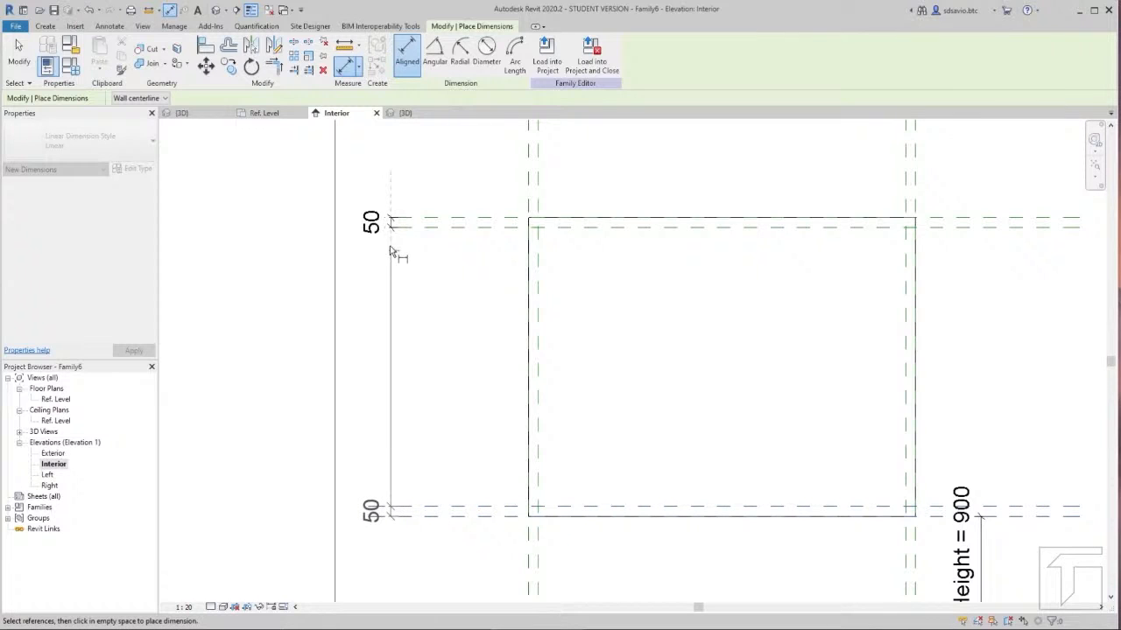
{"action": "left_click", "coordinate": [391, 459]}
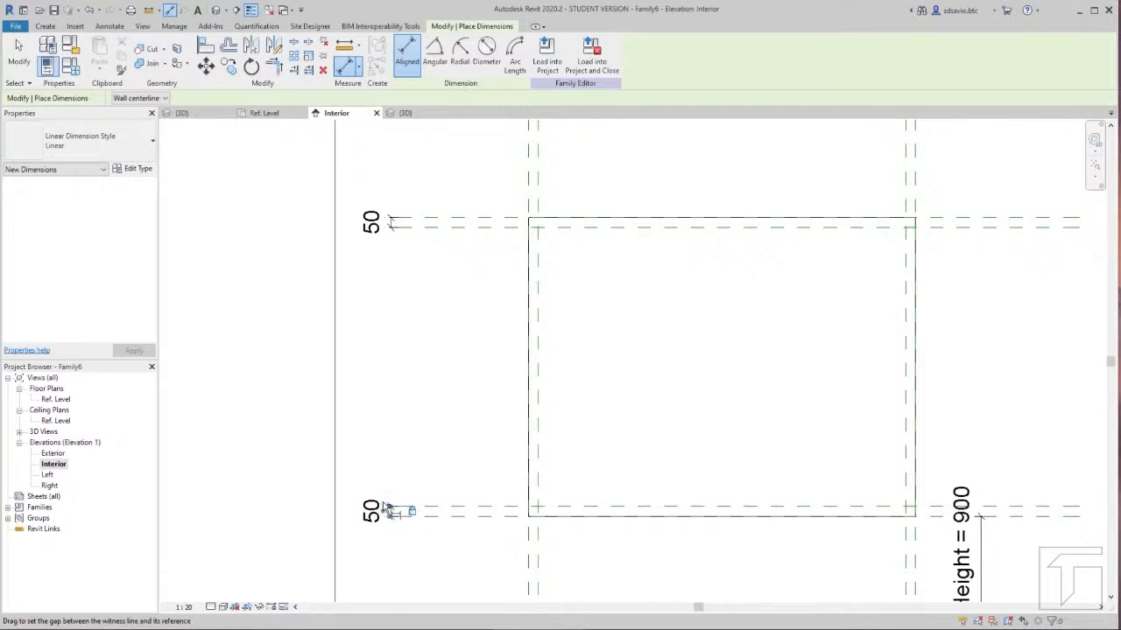
Step: Add aligned dimensions from the opening's left and right reference planes to their inner offset planes, placing both above the wall
{"action": "scroll", "coordinate": [394, 497], "scroll_direction": "down", "scroll_amount": 1}
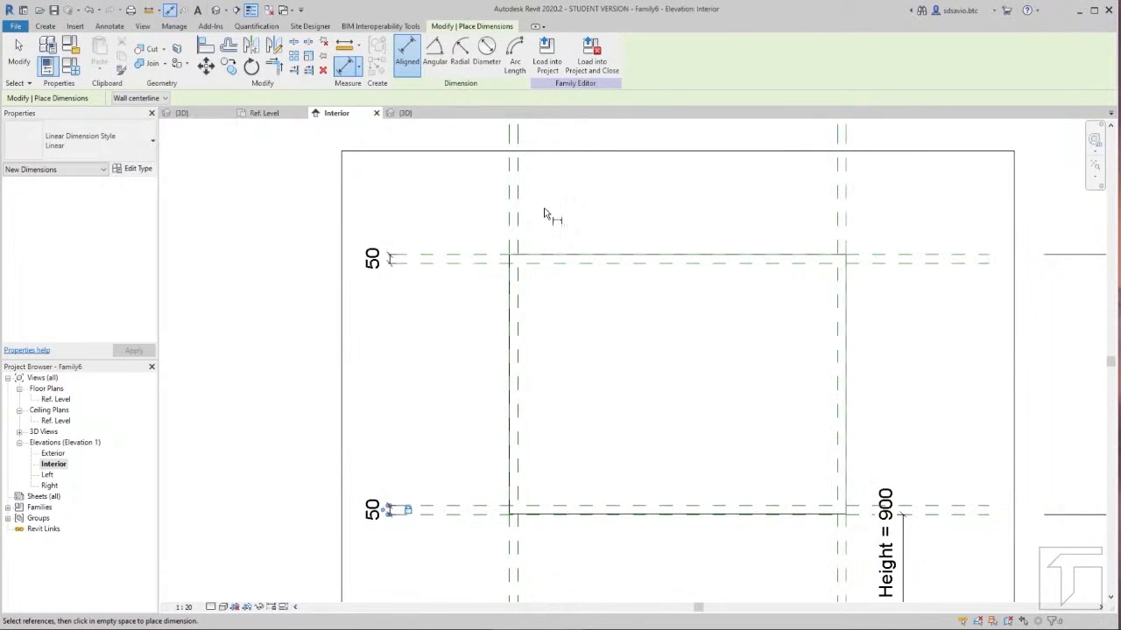
{"action": "middle_click_drag", "start_coordinate": [546, 220], "coordinate": [537, 313]}
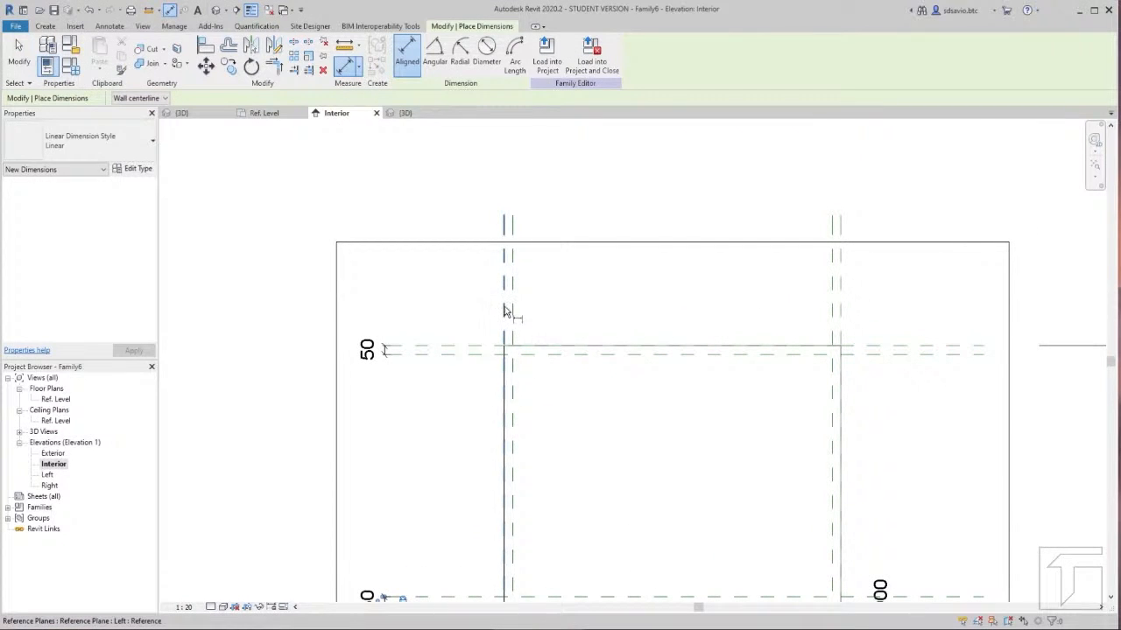
{"action": "left_click", "coordinate": [504, 311]}
{"action": "left_click", "coordinate": [513, 307]}
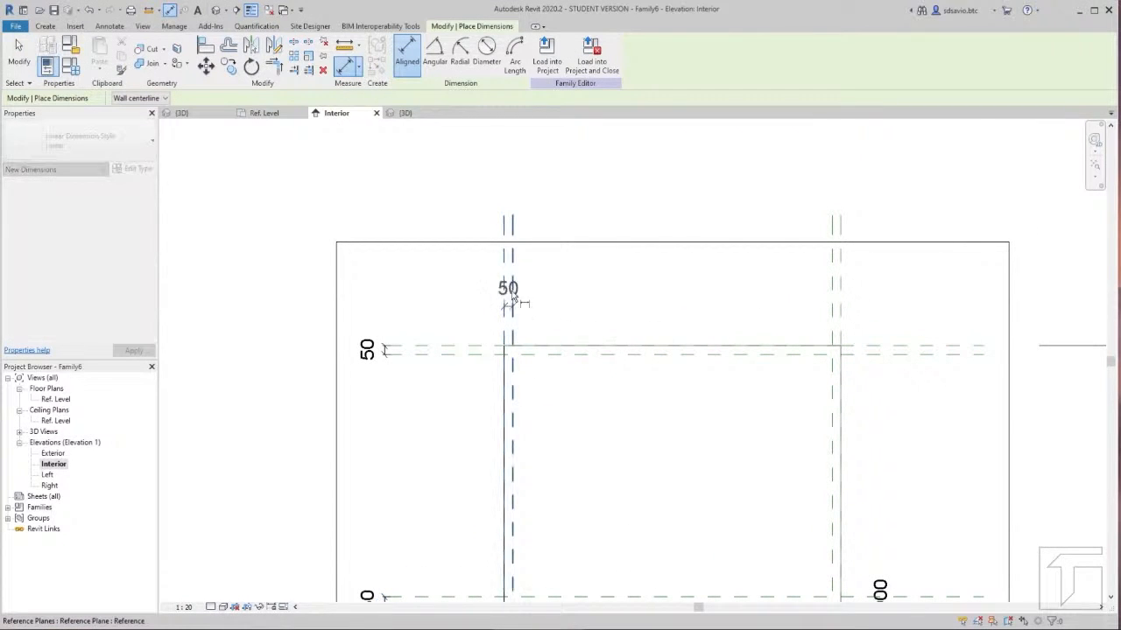
{"action": "left_click", "coordinate": [536, 218]}
{"action": "left_click", "coordinate": [832, 300]}
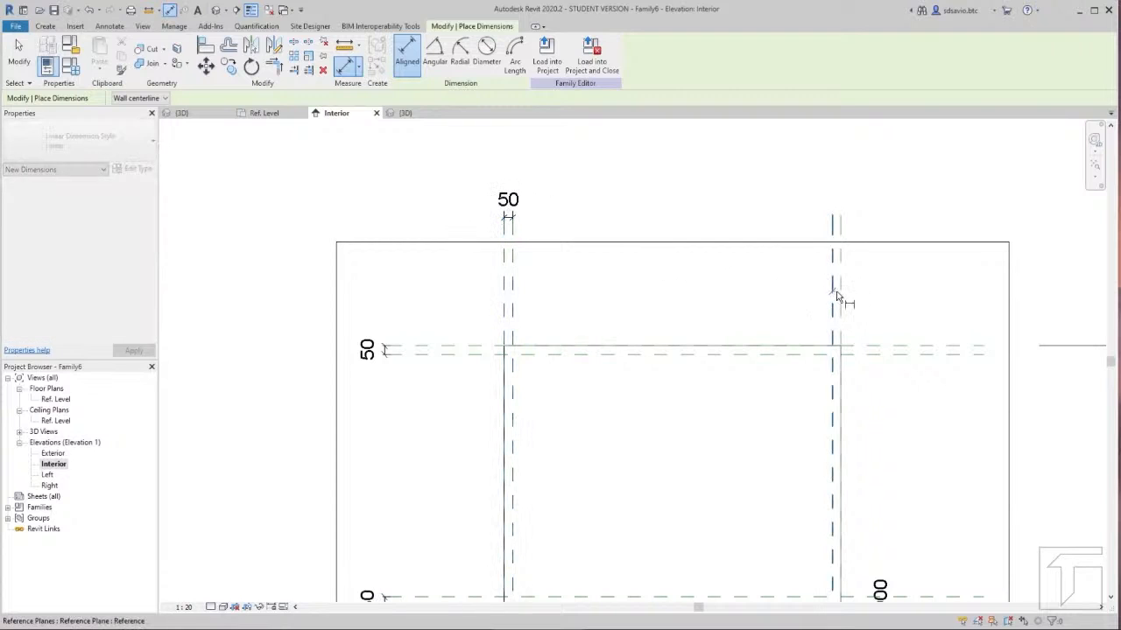
{"action": "left_click", "coordinate": [839, 287]}
{"action": "left_click", "coordinate": [813, 220]}
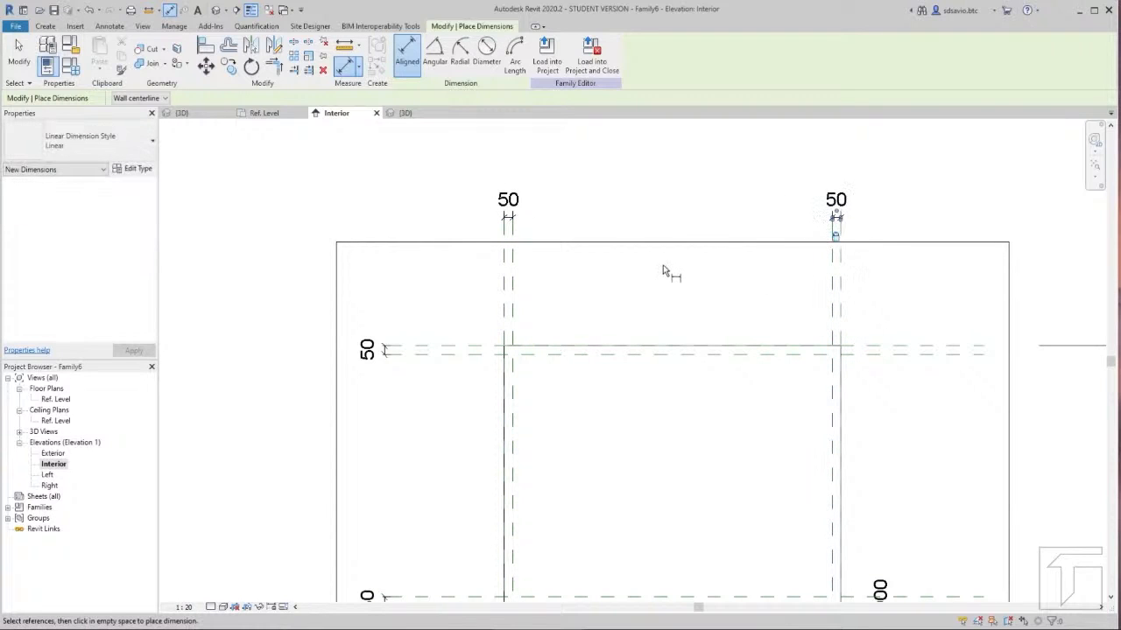
{"action": "scroll", "coordinate": [663, 268], "scroll_direction": "down", "scroll_amount": 2}
{"action": "scroll", "coordinate": [684, 392], "scroll_direction": "up", "scroll_amount": 1}
{"action": "middle_click_drag", "start_coordinate": [684, 392], "coordinate": [658, 348]}
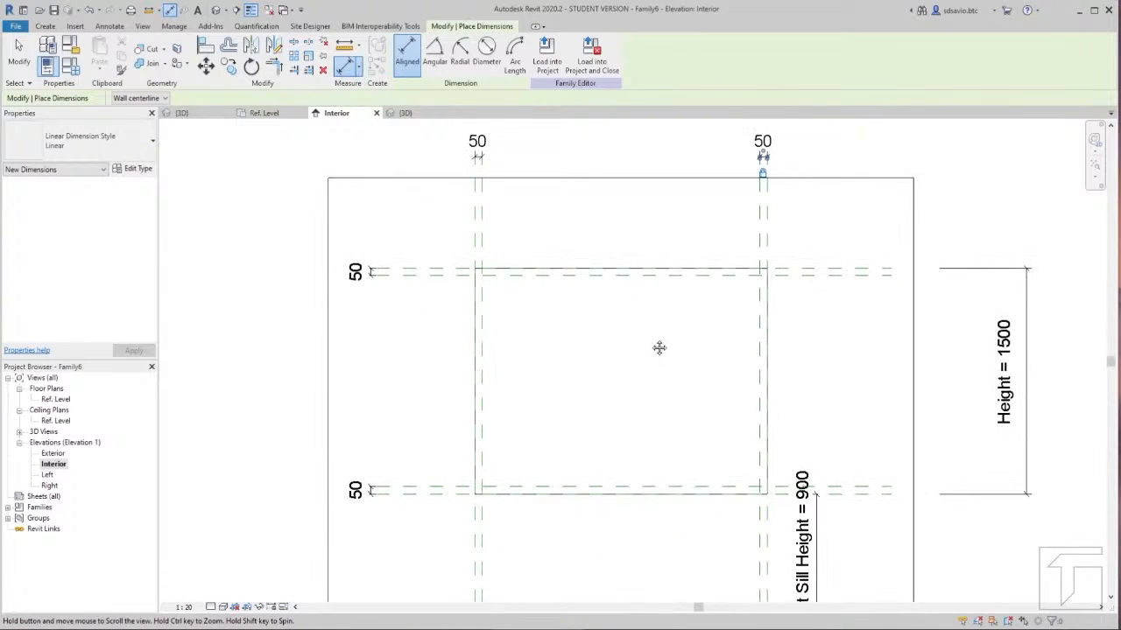
{"action": "left_click", "coordinate": [16, 54]}
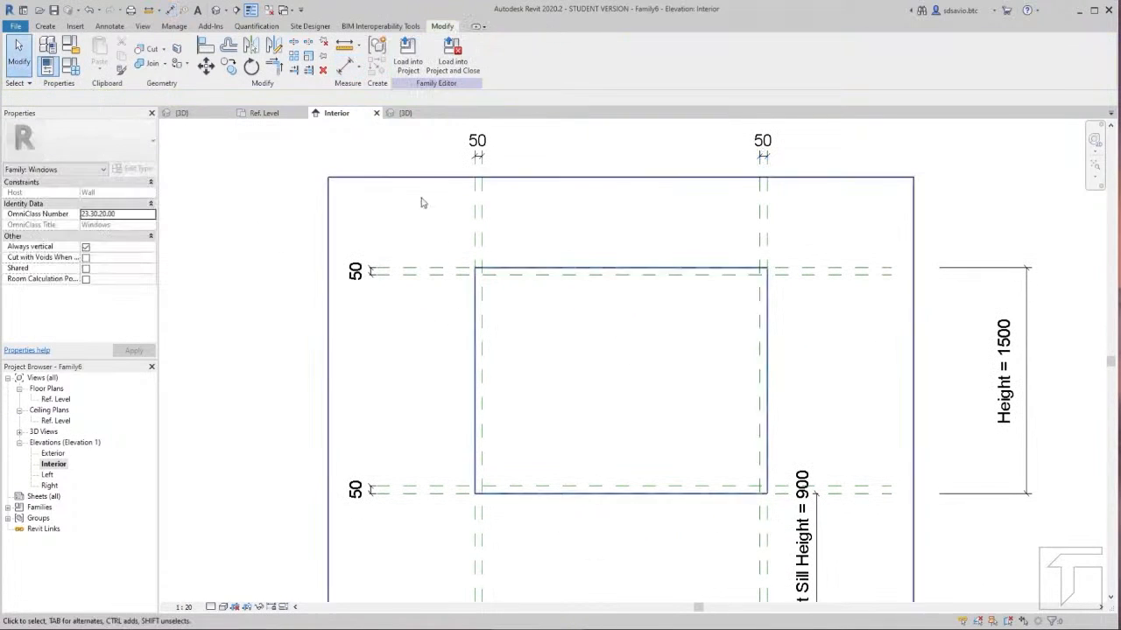
Step: Set the window opening's Height dimension to 1200 to test the inner reference planes, and undo the change
{"action": "left_click", "coordinate": [1007, 382]}
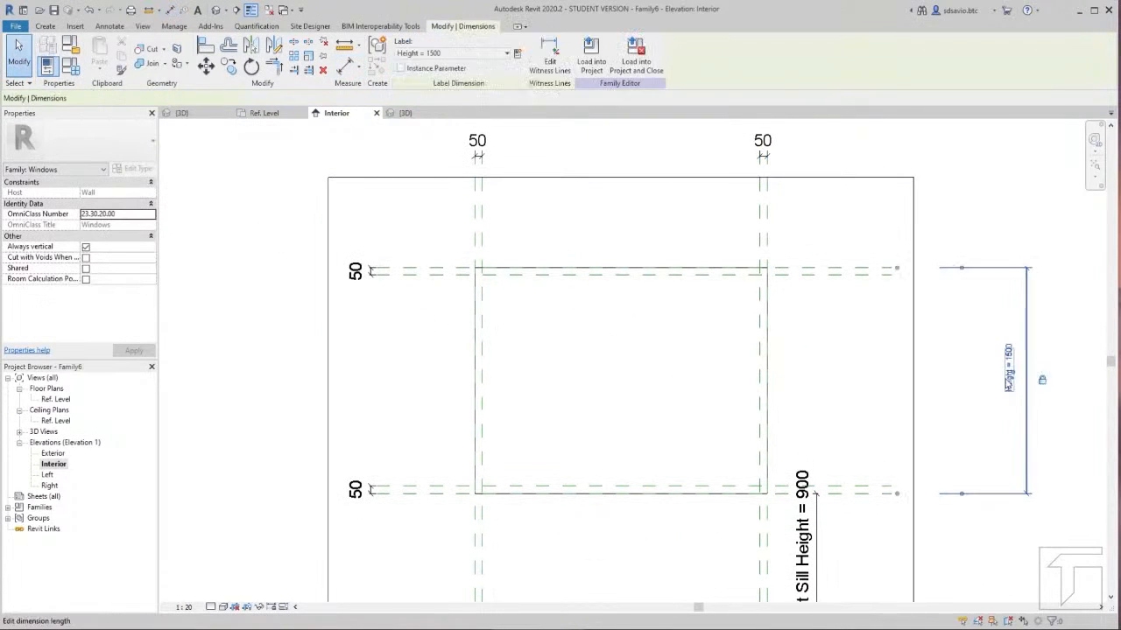
{"action": "left_click", "coordinate": [1007, 369]}
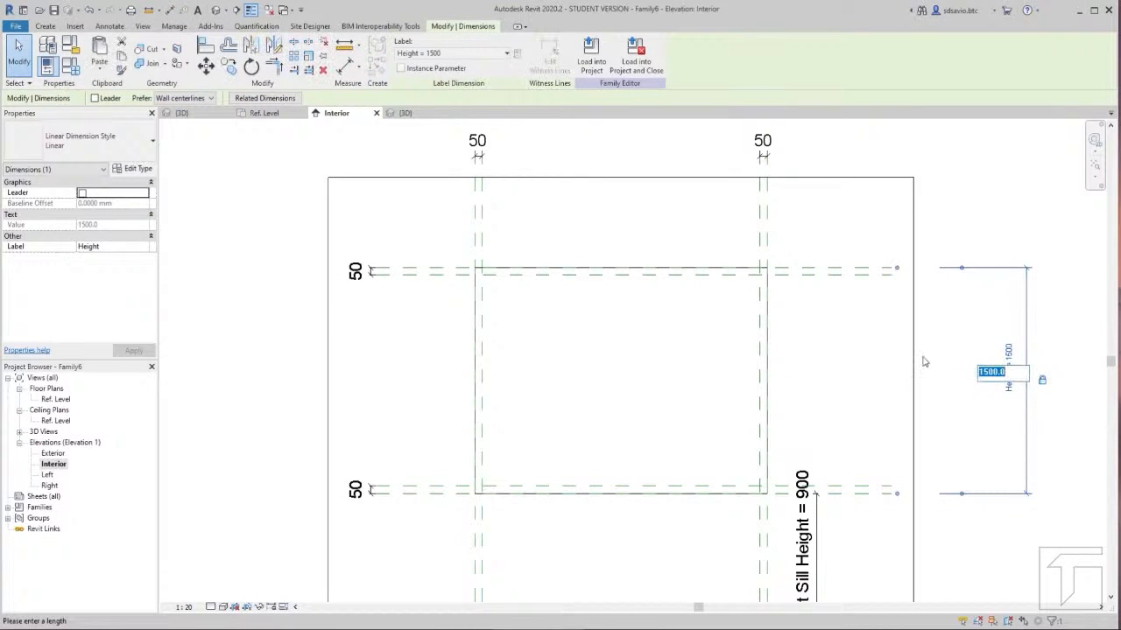
{"action": "type", "text": "12"}
{"action": "key", "text": "Return"}
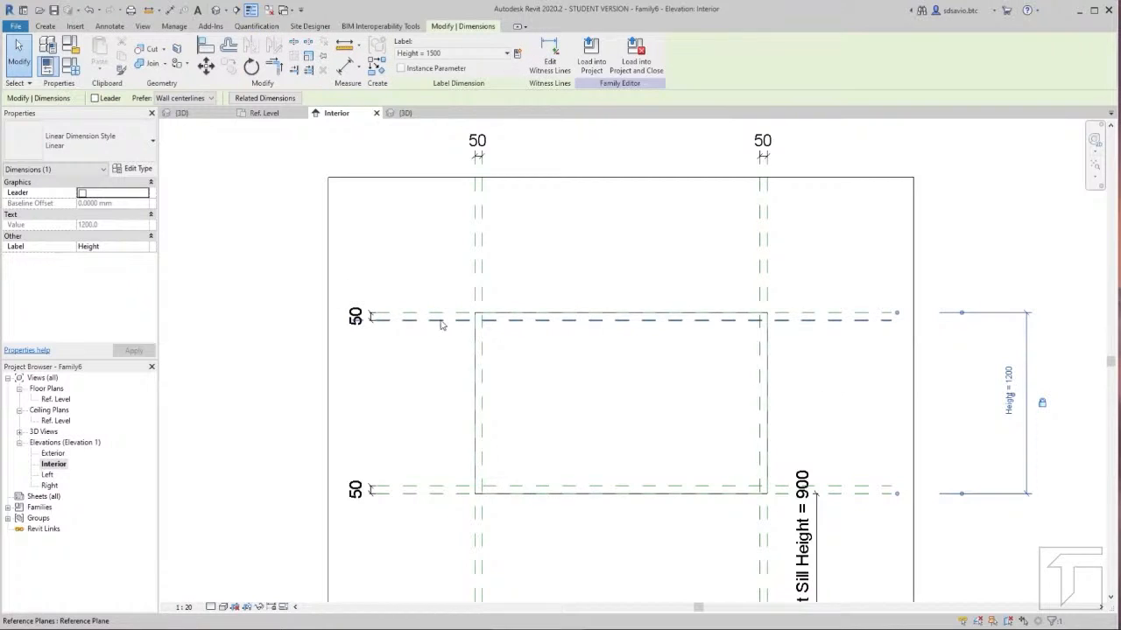
{"action": "scroll", "coordinate": [589, 295], "scroll_direction": "down", "scroll_amount": 2}
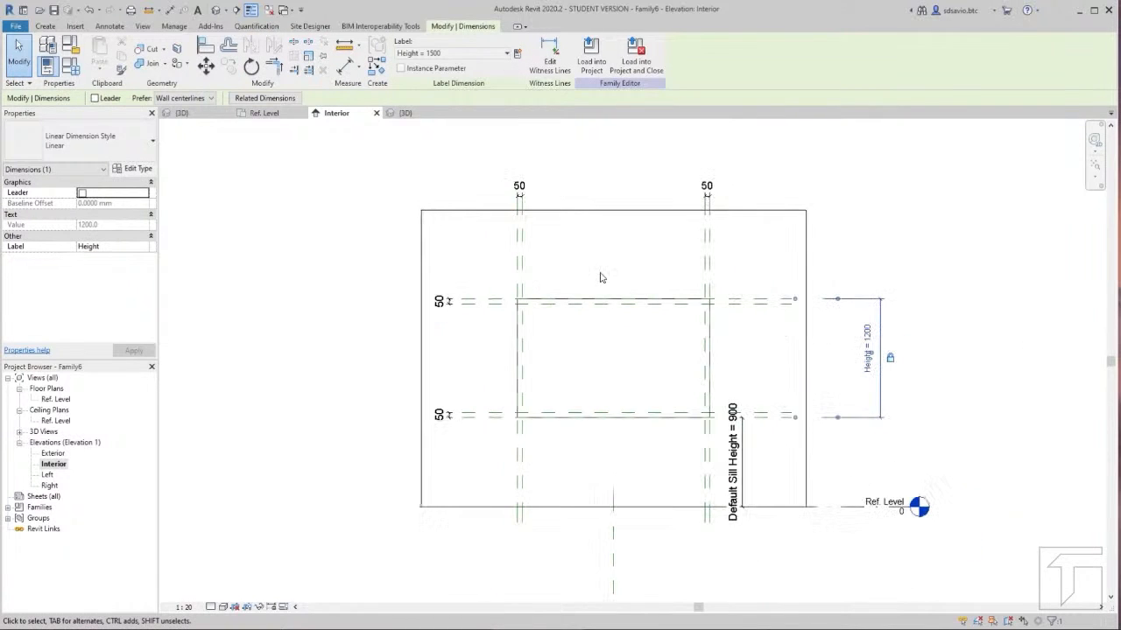
{"action": "middle_click_drag", "start_coordinate": [636, 526], "coordinate": [636, 380]}
{"action": "scroll", "coordinate": [632, 463], "scroll_direction": "down", "scroll_amount": 1}
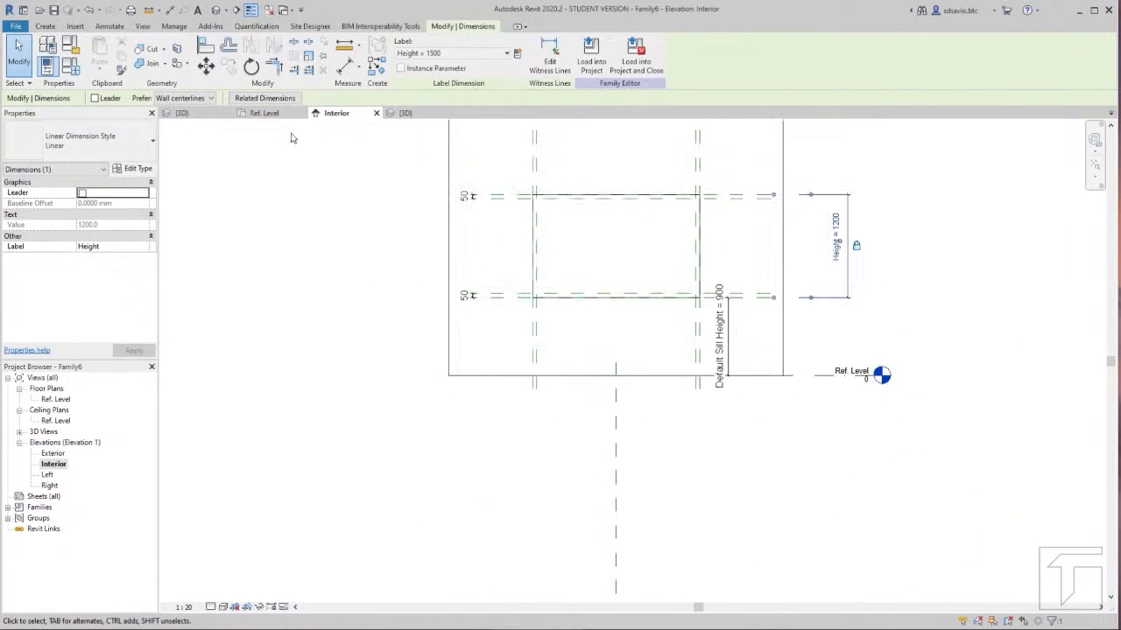
{"action": "scroll", "coordinate": [593, 180], "scroll_direction": "up", "scroll_amount": 2}
{"action": "scroll", "coordinate": [668, 430], "scroll_direction": "up", "scroll_amount": 2}
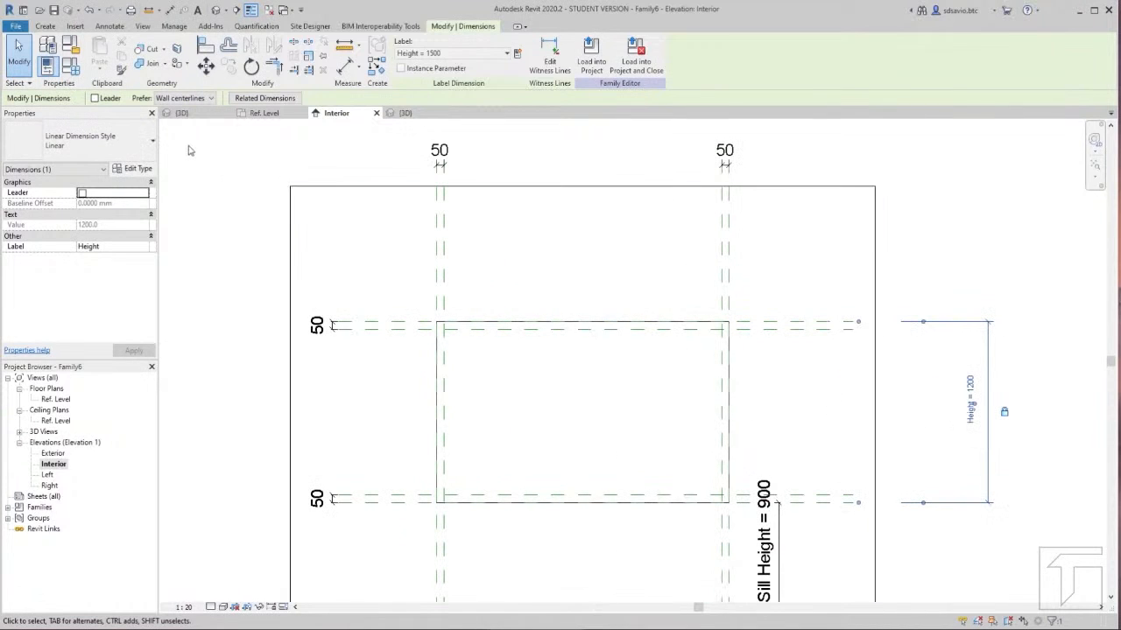
{"action": "left_click", "coordinate": [89, 11]}
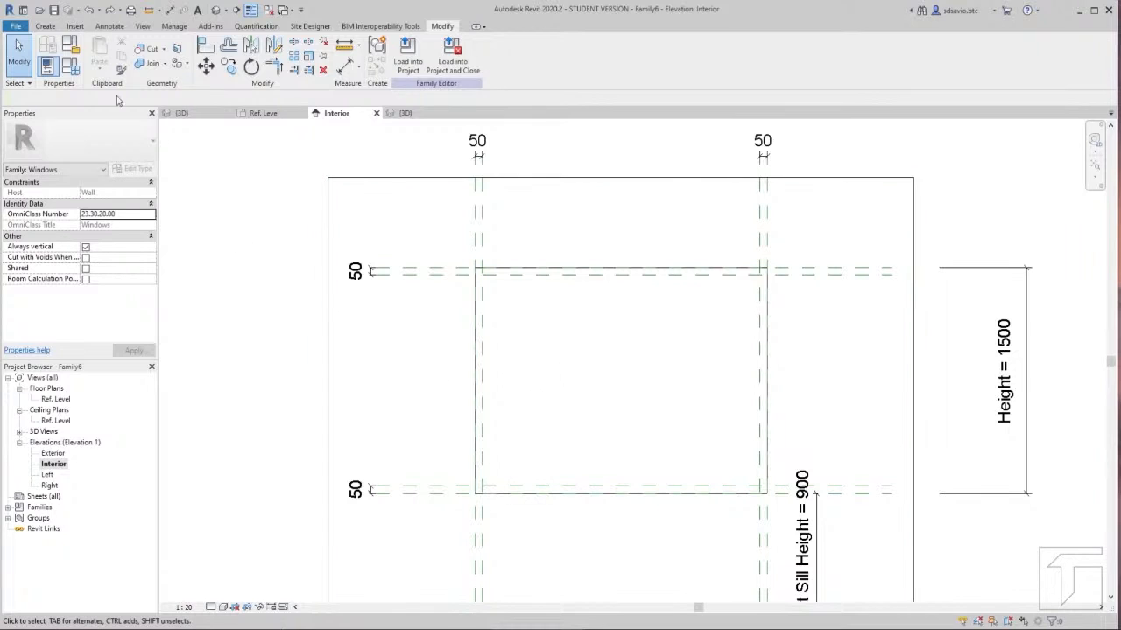
Step: Start a sweep and sketch a rectangular path around the window opening between its outer reference plane intersections
{"action": "left_click", "coordinate": [50, 26]}
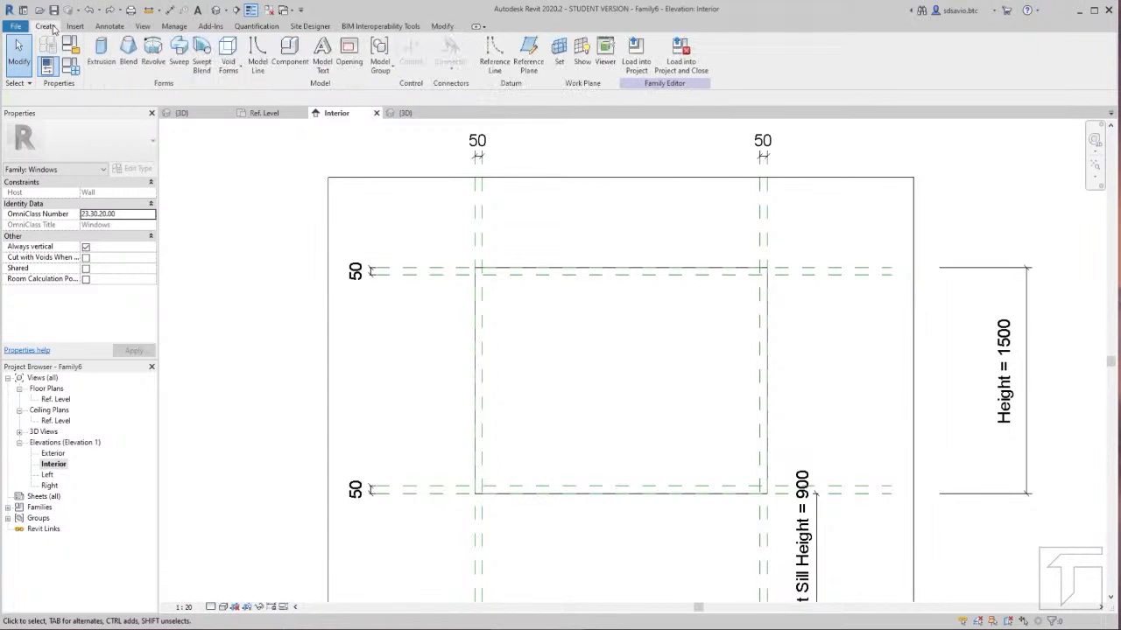
{"action": "left_click", "coordinate": [180, 57]}
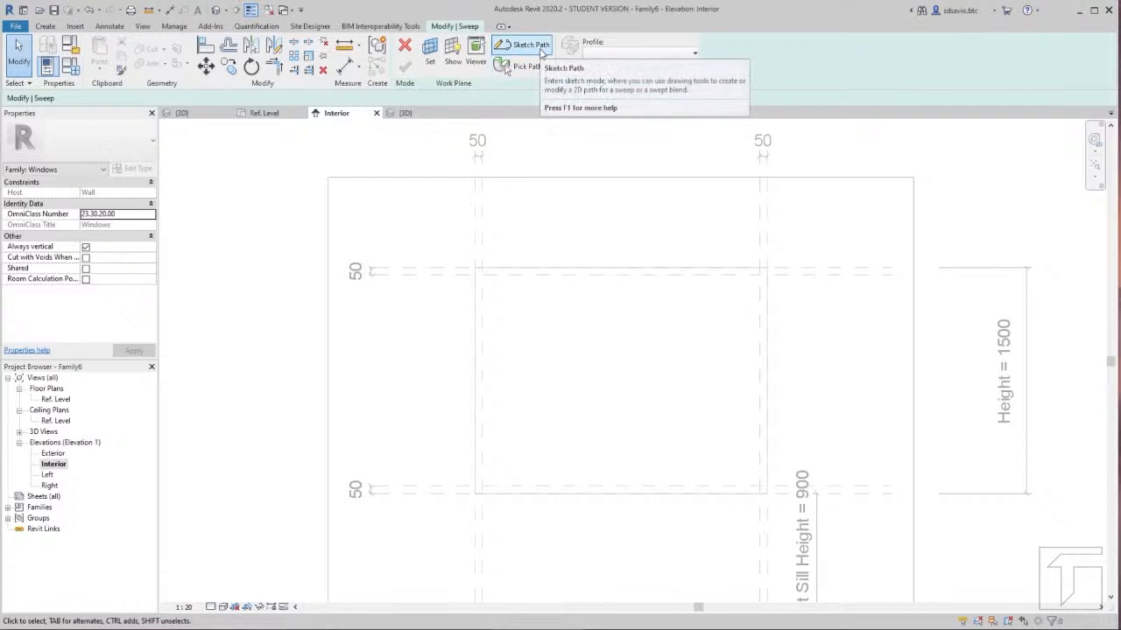
{"action": "left_click", "coordinate": [530, 49]}
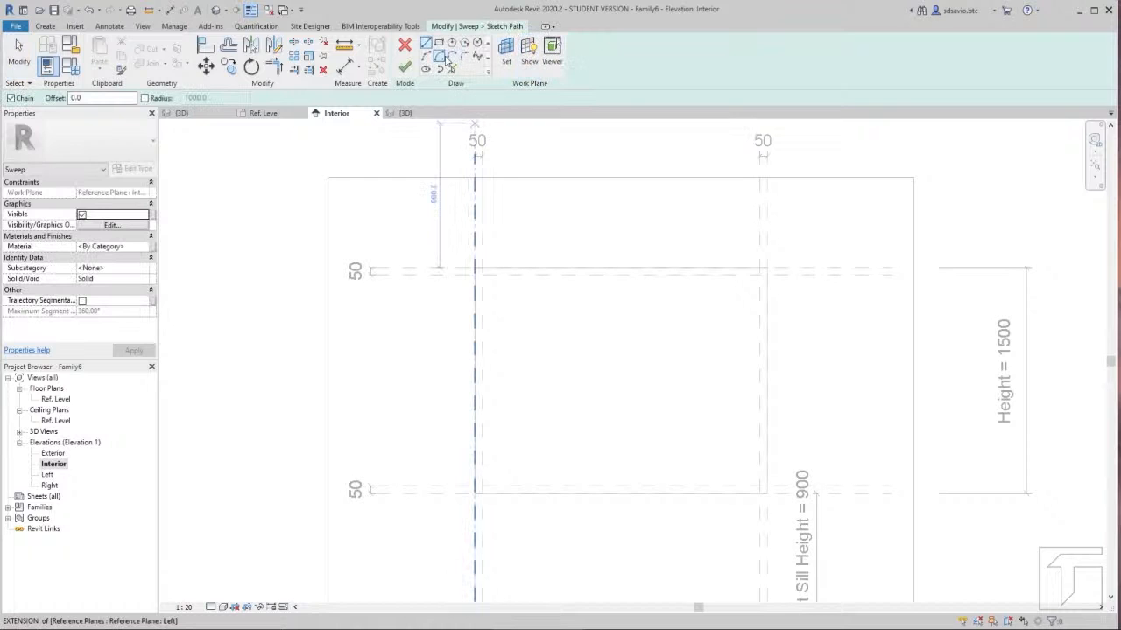
{"action": "left_click", "coordinate": [439, 44]}
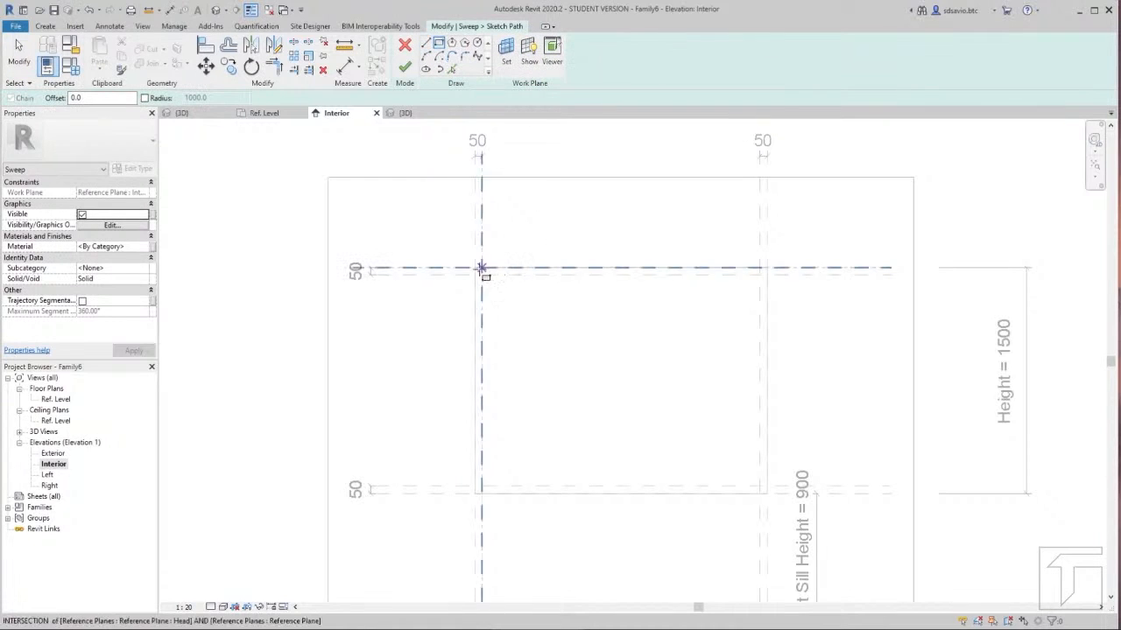
{"action": "left_click", "coordinate": [474, 268]}
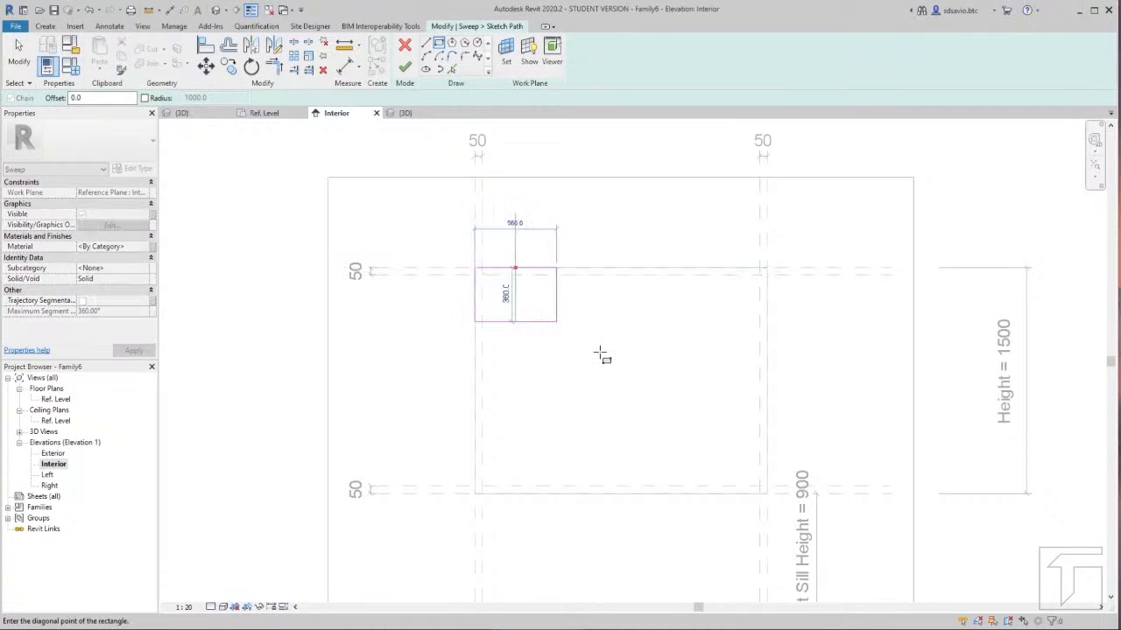
{"action": "left_click", "coordinate": [766, 494]}
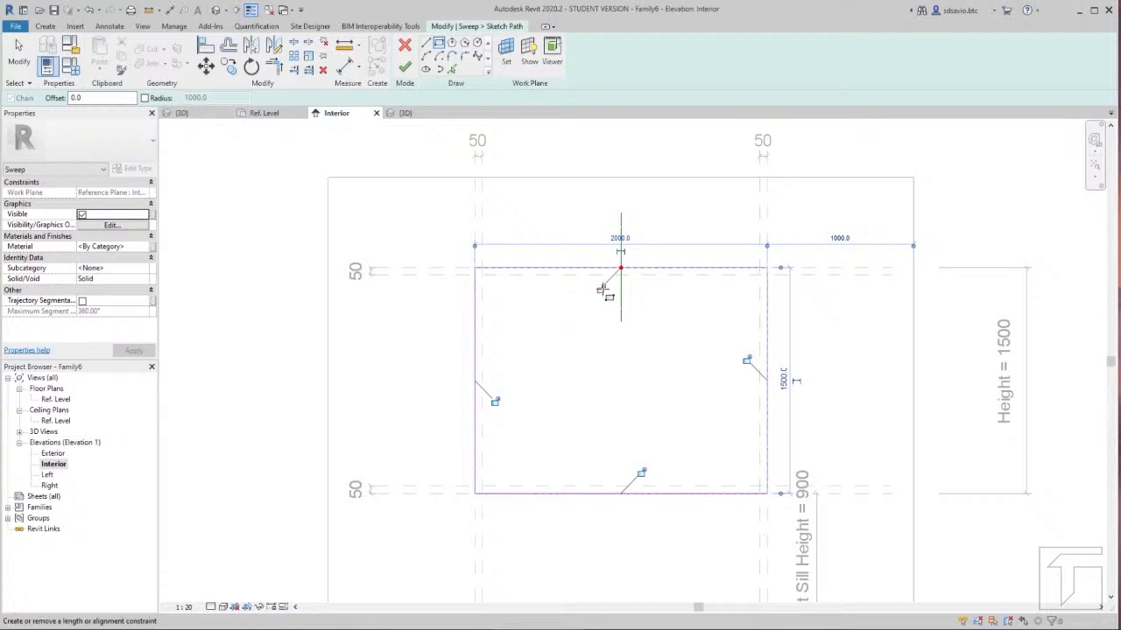
Step: Lock all four lines of the sweep path to the head, left, sill and right reference planes
{"action": "left_click", "coordinate": [602, 290]}
{"action": "left_click", "coordinate": [495, 401]}
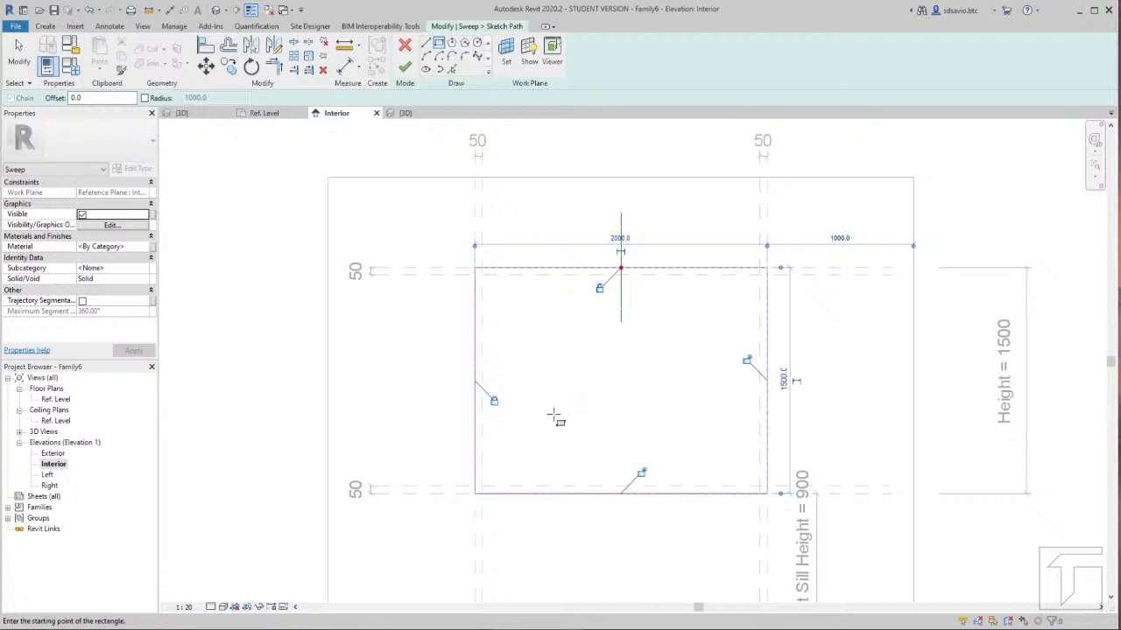
{"action": "left_click", "coordinate": [644, 474]}
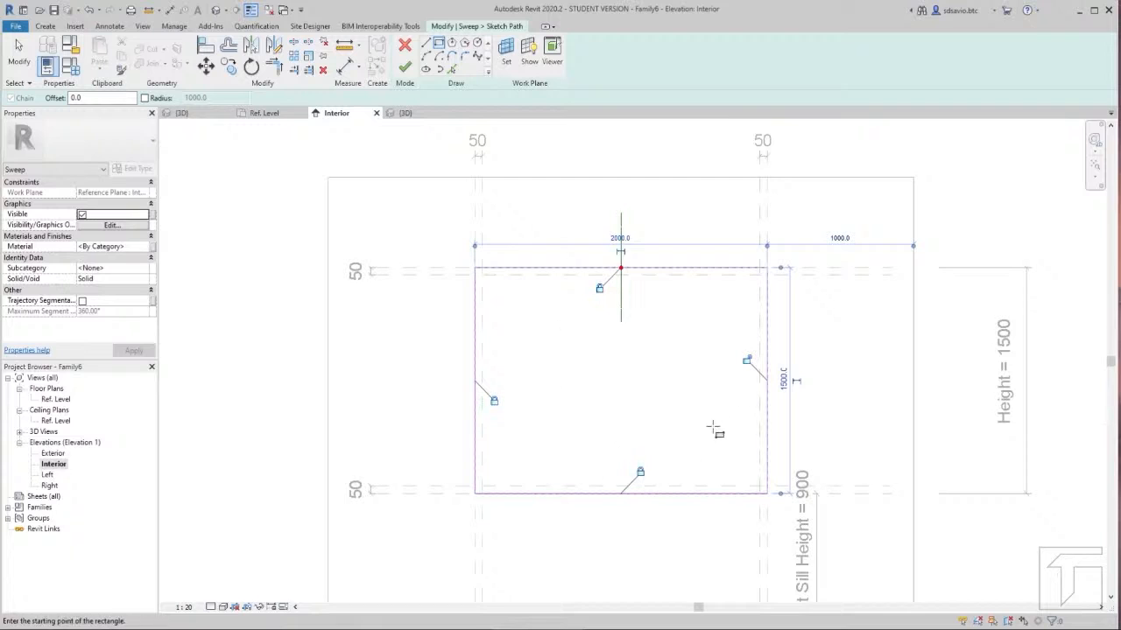
{"action": "left_click", "coordinate": [747, 360]}
{"action": "key", "text": "Escape"}
{"action": "key", "text": "Escape"}
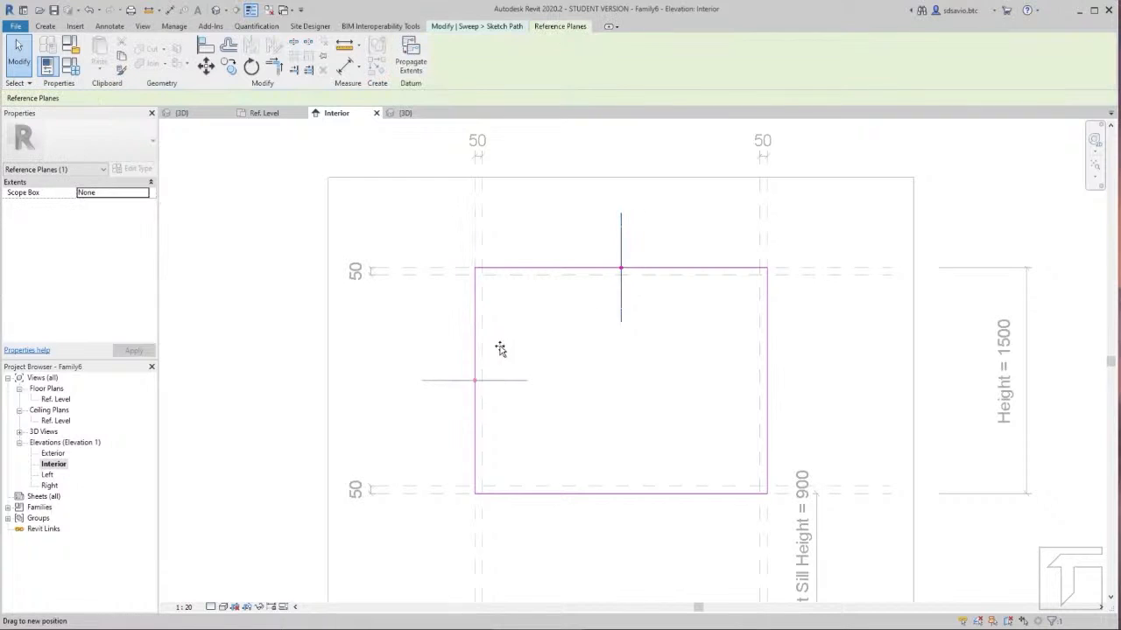
Step: Move the sweep's profile plane onto the left path line, and open the Ref. Level floor plan
{"action": "left_click", "coordinate": [463, 381]}
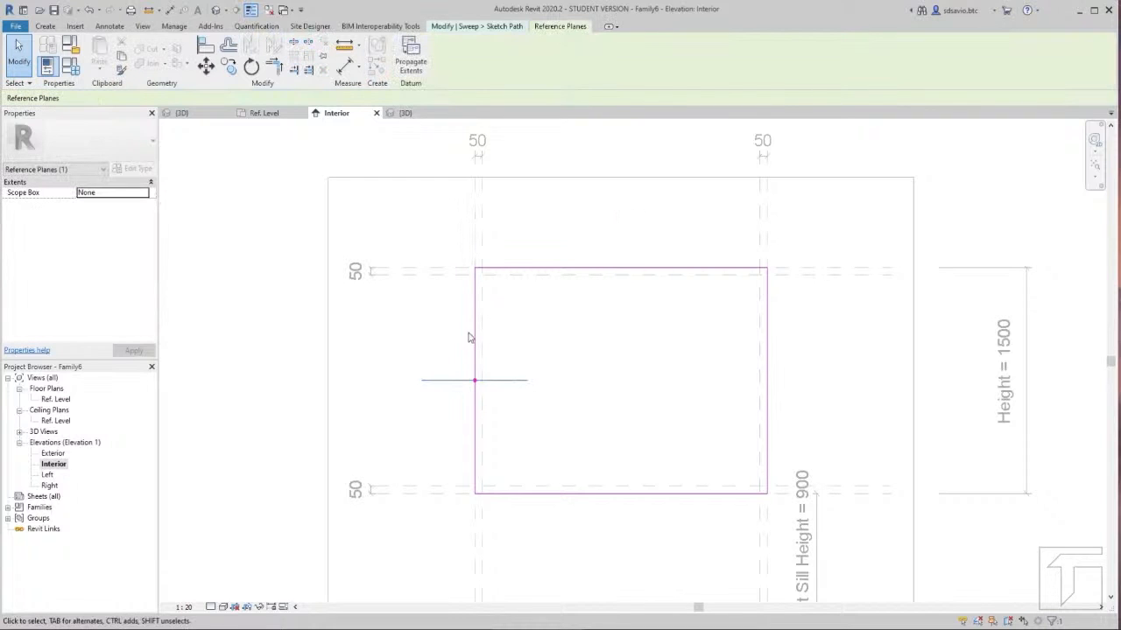
{"action": "left_click", "coordinate": [264, 114]}
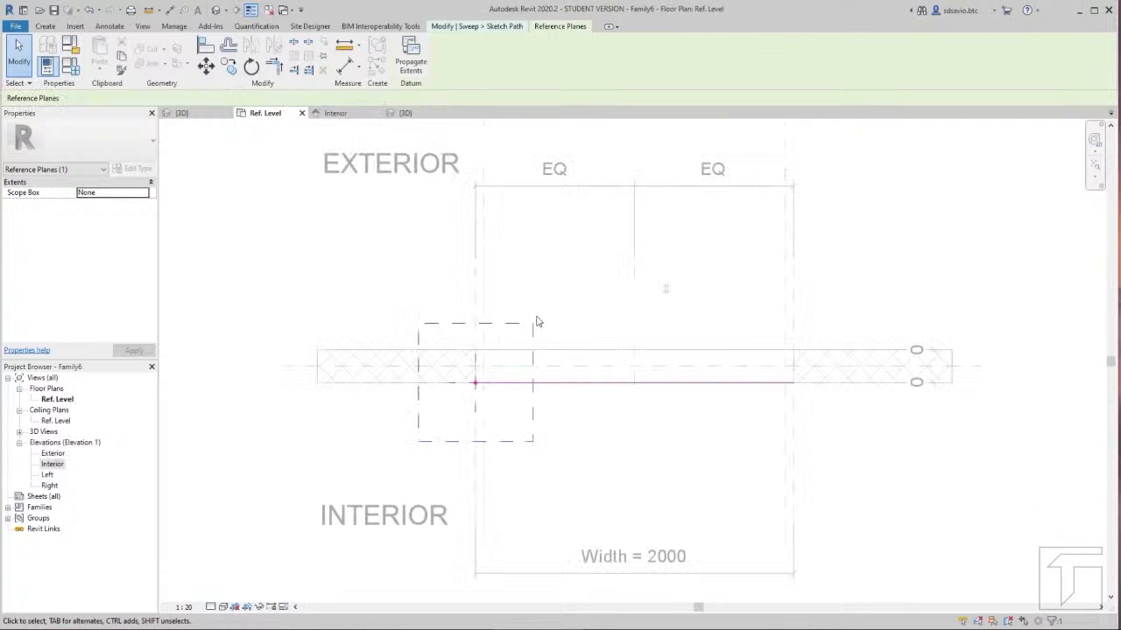
Step: Deselect the reference plane and finish the sweep's path sketch around the window opening
{"action": "scroll", "coordinate": [560, 325], "scroll_direction": "up", "scroll_amount": 1}
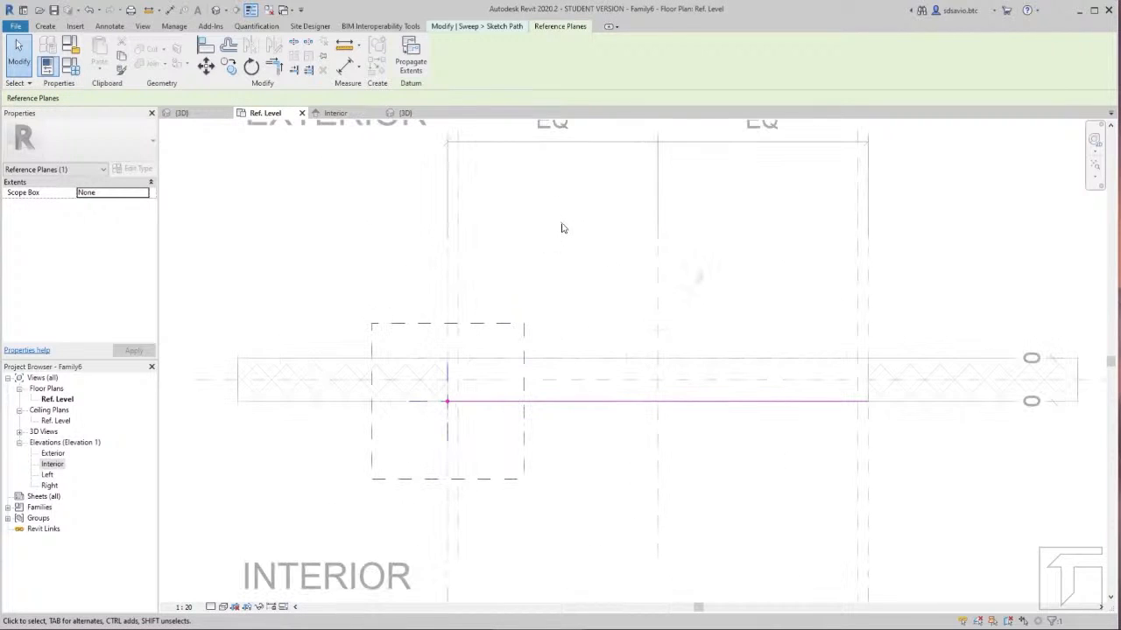
{"action": "key", "text": "Escape"}
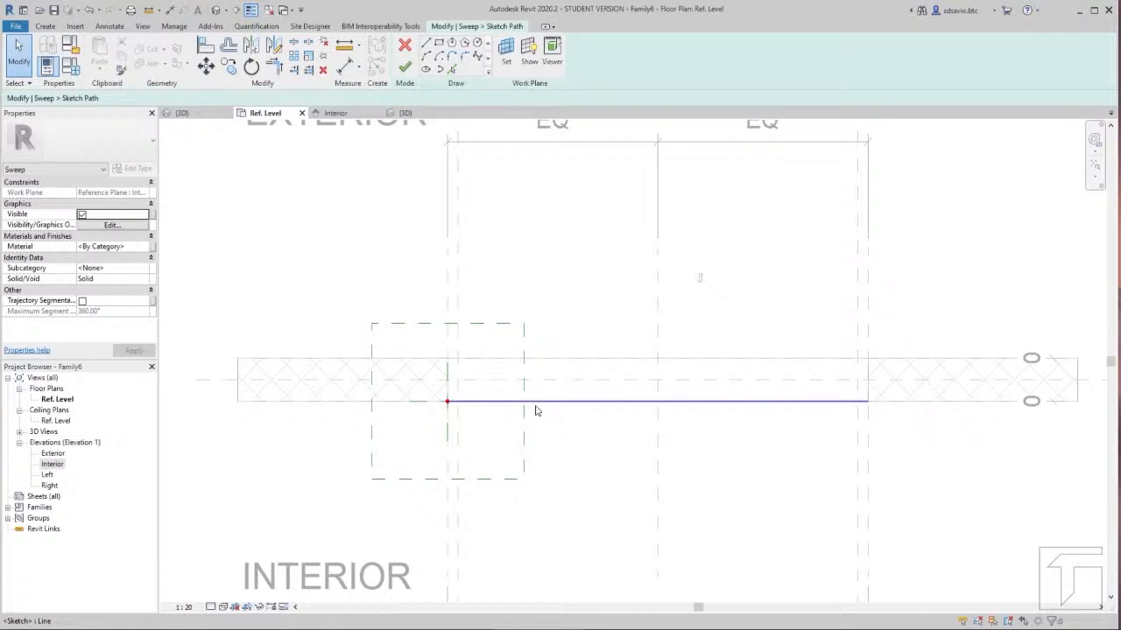
{"action": "left_click", "coordinate": [405, 68]}
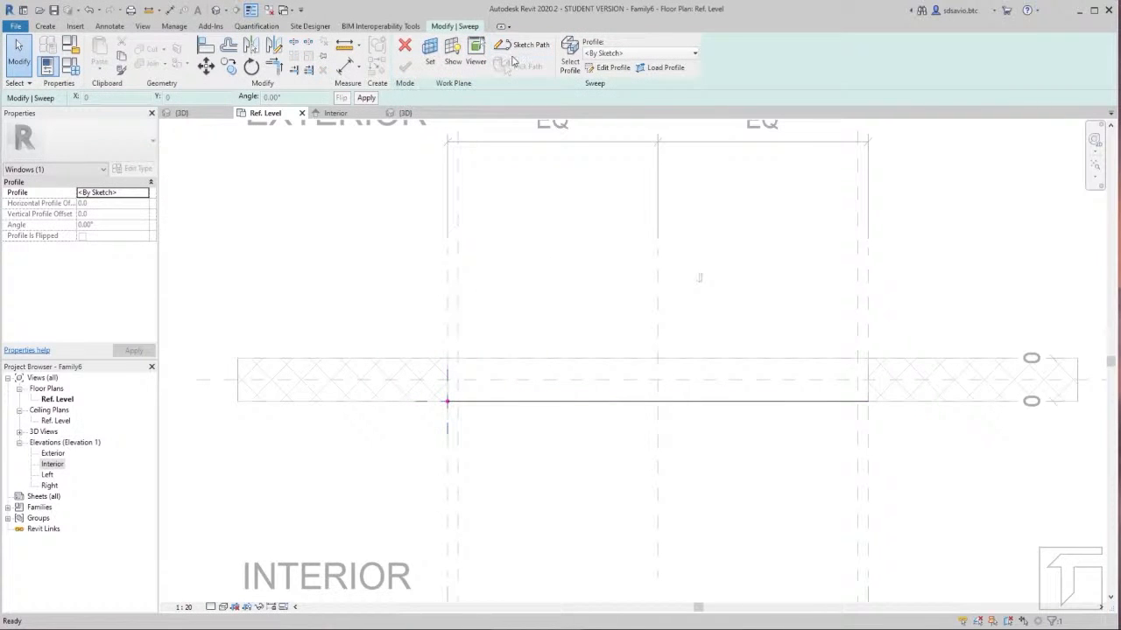
Step: Sketch a 50 mm wide rectangular sweep profile between the left outer and inner reference planes across the wall thickness, and lock its edges
{"action": "left_click", "coordinate": [613, 70]}
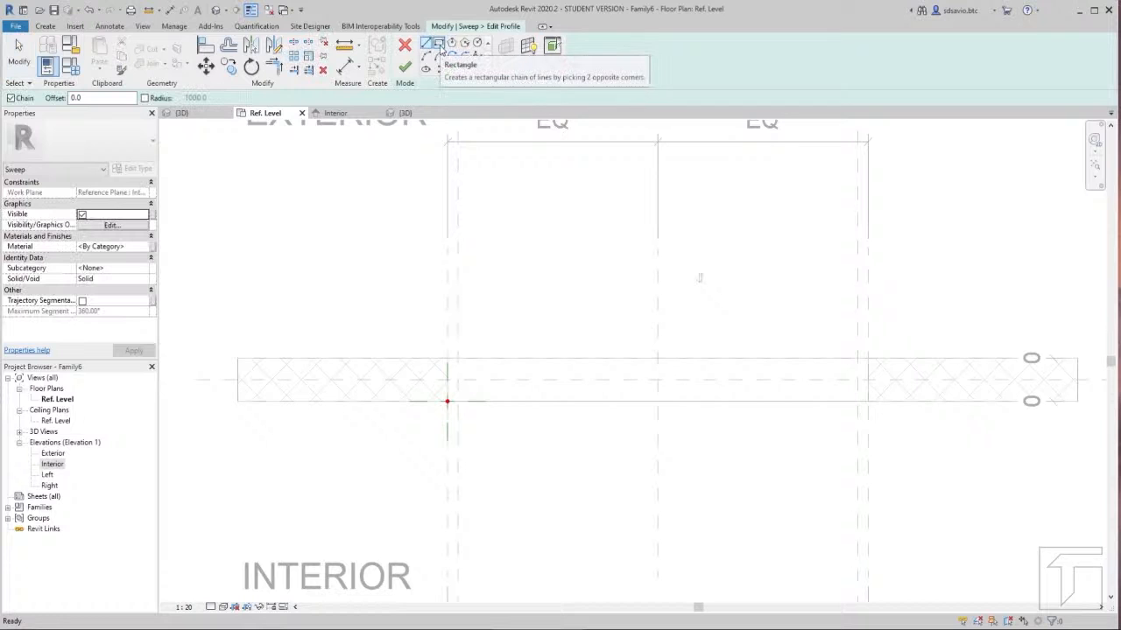
{"action": "left_click", "coordinate": [441, 48]}
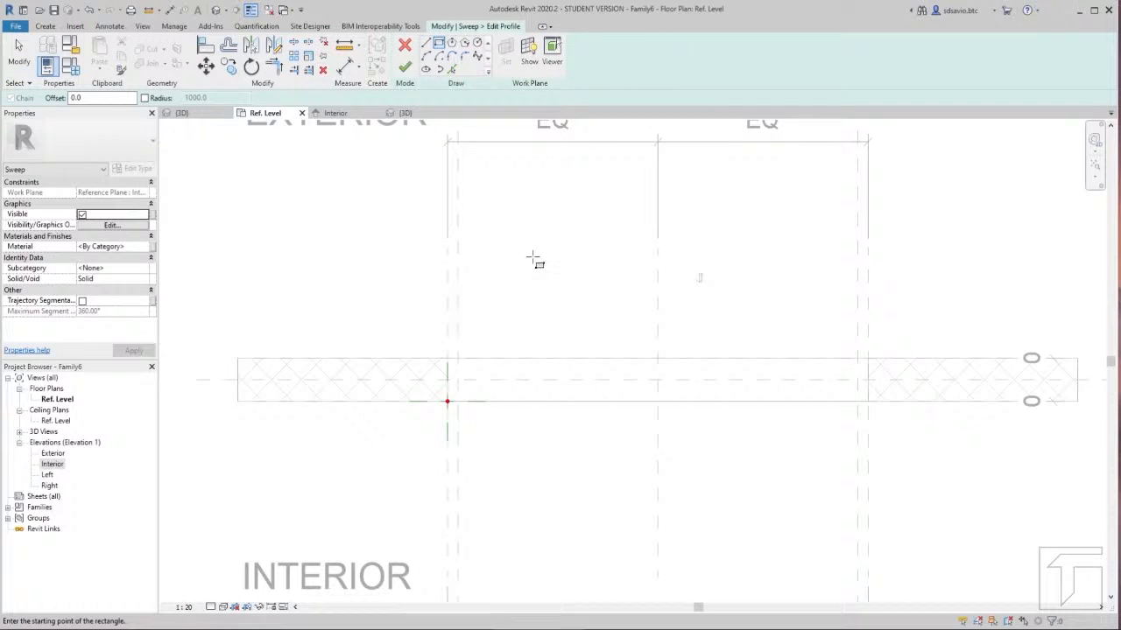
{"action": "left_click", "coordinate": [448, 358]}
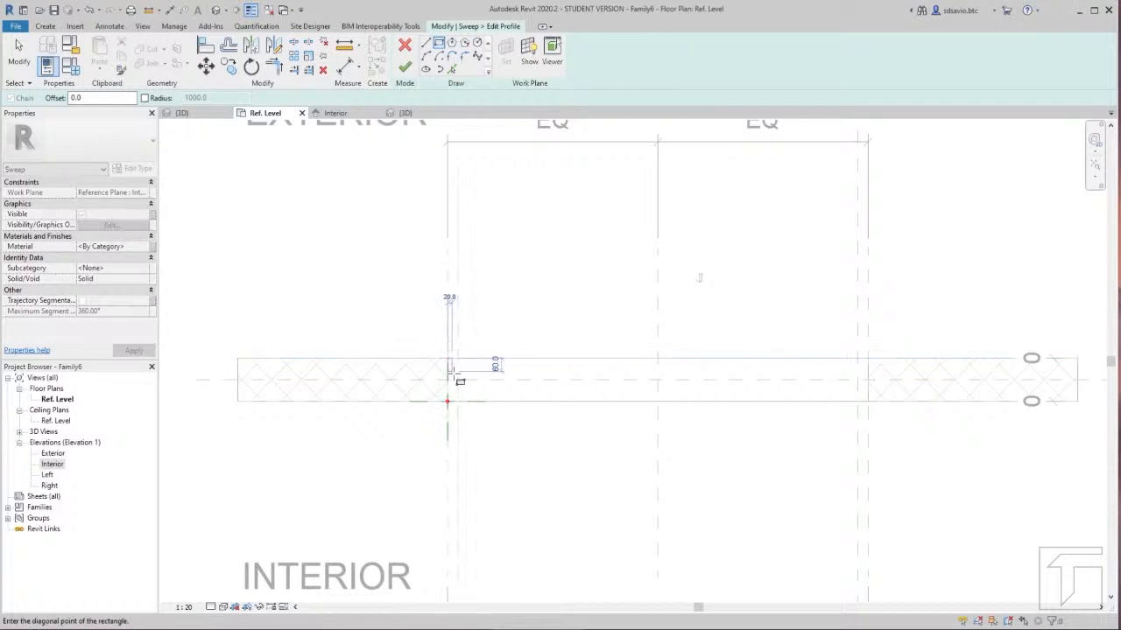
{"action": "left_click", "coordinate": [457, 402]}
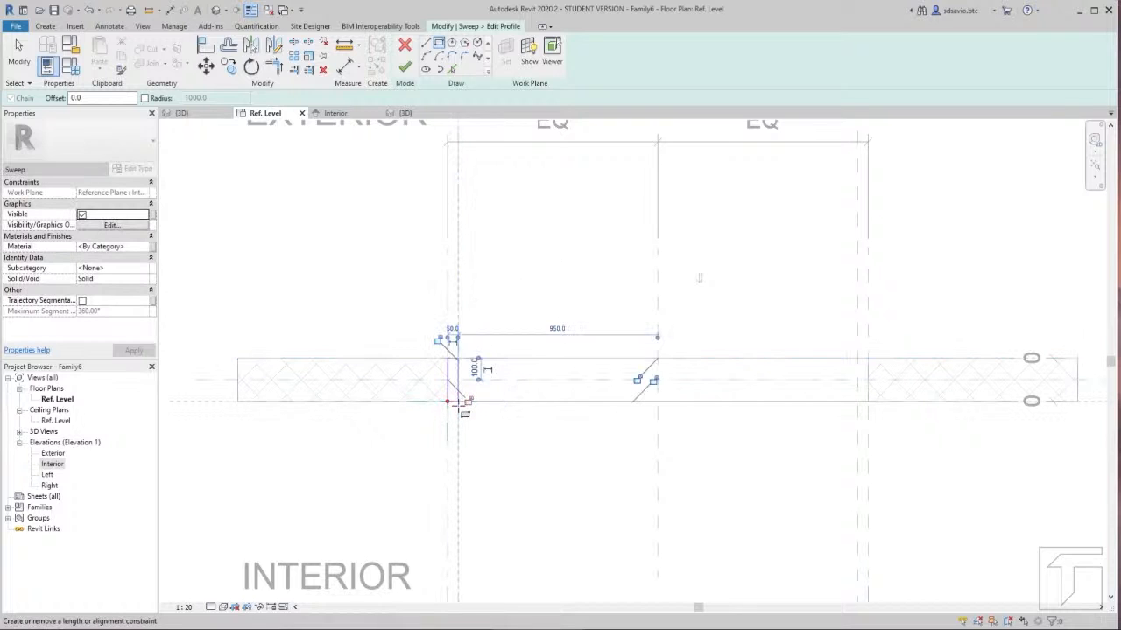
{"action": "scroll", "coordinate": [459, 417], "scroll_direction": "up", "scroll_amount": 1}
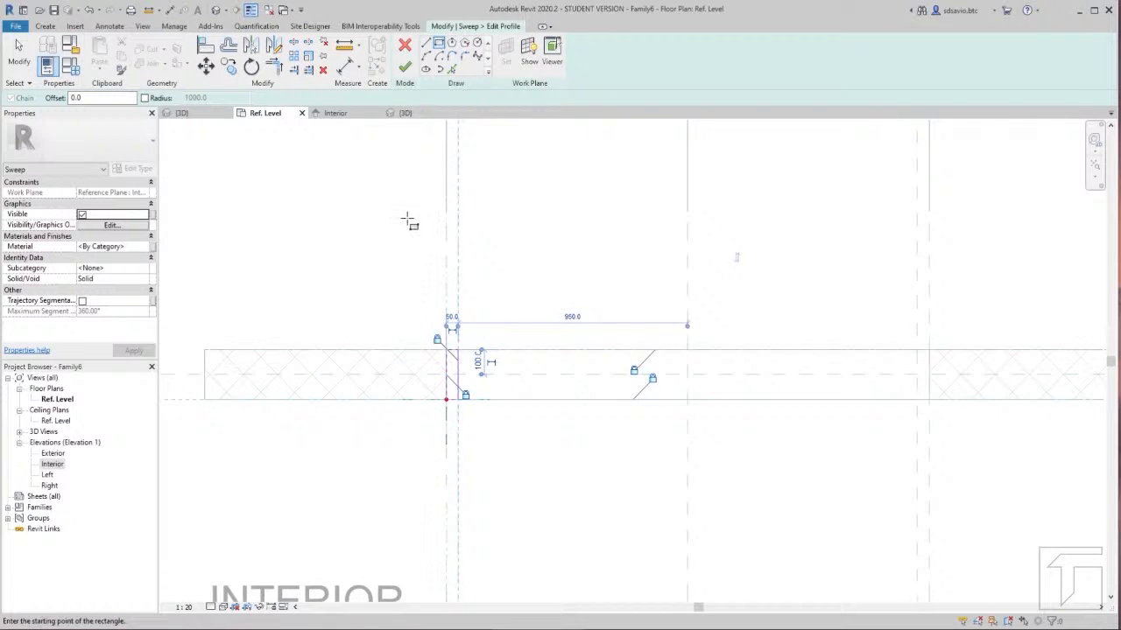
{"action": "scroll", "coordinate": [408, 219], "scroll_direction": "down", "scroll_amount": 3}
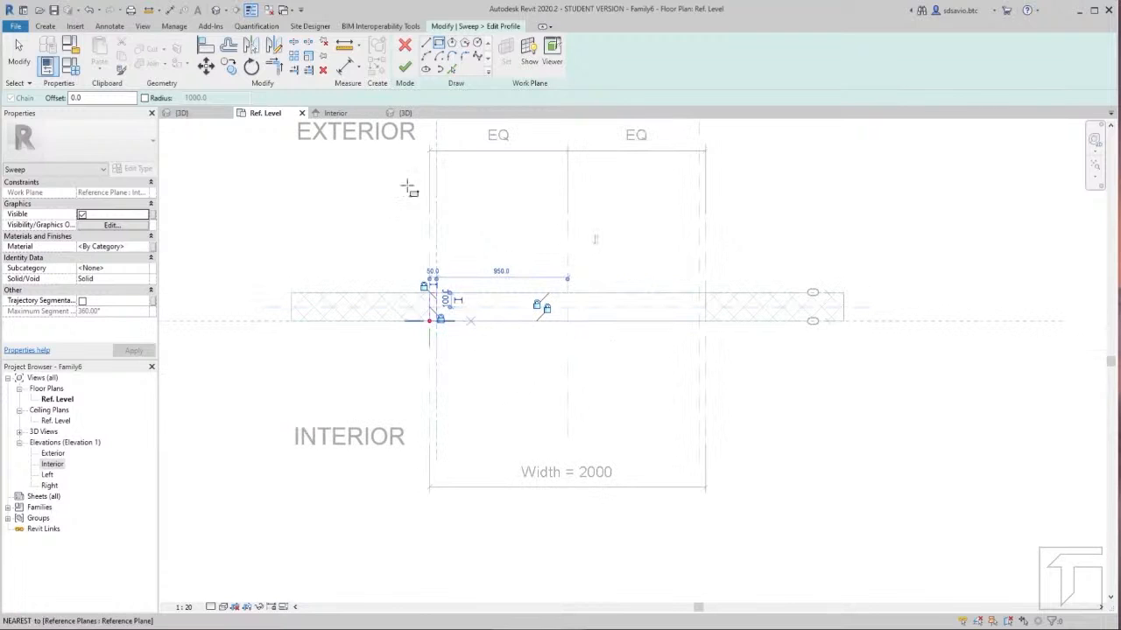
Step: Finish the profile sketch and complete the window frame sweep
{"action": "left_click", "coordinate": [405, 68]}
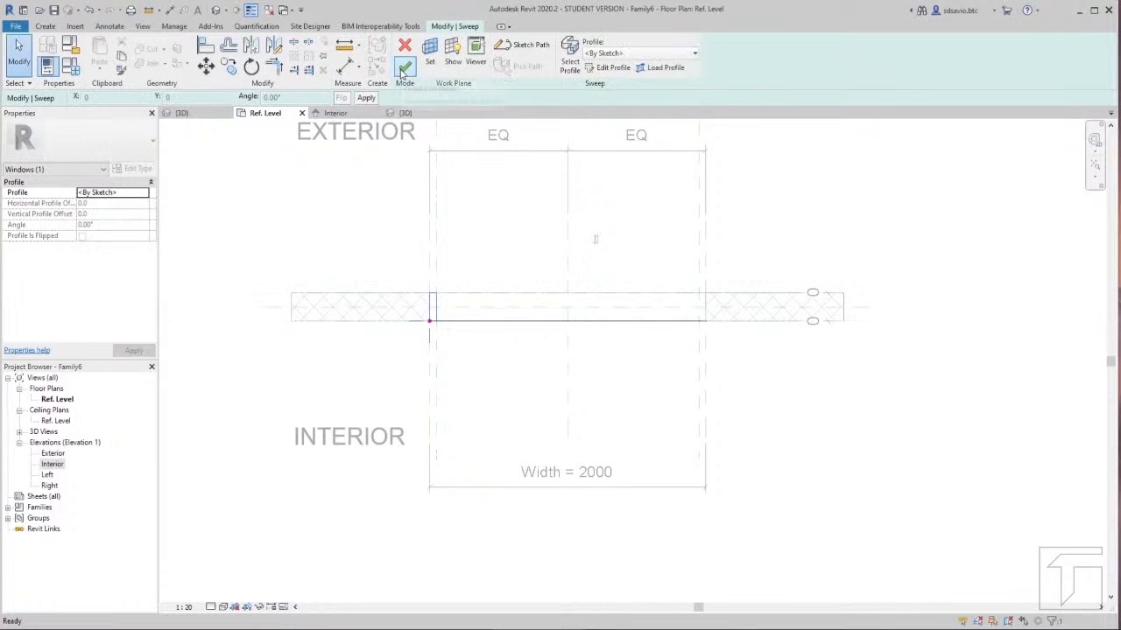
{"action": "left_click", "coordinate": [406, 68]}
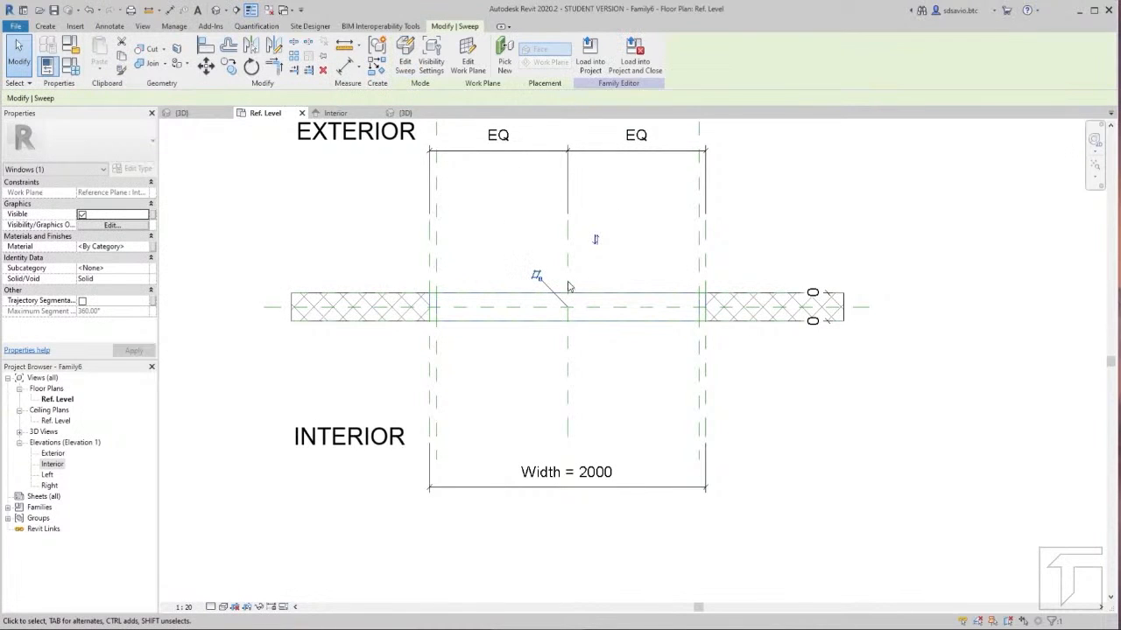
{"action": "left_click", "coordinate": [404, 265]}
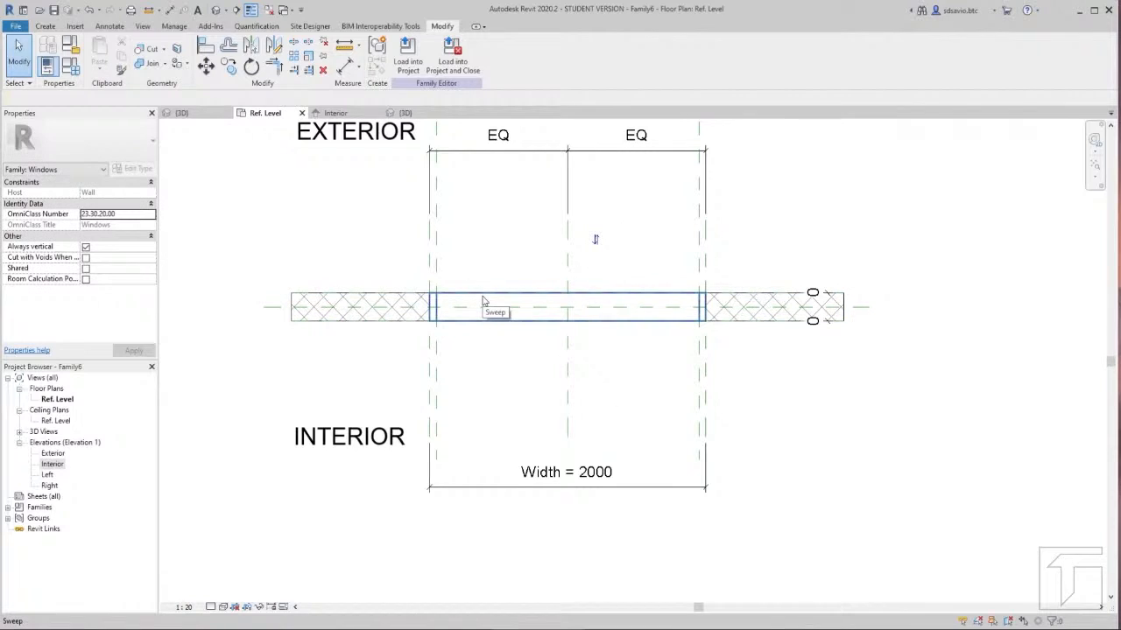
Step: In the 3D view, test the frame with wall types Generic - 150mm and Generic - 300mm, and return to the Ref. Level floor plan
{"action": "left_click", "coordinate": [410, 115]}
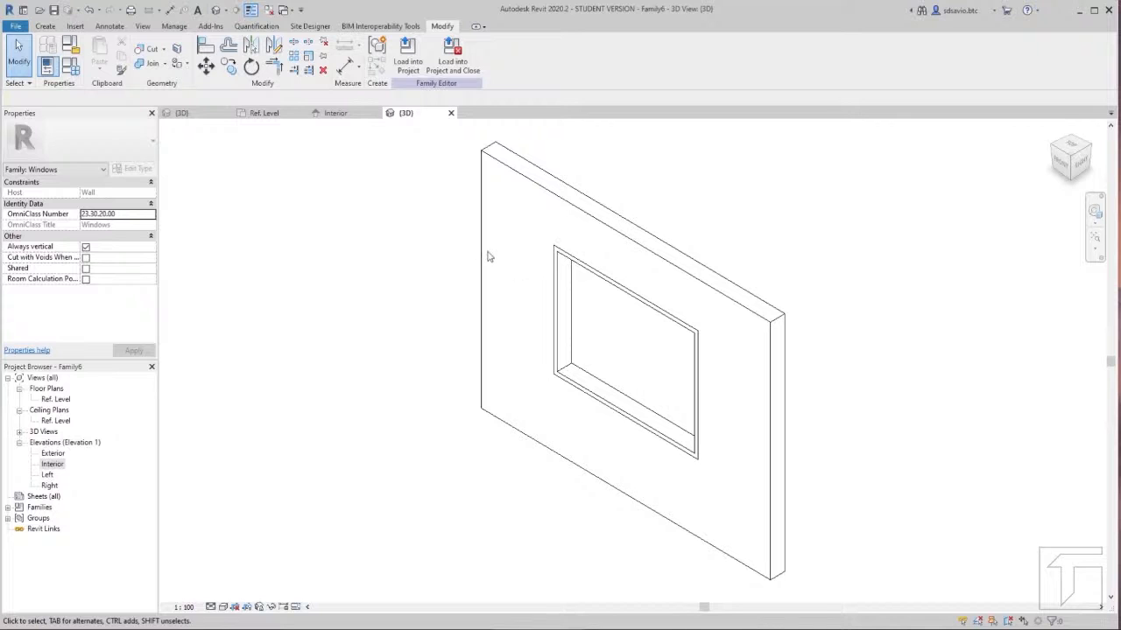
{"action": "left_click", "coordinate": [546, 195]}
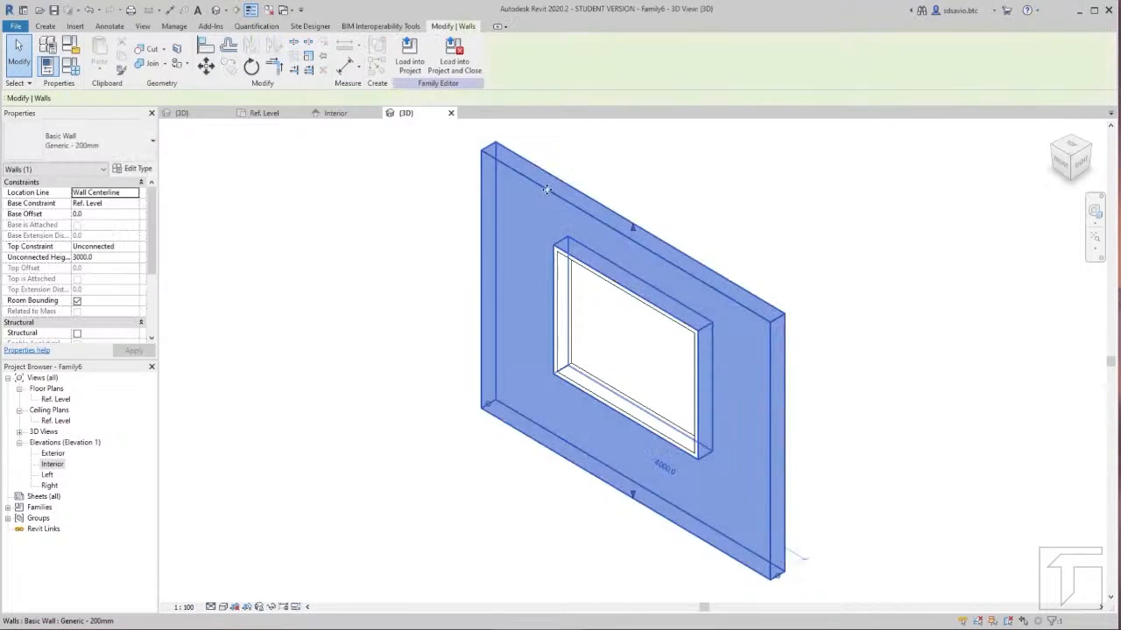
{"action": "left_click", "coordinate": [83, 148]}
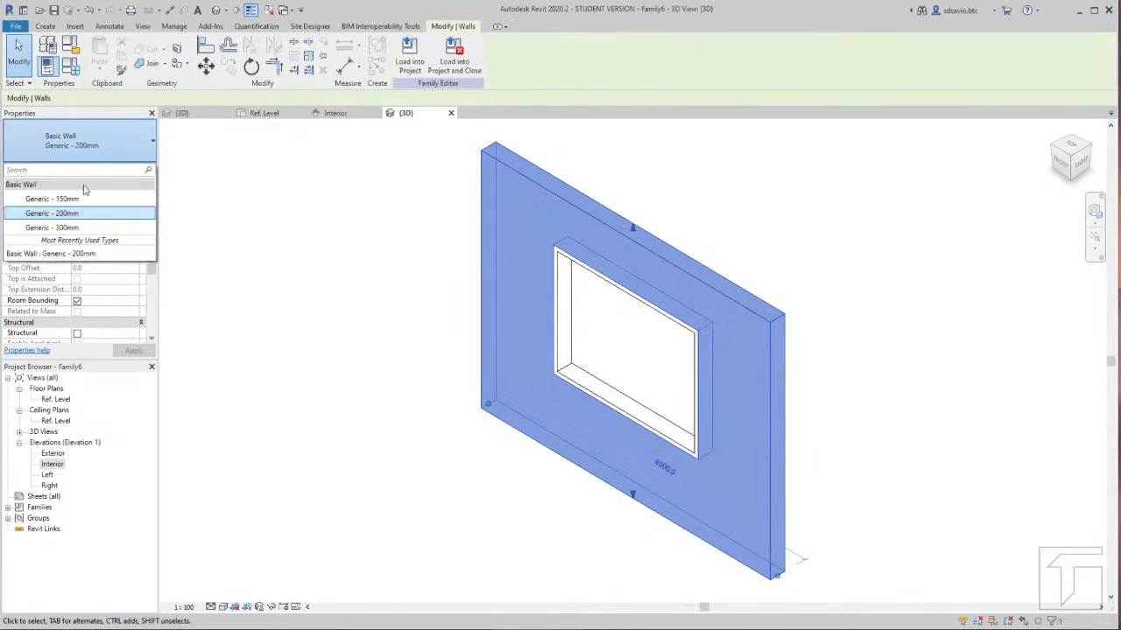
{"action": "left_click", "coordinate": [88, 213]}
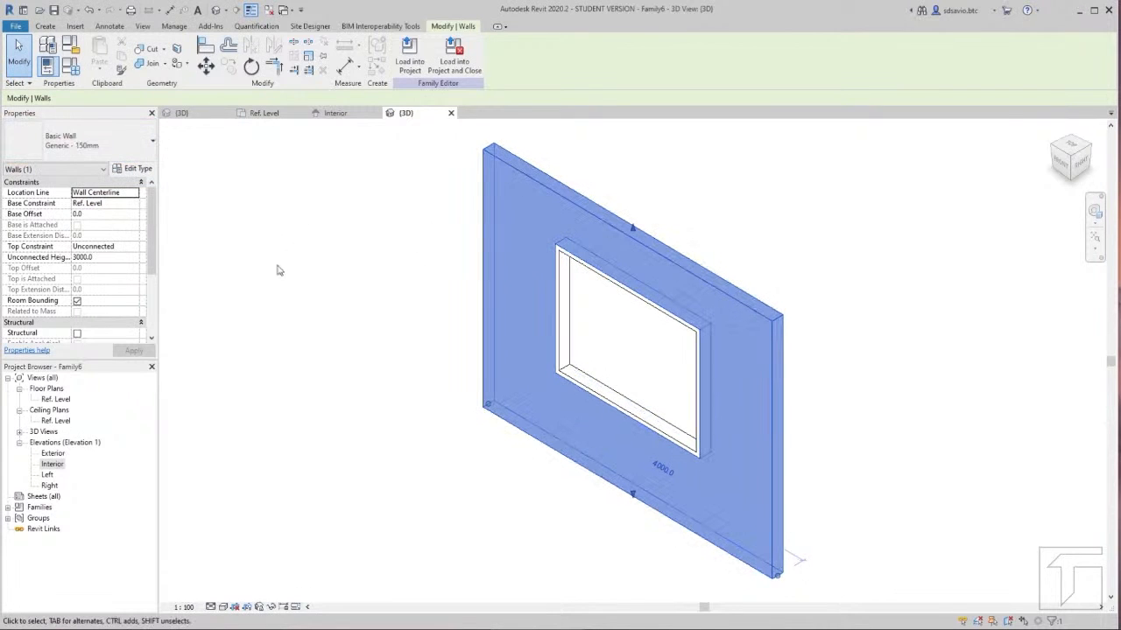
{"action": "left_click", "coordinate": [149, 154]}
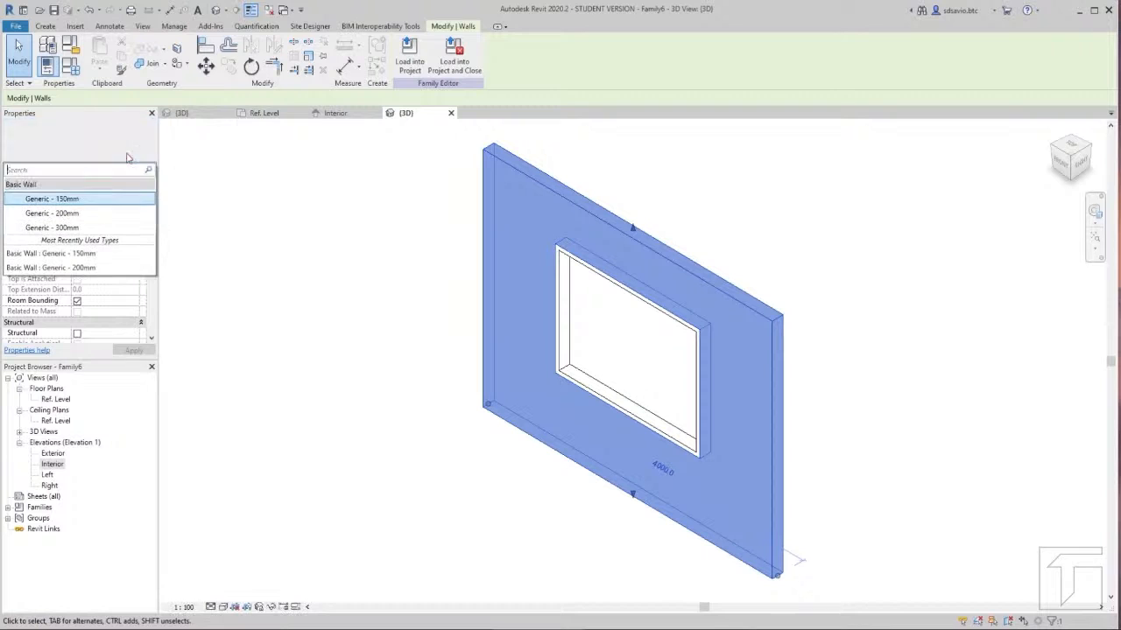
{"action": "left_click", "coordinate": [93, 230]}
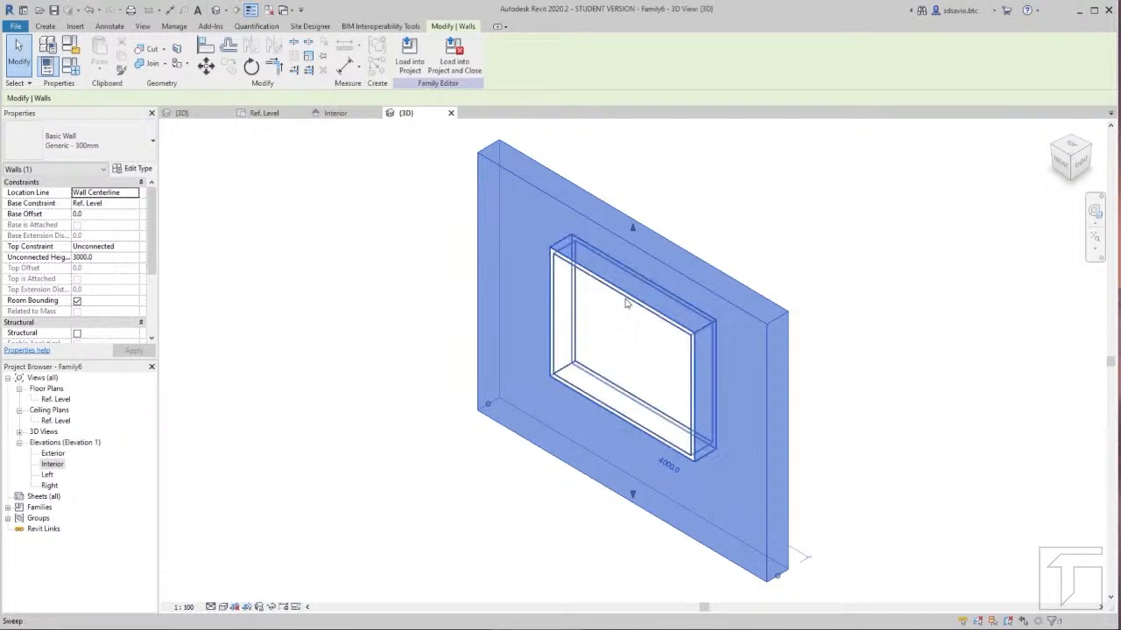
{"action": "left_click", "coordinate": [615, 355]}
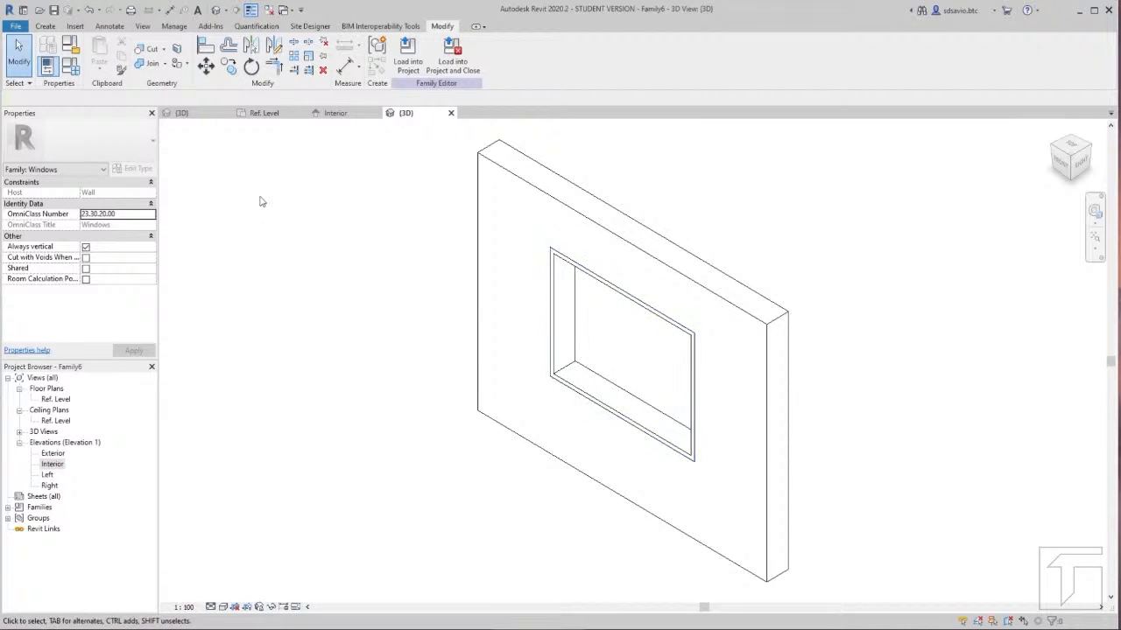
{"action": "left_click", "coordinate": [264, 113]}
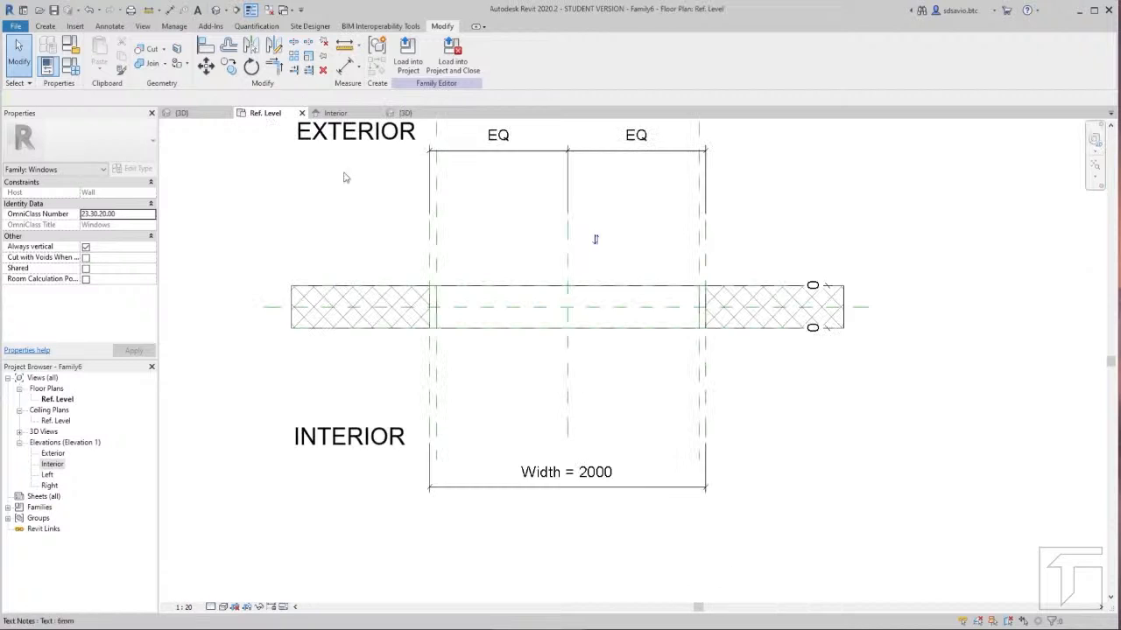
Step: Set the opening's Width dimension to 1500 to test the frame, and restore it to 2000
{"action": "left_click", "coordinate": [590, 480]}
{"action": "left_click", "coordinate": [577, 480]}
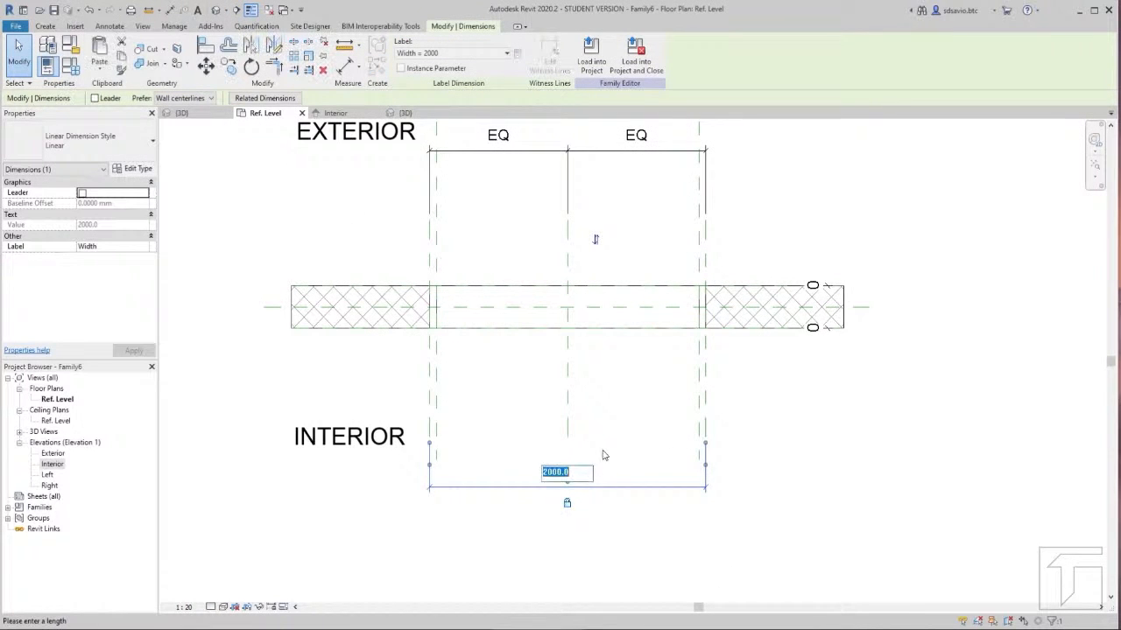
{"action": "type", "text": "1500"}
{"action": "key", "text": "Return"}
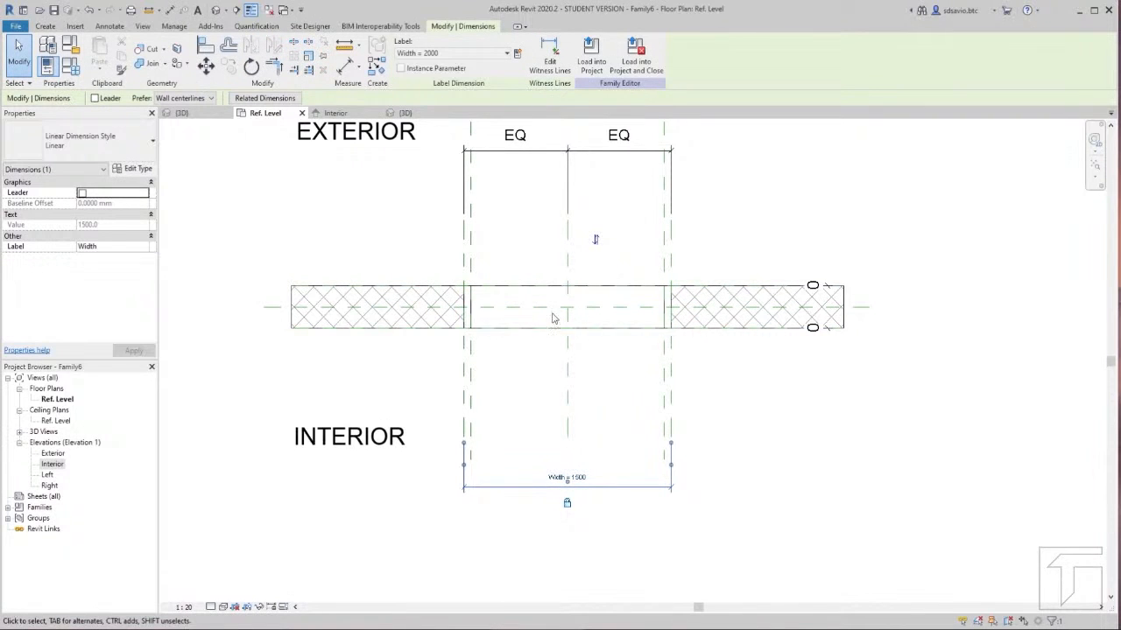
{"action": "left_click", "coordinate": [578, 473]}
{"action": "type", "text": "2000"}
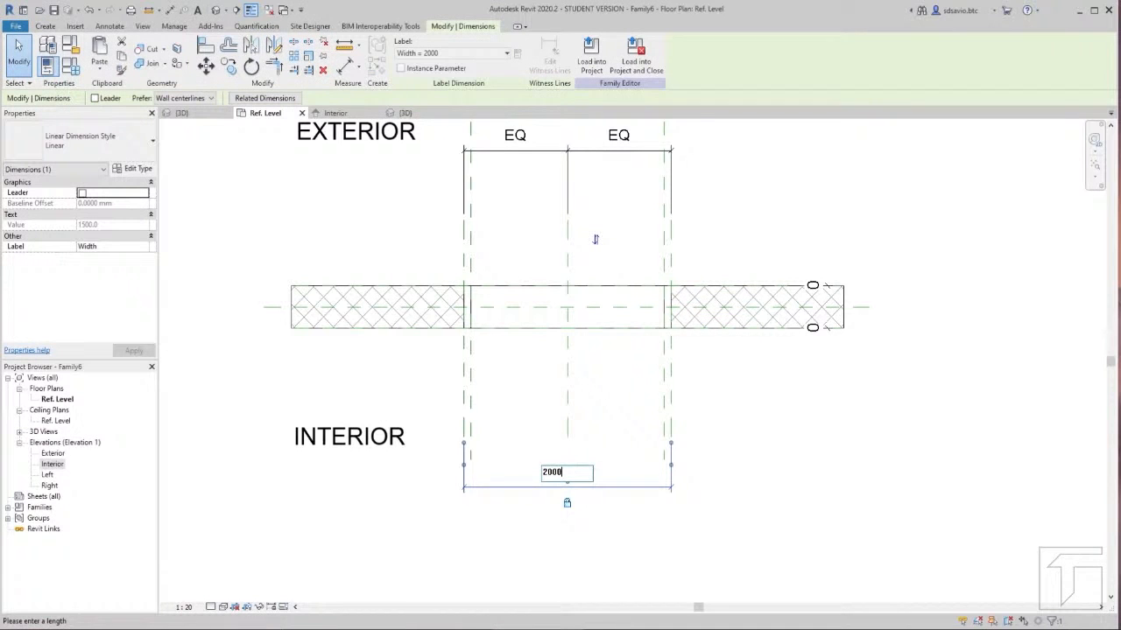
{"action": "key", "text": "Return"}
{"action": "left_click", "coordinate": [618, 402]}
Step: Try to shift the opening cut sideways along the wall, and undo the move
{"action": "middle_click_drag", "start_coordinate": [626, 406], "coordinate": [662, 430]}
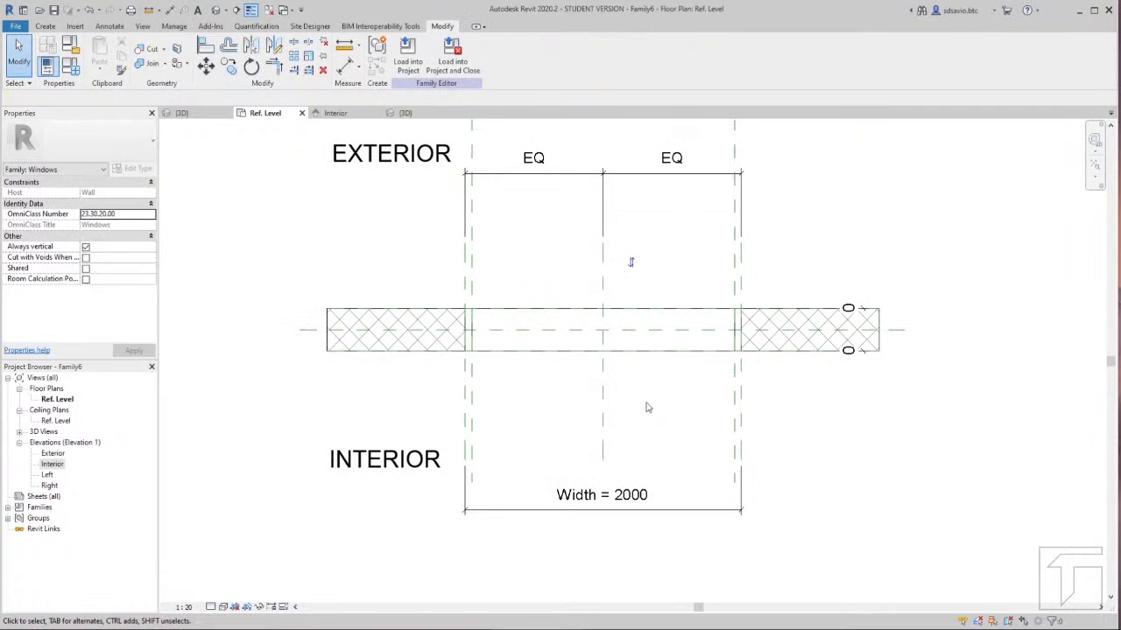
{"action": "scroll", "coordinate": [644, 401], "scroll_direction": "up", "scroll_amount": 1}
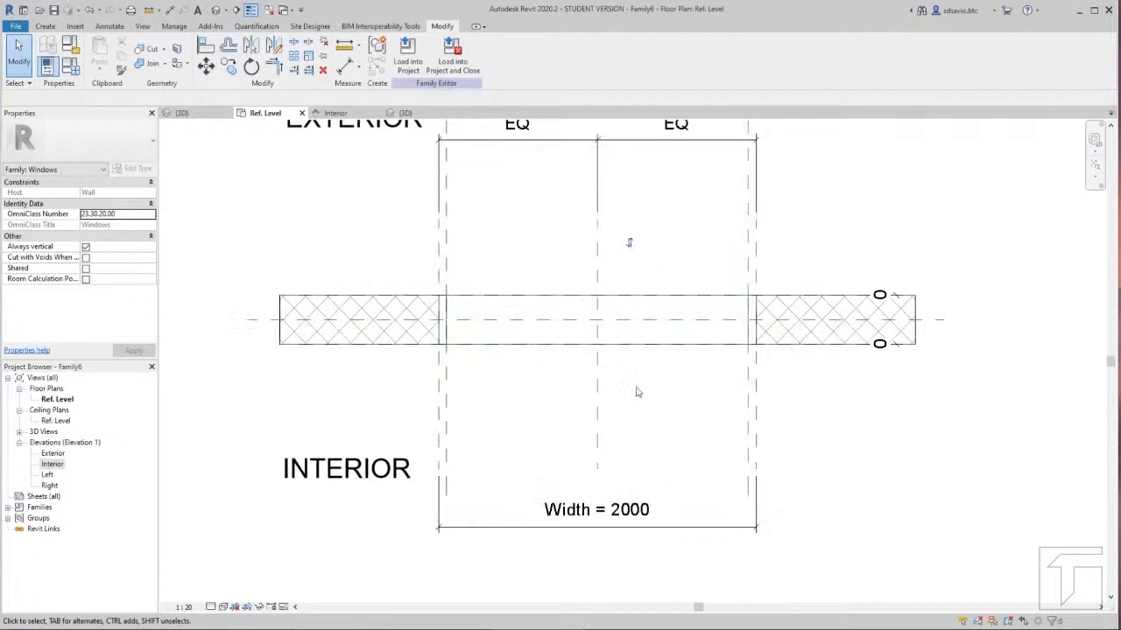
{"action": "scroll", "coordinate": [639, 389], "scroll_direction": "up", "scroll_amount": 3}
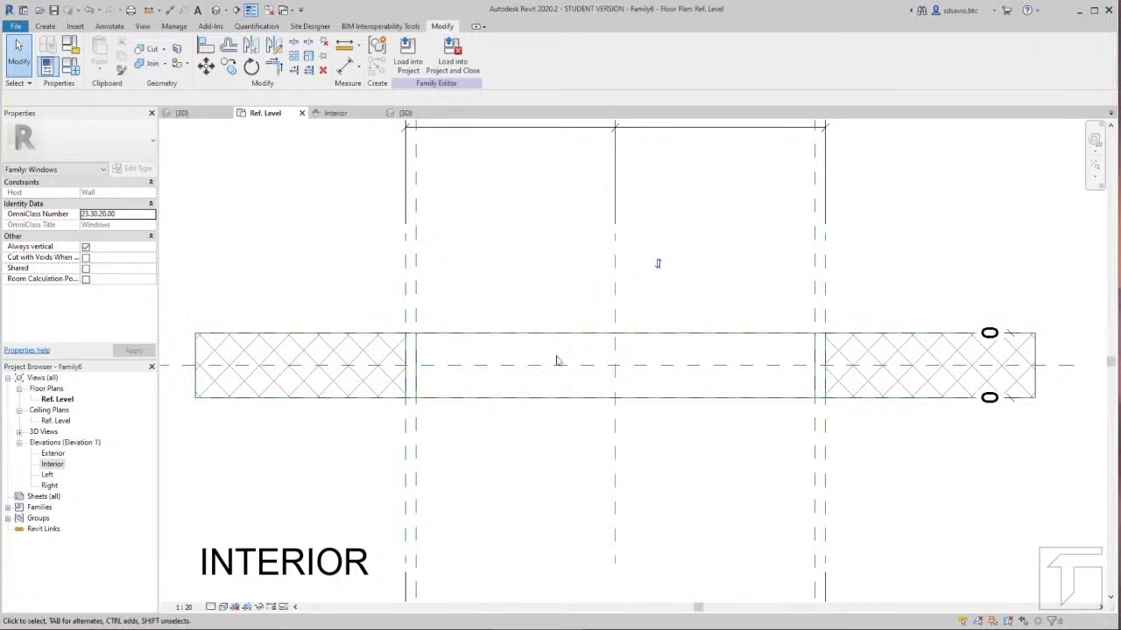
{"action": "scroll", "coordinate": [522, 360], "scroll_direction": "down", "scroll_amount": 2}
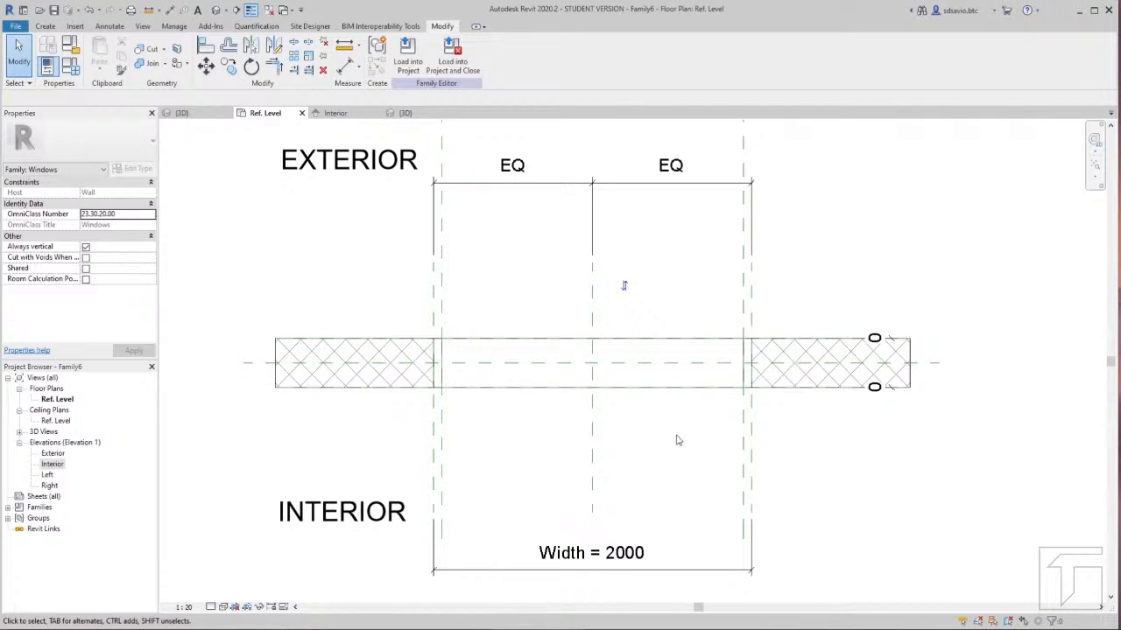
{"action": "left_click", "coordinate": [749, 404]}
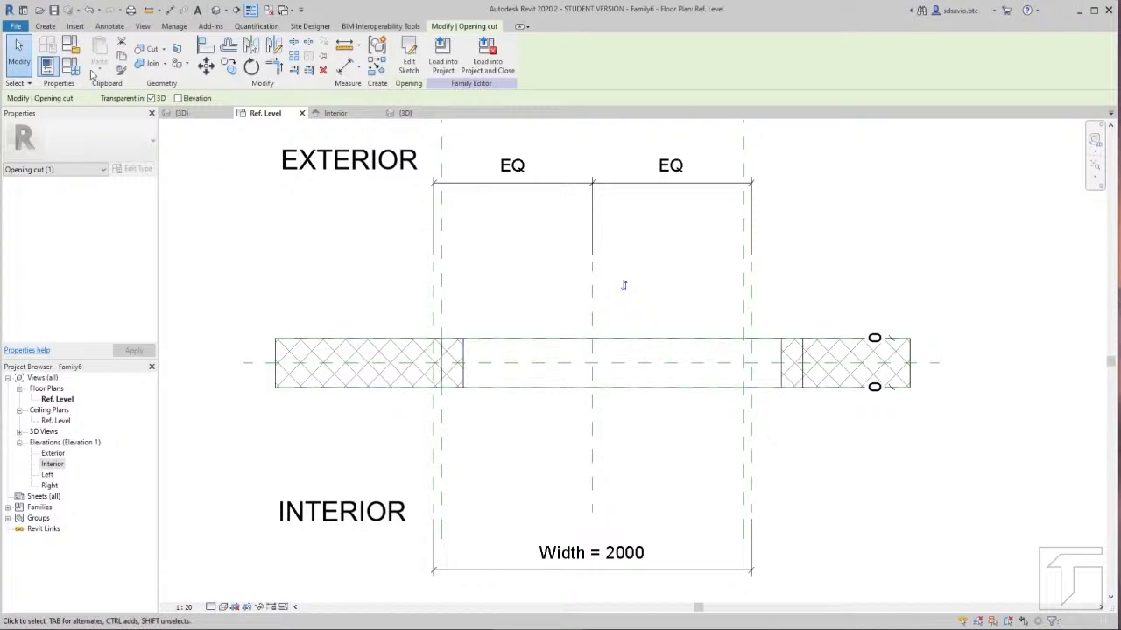
{"action": "left_click", "coordinate": [531, 252]}
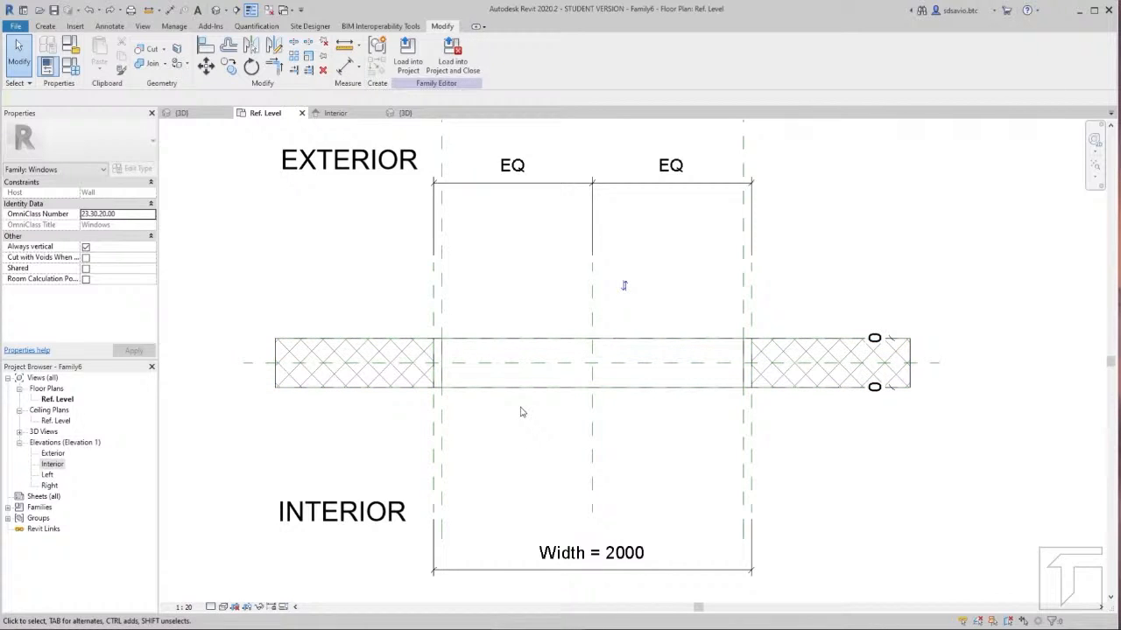
Step: Draw three vertical reference planes across the wall: one about 510 mm left of centre, two right of centre about 320 mm apart
{"action": "key", "text": "r"}
{"action": "key", "text": "p"}
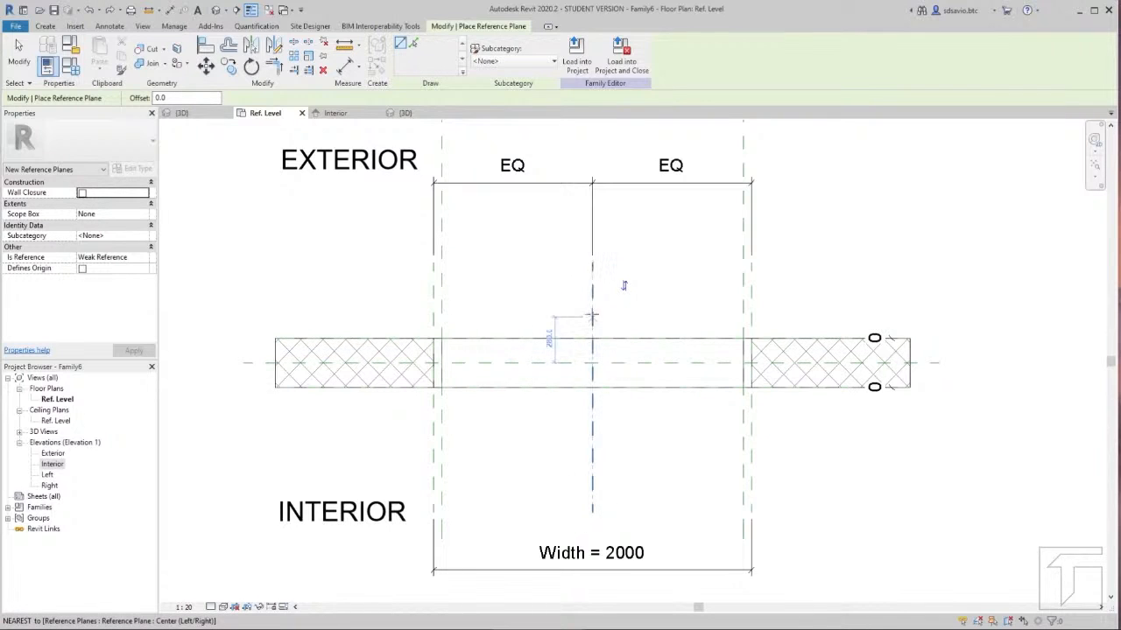
{"action": "left_click", "coordinate": [510, 262]}
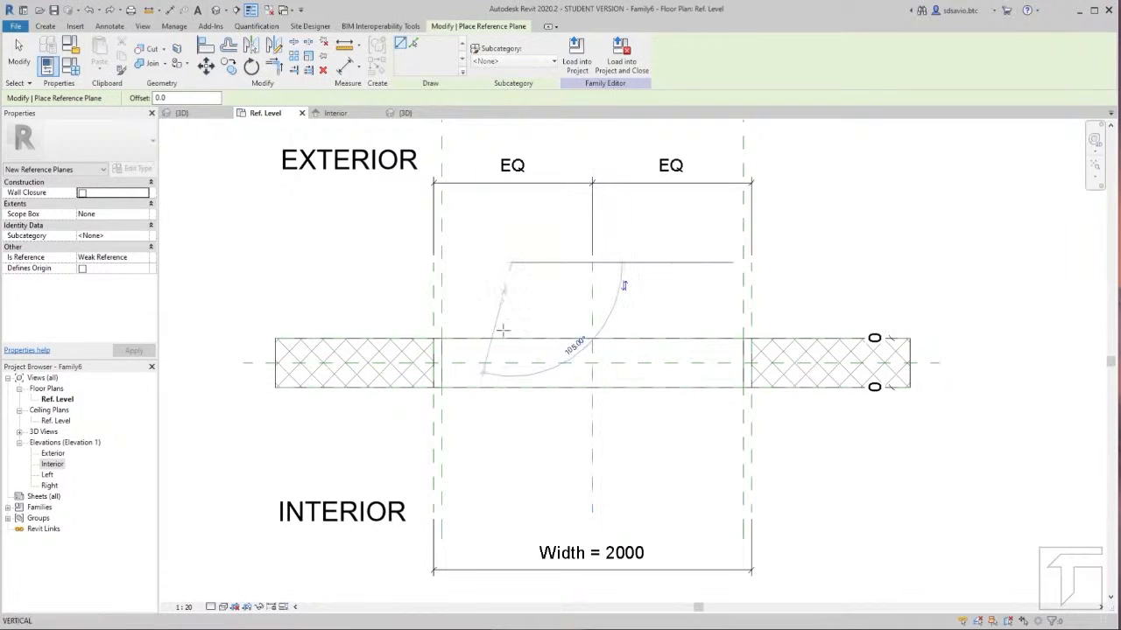
{"action": "left_click", "coordinate": [510, 512]}
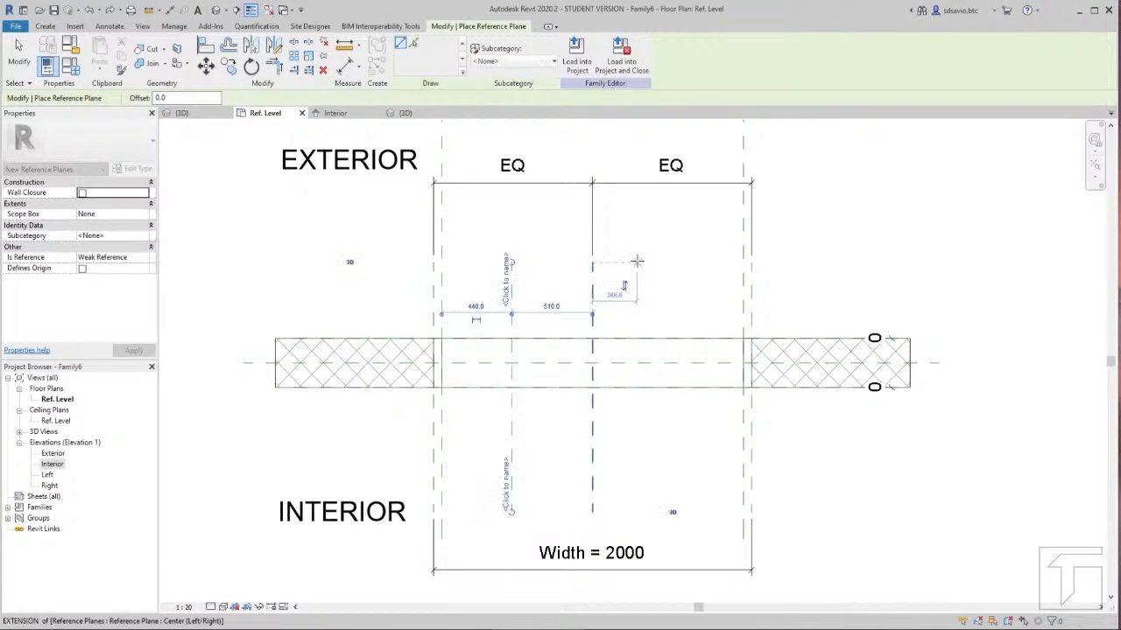
{"action": "left_click", "coordinate": [636, 262]}
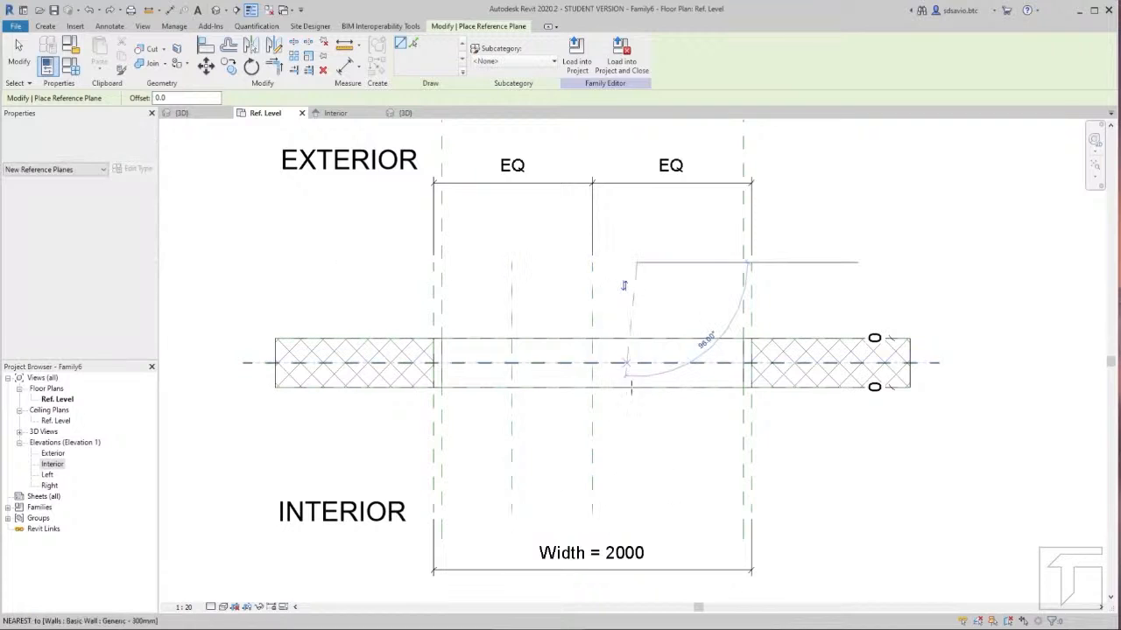
{"action": "left_click", "coordinate": [637, 512]}
{"action": "left_click", "coordinate": [687, 262]}
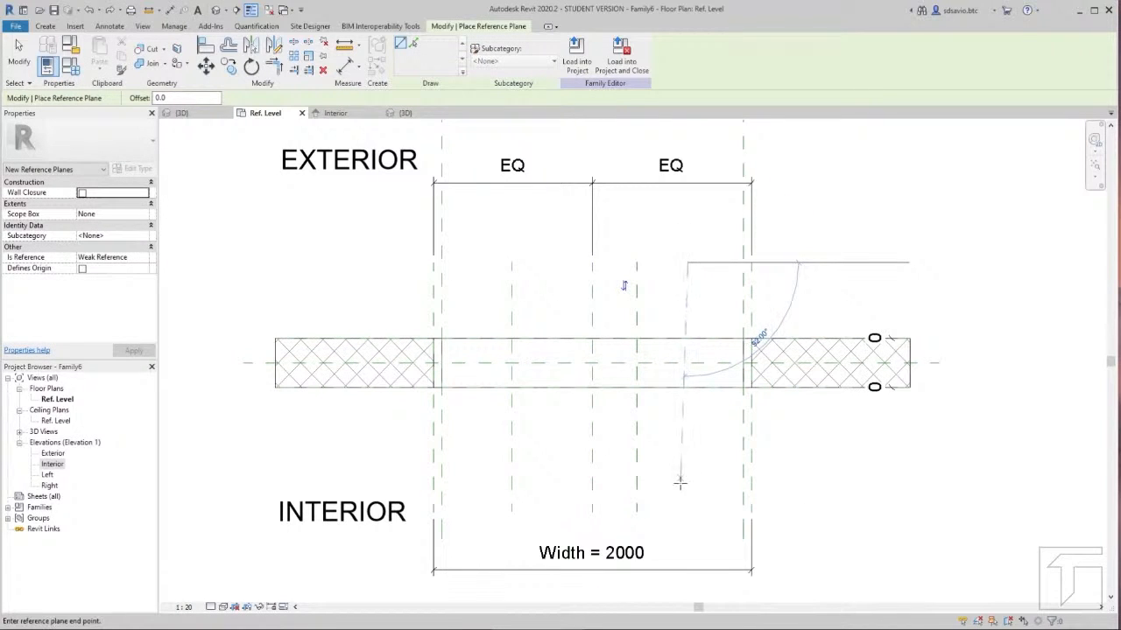
{"action": "left_click", "coordinate": [685, 512]}
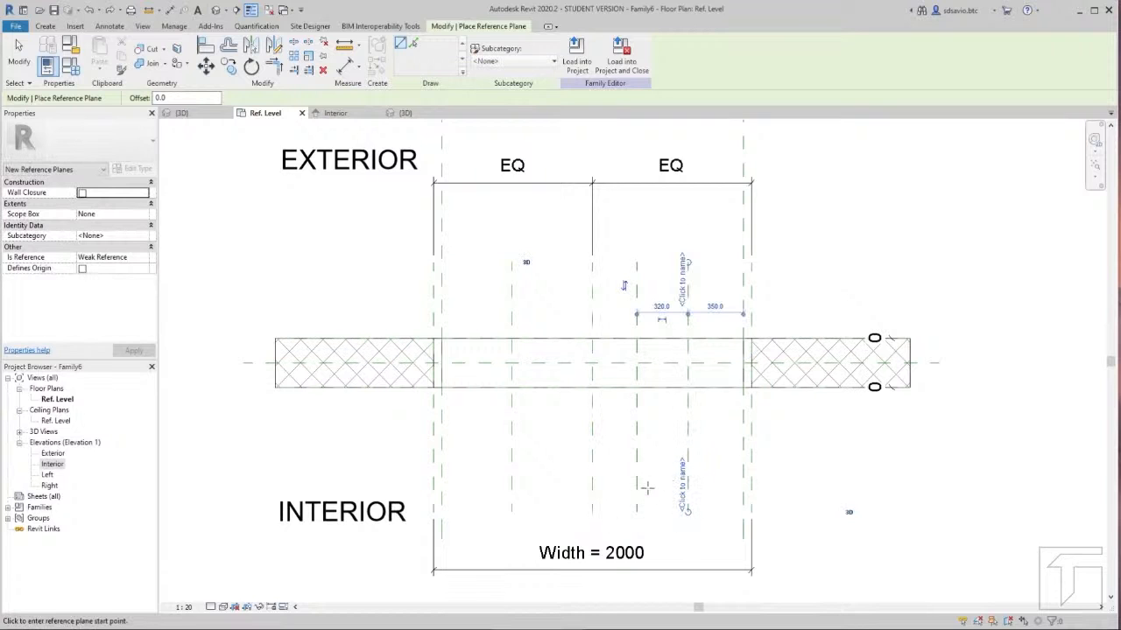
{"action": "scroll", "coordinate": [646, 407], "scroll_direction": "up", "scroll_amount": 2}
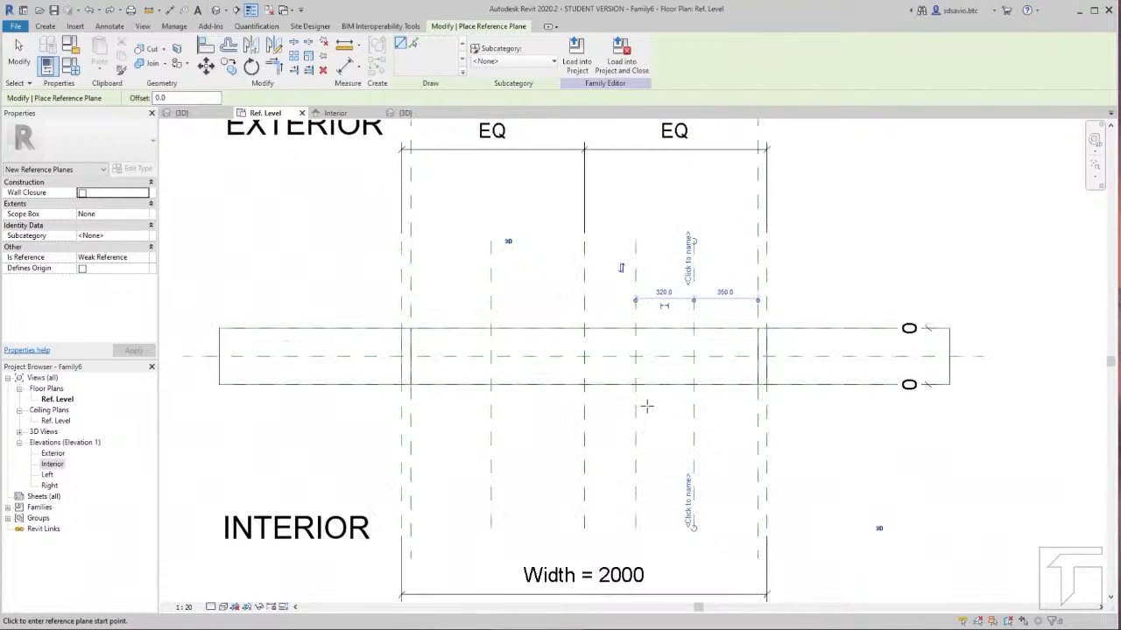
{"action": "middle_click_drag", "start_coordinate": [611, 281], "coordinate": [607, 333]}
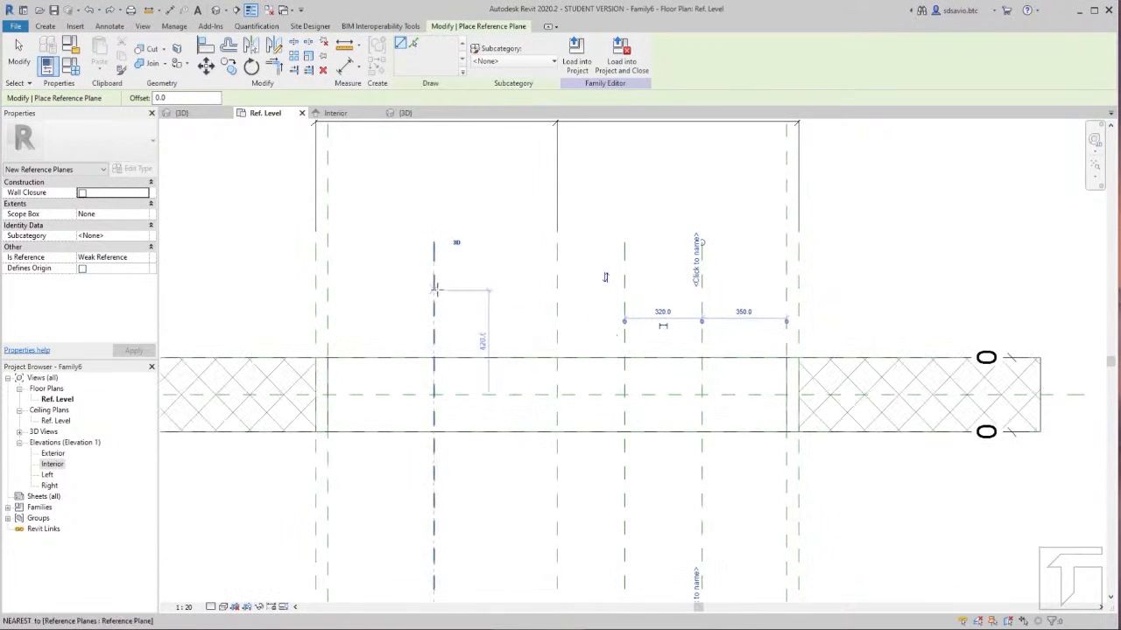
{"action": "left_click", "coordinate": [743, 296]}
{"action": "key", "text": "Escape"}
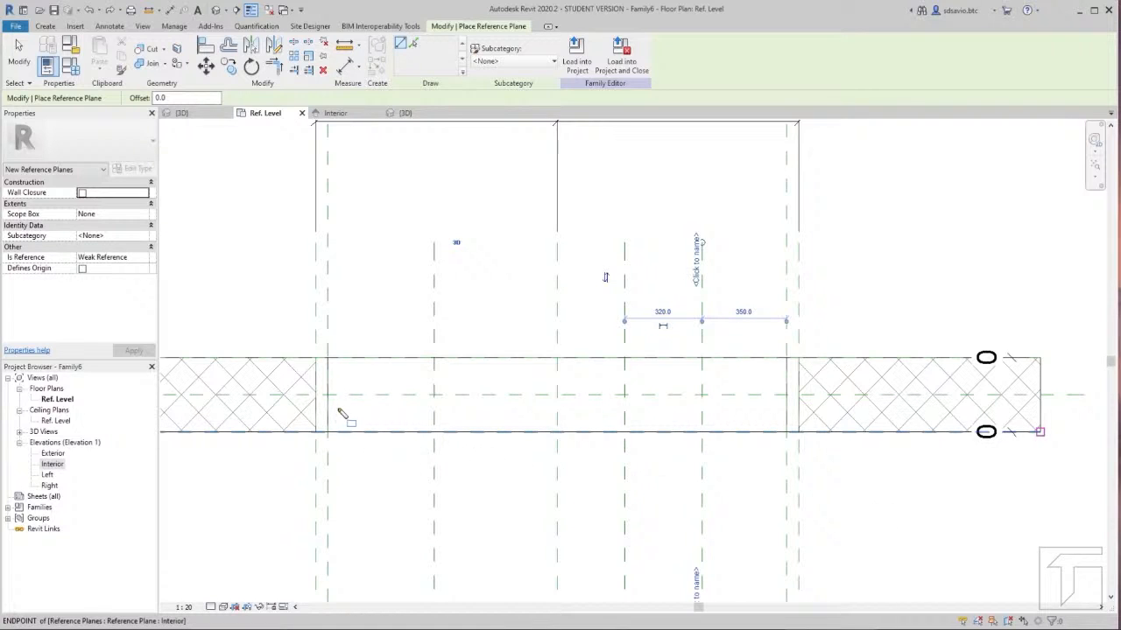
{"action": "left_click_drag", "start_coordinate": [331, 405], "coordinate": [432, 421]}
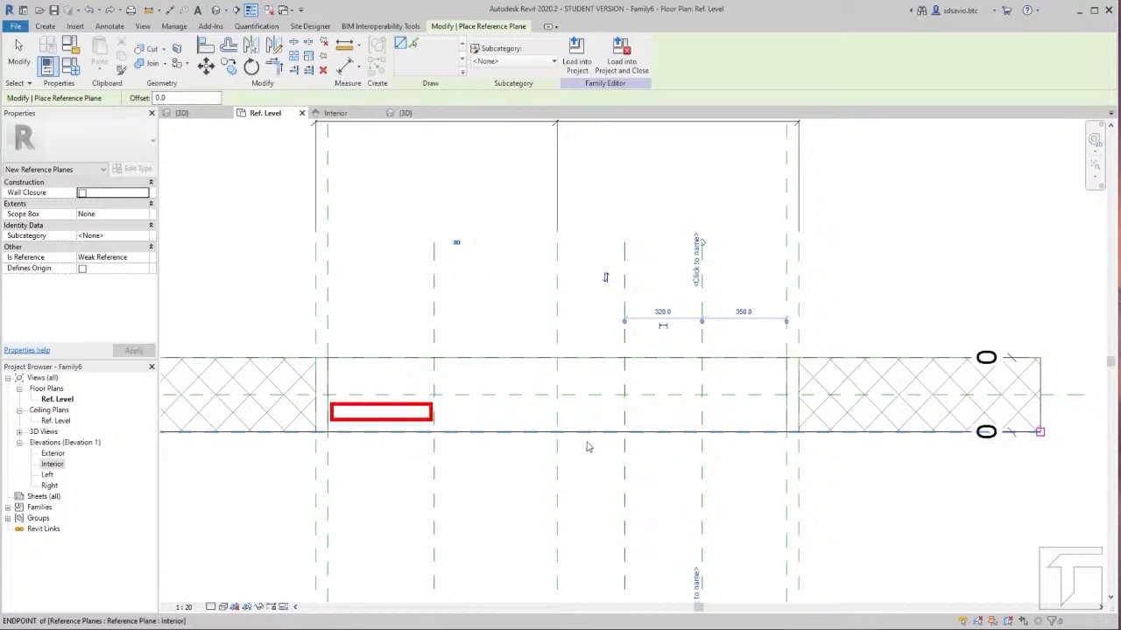
{"action": "mouse_move", "coordinate": [524, 395]}
{"action": "left_mouse_down"}
{"action": "mouse_move", "coordinate": [628, 416]}
{"action": "mouse_move", "coordinate": [625, 409]}
{"action": "mouse_move", "coordinate": [703, 393]}
{"action": "mouse_move", "coordinate": [736, 373]}
{"action": "mouse_move", "coordinate": [787, 373]}
{"action": "left_mouse_up"}
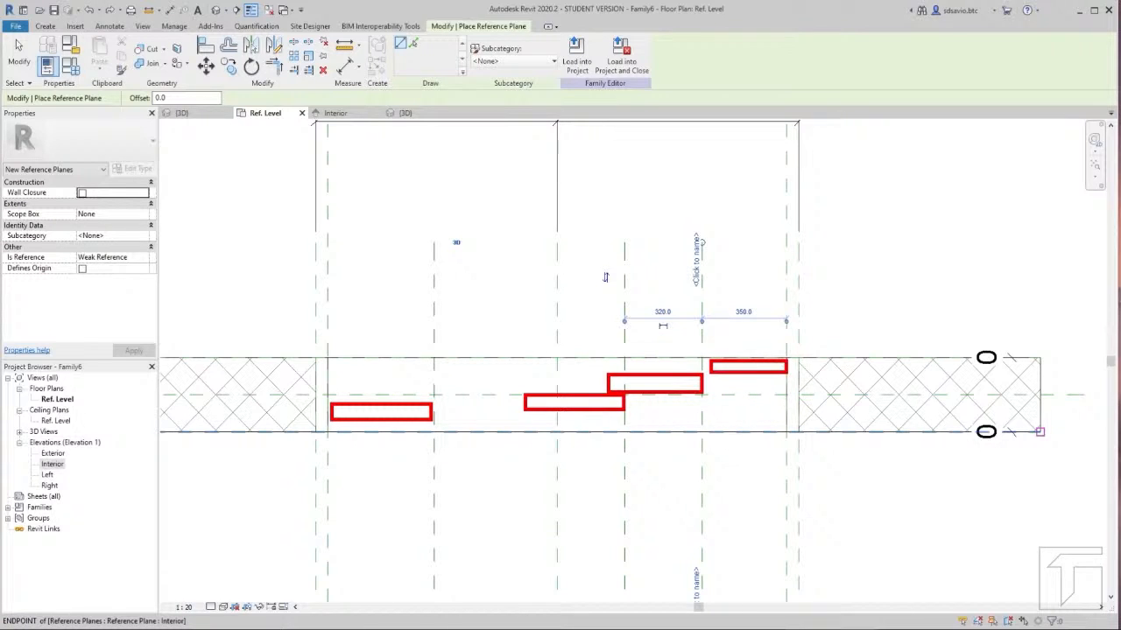
{"action": "left_click", "coordinate": [702, 223]}
{"action": "left_click", "coordinate": [625, 219]}
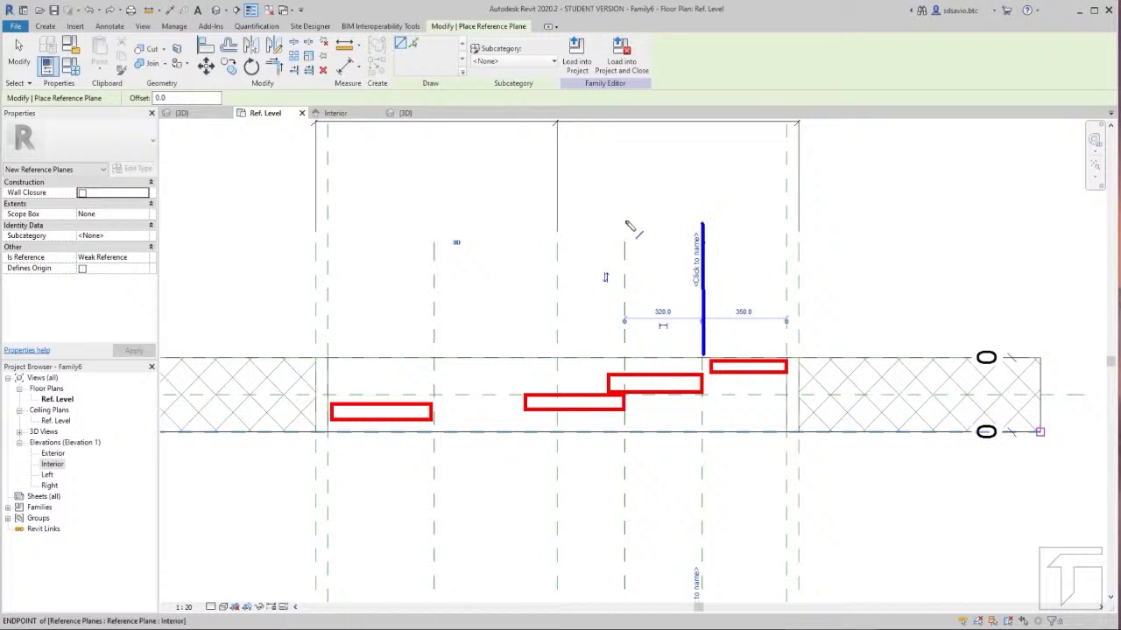
{"action": "left_click", "coordinate": [625, 366]}
{"action": "left_click", "coordinate": [435, 223]}
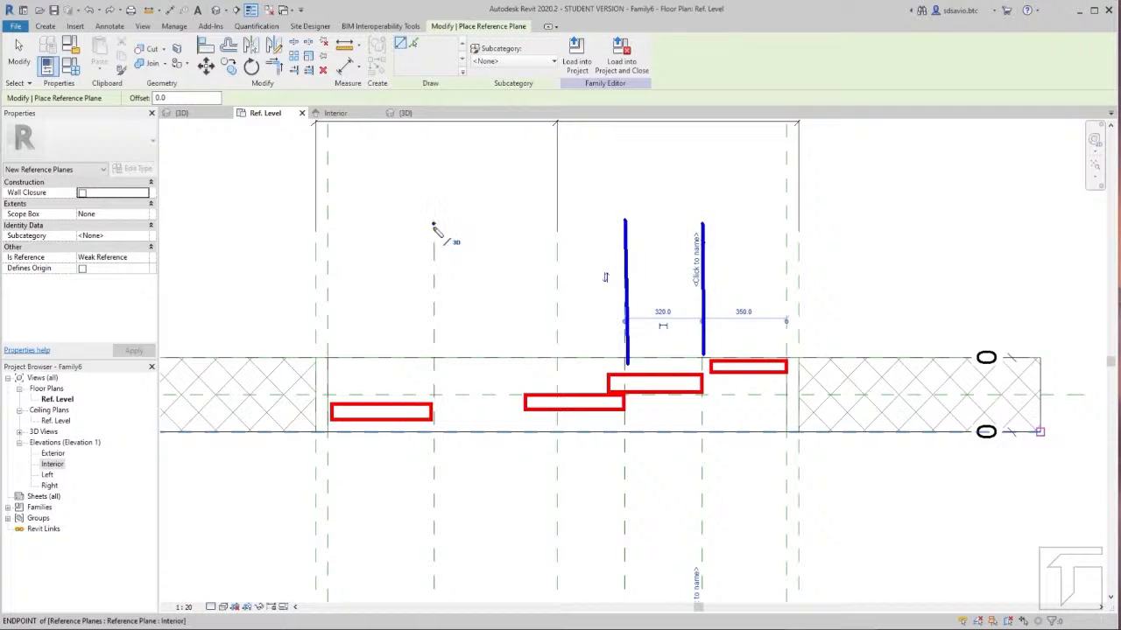
{"action": "left_click", "coordinate": [435, 364]}
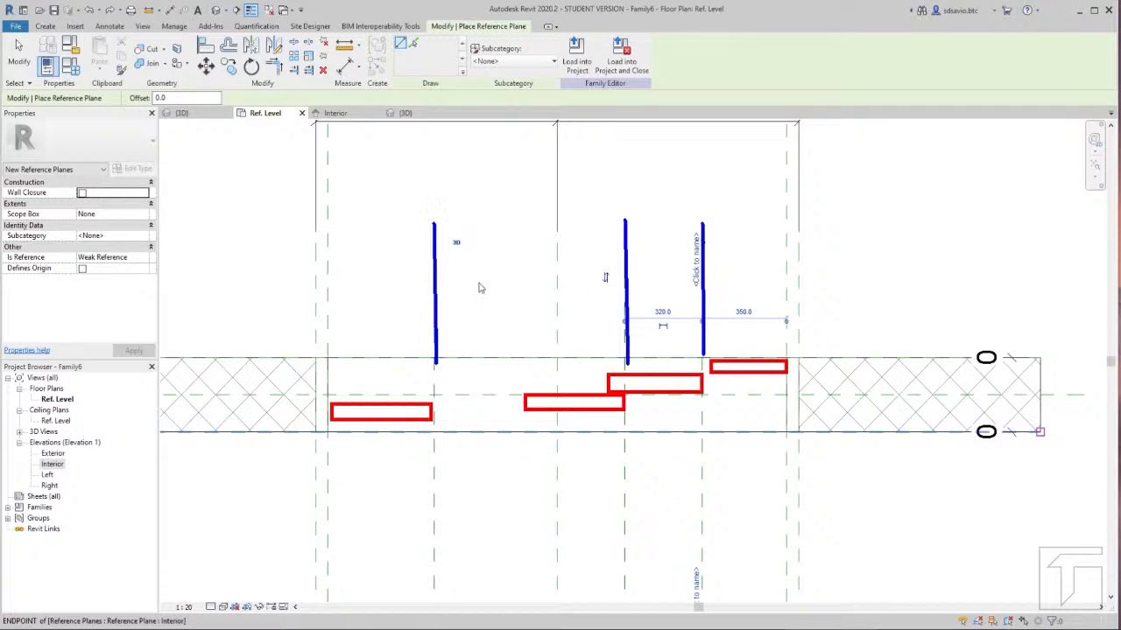
{"action": "left_click", "coordinate": [702, 262]}
{"action": "left_click", "coordinate": [788, 262]}
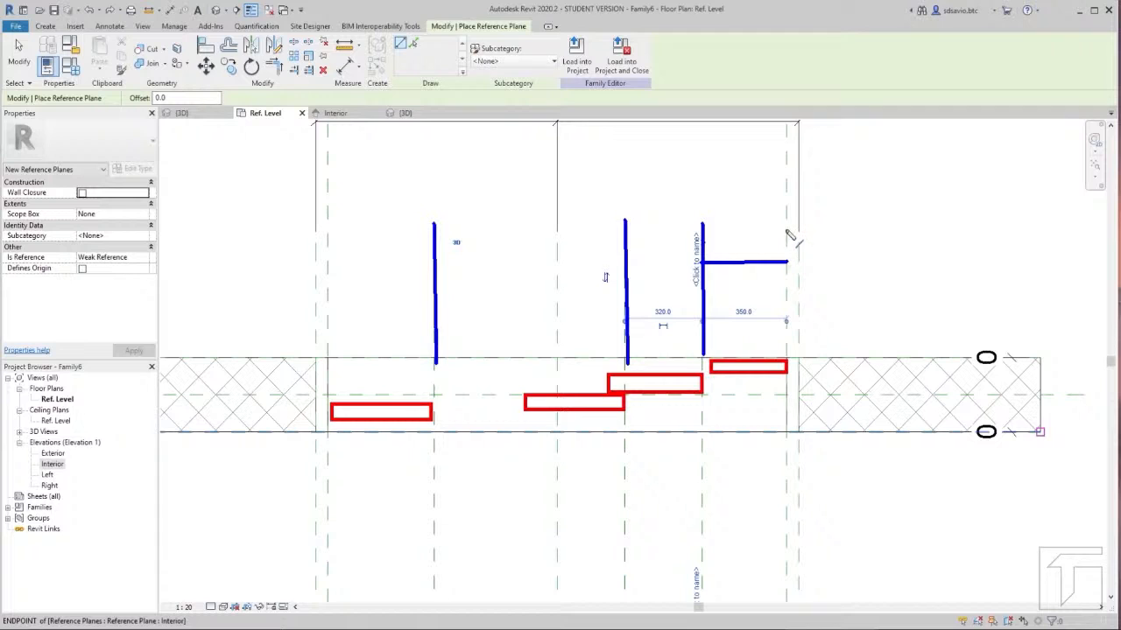
{"action": "left_click", "coordinate": [625, 300]}
{"action": "left_click", "coordinate": [787, 296]}
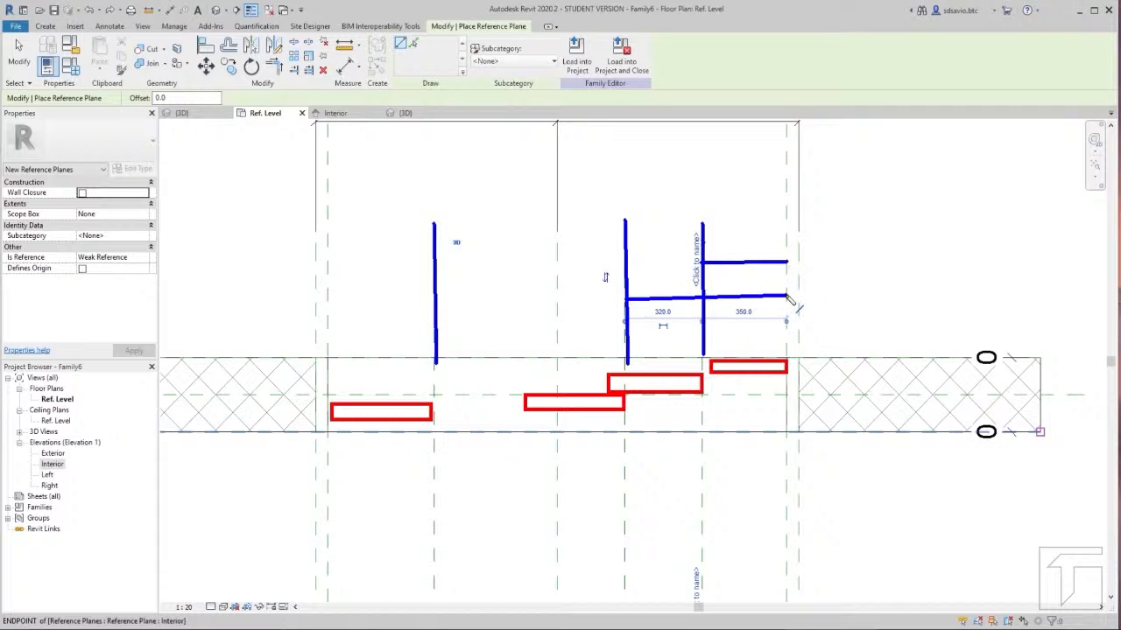
{"action": "left_click", "coordinate": [435, 331]}
{"action": "left_click", "coordinate": [787, 332]}
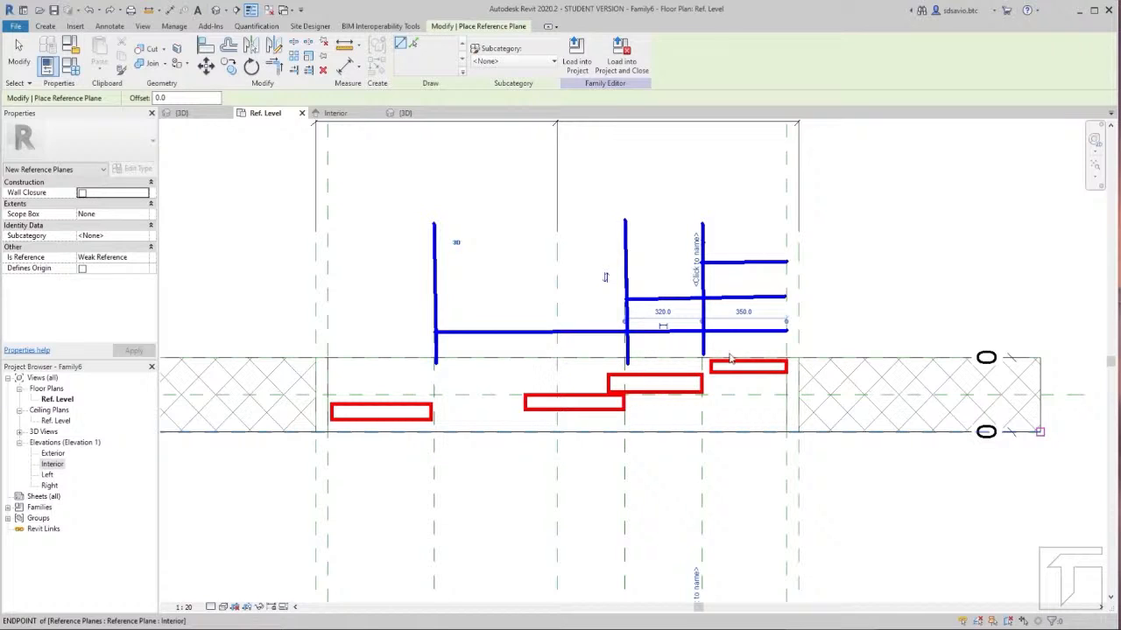
{"action": "key", "text": "Escape"}
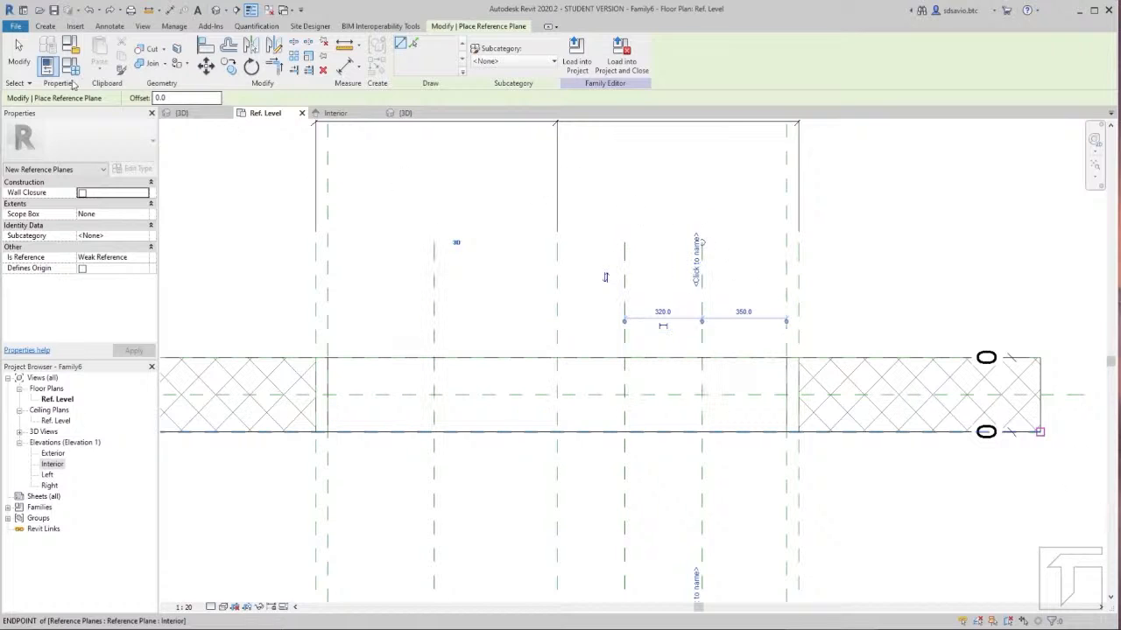
Step: Add an aligned dimension above the wall from the reference plane left of centre to the opening's right inner frame plane
{"action": "key", "text": "Escape"}
{"action": "key", "text": "Escape"}
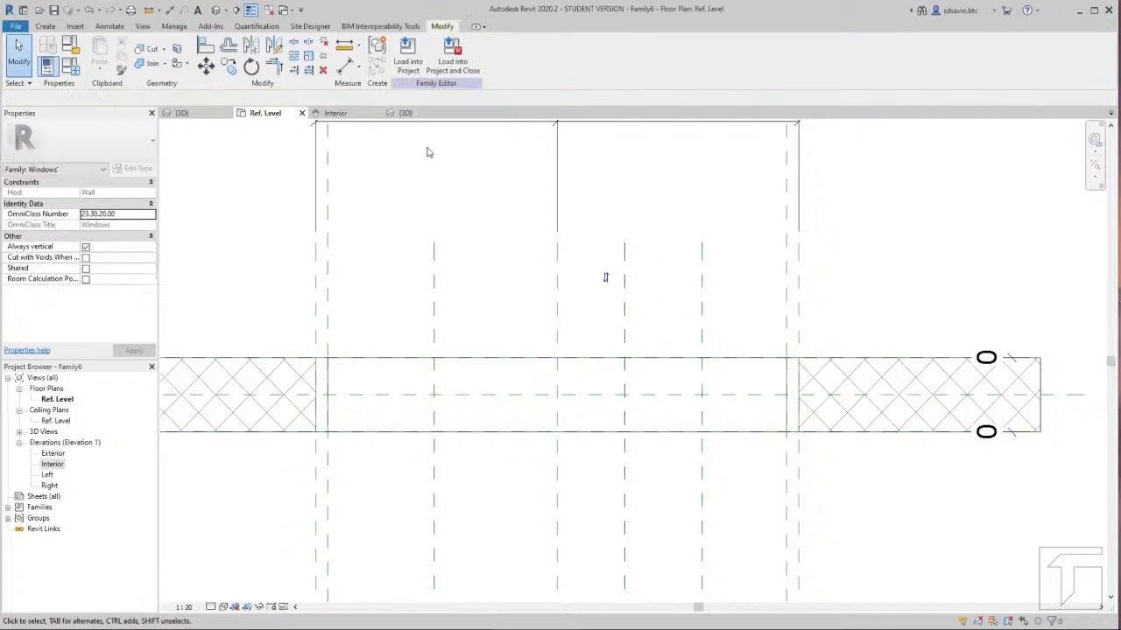
{"action": "left_click", "coordinate": [347, 68]}
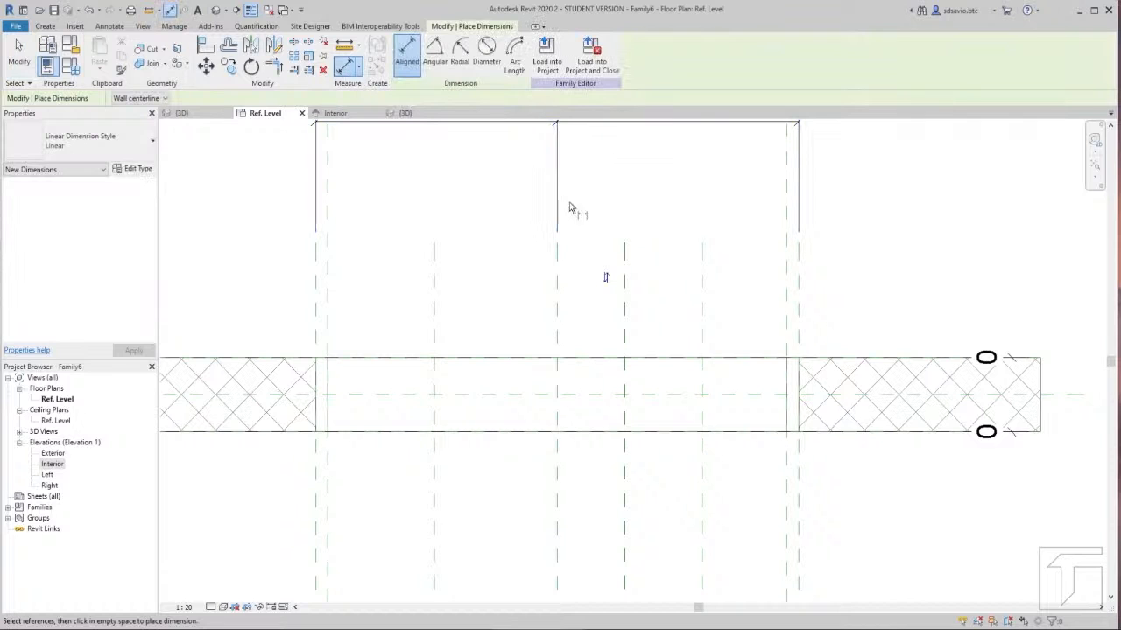
{"action": "left_click", "coordinate": [435, 320]}
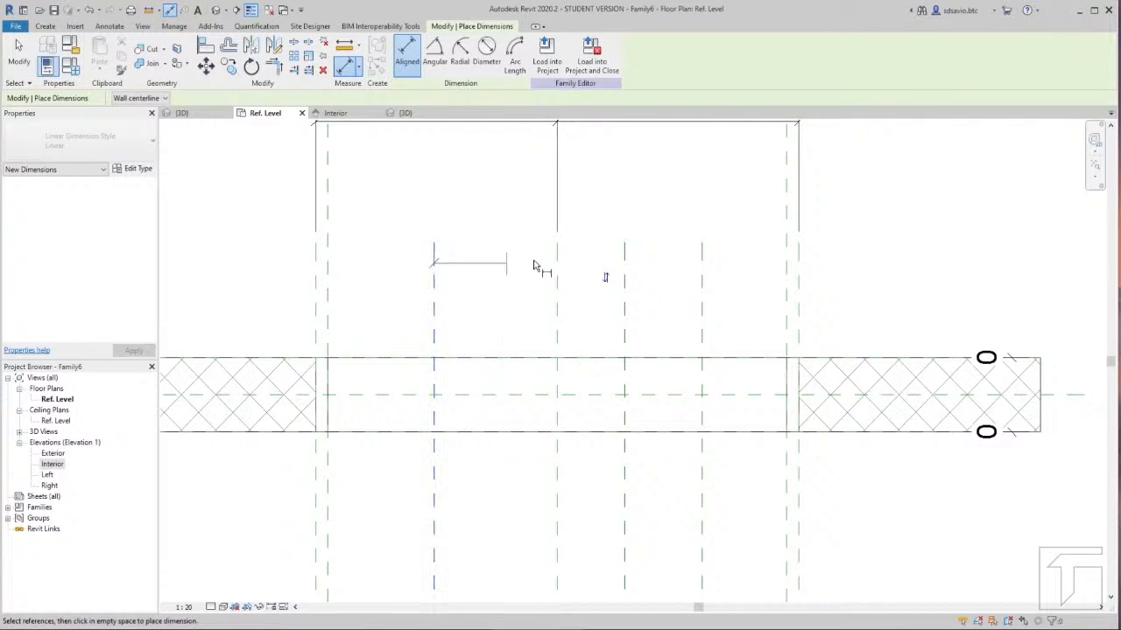
{"action": "left_click", "coordinate": [787, 322]}
{"action": "left_click", "coordinate": [768, 223]}
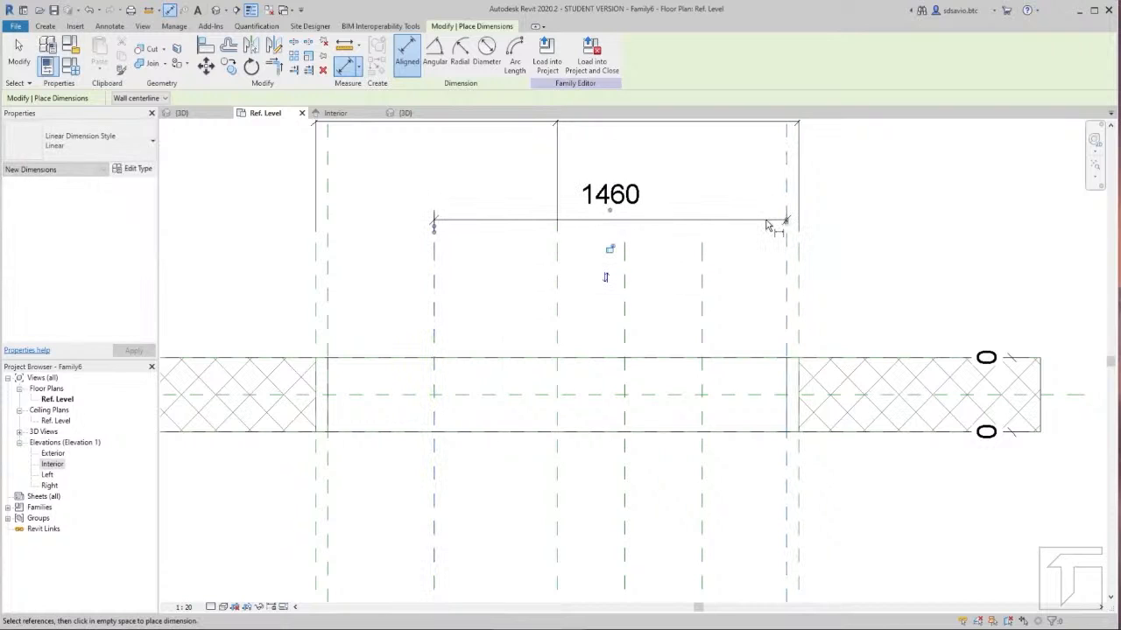
Step: Dimension each of the two reference planes right of centre to the right inner frame plane, stacking both dimensions below the first
{"action": "left_click", "coordinate": [642, 300]}
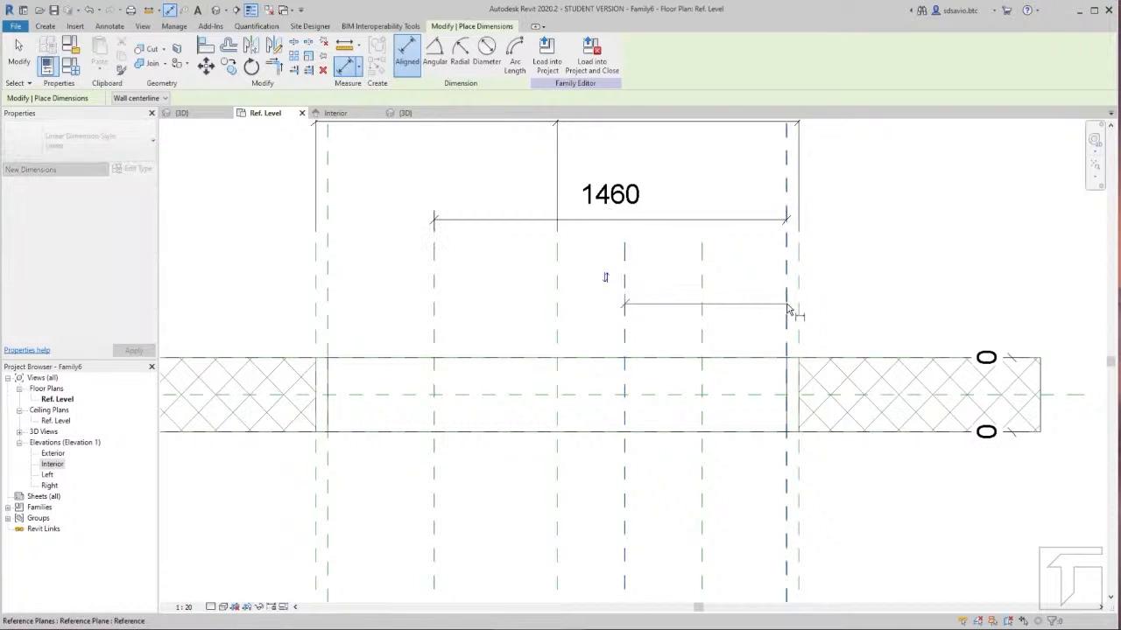
{"action": "left_click", "coordinate": [788, 313]}
{"action": "left_click", "coordinate": [760, 253]}
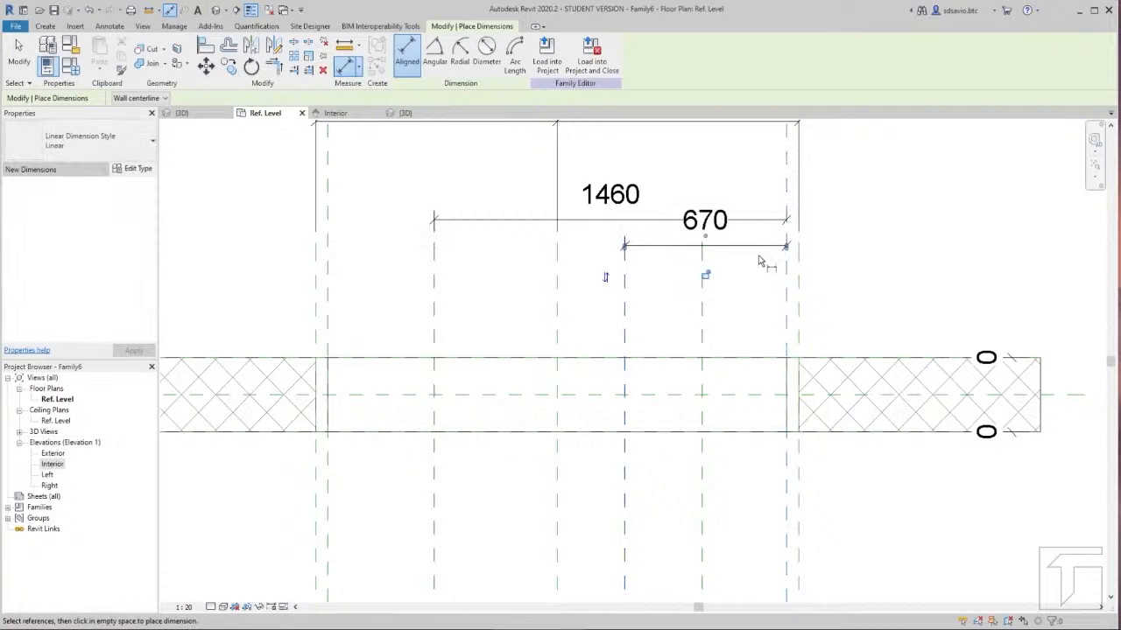
{"action": "left_click", "coordinate": [703, 321]}
{"action": "left_click", "coordinate": [788, 320]}
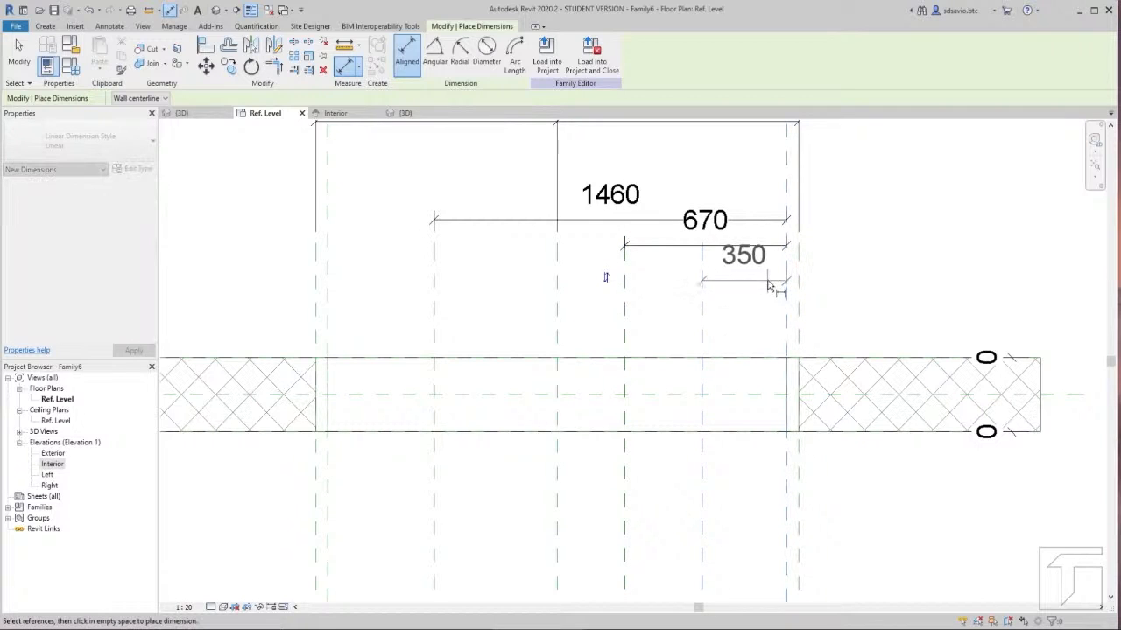
{"action": "left_click", "coordinate": [776, 289]}
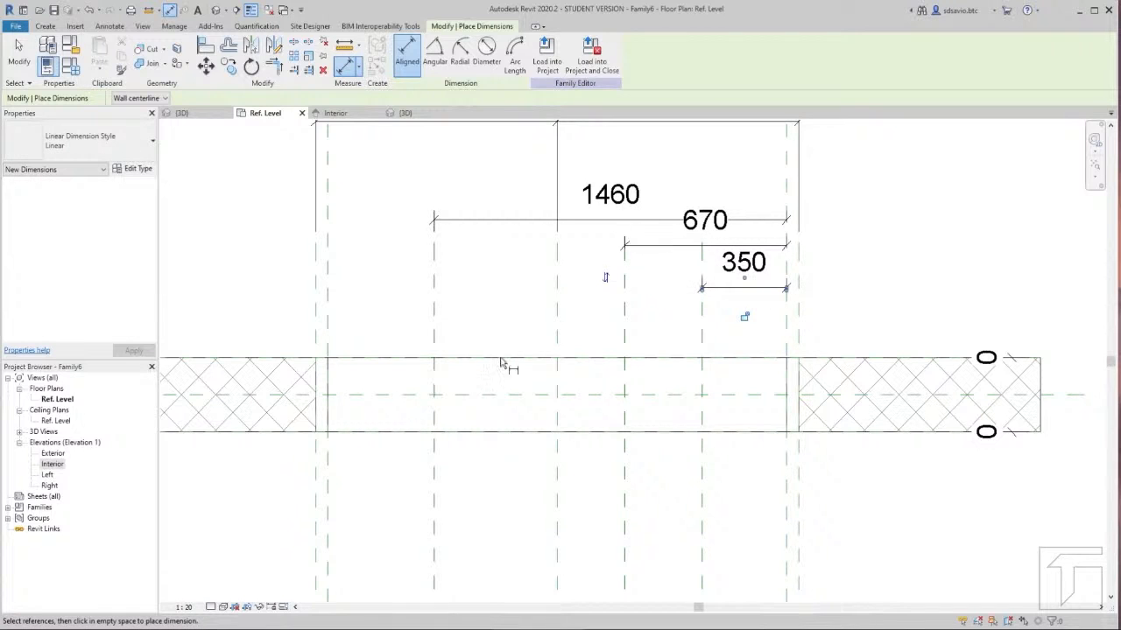
Step: Set the floor plan's view scale to 1:5 and end dimensioning
{"action": "left_click", "coordinate": [187, 610]}
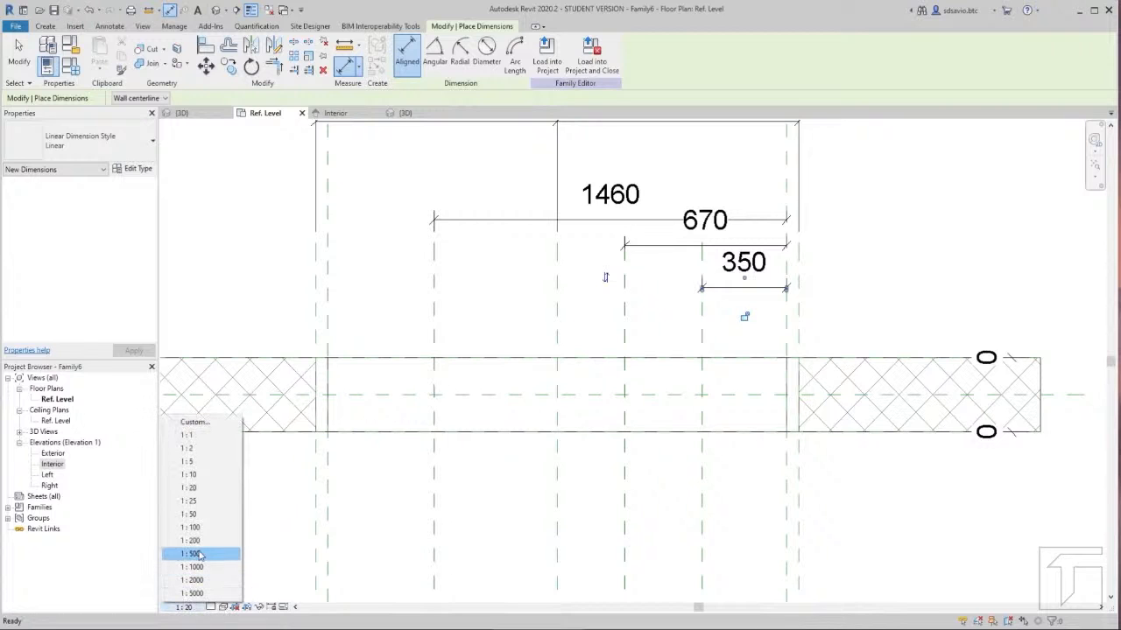
{"action": "left_click", "coordinate": [204, 462]}
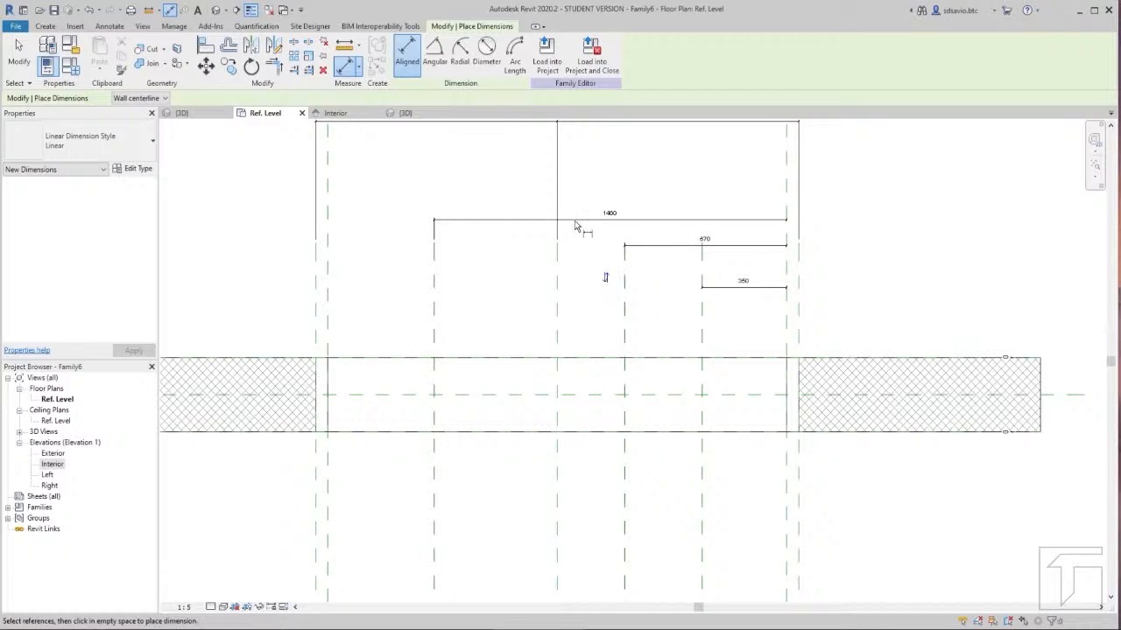
{"action": "left_click", "coordinate": [20, 60]}
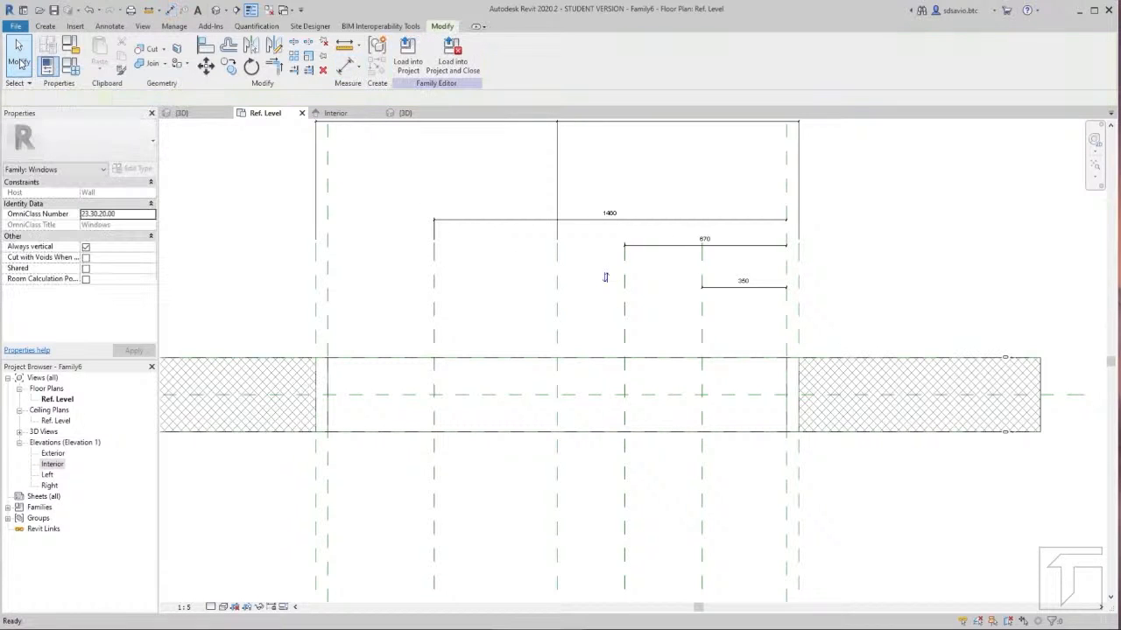
Step: Label the longest of the three new dimensions with a new type parameter named Distance of Window 4
{"action": "left_click", "coordinate": [491, 221]}
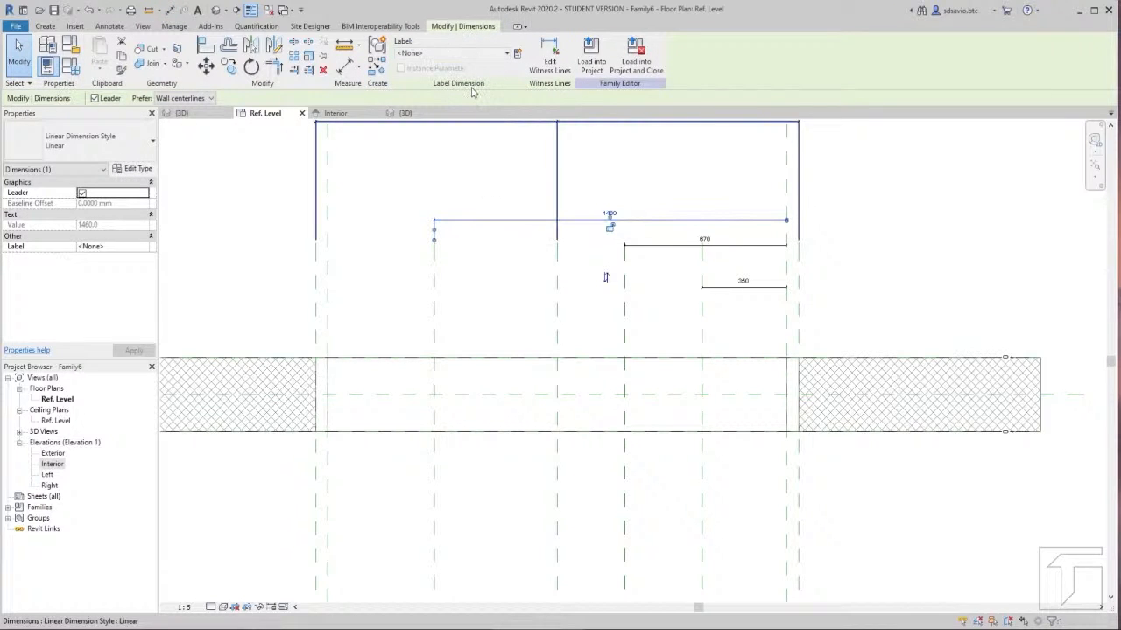
{"action": "left_click", "coordinate": [517, 54]}
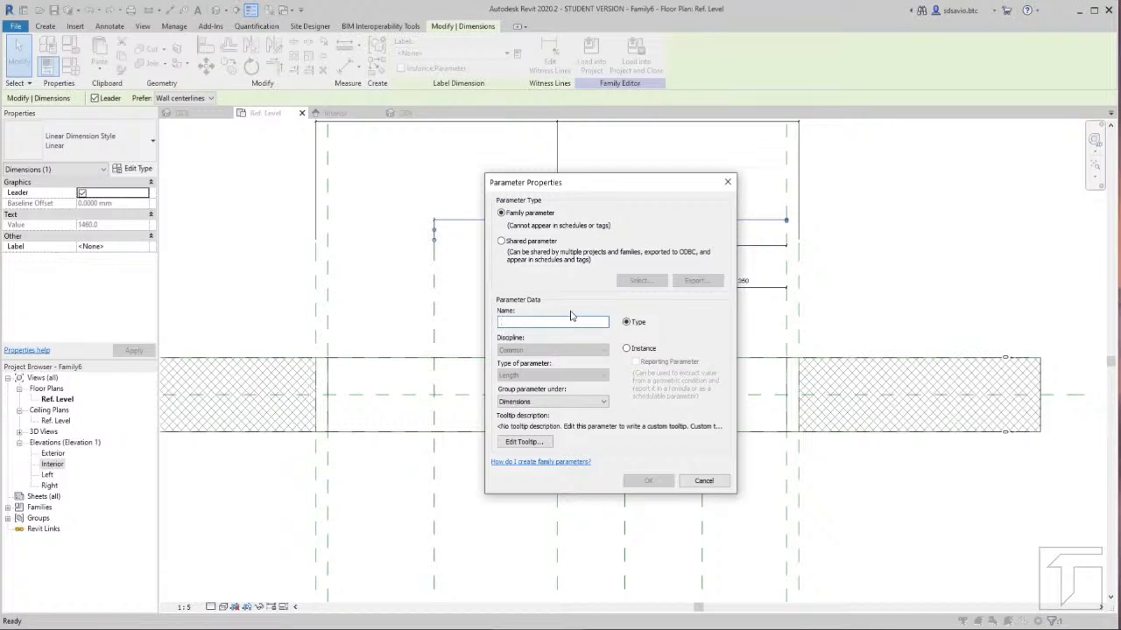
{"action": "type", "text": "Distance of Window 4"}
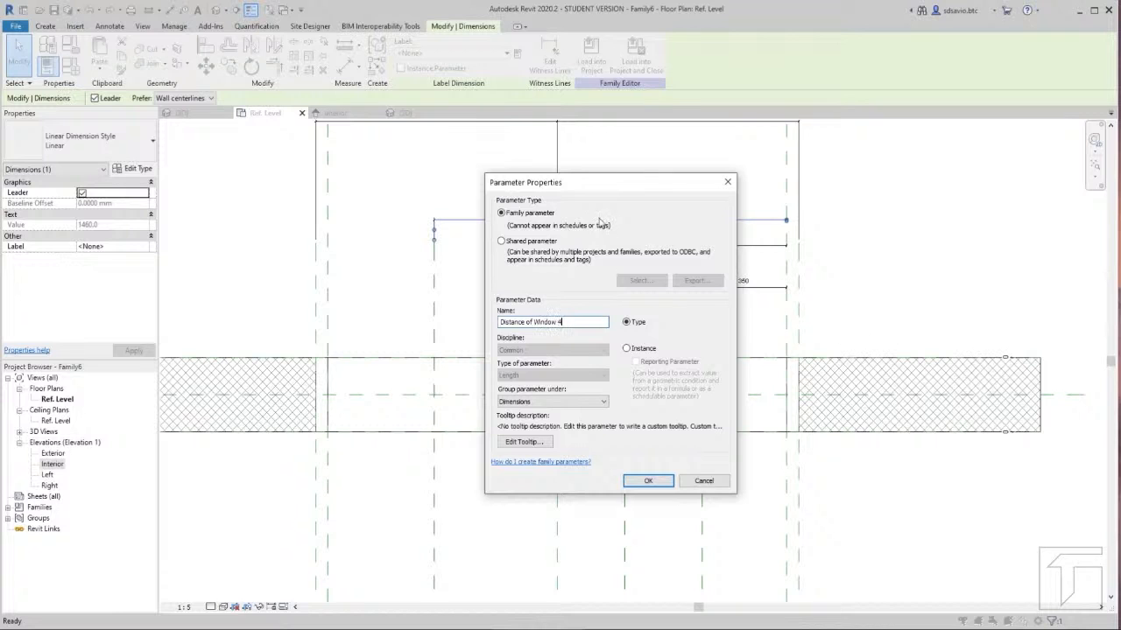
{"action": "left_click", "coordinate": [646, 480]}
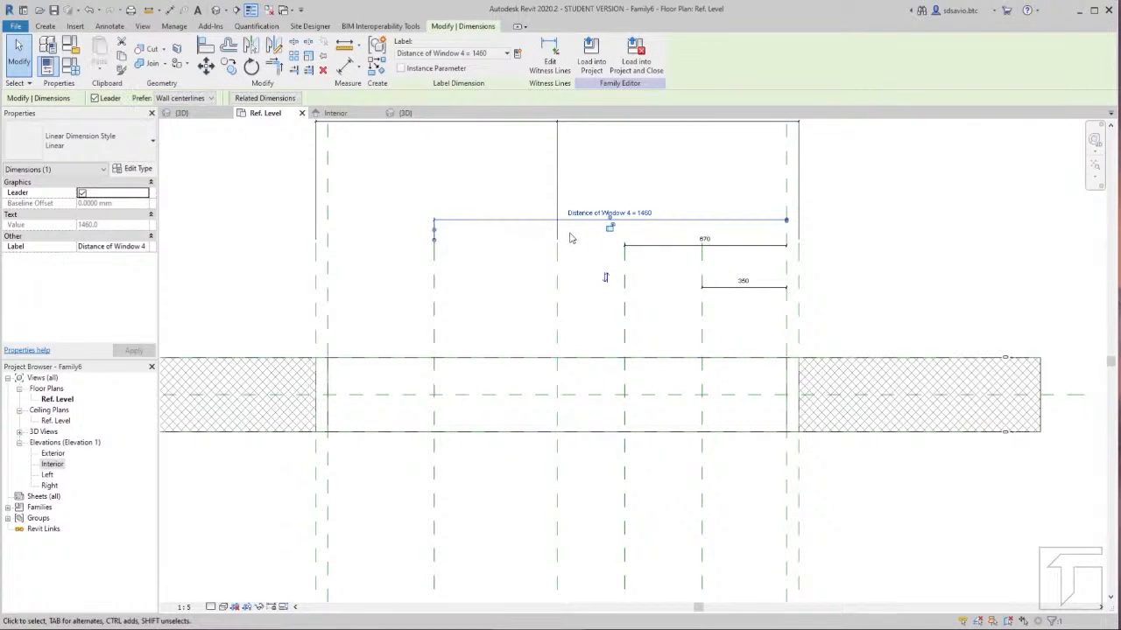
Step: Label the middle dimension with a new type parameter named Distance of Window 3
{"action": "left_click", "coordinate": [692, 248]}
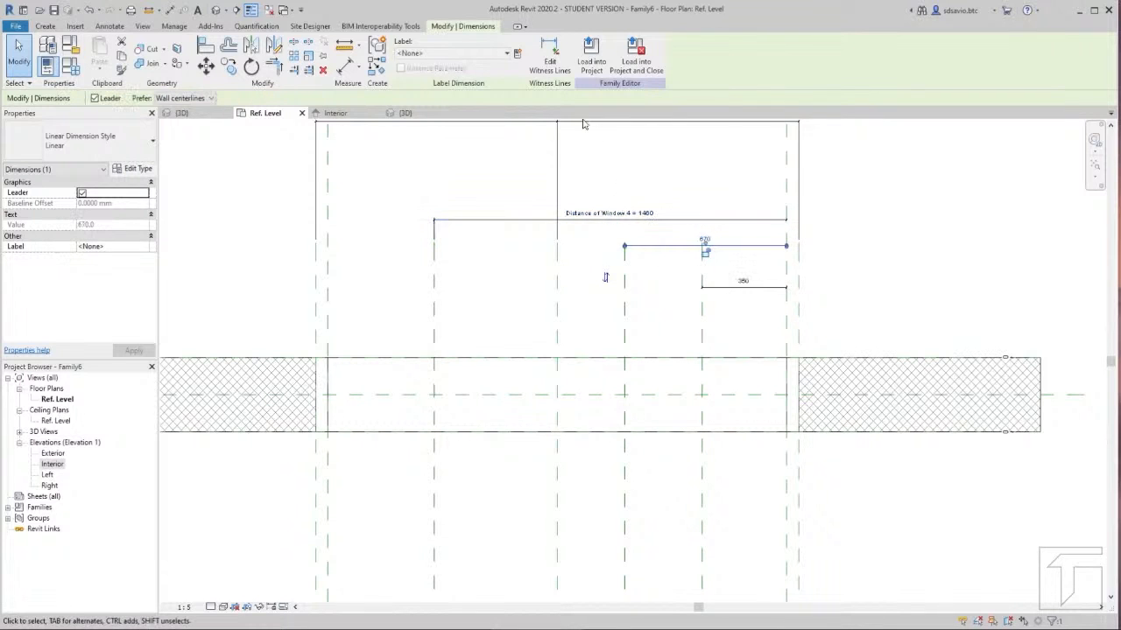
{"action": "left_click", "coordinate": [518, 55]}
{"action": "type", "text": "D"}
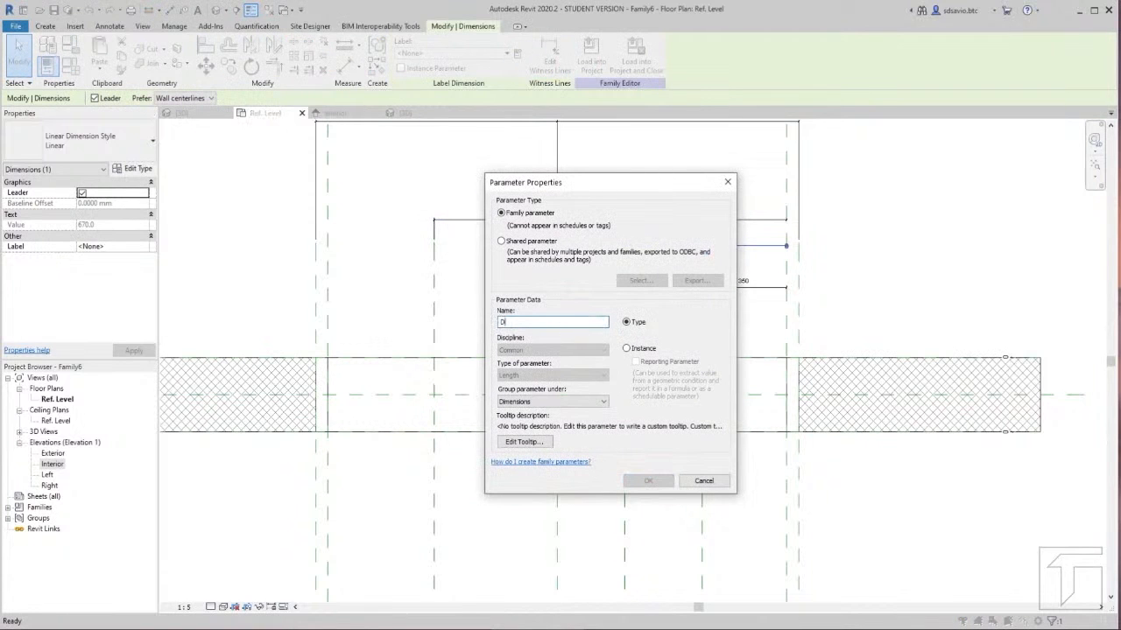
{"action": "type", "text": "istance of Win"}
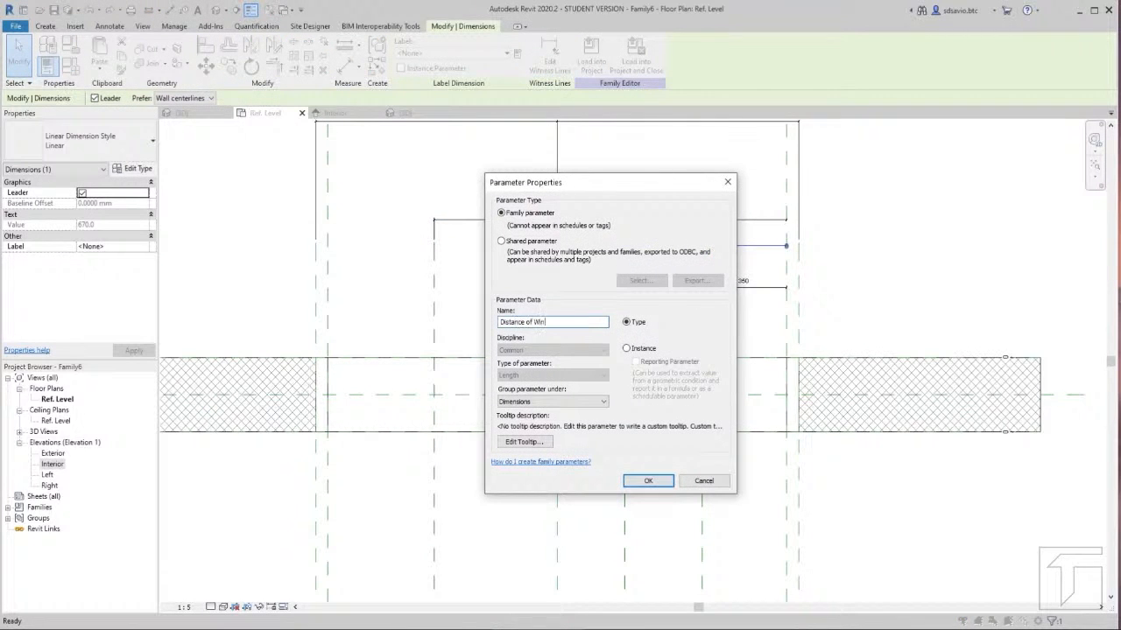
{"action": "type", "text": "dow 3"}
{"action": "key", "text": "Return"}
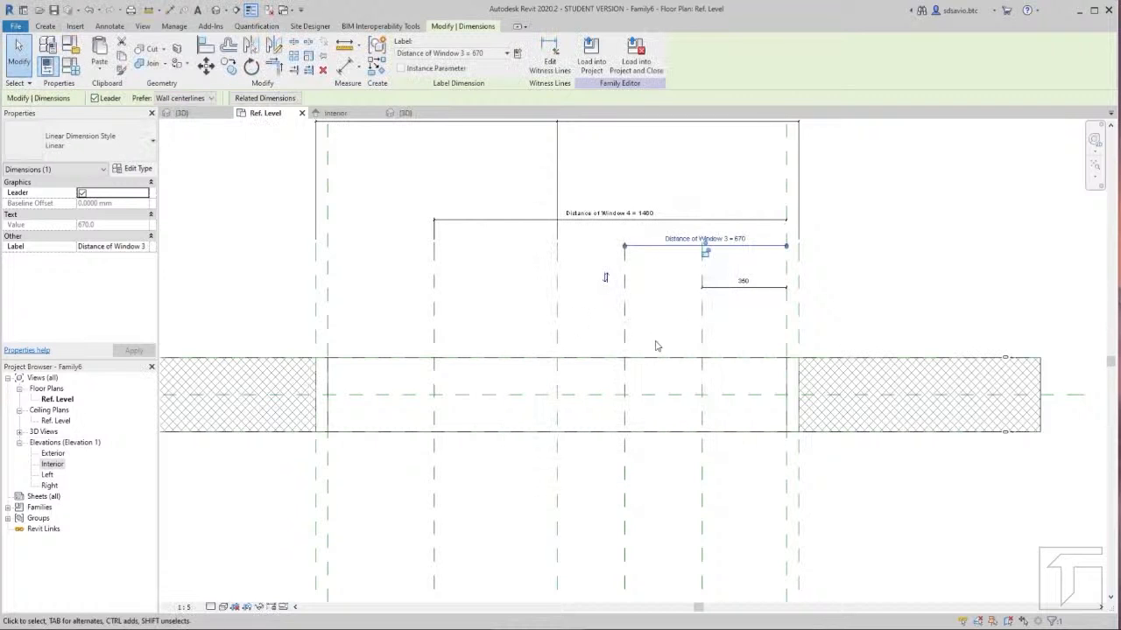
Step: Label the shortest dimension with a new type parameter named Distance of Window 2
{"action": "left_click", "coordinate": [741, 288]}
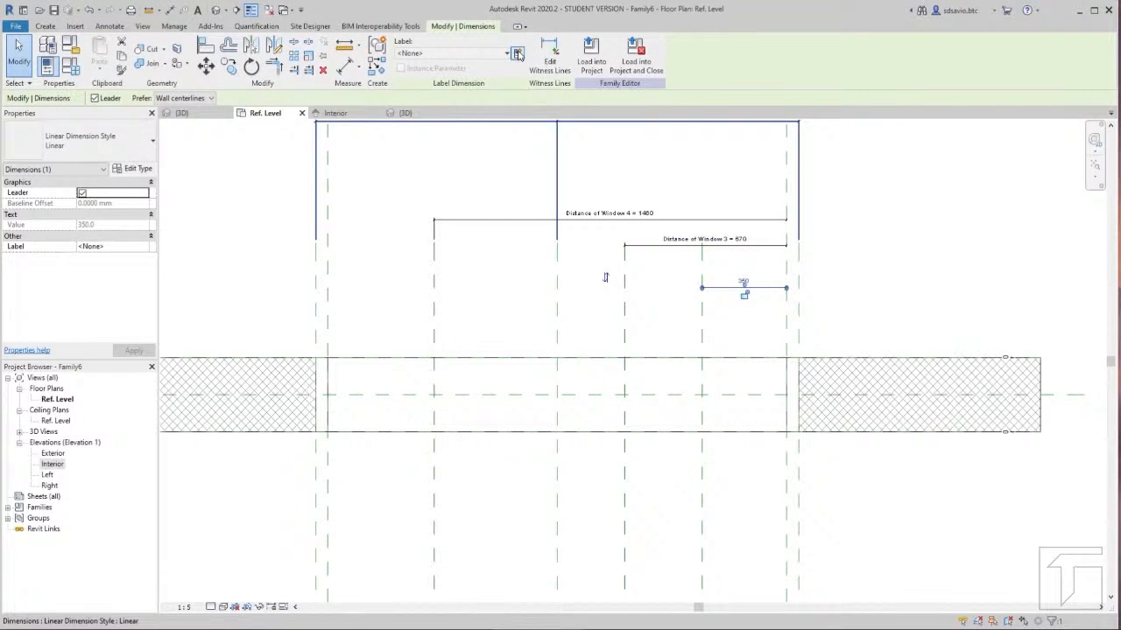
{"action": "left_click", "coordinate": [517, 54]}
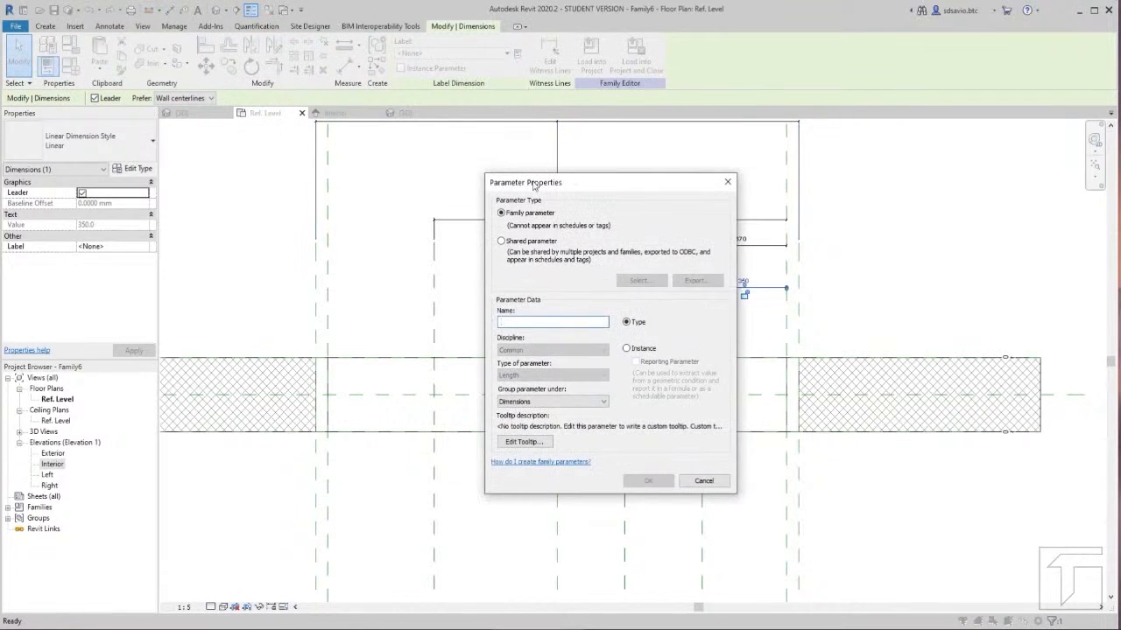
{"action": "type", "text": "Distance of Window 2"}
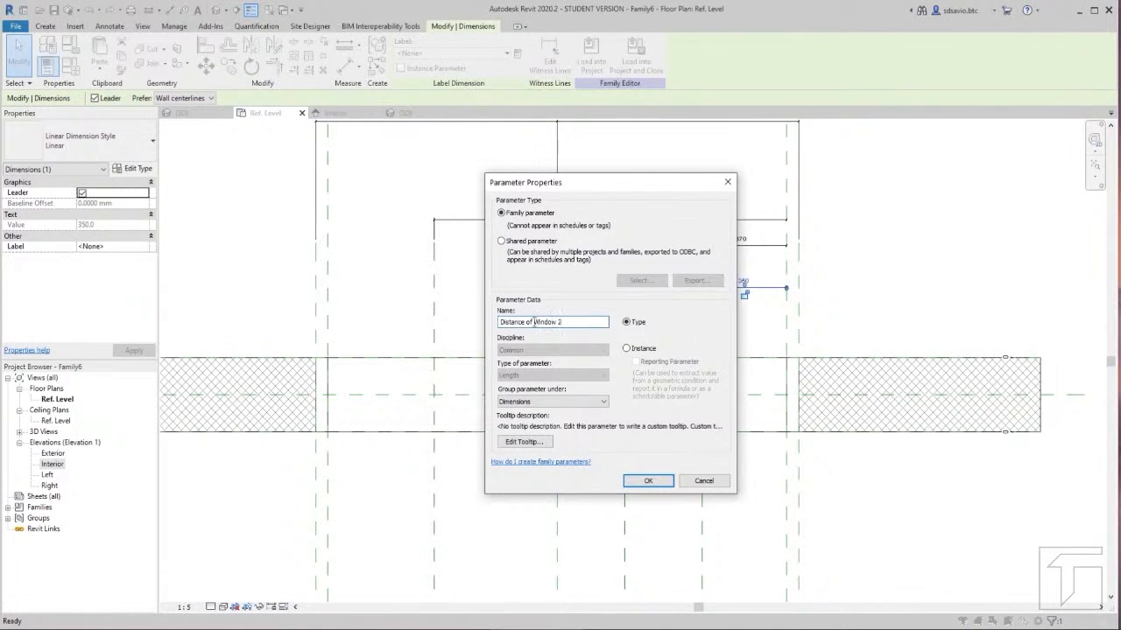
{"action": "left_click", "coordinate": [650, 481]}
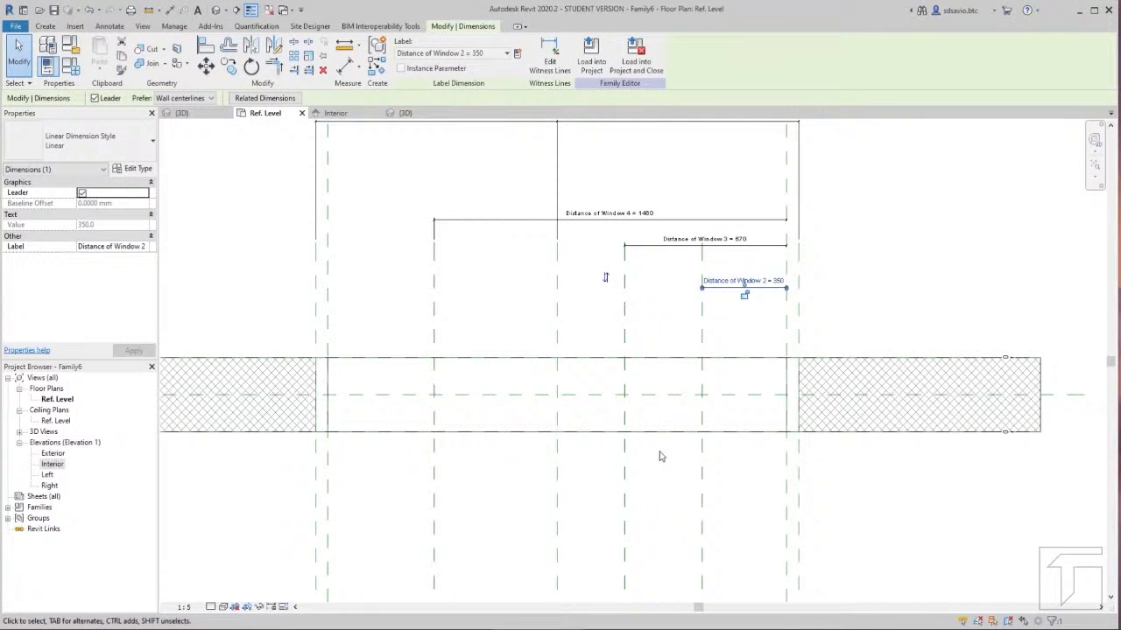
Step: Set the Distance of Window 2 parameter to 500 in the family types and apply it
{"action": "middle_click_drag", "start_coordinate": [661, 445], "coordinate": [812, 438]}
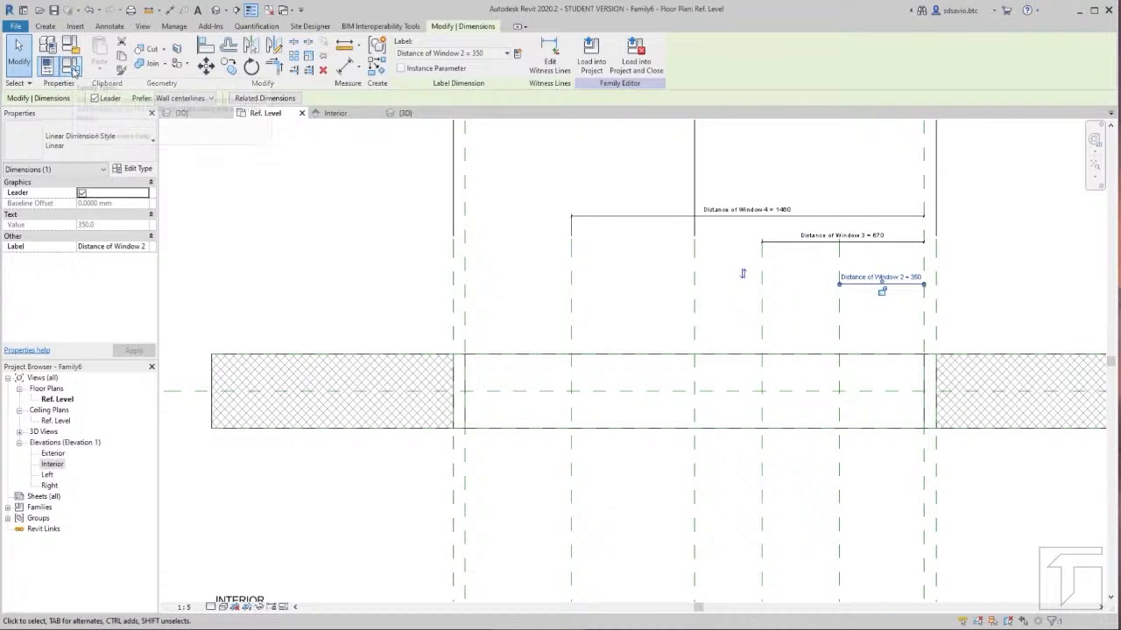
{"action": "left_click", "coordinate": [75, 69]}
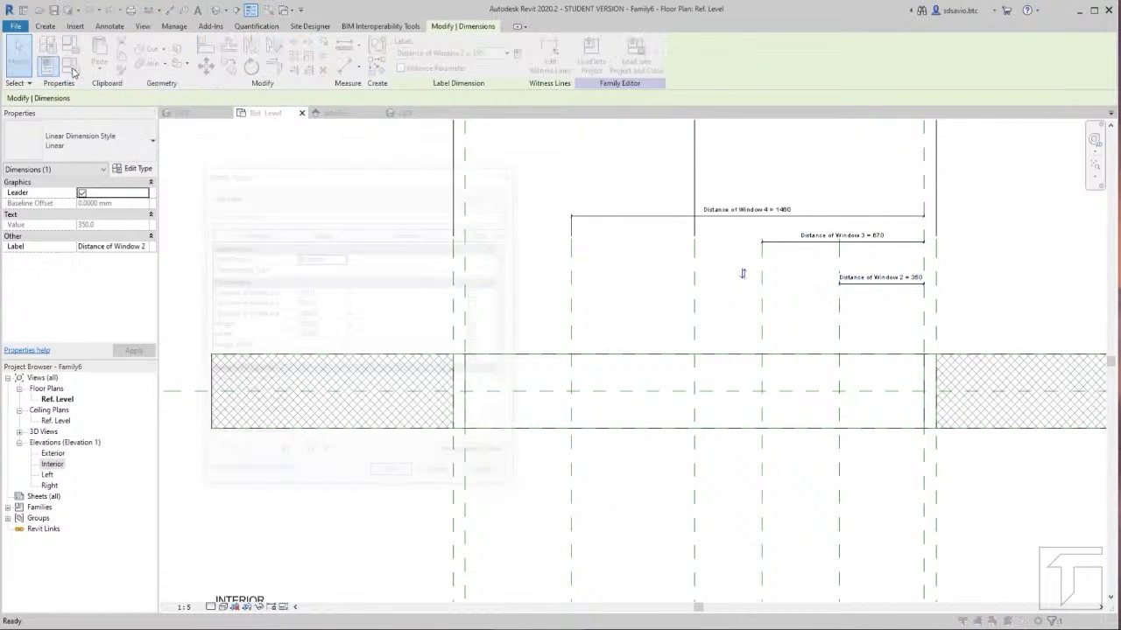
{"action": "left_click_drag", "start_coordinate": [353, 181], "coordinate": [383, 180]}
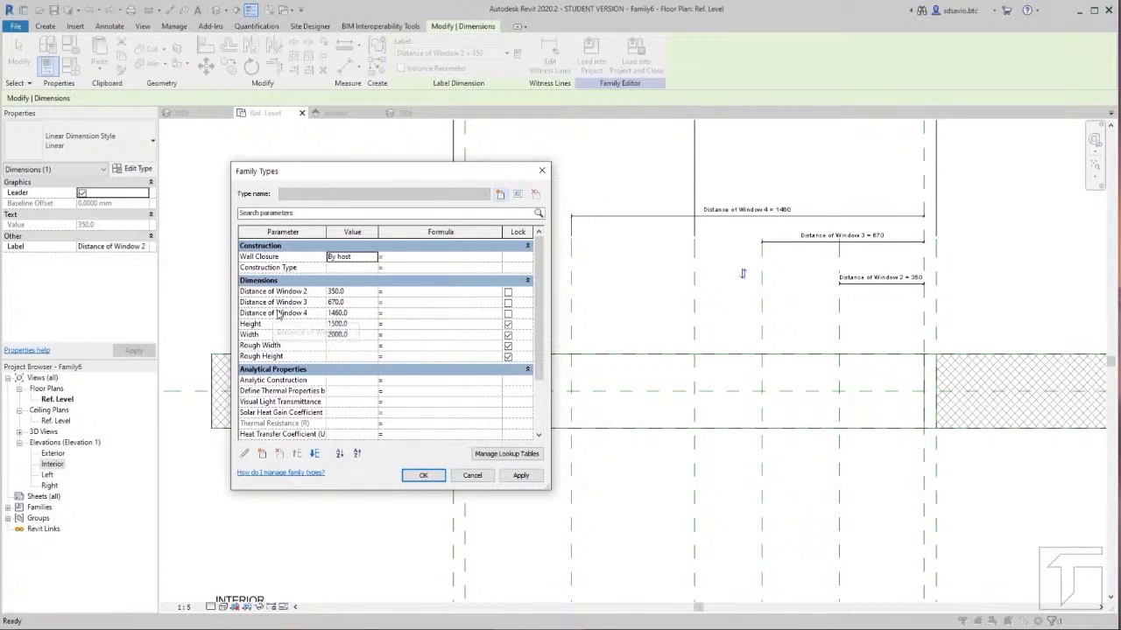
{"action": "left_click", "coordinate": [340, 293]}
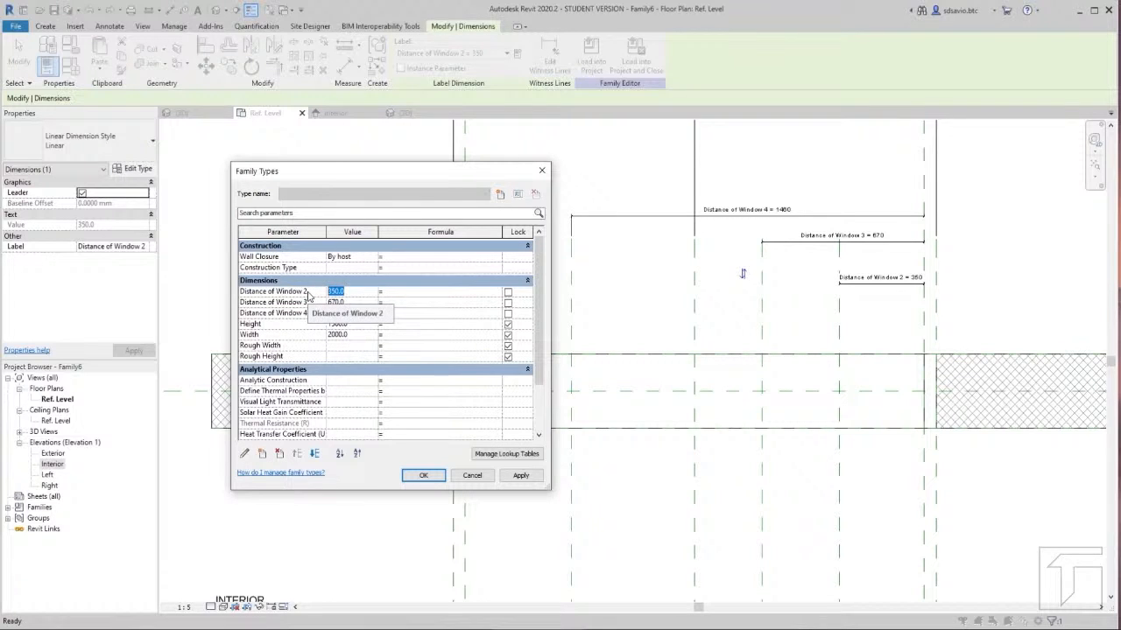
{"action": "type", "text": "5"}
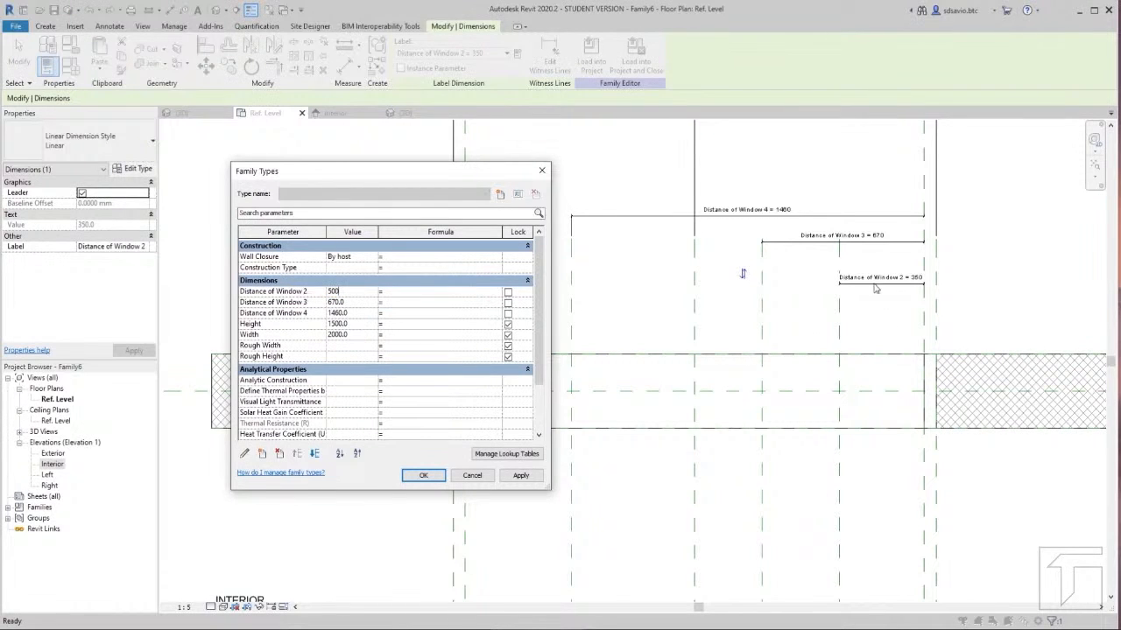
{"action": "left_click", "coordinate": [524, 478]}
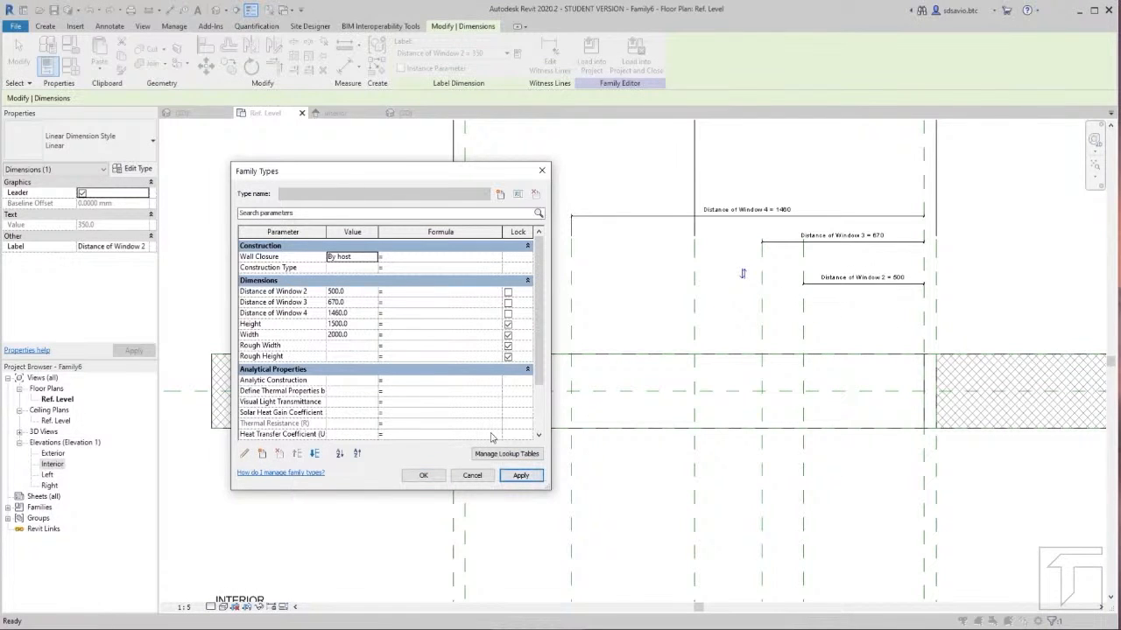
Step: Set Distance of Window 3 to 800 and Distance of Window 4 to 1200, and accept the family types
{"action": "left_click", "coordinate": [345, 303]}
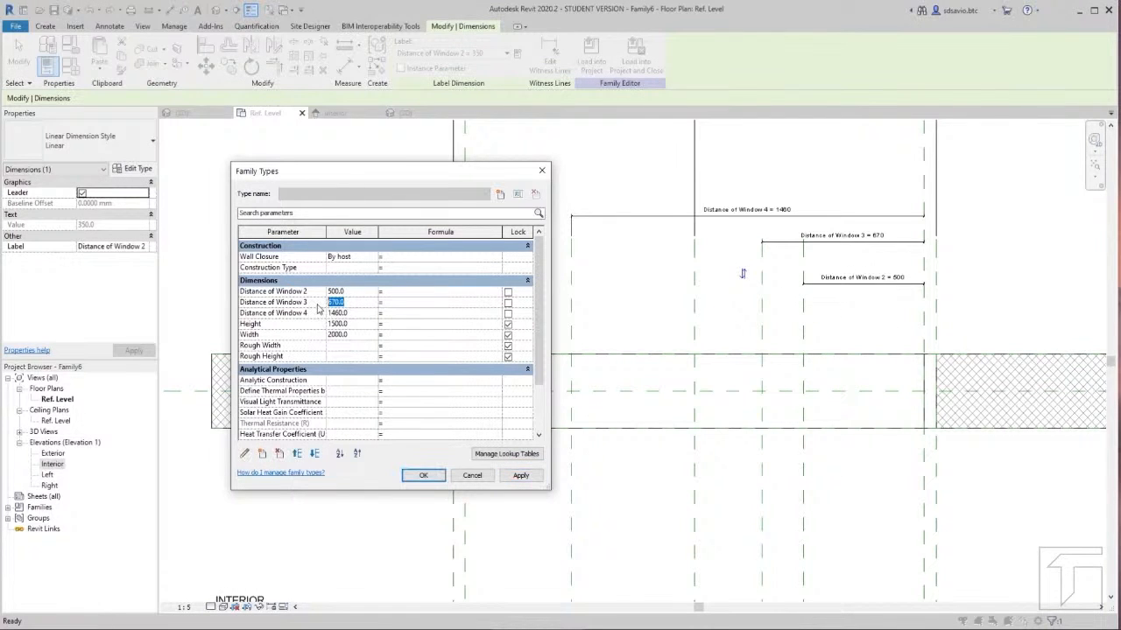
{"action": "type", "text": "800"}
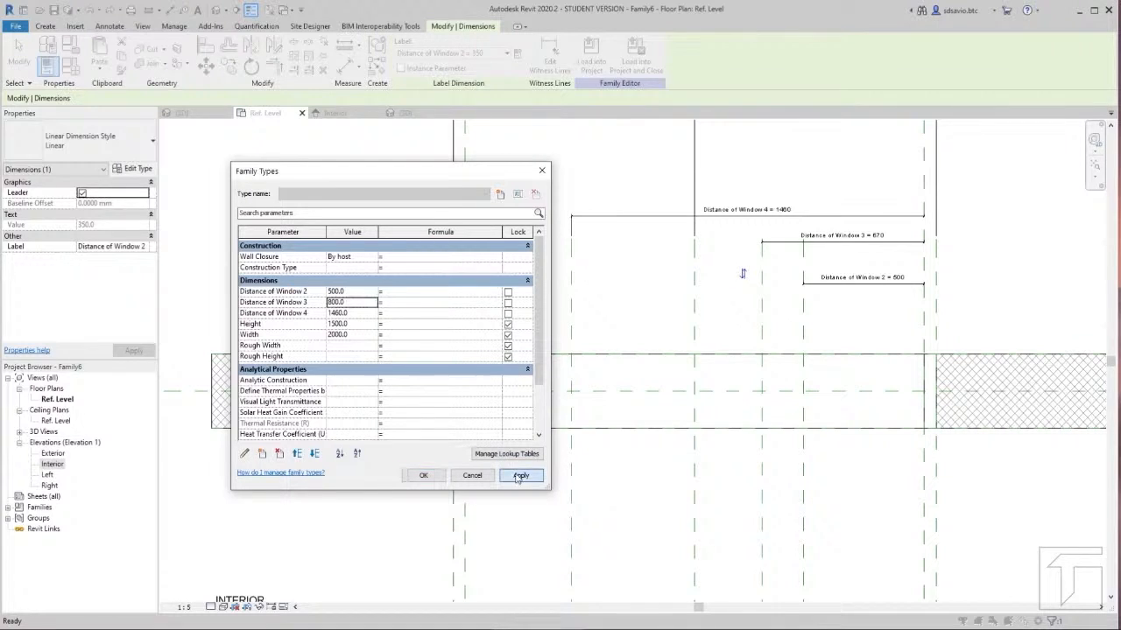
{"action": "left_click", "coordinate": [521, 476]}
{"action": "left_click", "coordinate": [348, 313]}
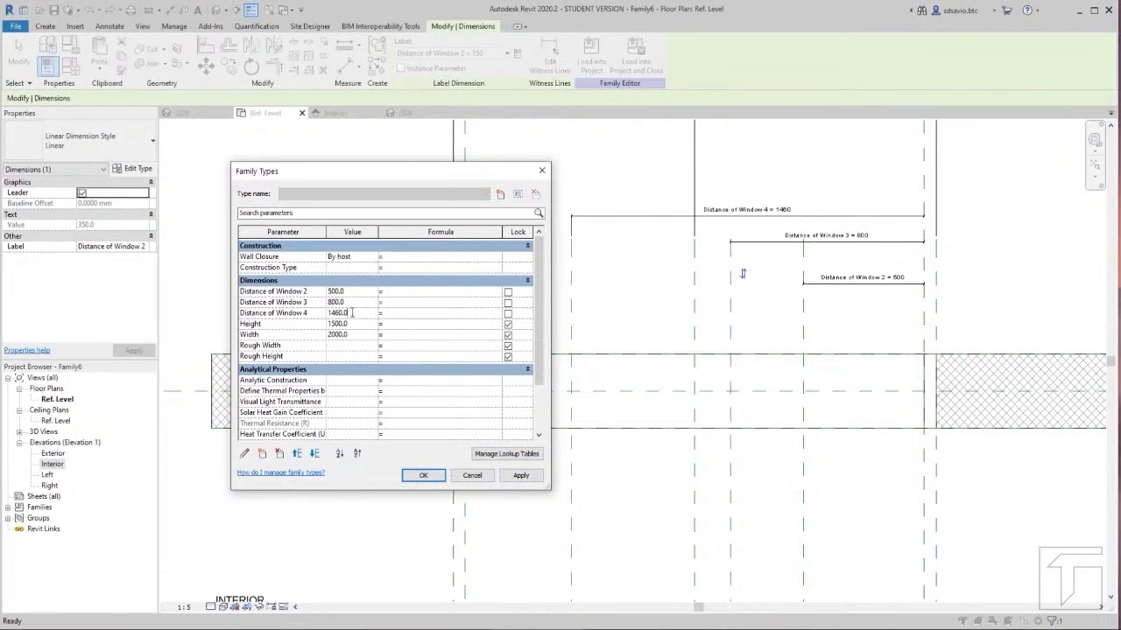
{"action": "type", "text": "12"}
{"action": "left_click", "coordinate": [528, 481]}
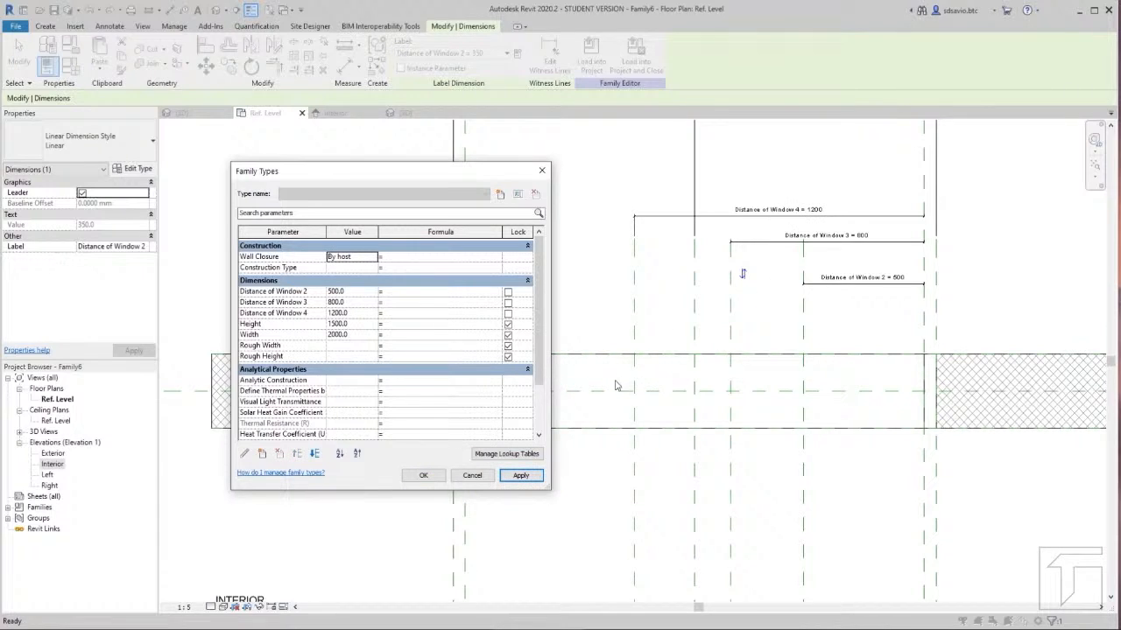
{"action": "left_click", "coordinate": [427, 477]}
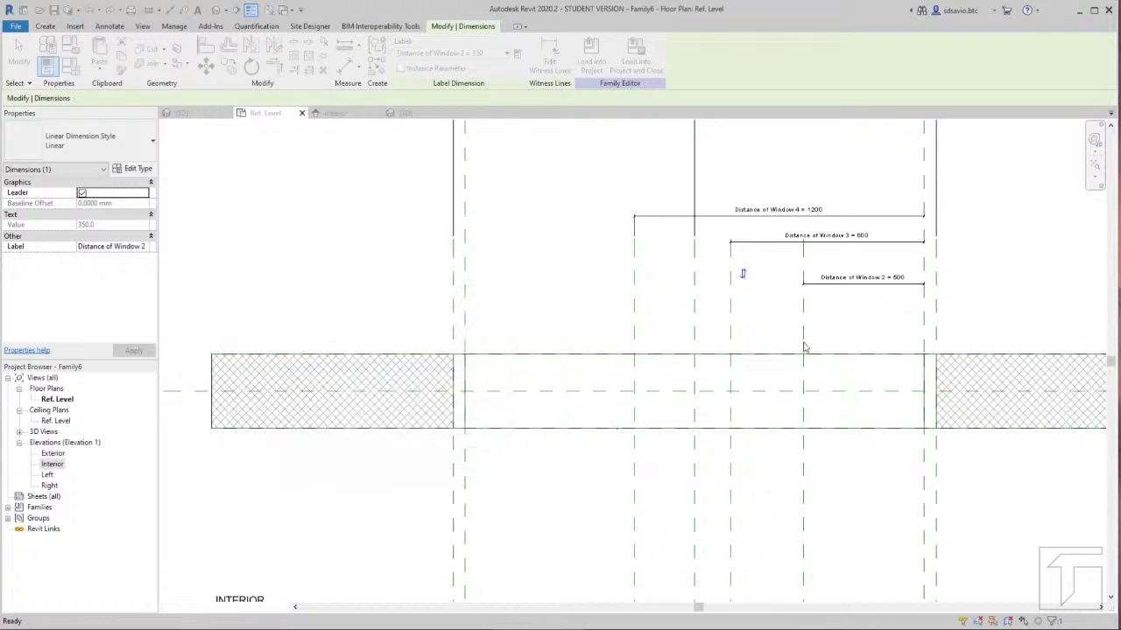
{"action": "key", "text": "Escape"}
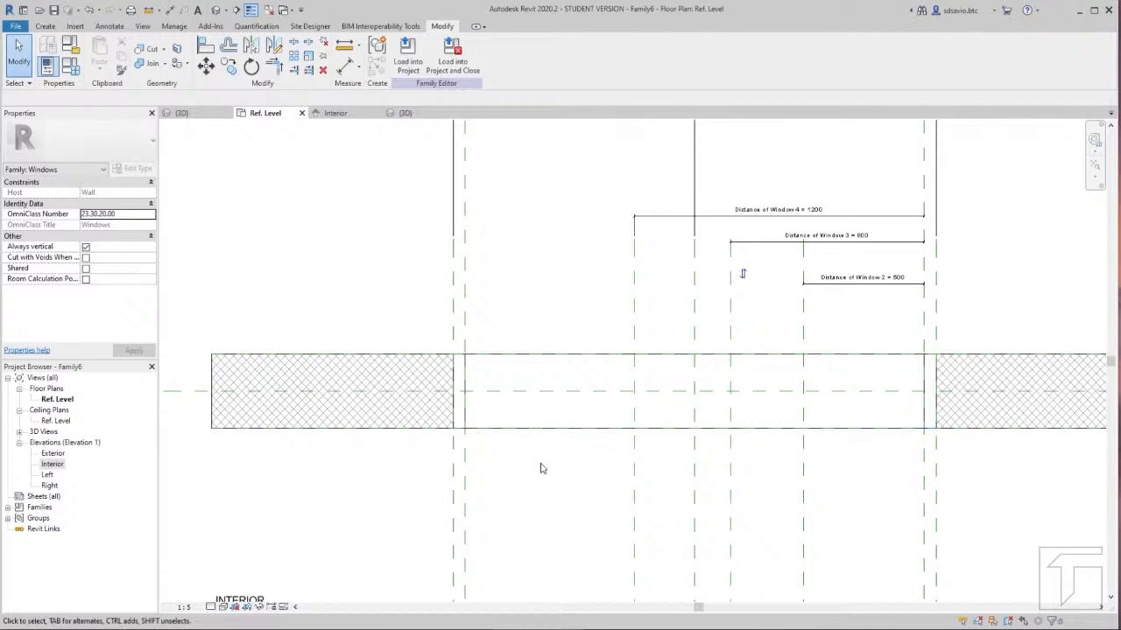
Step: Start an extrusion with a rectangle about 540 by 40 mm inside the wall opening, its end locked to the Distance of Window 4 reference plane
{"action": "scroll", "coordinate": [541, 468], "scroll_direction": "up", "scroll_amount": 2}
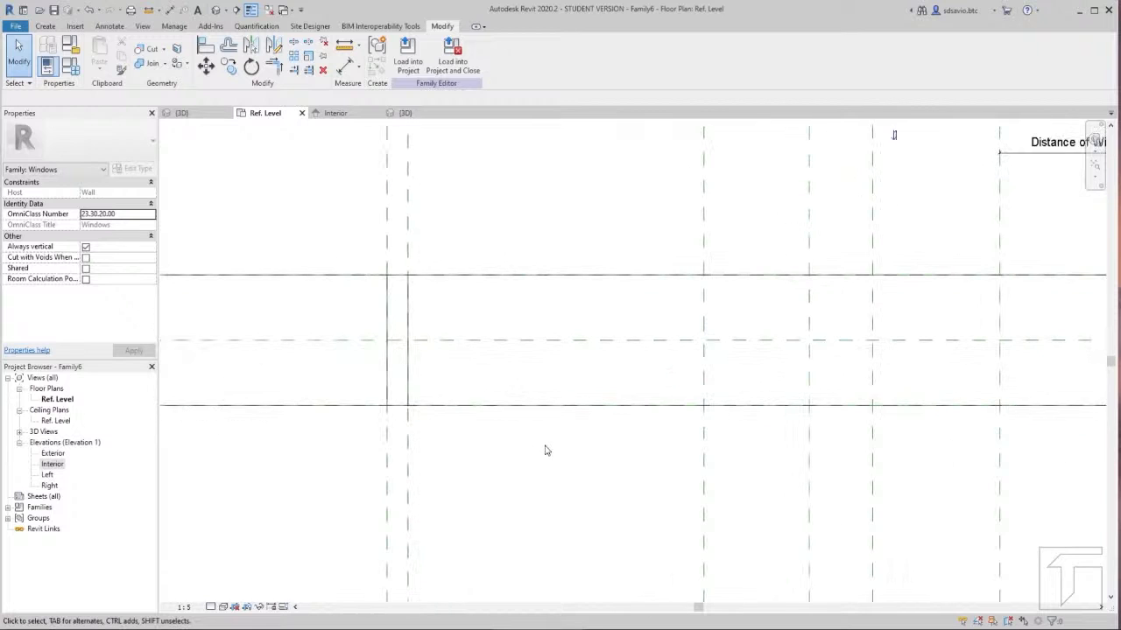
{"action": "middle_click_drag", "start_coordinate": [660, 306], "coordinate": [669, 383]}
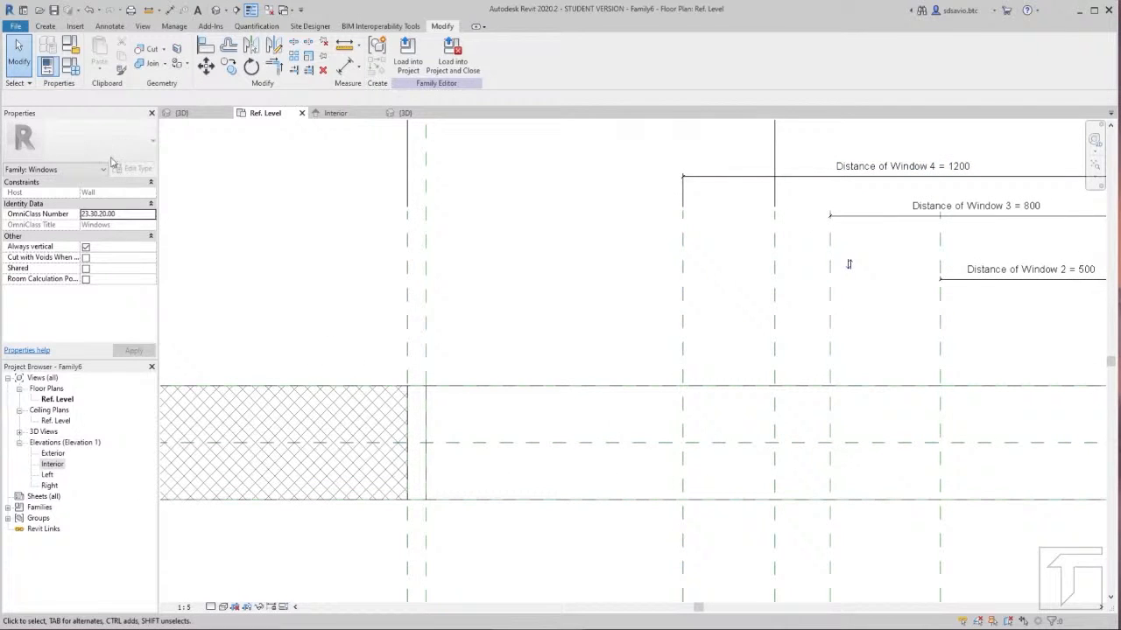
{"action": "left_click", "coordinate": [46, 27]}
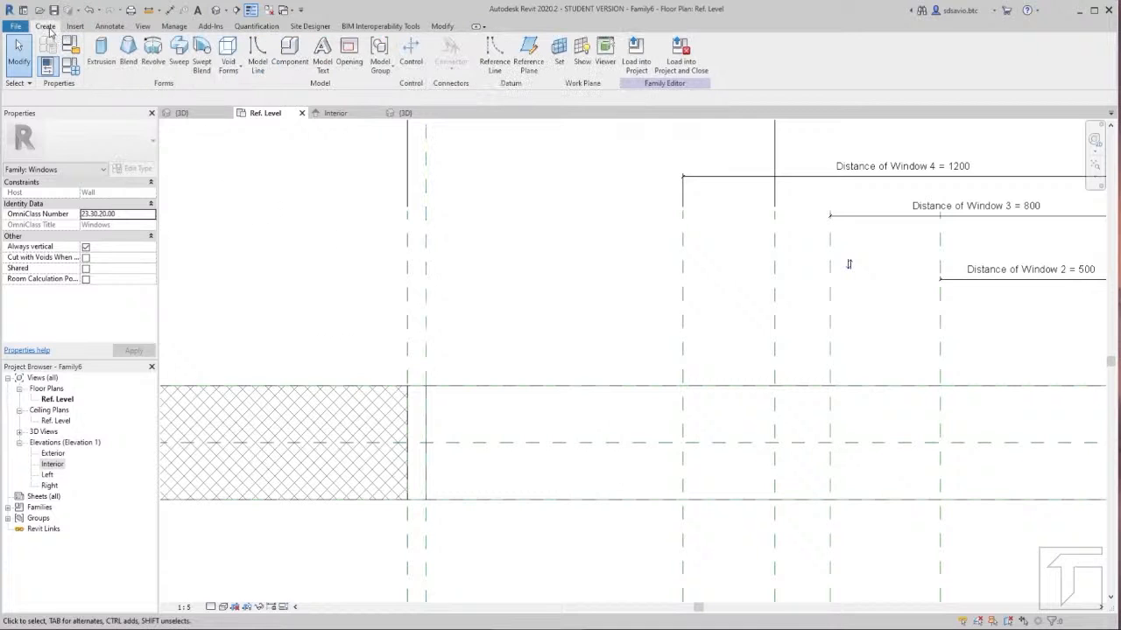
{"action": "left_click", "coordinate": [103, 59]}
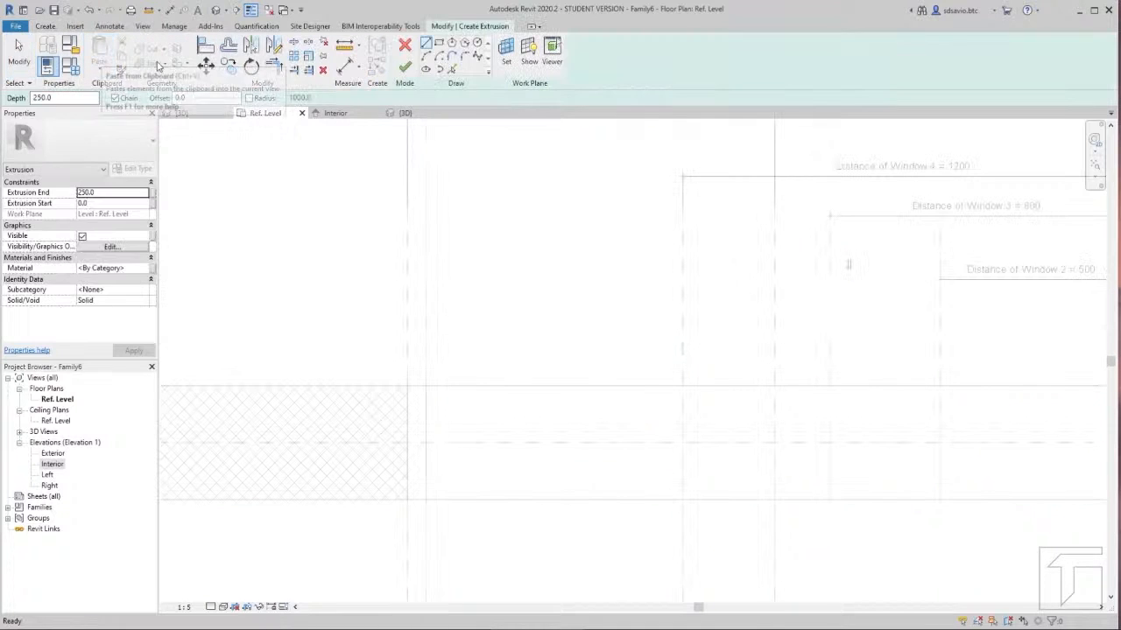
{"action": "left_click", "coordinate": [439, 42]}
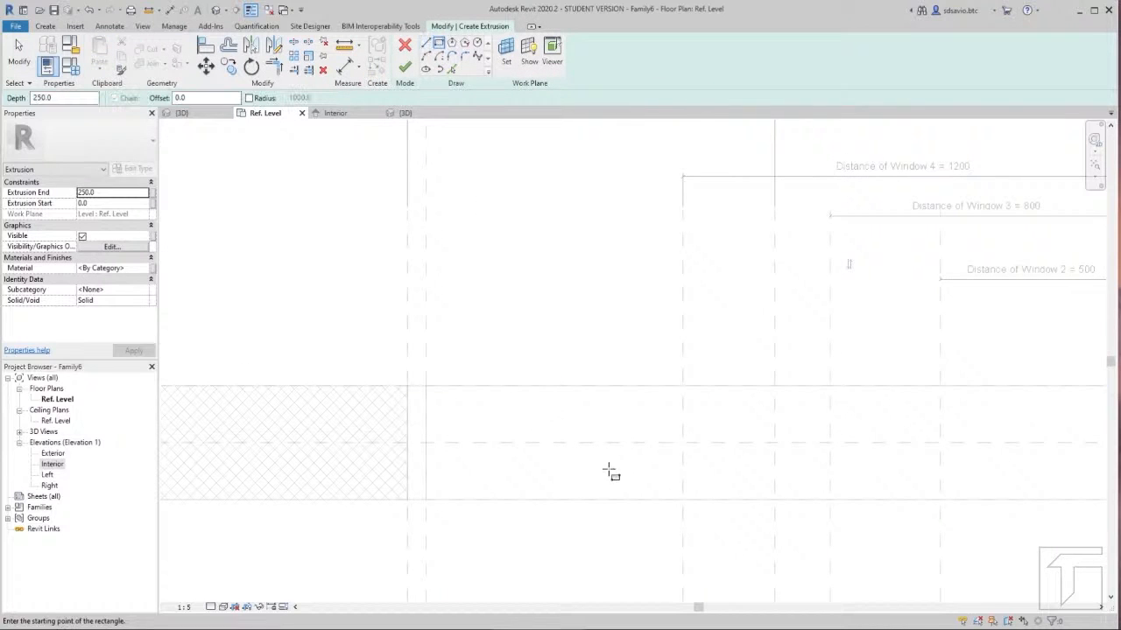
{"action": "left_click", "coordinate": [683, 483]}
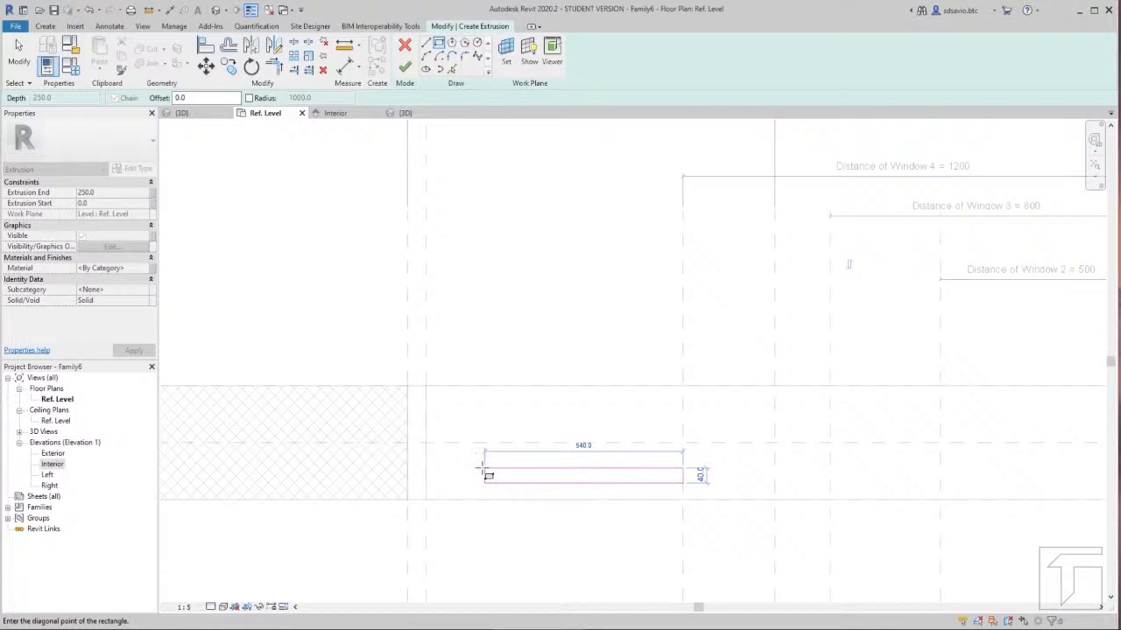
{"action": "left_click", "coordinate": [485, 475]}
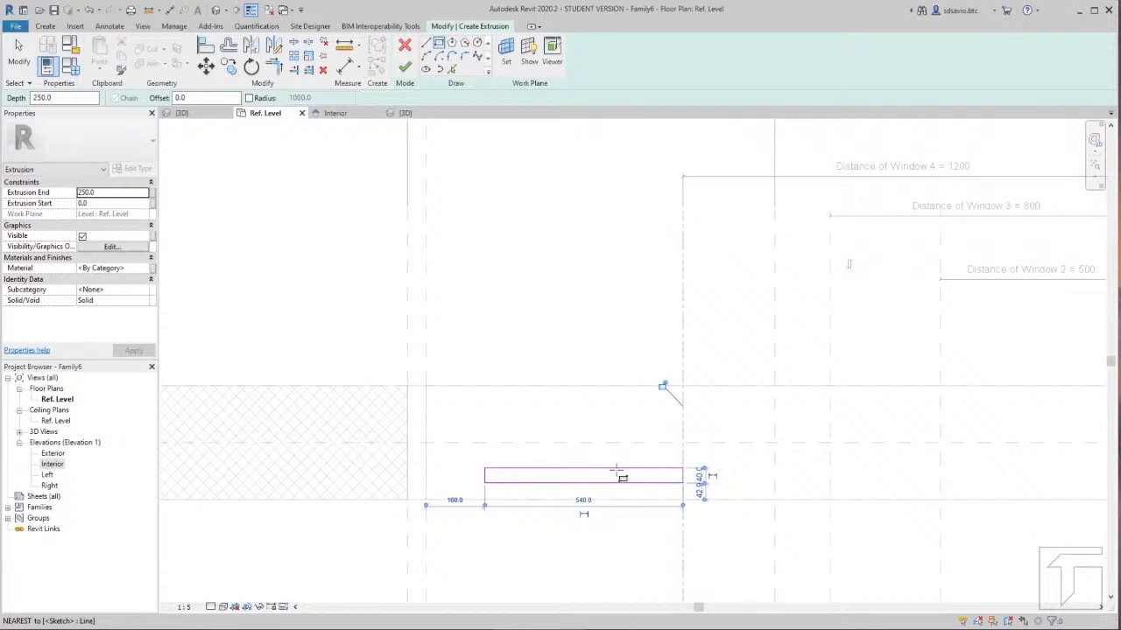
{"action": "left_click", "coordinate": [663, 387]}
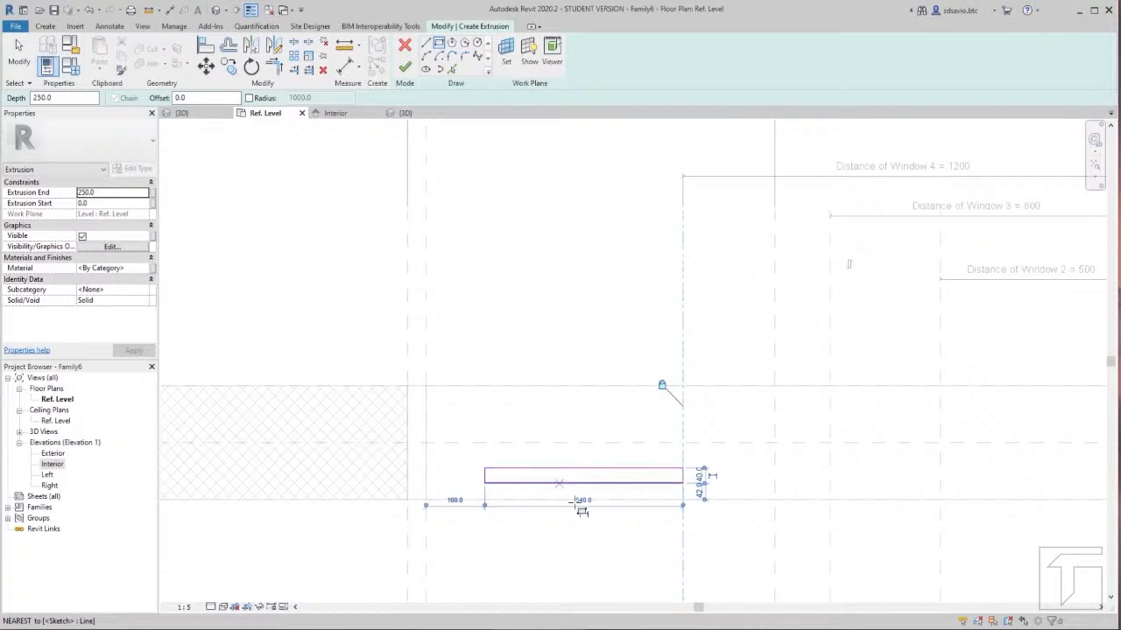
Step: Dimension the thickness of the extrusion rectangle between its two long edges
{"action": "scroll", "coordinate": [585, 531], "scroll_direction": "up", "scroll_amount": 2}
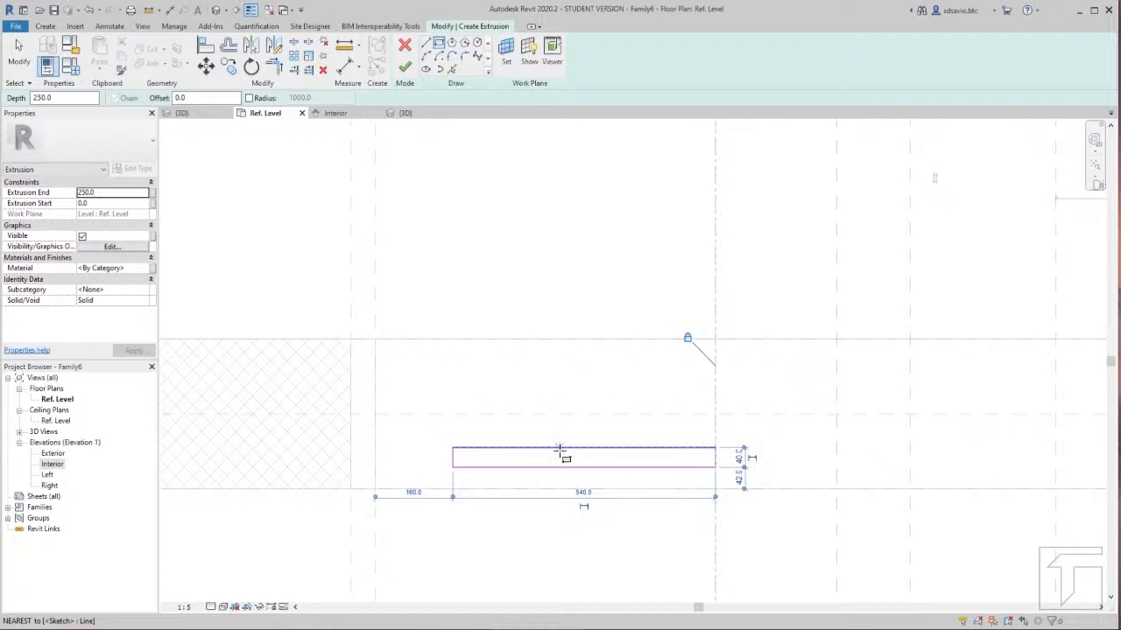
{"action": "left_click", "coordinate": [345, 66]}
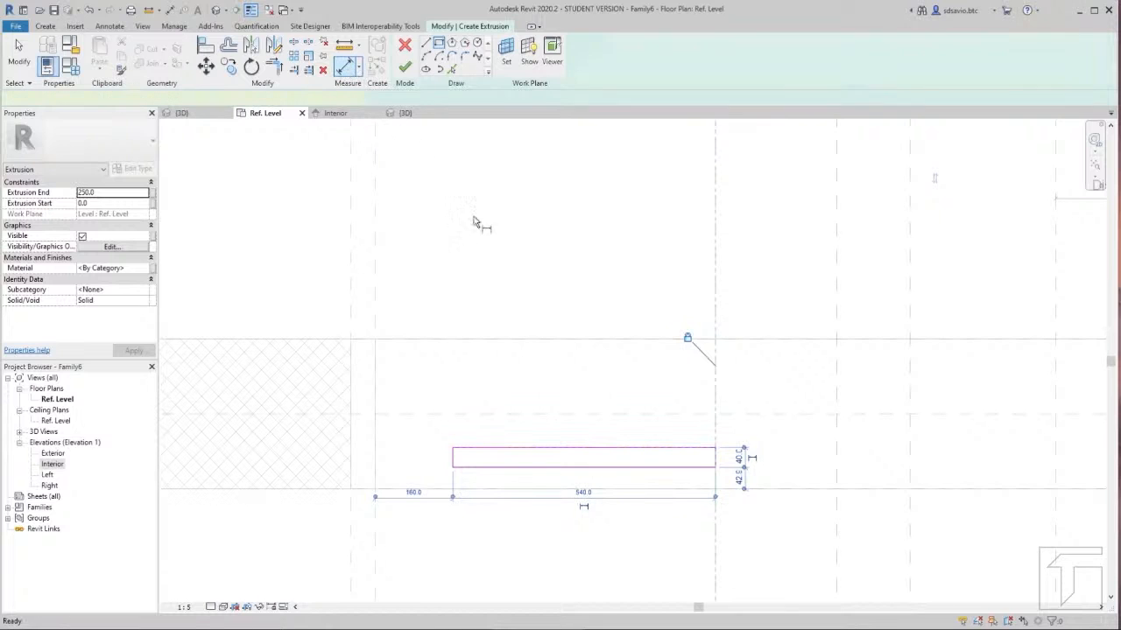
{"action": "left_click", "coordinate": [549, 448]}
{"action": "left_click", "coordinate": [546, 468]}
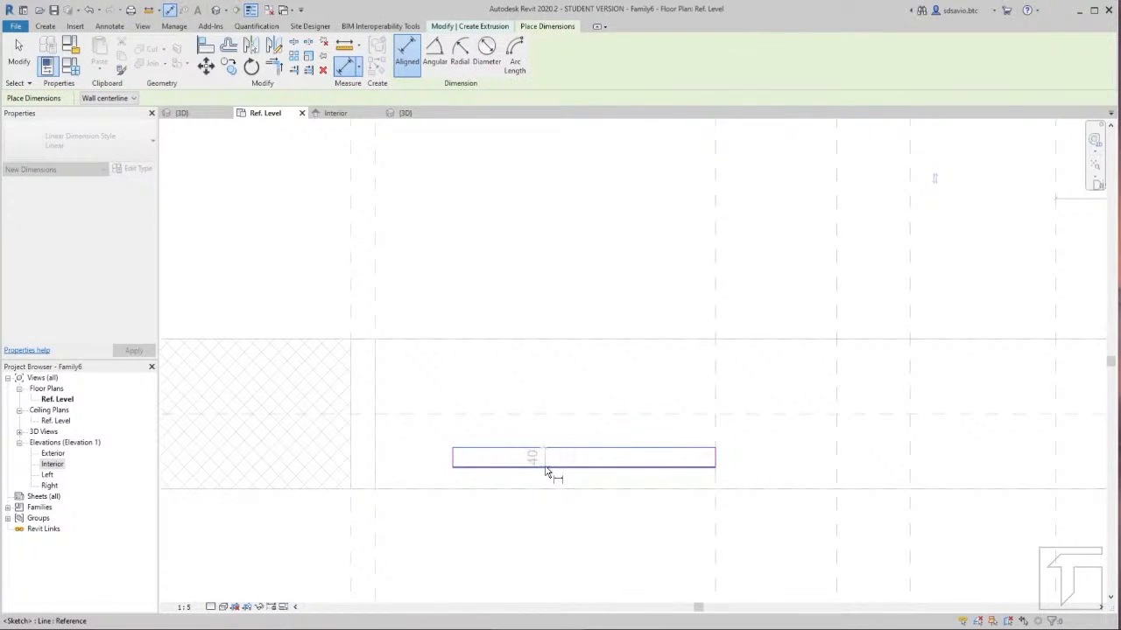
{"action": "left_click", "coordinate": [503, 480]}
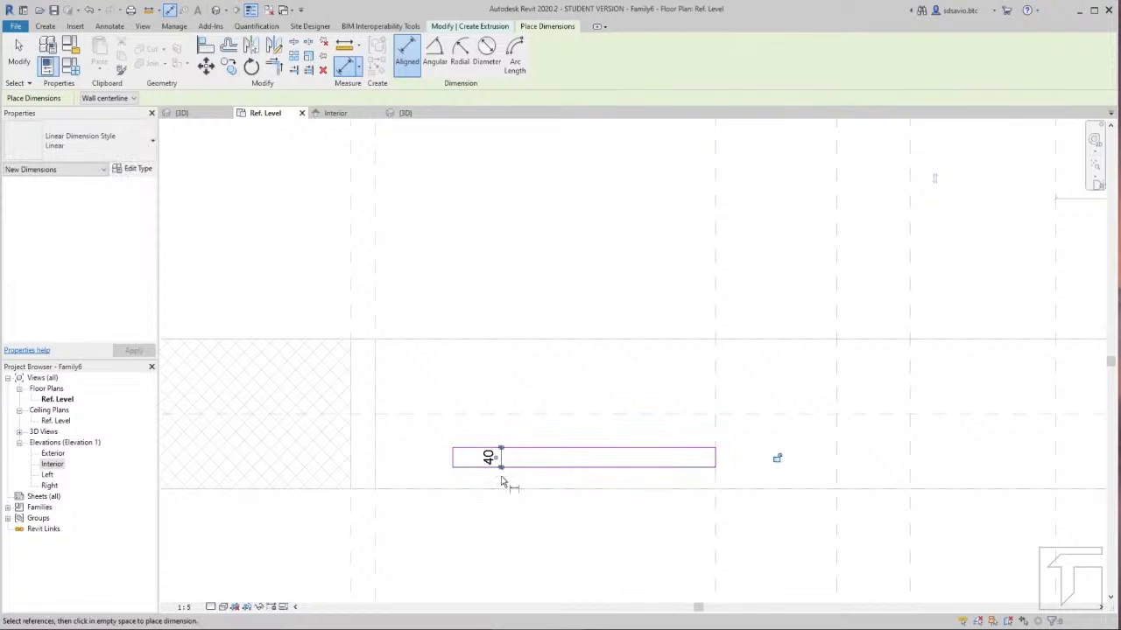
{"action": "key", "text": "Escape"}
{"action": "key", "text": "Escape"}
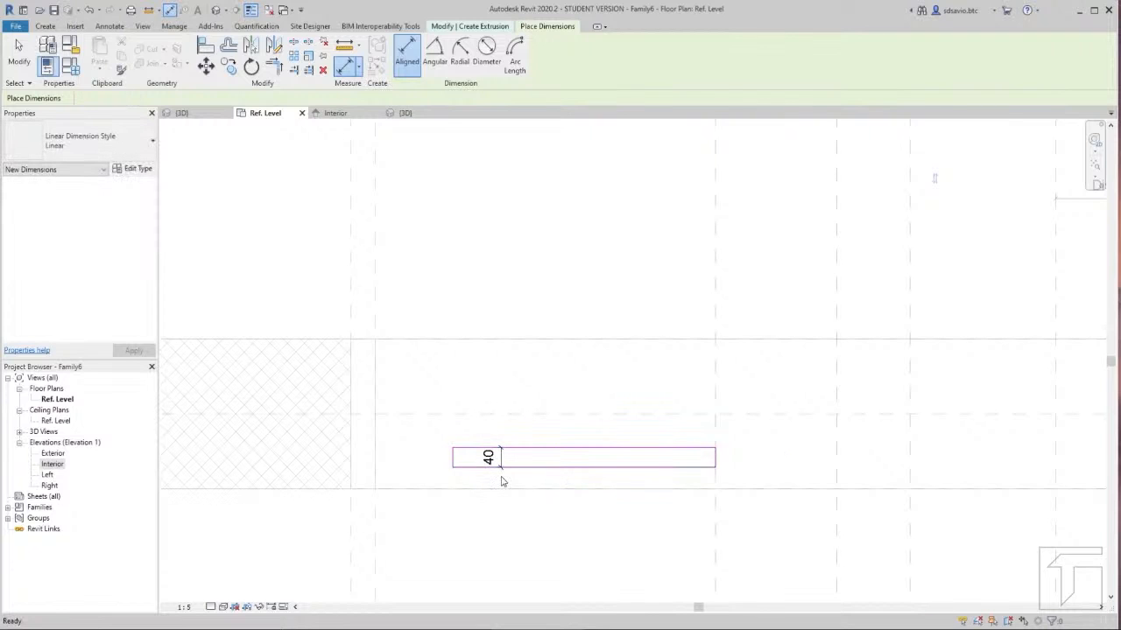
Step: Set the rectangle's thickness to 50 mm by moving its upper edge, and lock the thickness dimension
{"action": "left_click", "coordinate": [504, 465]}
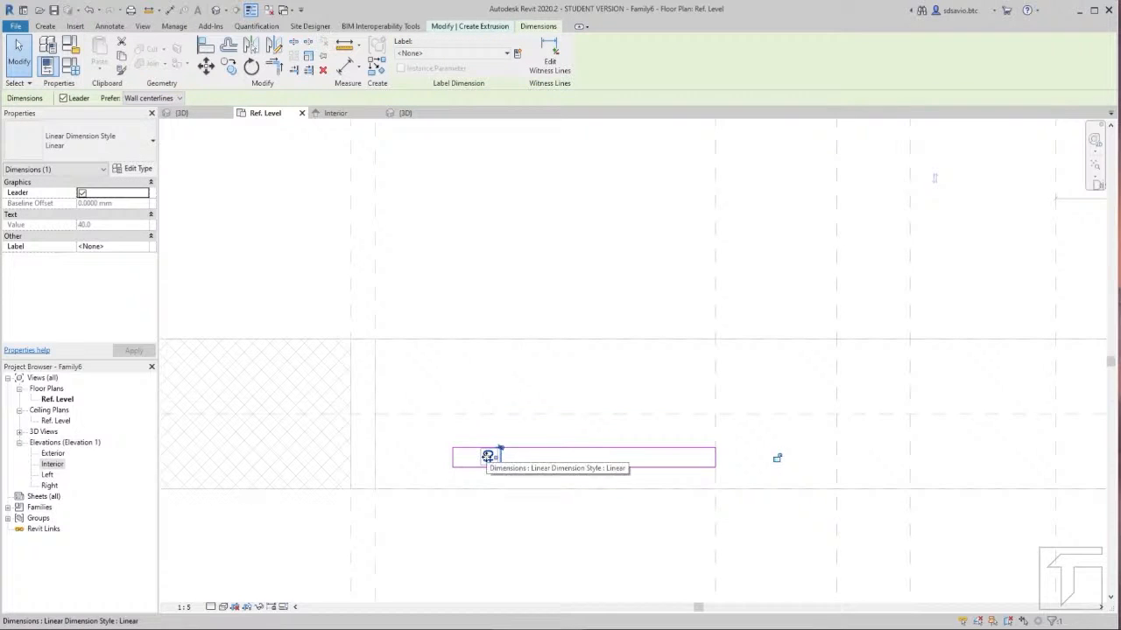
{"action": "key", "text": "Escape"}
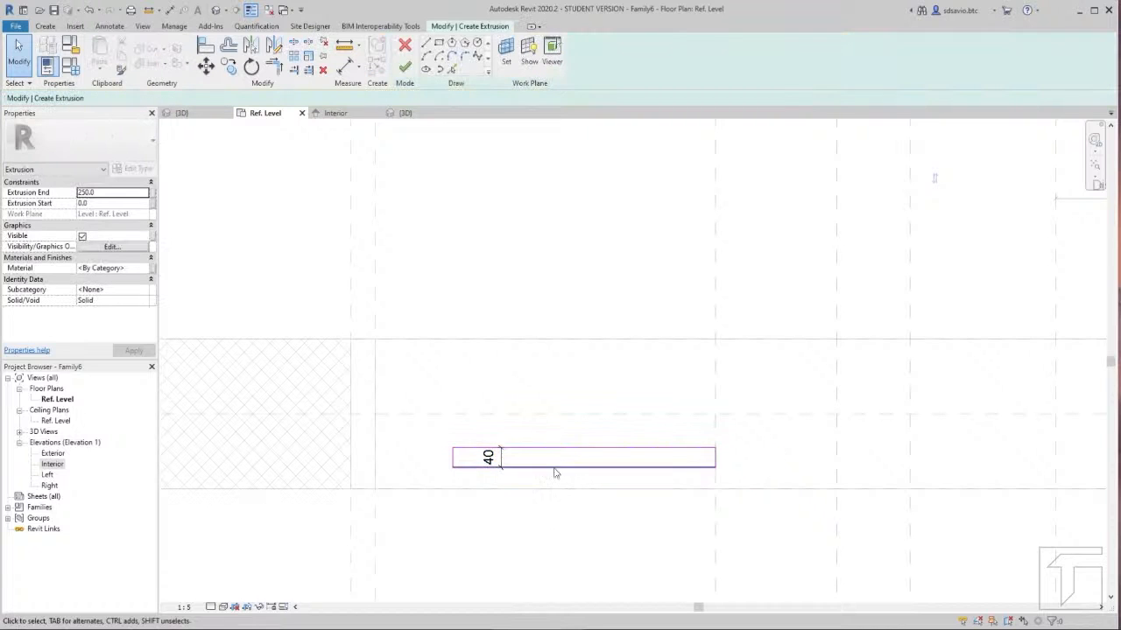
{"action": "left_click", "coordinate": [553, 454]}
{"action": "left_click", "coordinate": [488, 457]}
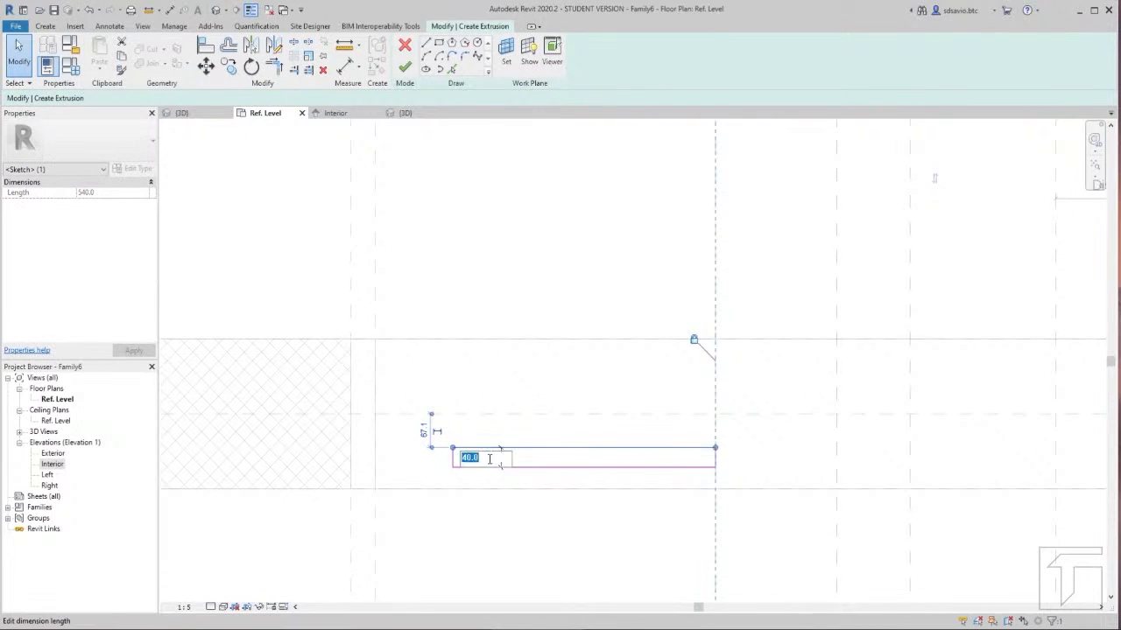
{"action": "type", "text": "50"}
{"action": "key", "text": "Return"}
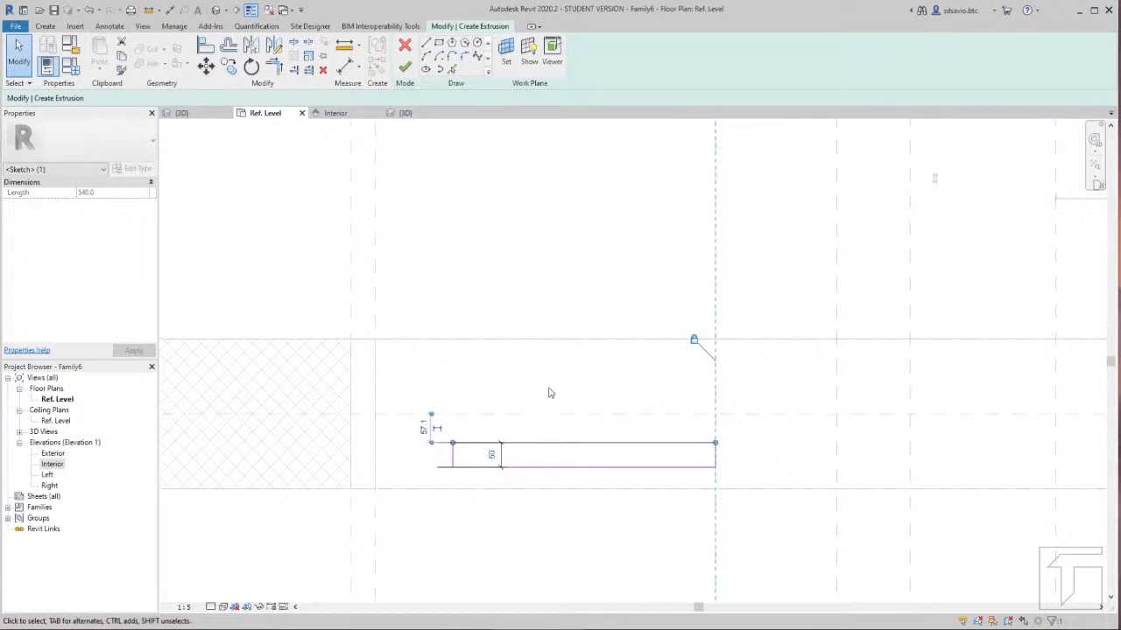
{"action": "left_click", "coordinate": [553, 394]}
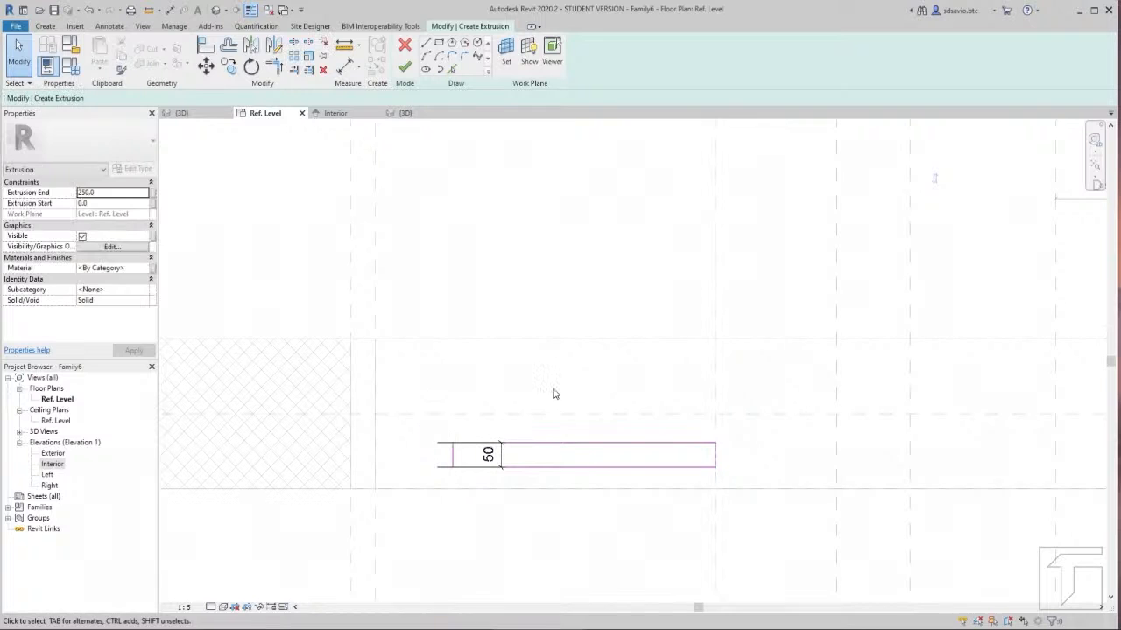
{"action": "left_click", "coordinate": [491, 454]}
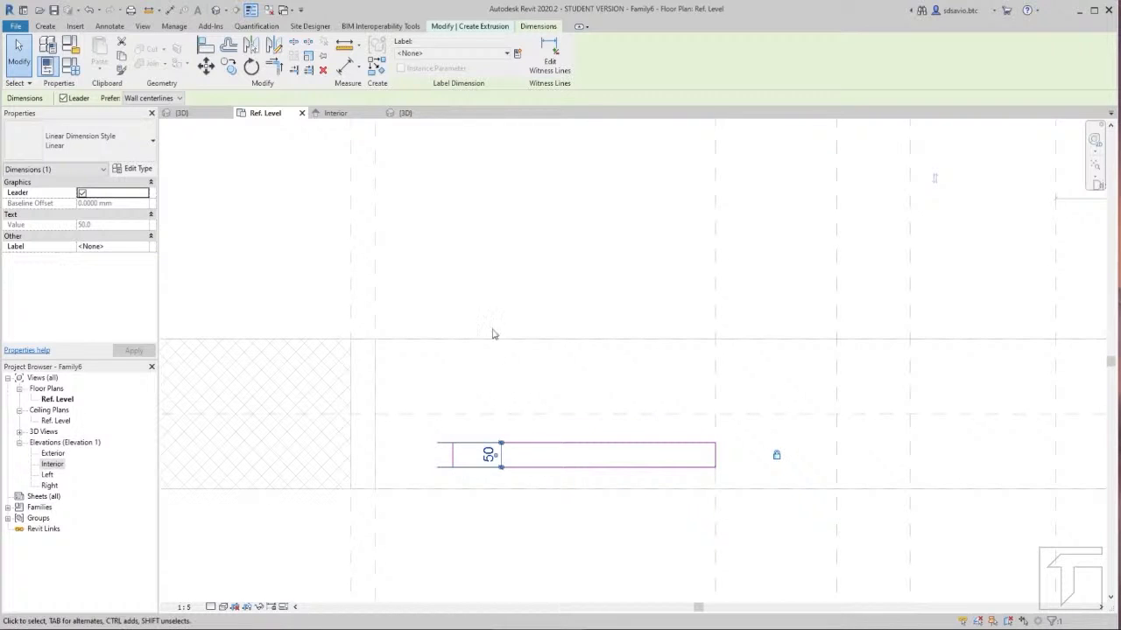
Step: Dimension the length of the extrusion rectangle between its two short edges, placing the dimension above it
{"action": "left_click", "coordinate": [347, 67]}
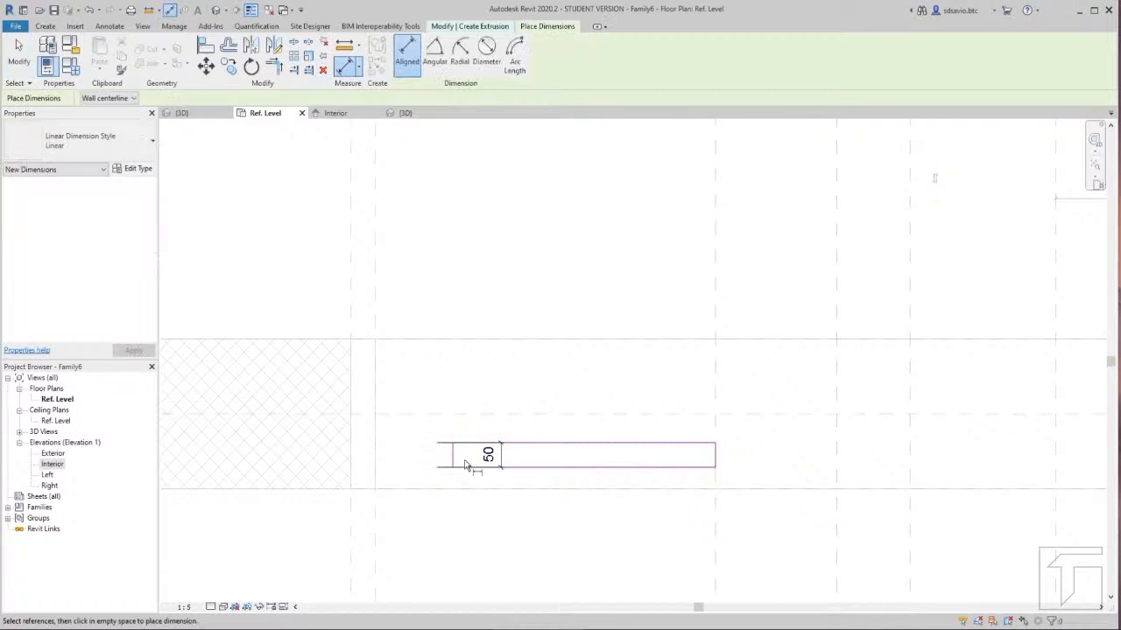
{"action": "left_click", "coordinate": [453, 463]}
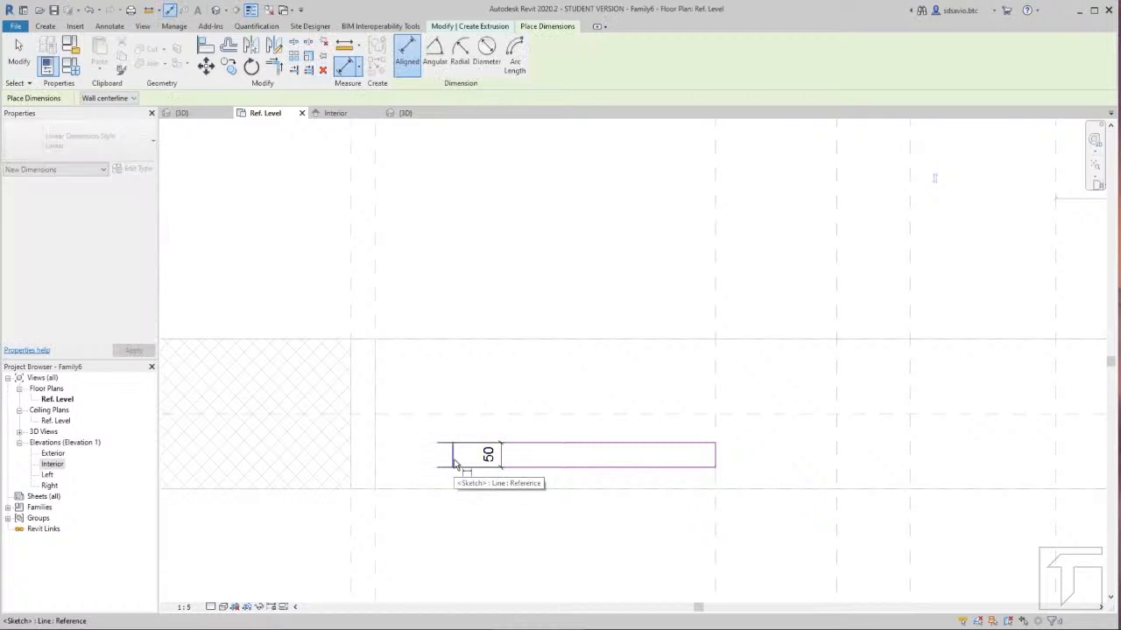
{"action": "left_click", "coordinate": [715, 463]}
{"action": "left_click", "coordinate": [642, 400]}
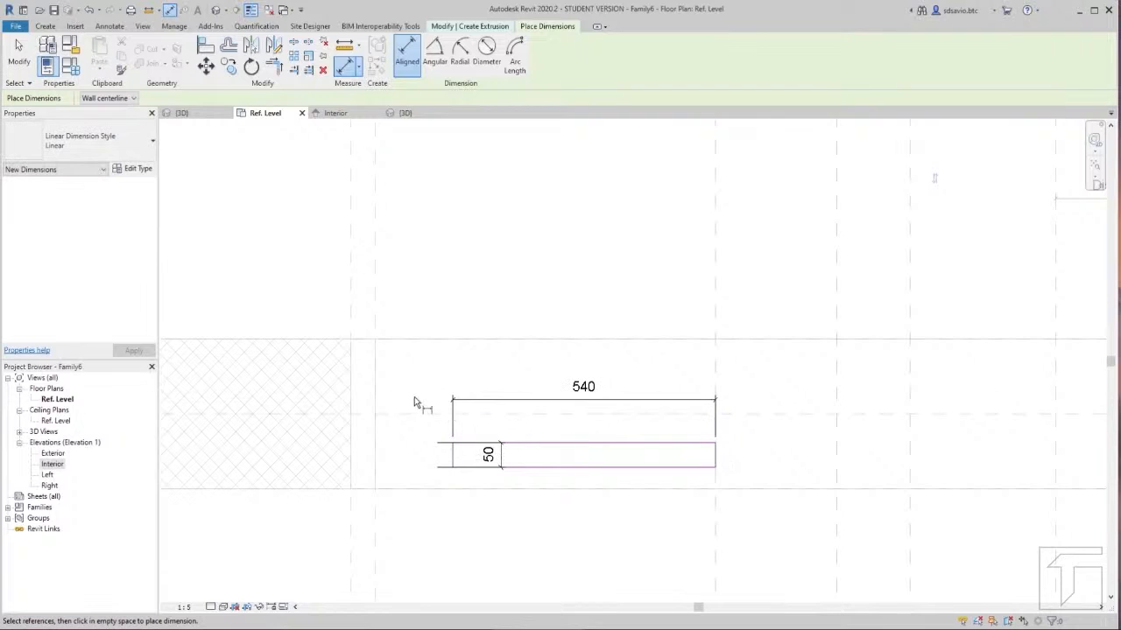
{"action": "scroll", "coordinate": [415, 403], "scroll_direction": "down", "scroll_amount": 3}
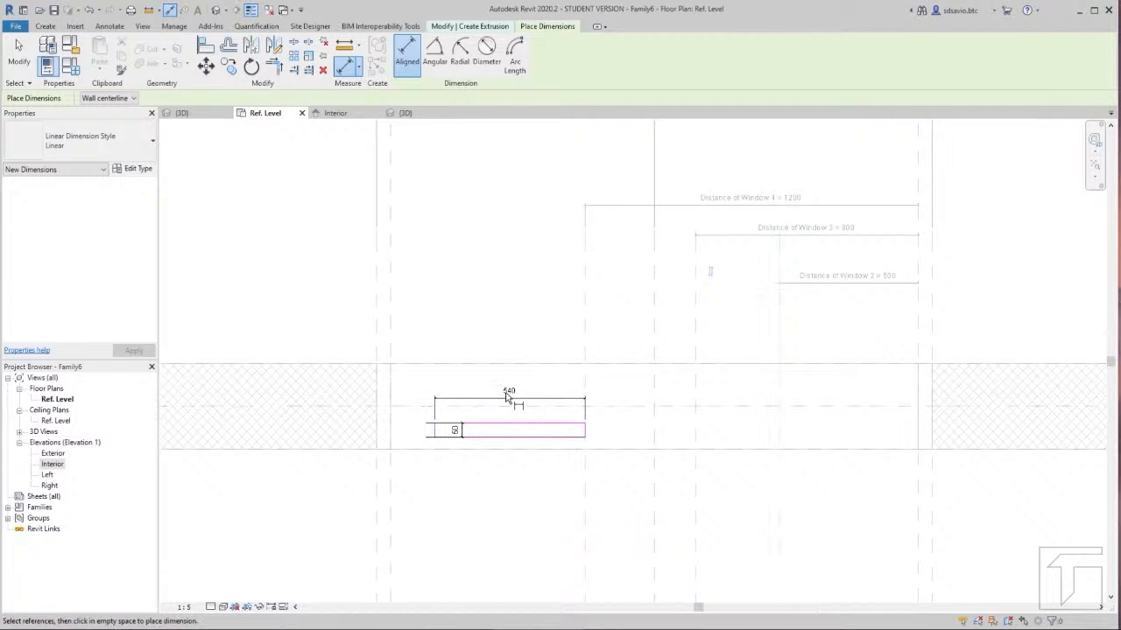
Step: Label the extrusion rectangle's length dimension with a new family type parameter named Panel Width, and finish the extrusion
{"action": "key", "text": "Escape"}
{"action": "key", "text": "Escape"}
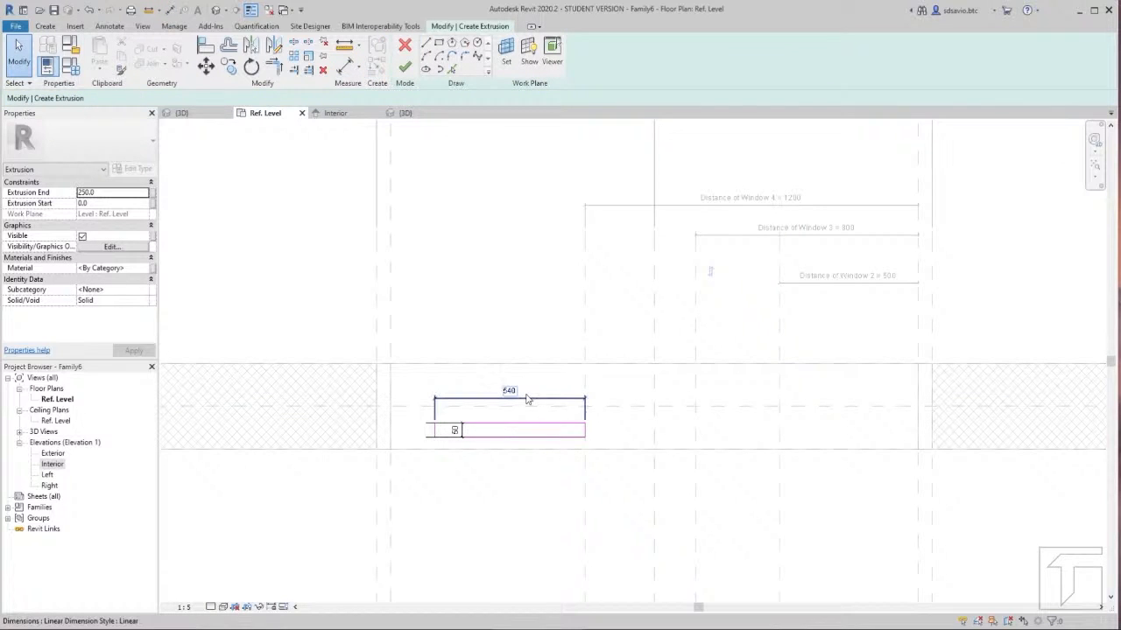
{"action": "left_click", "coordinate": [520, 403]}
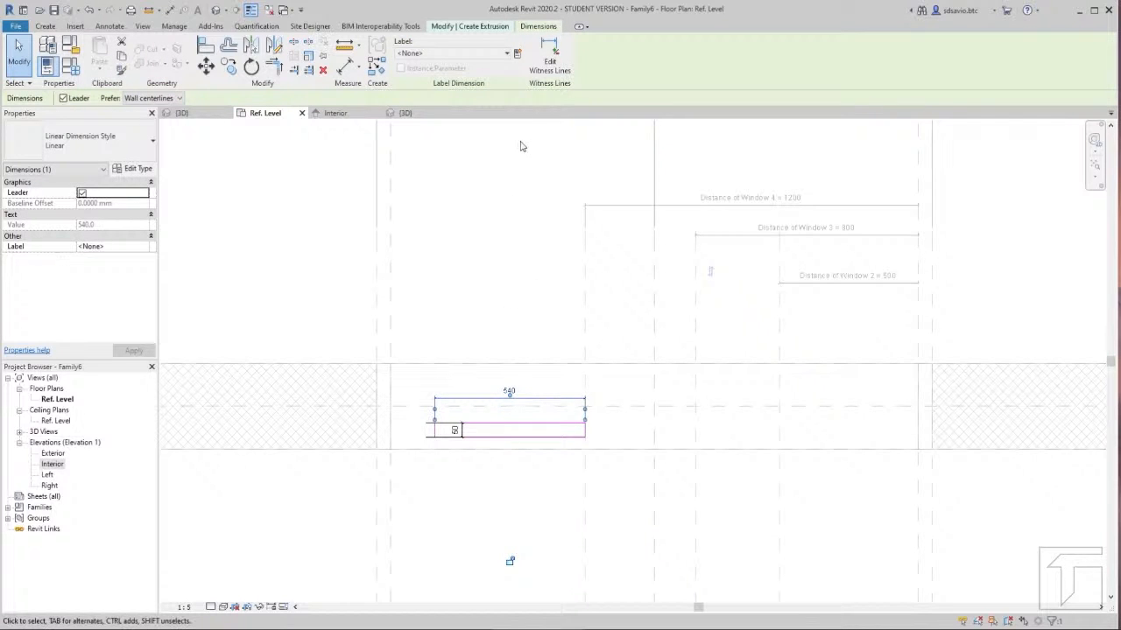
{"action": "left_click", "coordinate": [518, 56]}
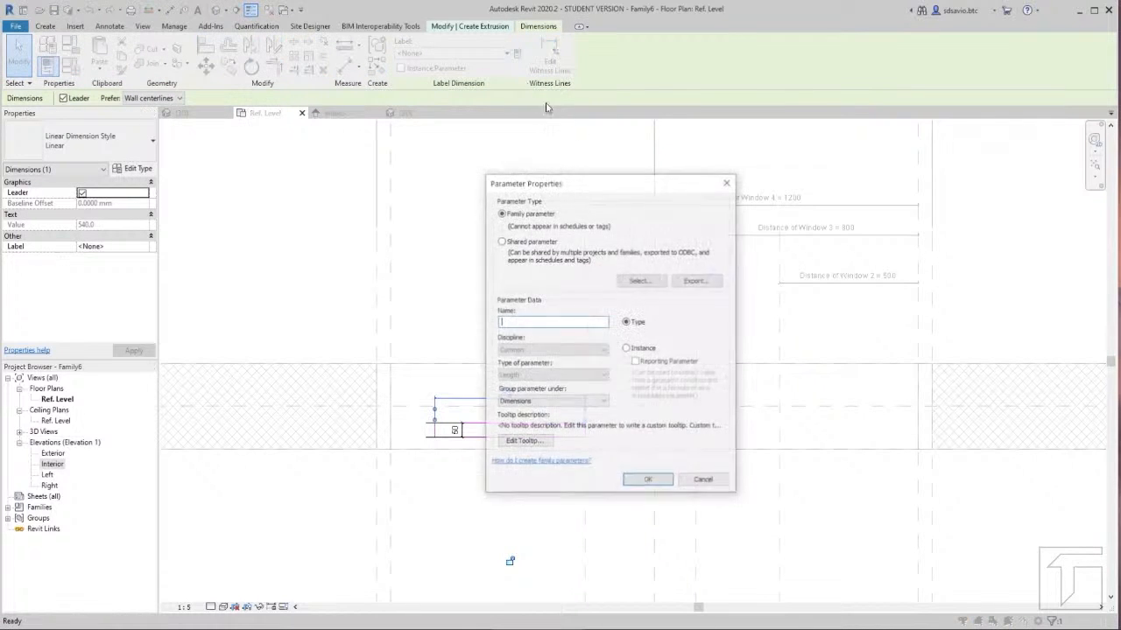
{"action": "type", "text": "Pane"}
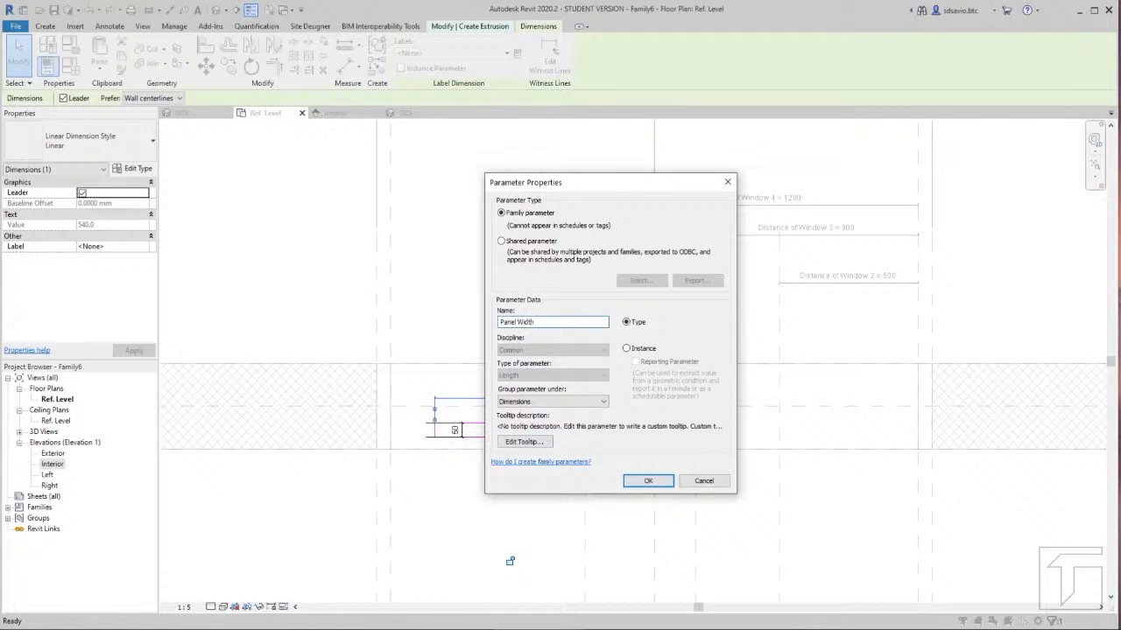
{"action": "type", "text": "l Width"}
{"action": "left_click", "coordinate": [647, 481]}
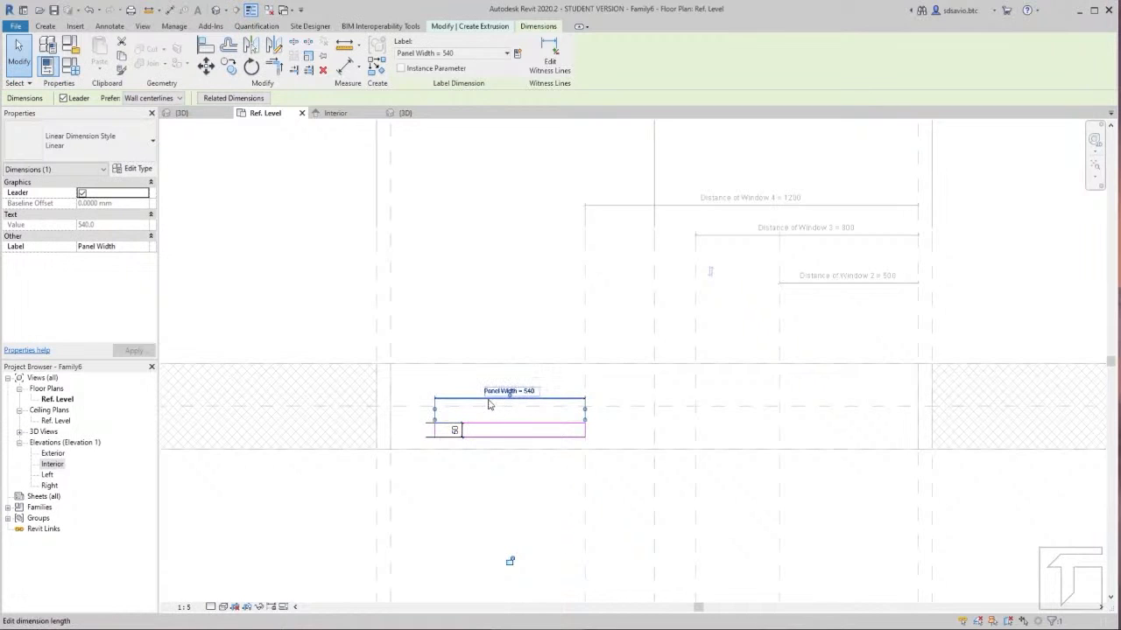
{"action": "left_click", "coordinate": [475, 304]}
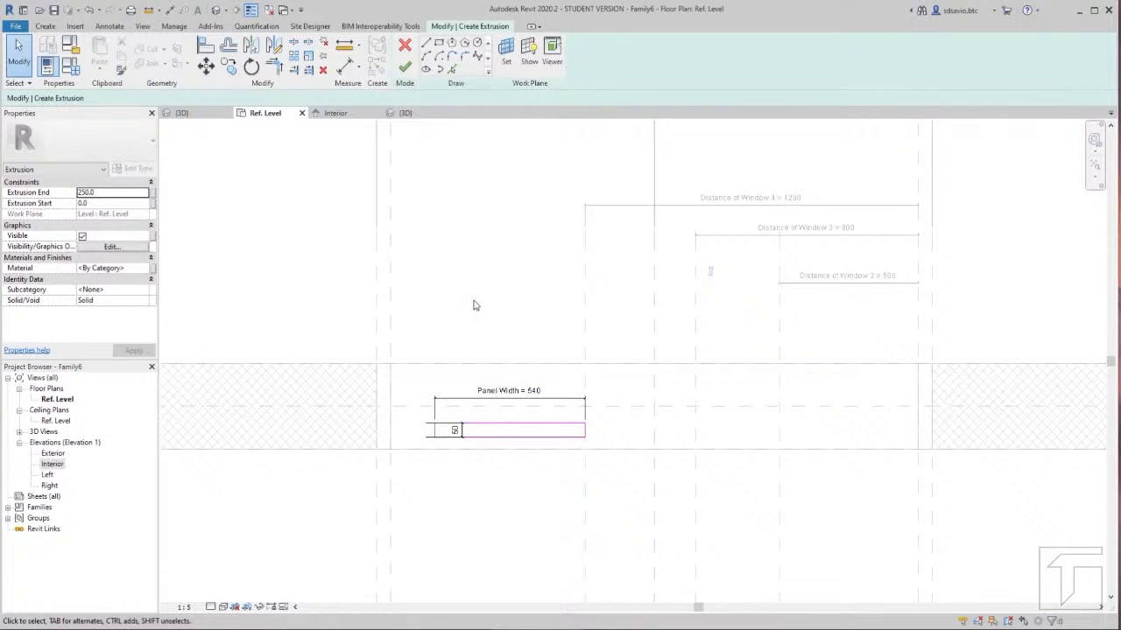
{"action": "left_click", "coordinate": [406, 69]}
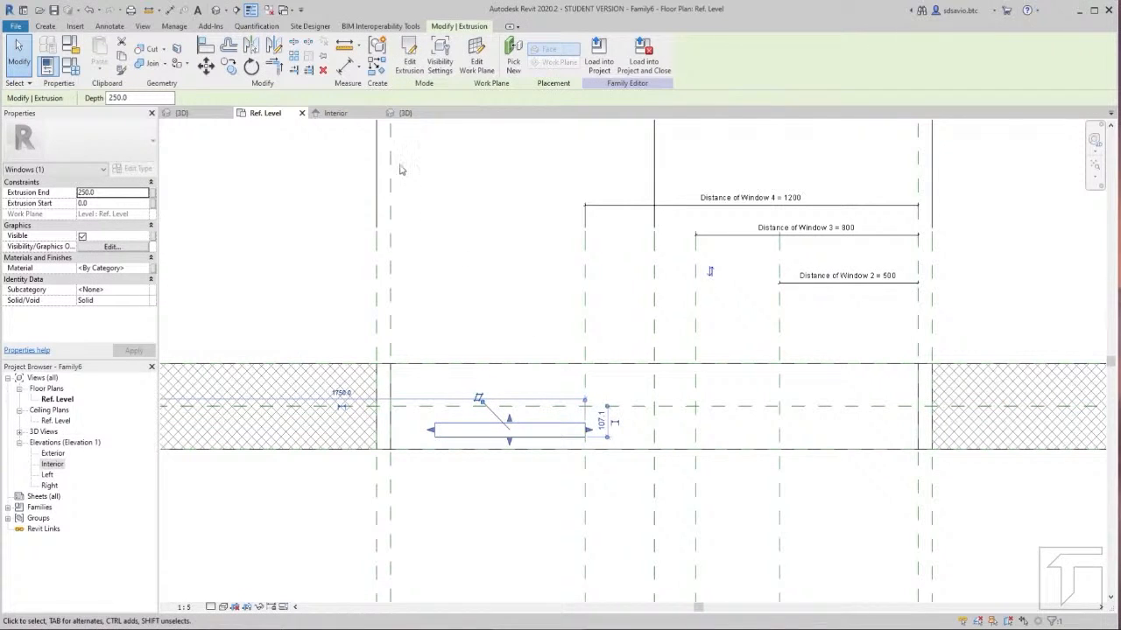
Step: In the Interior elevation, stretch the panel's top and bottom to the frame's inner reference planes and lock both alignments
{"action": "left_click", "coordinate": [337, 113]}
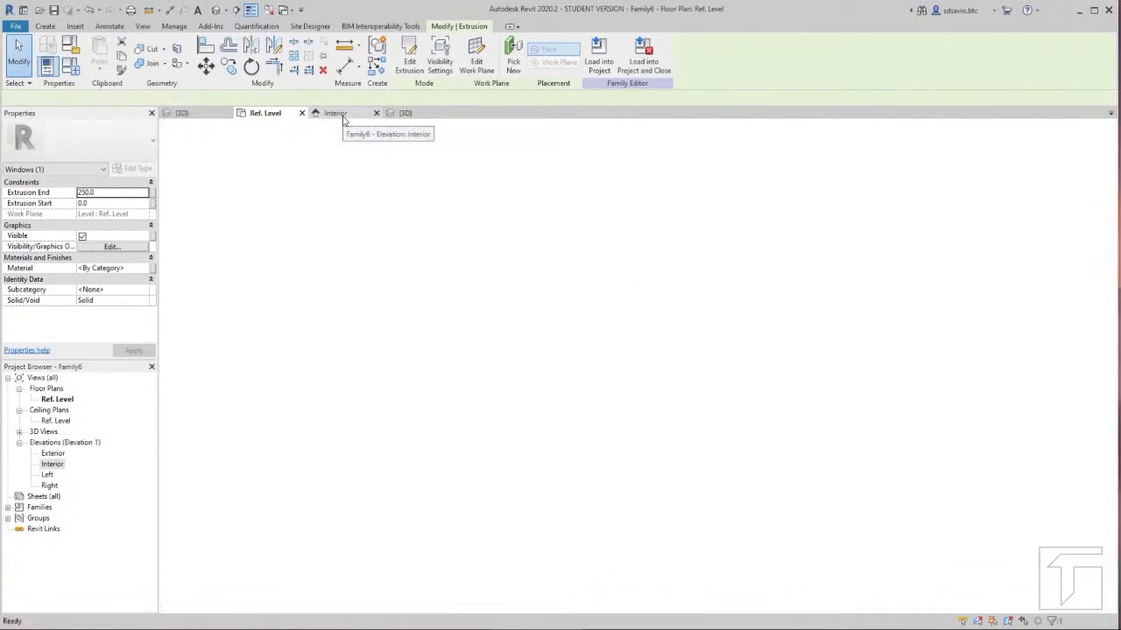
{"action": "scroll", "coordinate": [552, 313], "scroll_direction": "down", "scroll_amount": 1}
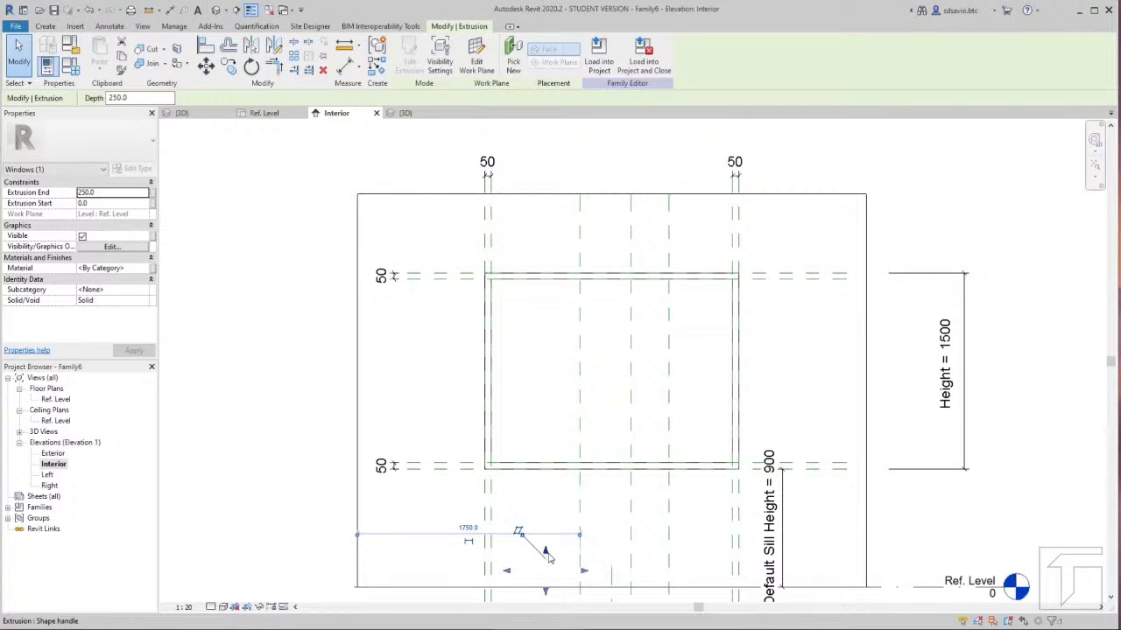
{"action": "left_click_drag", "start_coordinate": [545, 553], "coordinate": [551, 279]}
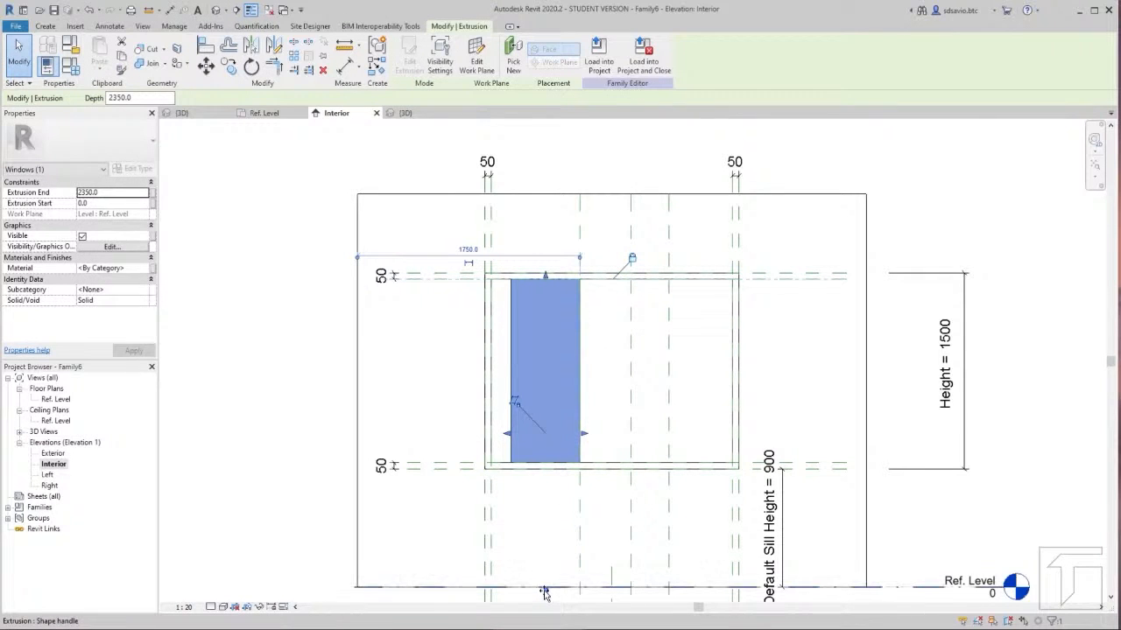
{"action": "left_click_drag", "start_coordinate": [545, 593], "coordinate": [547, 466]}
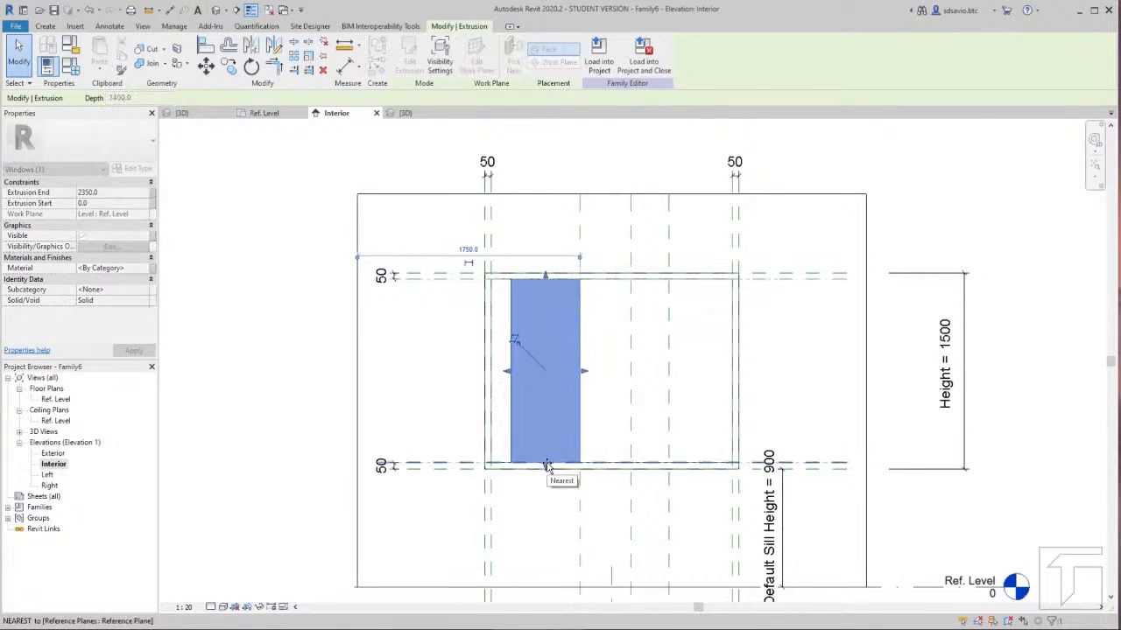
{"action": "left_click", "coordinate": [593, 488]}
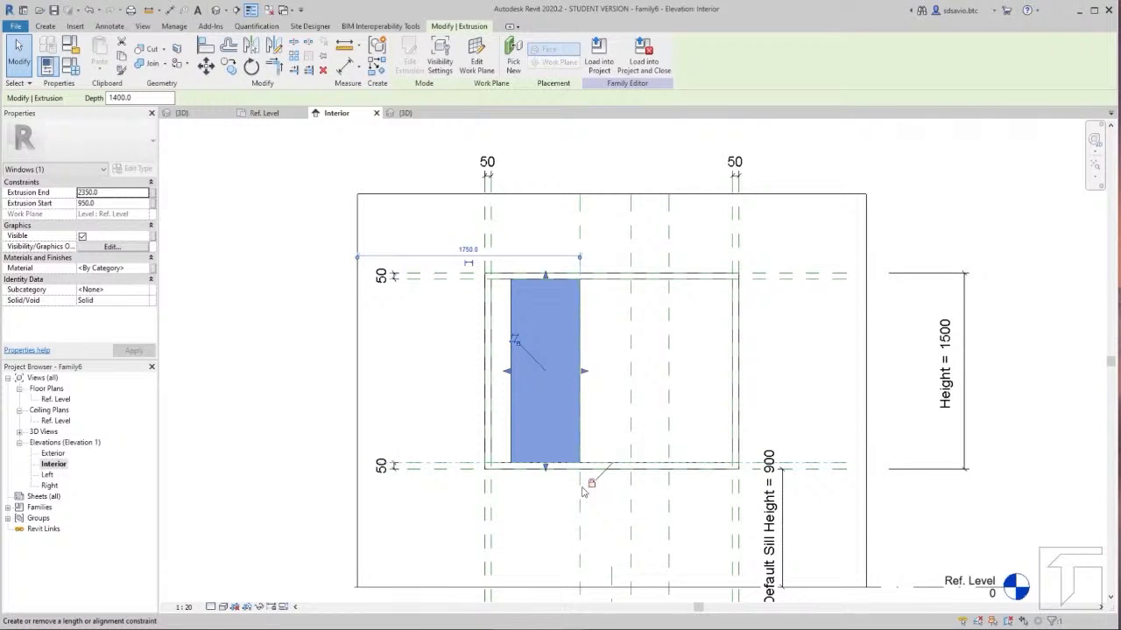
{"action": "key", "text": "Escape"}
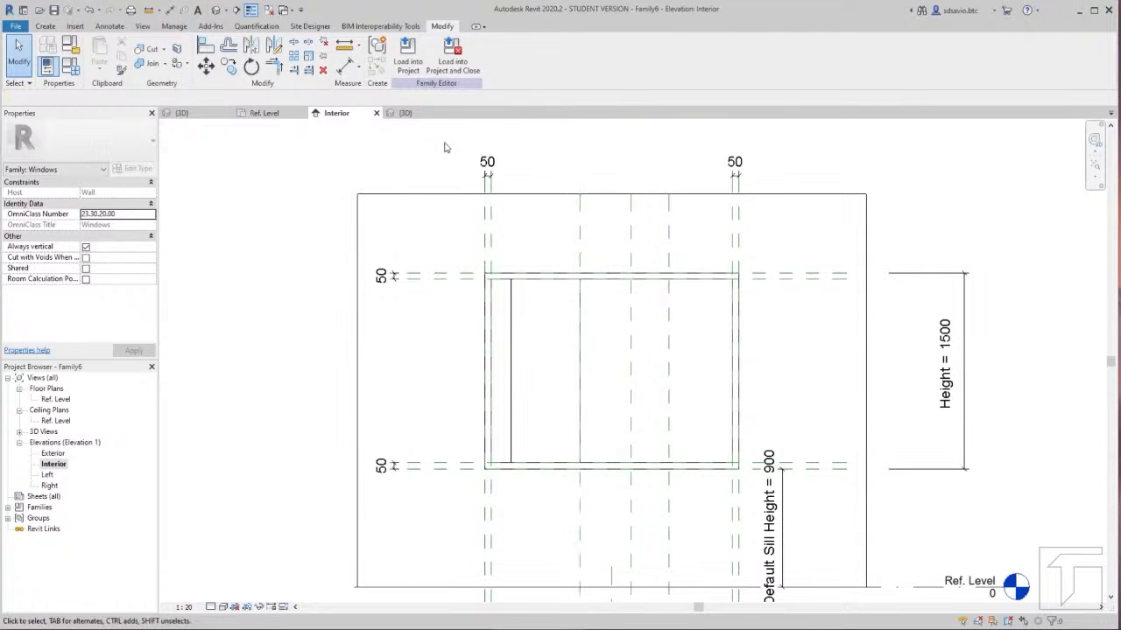
Step: In the 3D view, test the panel's movement by setting the Distance of Window 4 parameter to 900 and applying it
{"action": "left_click", "coordinate": [405, 112]}
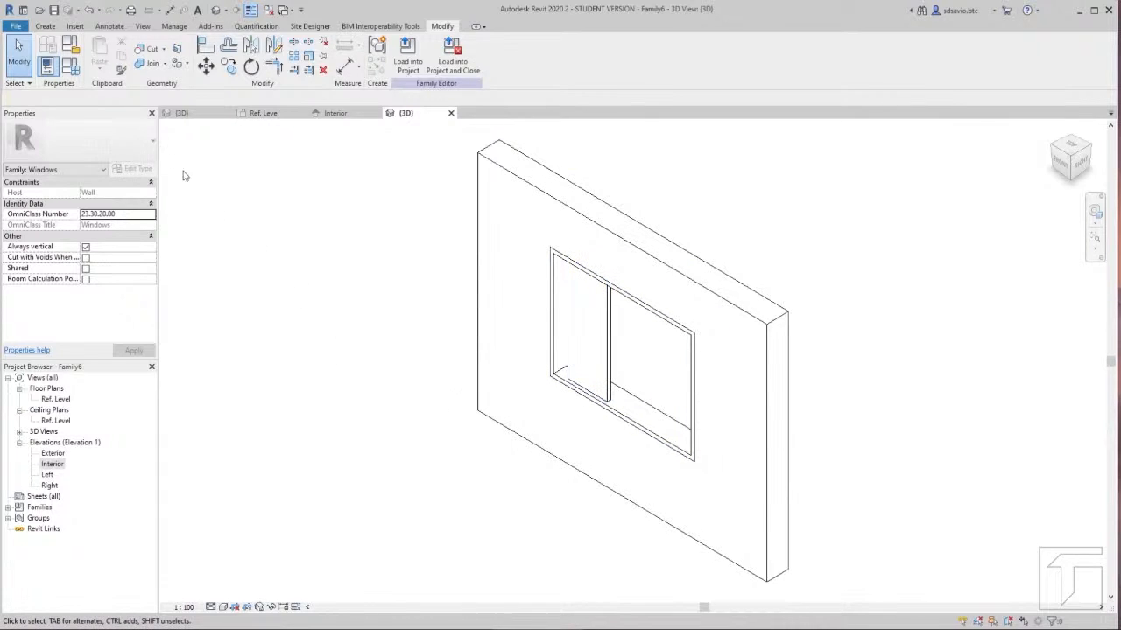
{"action": "left_click", "coordinate": [71, 67]}
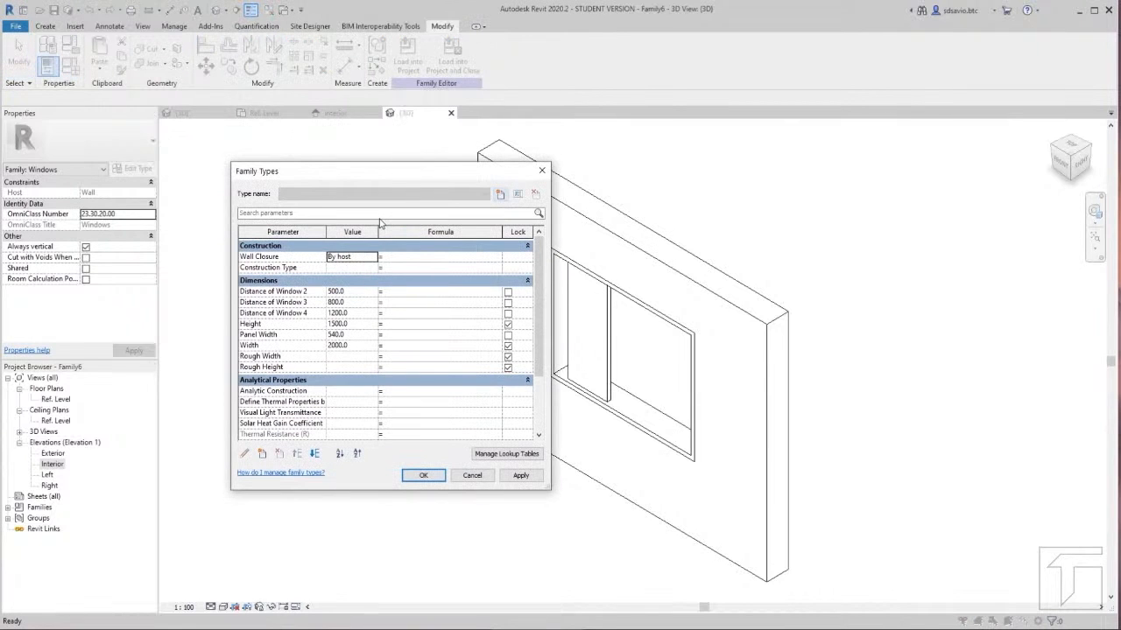
{"action": "left_click_drag", "start_coordinate": [400, 174], "coordinate": [375, 174]}
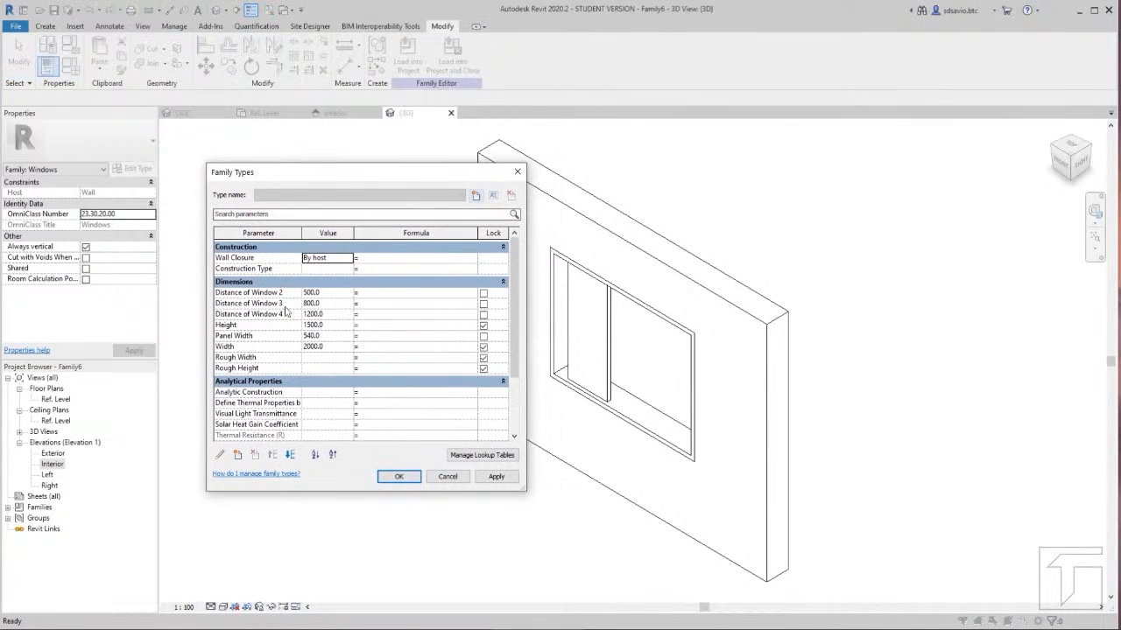
{"action": "left_click", "coordinate": [328, 314]}
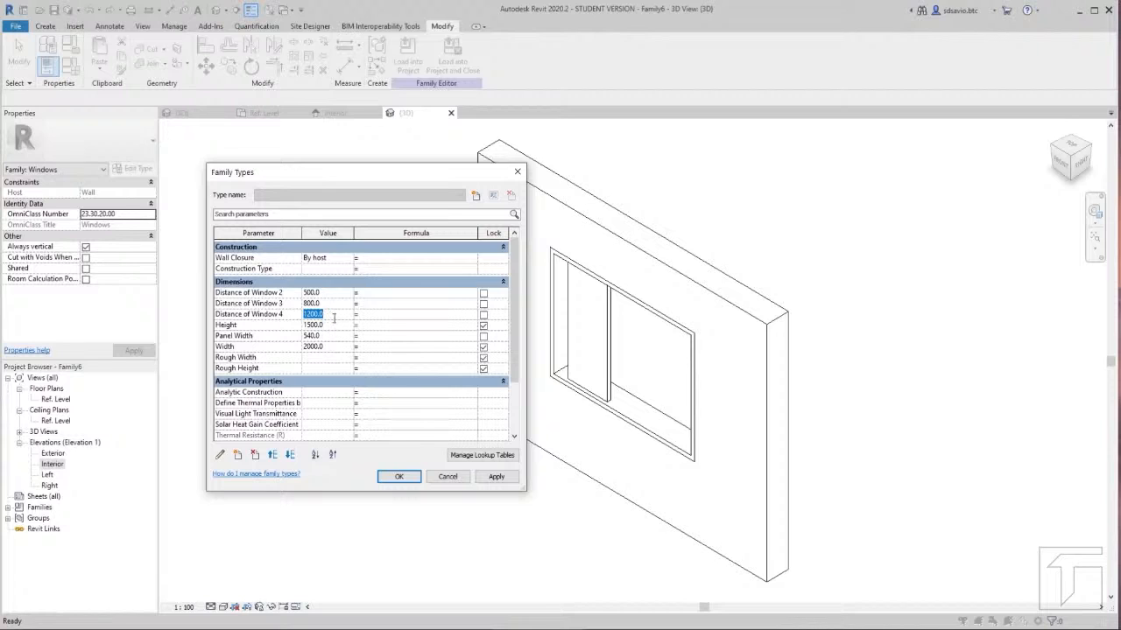
{"action": "type", "text": "900"}
{"action": "left_click", "coordinate": [496, 476]}
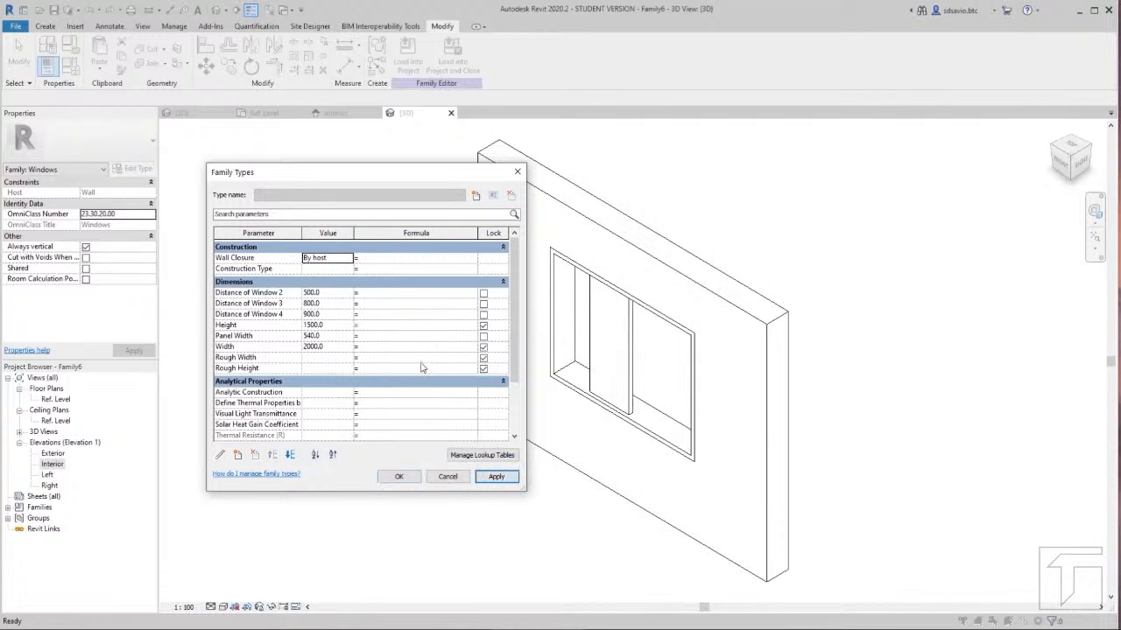
Step: Restore the Distance of Window 4 parameter to 1200 and close the family types
{"action": "left_click", "coordinate": [328, 314]}
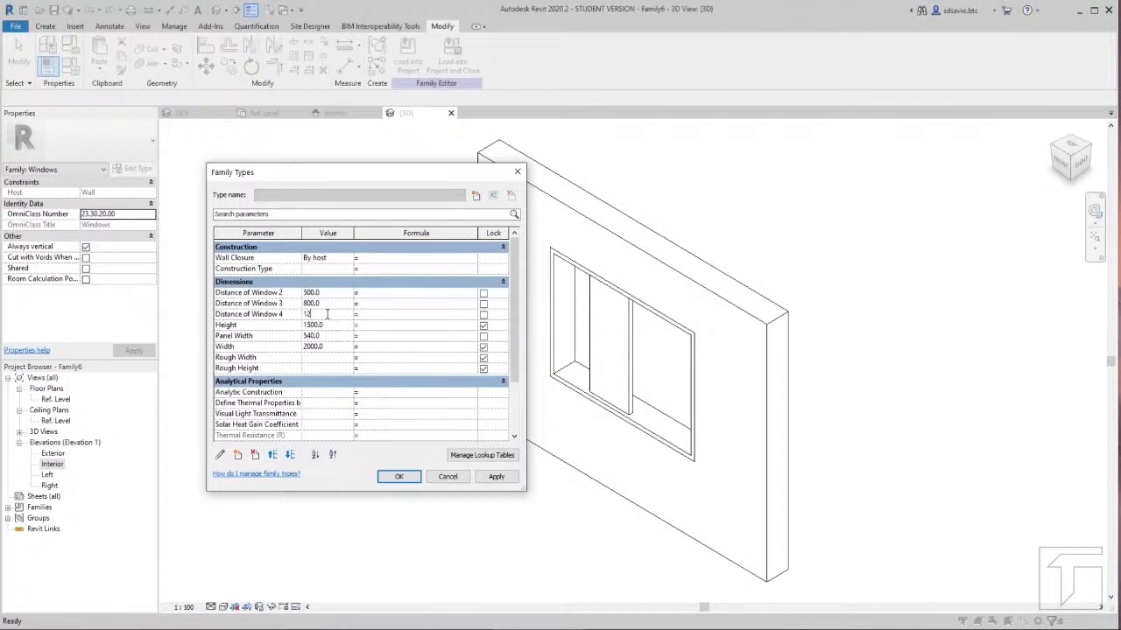
{"action": "left_click", "coordinate": [497, 476]}
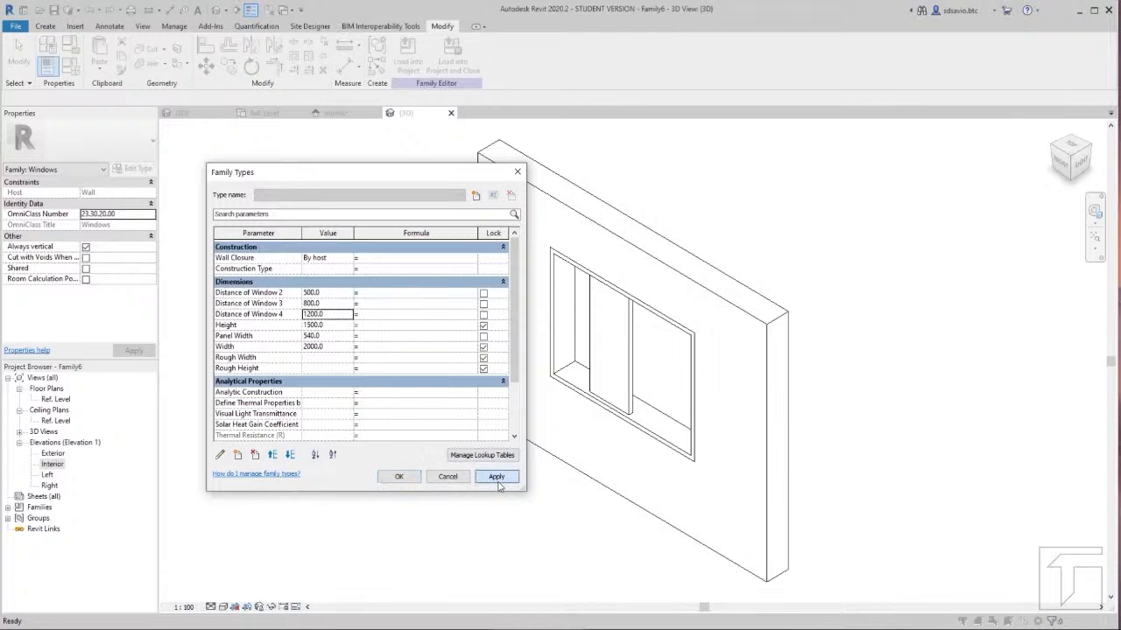
{"action": "left_click", "coordinate": [398, 476]}
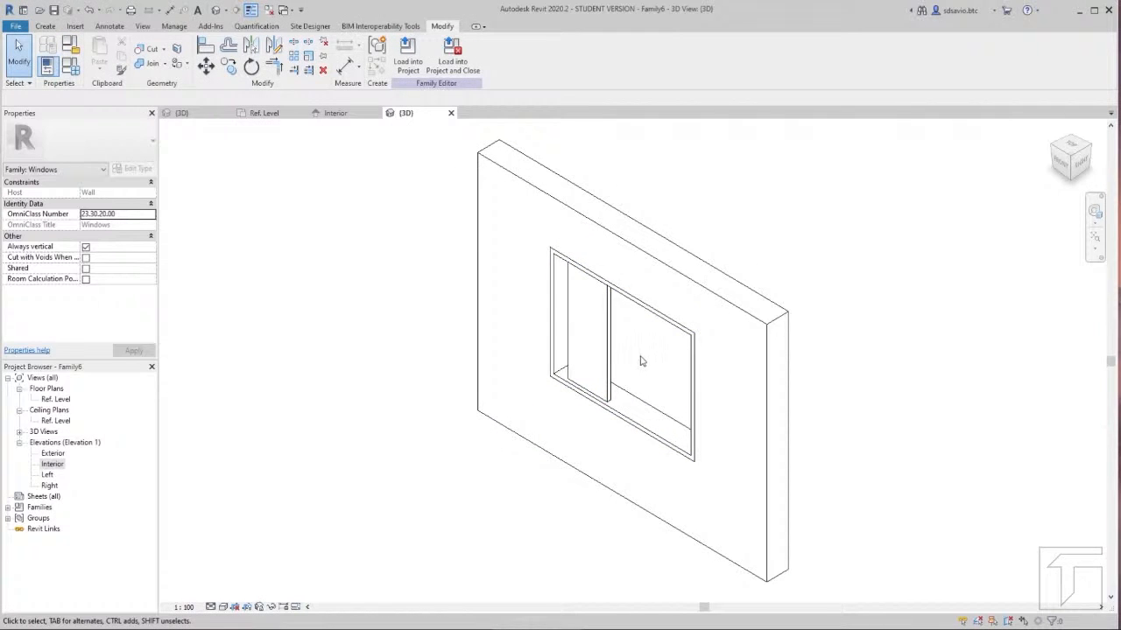
Step: In the Ref. Level plan, start an extrusion with a rectangle about 360 by 60 mm below the wall centreline, its end locked to the Distance of Window 3 plane
{"action": "left_click", "coordinate": [264, 113]}
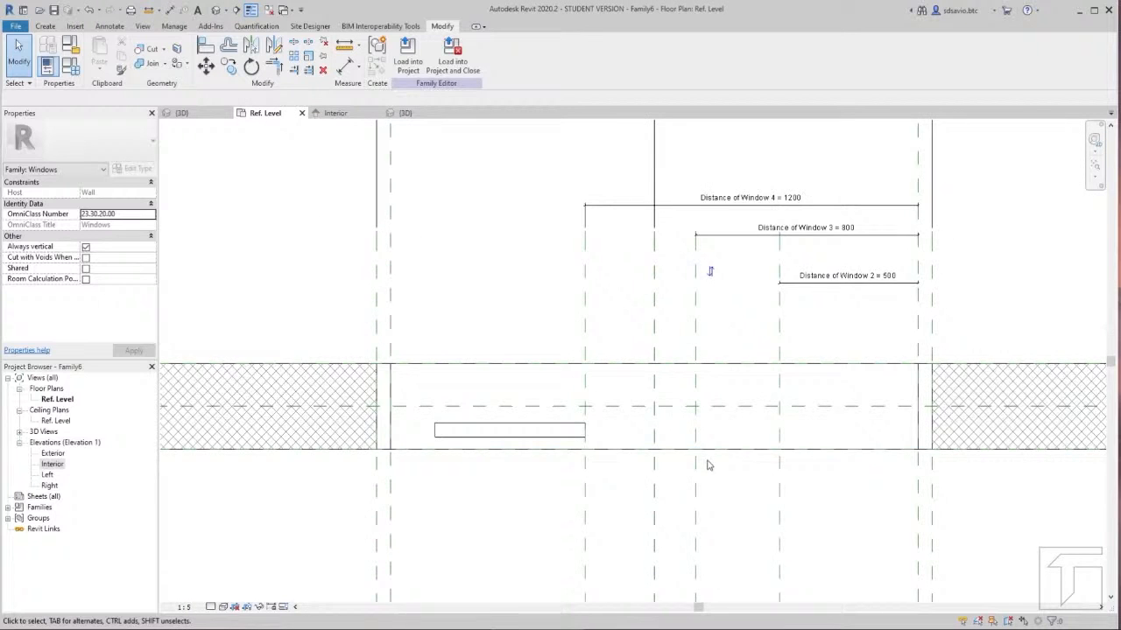
{"action": "scroll", "coordinate": [710, 466], "scroll_direction": "up", "scroll_amount": 3}
{"action": "scroll", "coordinate": [668, 296], "scroll_direction": "down", "scroll_amount": 1}
{"action": "middle_click_drag", "start_coordinate": [674, 314], "coordinate": [670, 342]}
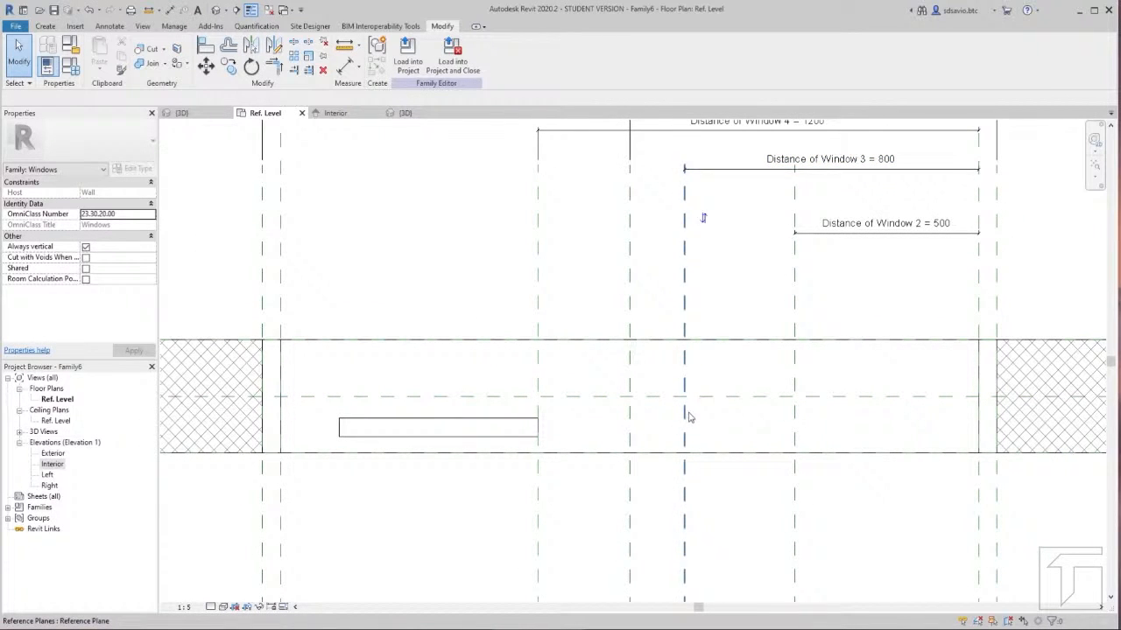
{"action": "left_click", "coordinate": [45, 25]}
{"action": "left_click", "coordinate": [101, 54]}
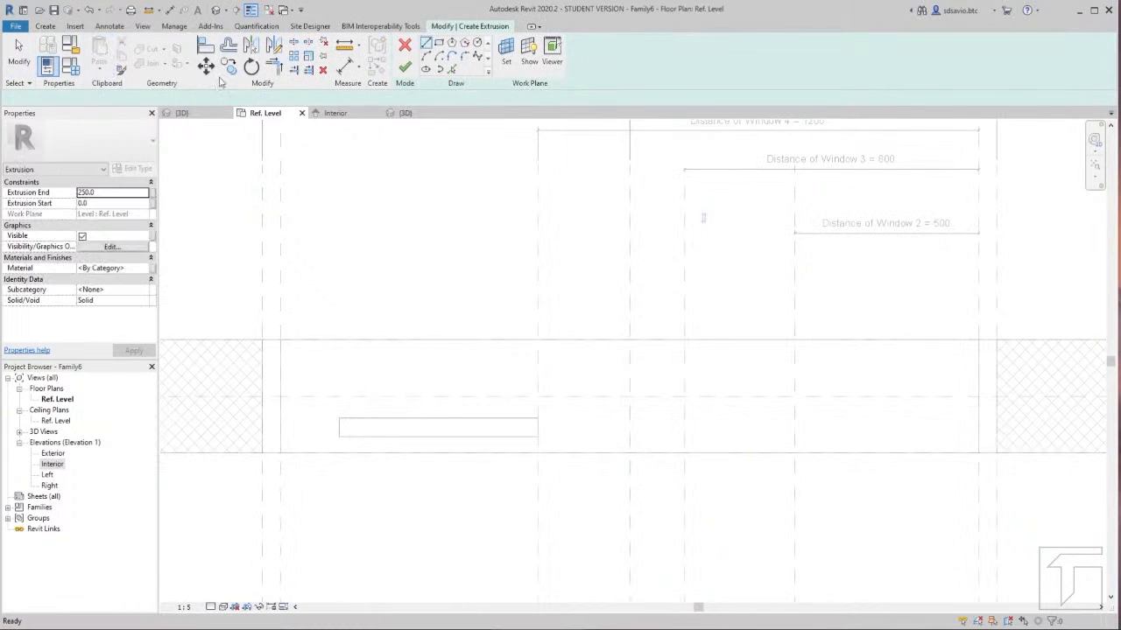
{"action": "left_click", "coordinate": [439, 43]}
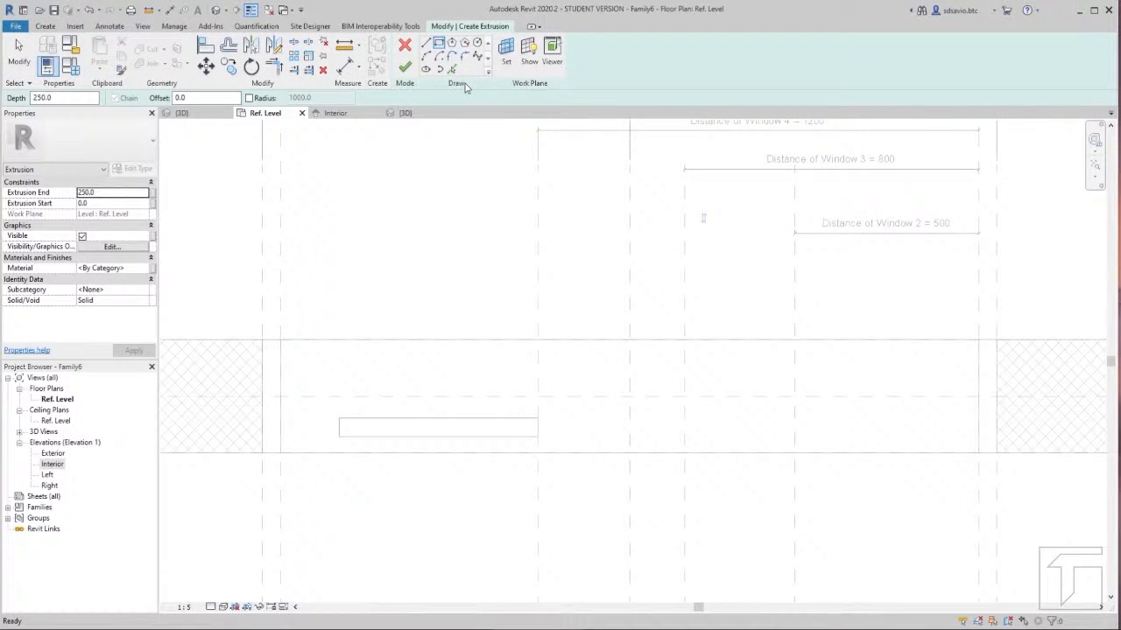
{"action": "left_click", "coordinate": [684, 397]}
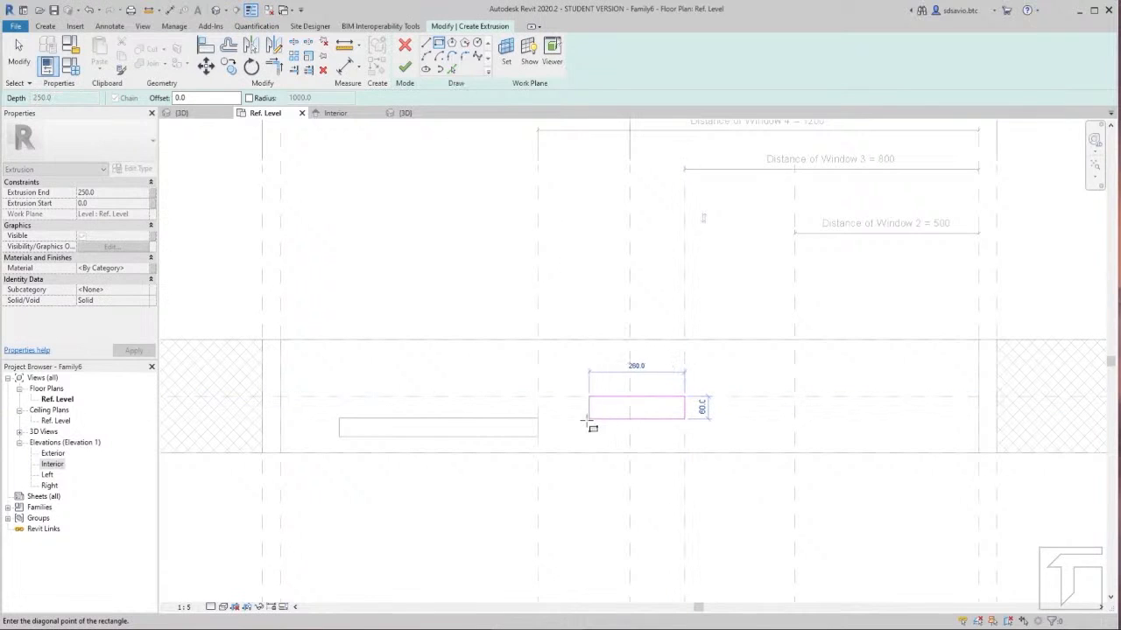
{"action": "left_click", "coordinate": [554, 420]}
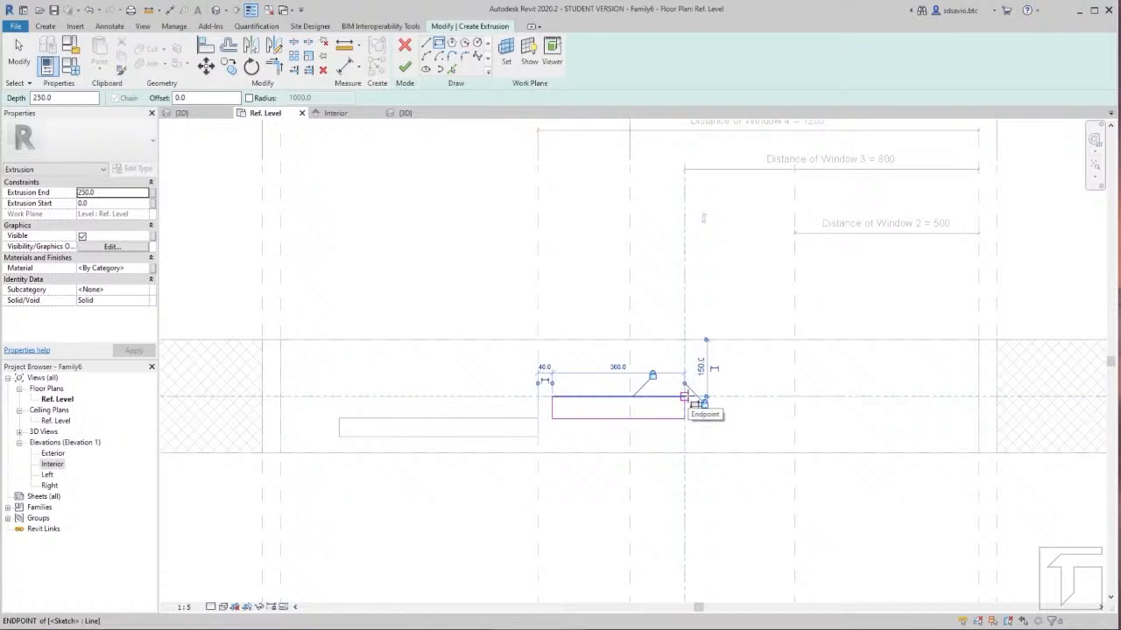
{"action": "left_click", "coordinate": [694, 401]}
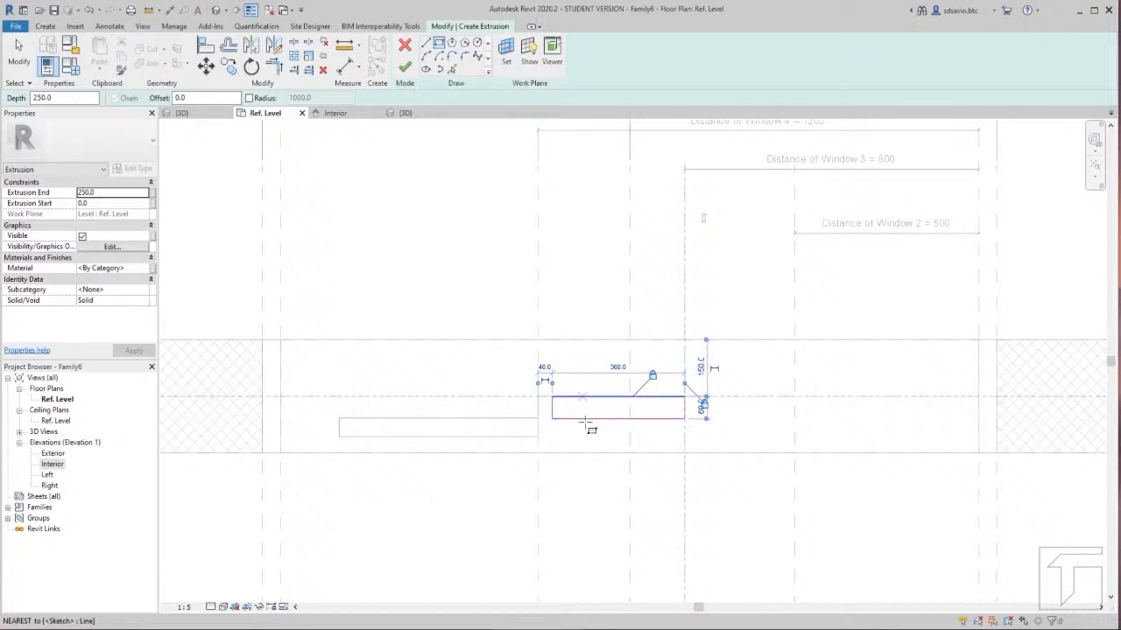
Step: Dimension the new rectangle's thickness between its long edges and set it to 50 mm by moving the lower edge
{"action": "key", "text": "d"}
{"action": "key", "text": "i"}
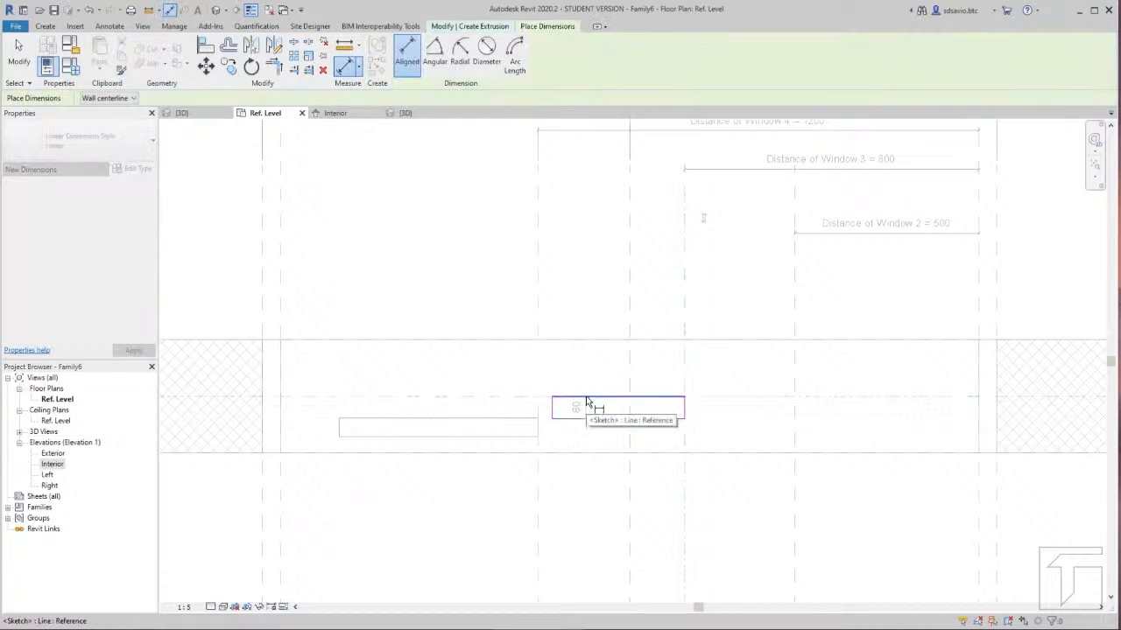
{"action": "left_click", "coordinate": [575, 375]}
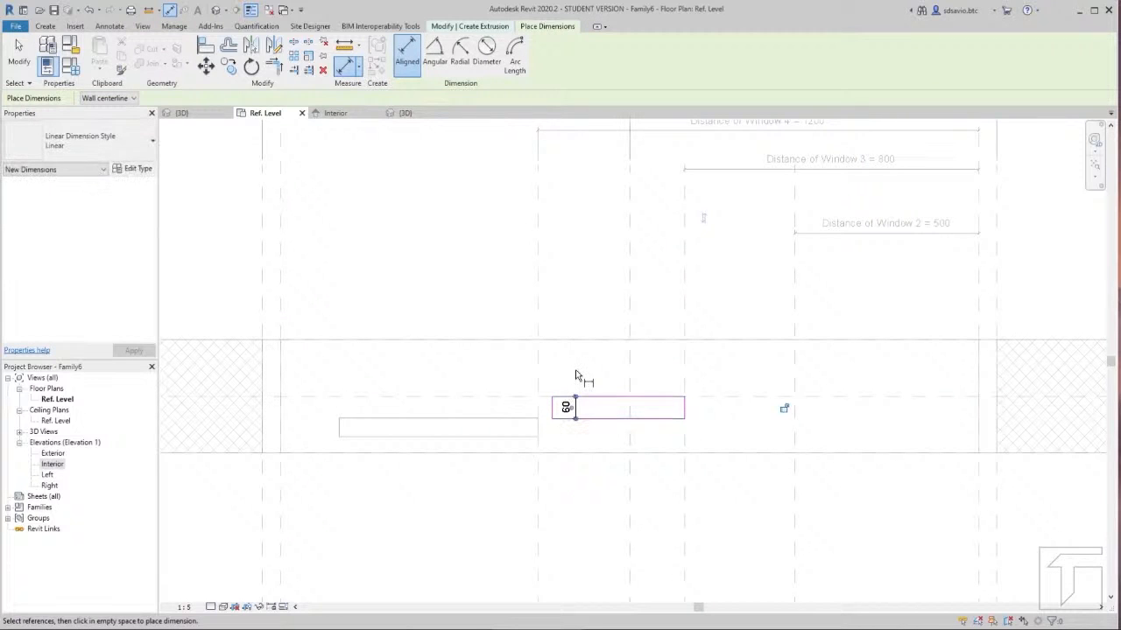
{"action": "key", "text": "Escape"}
{"action": "key", "text": "Escape"}
{"action": "left_click", "coordinate": [571, 418]}
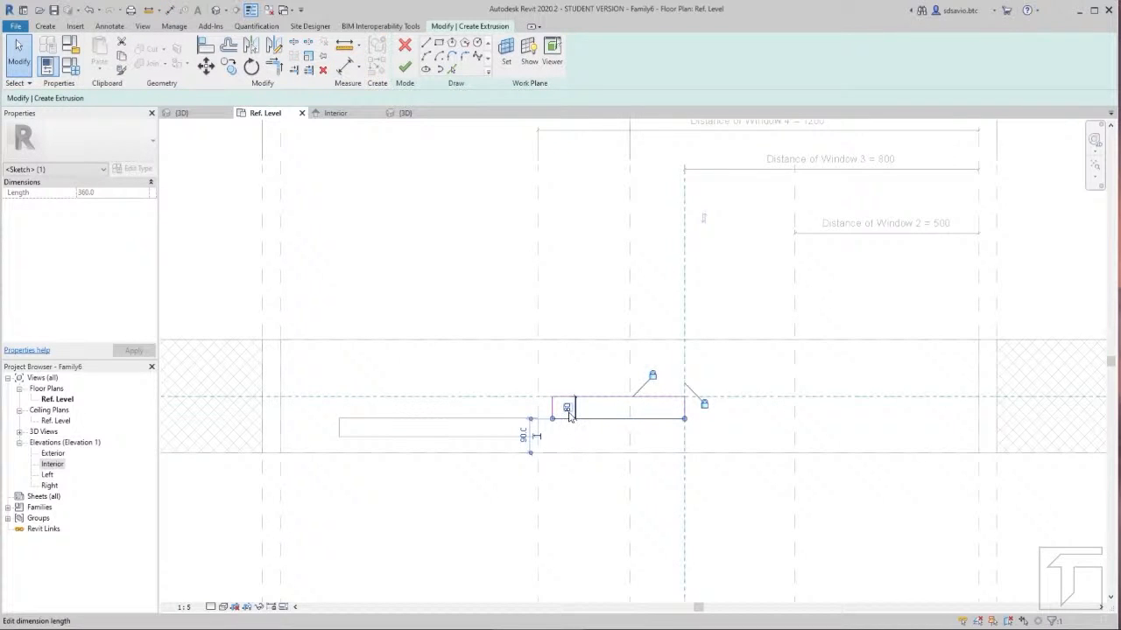
{"action": "left_click", "coordinate": [568, 411]}
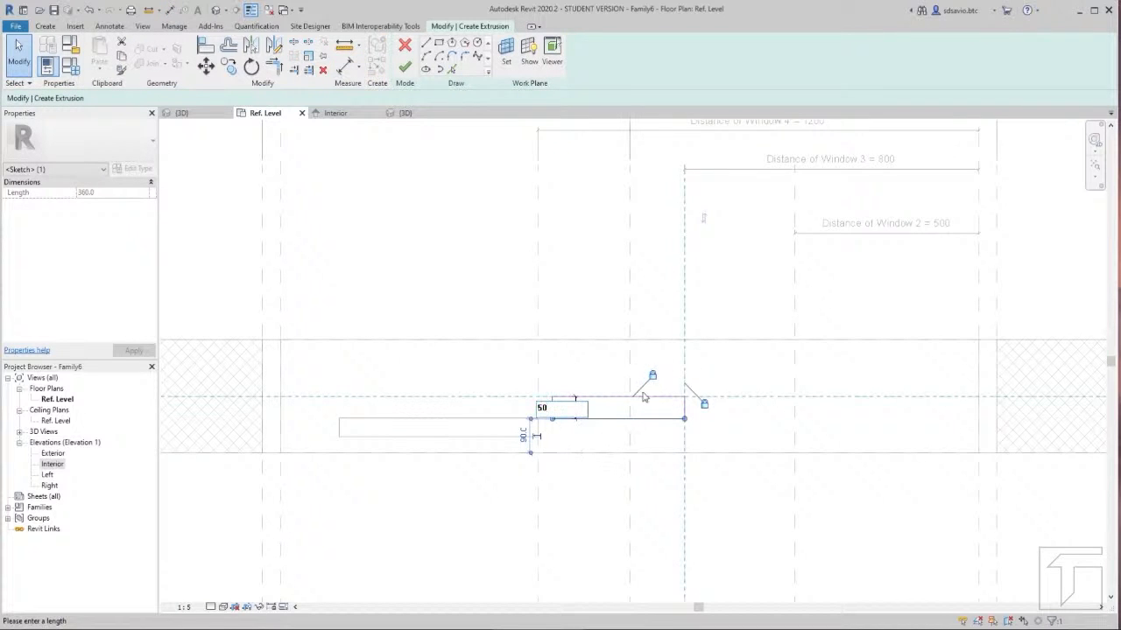
{"action": "key", "text": "Return"}
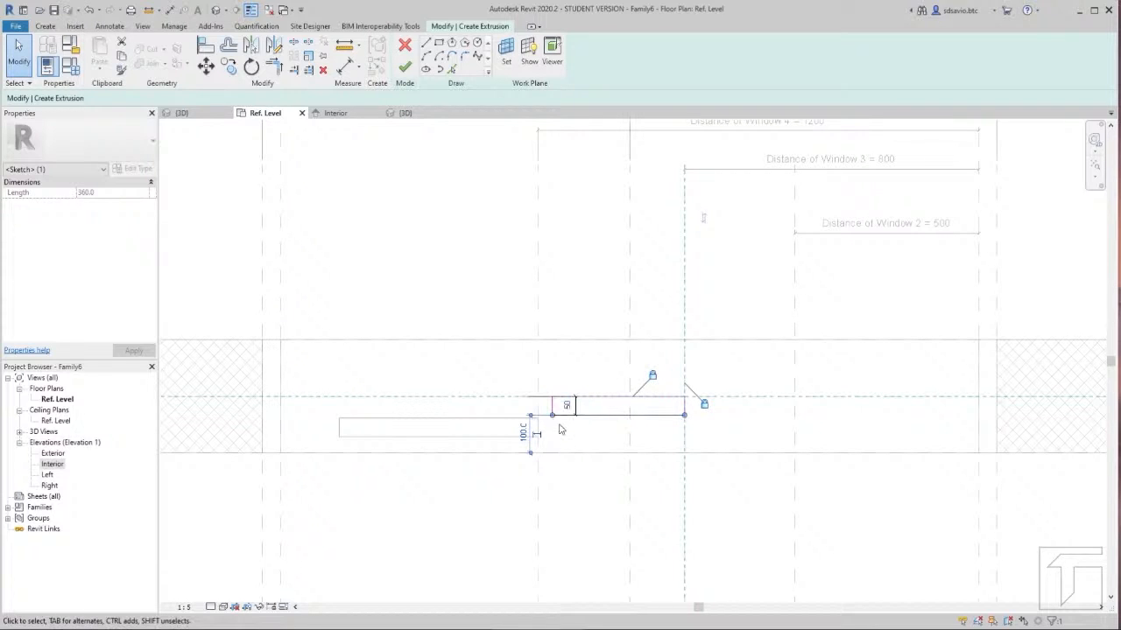
Step: Dimension the new rectangle's length between its two short edges, placing the dimension above it
{"action": "left_click", "coordinate": [346, 65]}
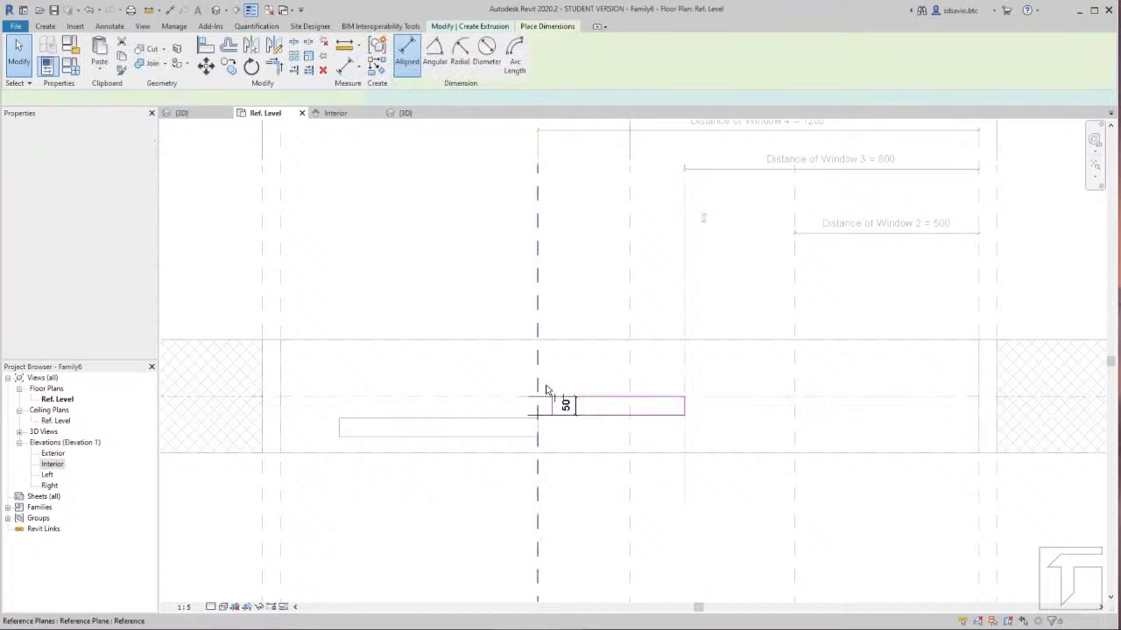
{"action": "left_click", "coordinate": [685, 408]}
{"action": "left_click", "coordinate": [664, 372]}
{"action": "key", "text": "Escape"}
{"action": "key", "text": "Escape"}
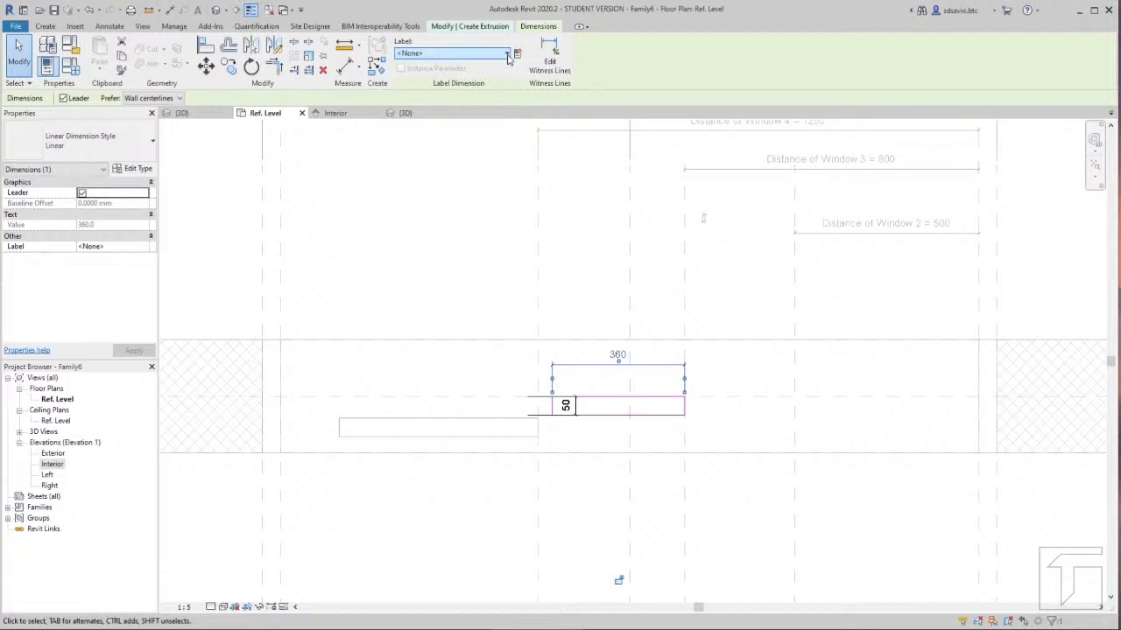
Step: Assign the Panel Width parameter to the new rectangle's length dimension and finish the extrusion
{"action": "left_click", "coordinate": [504, 53]}
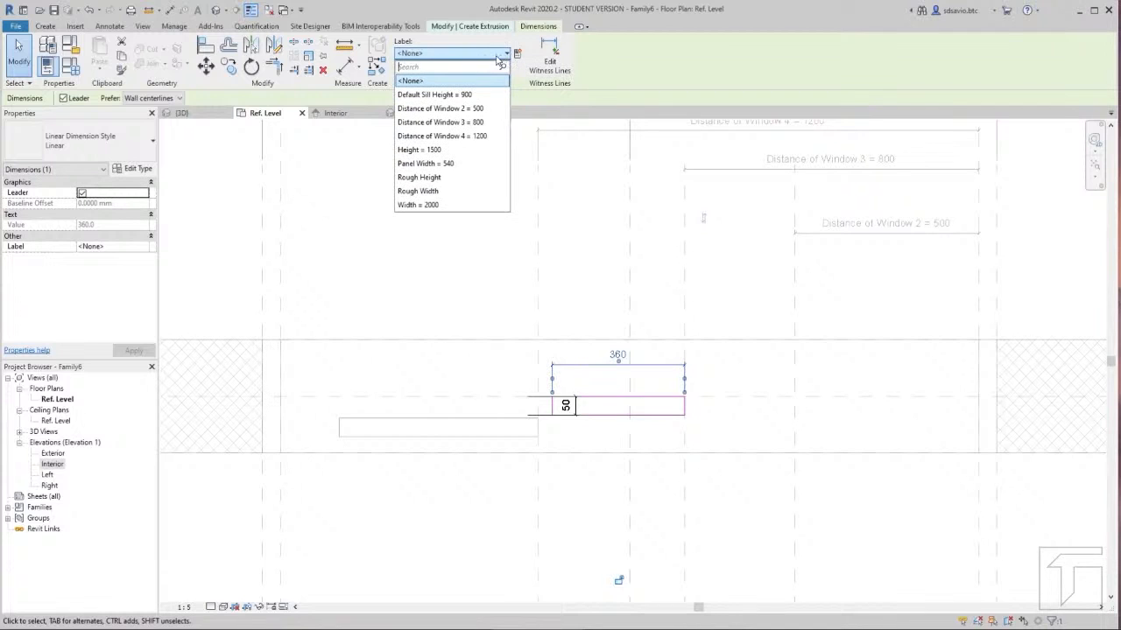
{"action": "left_click", "coordinate": [427, 164]}
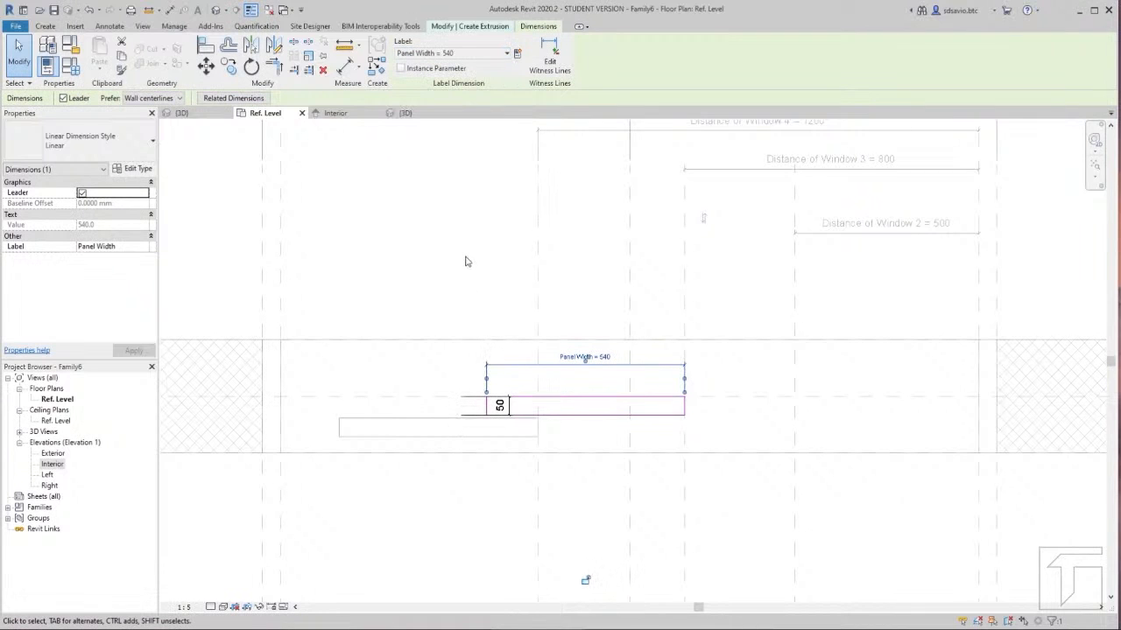
{"action": "left_click", "coordinate": [437, 272]}
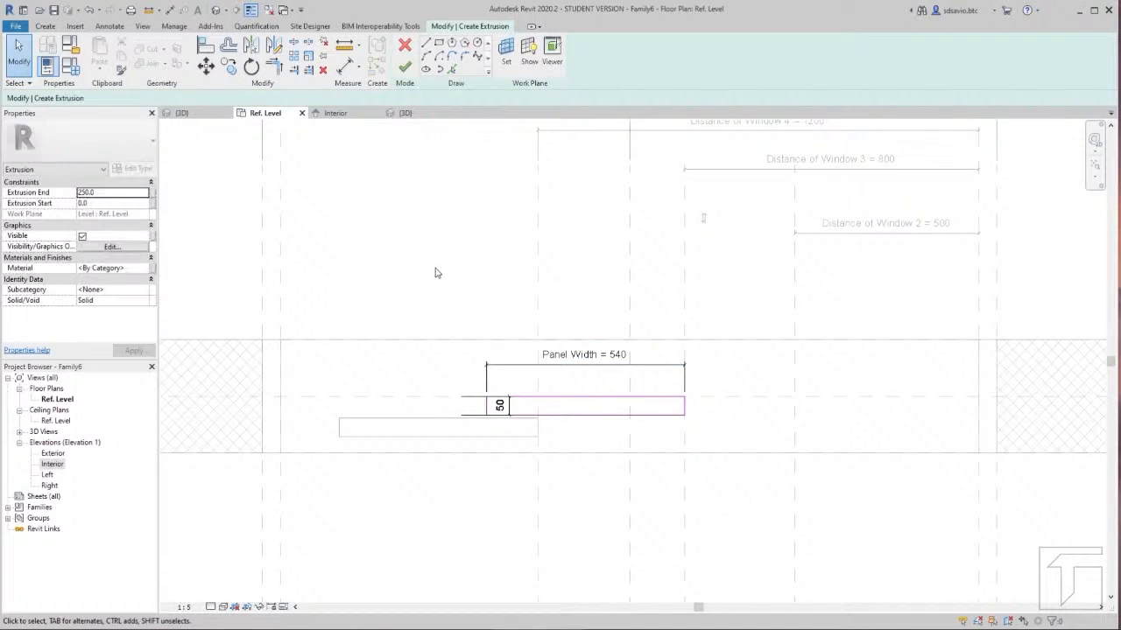
{"action": "left_click", "coordinate": [404, 67]}
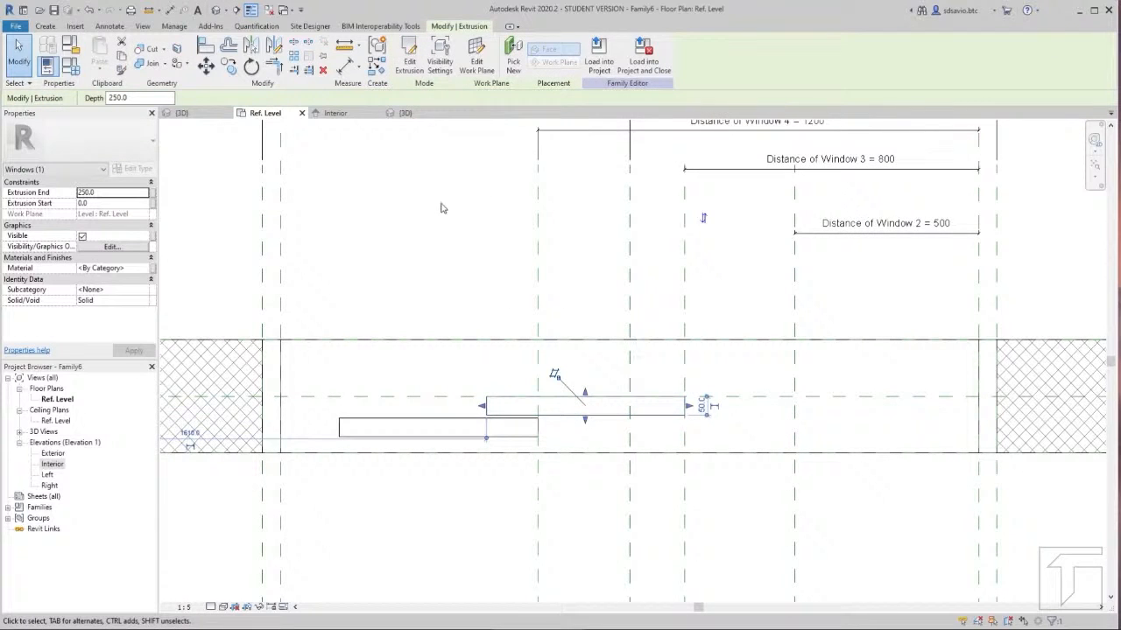
Step: In the Interior elevation, stretch the new panel vertically to the frame's inner edges, from 950 to 2350 mm
{"action": "left_click", "coordinate": [338, 113]}
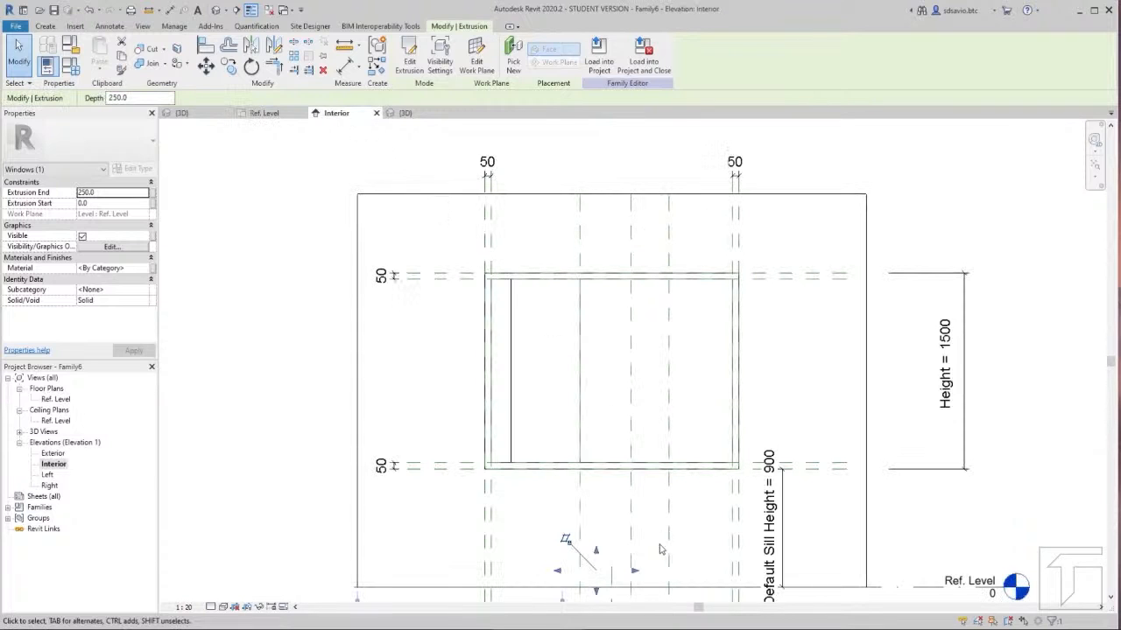
{"action": "left_click_drag", "start_coordinate": [596, 550], "coordinate": [598, 278]}
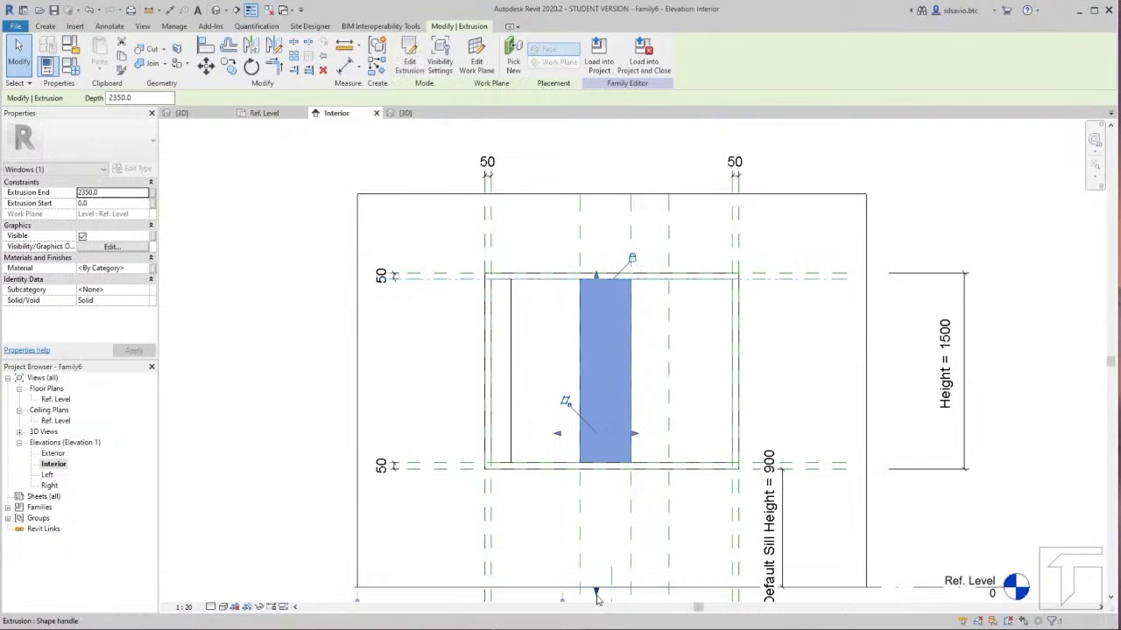
{"action": "left_click_drag", "start_coordinate": [596, 598], "coordinate": [604, 464]}
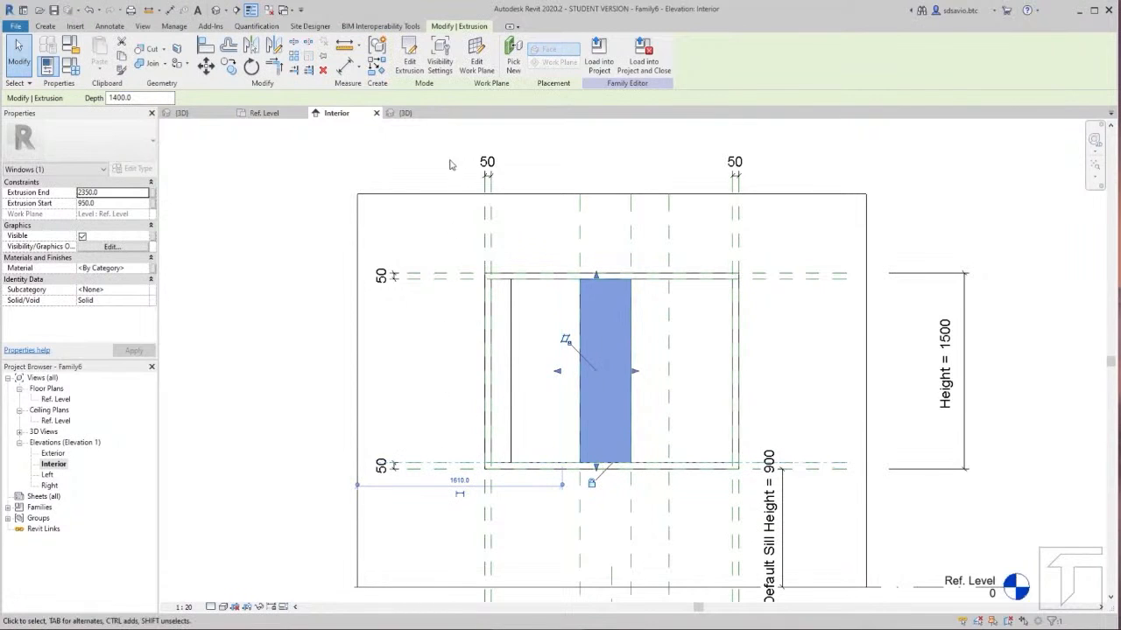
Step: In the 3D view, test the second panel by applying a Distance of Window 3 value of 600 in the family types
{"action": "left_click", "coordinate": [390, 113]}
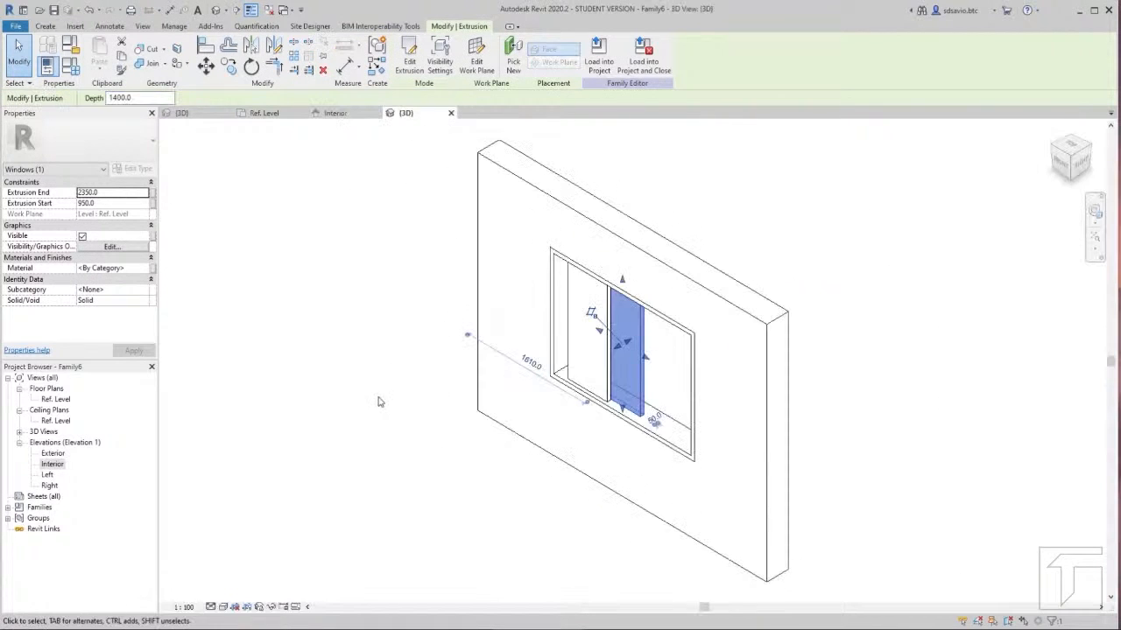
{"action": "left_click", "coordinate": [379, 402]}
{"action": "left_click", "coordinate": [71, 67]}
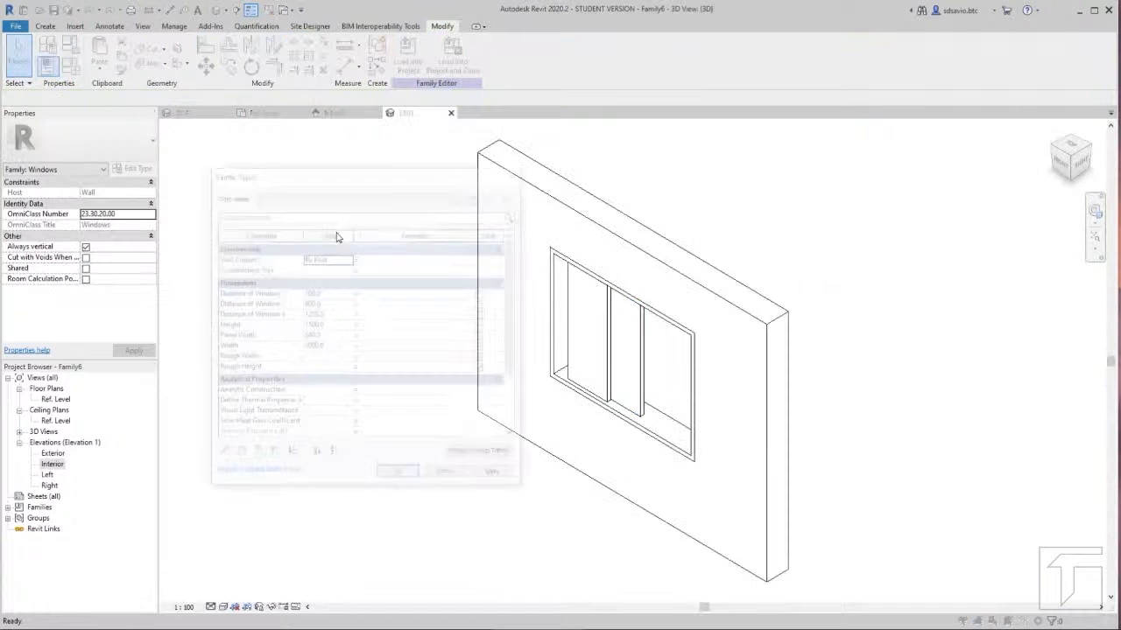
{"action": "left_click", "coordinate": [333, 303]}
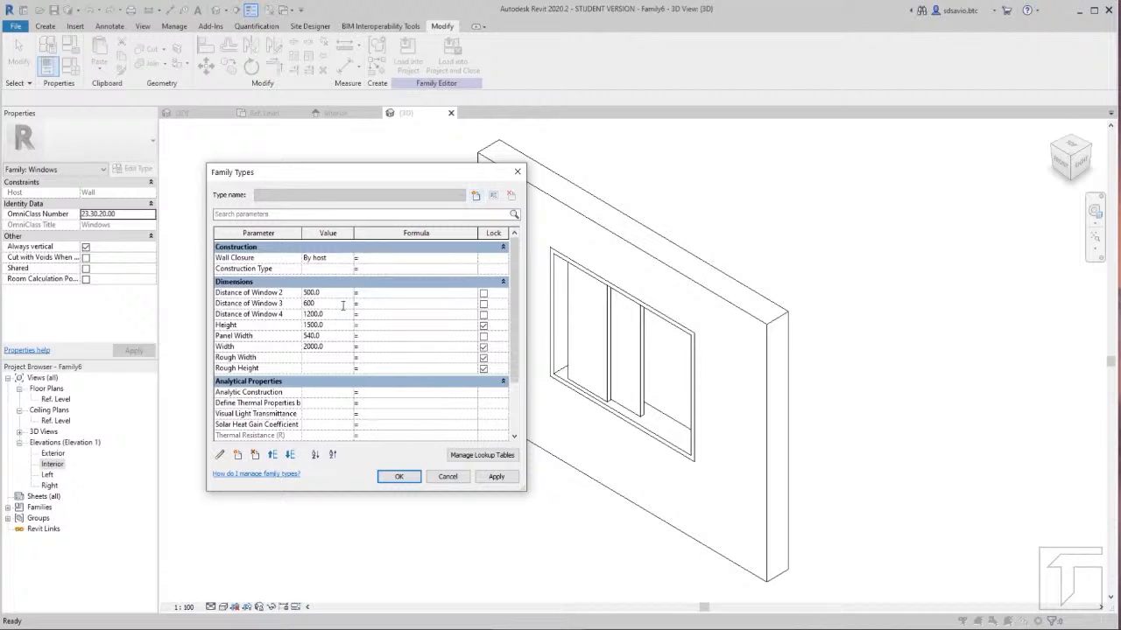
{"action": "left_click", "coordinate": [496, 476]}
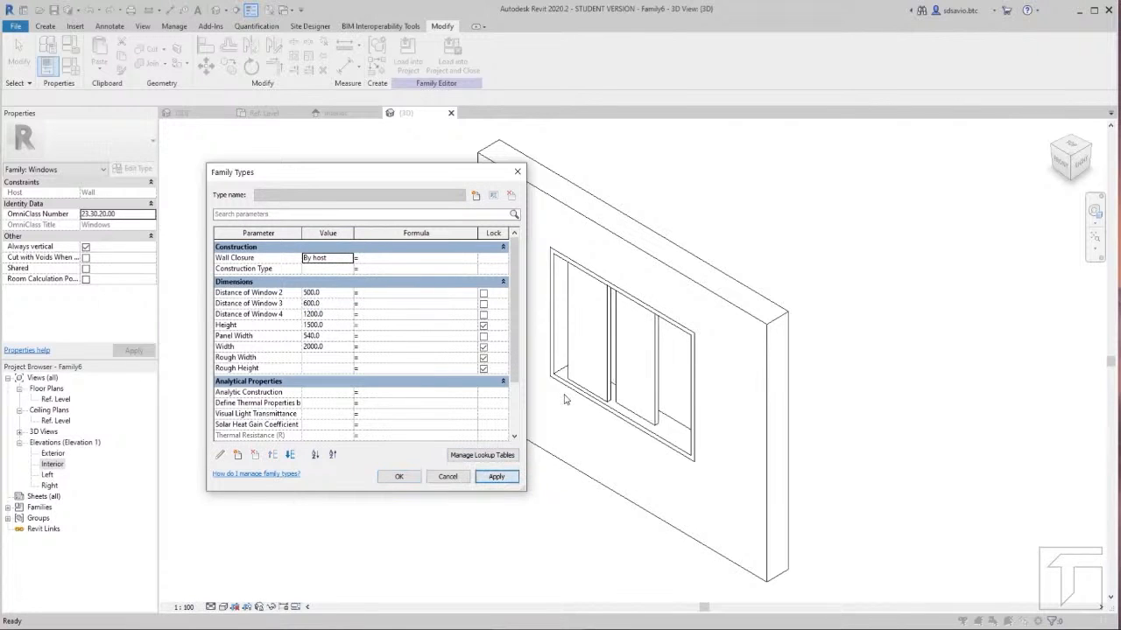
Step: Restore the Distance of Window 3 parameter to 800 and close the family types
{"action": "left_click", "coordinate": [329, 304]}
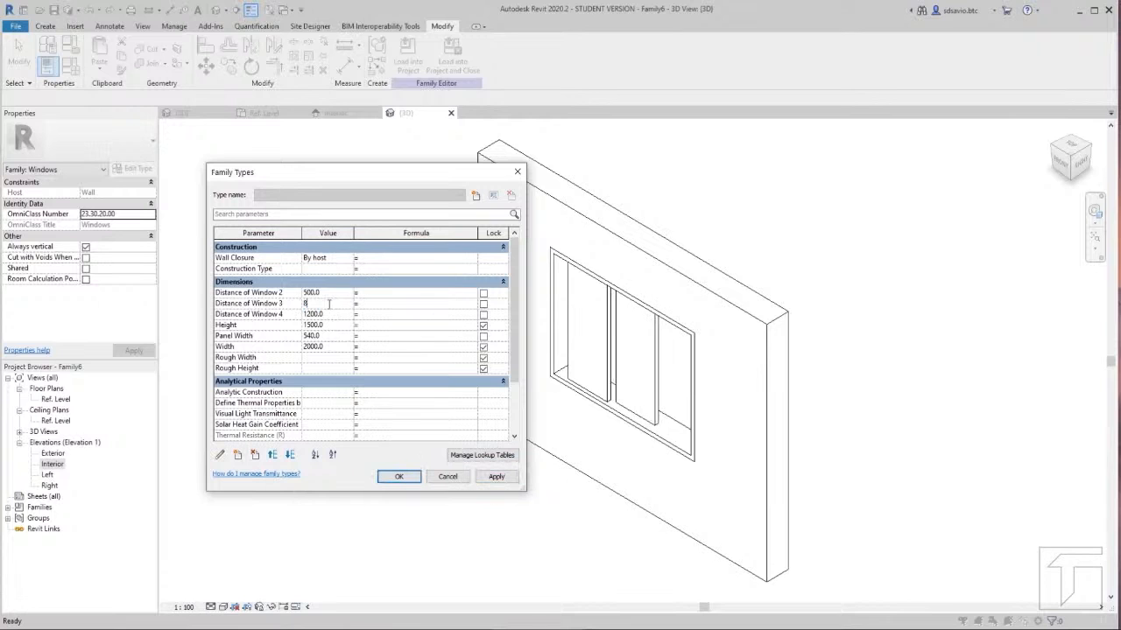
{"action": "type", "text": "800"}
{"action": "left_click", "coordinate": [496, 476]}
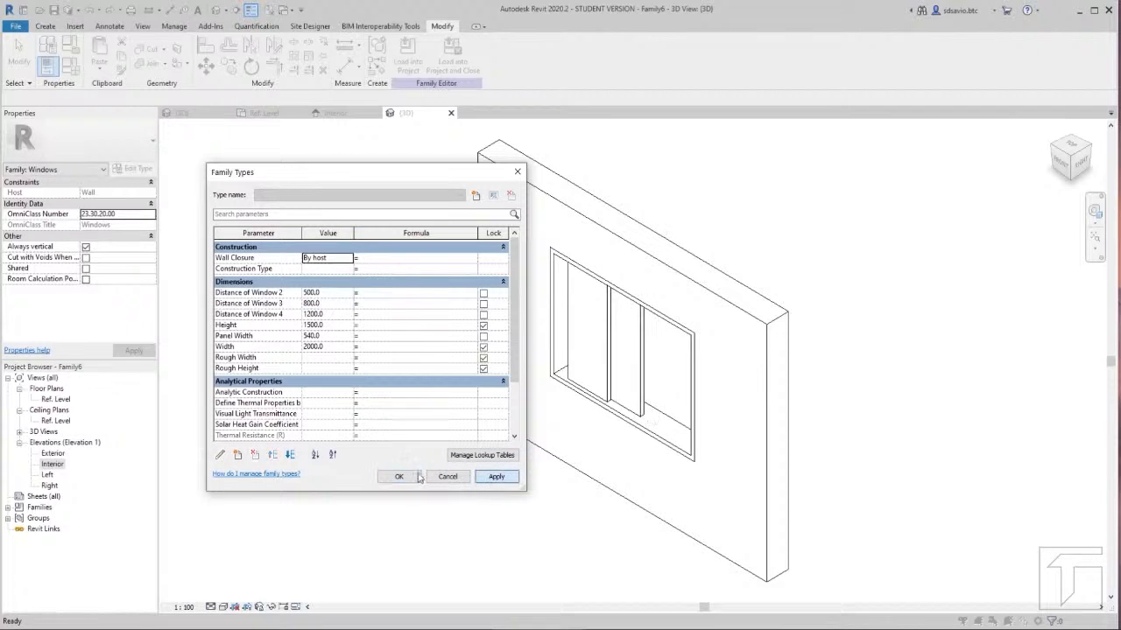
{"action": "left_click", "coordinate": [398, 476]}
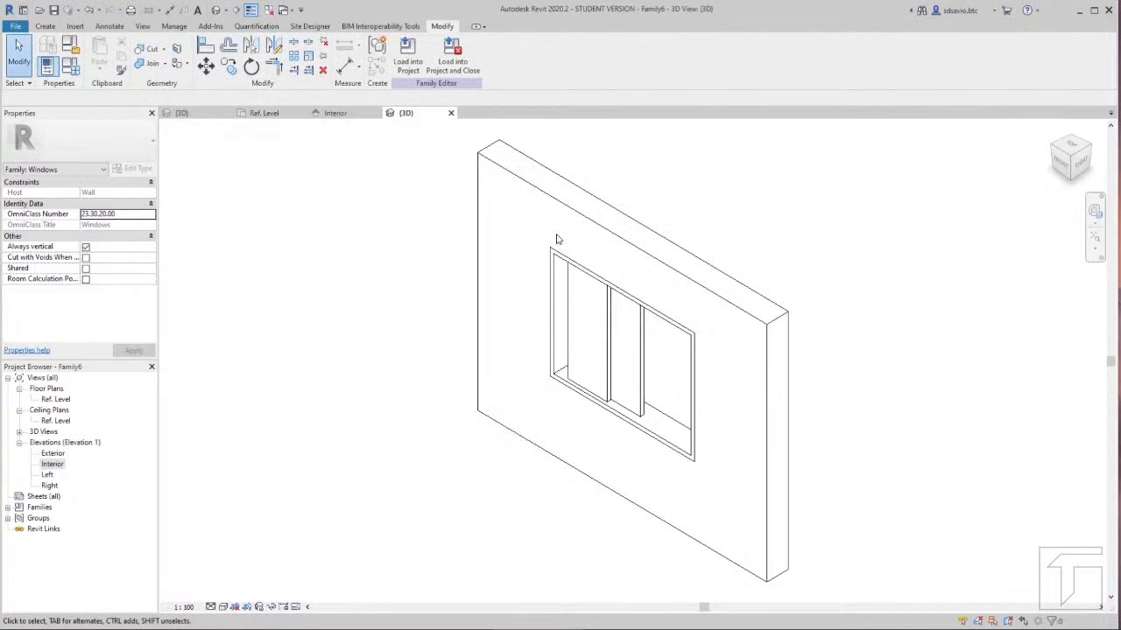
Step: Test the panels in a thinner wall by changing the host wall's type to Generic - 200mm
{"action": "left_click", "coordinate": [514, 175]}
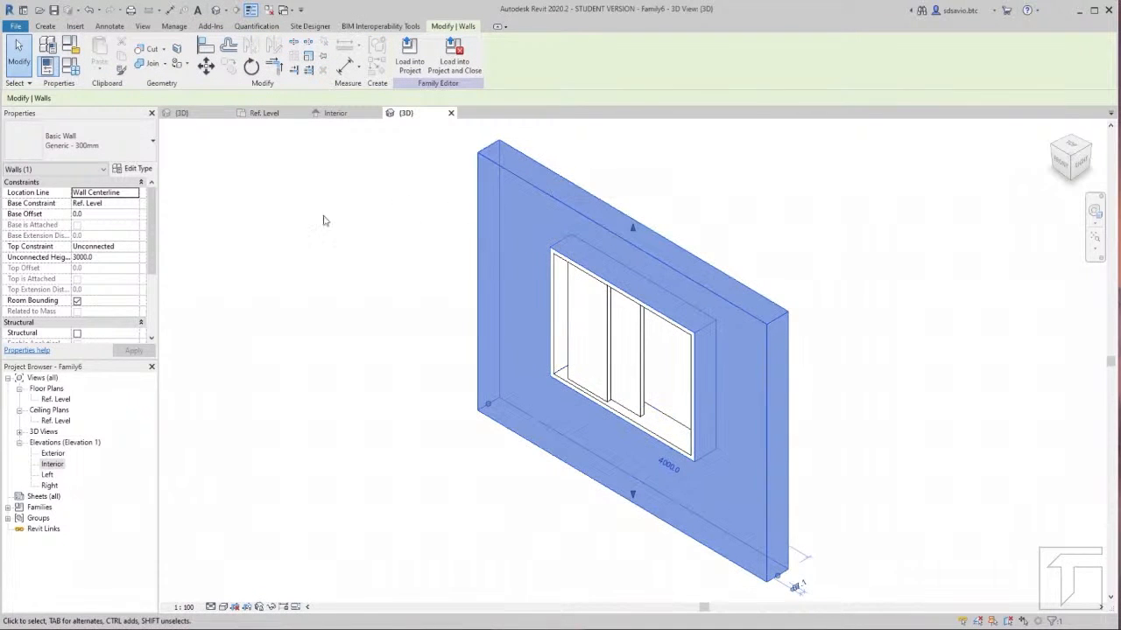
{"action": "left_click", "coordinate": [103, 148]}
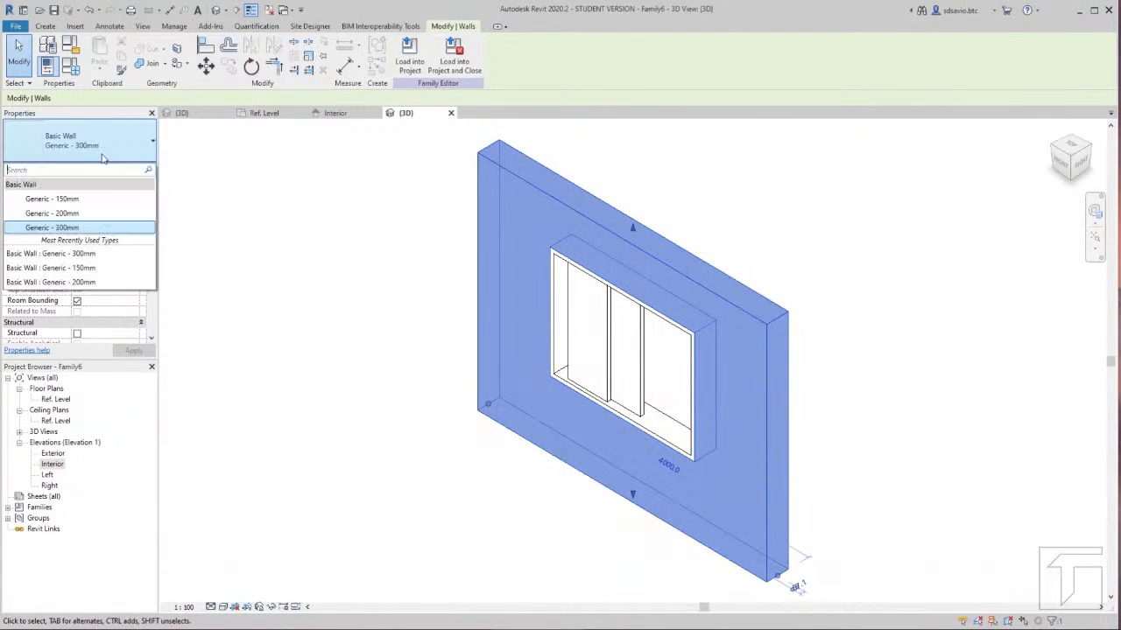
{"action": "left_click", "coordinate": [85, 217]}
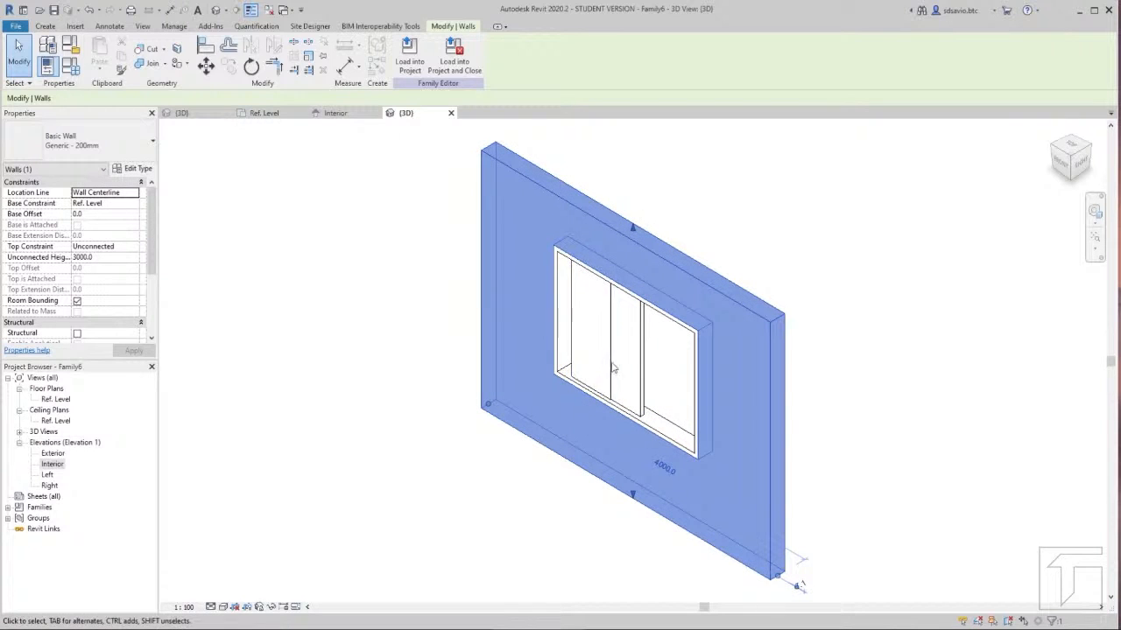
Step: Check the panels in the Ref. Level plan and return the wall to type Generic - 300mm
{"action": "left_click", "coordinate": [263, 113]}
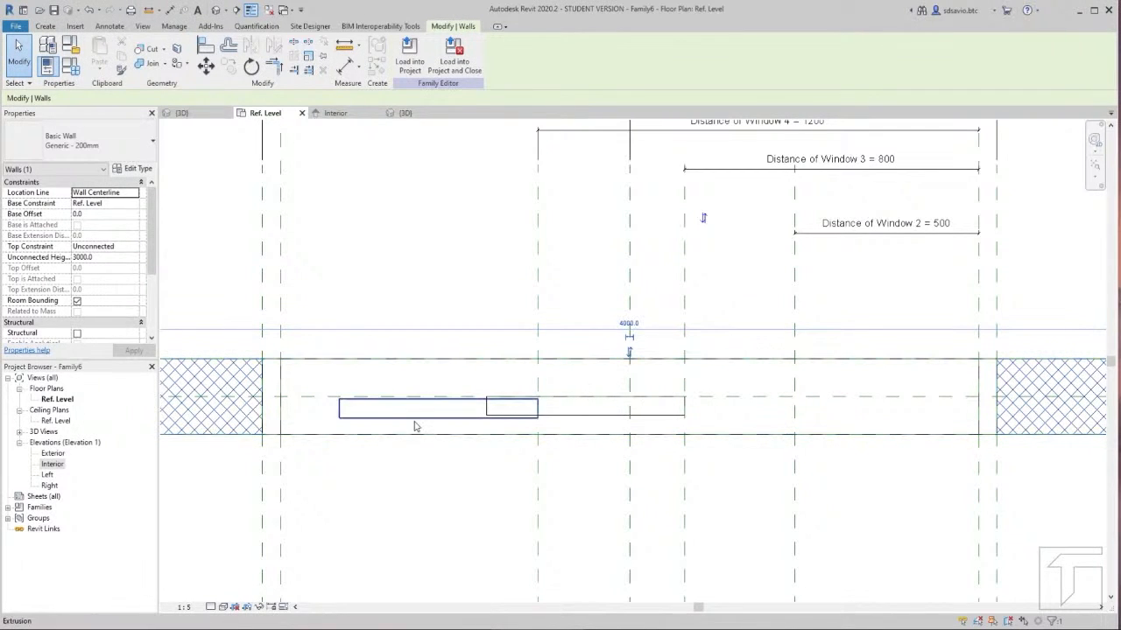
{"action": "left_click", "coordinate": [118, 145]}
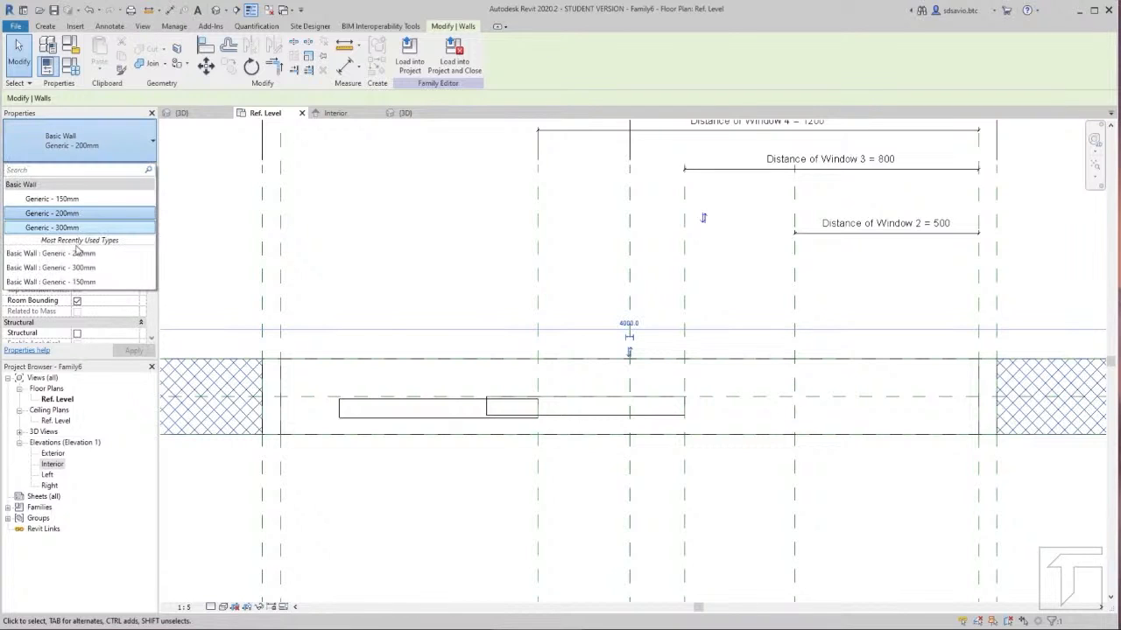
{"action": "left_click", "coordinate": [109, 230]}
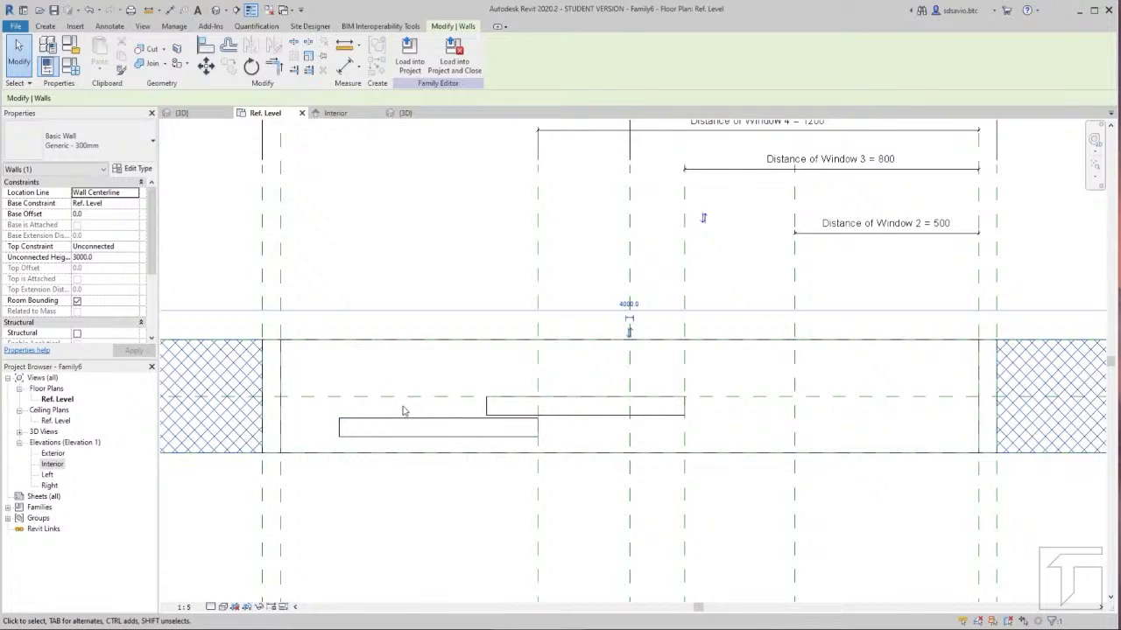
Step: Dimension the distance from the first panel's upper edge to the Center (Front/Back) reference plane
{"action": "left_click", "coordinate": [345, 66]}
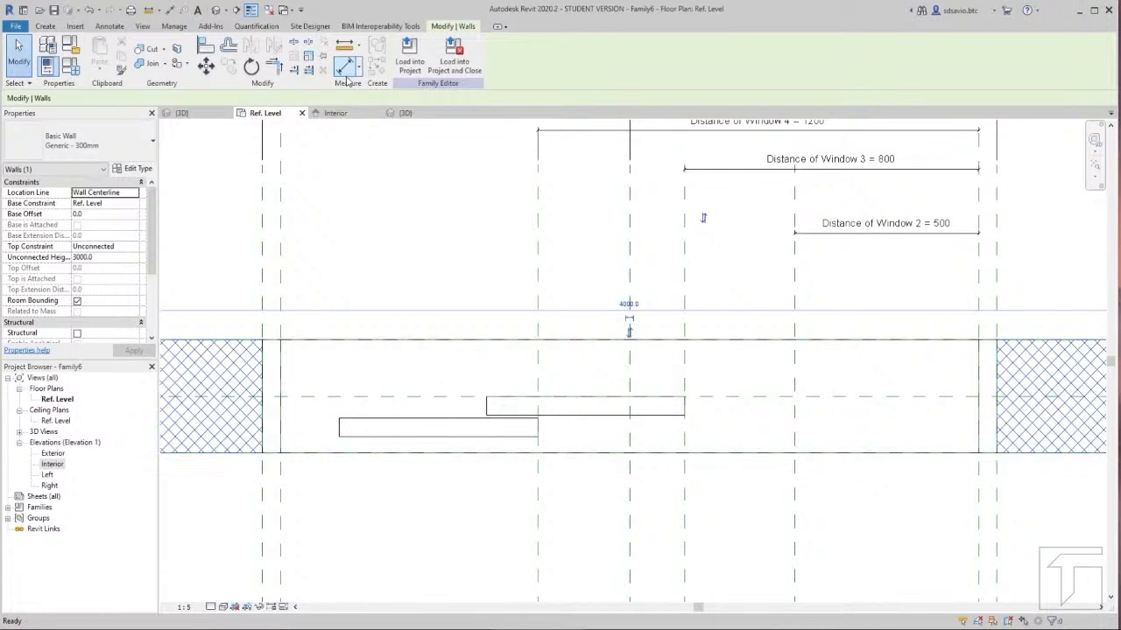
{"action": "left_click", "coordinate": [411, 420]}
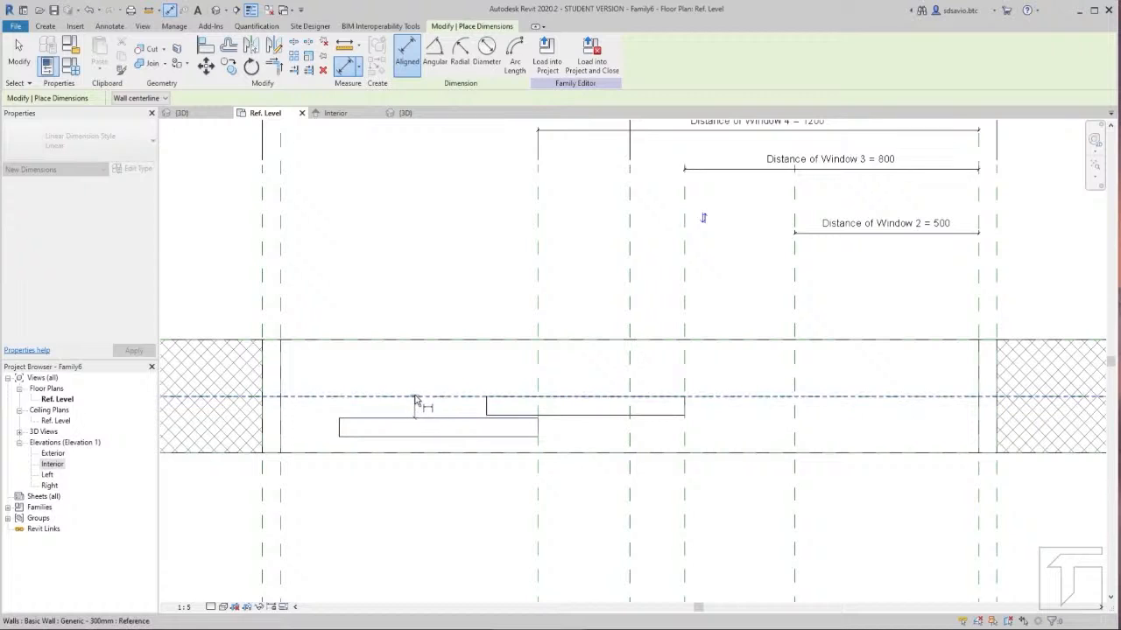
{"action": "key", "text": "Tab"}
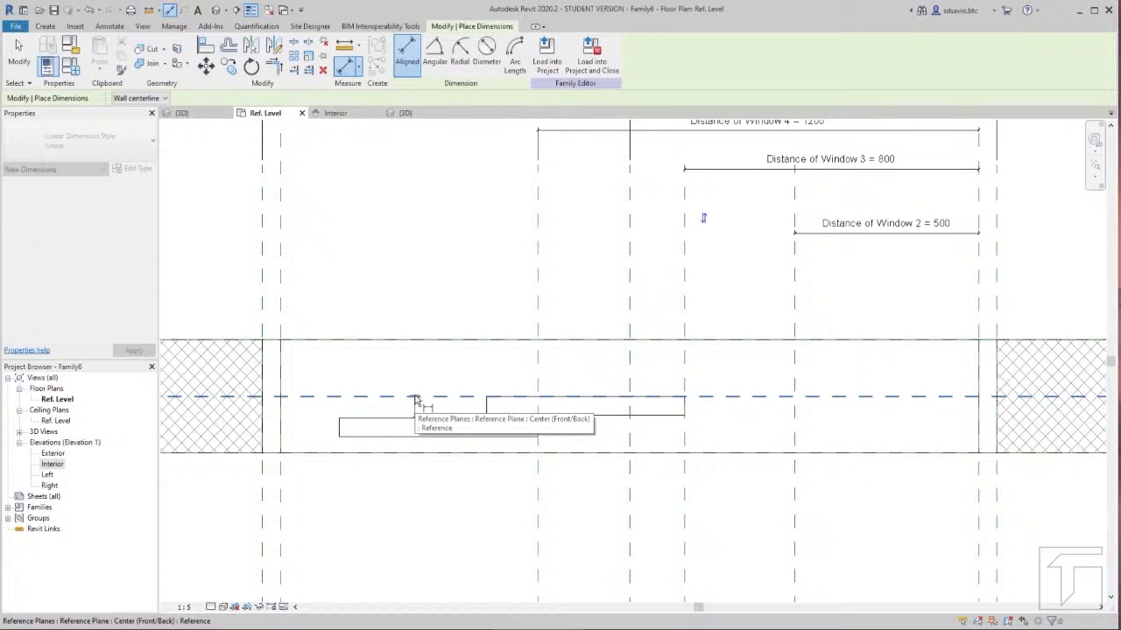
{"action": "left_click", "coordinate": [415, 398]}
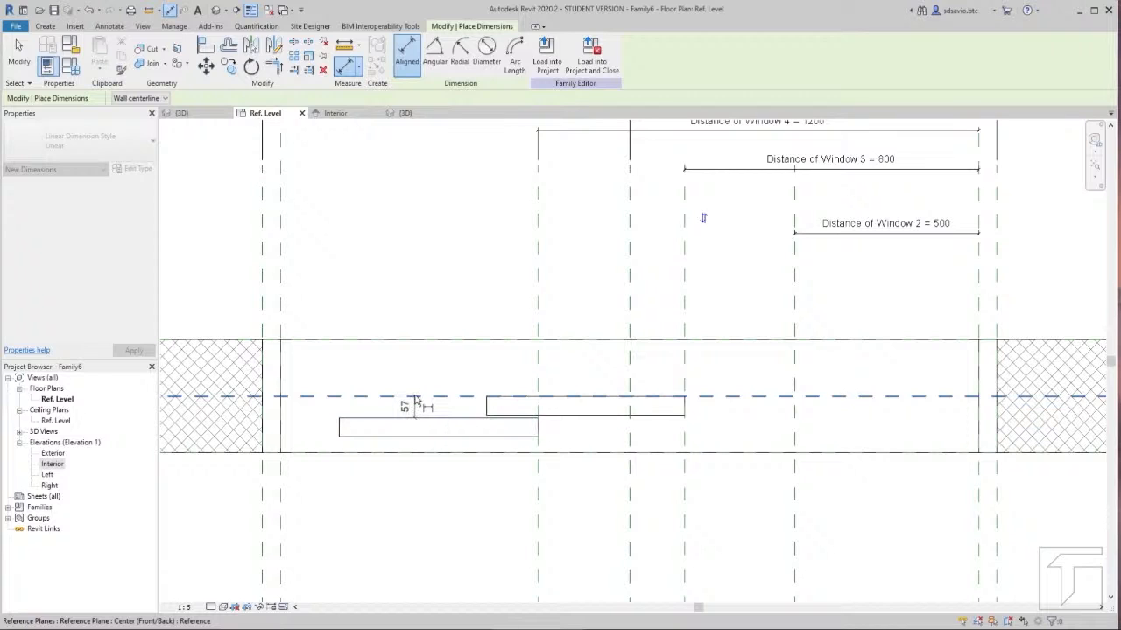
{"action": "left_click", "coordinate": [364, 378]}
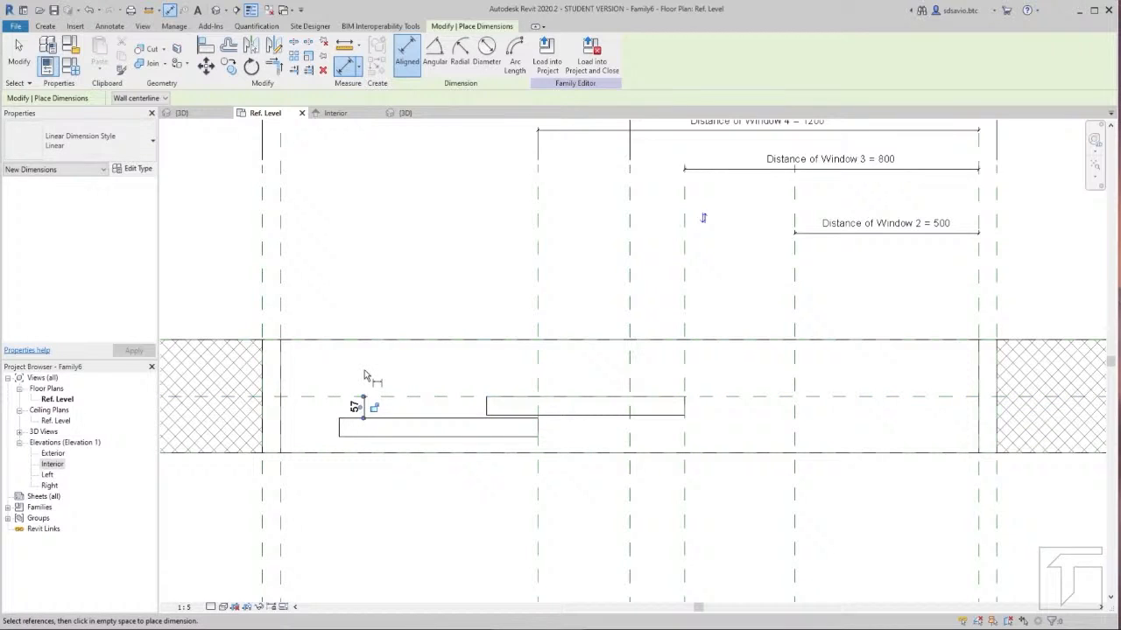
{"action": "left_click", "coordinate": [19, 55]}
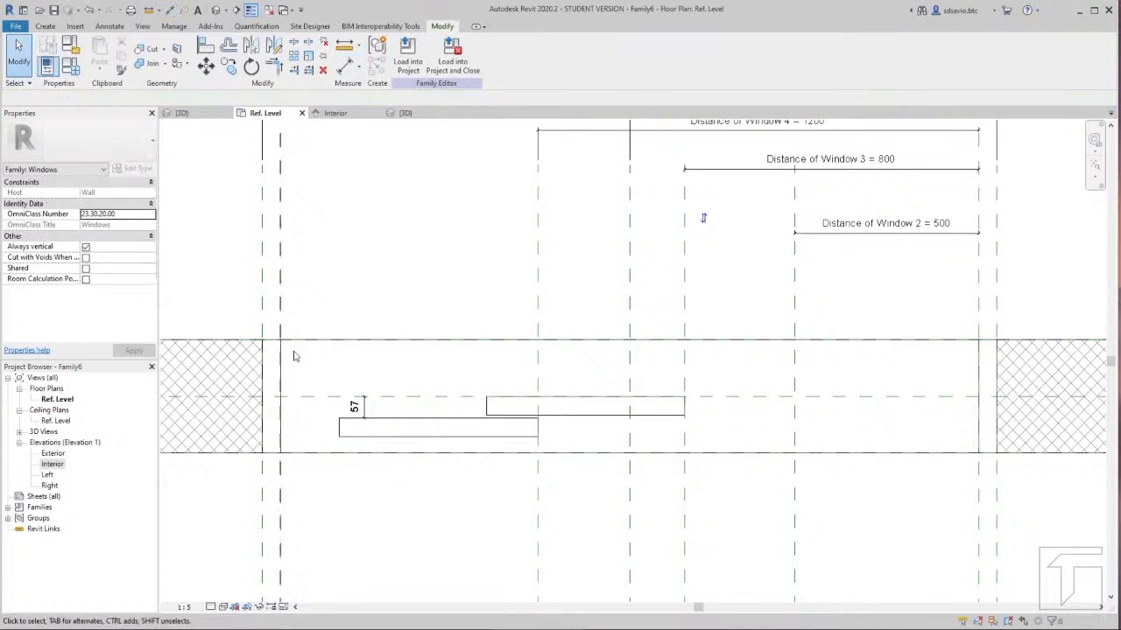
Step: Set the first panel's distance from the Center (Front/Back) plane to 50 mm and lock that dimension
{"action": "left_click", "coordinate": [408, 428]}
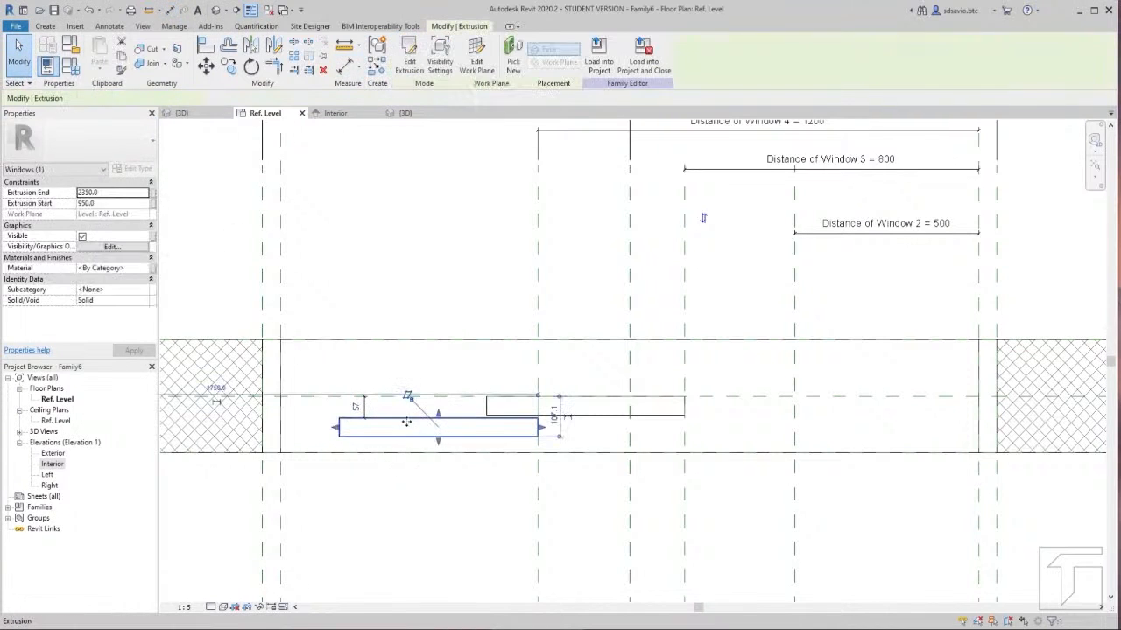
{"action": "left_click", "coordinate": [355, 408]}
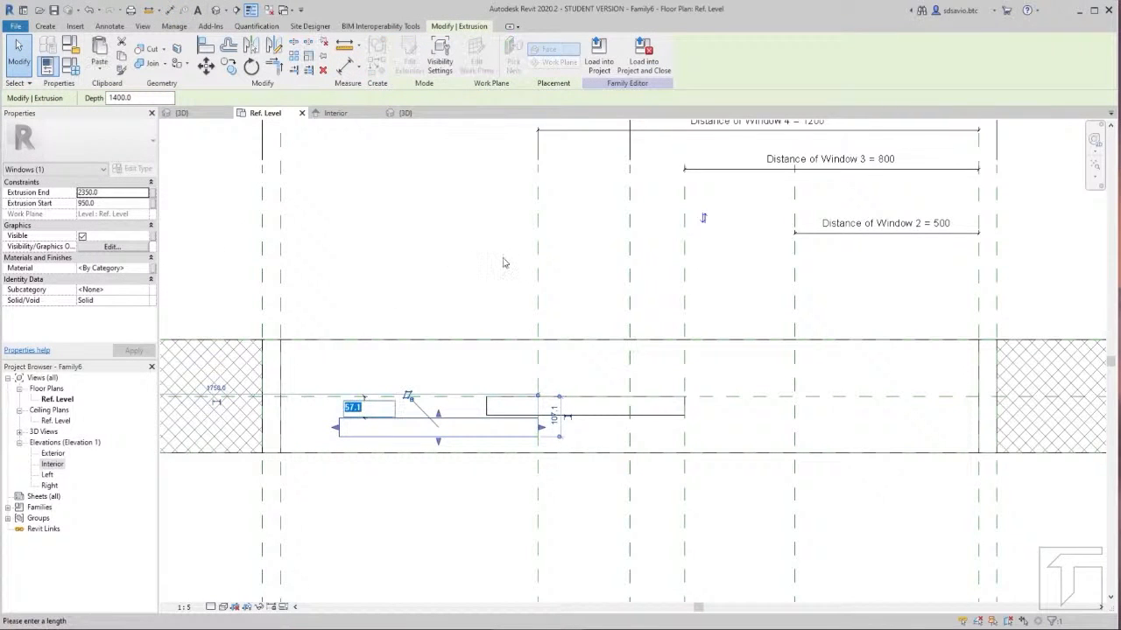
{"action": "type", "text": "50"}
{"action": "key", "text": "Return"}
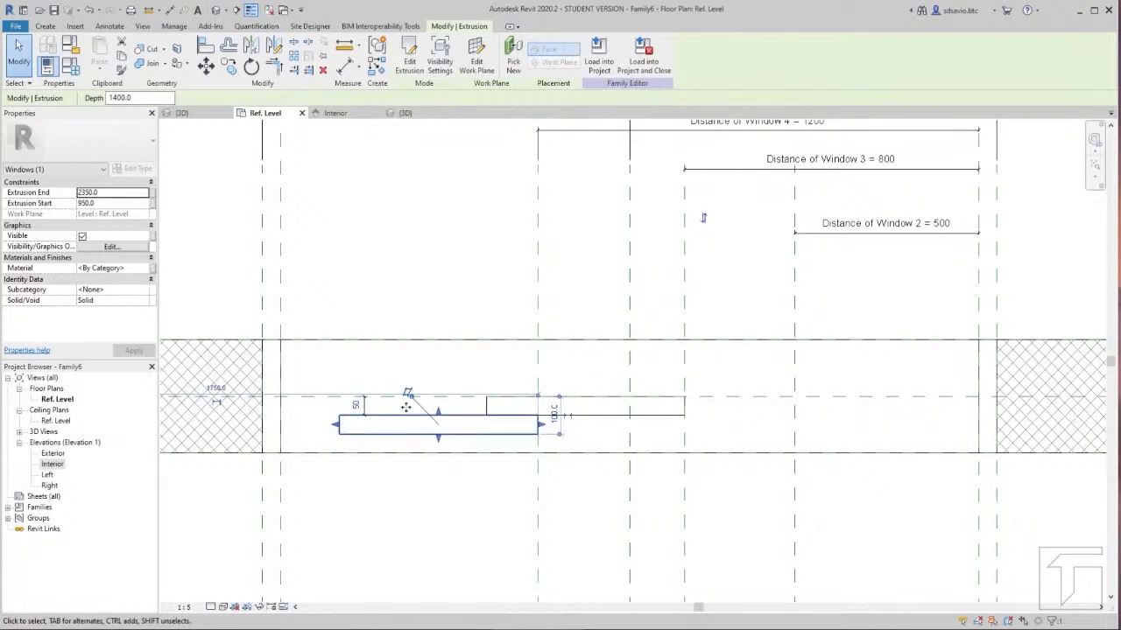
{"action": "left_click", "coordinate": [393, 371]}
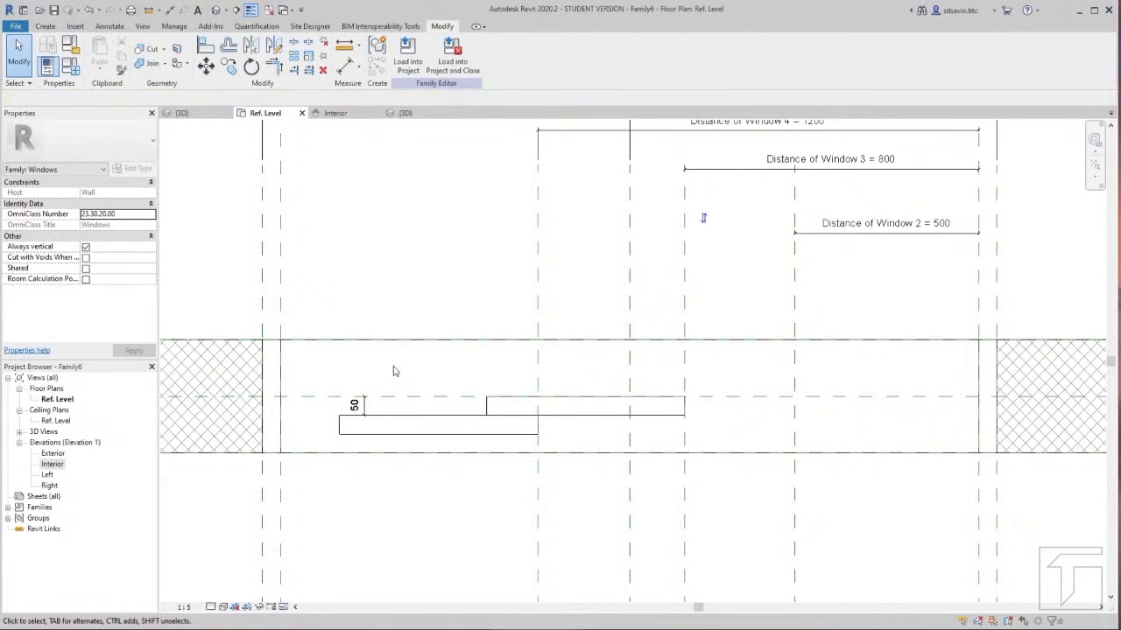
{"action": "left_click", "coordinate": [359, 403]}
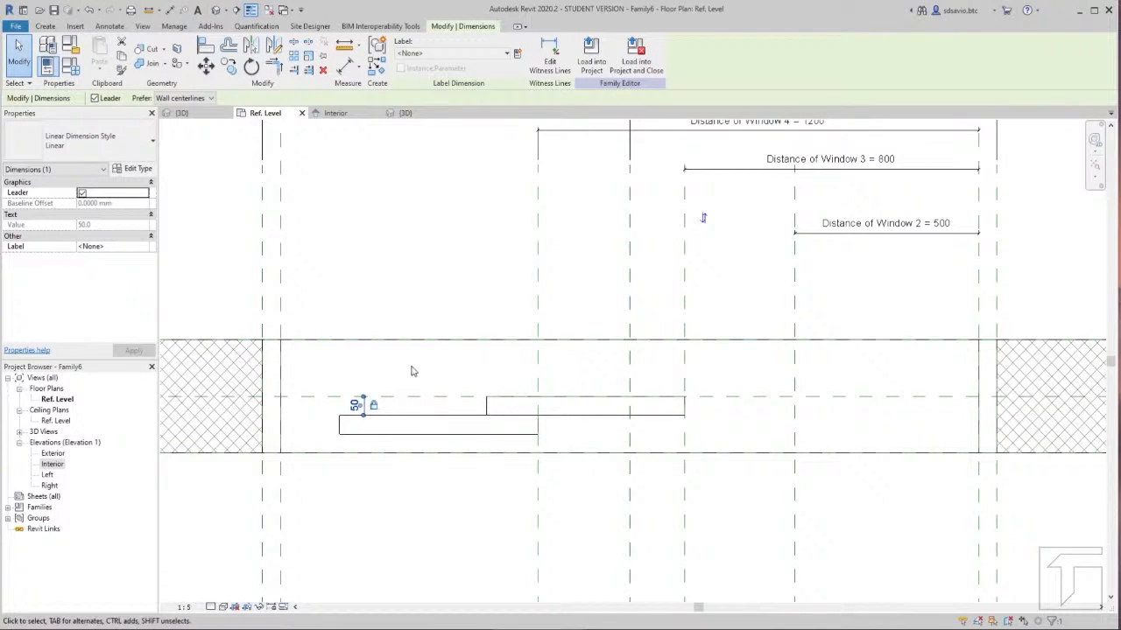
Step: Change the host wall's type to Generic - 200mm to test the locked panel offset in plan
{"action": "left_click", "coordinate": [243, 356]}
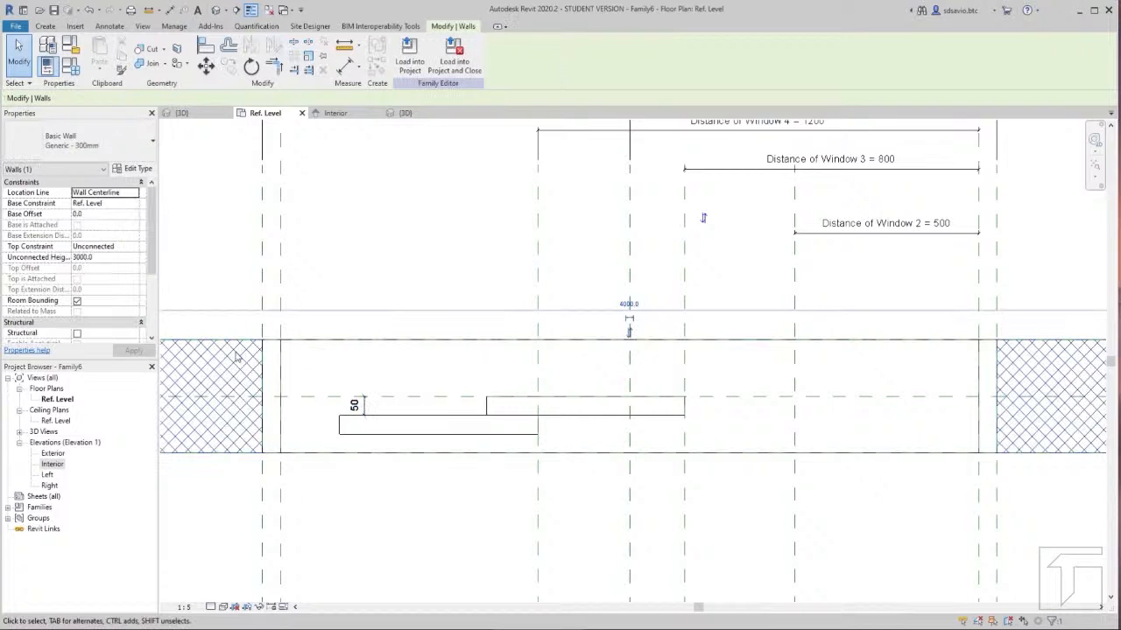
{"action": "left_click", "coordinate": [106, 154]}
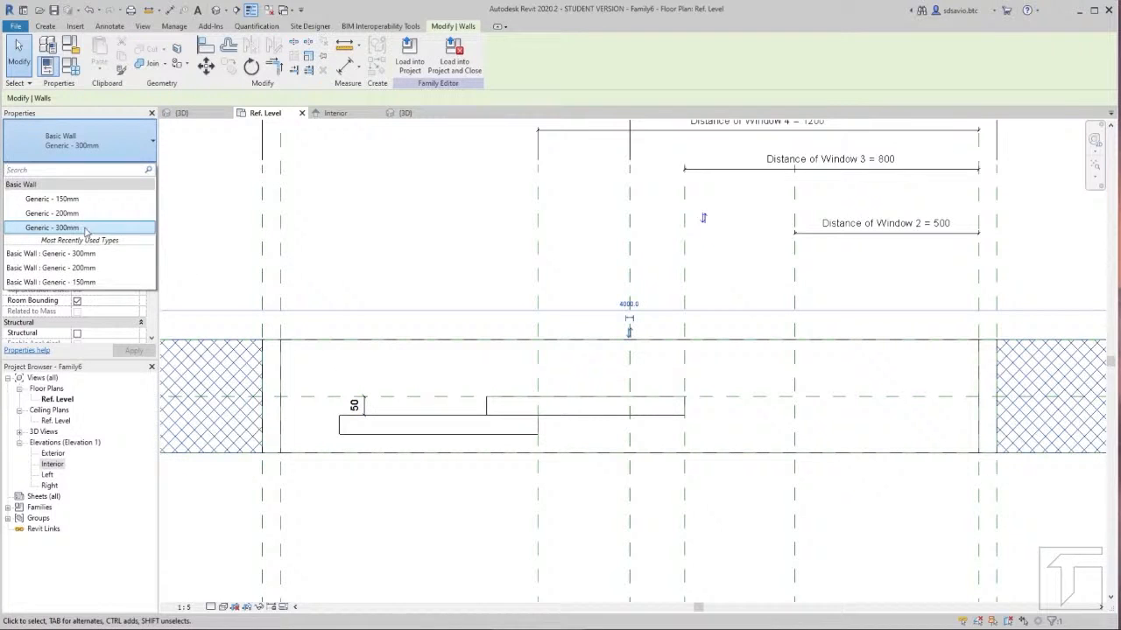
{"action": "left_click", "coordinate": [79, 213]}
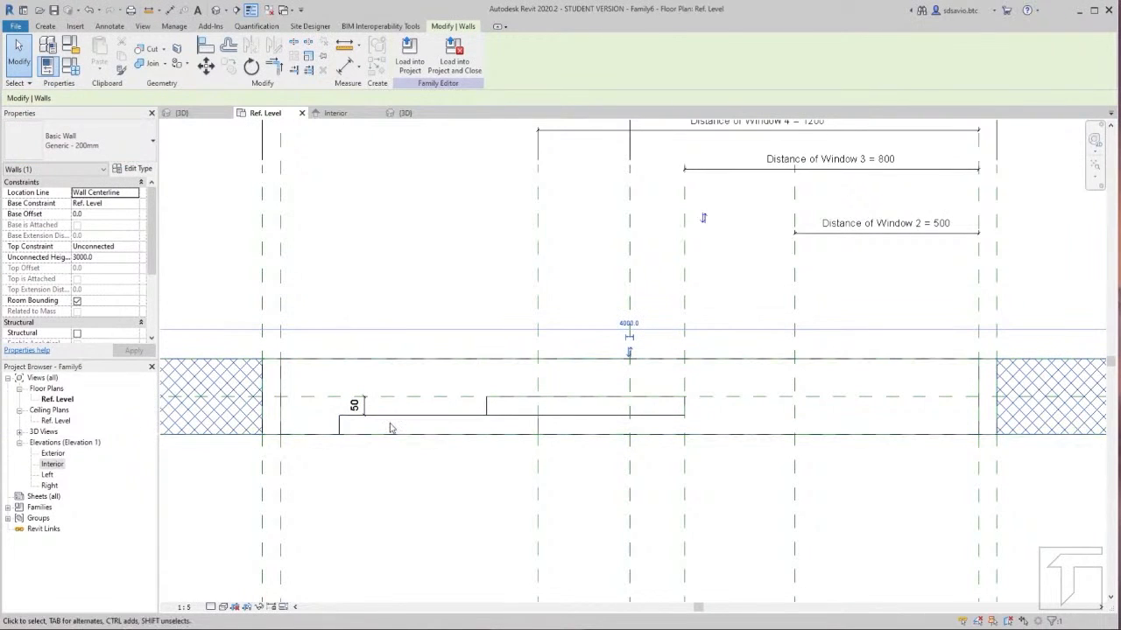
Step: Return the host wall to type Generic - 300mm and set the Distance of Window 3 dimension to 950
{"action": "left_click", "coordinate": [70, 143]}
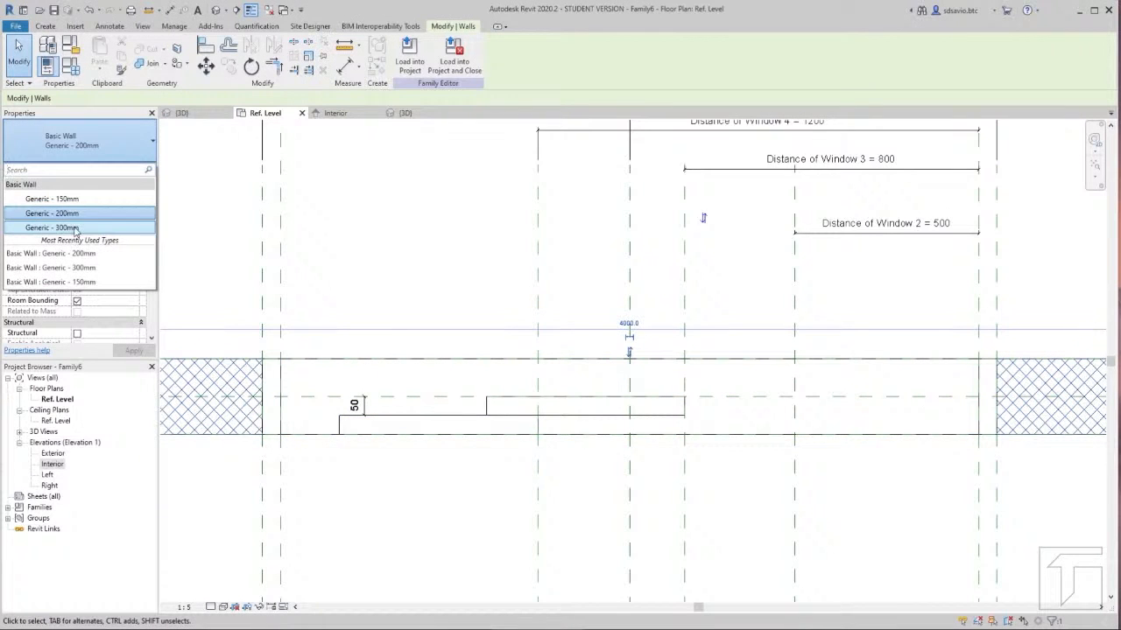
{"action": "left_click", "coordinate": [70, 229]}
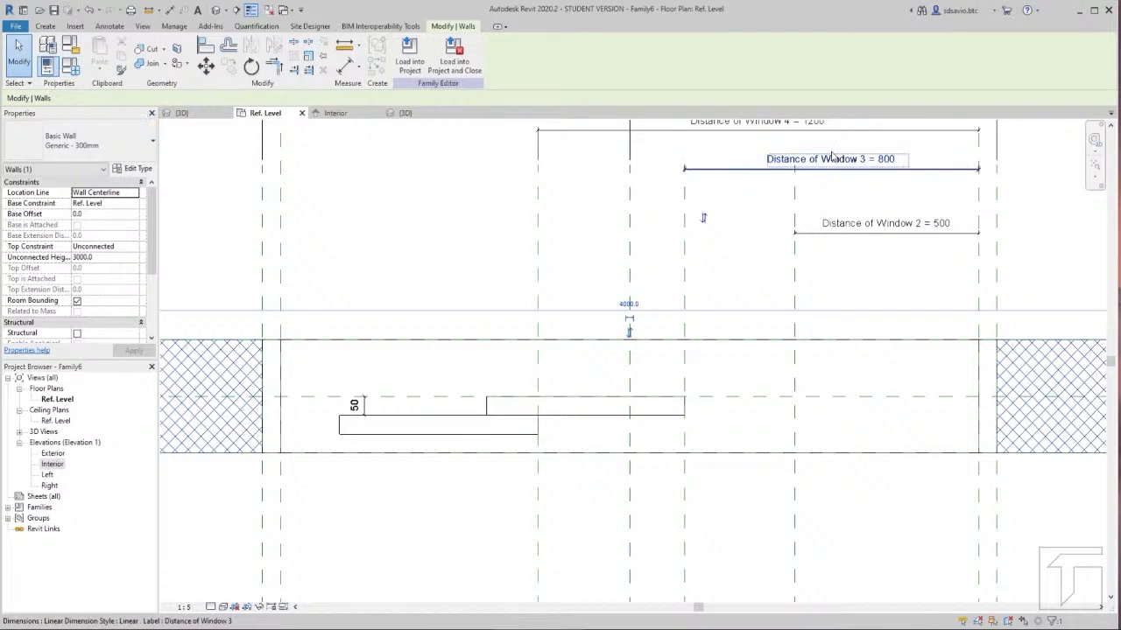
{"action": "left_click", "coordinate": [892, 164]}
{"action": "left_click", "coordinate": [868, 165]}
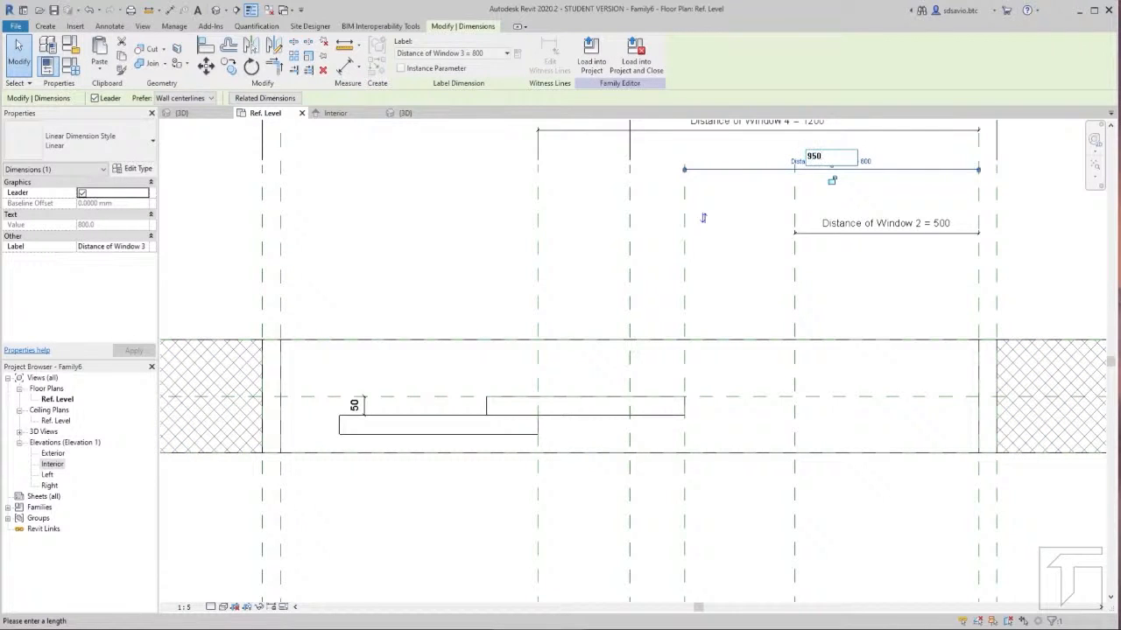
{"action": "key", "text": "Return"}
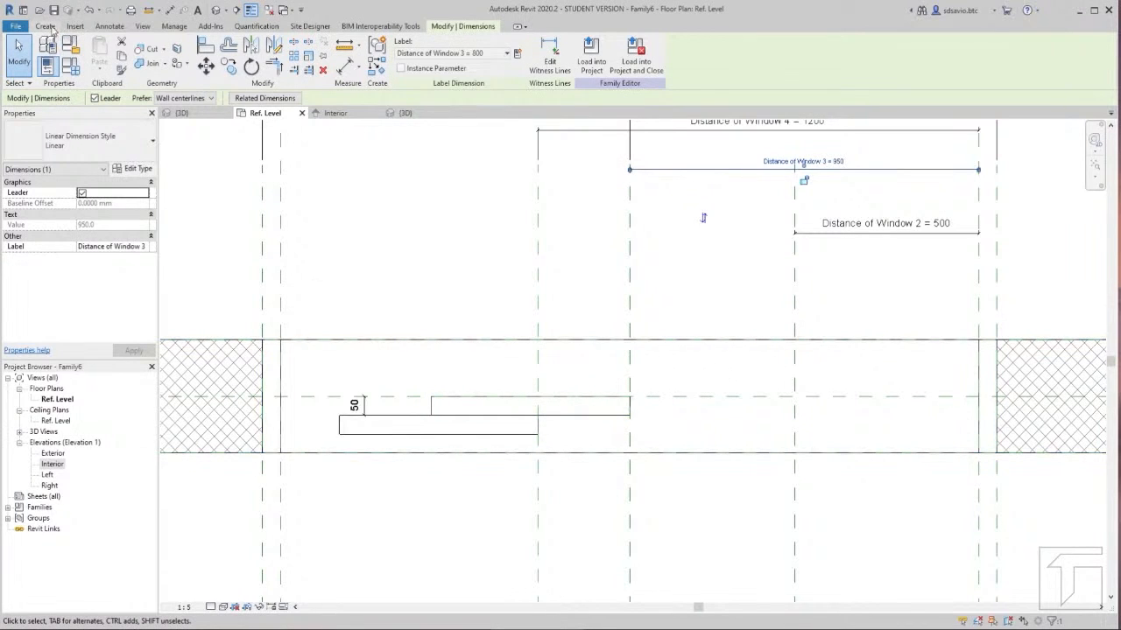
Step: Start an extrusion and sketch a rectangle about 540 by 80 mm, locked to the Center (Front/Back) and Distance of Window 2 planes
{"action": "left_click", "coordinate": [44, 25]}
{"action": "left_click", "coordinate": [111, 68]}
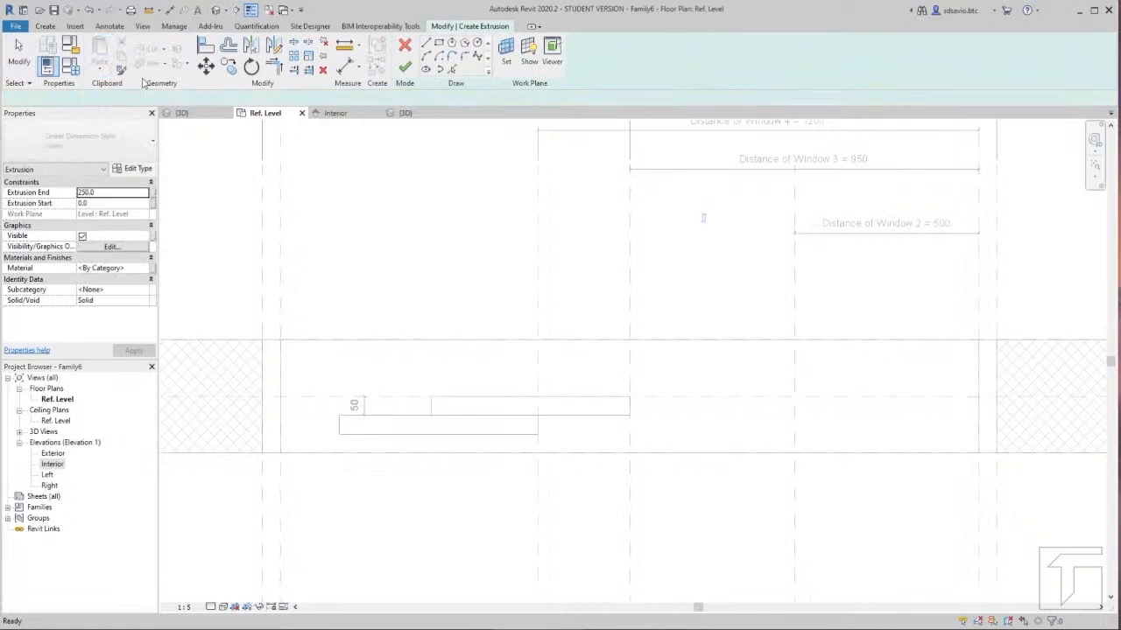
{"action": "left_click", "coordinate": [440, 45]}
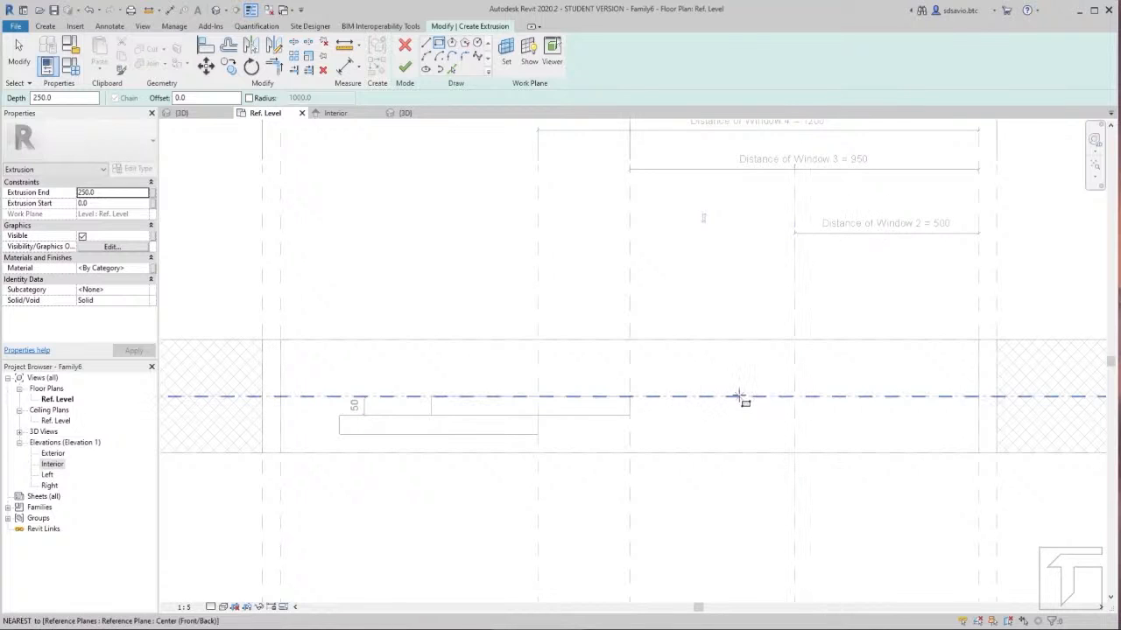
{"action": "left_click", "coordinate": [794, 396]}
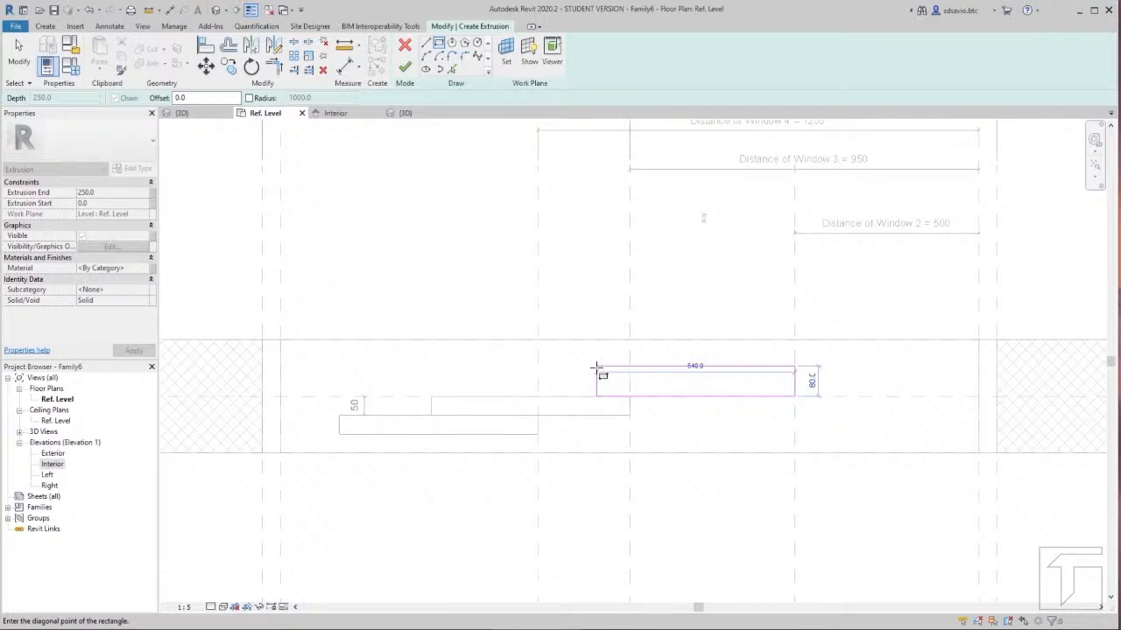
{"action": "left_click", "coordinate": [596, 366]}
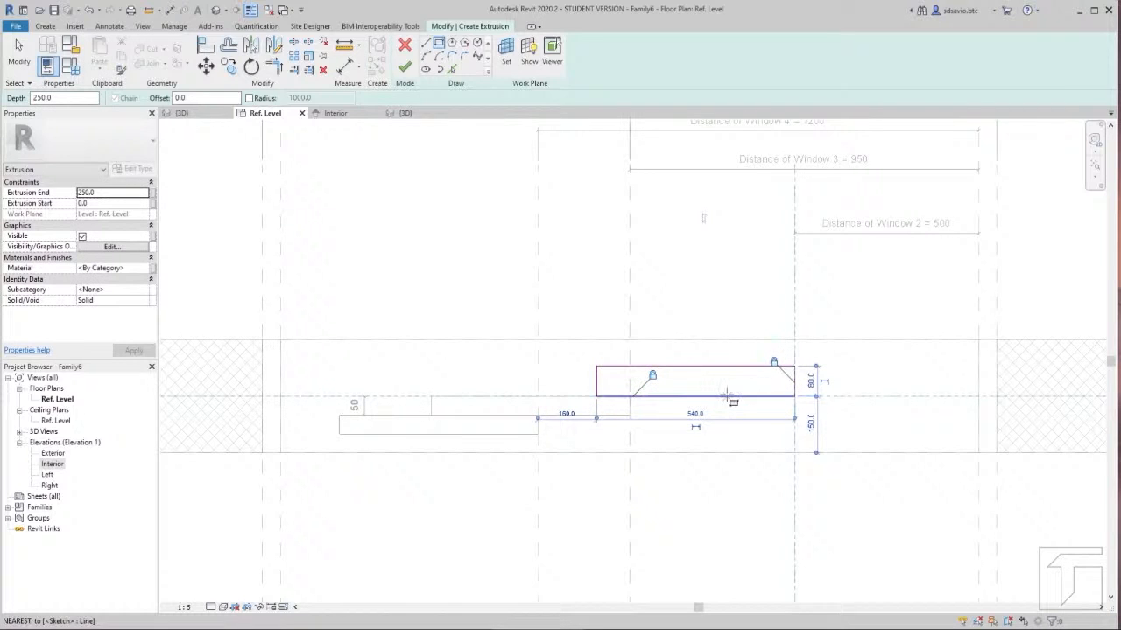
Step: Dimension the new panel rectangle's thickness and its width
{"action": "key", "text": "d"}
{"action": "key", "text": "i"}
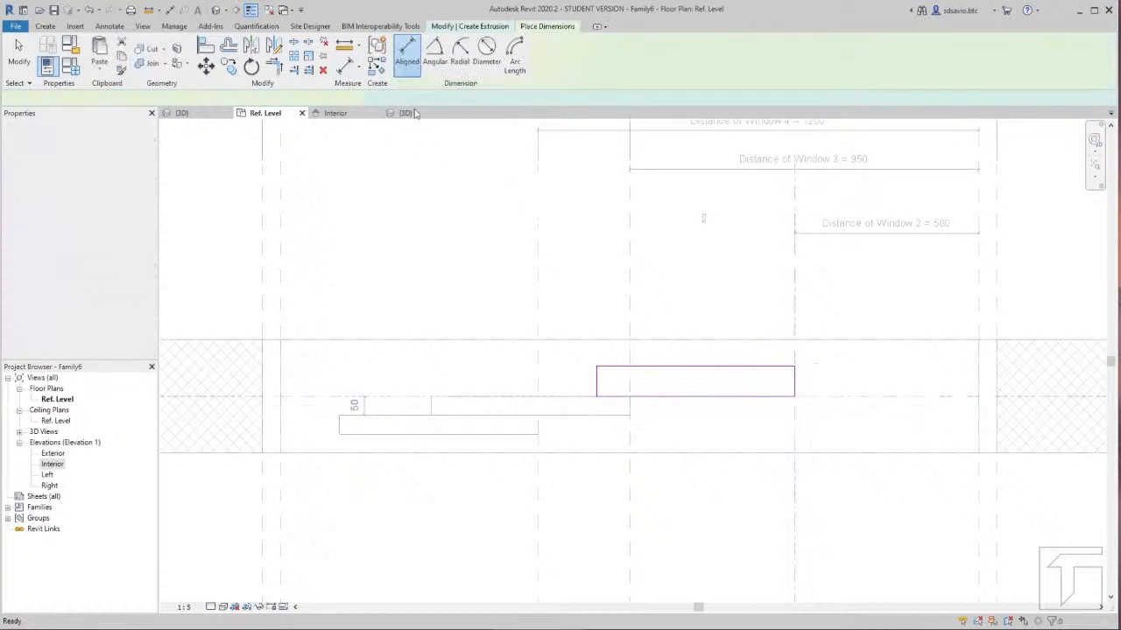
{"action": "left_click", "coordinate": [668, 372]}
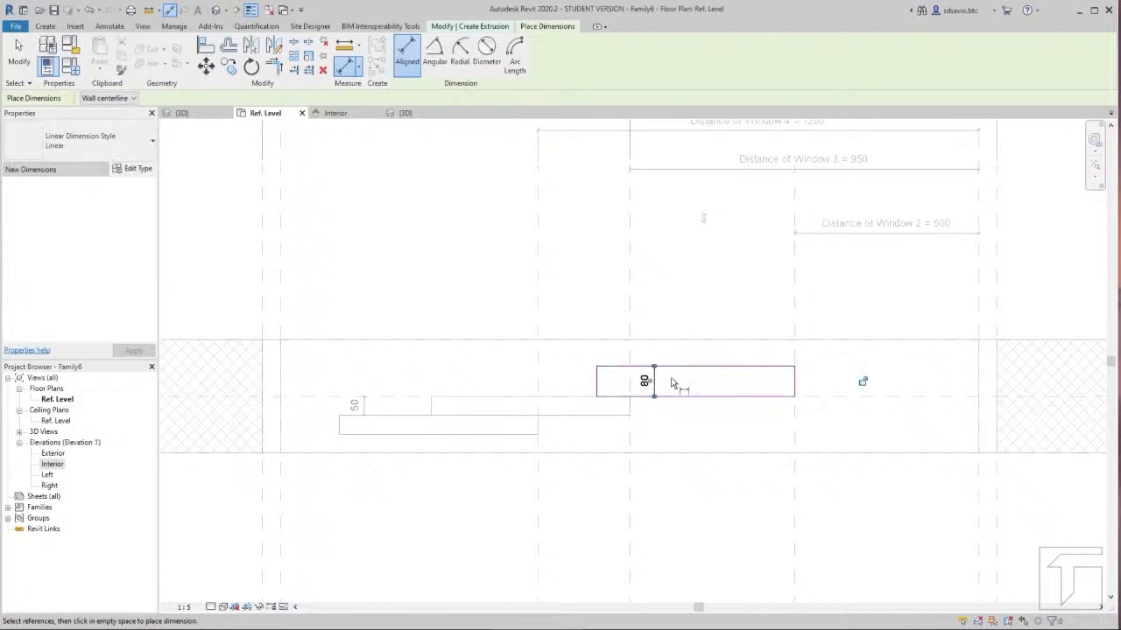
{"action": "left_click", "coordinate": [652, 382]}
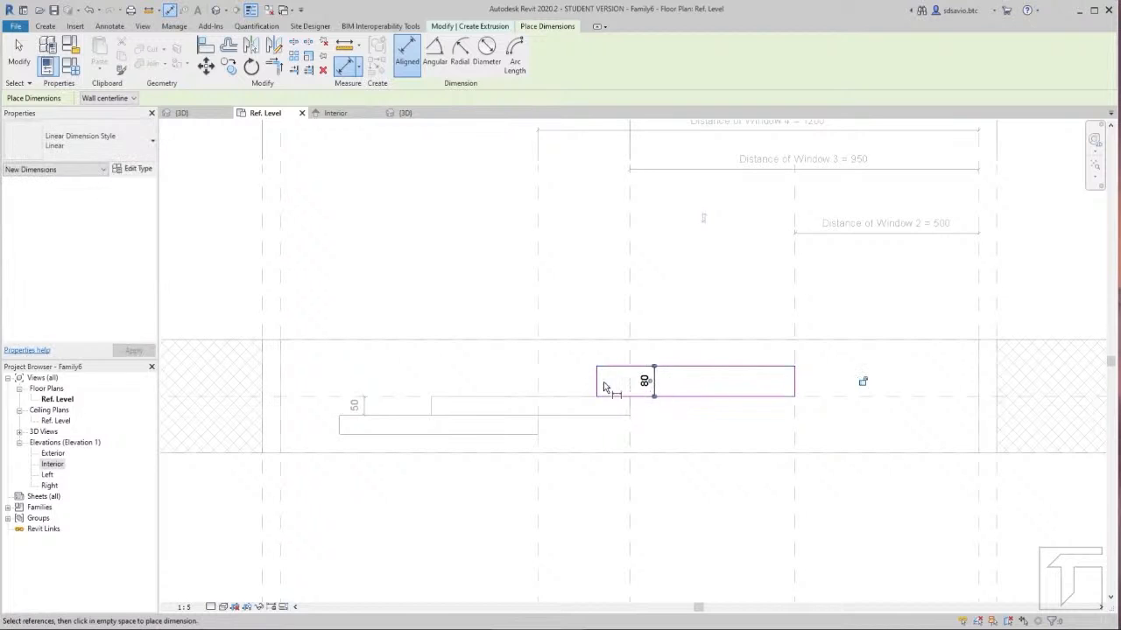
{"action": "left_click", "coordinate": [794, 387]}
{"action": "left_click", "coordinate": [750, 327]}
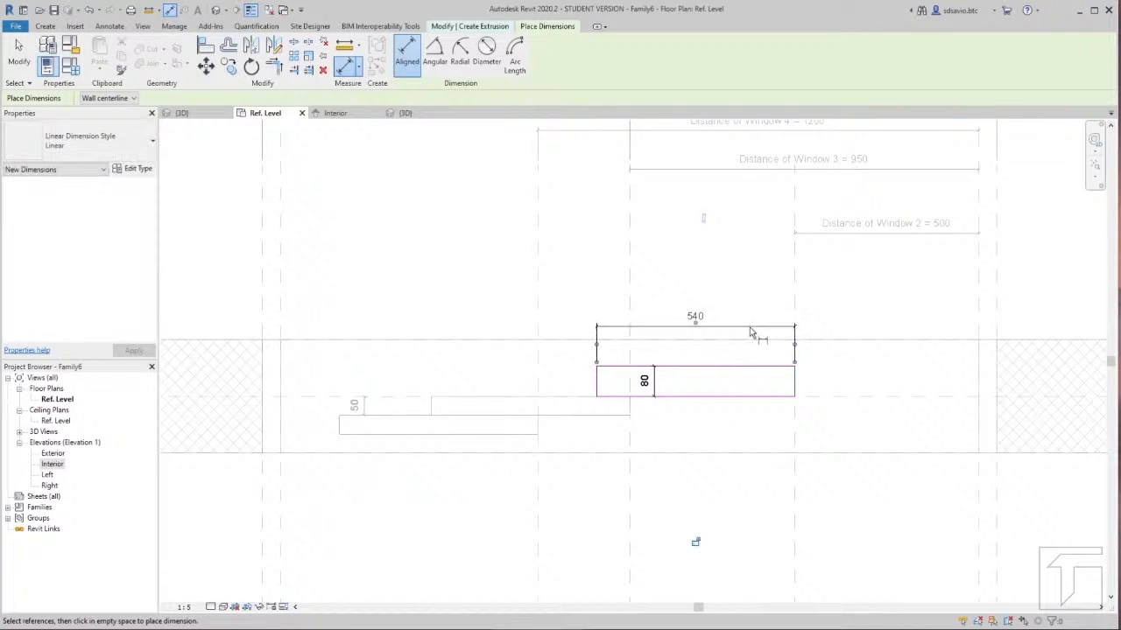
{"action": "left_click", "coordinate": [19, 54]}
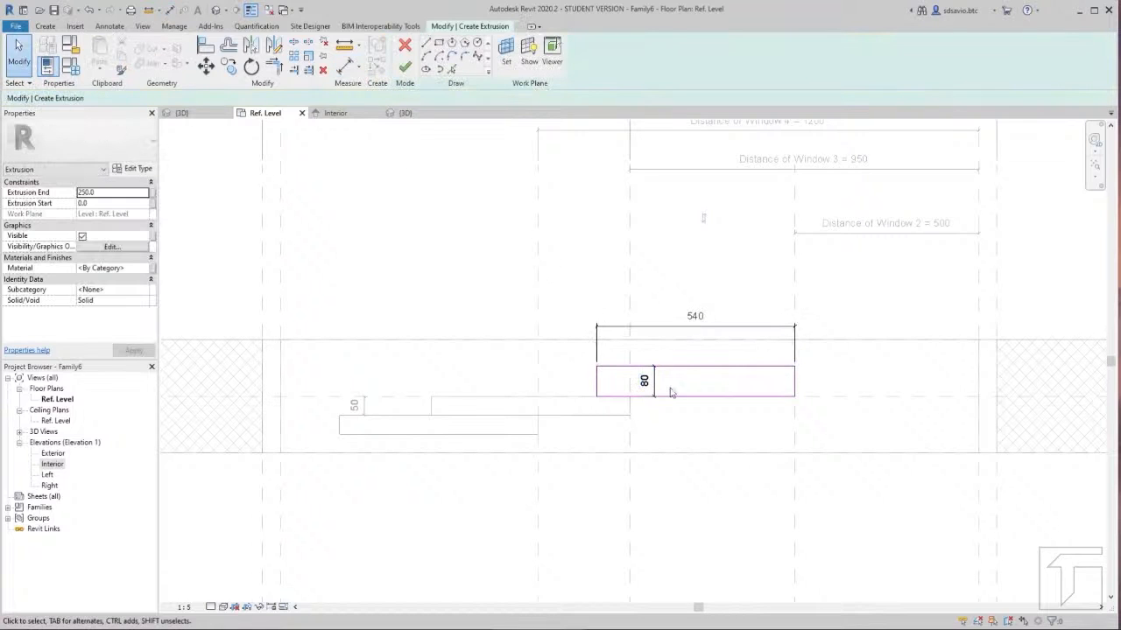
Step: Set the panel rectangle's thickness to 50 mm and lock that dimension
{"action": "left_click", "coordinate": [646, 367]}
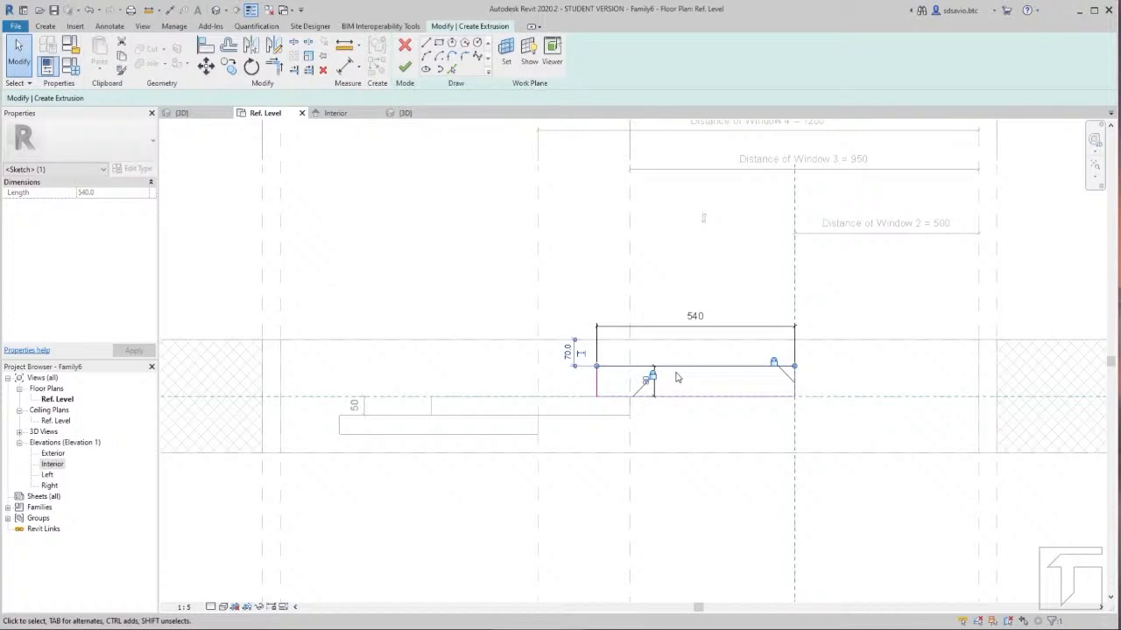
{"action": "left_click", "coordinate": [648, 379]}
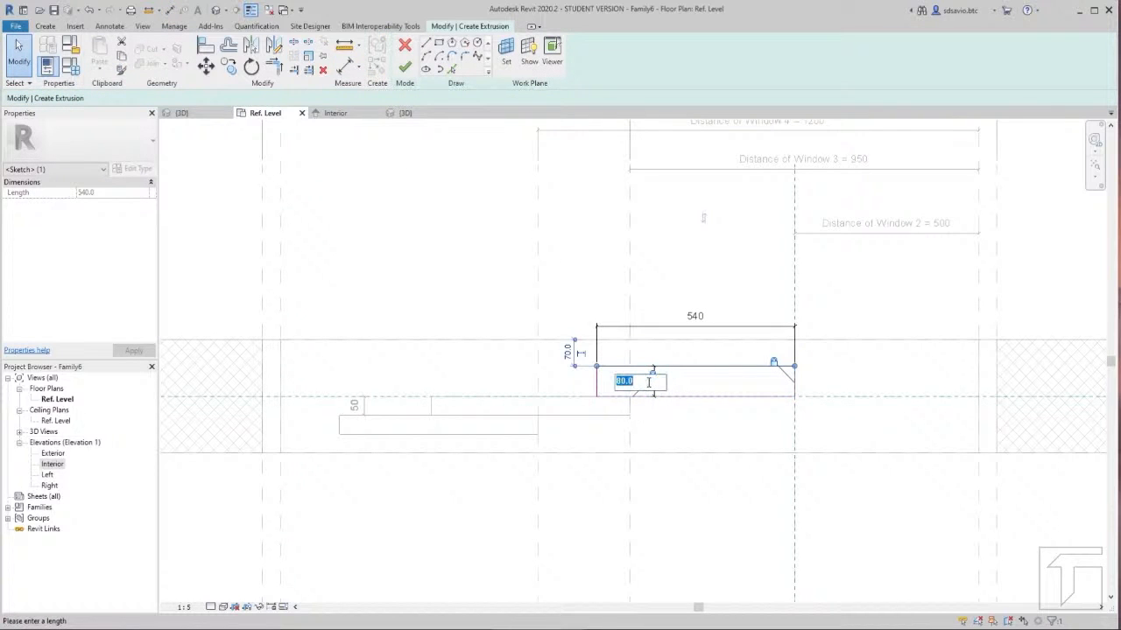
{"action": "key", "text": "Return"}
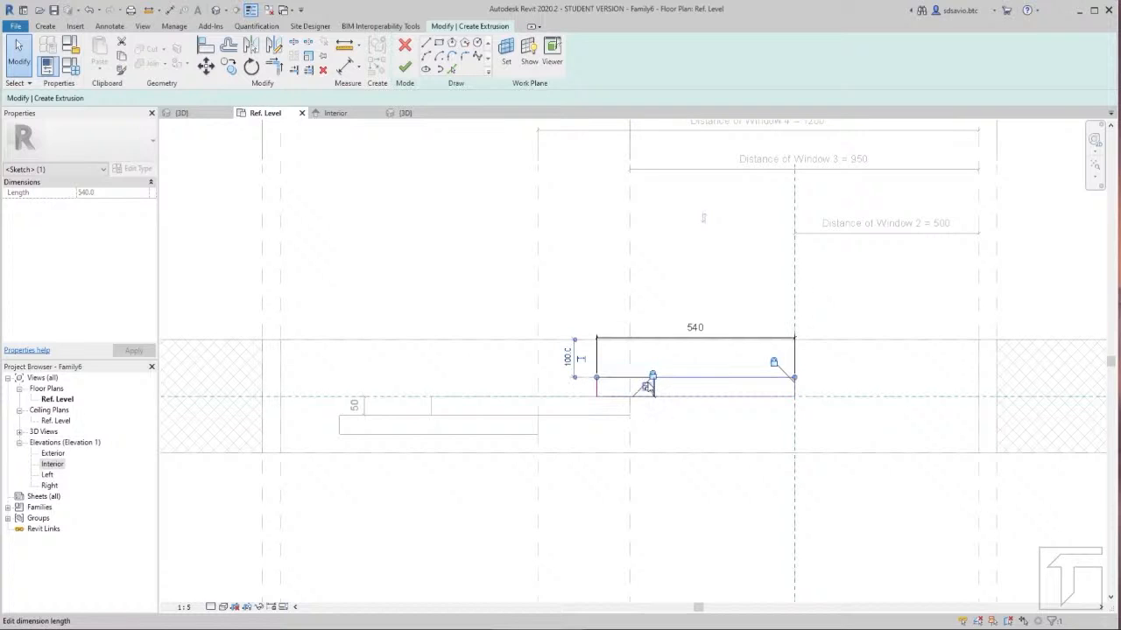
{"action": "left_click", "coordinate": [664, 406]}
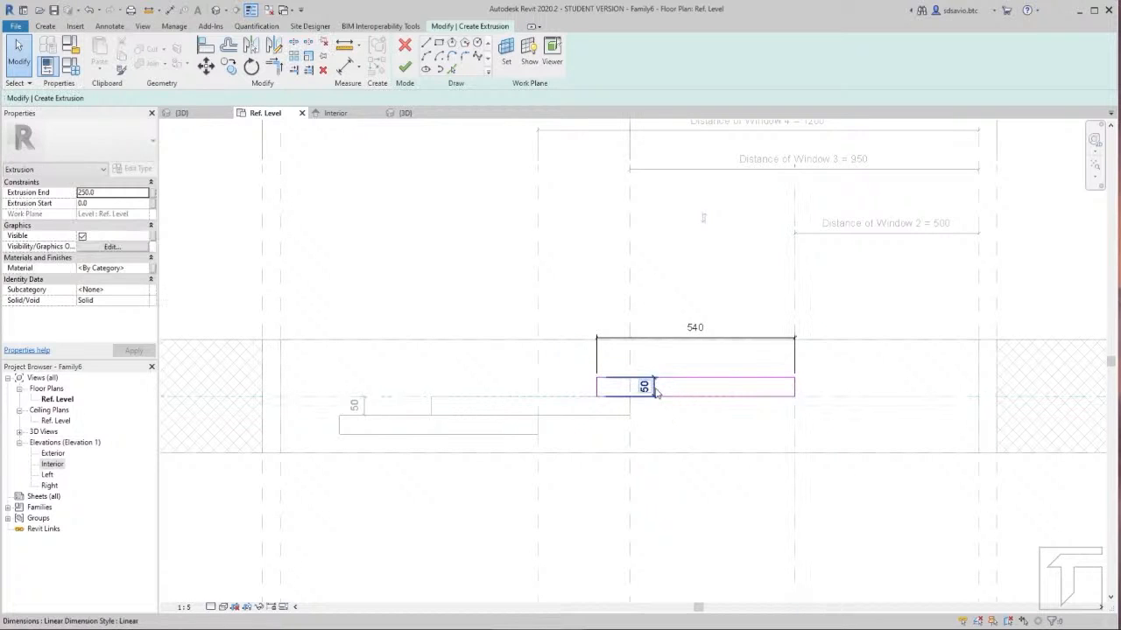
{"action": "left_click", "coordinate": [646, 386]}
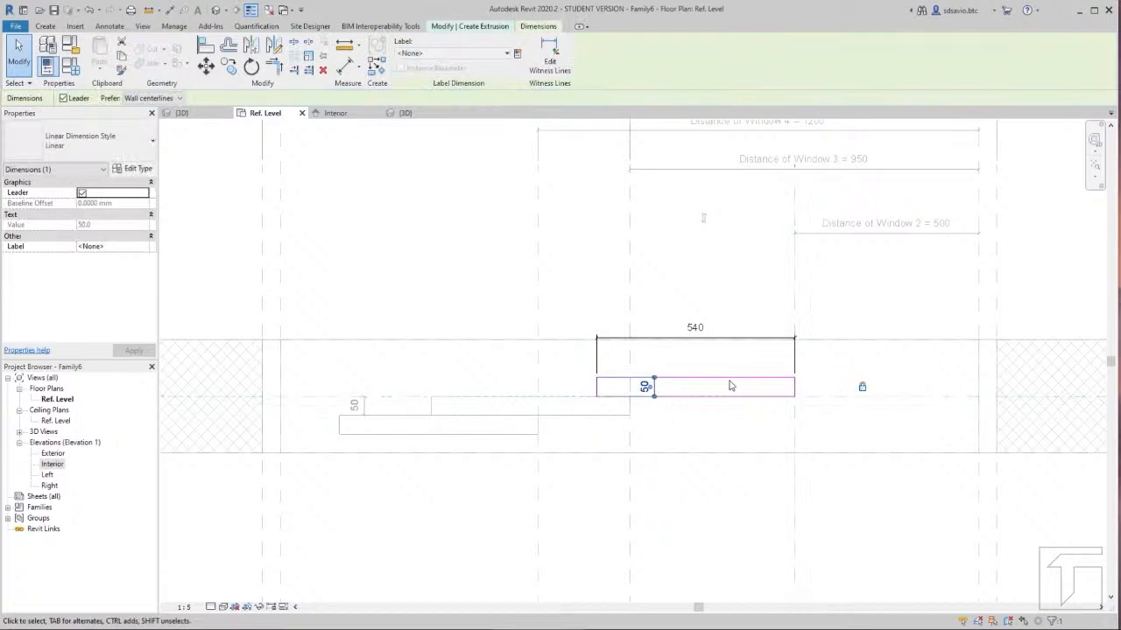
Step: Label the panel rectangle's width dimension with the Panel Width parameter and finish the extrusion
{"action": "left_click", "coordinate": [694, 338]}
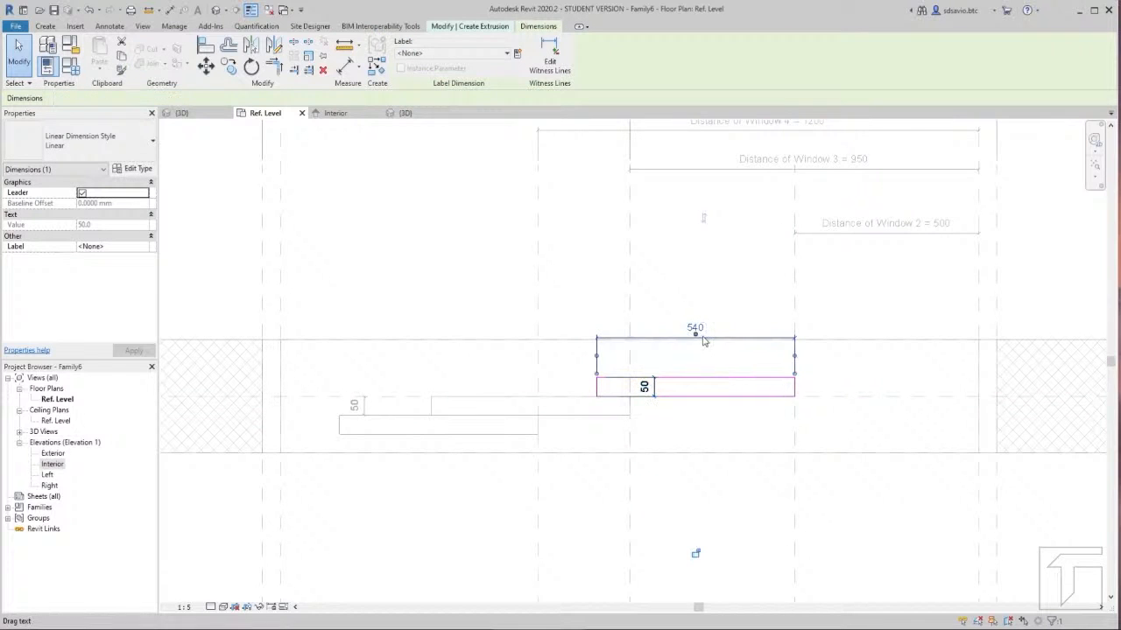
{"action": "left_click", "coordinate": [506, 53]}
{"action": "left_click", "coordinate": [425, 164]}
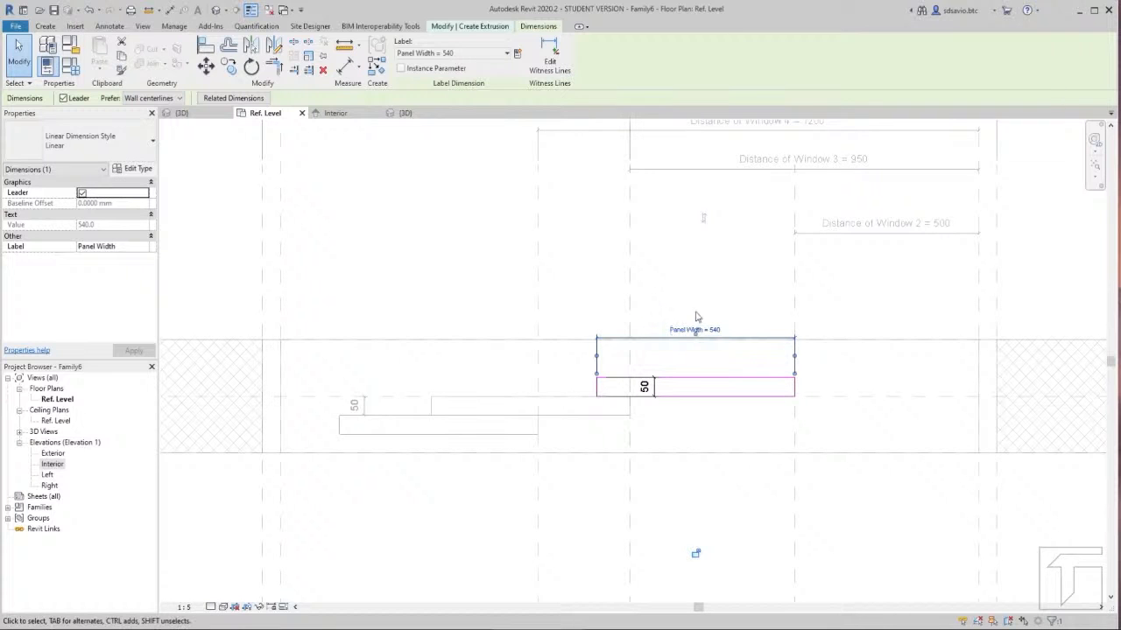
{"action": "left_click", "coordinate": [588, 255]}
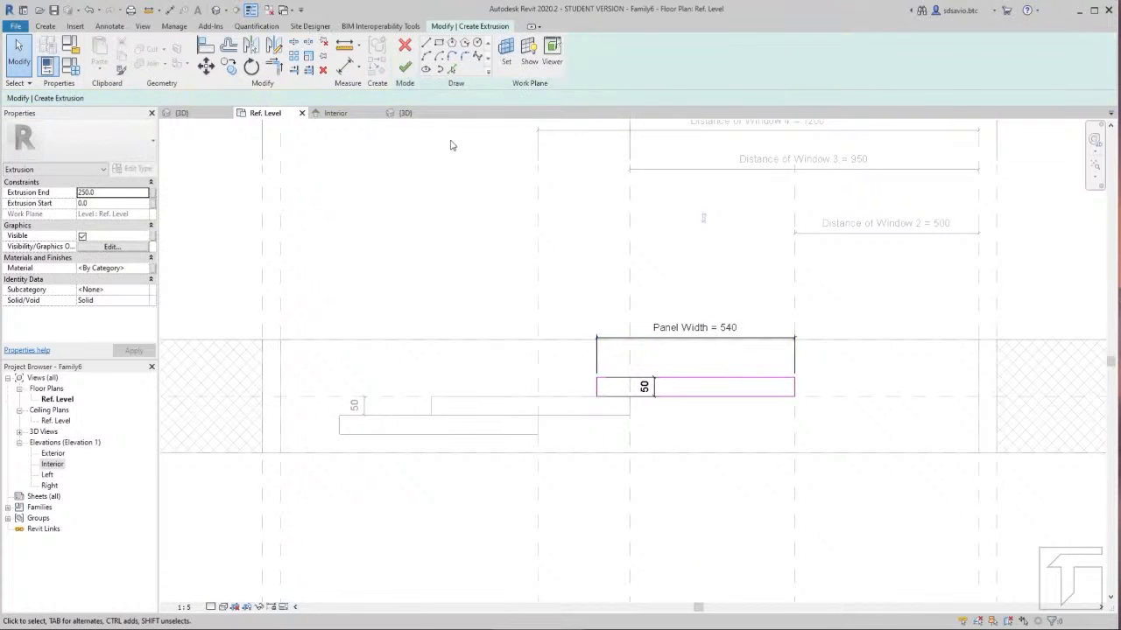
{"action": "left_click", "coordinate": [411, 65]}
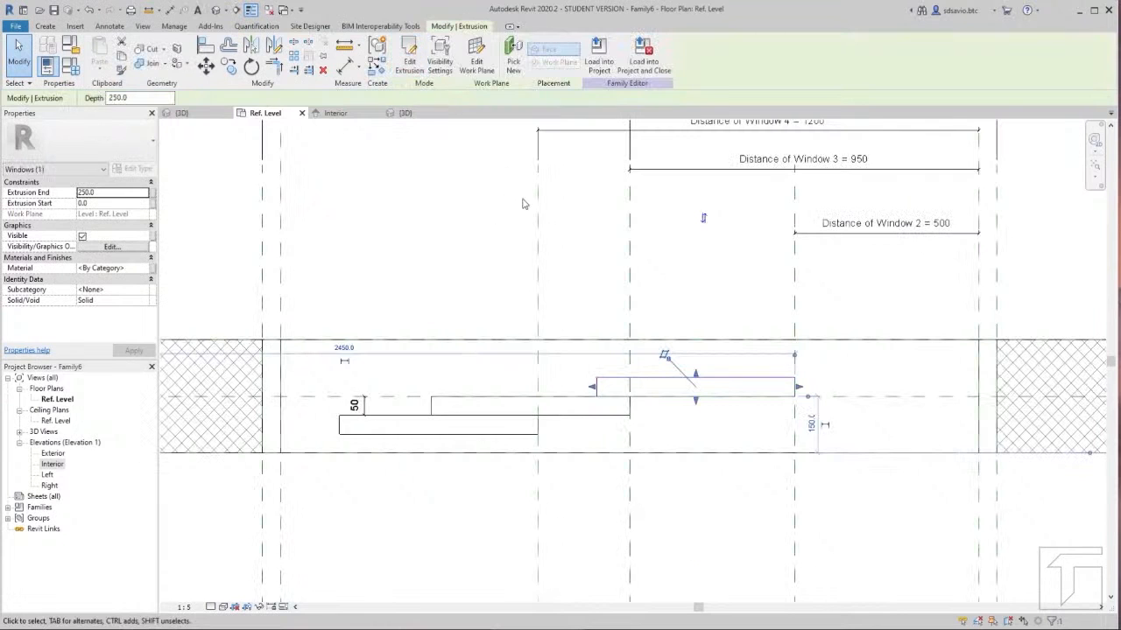
Step: In the Interior elevation, stretch the new panel between the frame's inner upper and lower reference planes and lock both ends
{"action": "left_click", "coordinate": [336, 113]}
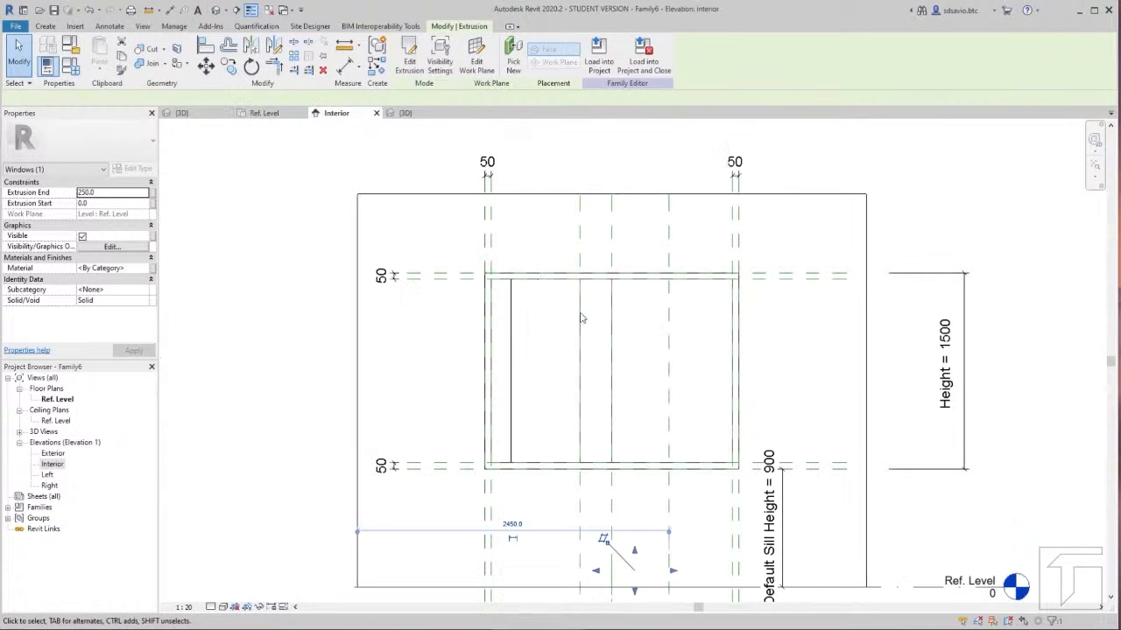
{"action": "left_click_drag", "start_coordinate": [635, 553], "coordinate": [651, 285]}
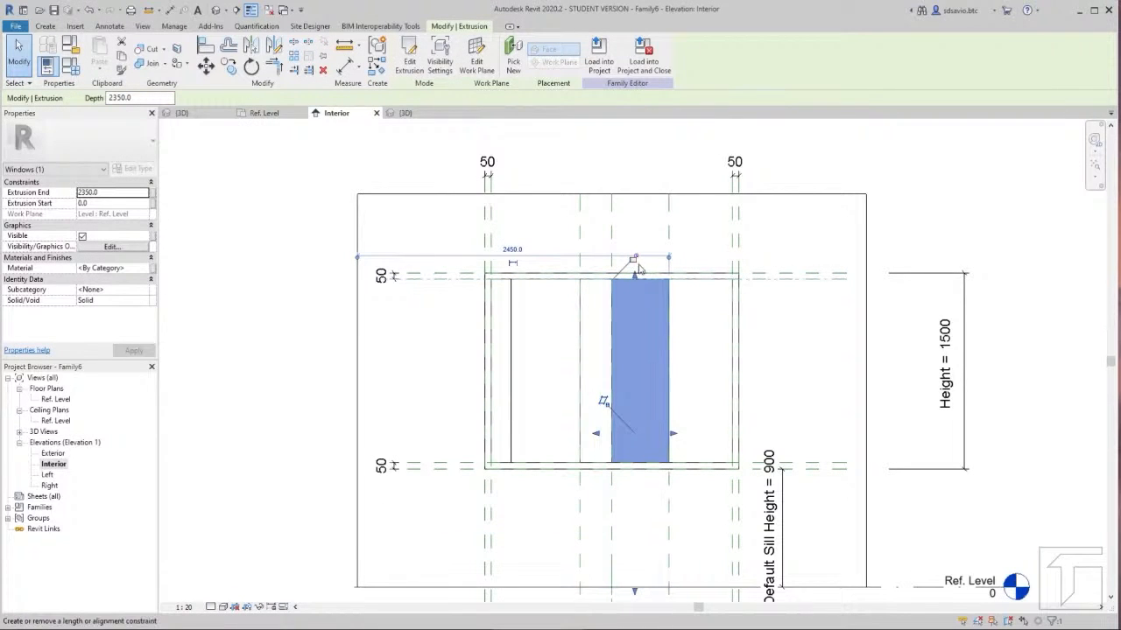
{"action": "left_click_drag", "start_coordinate": [634, 594], "coordinate": [634, 466]}
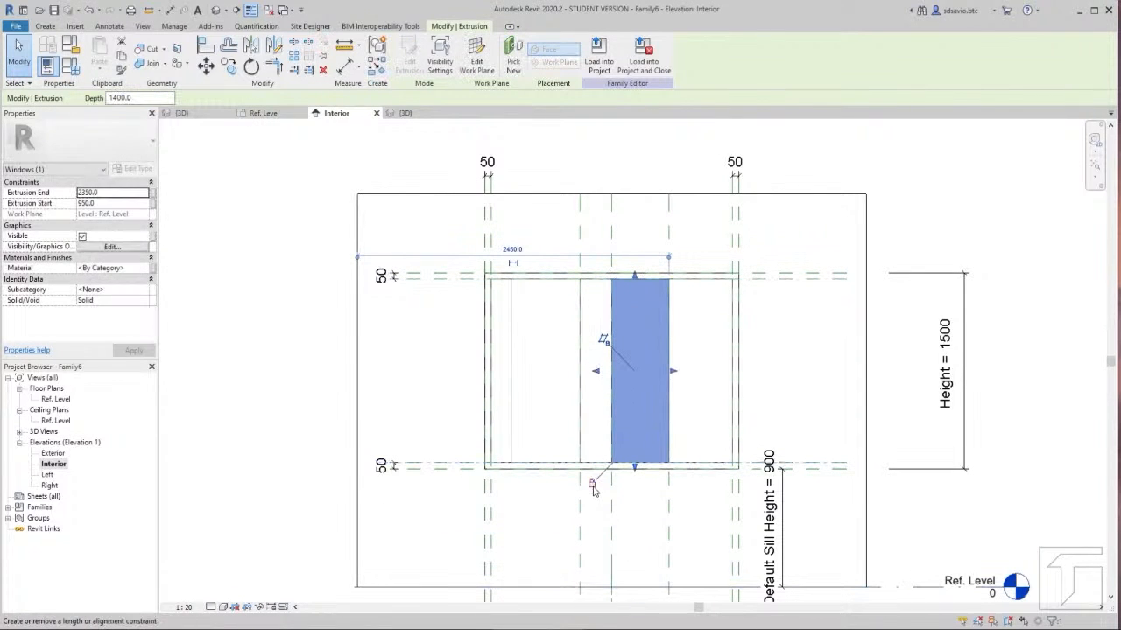
{"action": "left_click", "coordinate": [633, 525]}
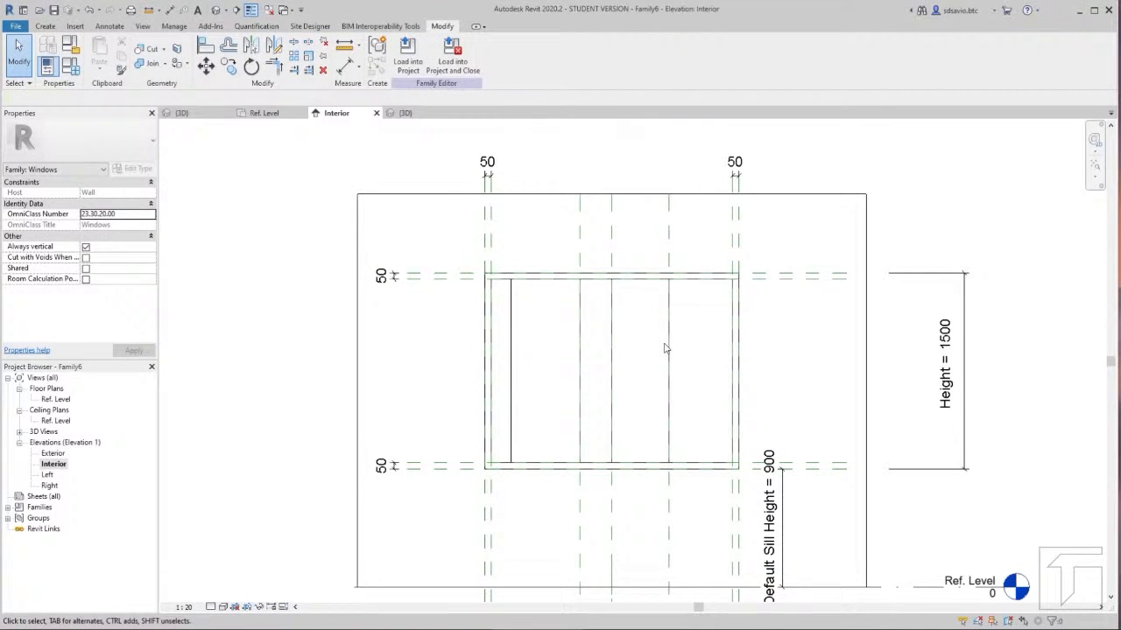
Step: Test the panels by changing the window Height to 1800, and return it to 1500
{"action": "left_click", "coordinate": [948, 375]}
{"action": "left_click", "coordinate": [949, 359]}
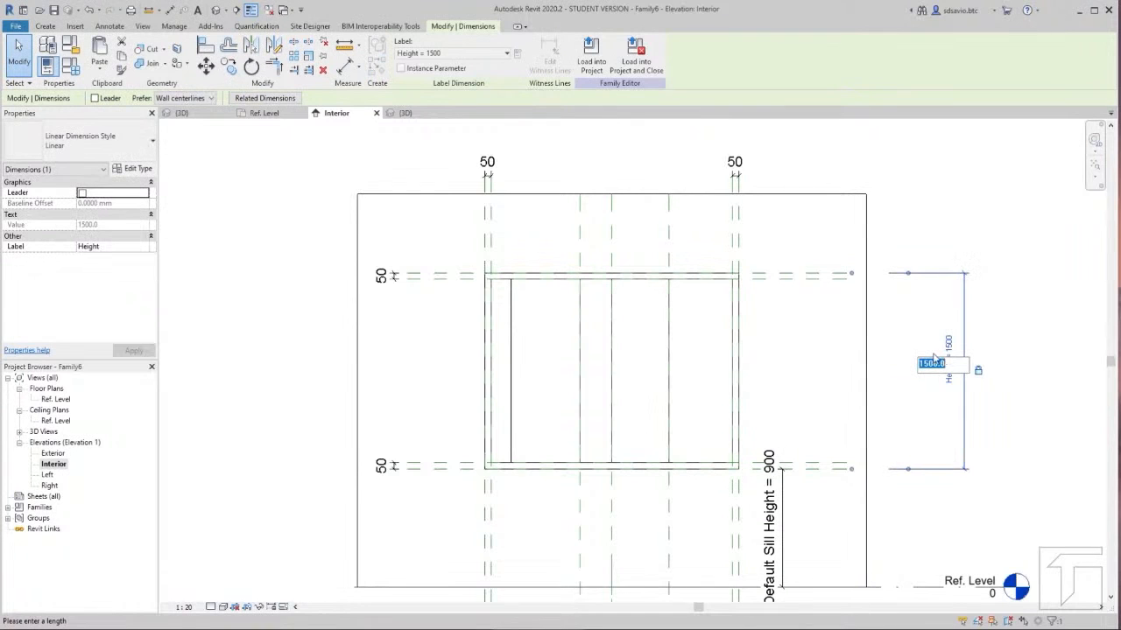
{"action": "type", "text": "1"}
{"action": "key", "text": "Return"}
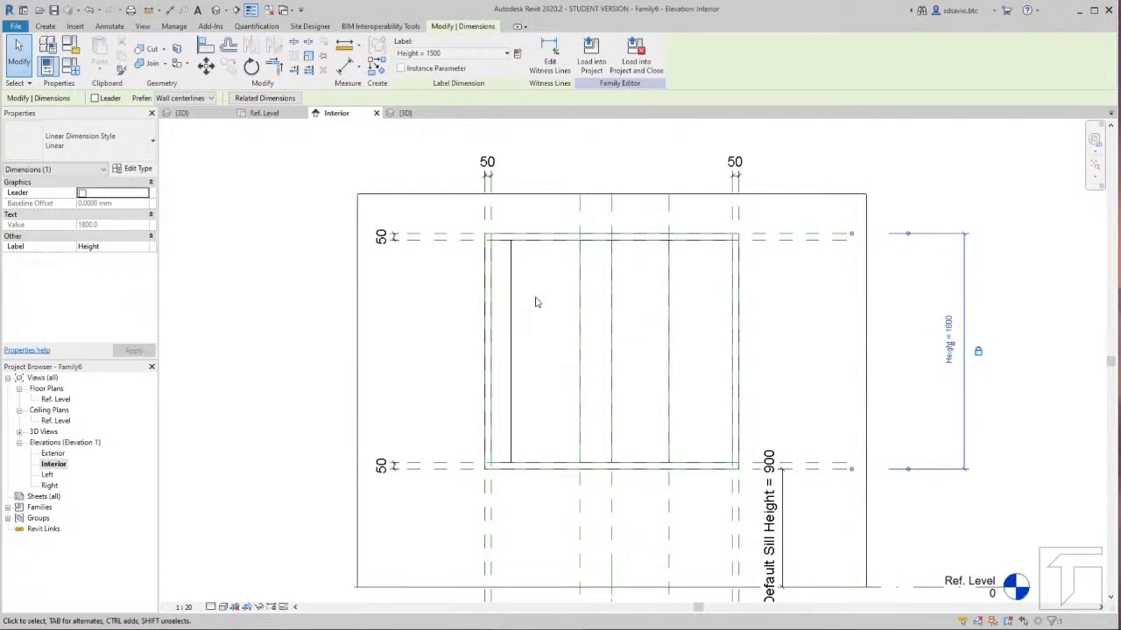
{"action": "left_click", "coordinate": [948, 340]}
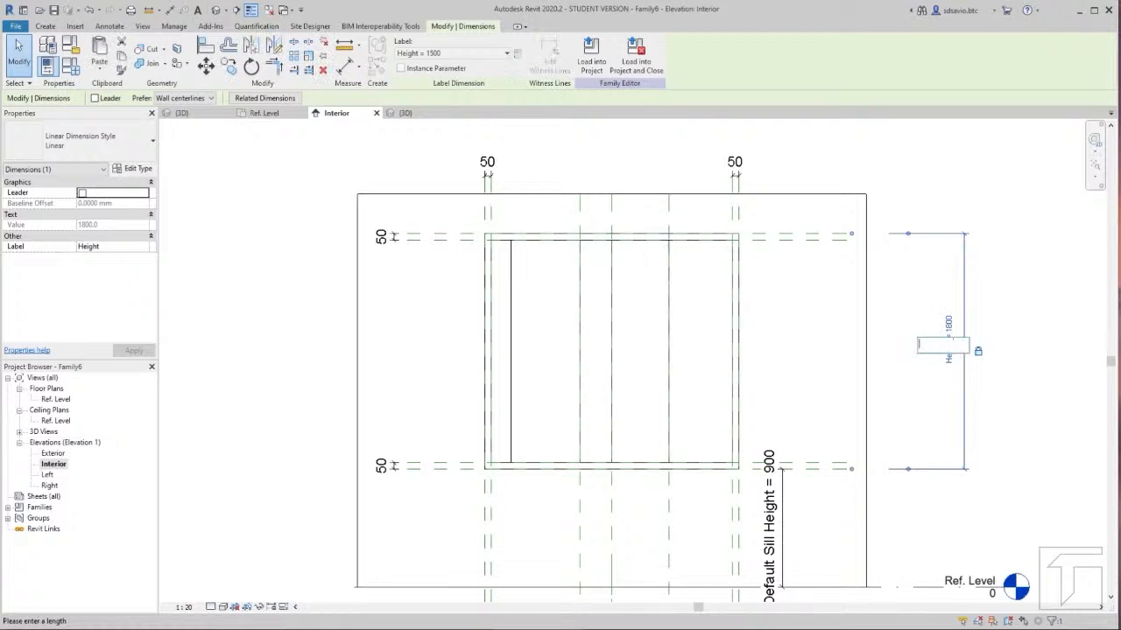
{"action": "type", "text": "1500"}
{"action": "key", "text": "Return"}
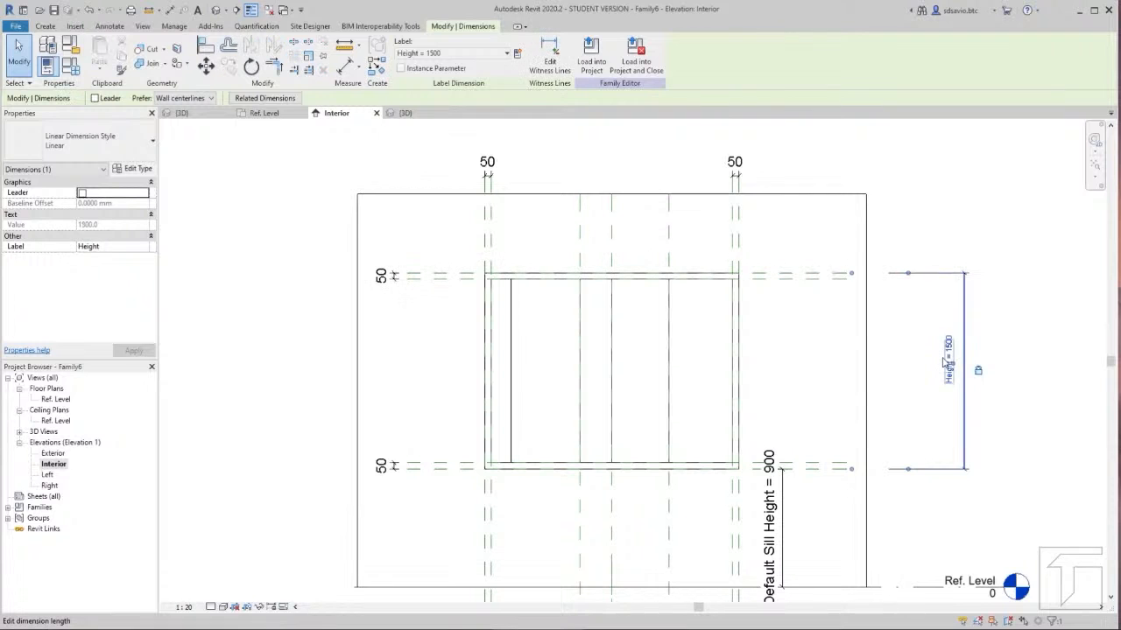
{"action": "key", "text": "Escape"}
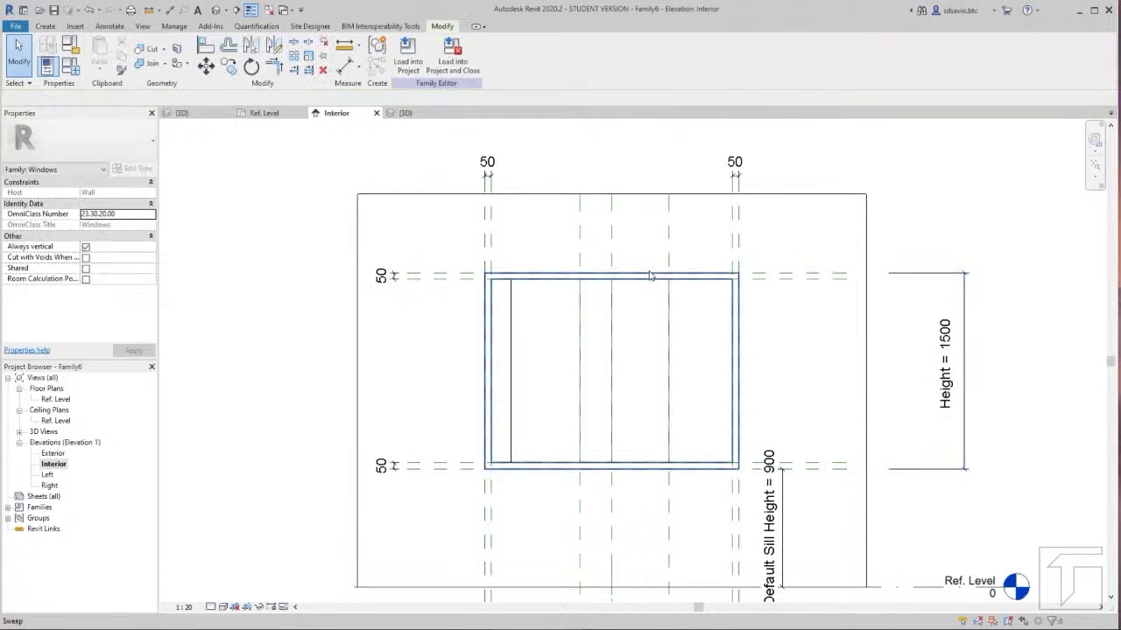
Step: In the Ref. Level plan, start a new extrusion and sketch a rectangle about 580 by 40 mm from the frame's inner right reference plane
{"action": "left_click", "coordinate": [265, 113]}
{"action": "middle_click_drag", "start_coordinate": [885, 395], "coordinate": [760, 404]}
{"action": "left_click", "coordinate": [44, 26]}
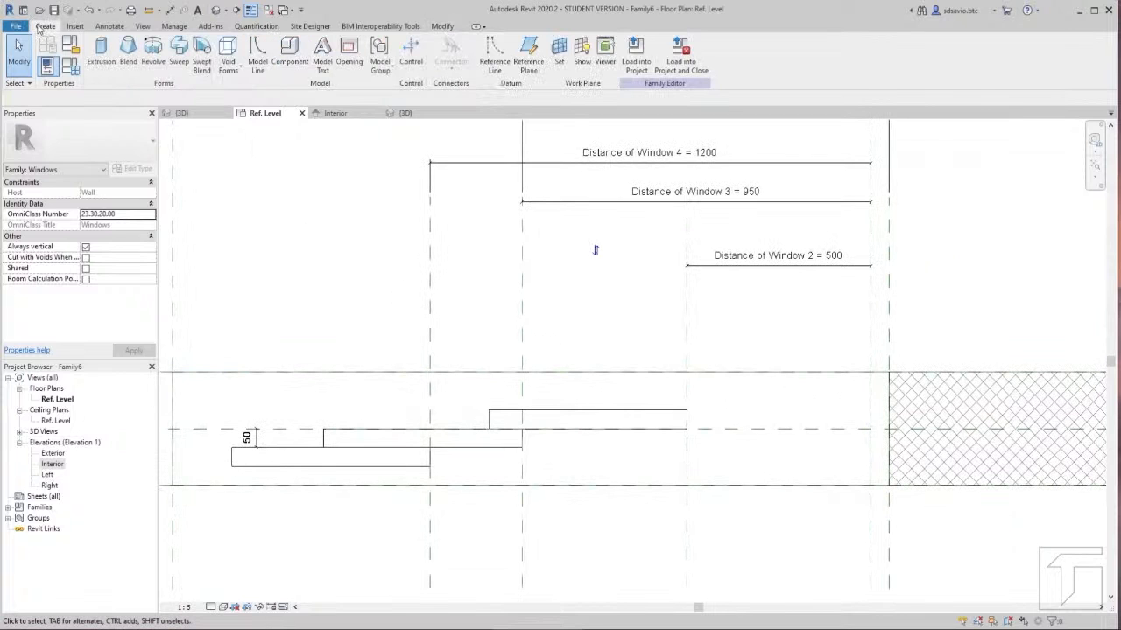
{"action": "left_click", "coordinate": [98, 53]}
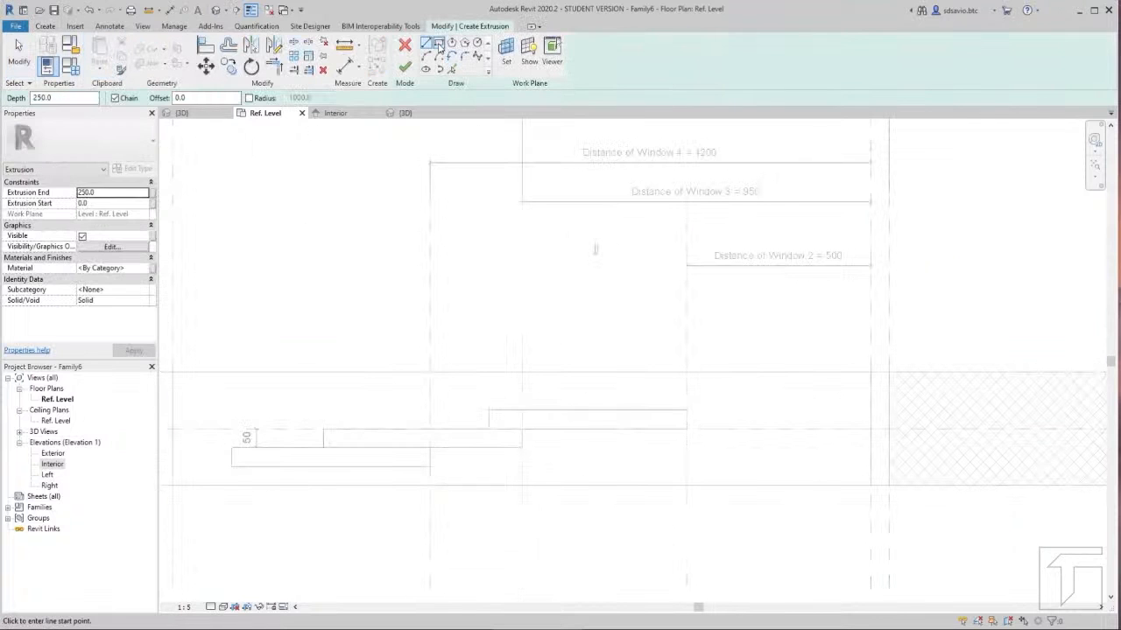
{"action": "left_click", "coordinate": [439, 42]}
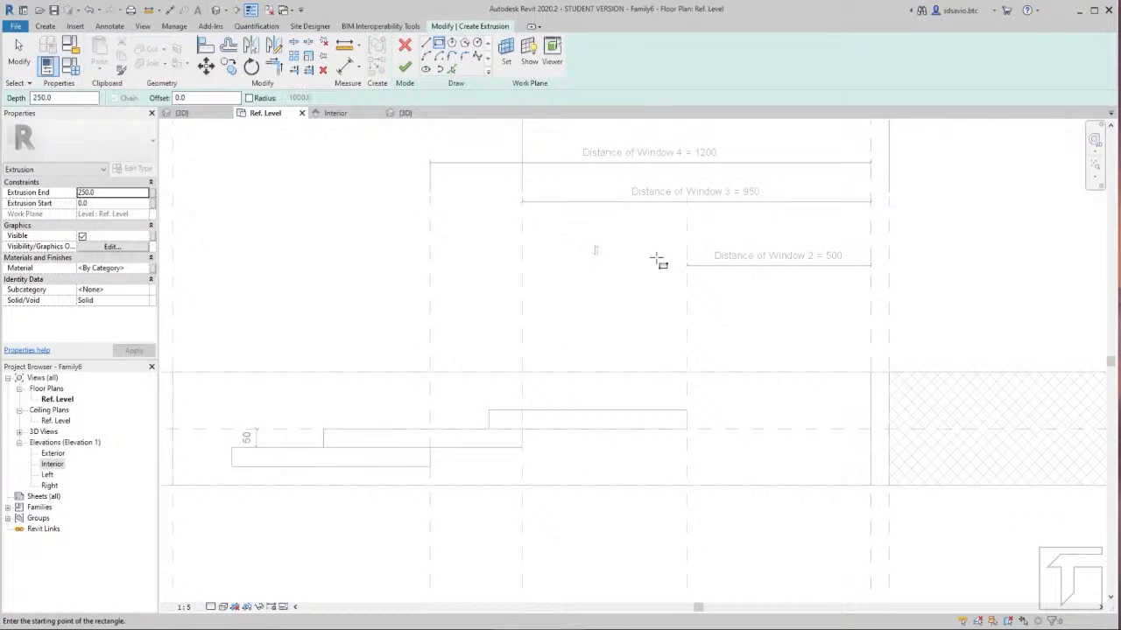
{"action": "left_click", "coordinate": [870, 388]}
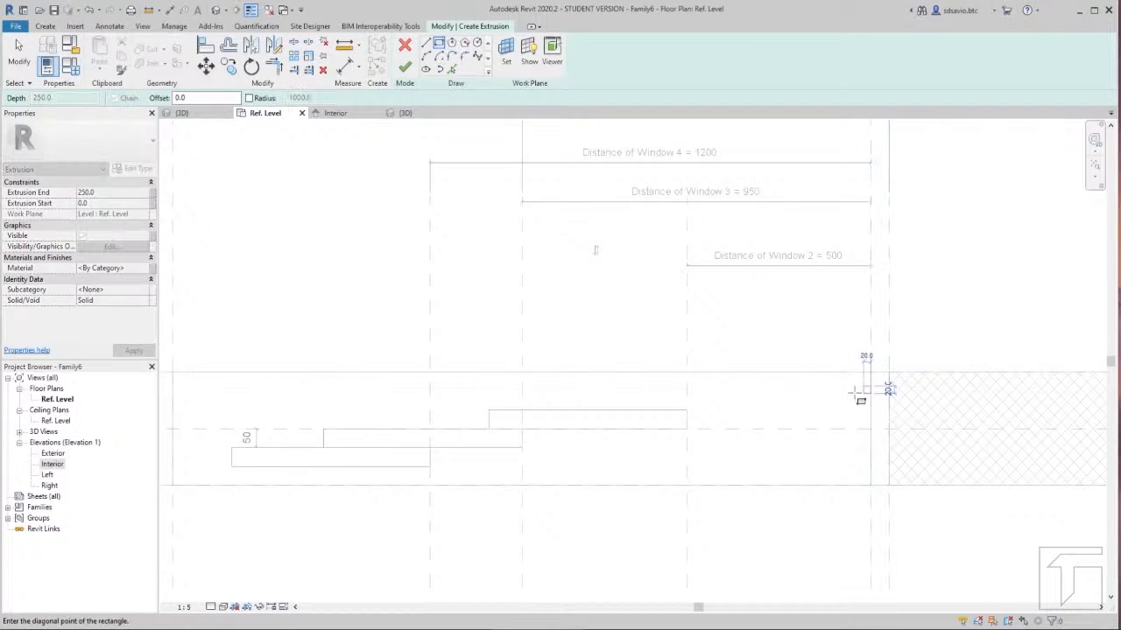
{"action": "left_click", "coordinate": [658, 401]}
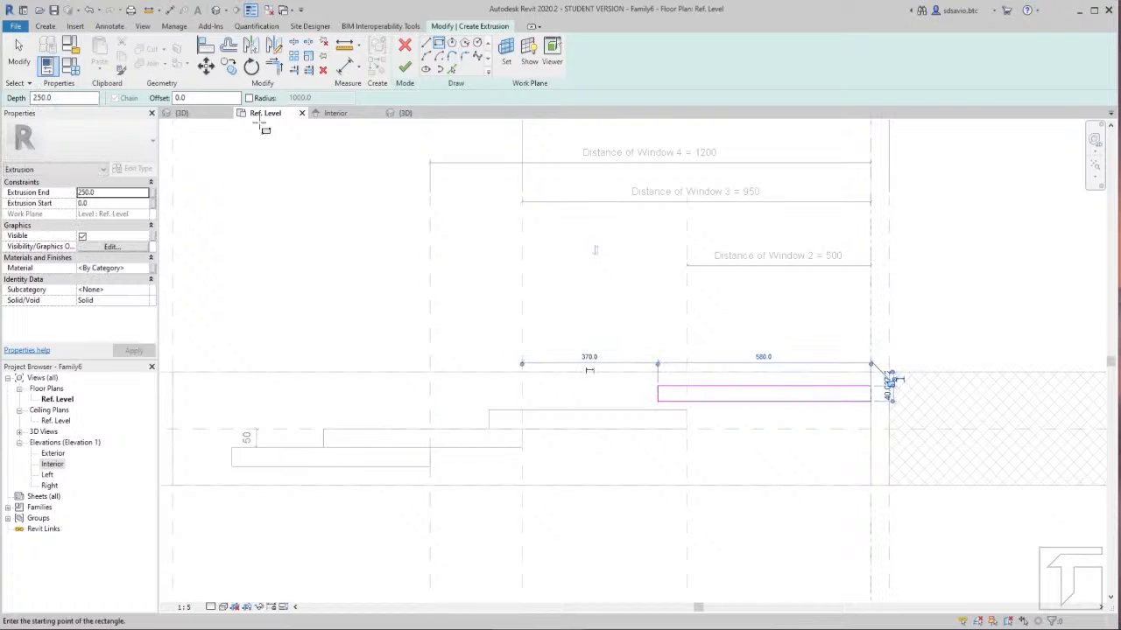
Step: Add aligned dimensions to the thickness and the width of the new panel rectangle
{"action": "left_click", "coordinate": [344, 66]}
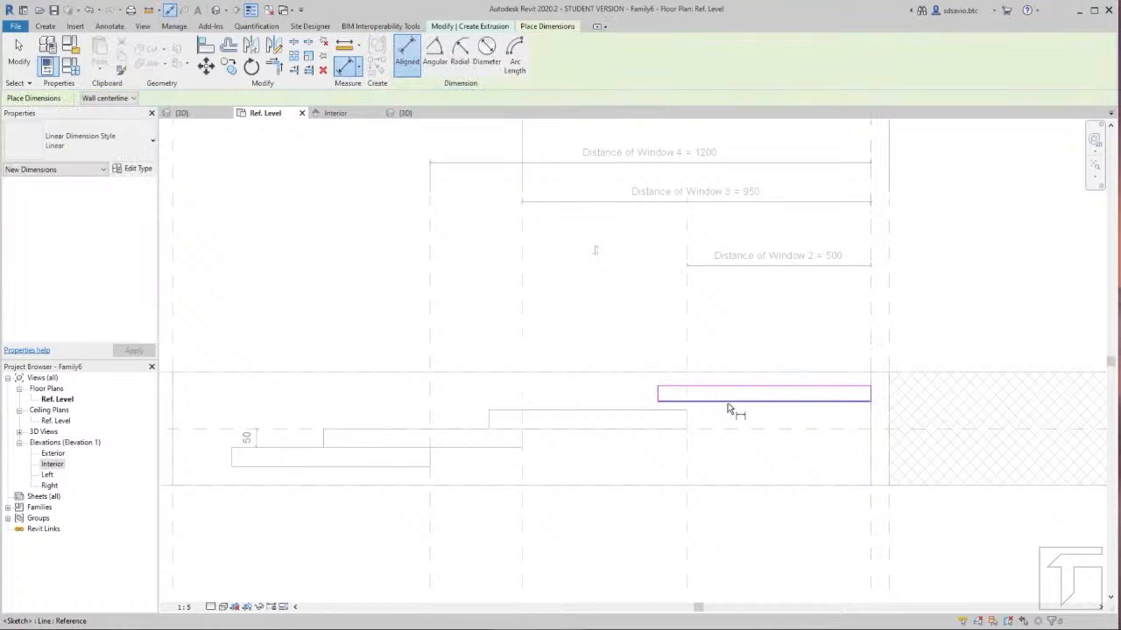
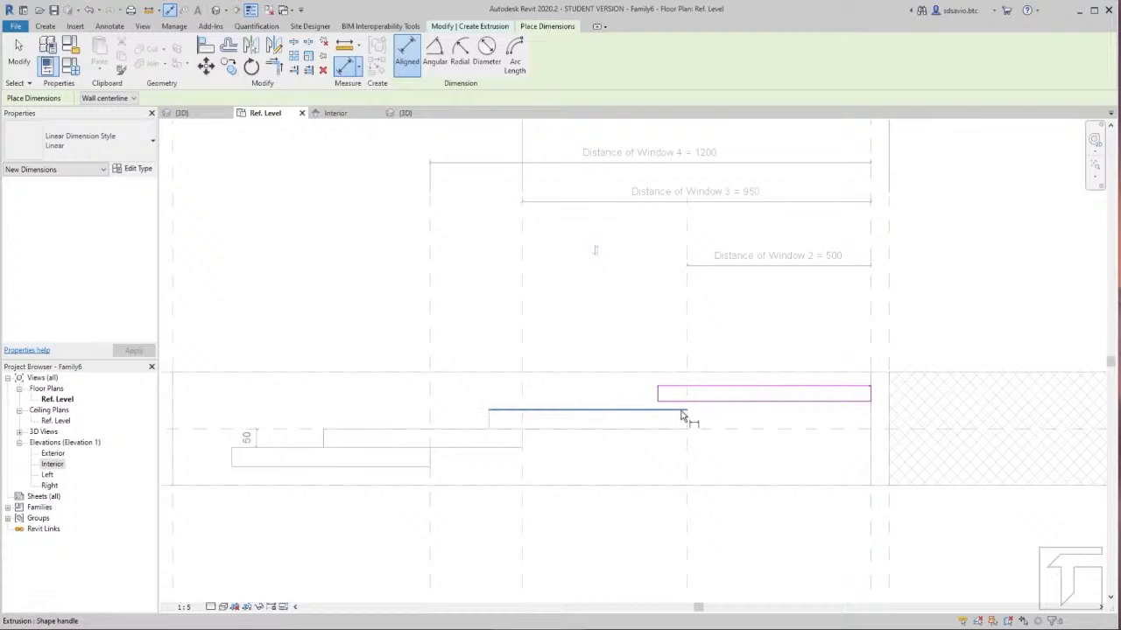
{"action": "left_click", "coordinate": [752, 401]}
{"action": "left_click", "coordinate": [704, 358]}
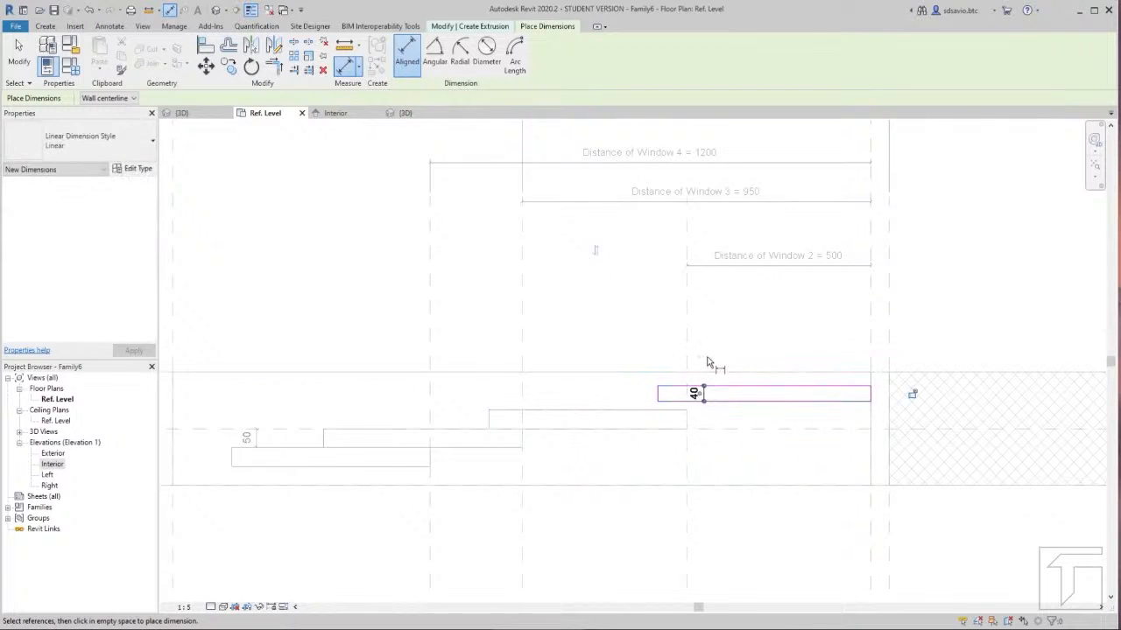
{"action": "left_click", "coordinate": [658, 395]}
{"action": "left_click", "coordinate": [867, 398]}
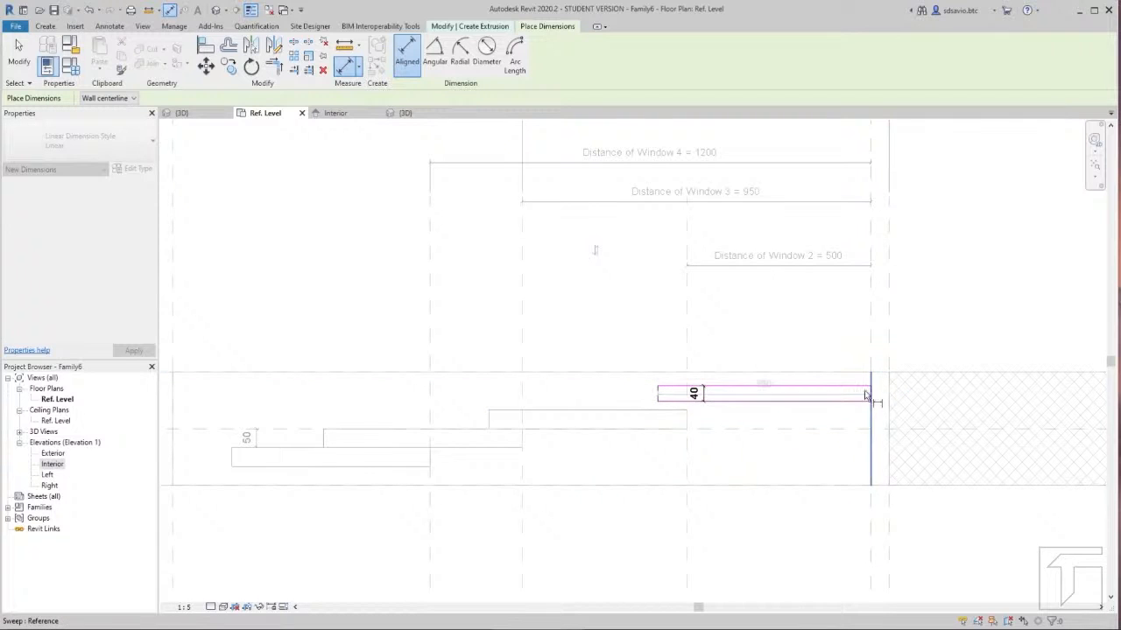
{"action": "left_click", "coordinate": [802, 340]}
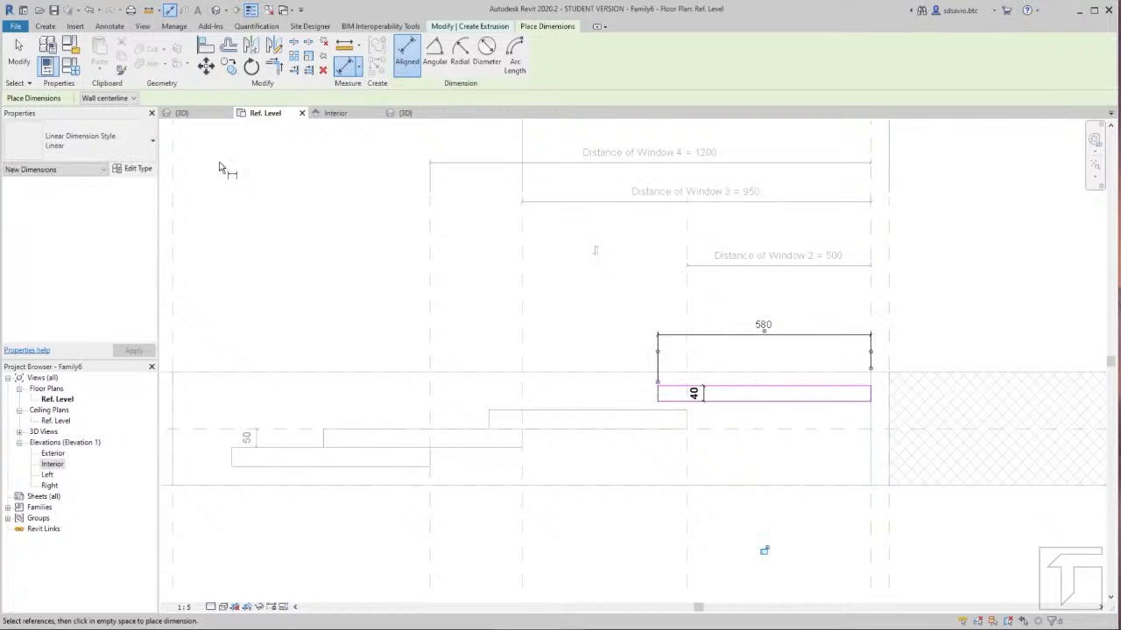
{"action": "key", "text": "Escape"}
{"action": "key", "text": "Escape"}
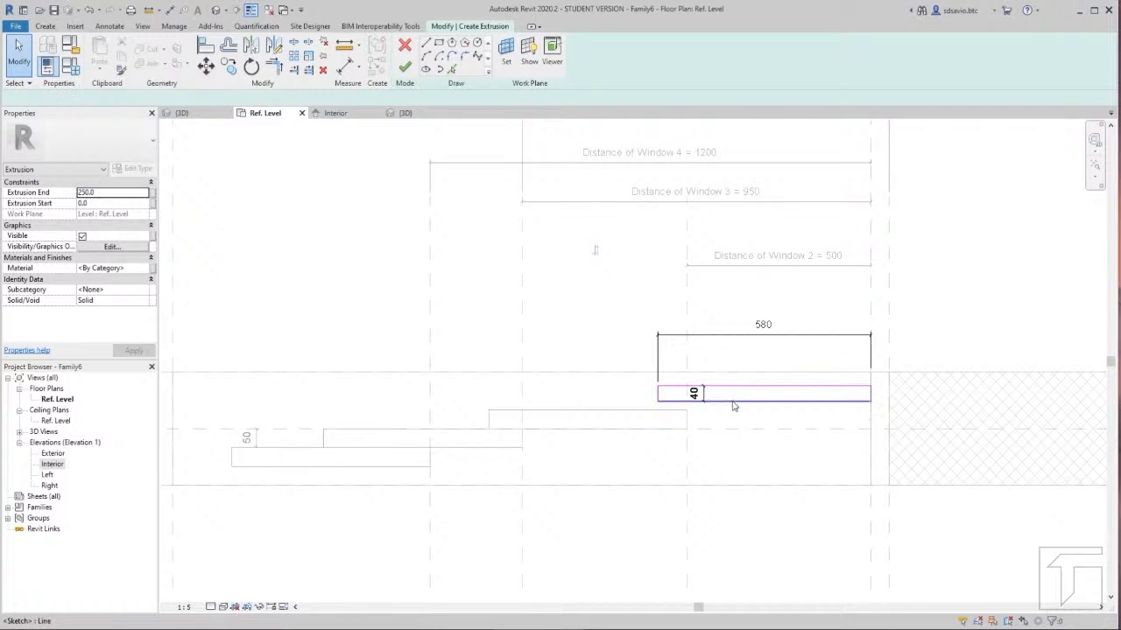
Step: Set the new panel rectangle's thickness to 50 mm and lock its thickness dimension
{"action": "left_click", "coordinate": [734, 402]}
{"action": "left_click", "coordinate": [693, 394]}
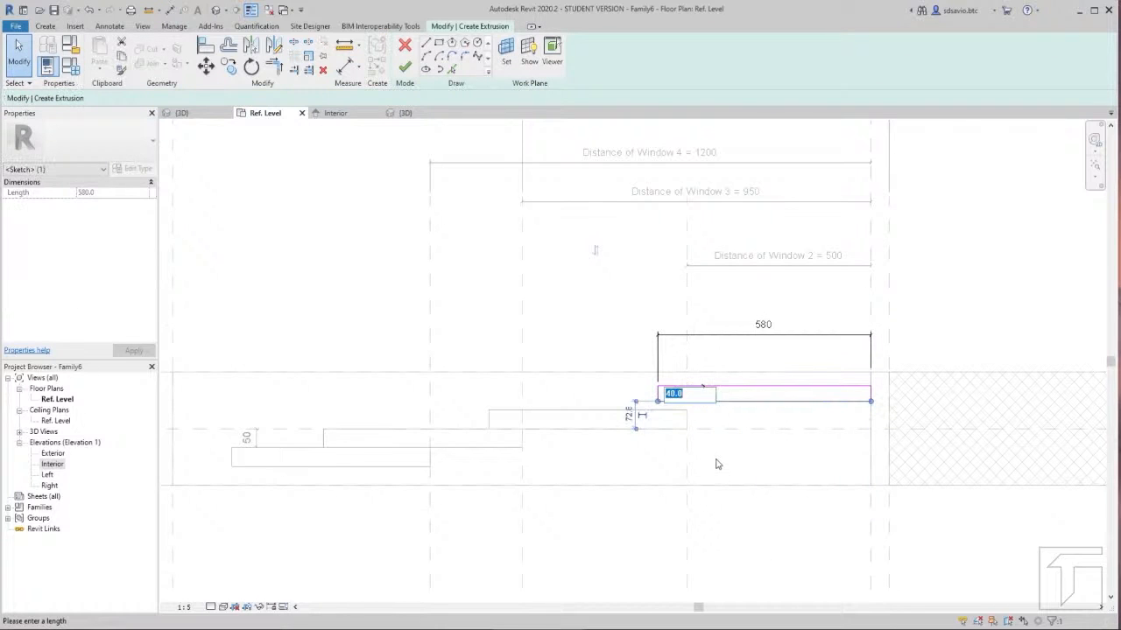
{"action": "type", "text": "50"}
{"action": "key", "text": "Return"}
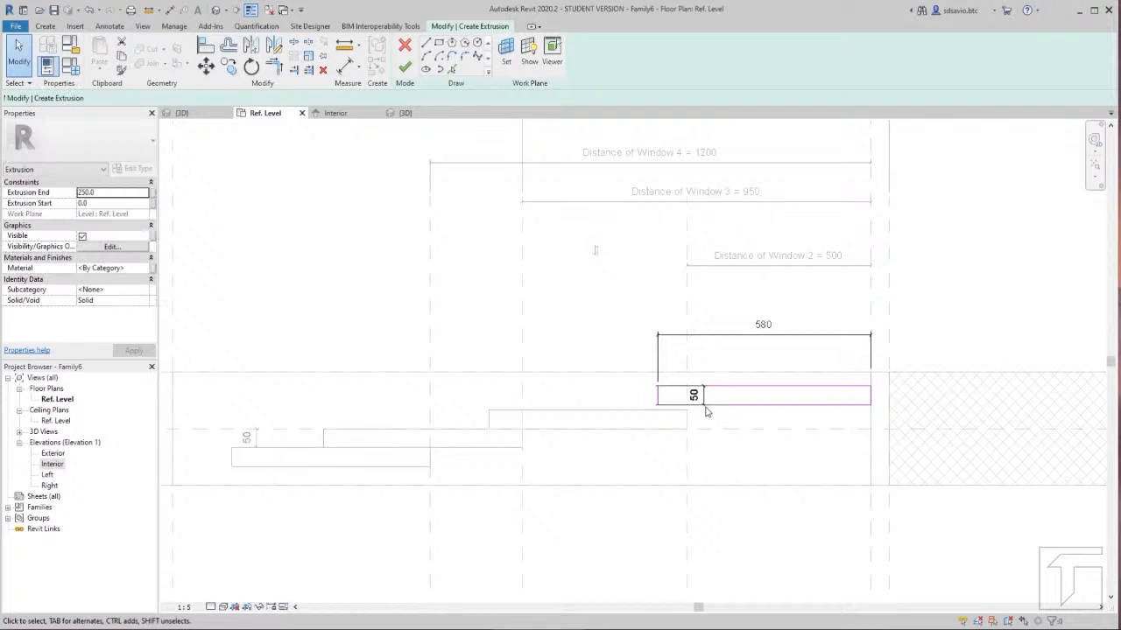
{"action": "left_click", "coordinate": [706, 409]}
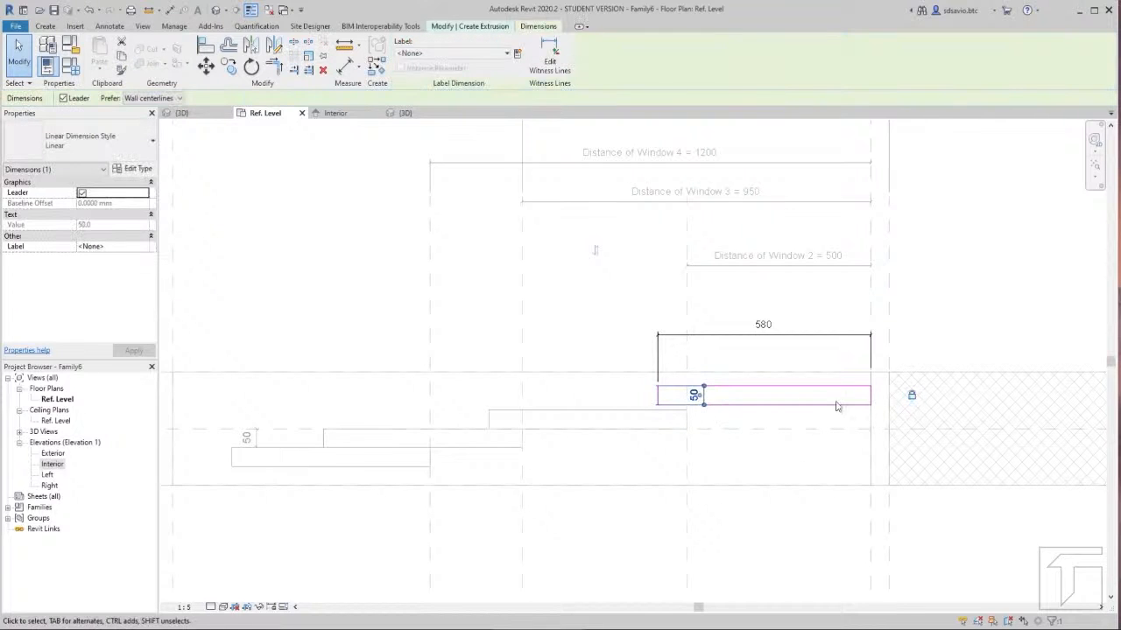
Step: Label the rectangle's width dimension with the Panel Width parameter and finish the fourth panel's extrusion
{"action": "left_click", "coordinate": [762, 336]}
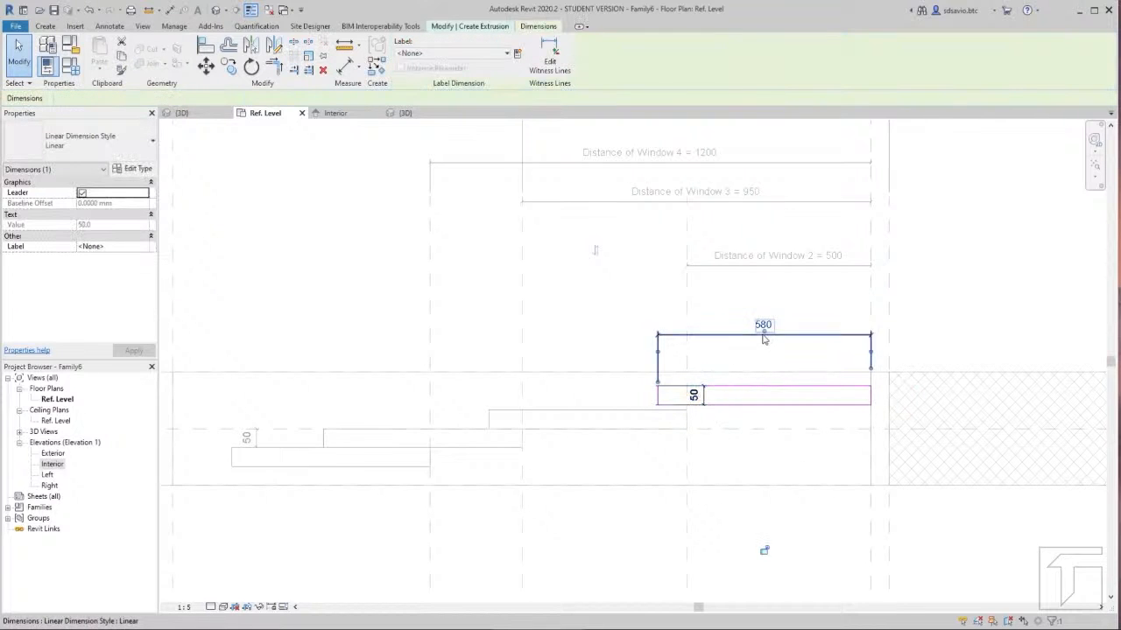
{"action": "left_click", "coordinate": [504, 53]}
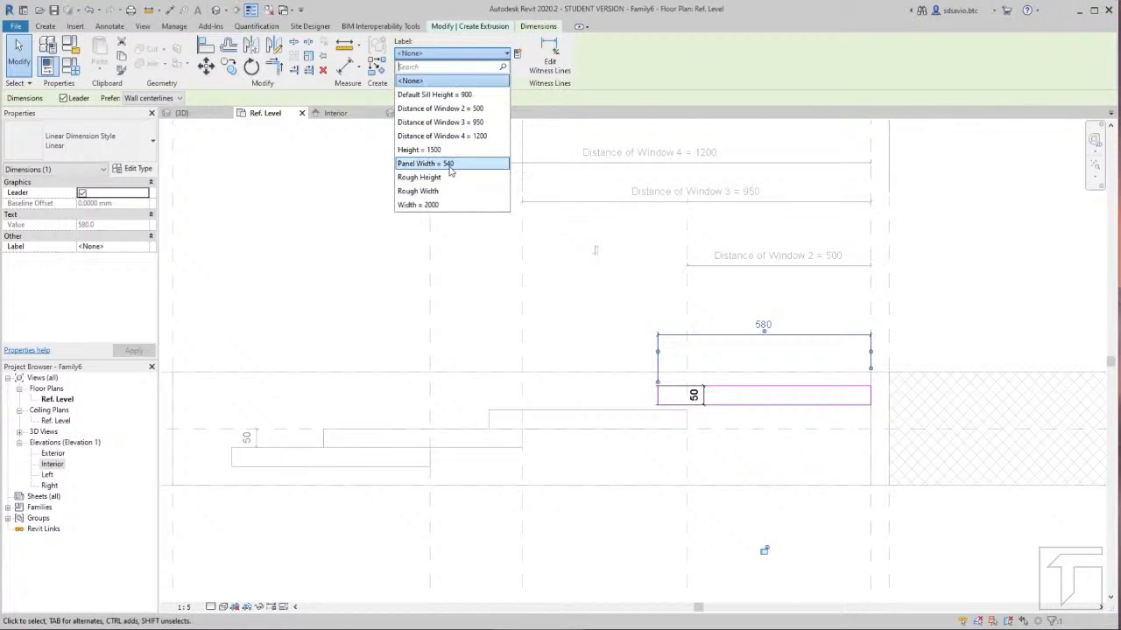
{"action": "left_click", "coordinate": [449, 165]}
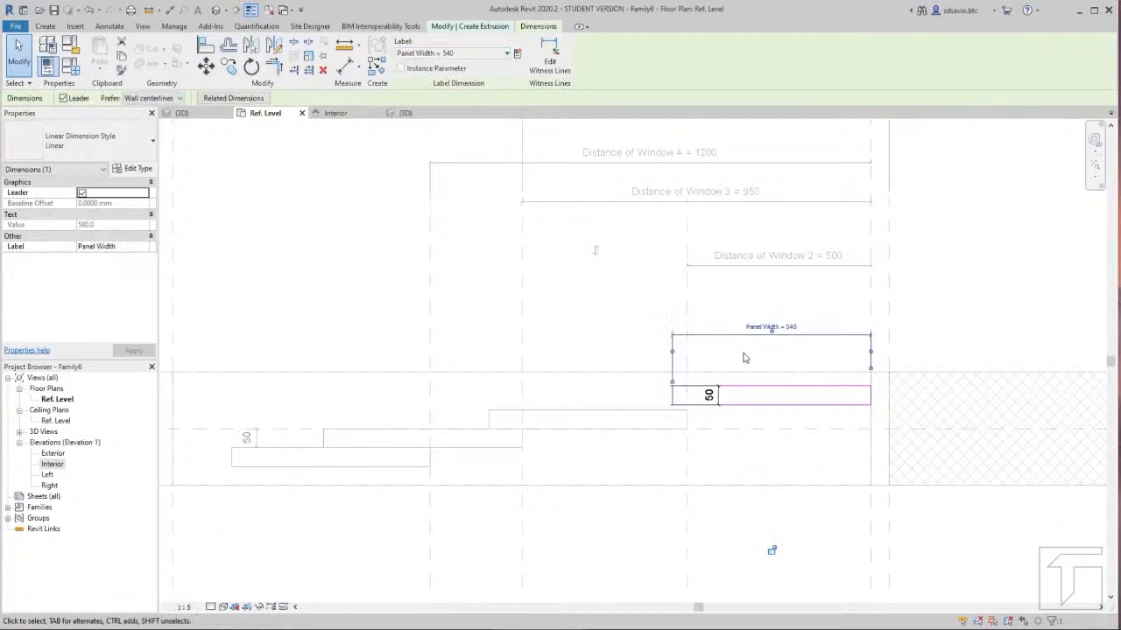
{"action": "left_click", "coordinate": [498, 296]}
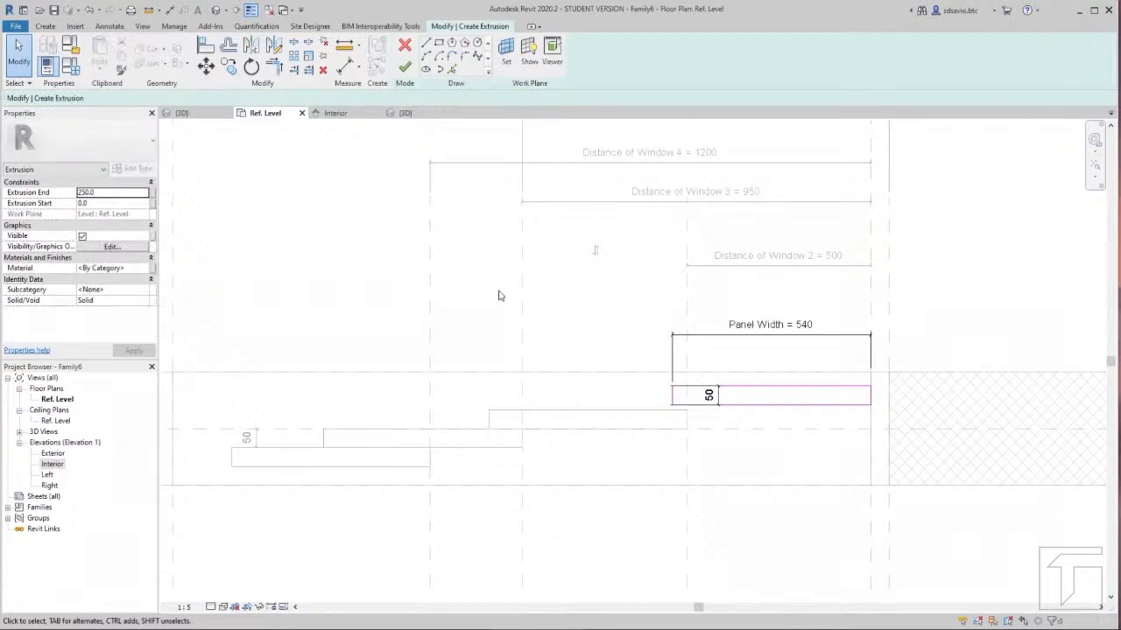
{"action": "left_click", "coordinate": [408, 68]}
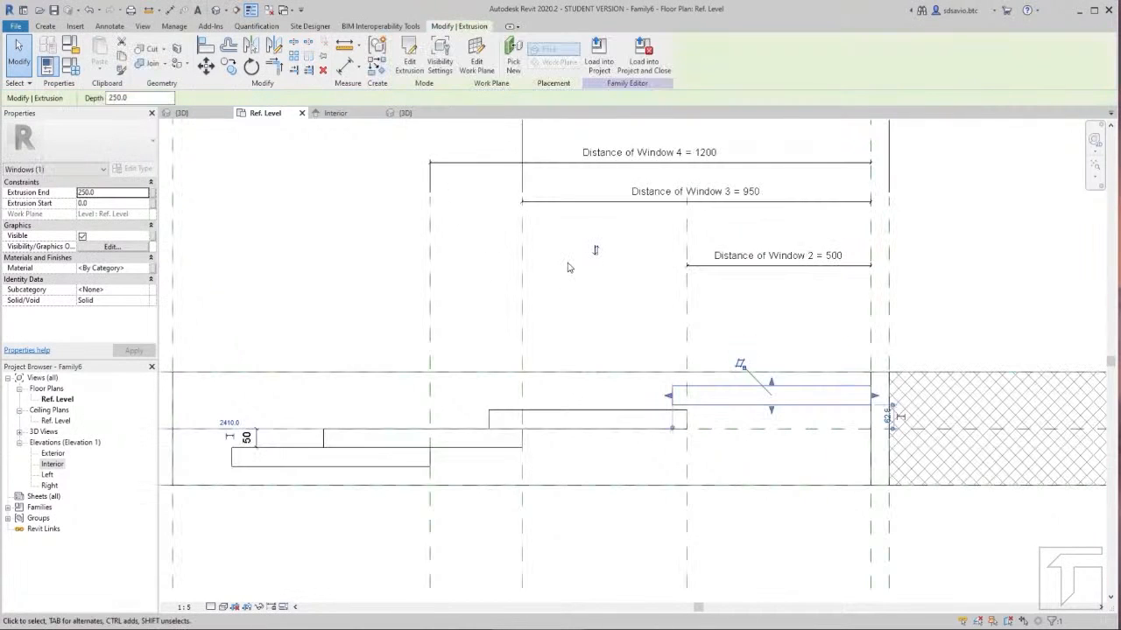
Step: In the Interior elevation, stretch the fourth panel between the frame's inner upper and lower reference planes, lock it to them, and inspect it in 3D
{"action": "left_click", "coordinate": [335, 113]}
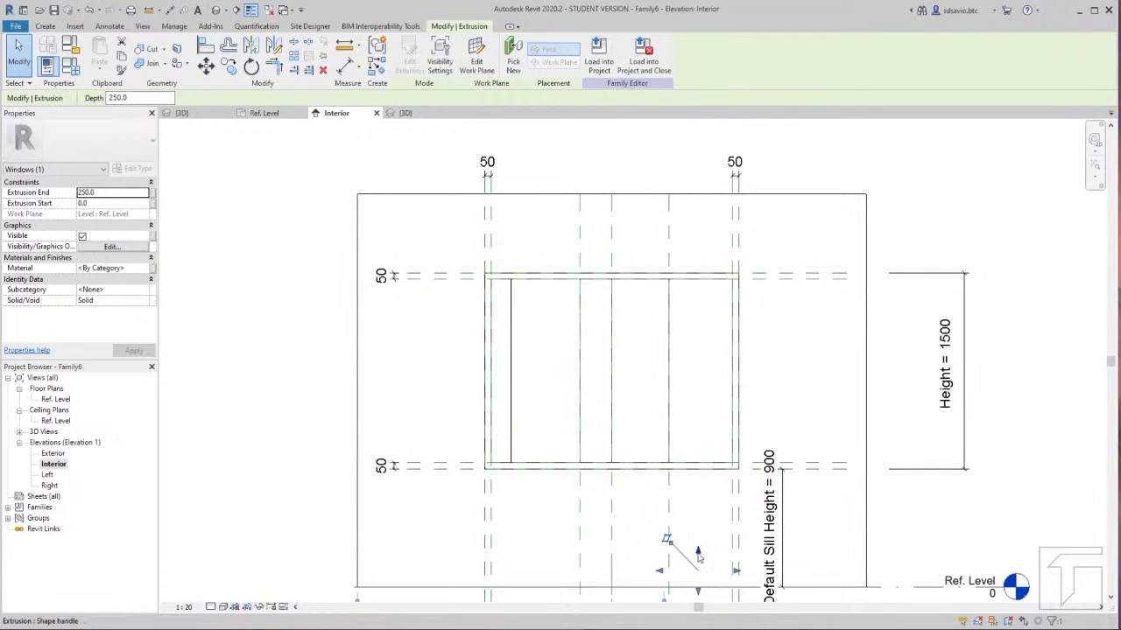
{"action": "left_click_drag", "start_coordinate": [698, 550], "coordinate": [683, 283]}
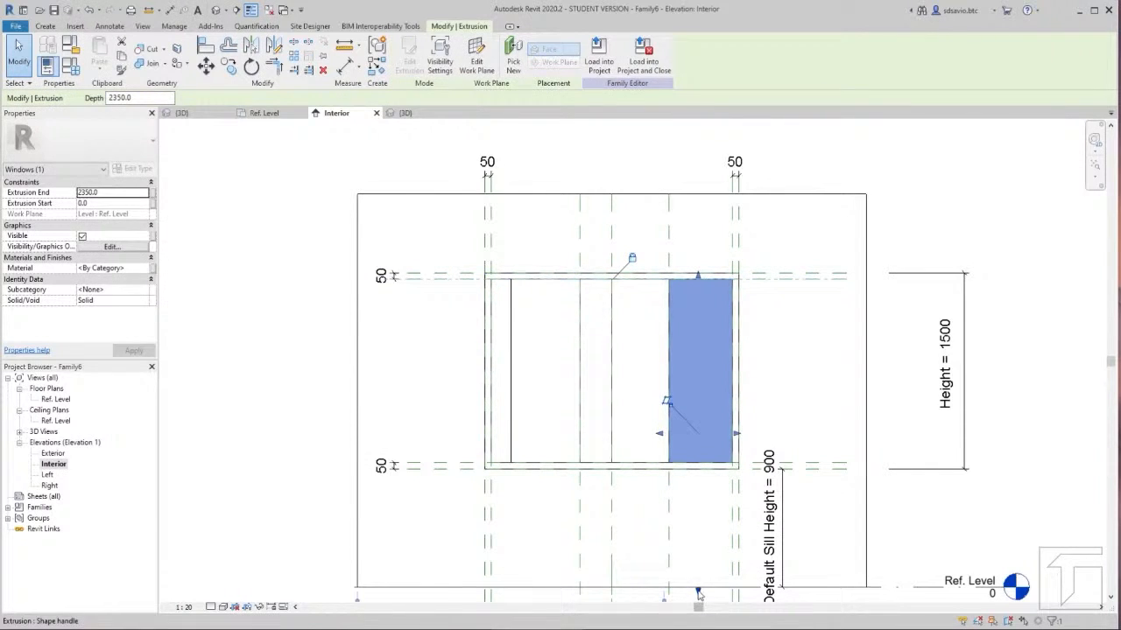
{"action": "left_click_drag", "start_coordinate": [698, 592], "coordinate": [698, 464]}
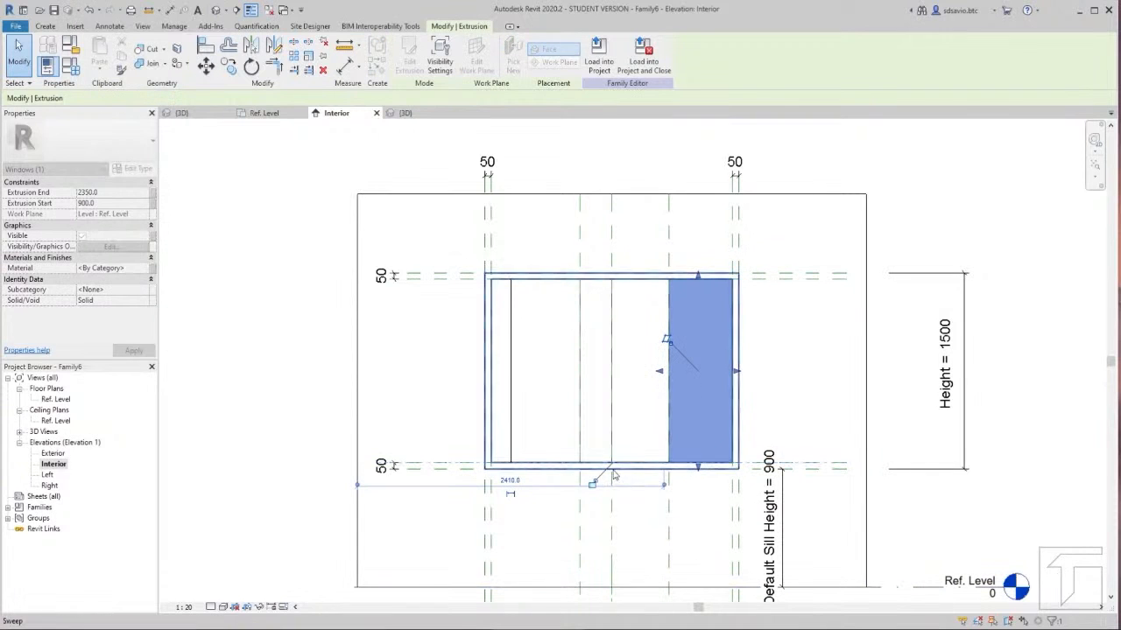
{"action": "left_click", "coordinate": [786, 355]}
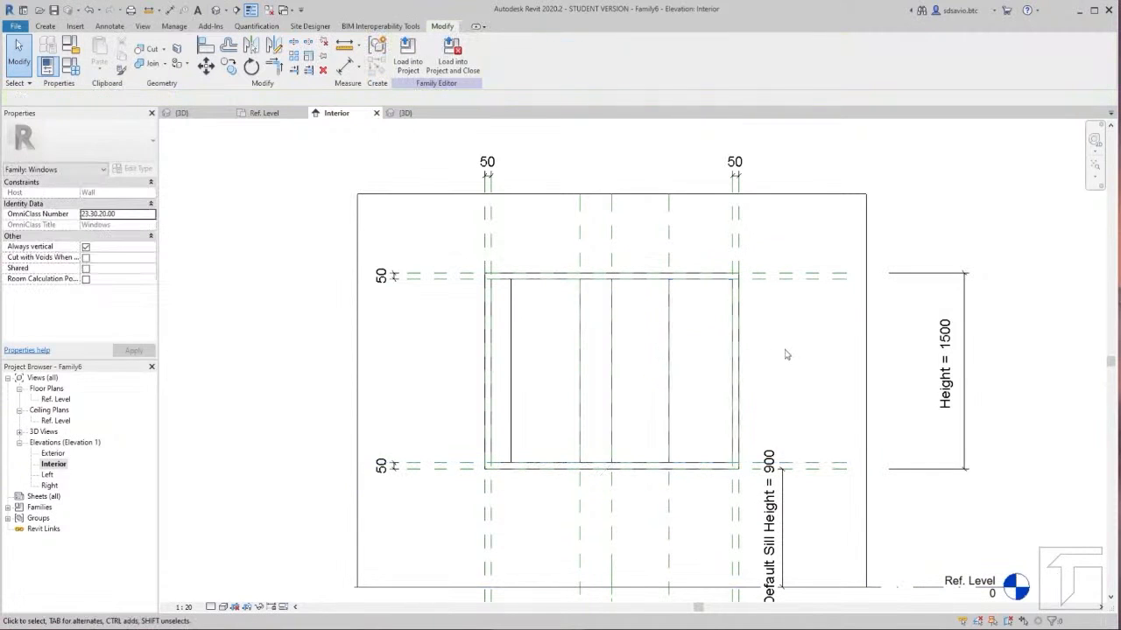
{"action": "left_click", "coordinate": [408, 115]}
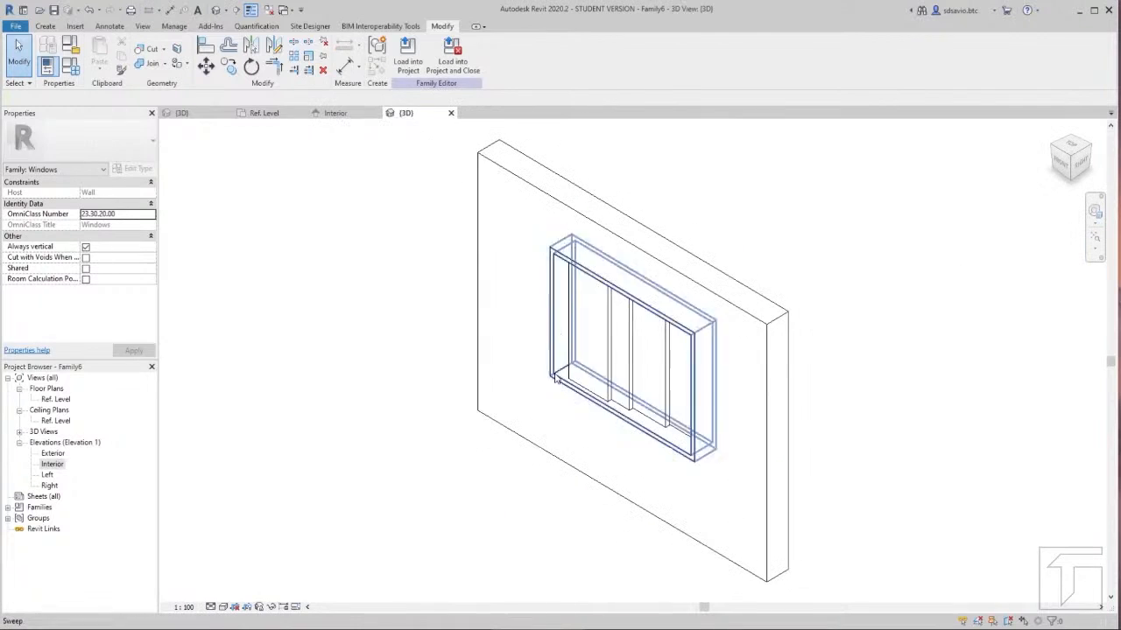
{"action": "middle_click_drag", "start_coordinate": [734, 435], "coordinate": [816, 457], "text": "shift"}
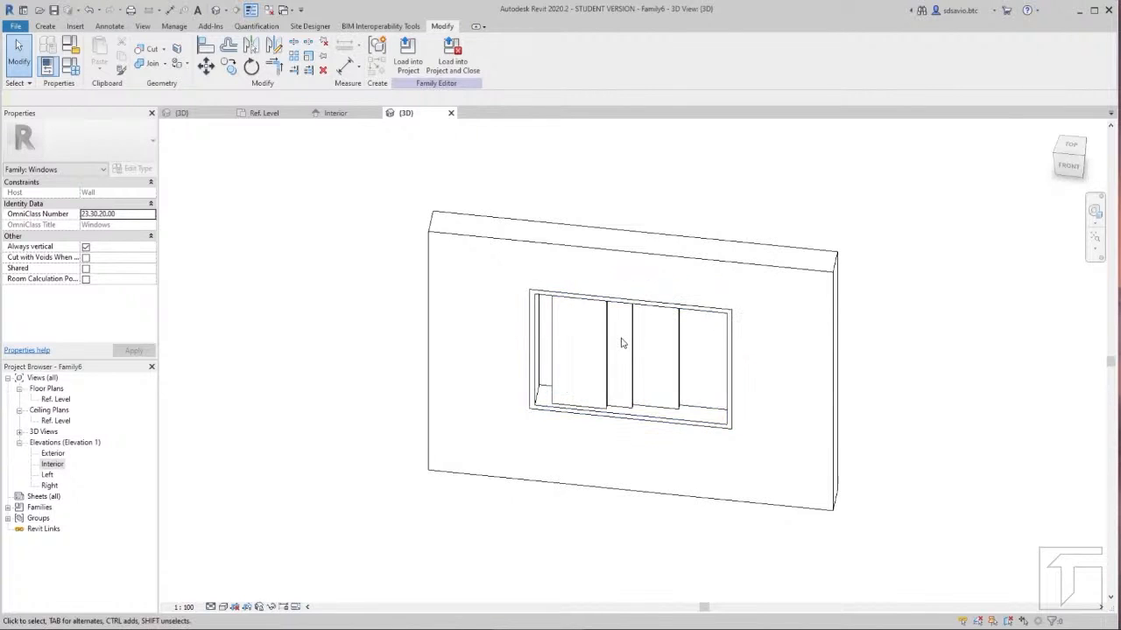
Step: In the Ref. Level plan, dimension the fourth panel's near edge from the Center (Front/Back) reference plane and select the panel to edit that distance
{"action": "left_click", "coordinate": [264, 113]}
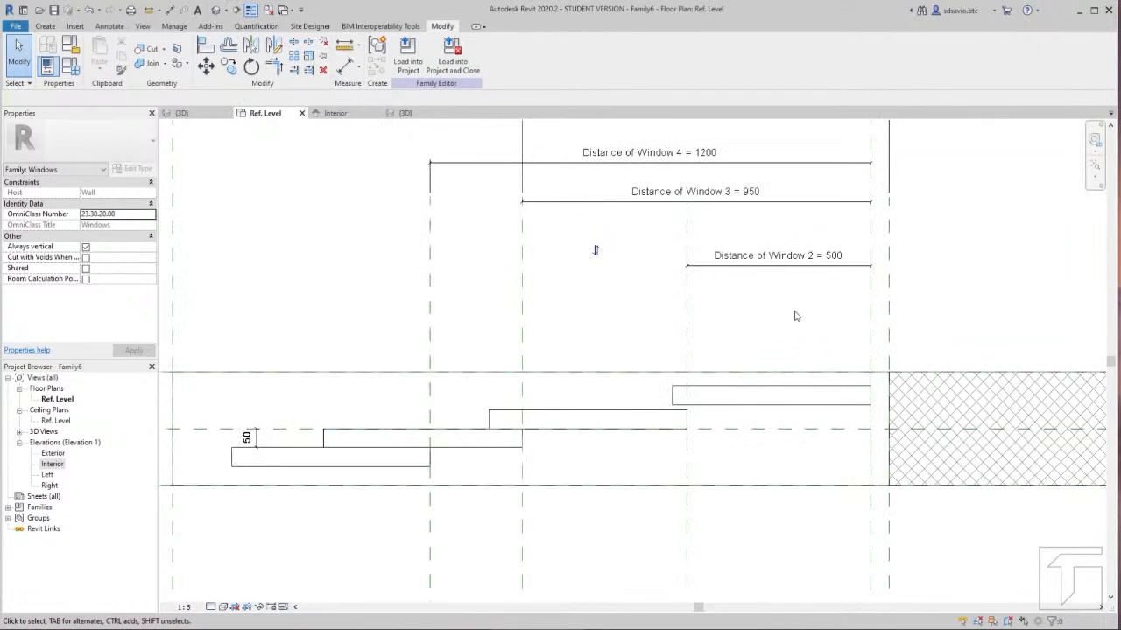
{"action": "mouse_move", "coordinate": [565, 306]}
{"action": "middle_mouse_down"}
{"action": "mouse_move", "coordinate": [583, 292]}
{"action": "mouse_move", "coordinate": [649, 289]}
{"action": "middle_mouse_up"}
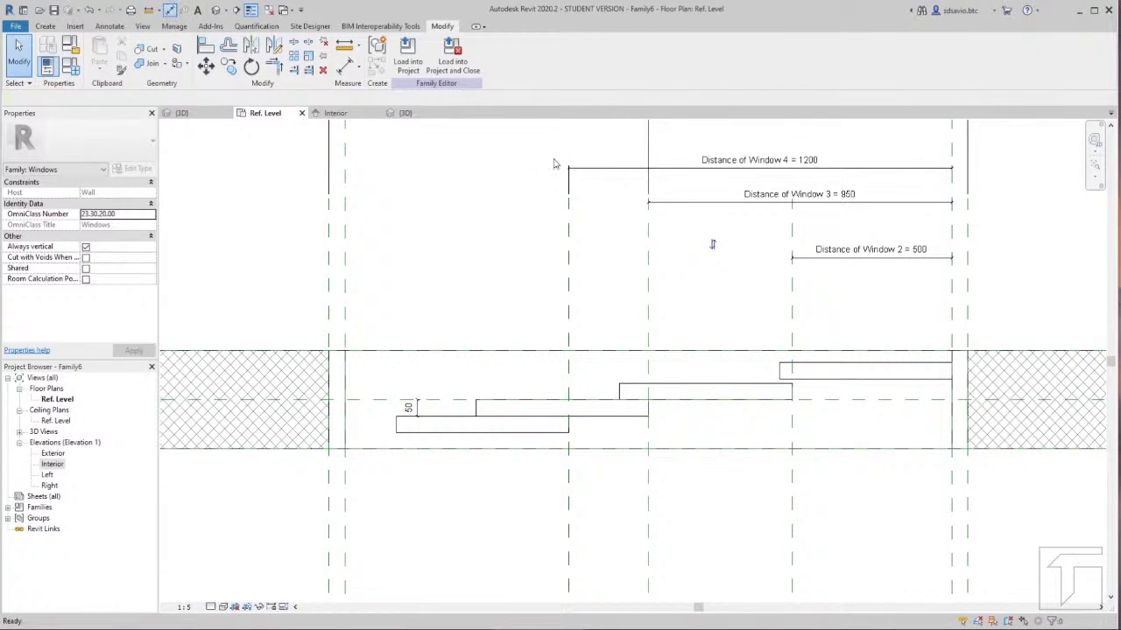
{"action": "left_click", "coordinate": [170, 9]}
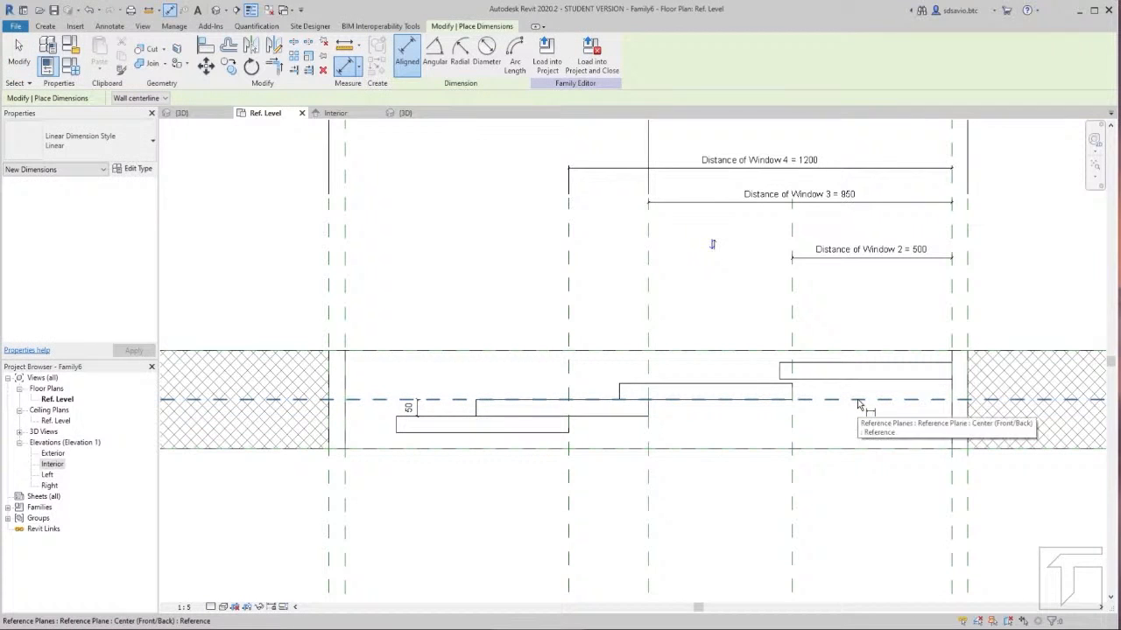
{"action": "left_click", "coordinate": [859, 382]}
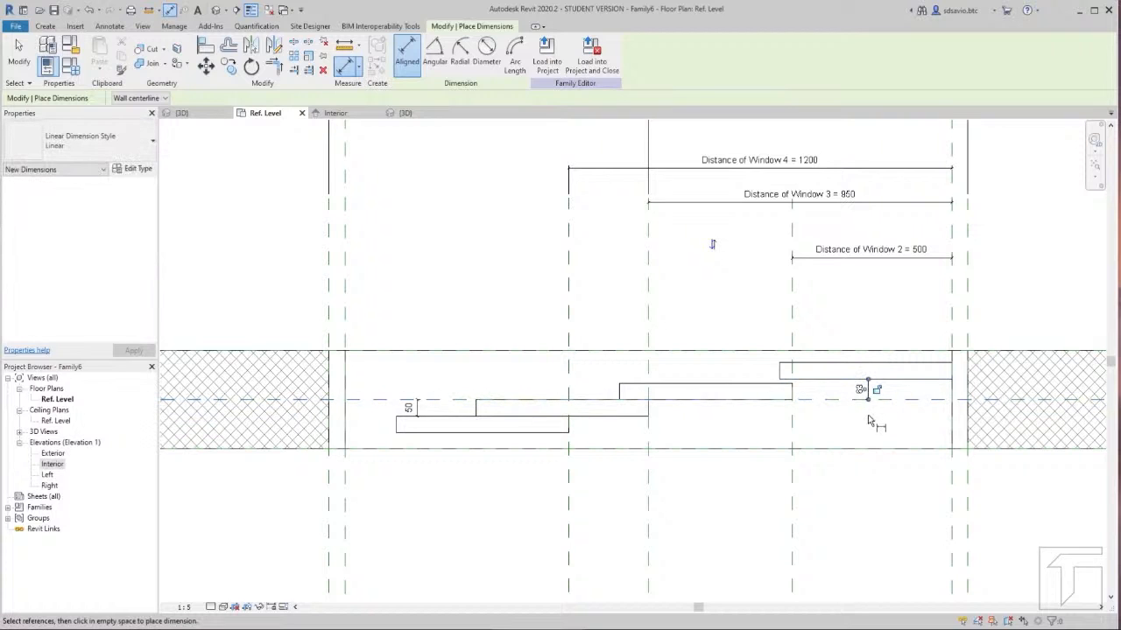
{"action": "key", "text": "Escape"}
{"action": "key", "text": "Escape"}
{"action": "left_click", "coordinate": [855, 388]}
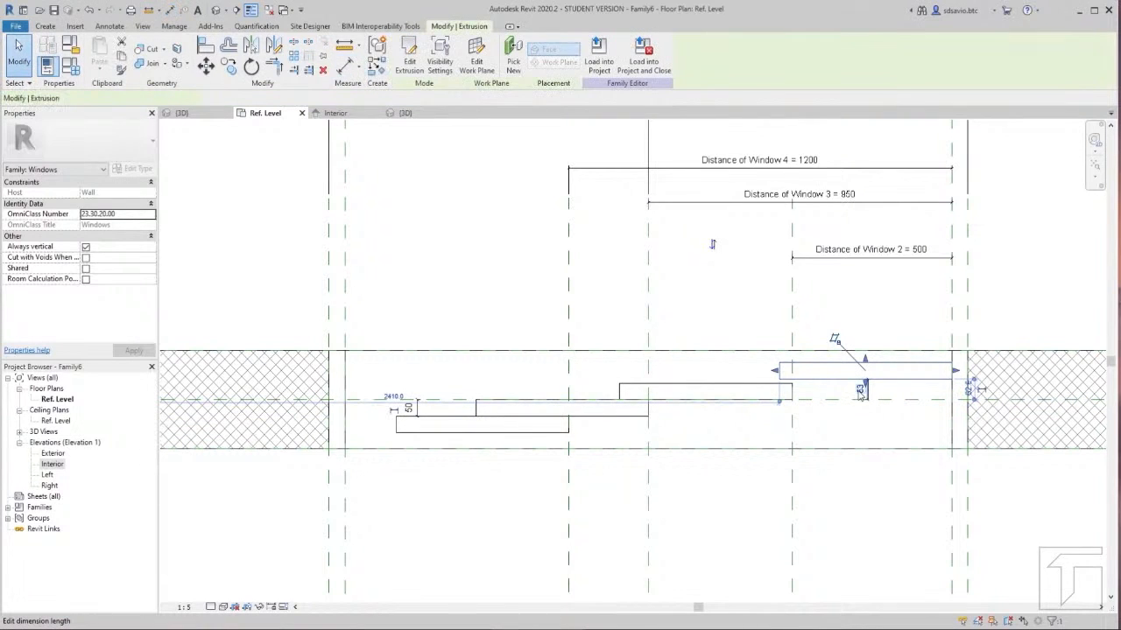
Step: Set the distance from the wall centre line to the near face of the rightmost window panel to 50 mm
{"action": "left_click", "coordinate": [855, 389]}
{"action": "type", "text": "50"}
{"action": "key", "text": "Return"}
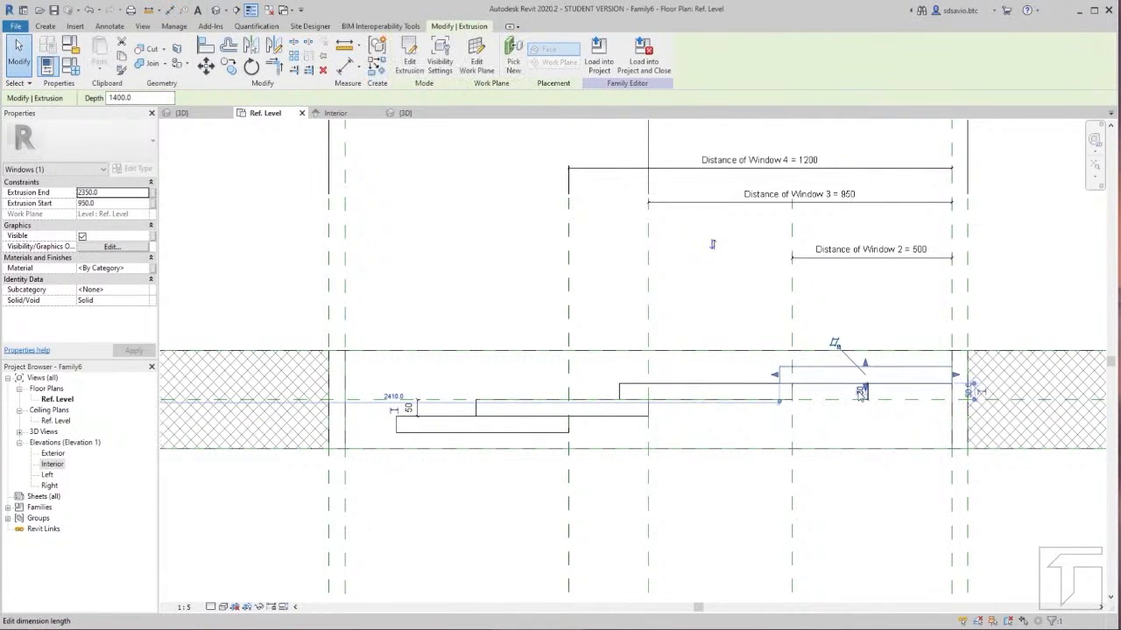
{"action": "left_click", "coordinate": [861, 418]}
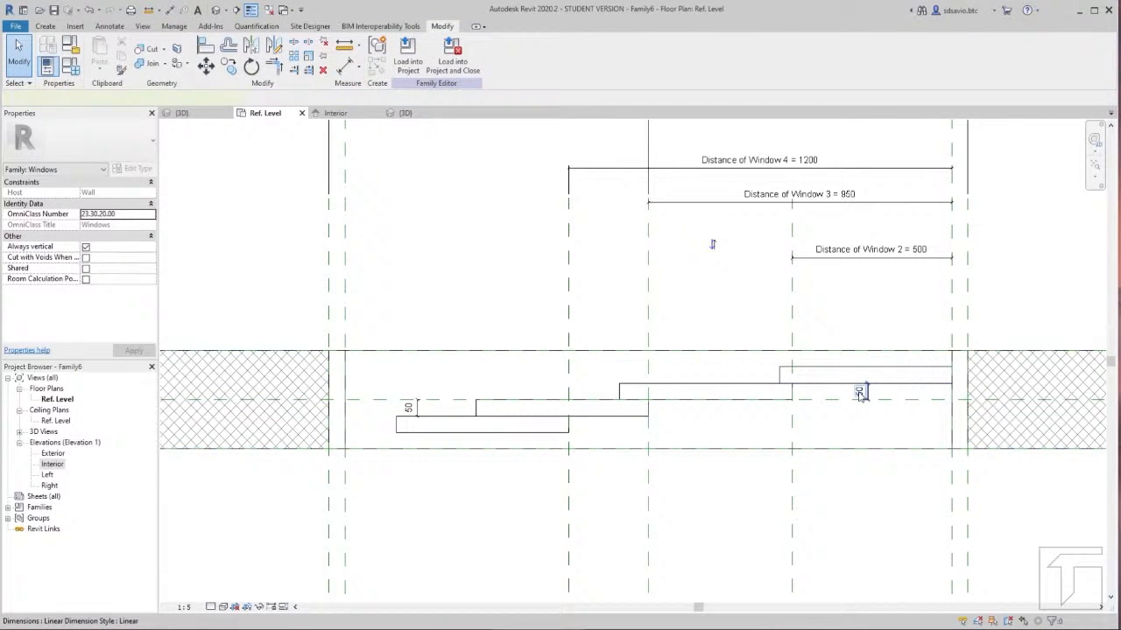
{"action": "left_click", "coordinate": [860, 396]}
{"action": "left_click", "coordinate": [851, 418]}
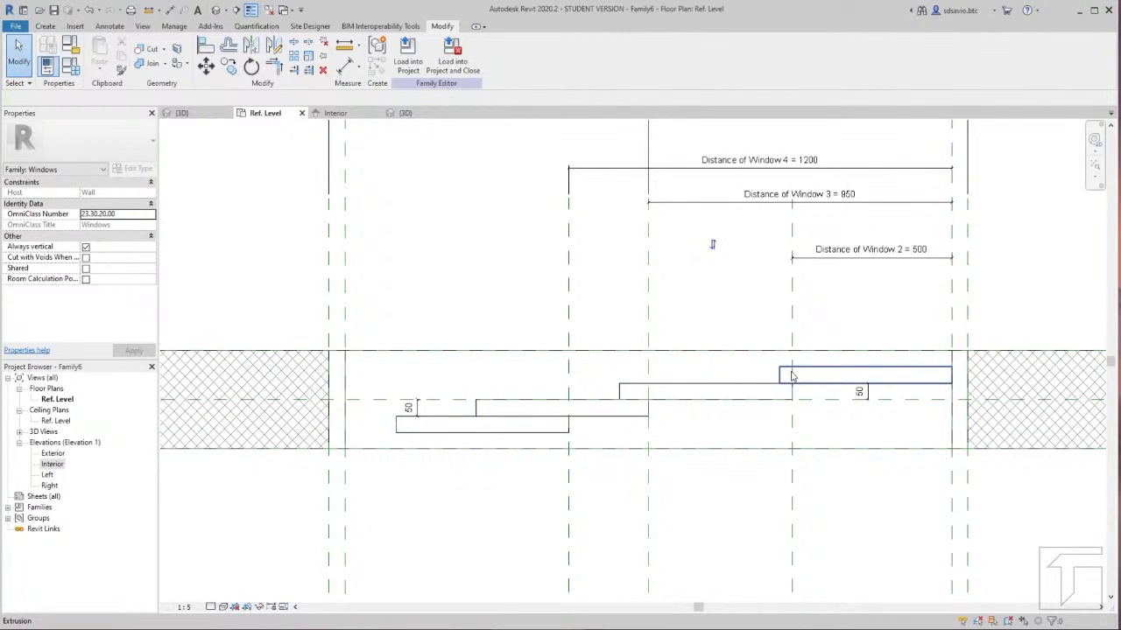
Step: In the family types, start the Panel Width formula with Width - 100
{"action": "left_click", "coordinate": [74, 70]}
{"action": "left_click_drag", "start_coordinate": [440, 183], "coordinate": [684, 194]}
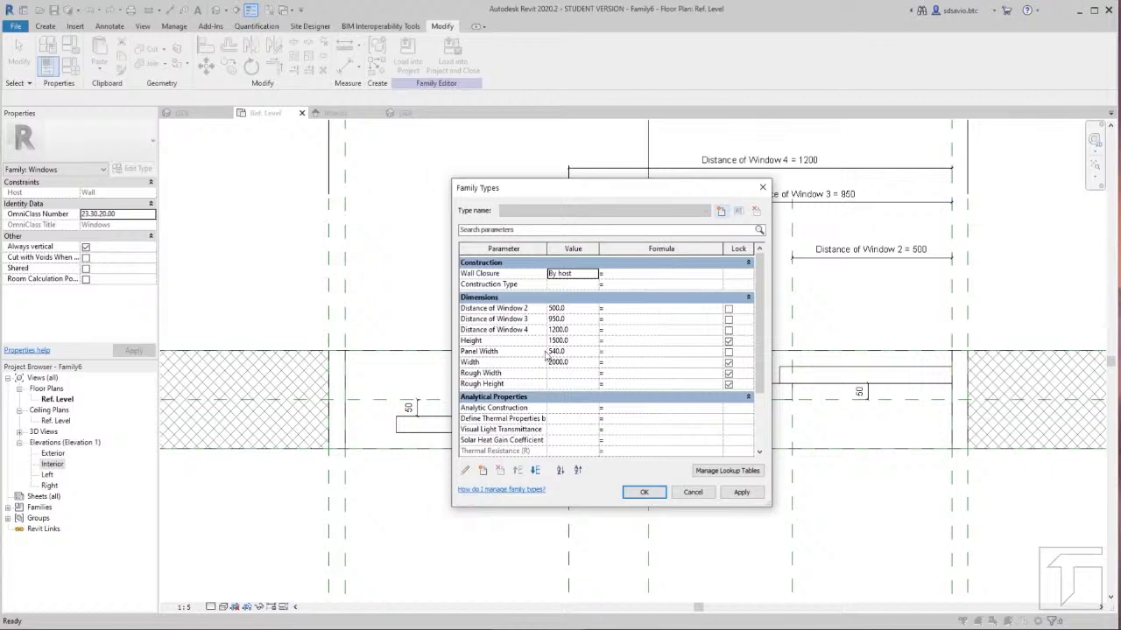
{"action": "left_click", "coordinate": [617, 352]}
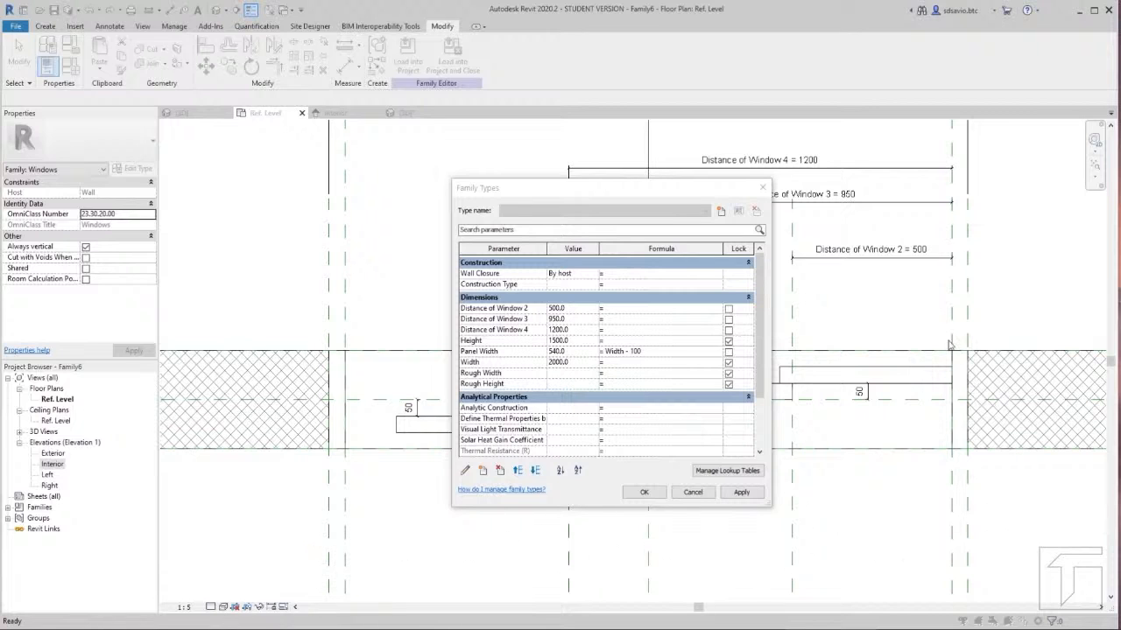
{"action": "left_click_drag", "start_coordinate": [938, 334], "coordinate": [980, 473]}
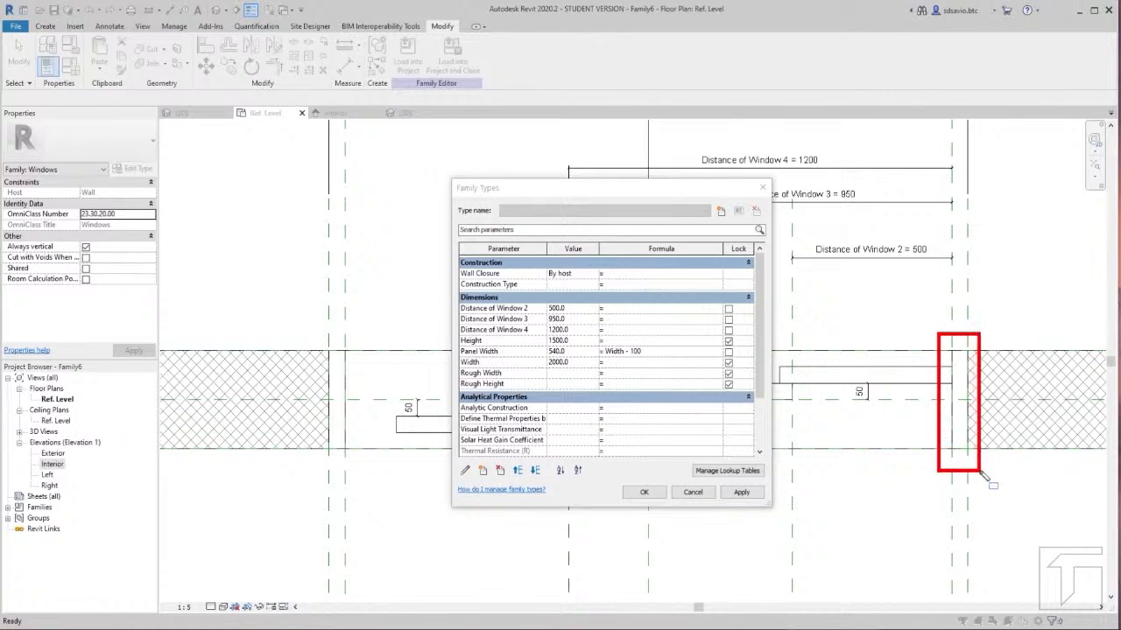
{"action": "left_click_drag", "start_coordinate": [314, 328], "coordinate": [361, 478]}
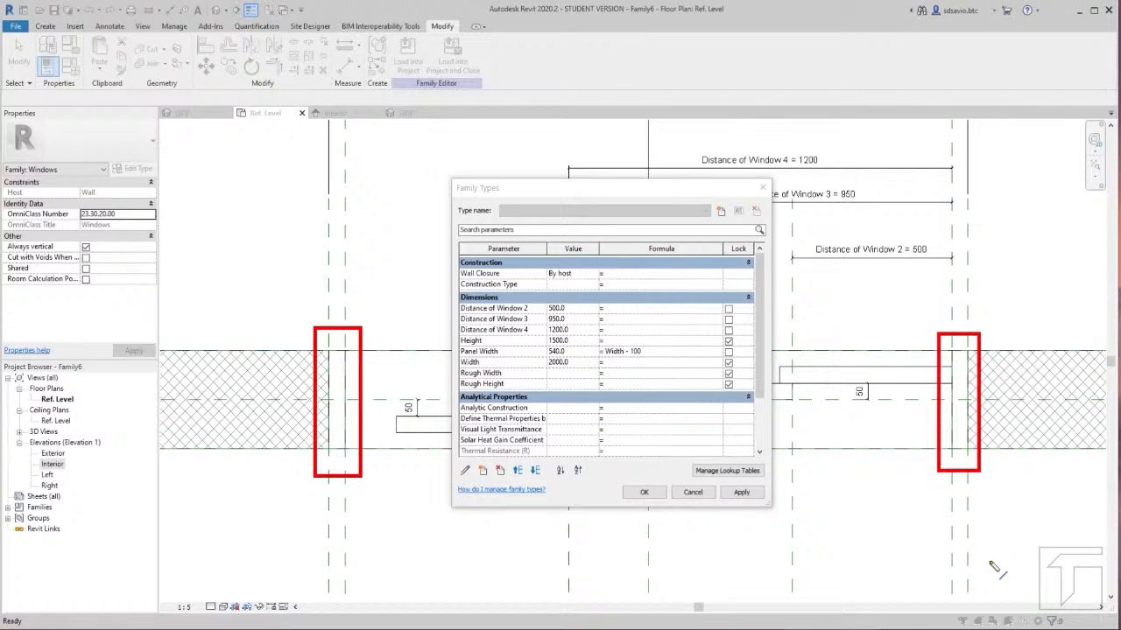
{"action": "left_click_drag", "start_coordinate": [969, 551], "coordinate": [331, 554]}
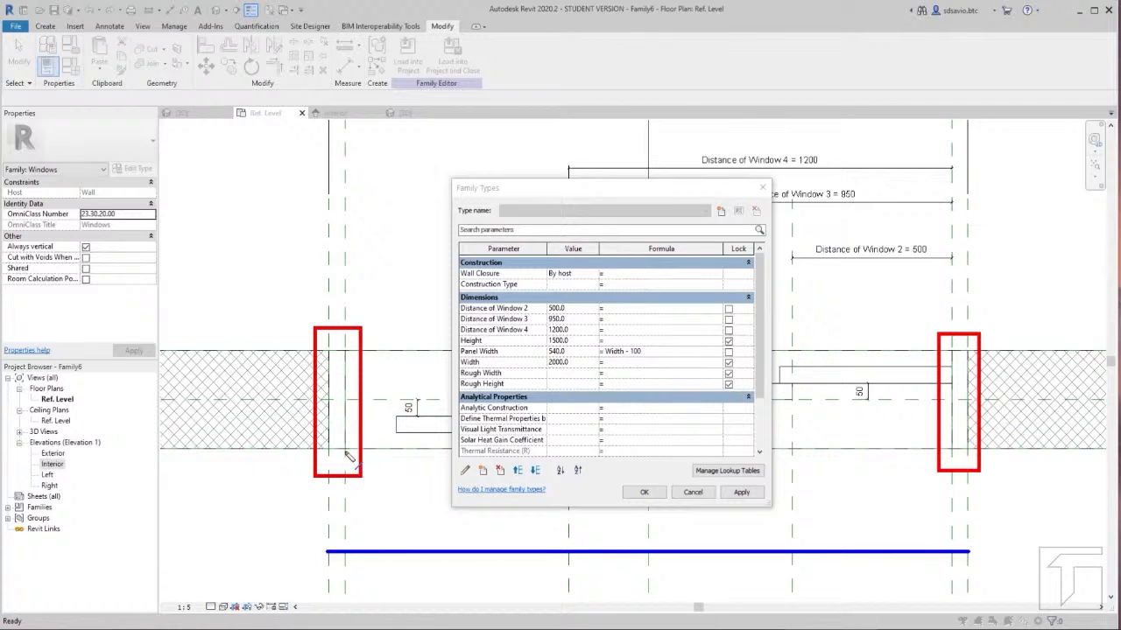
{"action": "left_click_drag", "start_coordinate": [344, 449], "coordinate": [344, 552]}
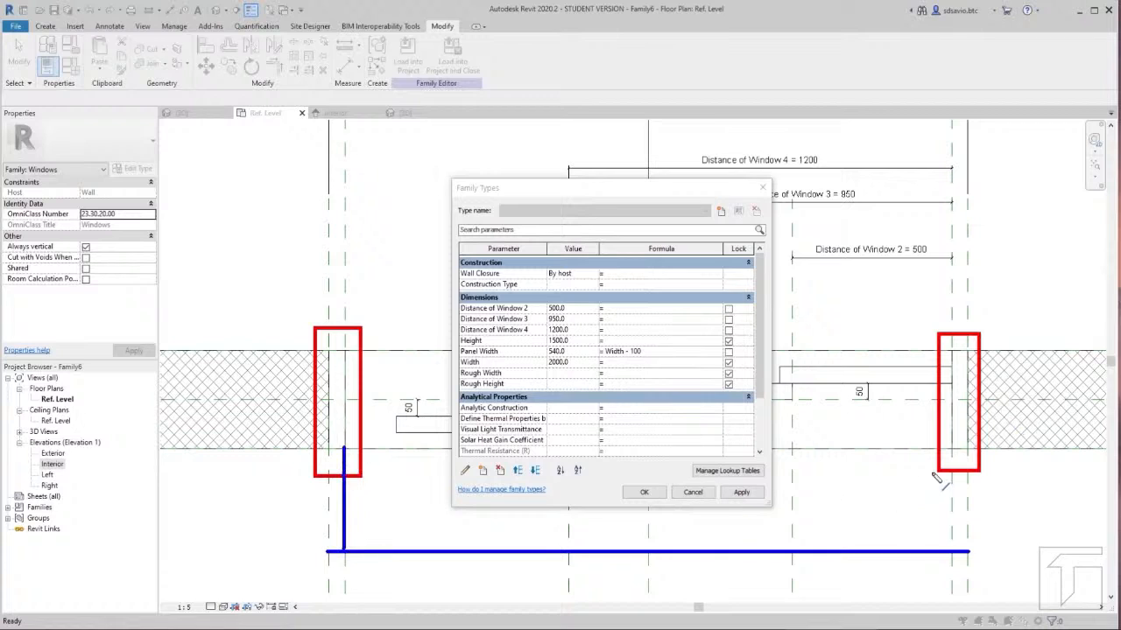
{"action": "left_click_drag", "start_coordinate": [952, 452], "coordinate": [953, 550]}
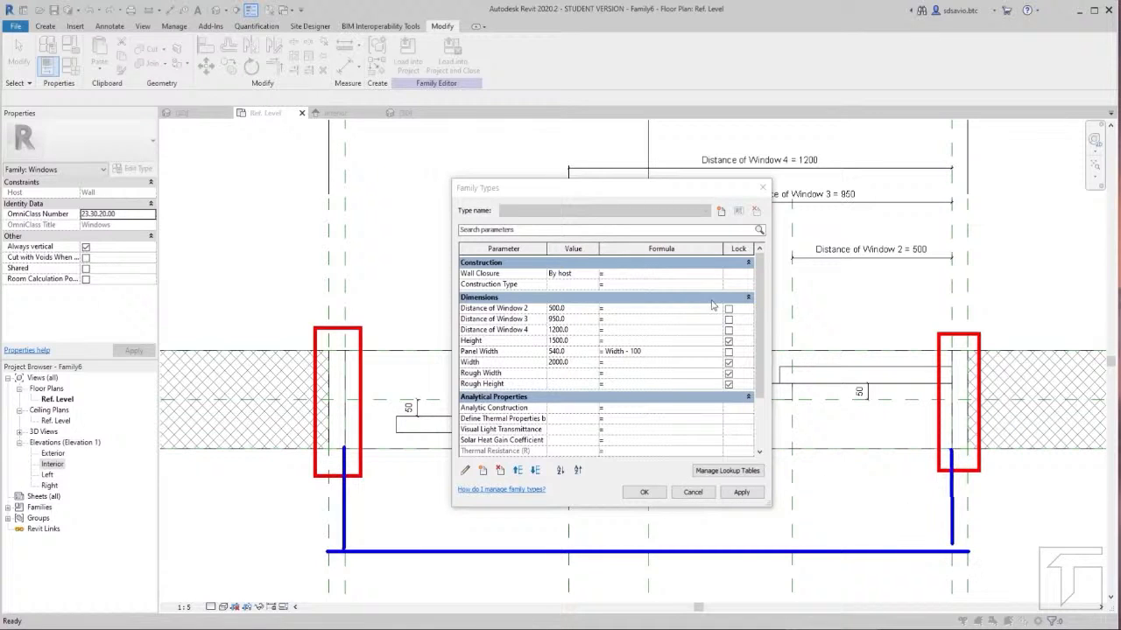
Step: Extend the Panel Width formula to ((Width - 100) + 150)/4 and lock the parameter
{"action": "left_click", "coordinate": [633, 188]}
{"action": "mouse_move", "coordinate": [628, 188]}
{"action": "left_mouse_down"}
{"action": "mouse_move", "coordinate": [605, 83]}
{"action": "mouse_move", "coordinate": [637, 46]}
{"action": "left_mouse_up"}
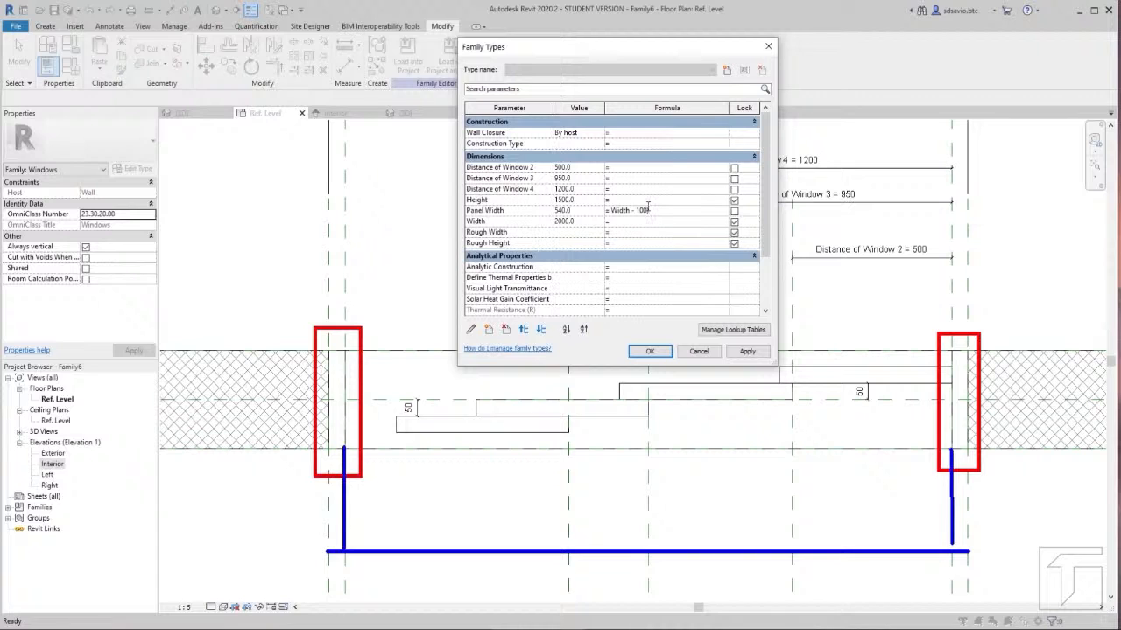
{"action": "type", "text": "("}
{"action": "type", "text": "("}
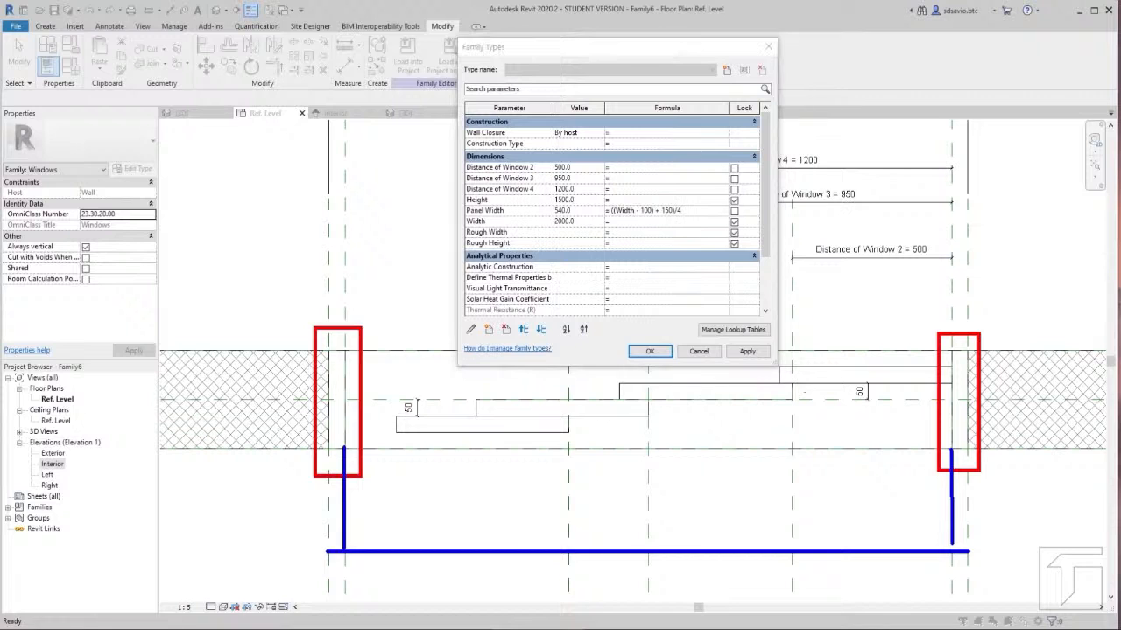
{"action": "left_click", "coordinate": [735, 212]}
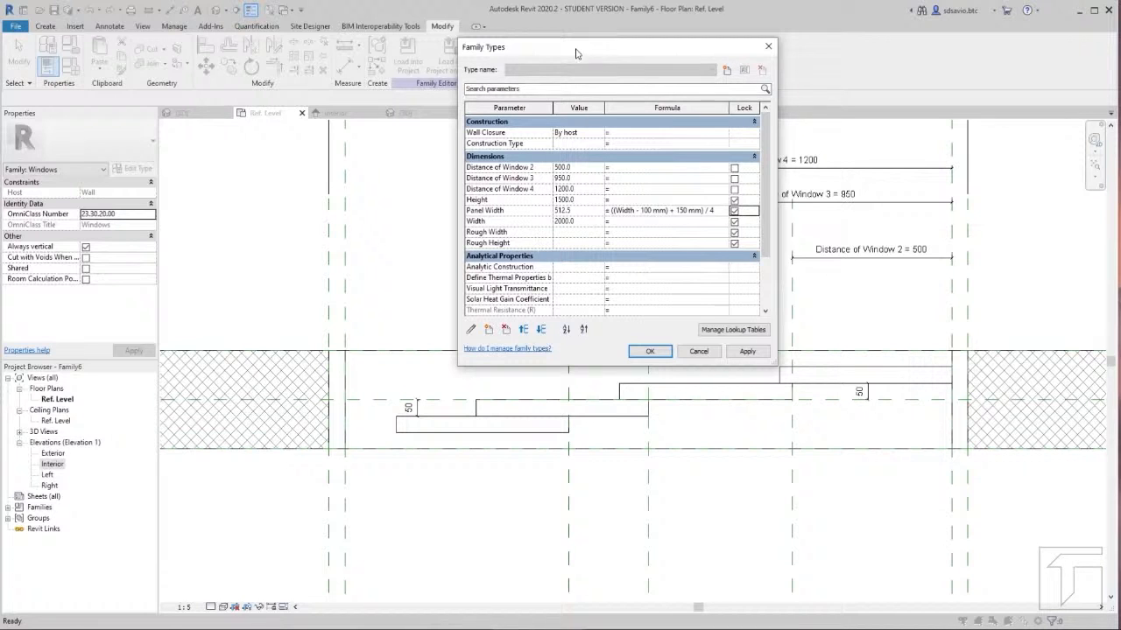
Step: Apply a Width of 2500 mm to the window family to test the Panel Width formula
{"action": "left_click_drag", "start_coordinate": [593, 54], "coordinate": [506, 41]}
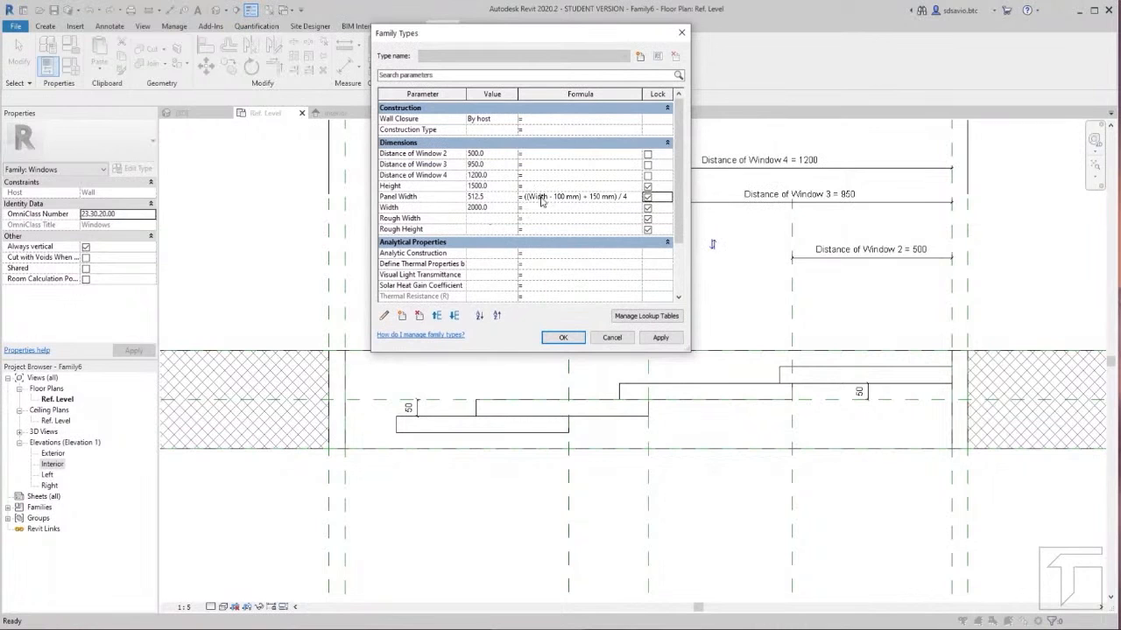
{"action": "left_click", "coordinate": [473, 208]}
{"action": "left_click", "coordinate": [661, 338]}
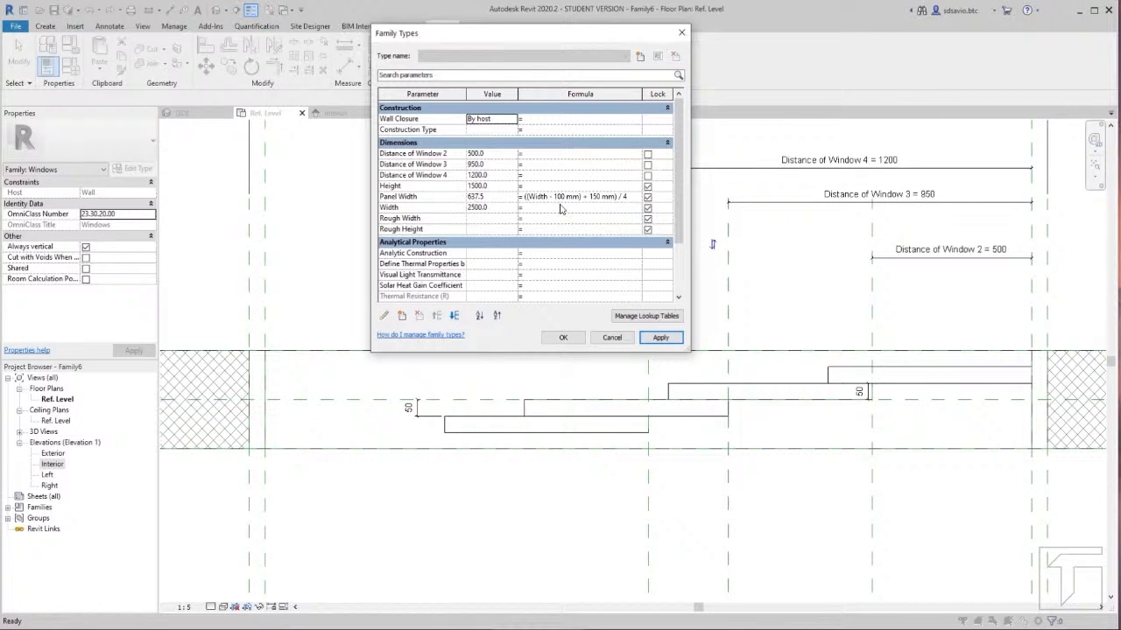
Step: Set the window family's Width back to 2000 mm and accept the family type changes
{"action": "left_click", "coordinate": [476, 207]}
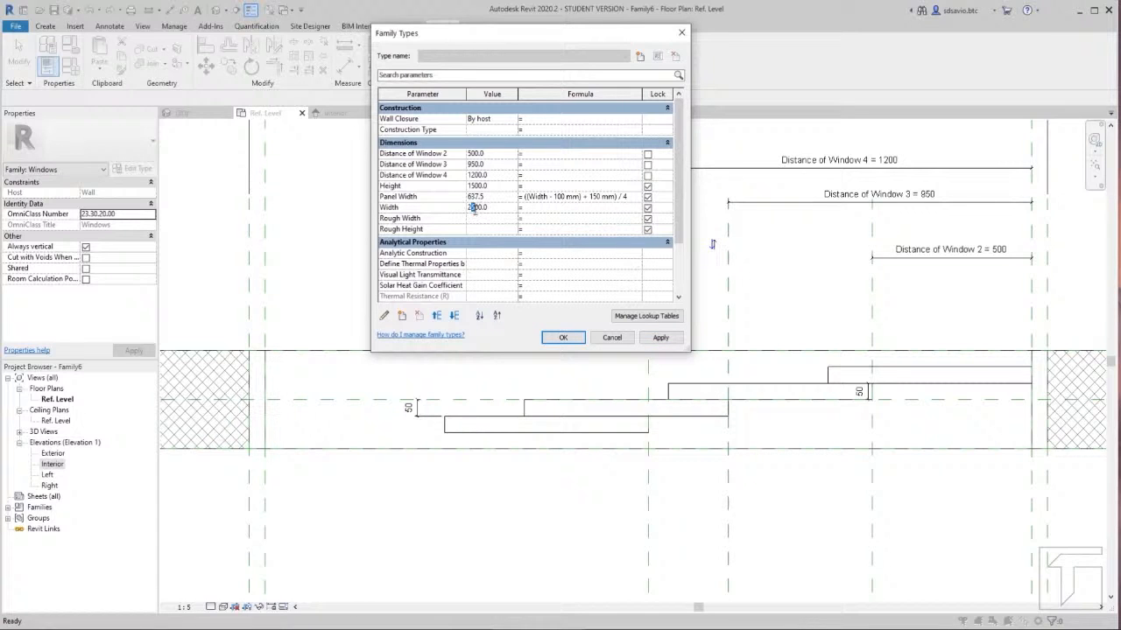
{"action": "left_click", "coordinate": [661, 337]}
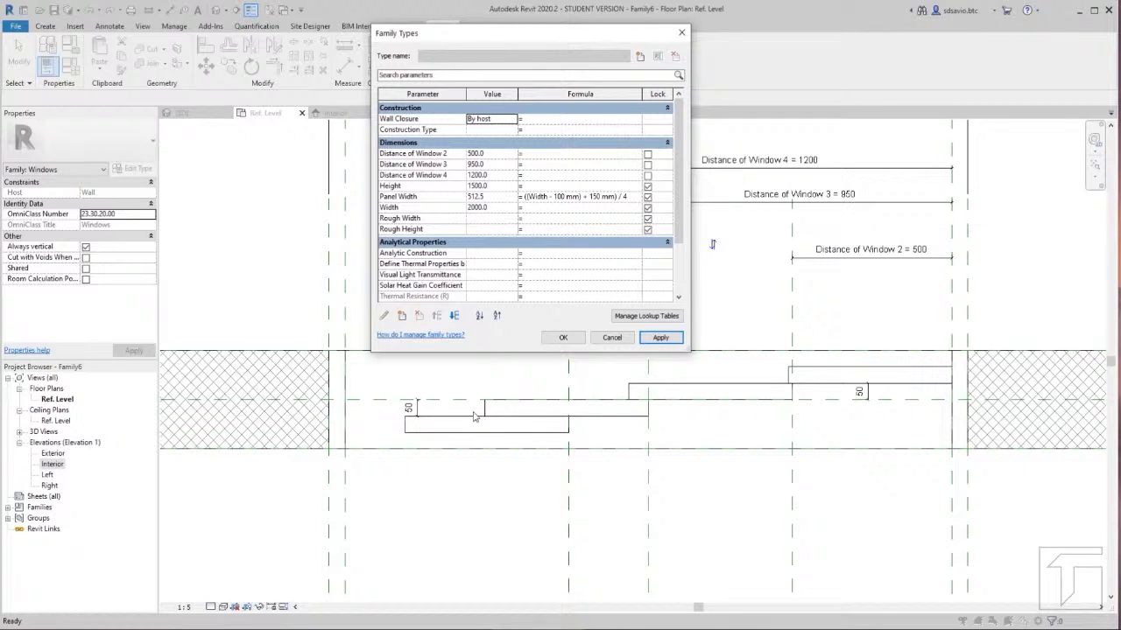
{"action": "left_click", "coordinate": [565, 338]}
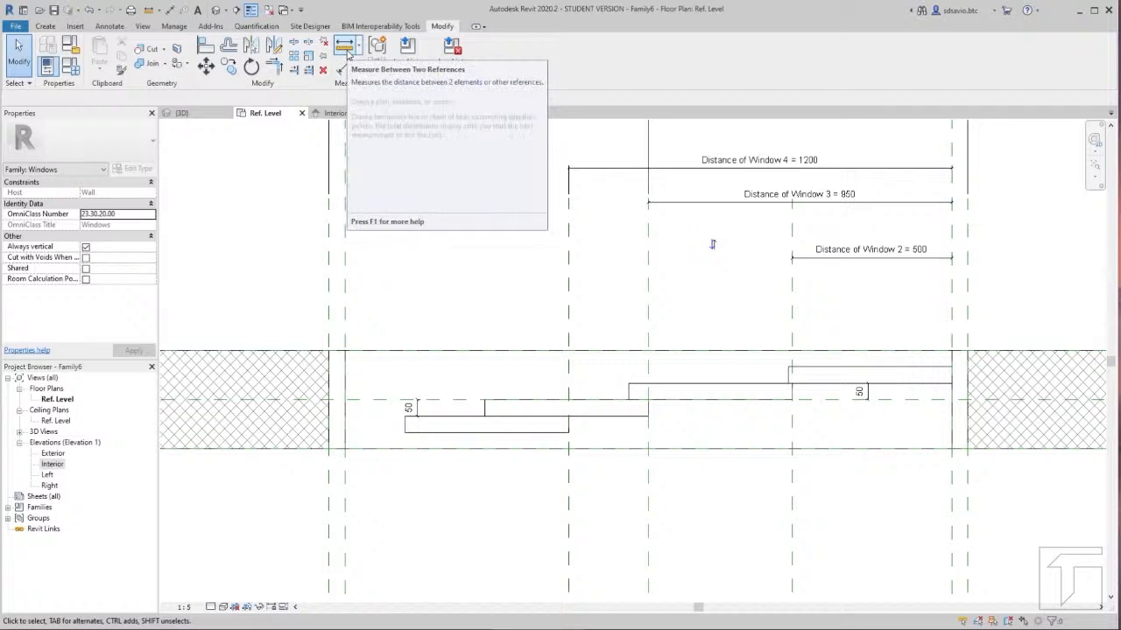
Step: Measure the rightmost window panel's width in plan from its free end to the right frame
{"action": "left_click", "coordinate": [346, 51]}
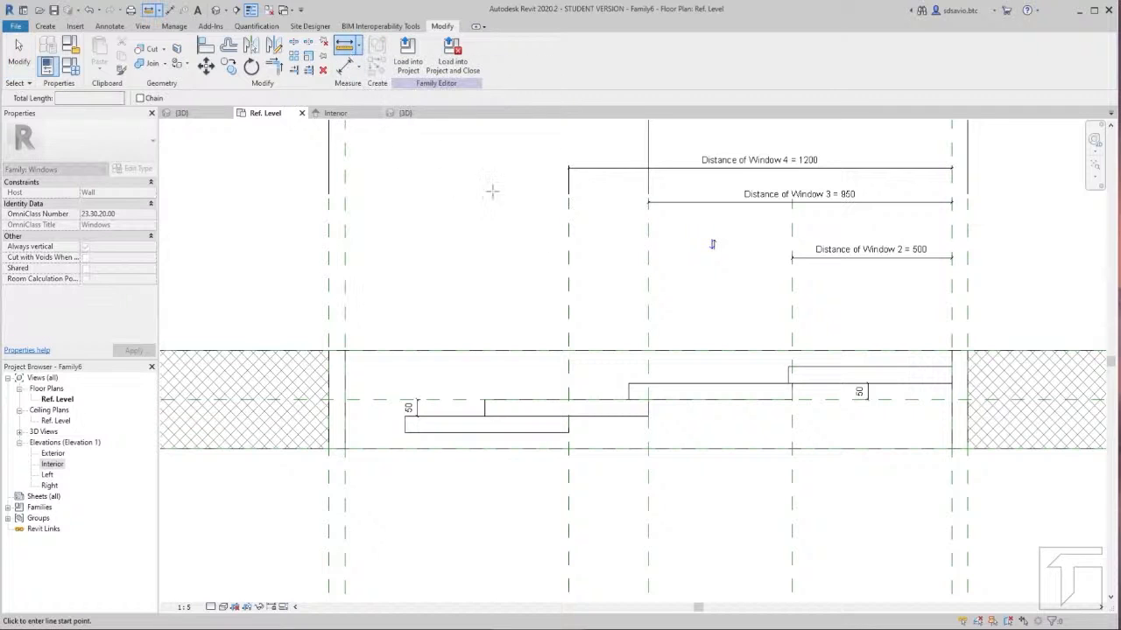
{"action": "left_click", "coordinate": [788, 375]}
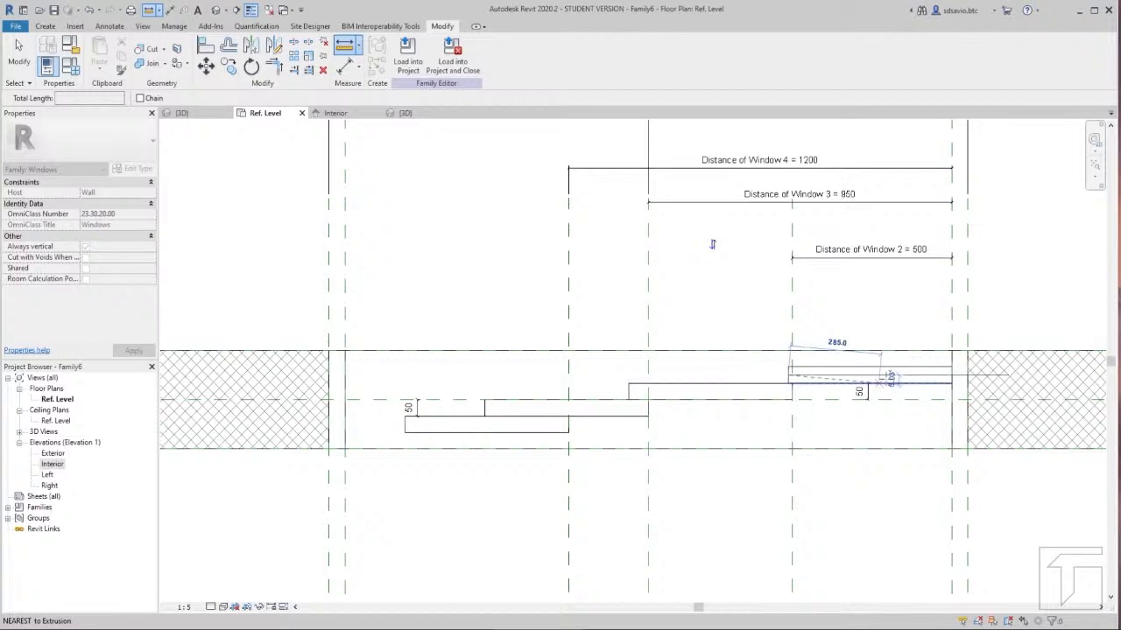
{"action": "left_click", "coordinate": [951, 375]}
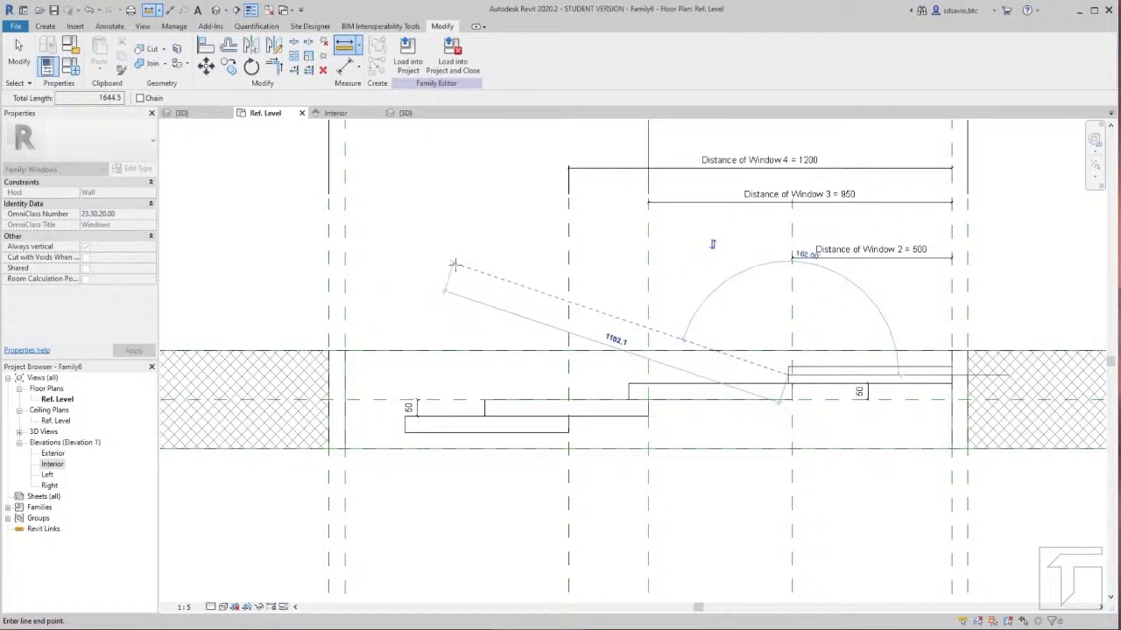
{"action": "key", "text": "Escape"}
{"action": "key", "text": "Escape"}
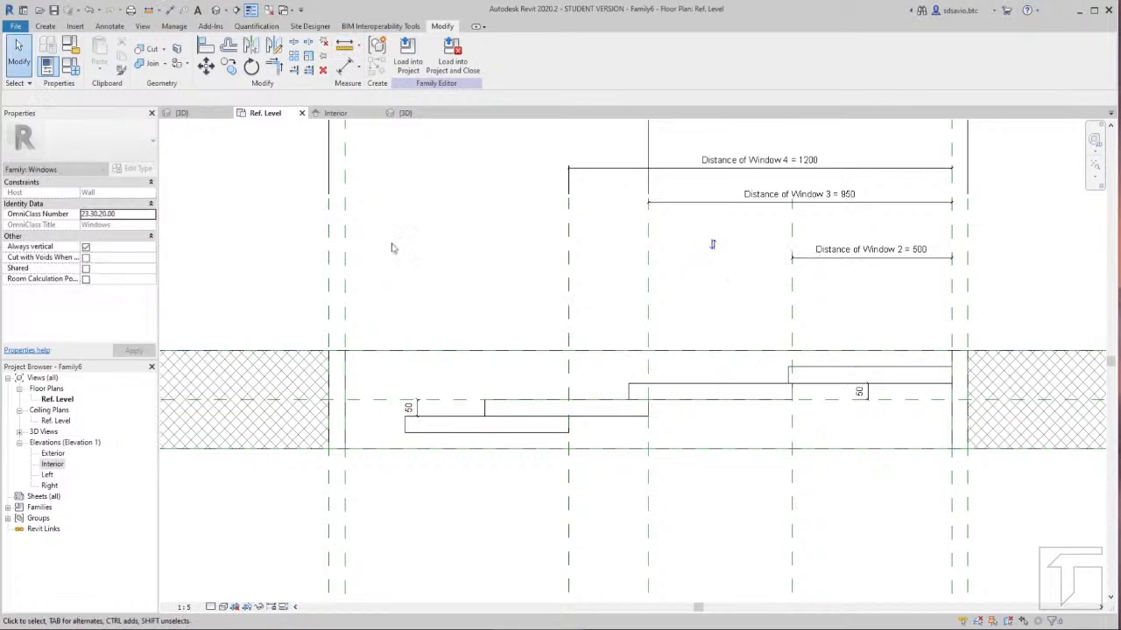
Step: Set the Distance of Window 2 parameter to 462.5 mm and accept the family type changes
{"action": "left_click", "coordinate": [72, 68]}
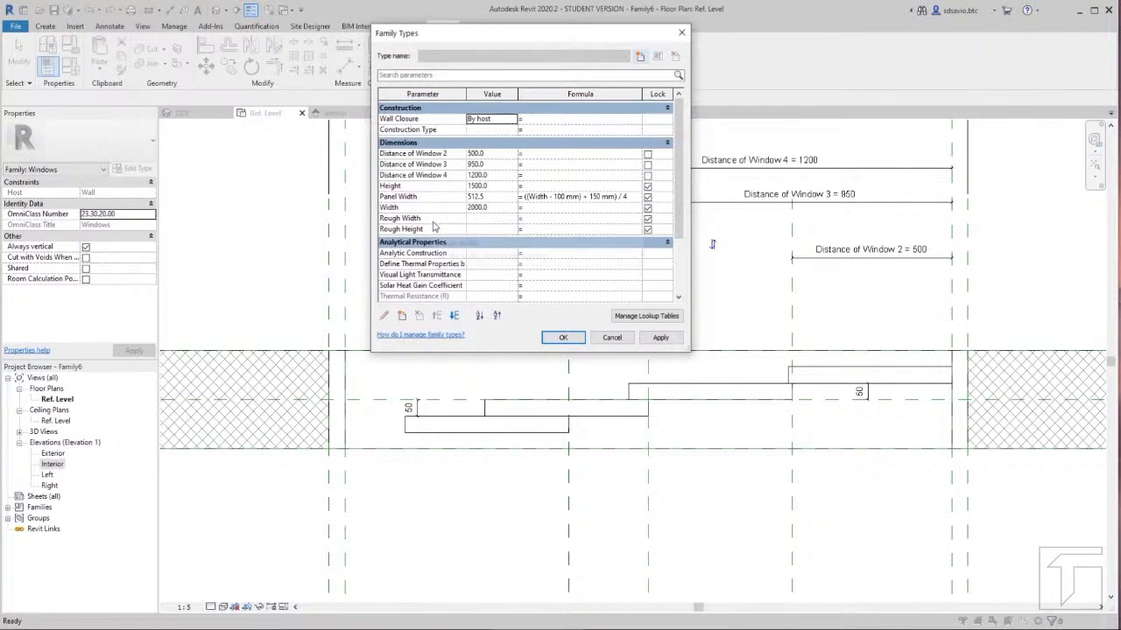
{"action": "left_click", "coordinate": [481, 155]}
{"action": "double_click", "coordinate": [481, 156]}
{"action": "type", "text": "46"}
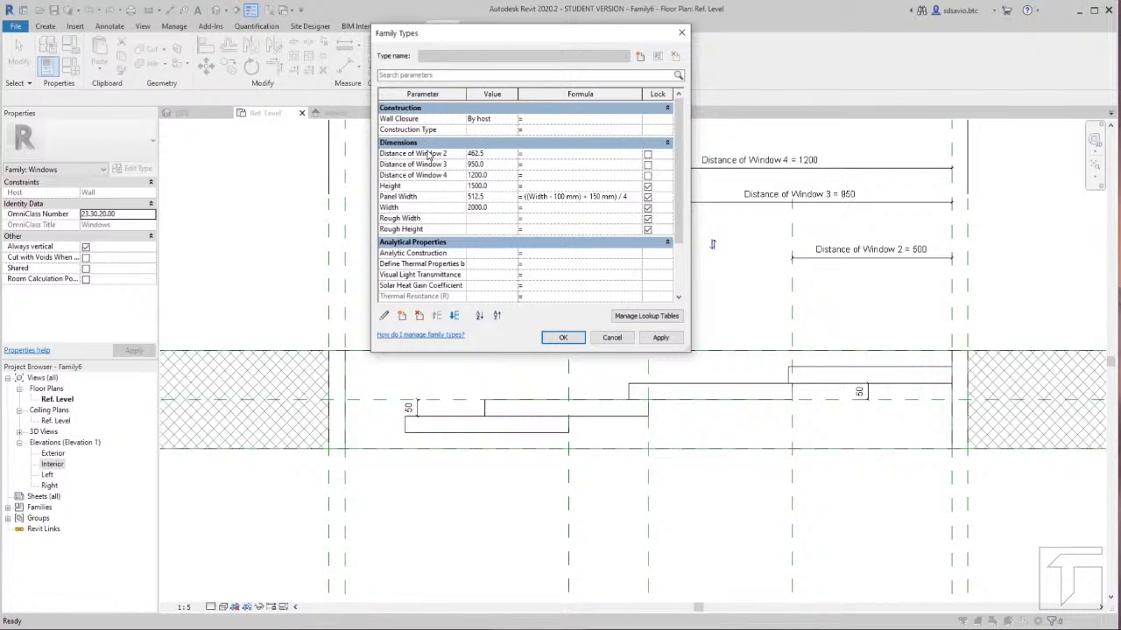
{"action": "type", "text": "2.5"}
{"action": "left_click", "coordinate": [661, 337]}
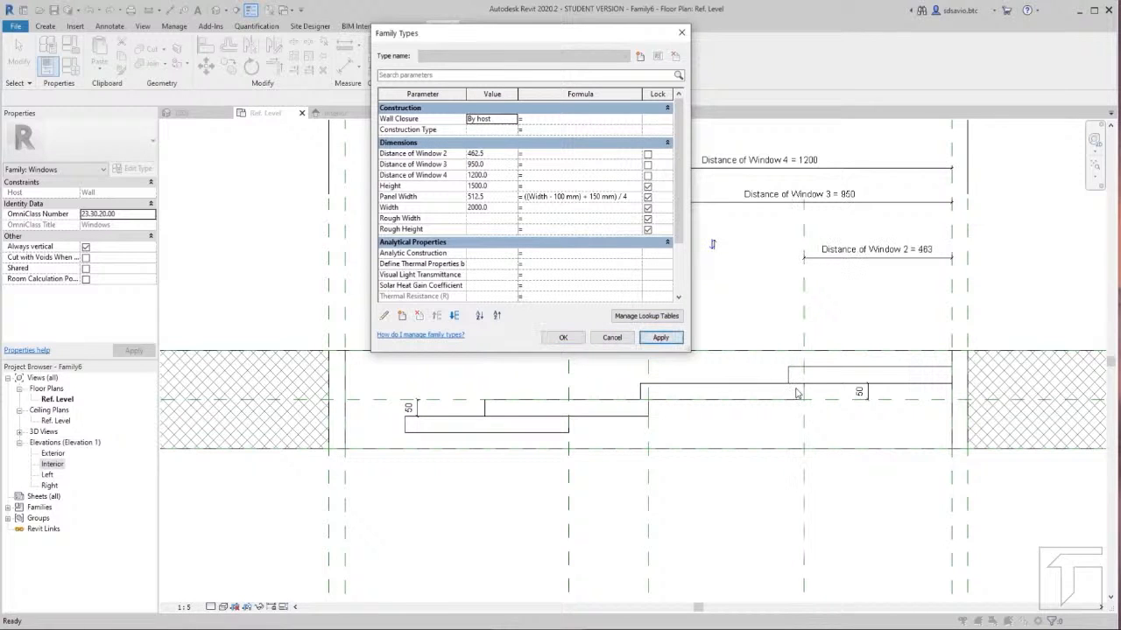
{"action": "left_click", "coordinate": [581, 339]}
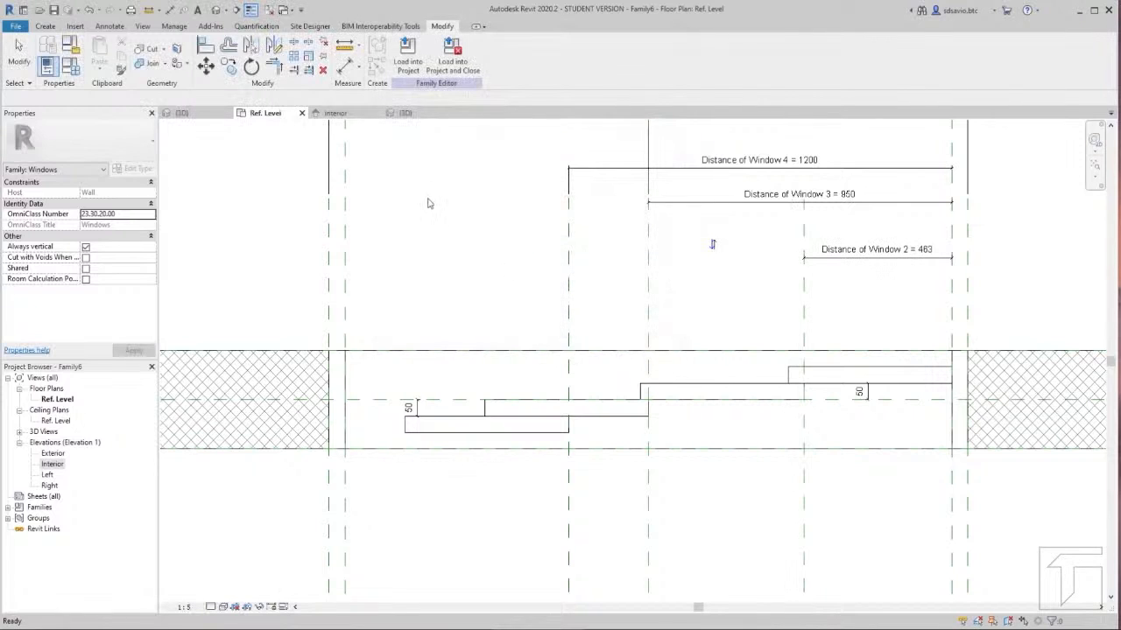
Step: Measure from the second panel's far end to the right frame, and set Distance of Window 3 to 925 mm
{"action": "left_click", "coordinate": [347, 56]}
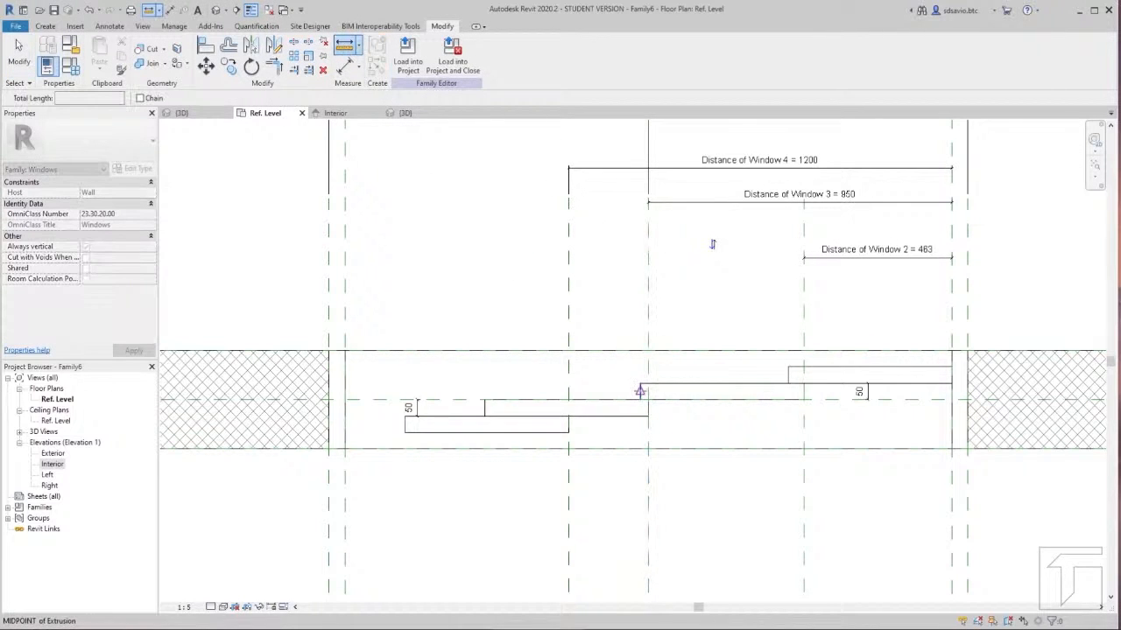
{"action": "left_click", "coordinate": [639, 392]}
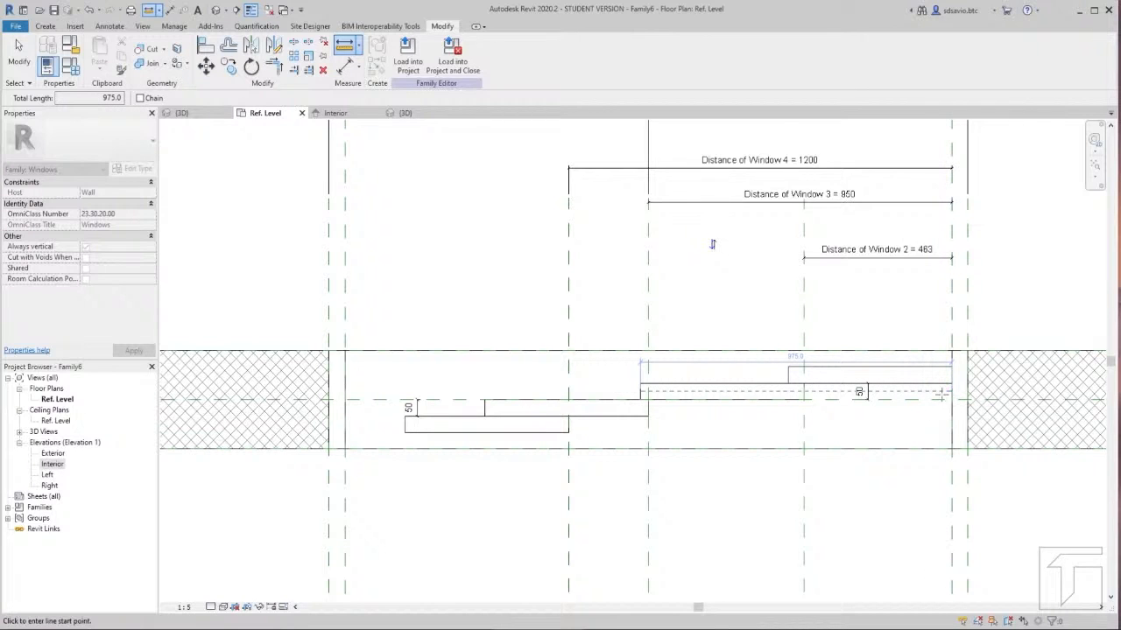
{"action": "left_click", "coordinate": [77, 69]}
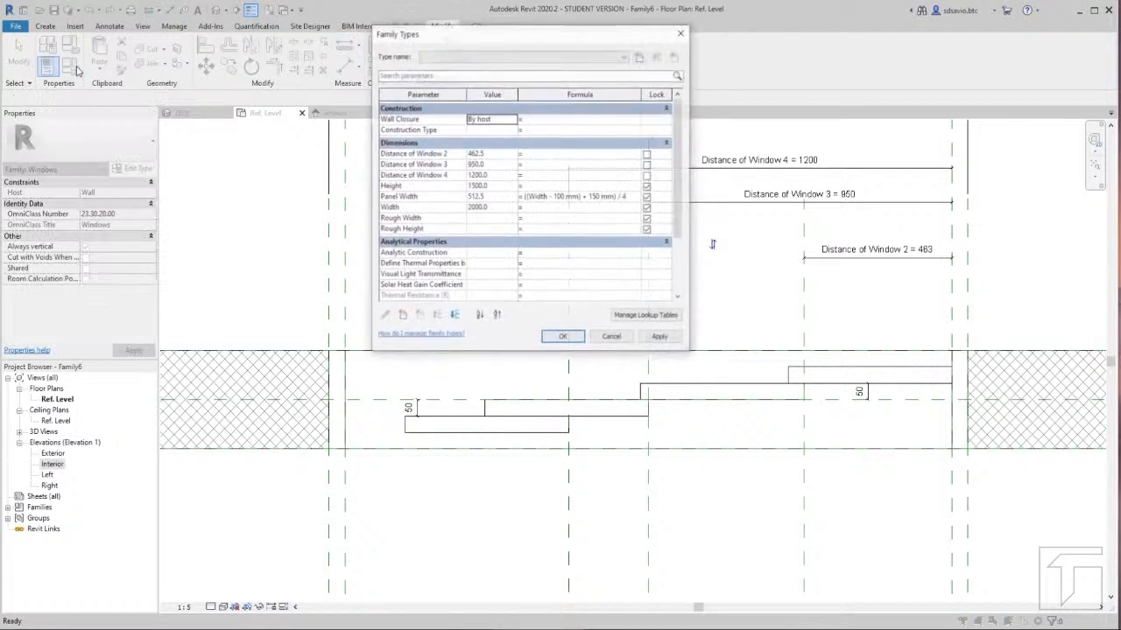
{"action": "left_click", "coordinate": [477, 164]}
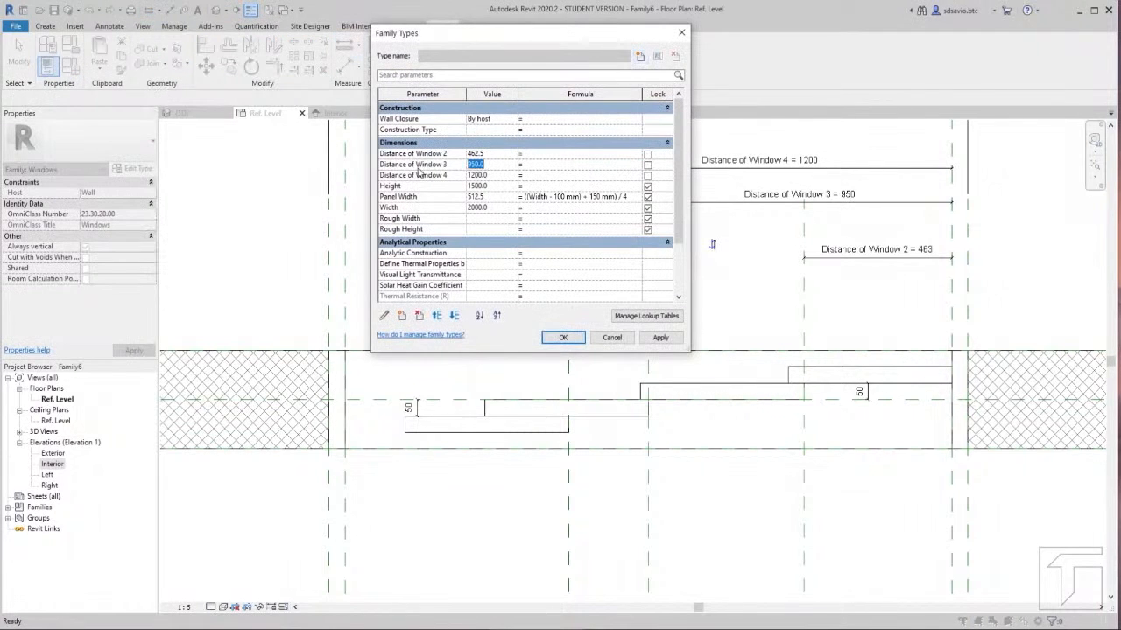
{"action": "type", "text": "925"}
{"action": "left_click_drag", "start_coordinate": [552, 33], "coordinate": [604, 181]}
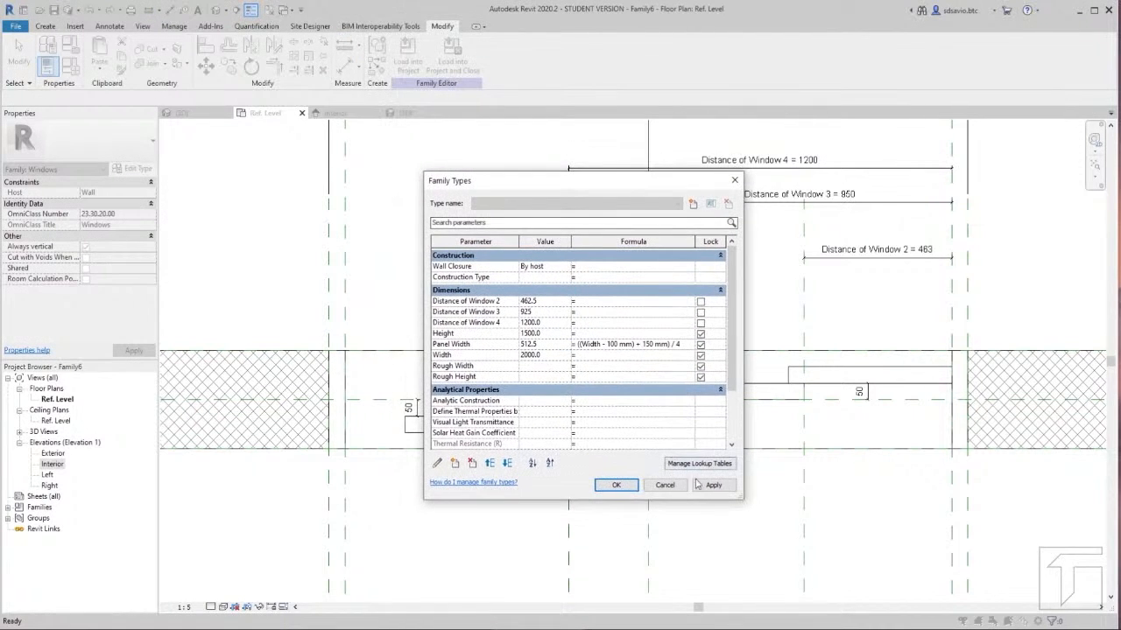
{"action": "left_click", "coordinate": [615, 485]}
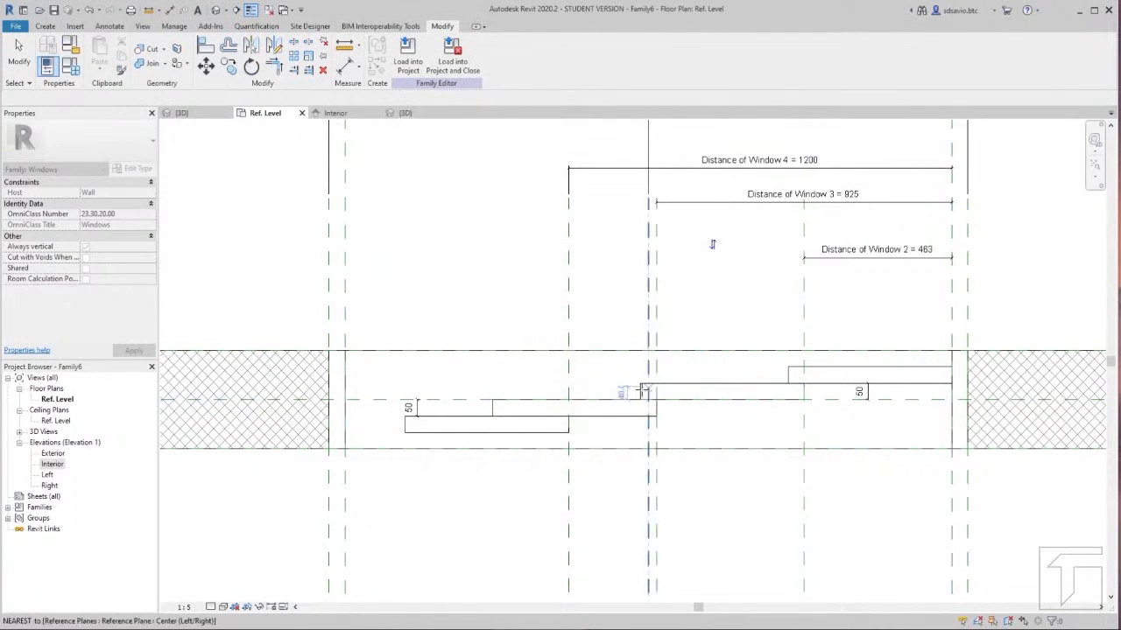
Step: Measure the horizontal distance from the third panel's far end to the right frame
{"action": "key", "text": "d"}
{"action": "key", "text": "i"}
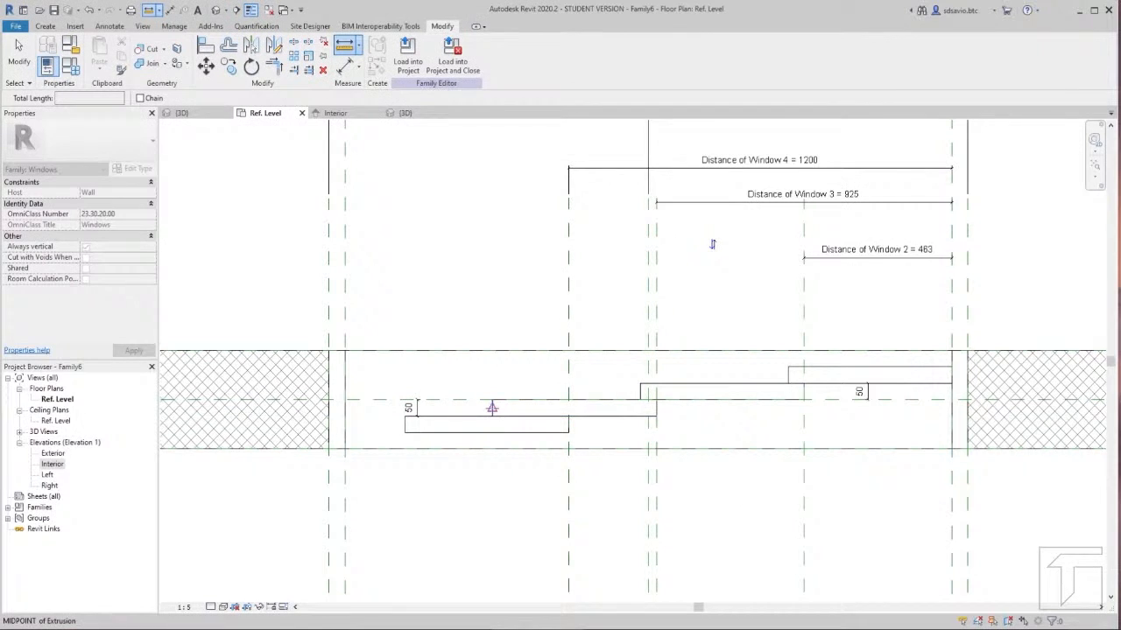
{"action": "left_click", "coordinate": [492, 408]}
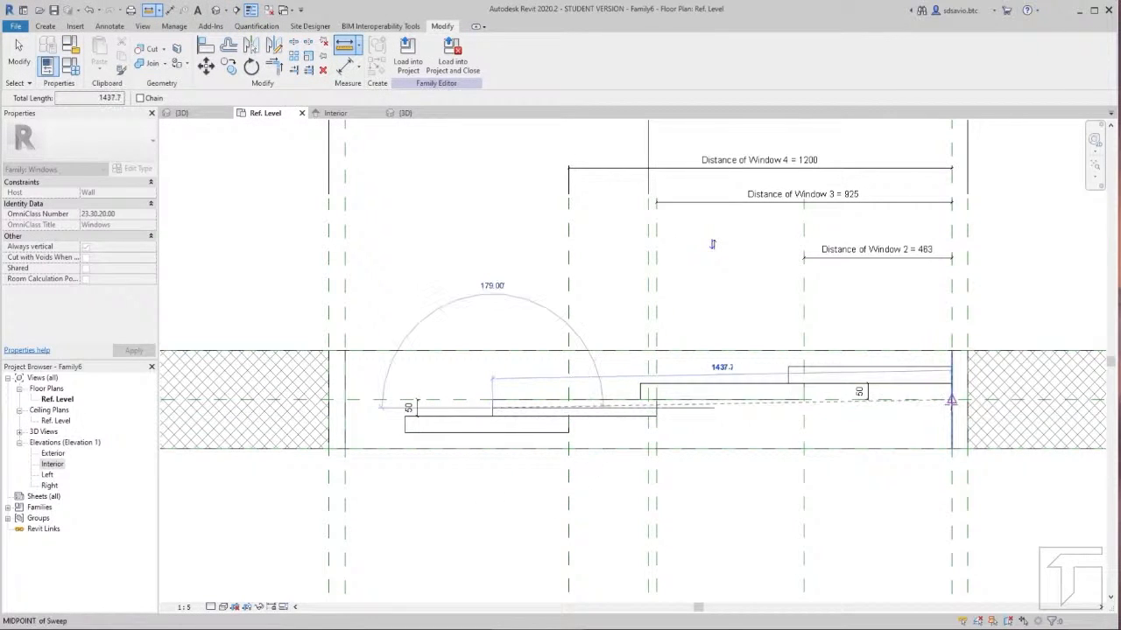
{"action": "left_click", "coordinate": [952, 408]}
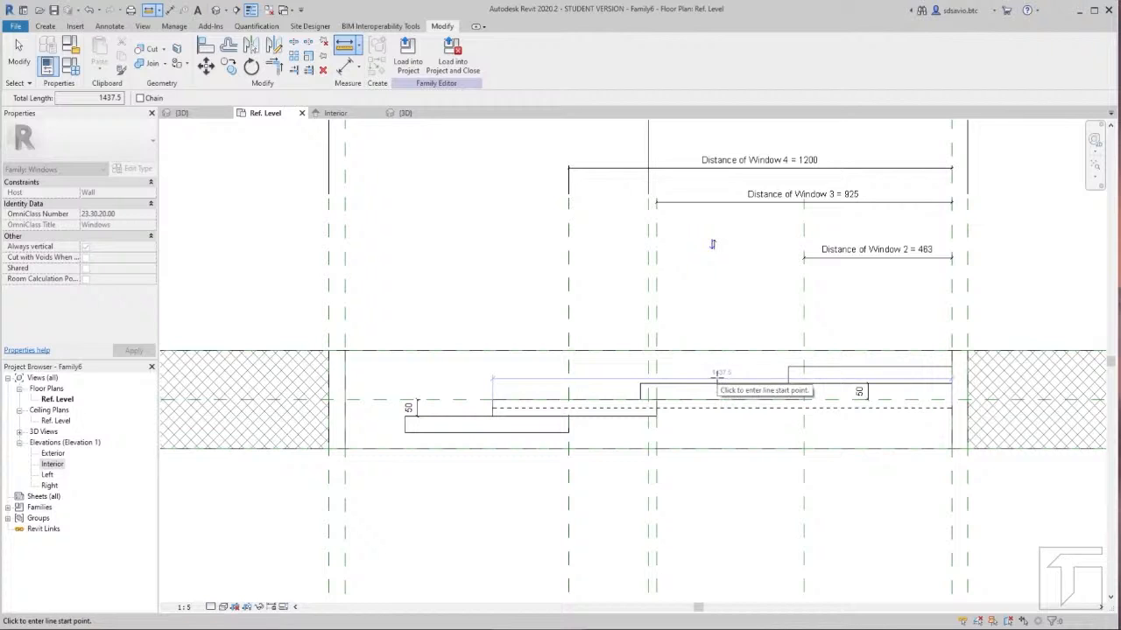
Step: Set the family's Height parameter to 1387.5 mm and accept the family type changes
{"action": "key", "text": "Escape"}
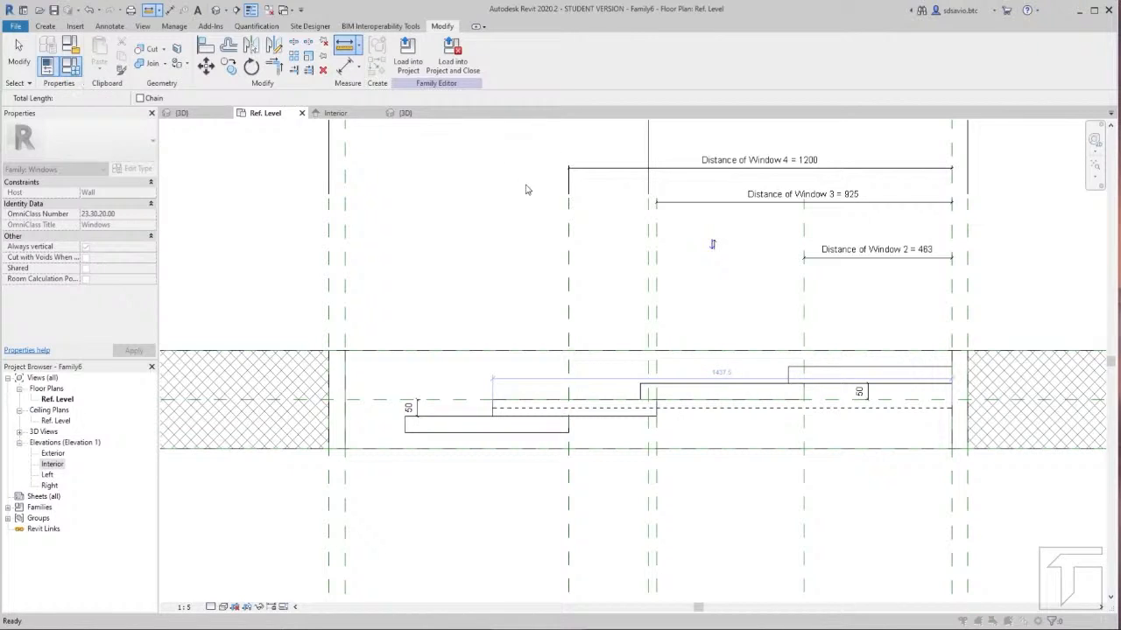
{"action": "key", "text": "f"}
{"action": "key", "text": "t"}
{"action": "left_click", "coordinate": [543, 333]}
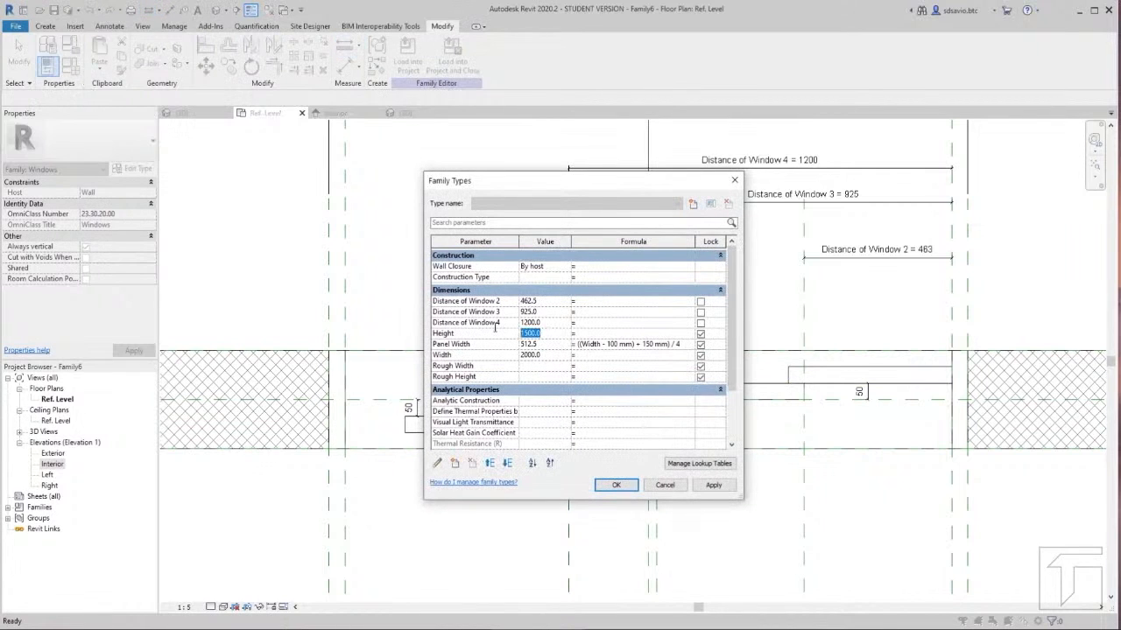
{"action": "type", "text": "1387.5"}
{"action": "left_click", "coordinate": [616, 486]}
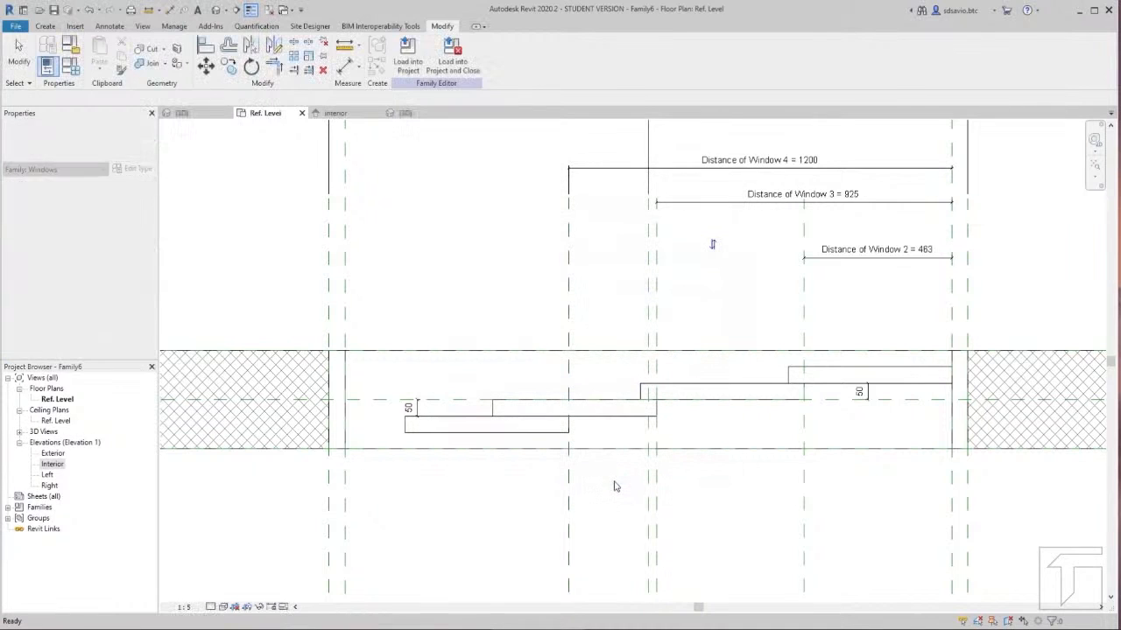
{"action": "key", "text": "m"}
{"action": "key", "text": "e"}
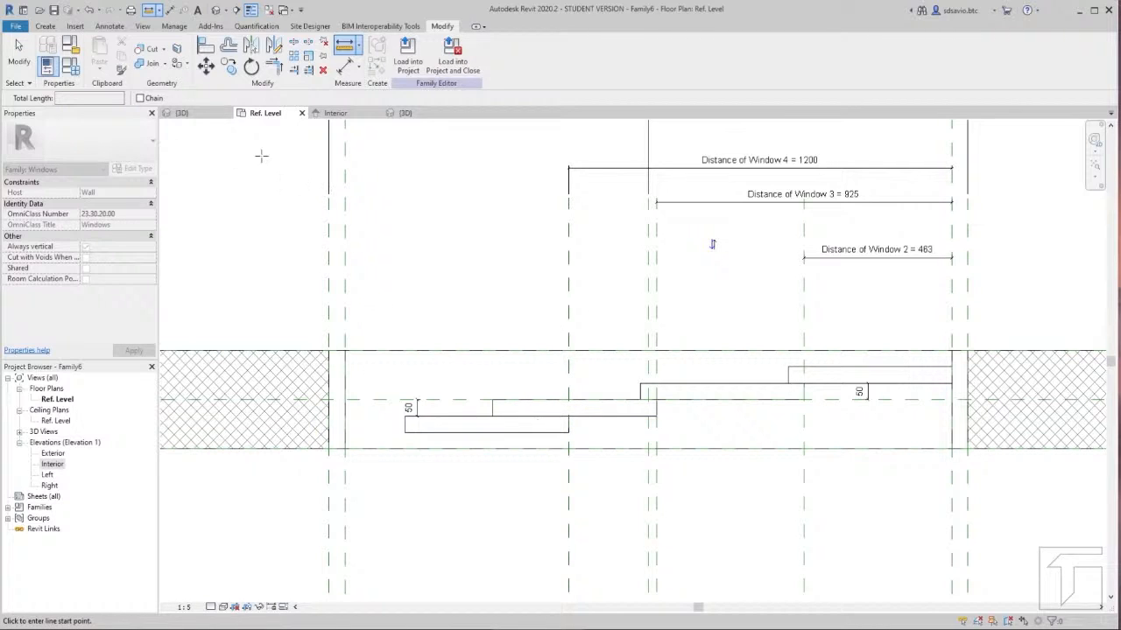
Step: Set Height back to 1500 mm and Distance of Window 4 to 1387.5 mm, and check the window panels in 3D
{"action": "left_click", "coordinate": [71, 67]}
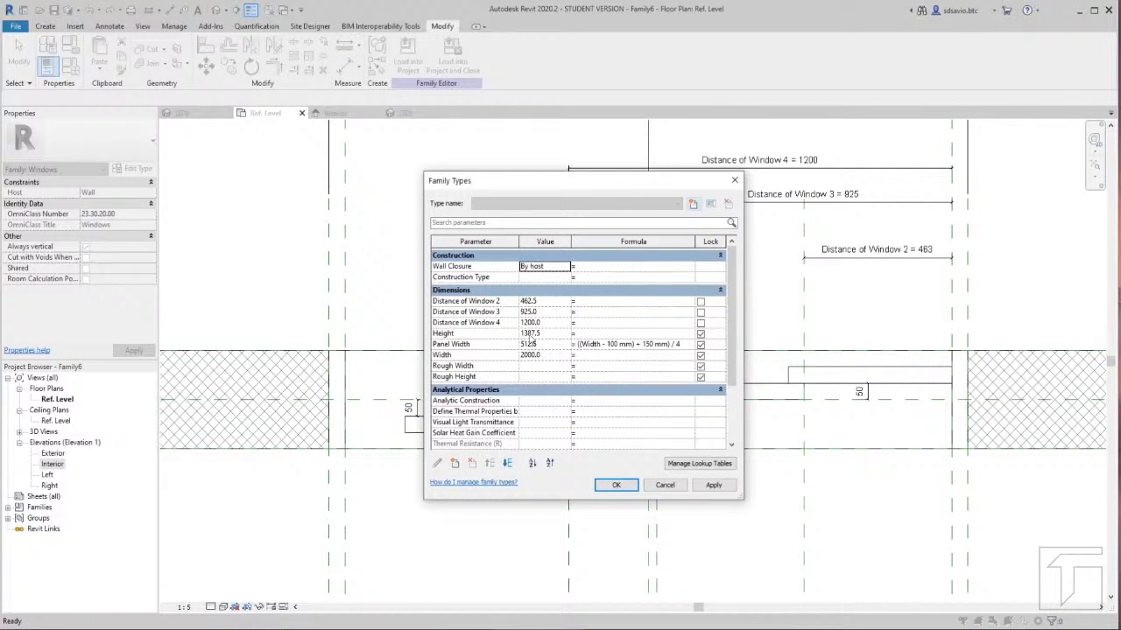
{"action": "left_click", "coordinate": [550, 333]}
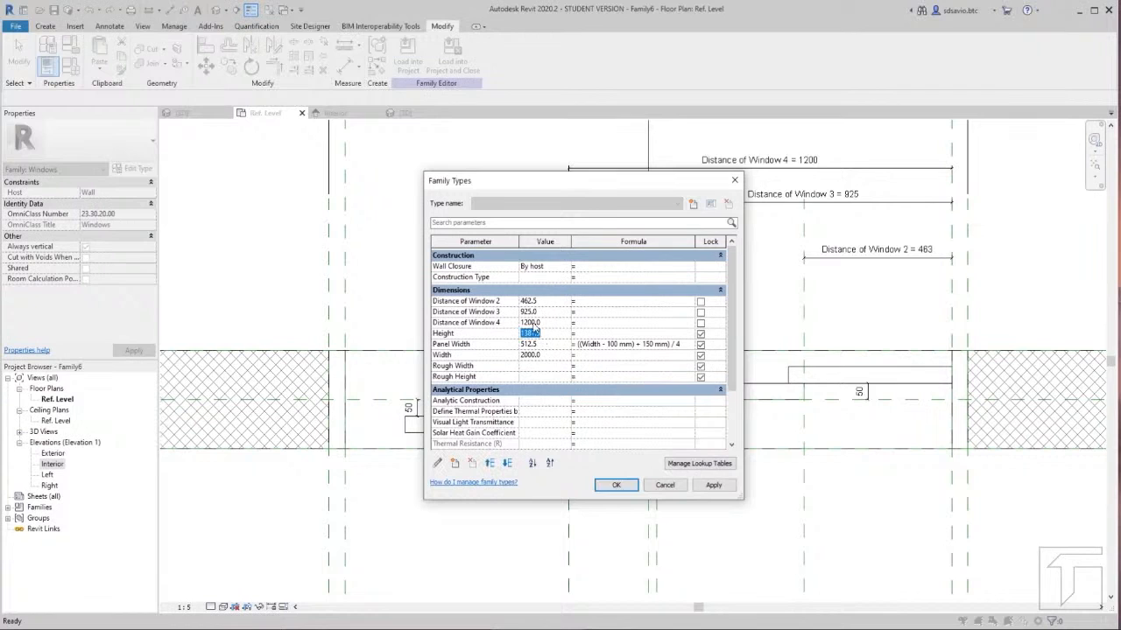
{"action": "type", "text": "1500"}
{"action": "left_click", "coordinate": [551, 323]}
{"action": "type", "text": "1387.5"}
{"action": "left_click", "coordinate": [605, 489]}
{"action": "key", "text": "m"}
{"action": "key", "text": "e"}
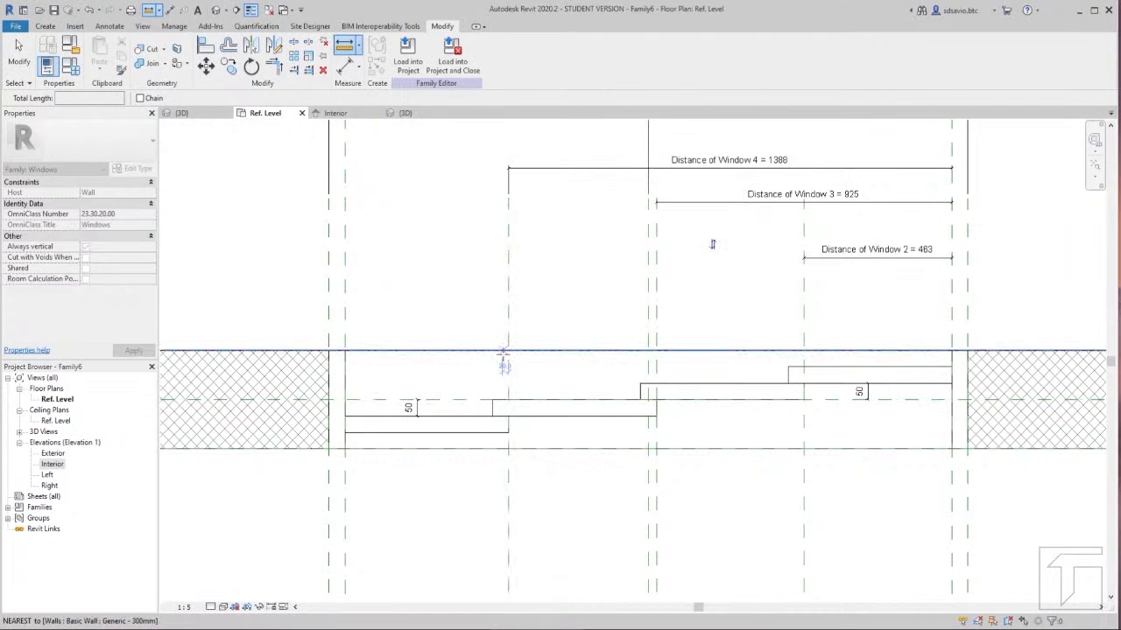
{"action": "left_click", "coordinate": [413, 116]}
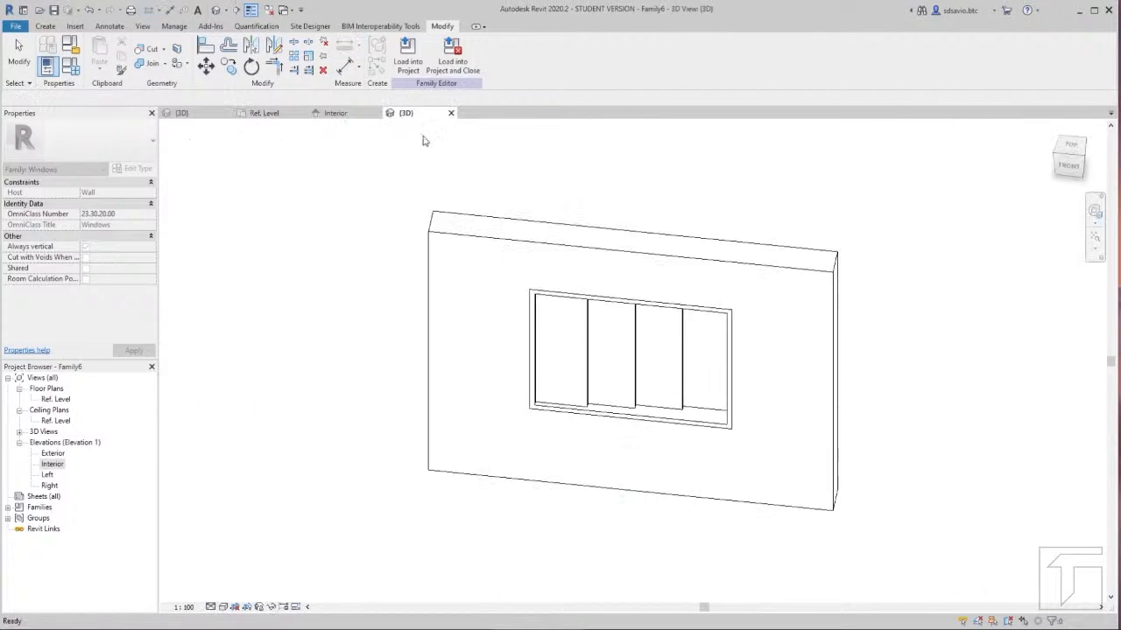
{"action": "middle_click_drag", "start_coordinate": [748, 394], "coordinate": [575, 323], "text": "shift"}
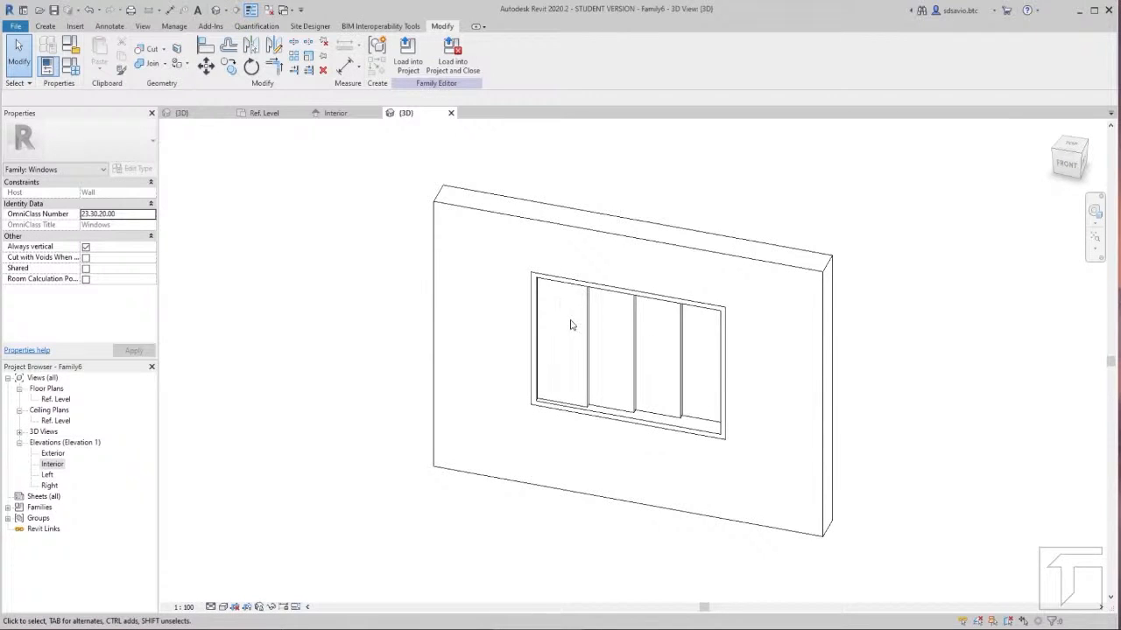
Step: In the Interior elevation, add two horizontal reference planes offset 50 mm inward from the frame's inner top and bottom planes
{"action": "left_click", "coordinate": [333, 114]}
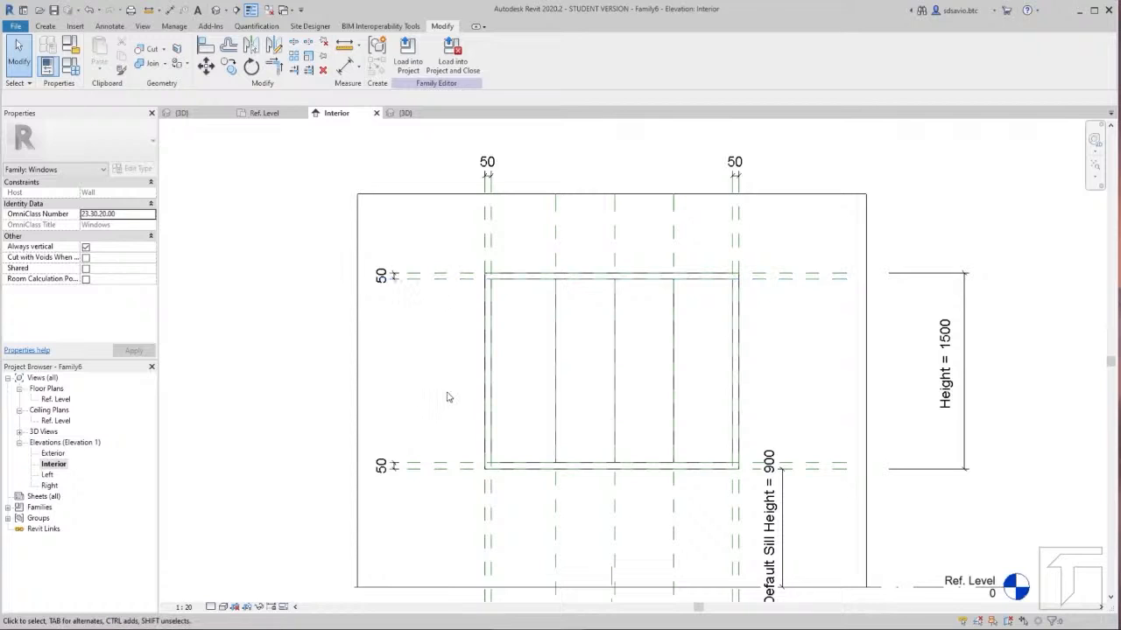
{"action": "left_click", "coordinate": [46, 26]}
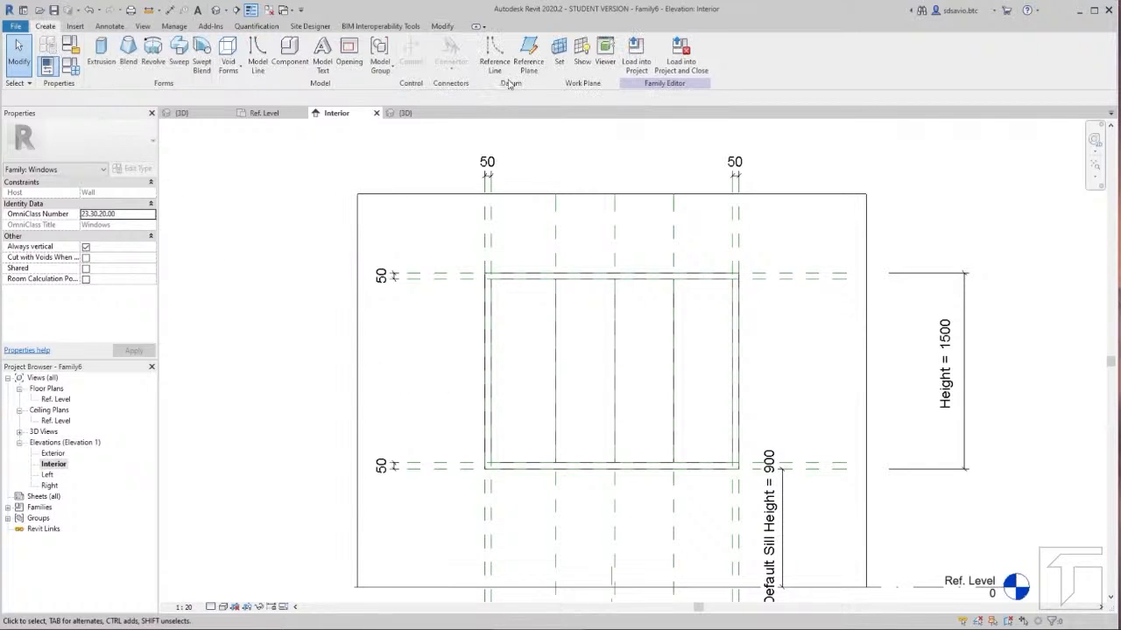
{"action": "left_click", "coordinate": [530, 58]}
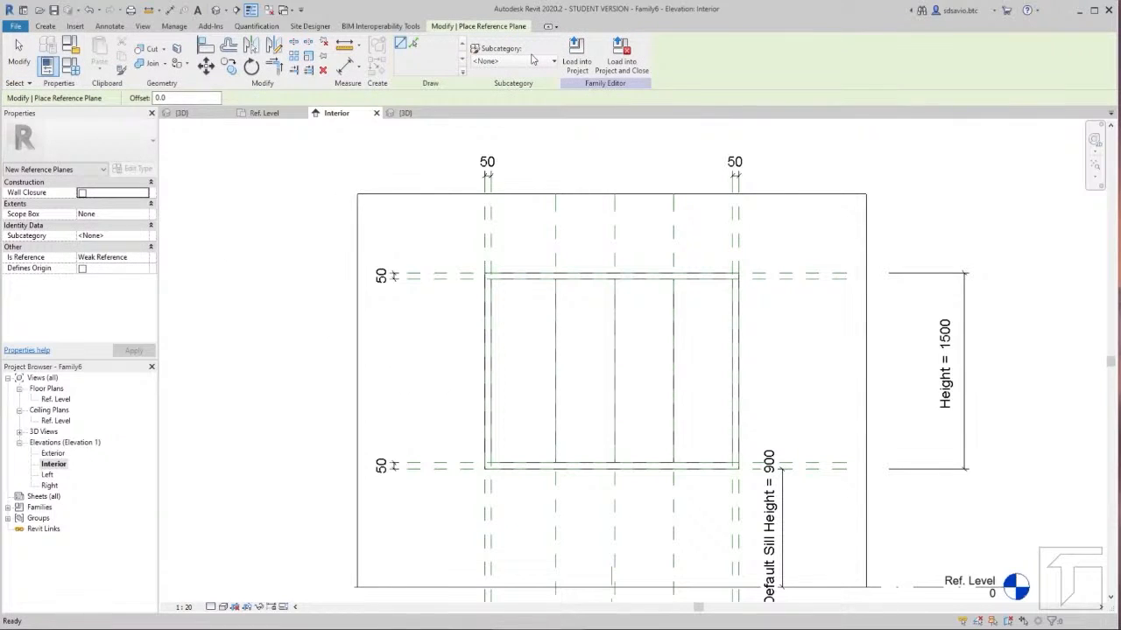
{"action": "left_click", "coordinate": [412, 43]}
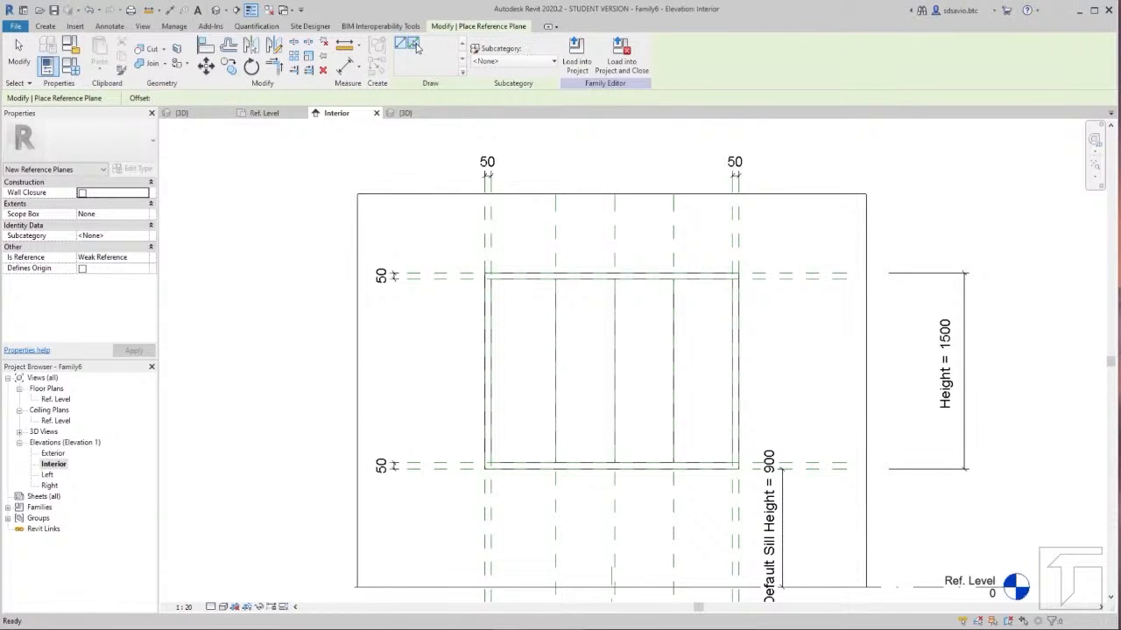
{"action": "left_click", "coordinate": [184, 97]}
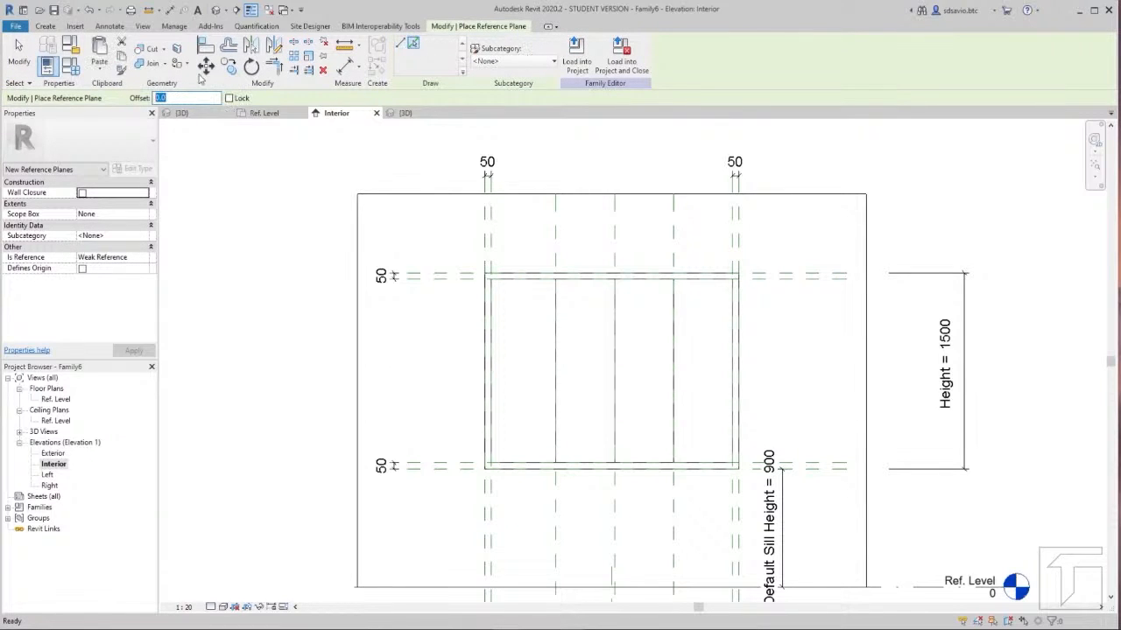
{"action": "type", "text": "50"}
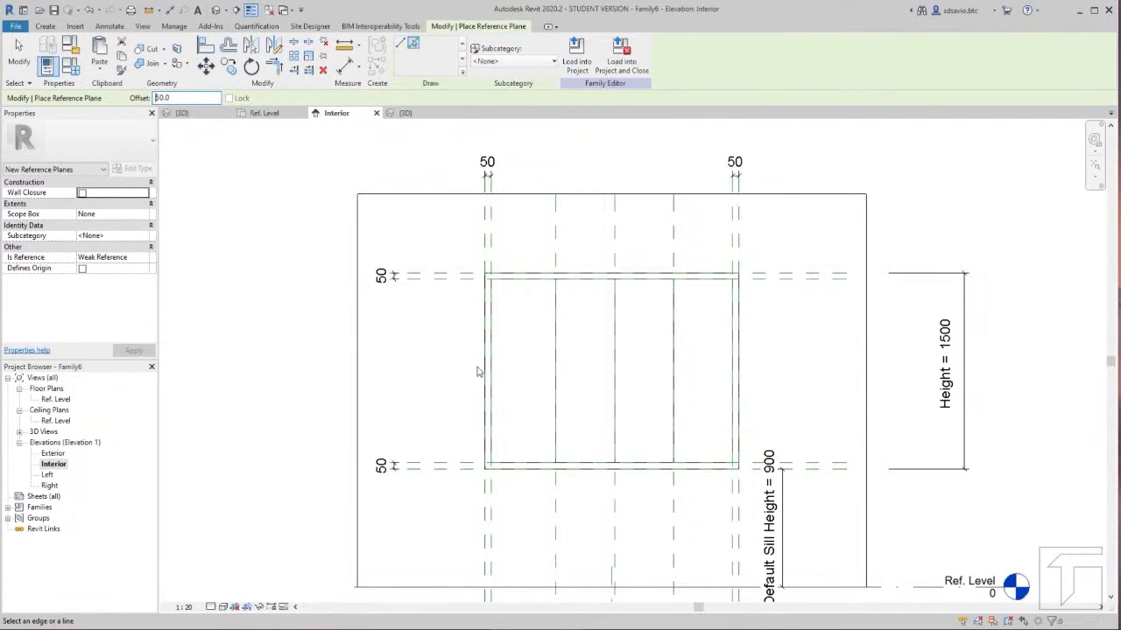
{"action": "left_click", "coordinate": [443, 286]}
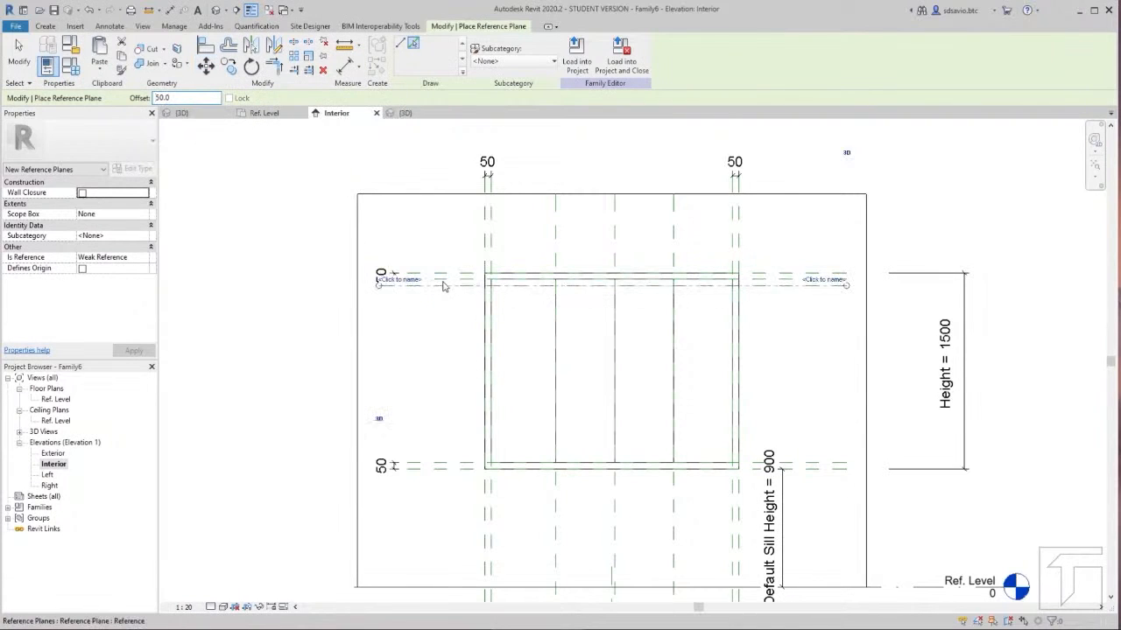
{"action": "left_click", "coordinate": [440, 467]}
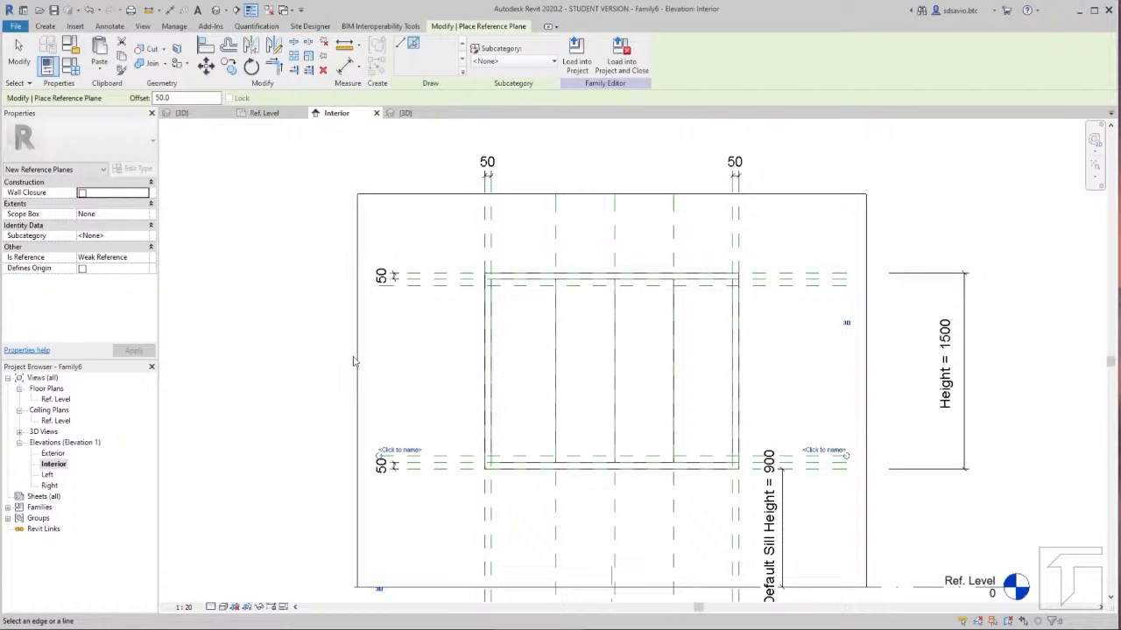
Step: Dimension the spacing between each new horizontal reference plane and the adjacent inner frame plane, at the top and bottom of the window
{"action": "left_click", "coordinate": [345, 70]}
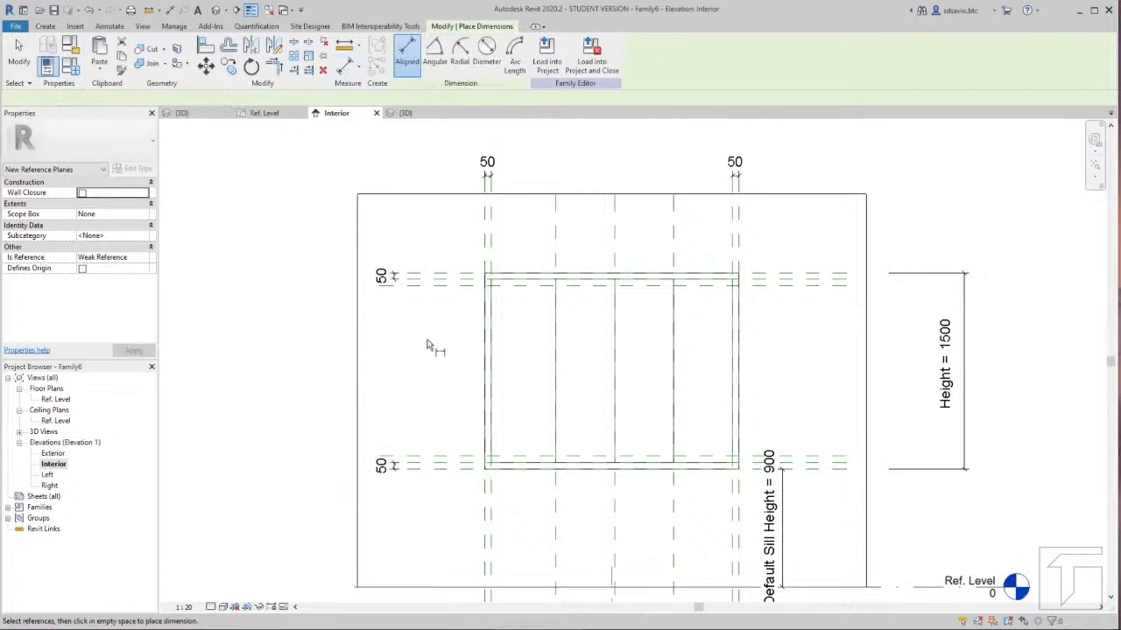
{"action": "left_click", "coordinate": [441, 288]}
{"action": "left_click", "coordinate": [394, 296]}
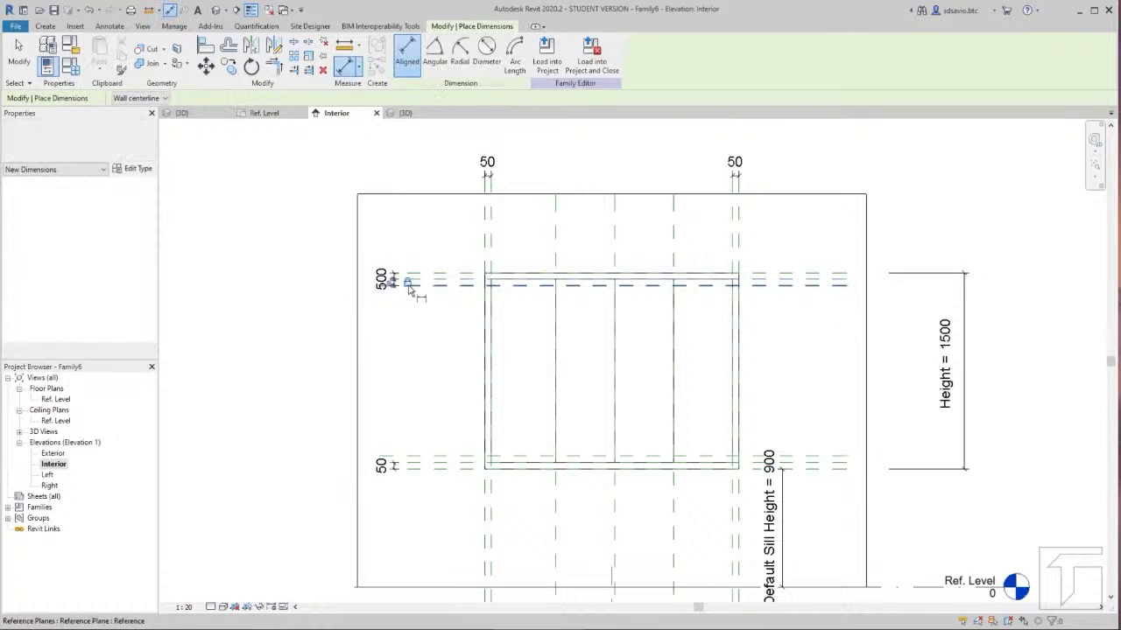
{"action": "left_click", "coordinate": [438, 459]}
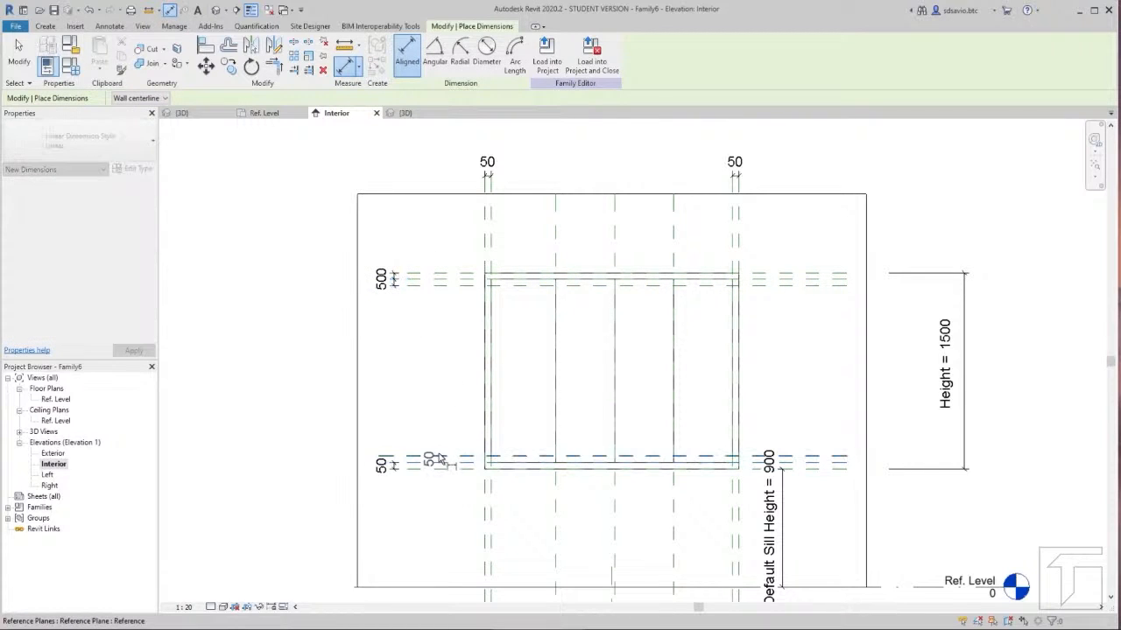
{"action": "left_click", "coordinate": [398, 424]}
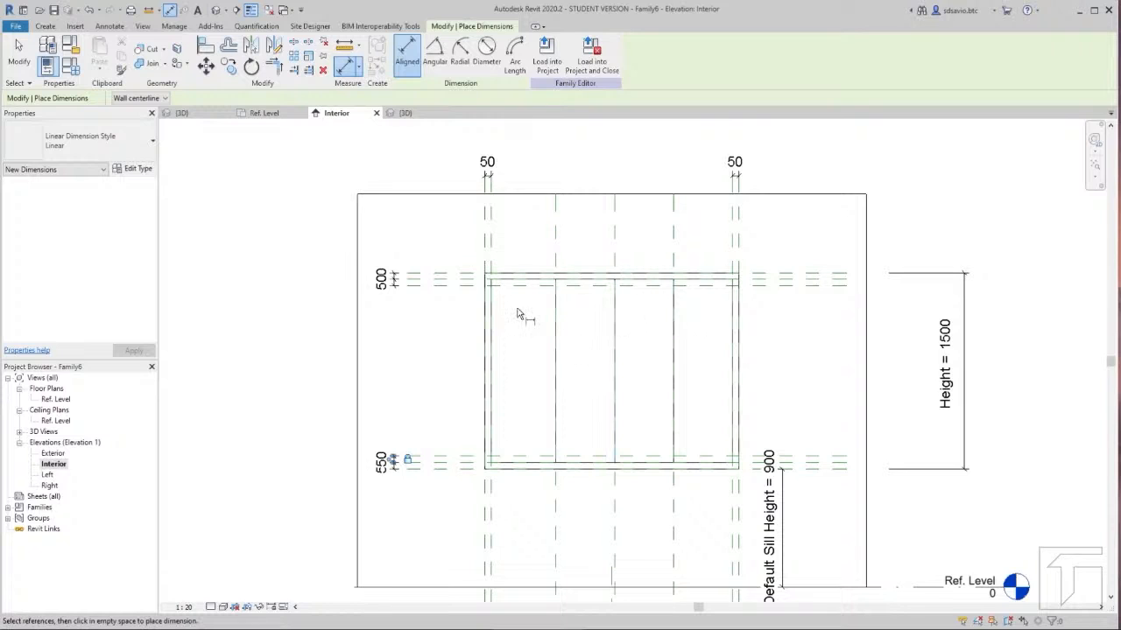
Step: Begin a void extrusion and set its work plane to the bottom face of the rightmost window panel in the 3D view
{"action": "left_click", "coordinate": [46, 26]}
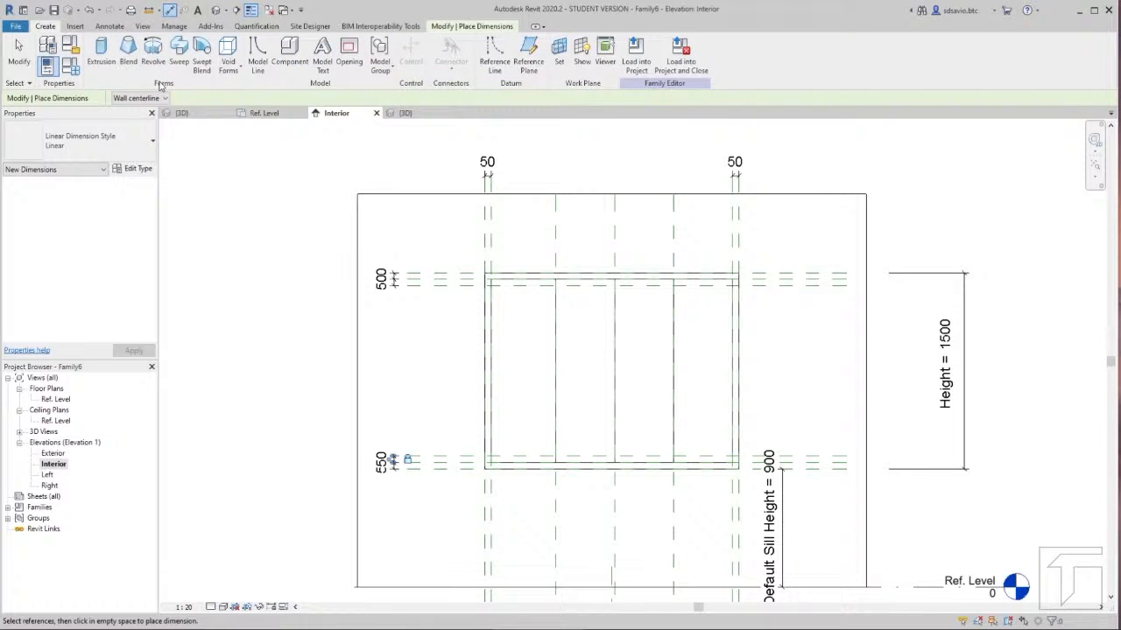
{"action": "left_click", "coordinate": [238, 72]}
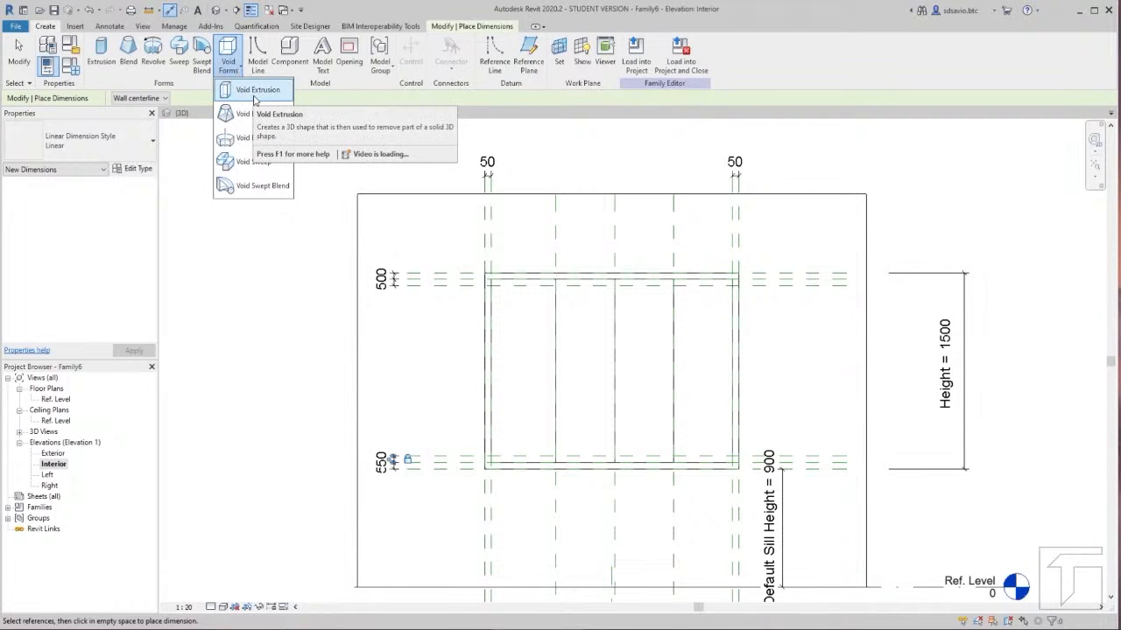
{"action": "left_click", "coordinate": [255, 91]}
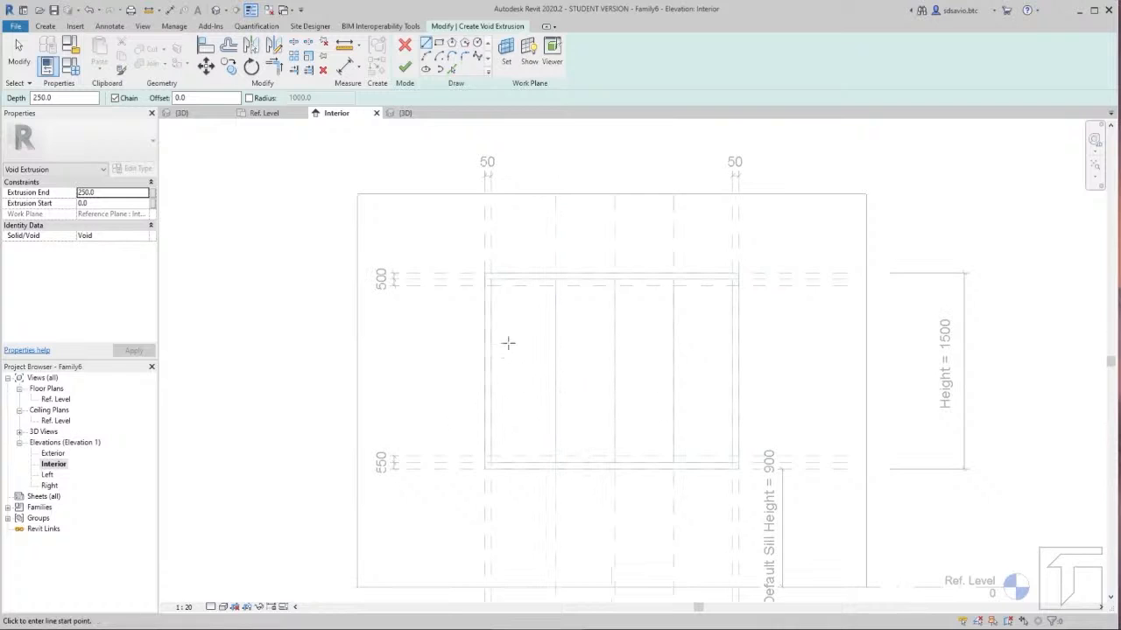
{"action": "left_click", "coordinate": [405, 113]}
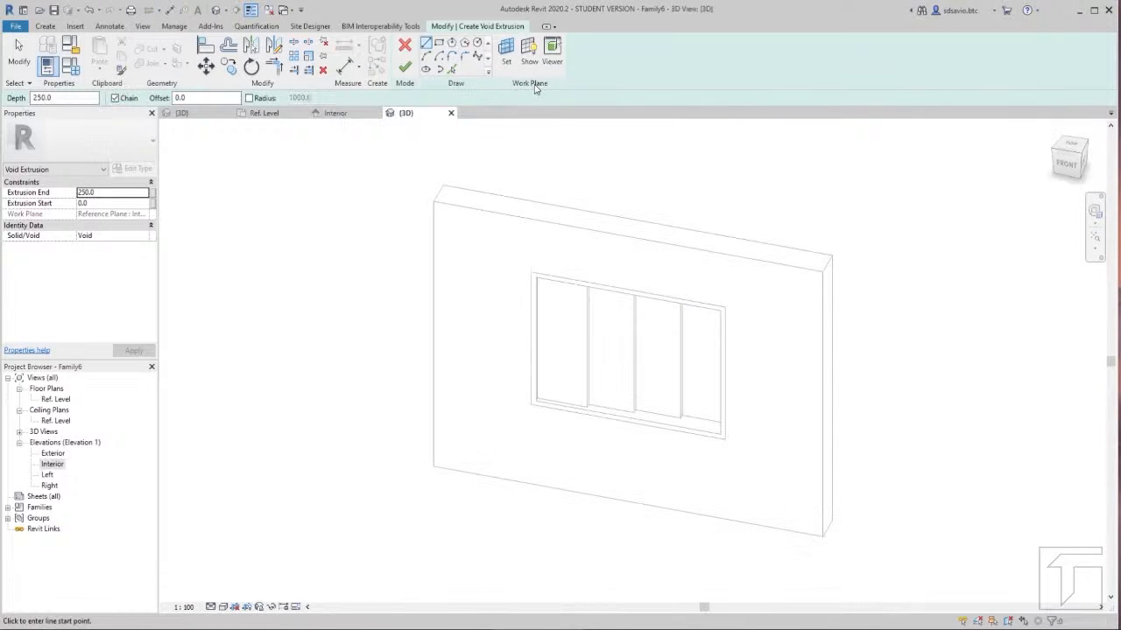
{"action": "left_click", "coordinate": [507, 54]}
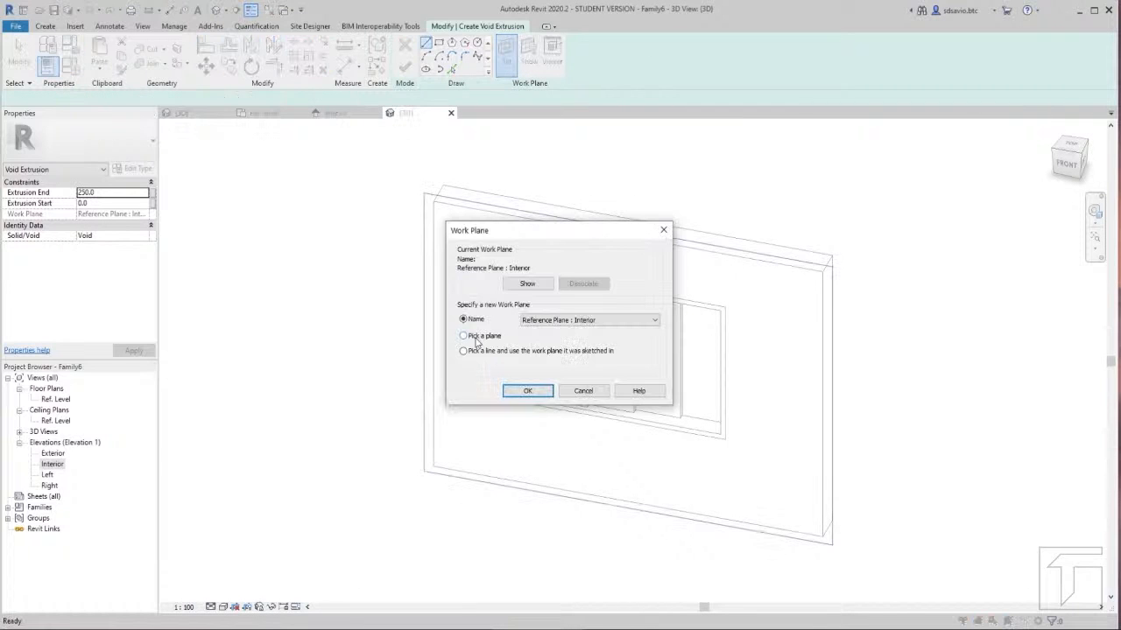
{"action": "left_click", "coordinate": [475, 338]}
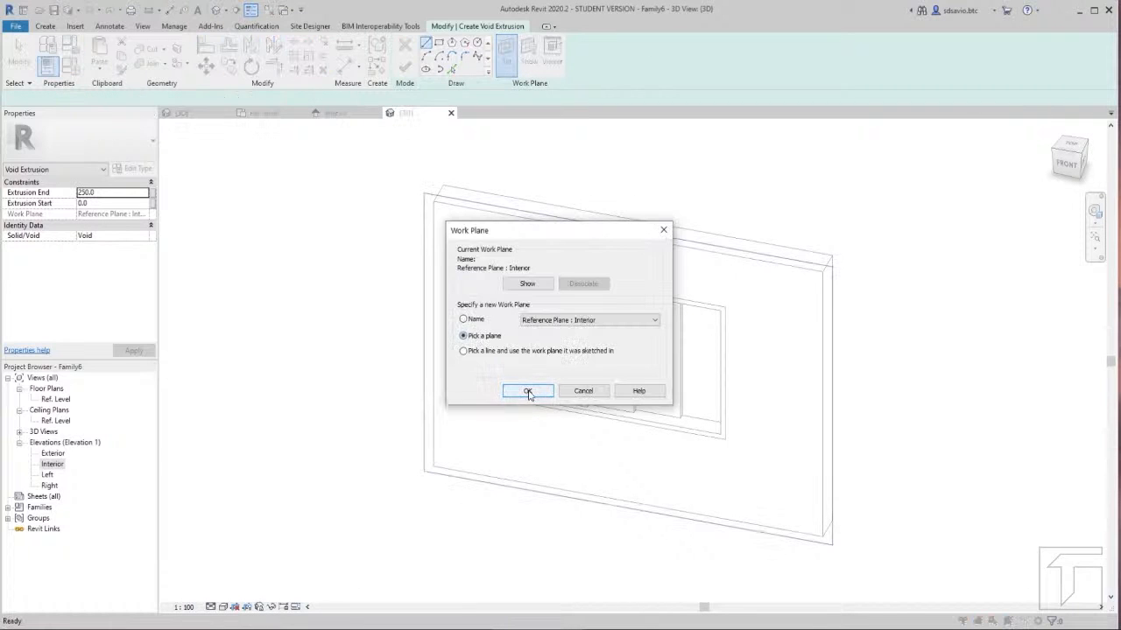
{"action": "left_click", "coordinate": [527, 390]}
{"action": "scroll", "coordinate": [690, 469], "scroll_direction": "up", "scroll_amount": 3}
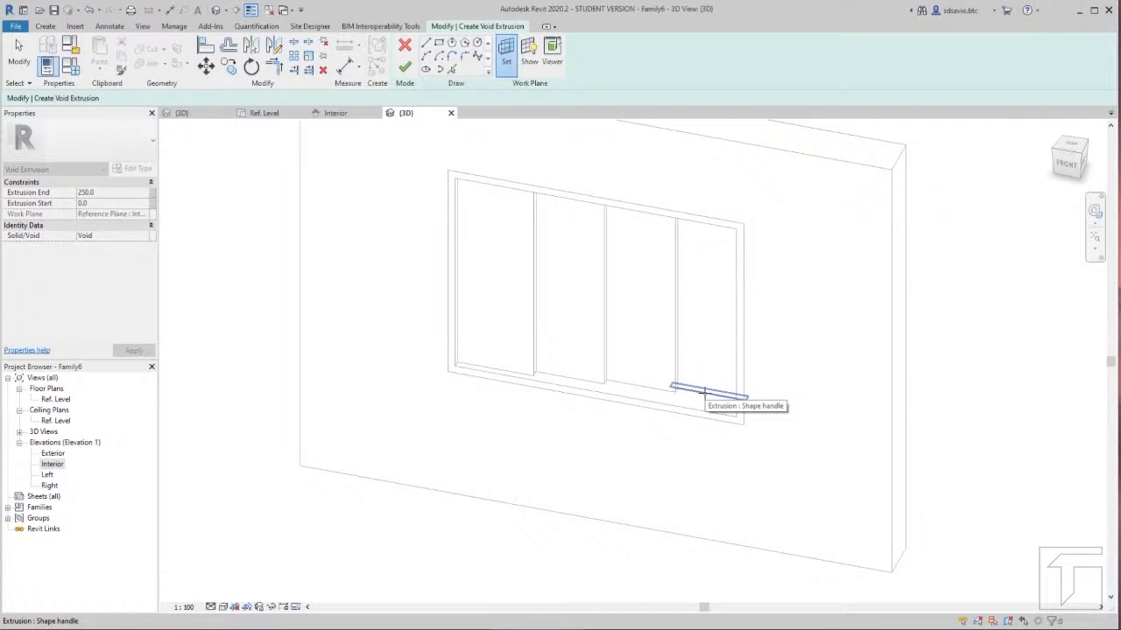
{"action": "left_click", "coordinate": [704, 392]}
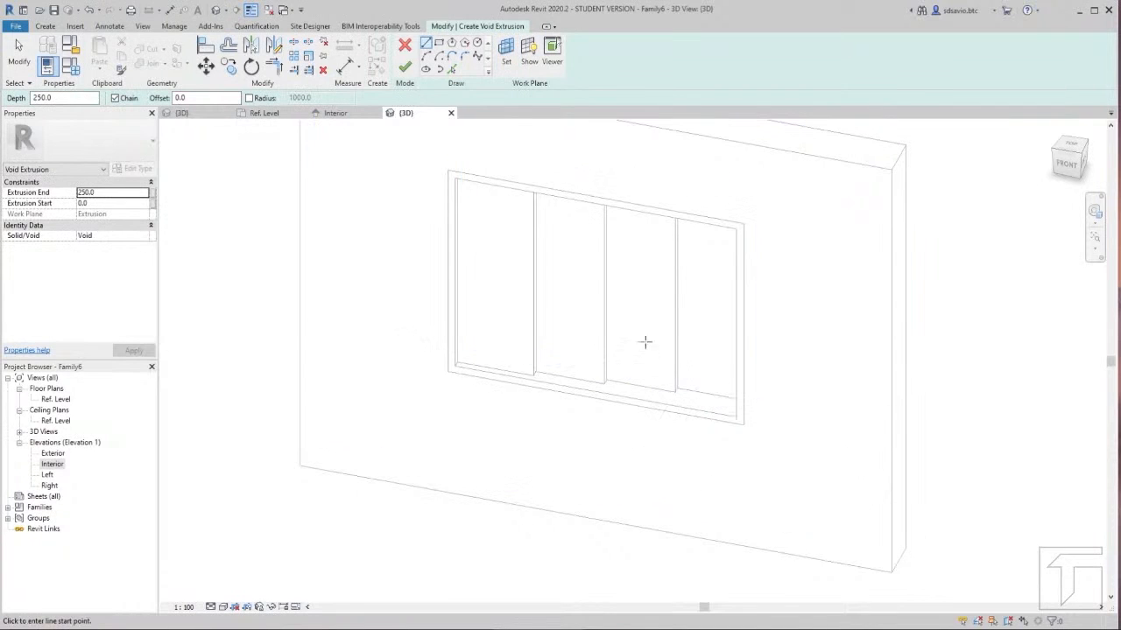
Step: In the Ref. Level plan, sketch a void rectangle about 412 mm by 50 mm across the rightmost panel, starting at its overlap reference plane
{"action": "left_click", "coordinate": [267, 114]}
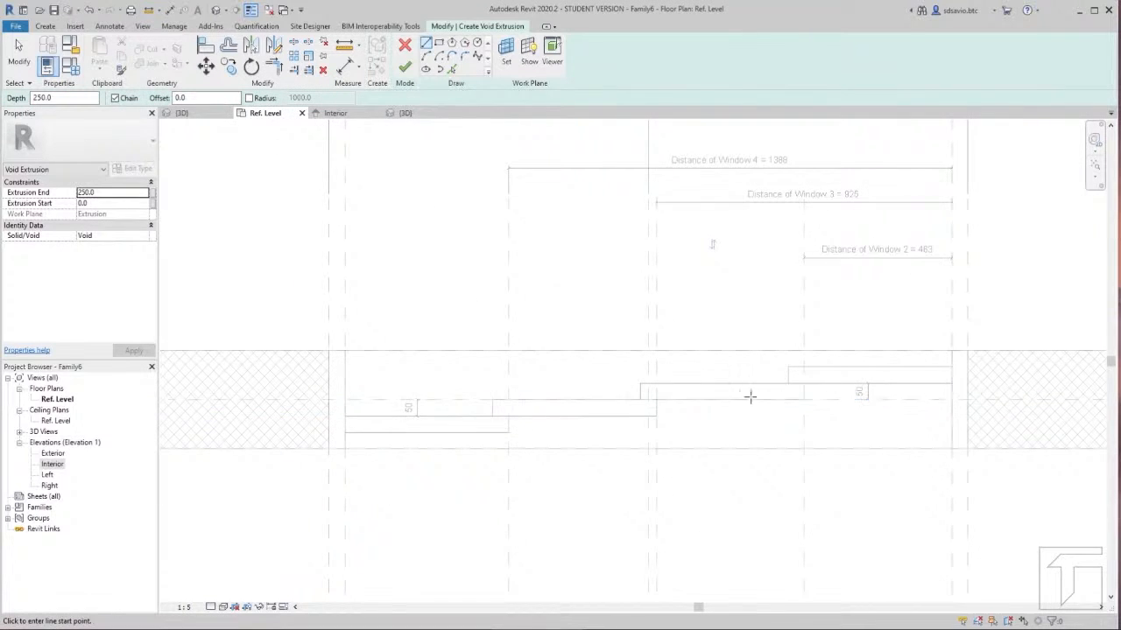
{"action": "left_click", "coordinate": [530, 53]}
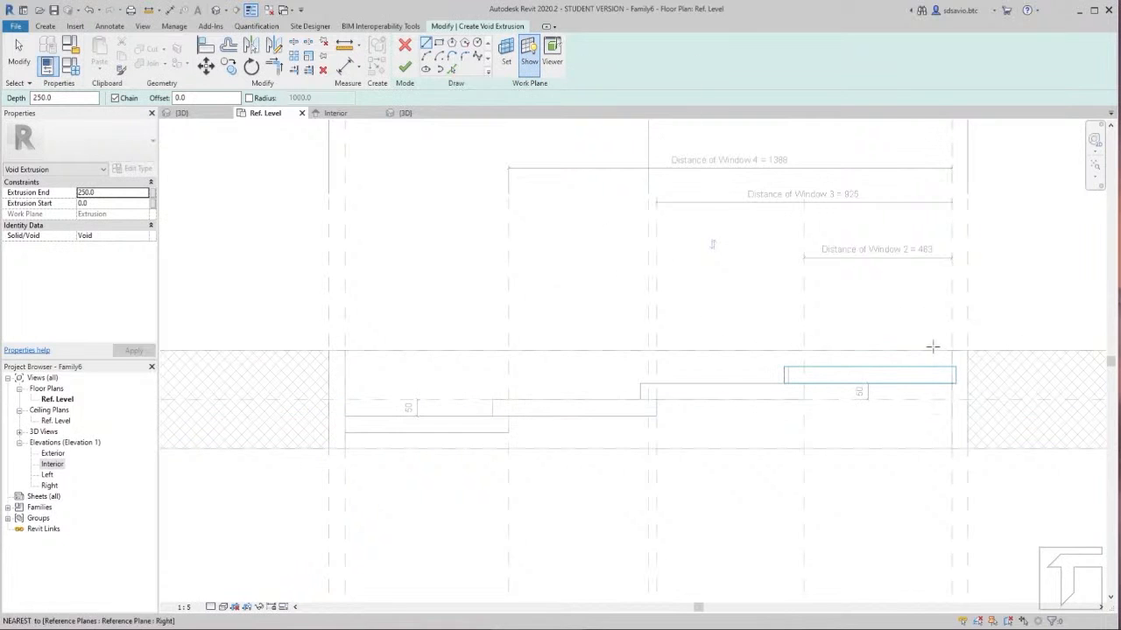
{"action": "scroll", "coordinate": [931, 426], "scroll_direction": "up", "scroll_amount": 4}
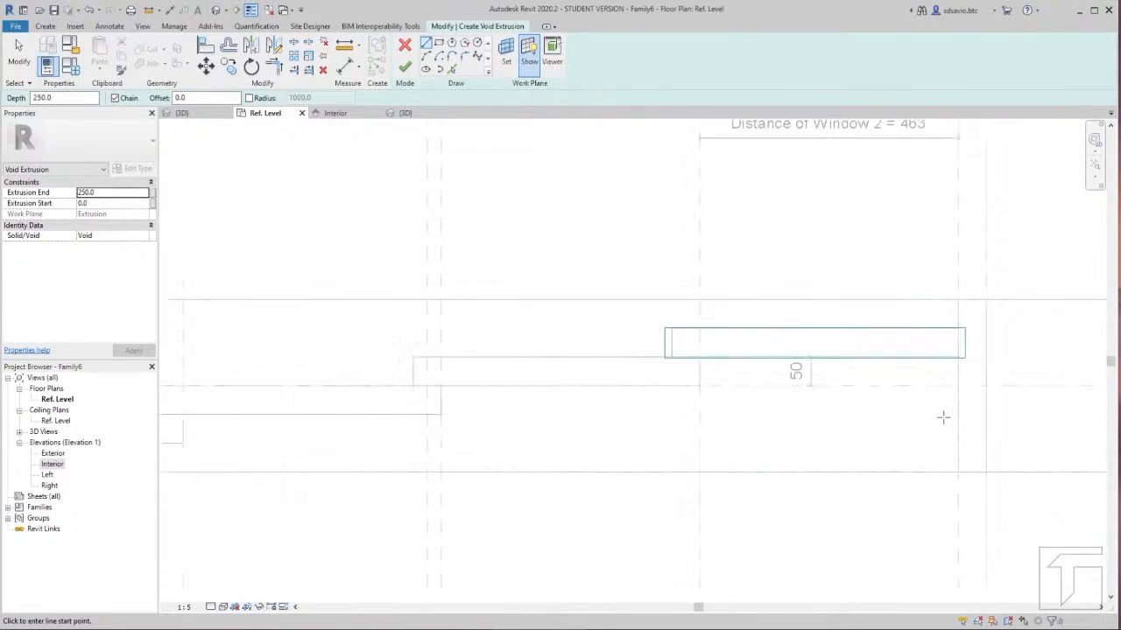
{"action": "left_click", "coordinate": [439, 44]}
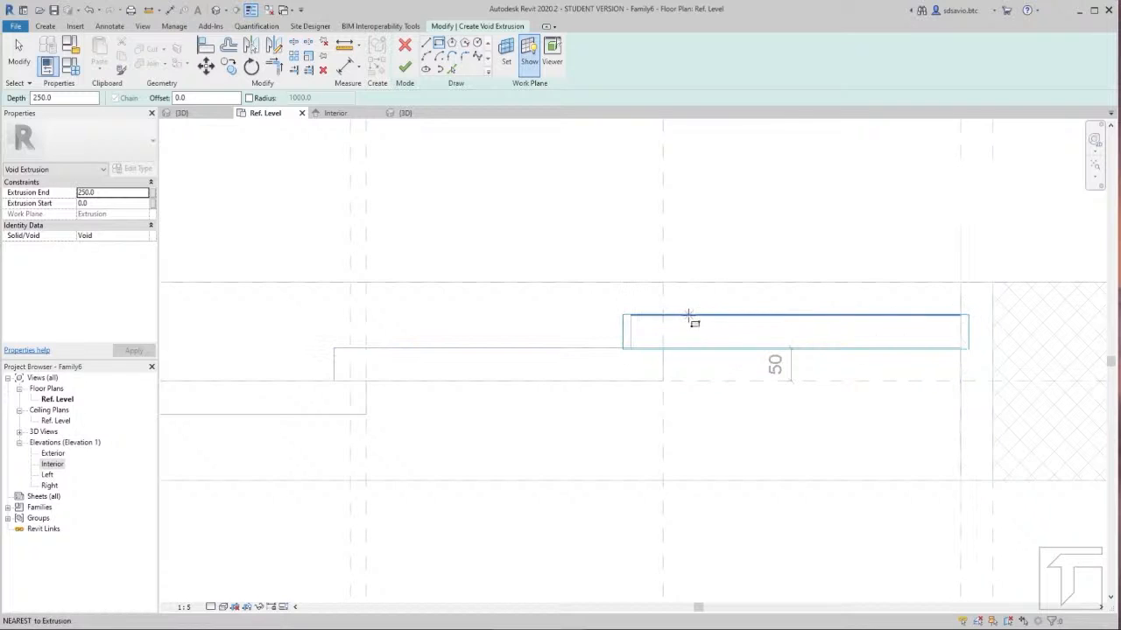
{"action": "left_click", "coordinate": [532, 67]}
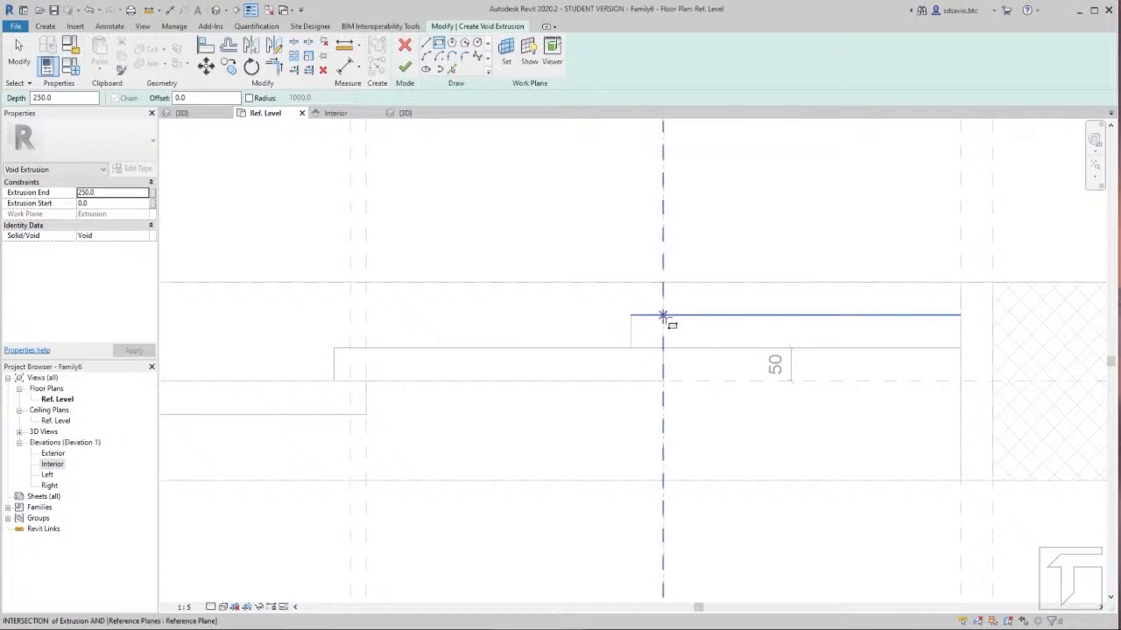
{"action": "left_click", "coordinate": [663, 315]}
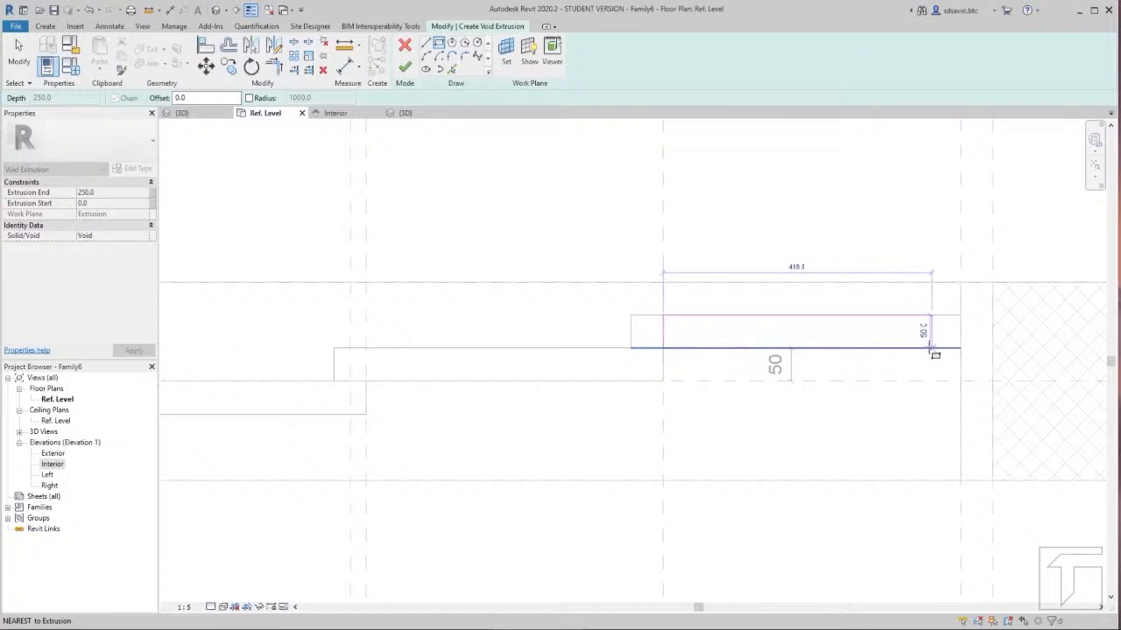
{"action": "left_click", "coordinate": [928, 348]}
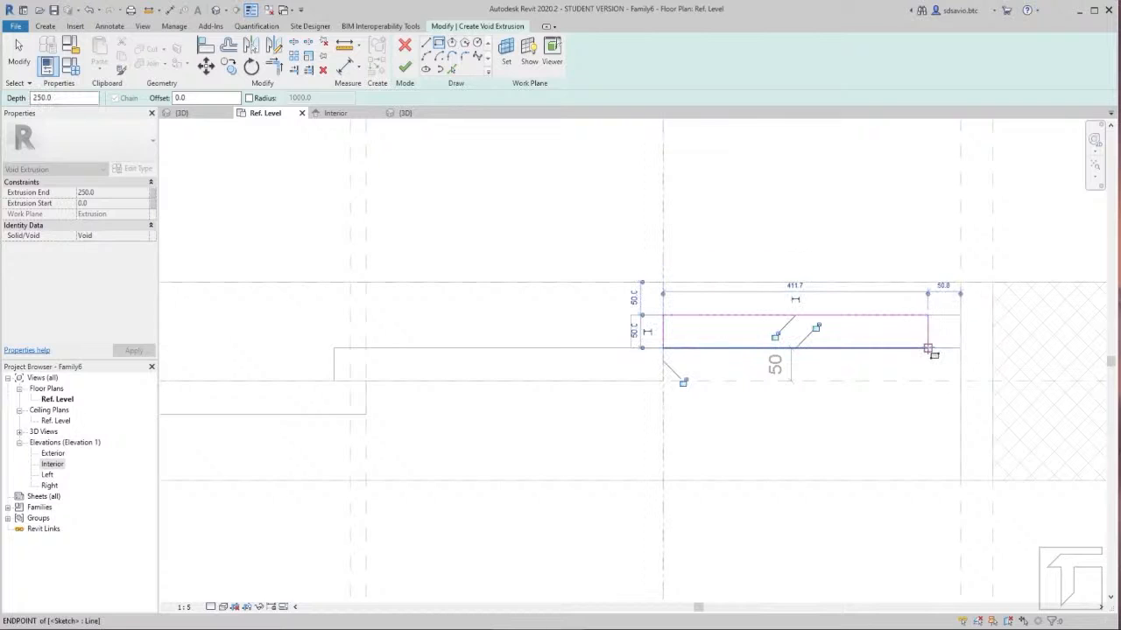
Step: Set the gap between the void rectangle's right edge and the inner frame reference plane to 50 mm
{"action": "left_click", "coordinate": [942, 285]}
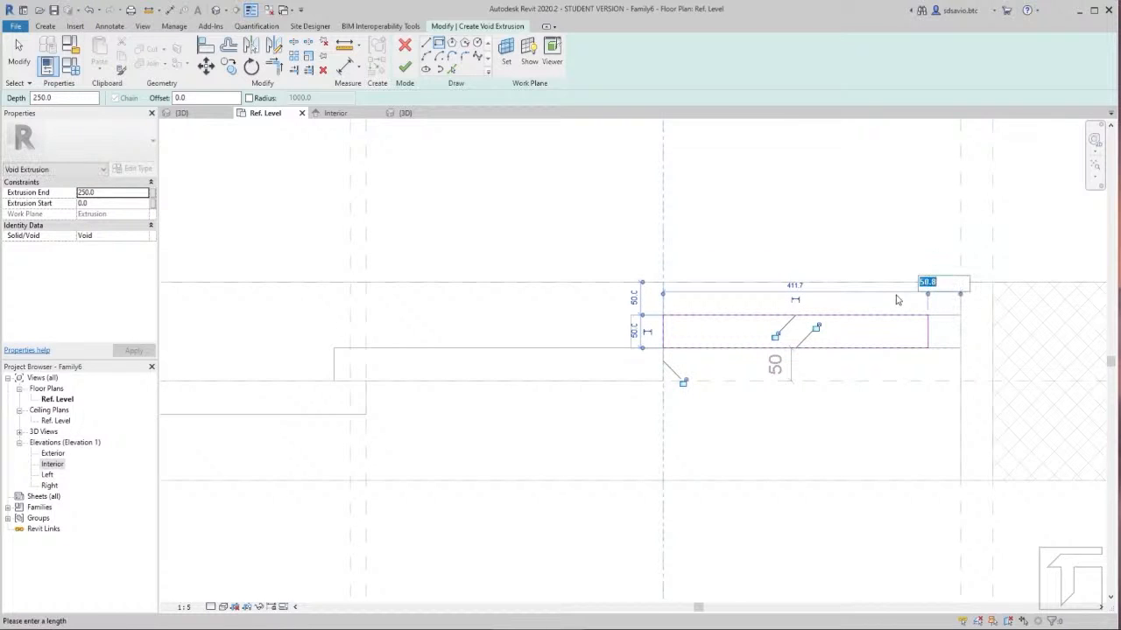
{"action": "type", "text": "50"}
{"action": "key", "text": "Return"}
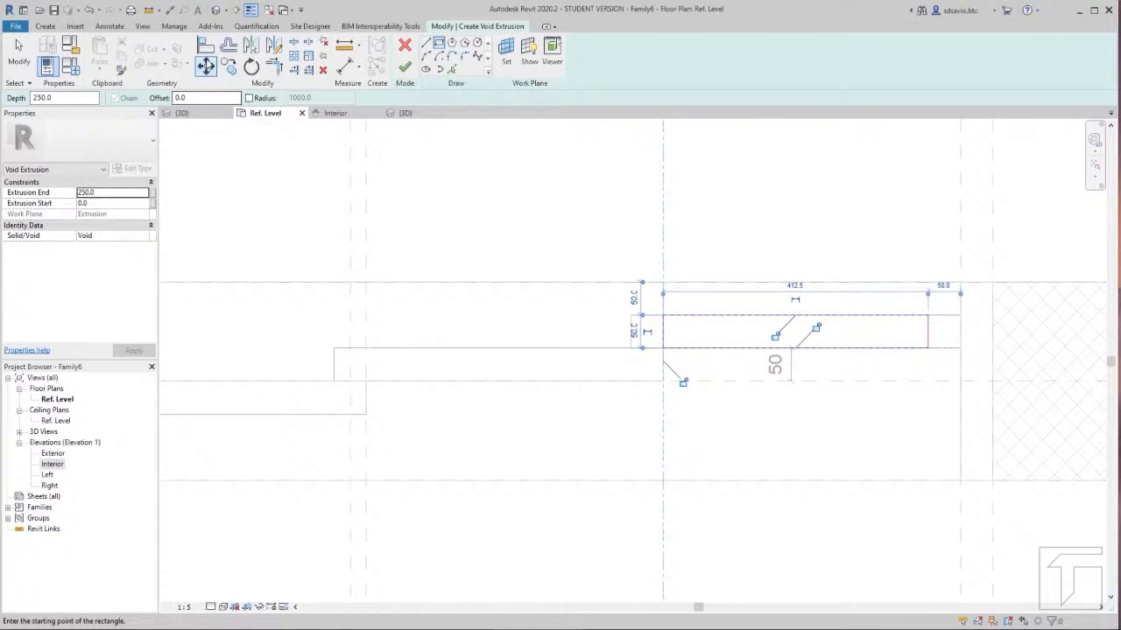
Step: Align and lock the void rectangle's two long edges to the rightmost panel's faces, and finish the sketch
{"action": "left_click", "coordinate": [206, 51]}
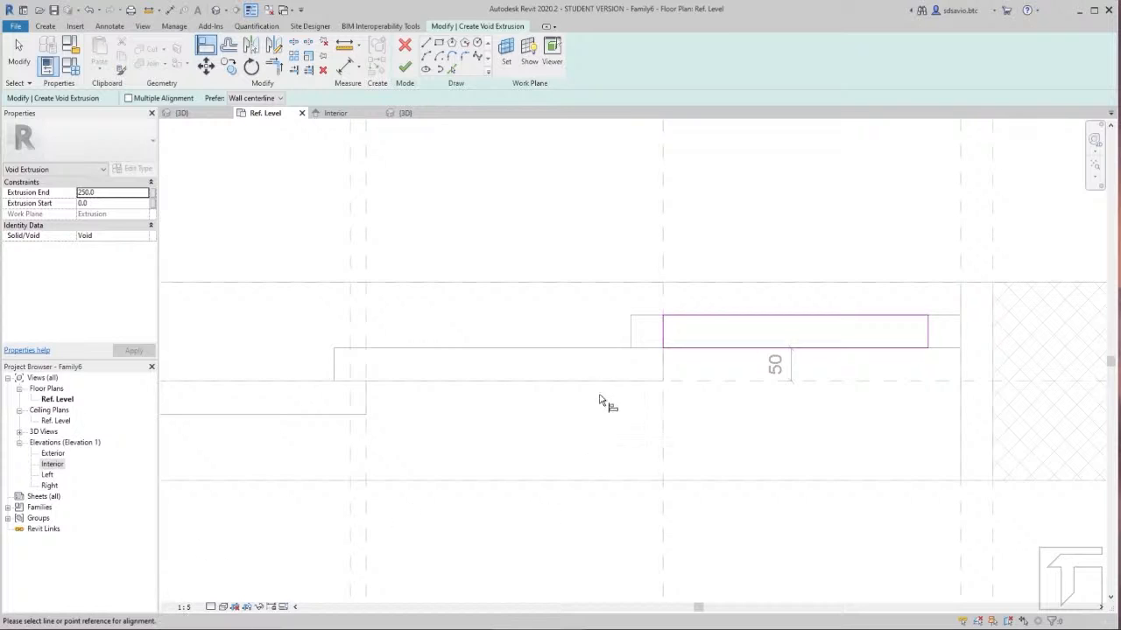
{"action": "left_click", "coordinate": [648, 317]}
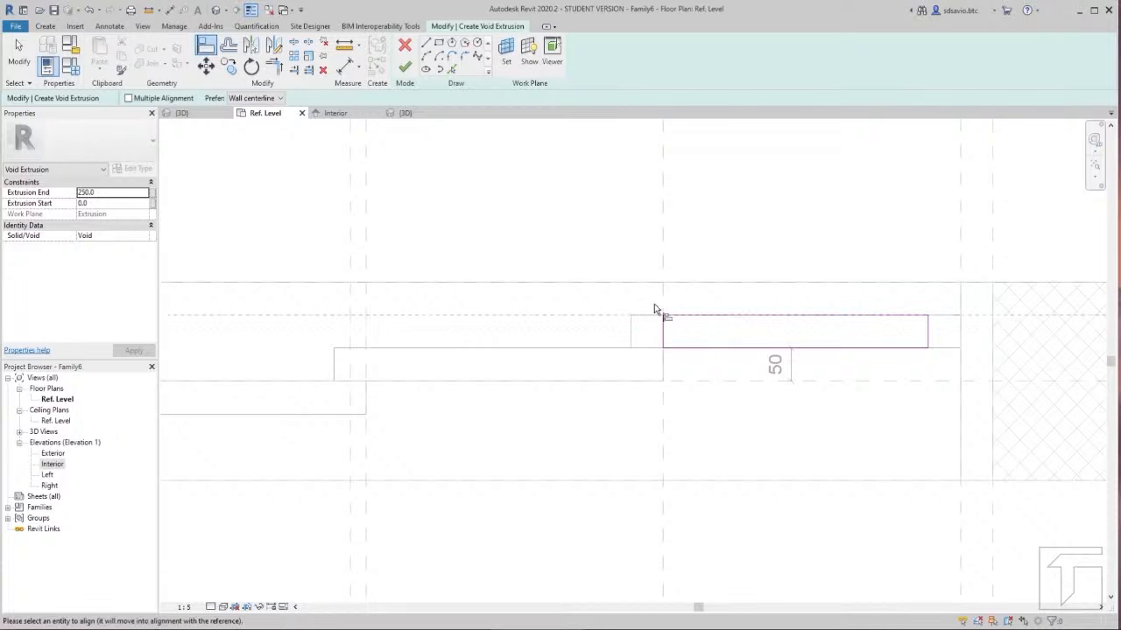
{"action": "left_click", "coordinate": [752, 317]}
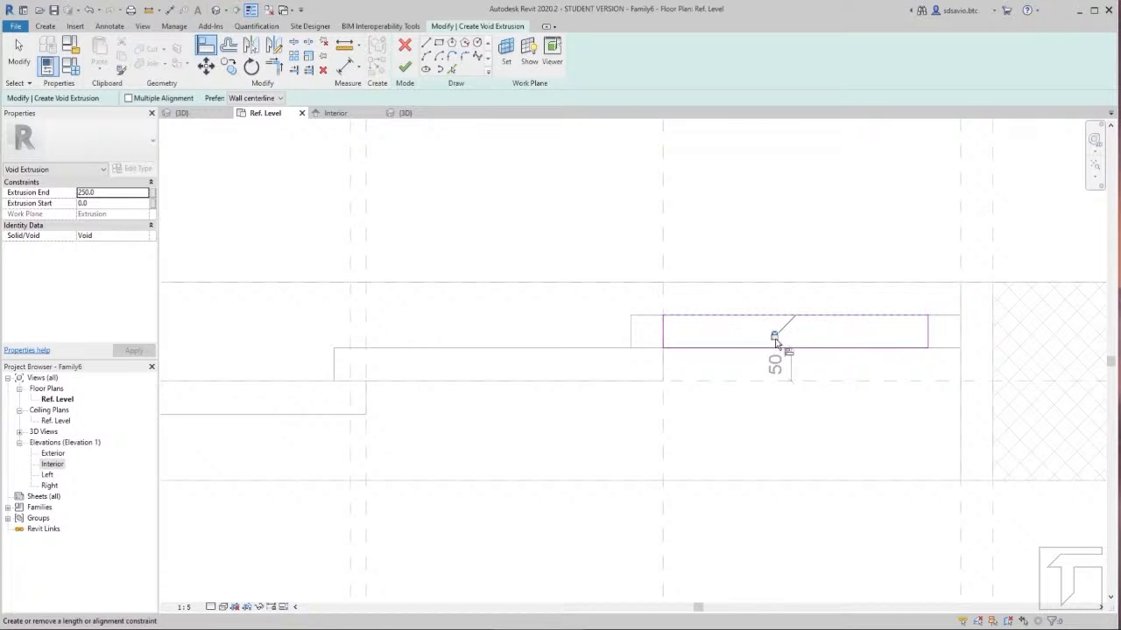
{"action": "left_click", "coordinate": [948, 351]}
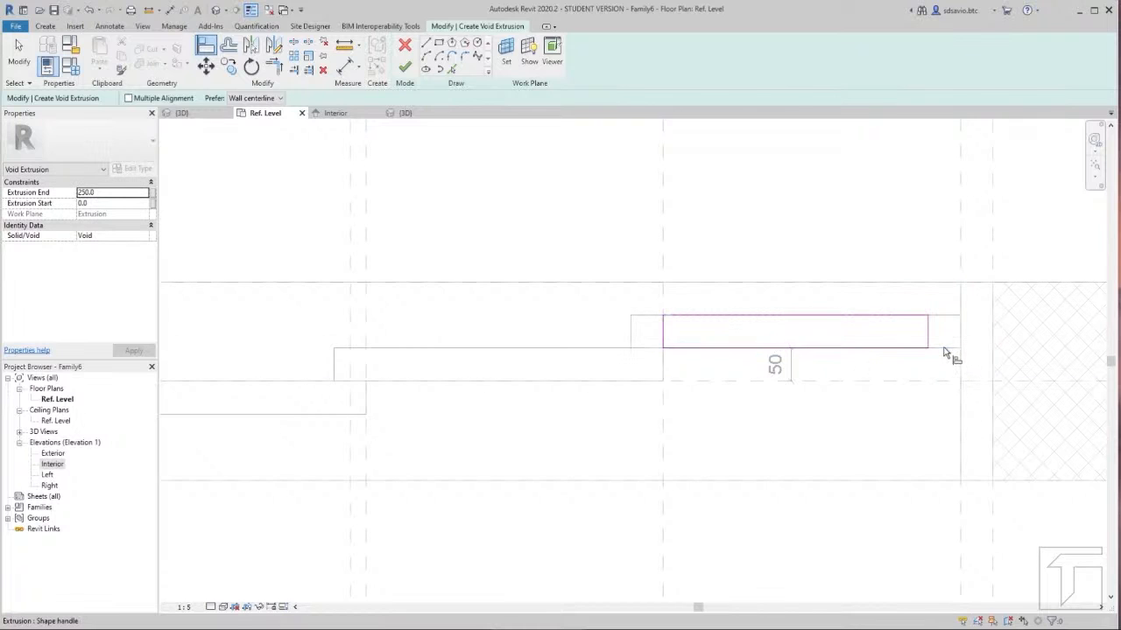
{"action": "left_click", "coordinate": [859, 349]}
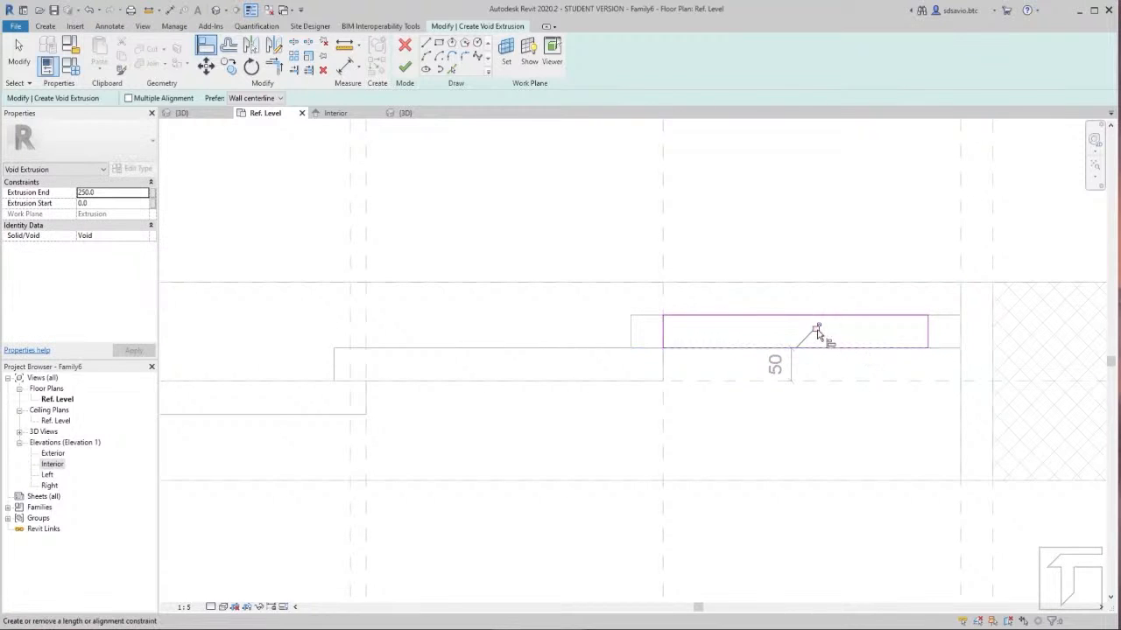
{"action": "left_click", "coordinate": [663, 333]}
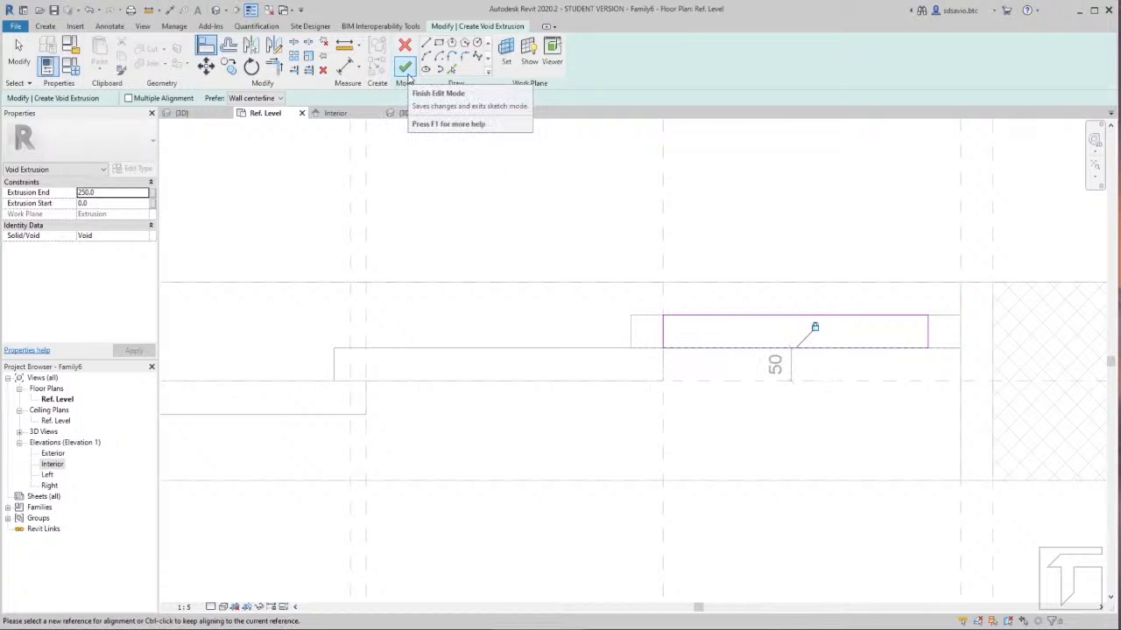
{"action": "left_click", "coordinate": [406, 68]}
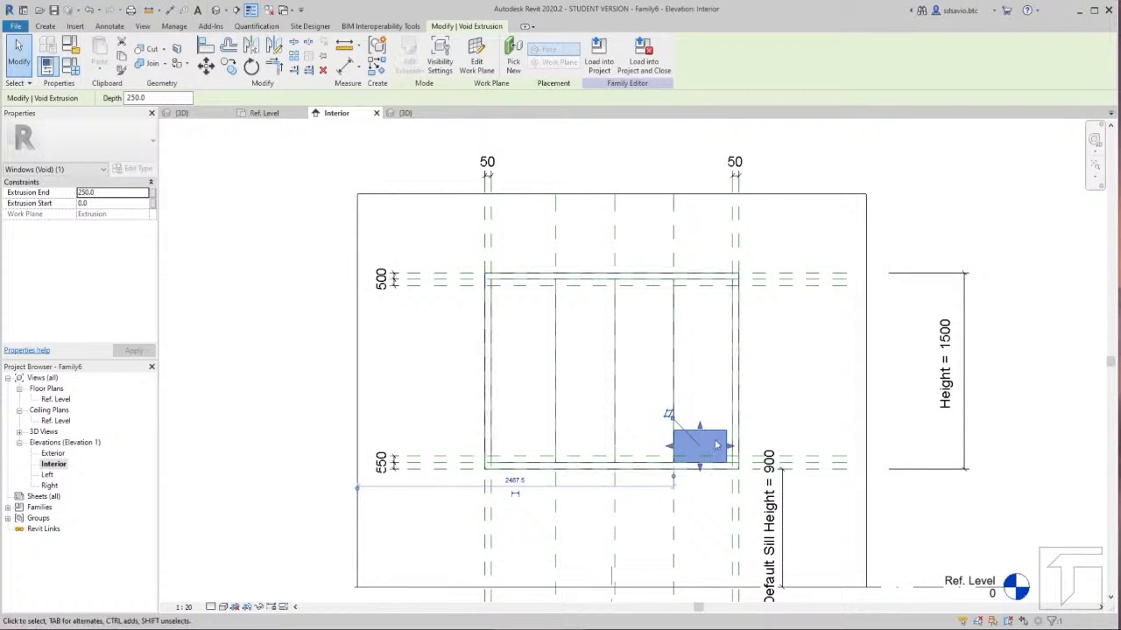
Step: In the Interior elevation, stretch the void's top and bottom to the 50 mm offset reference planes inside the frame
{"action": "left_click_drag", "start_coordinate": [700, 429], "coordinate": [701, 289]}
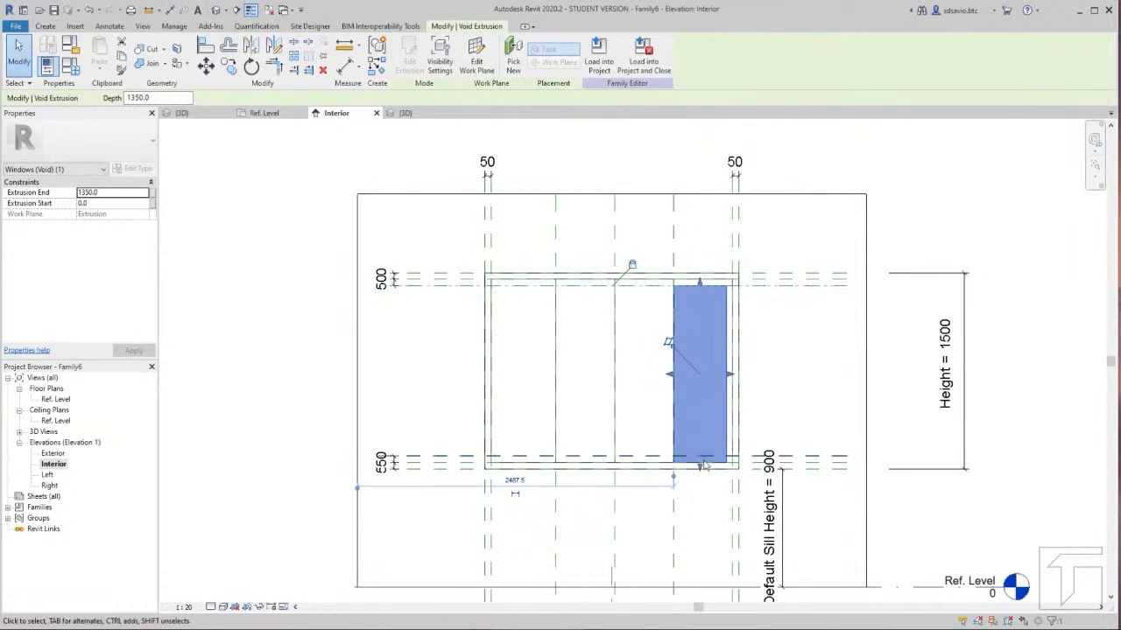
{"action": "left_click_drag", "start_coordinate": [701, 467], "coordinate": [700, 457]}
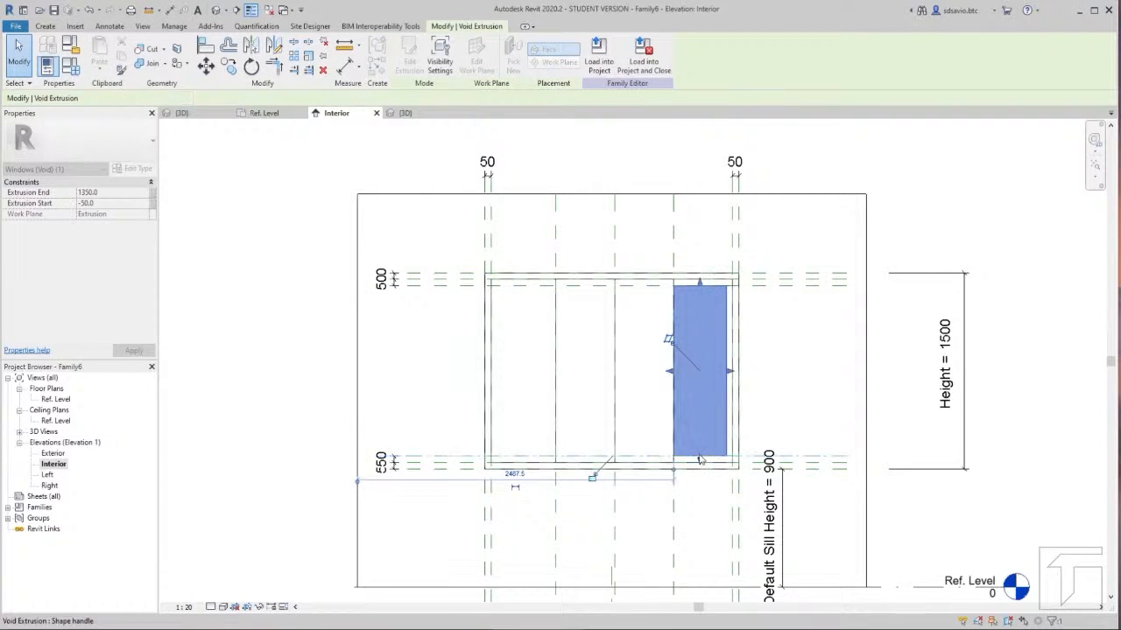
{"action": "left_click", "coordinate": [637, 382]}
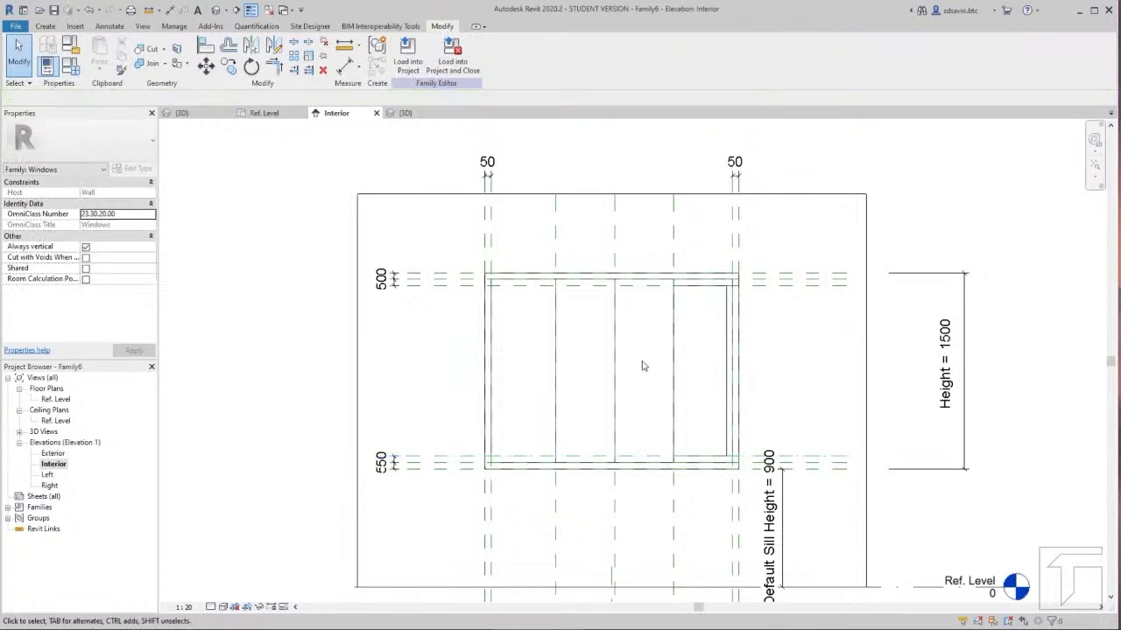
Step: Inspect the cut rightmost panel in the 3D view and review the family's dimension parameters without changing them
{"action": "left_click", "coordinate": [406, 113]}
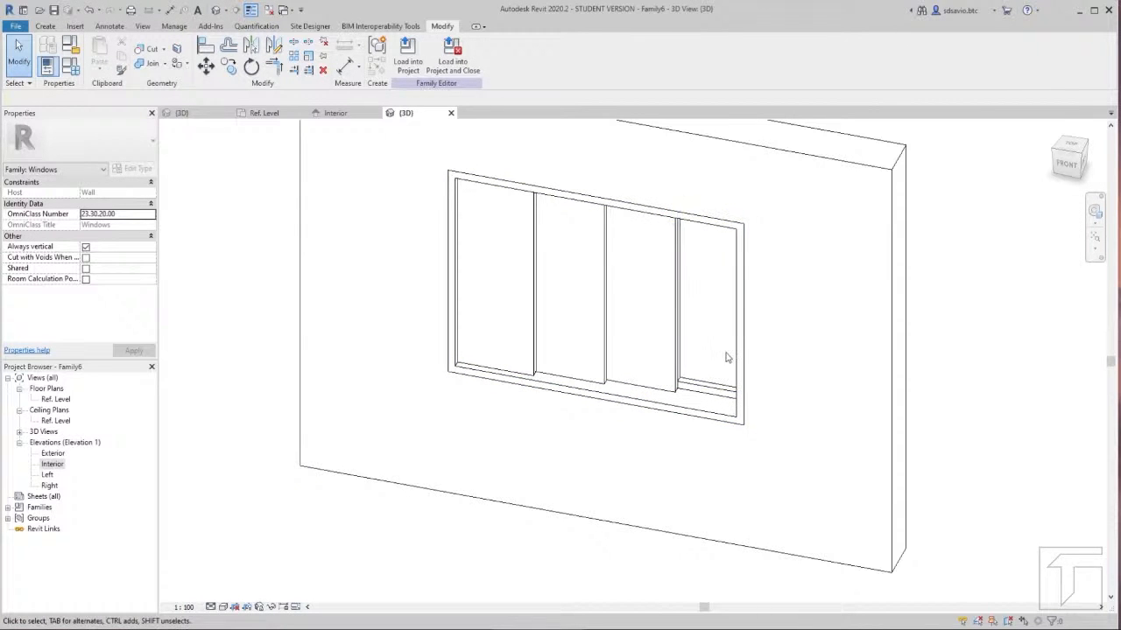
{"action": "middle_click_drag", "start_coordinate": [837, 326], "coordinate": [580, 388], "text": "shift"}
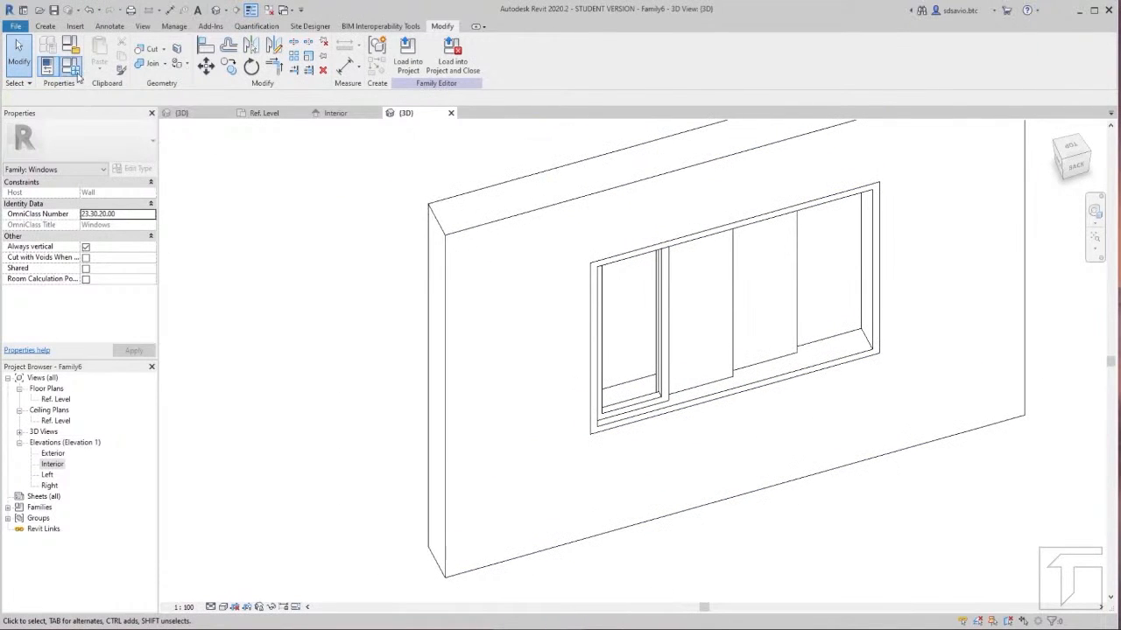
{"action": "left_click", "coordinate": [71, 66]}
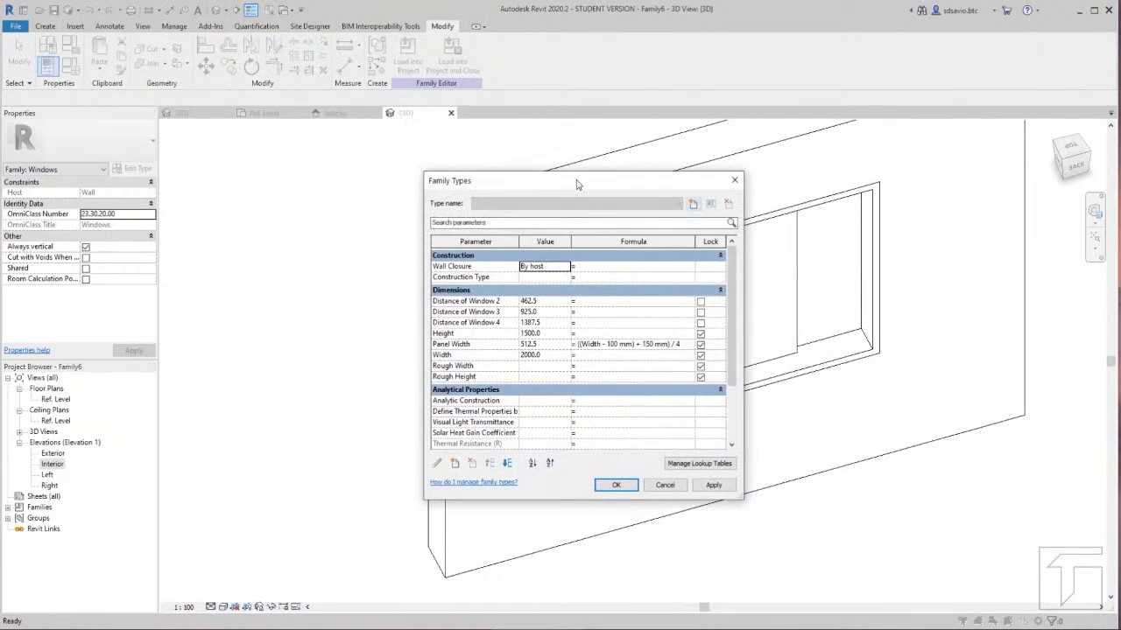
{"action": "left_click_drag", "start_coordinate": [578, 183], "coordinate": [338, 174]}
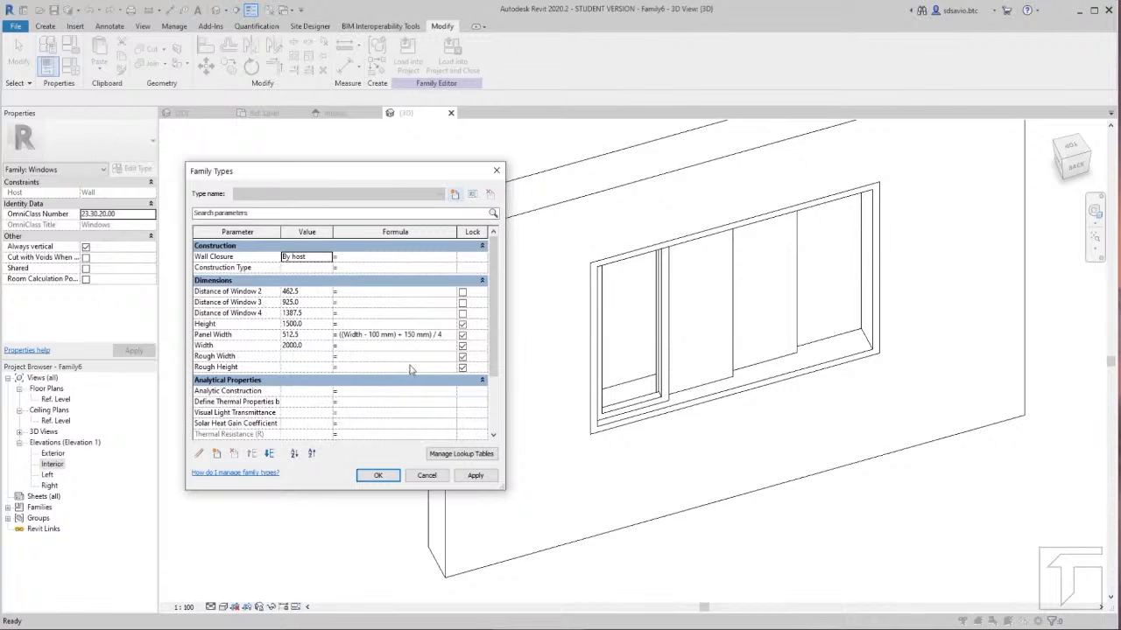
{"action": "left_click", "coordinate": [427, 475]}
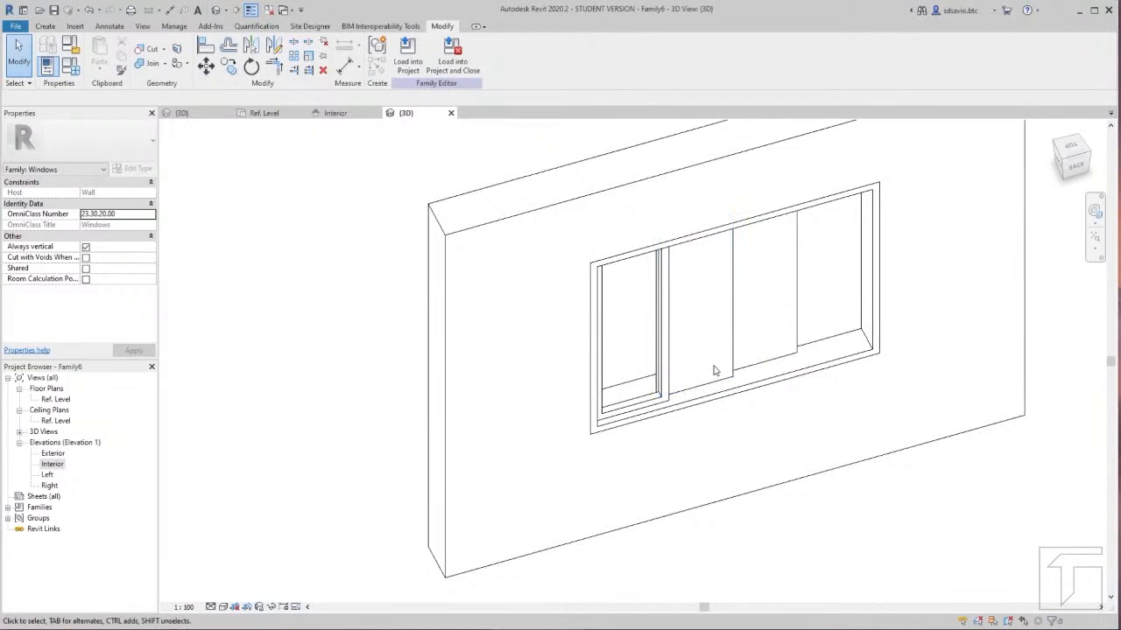
Step: Begin another void extrusion and set its work plane to the bottom face of the second panel from the right
{"action": "middle_click_drag", "start_coordinate": [712, 379], "coordinate": [858, 400], "text": "shift"}
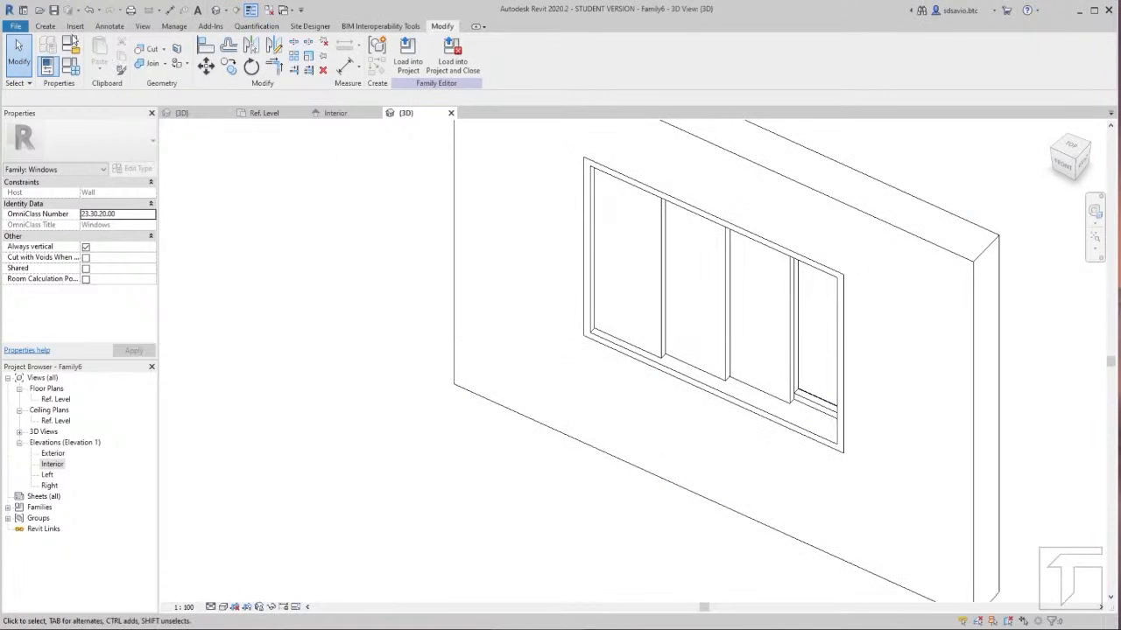
{"action": "left_click", "coordinate": [46, 27]}
{"action": "left_click", "coordinate": [228, 59]}
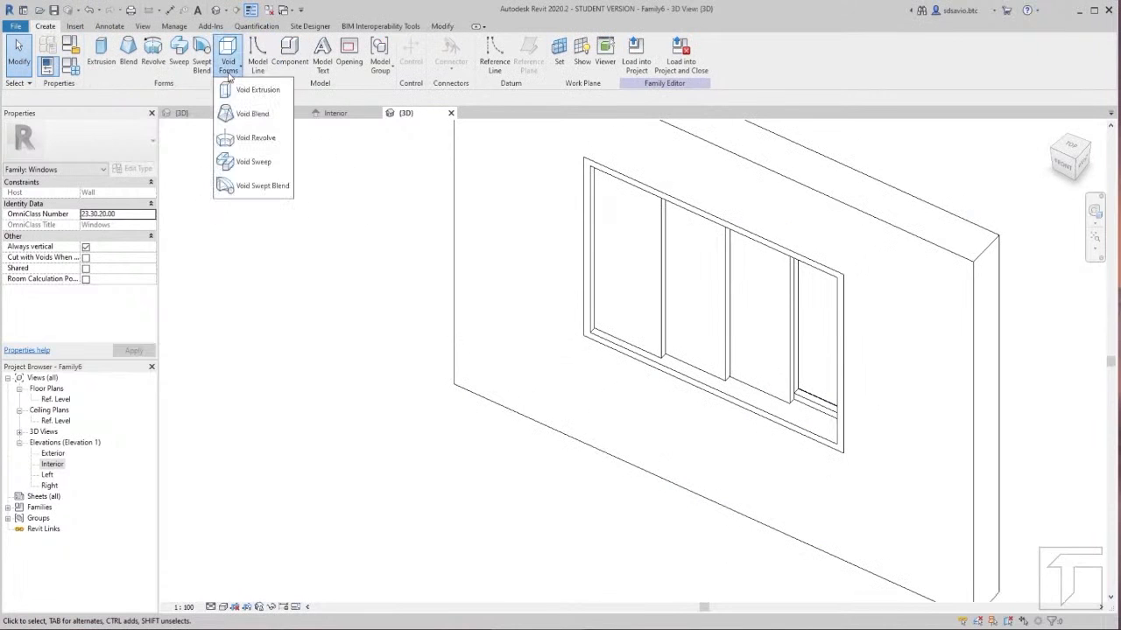
{"action": "left_click", "coordinate": [249, 107]}
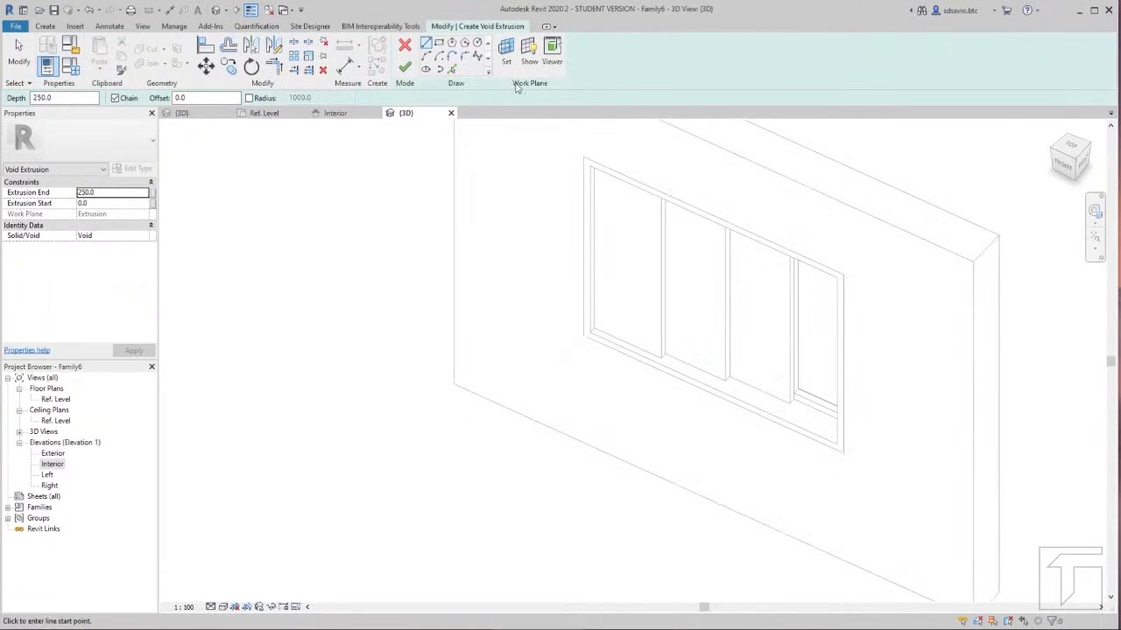
{"action": "left_click", "coordinate": [511, 74]}
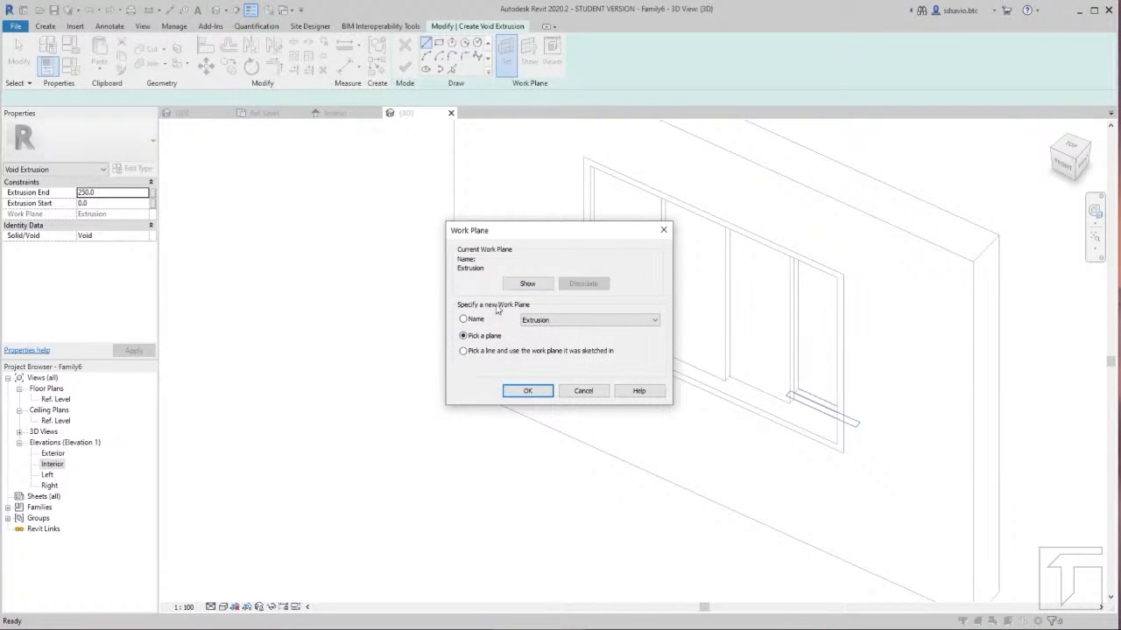
{"action": "left_click", "coordinate": [527, 392]}
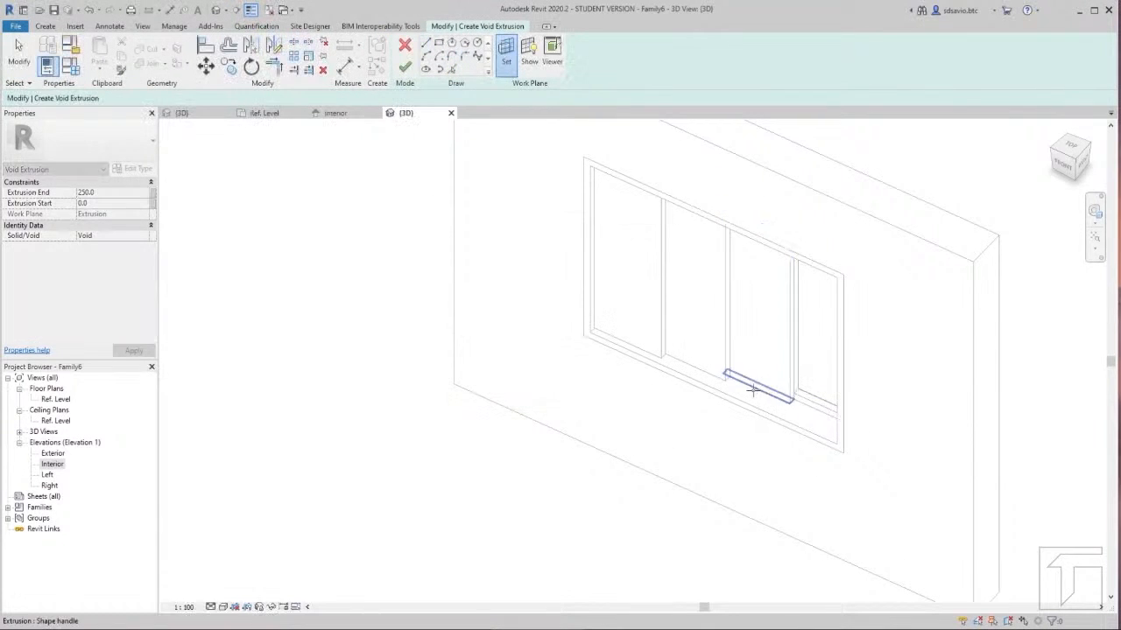
{"action": "left_click", "coordinate": [752, 389]}
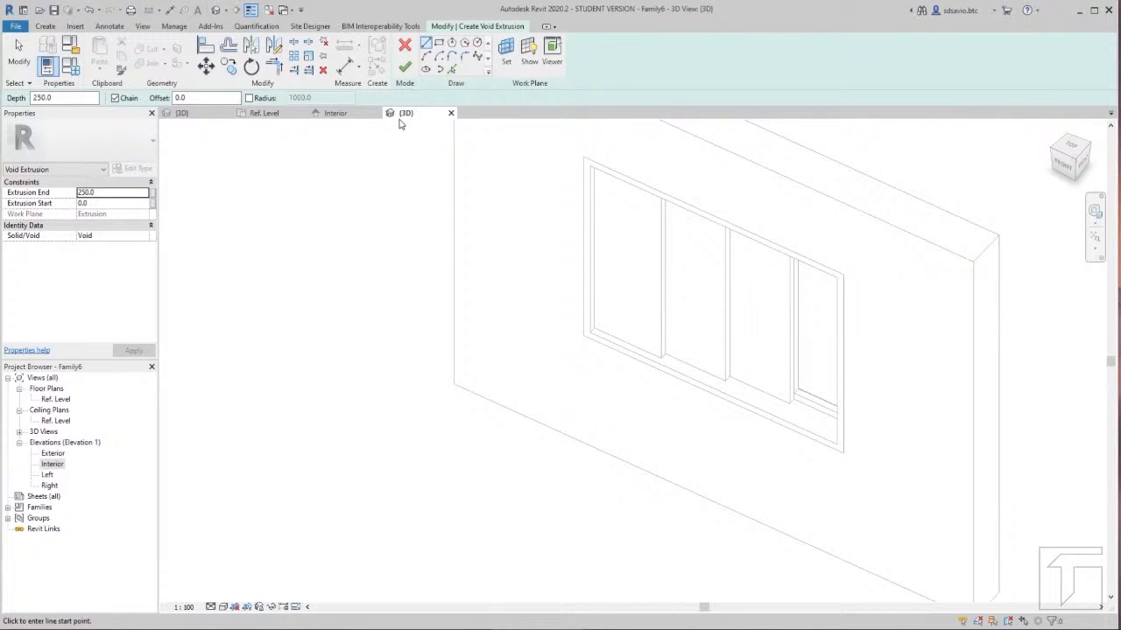
Step: In the Ref. Level plan, sketch a 412.5 mm by 50 mm void rectangle across the second panel, between its two overlap zones
{"action": "left_click", "coordinate": [277, 116]}
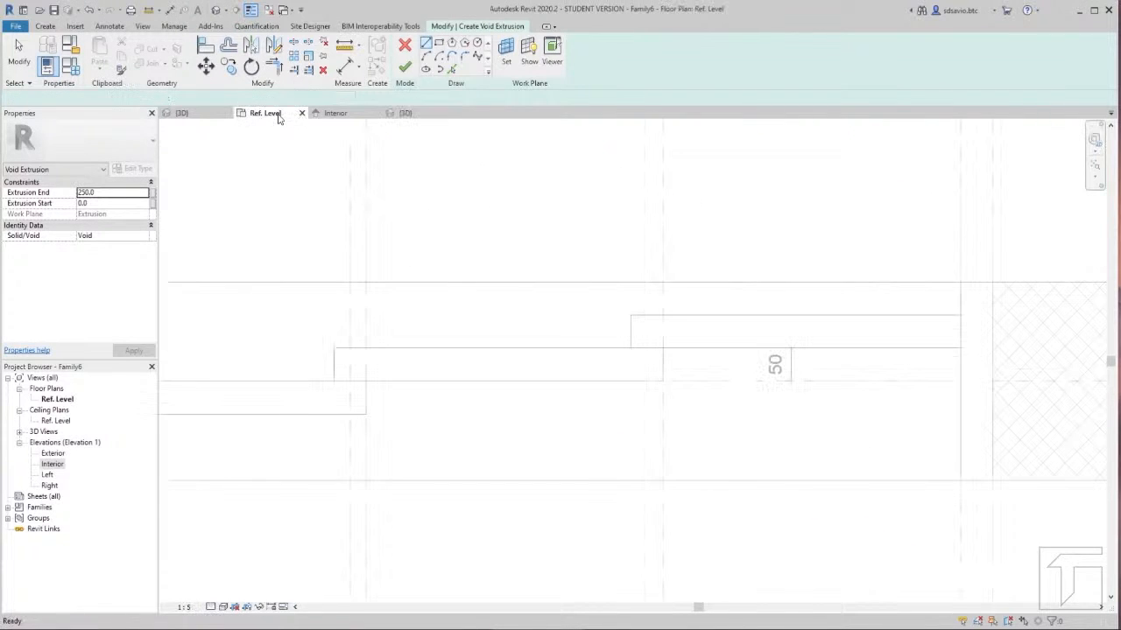
{"action": "left_click", "coordinate": [439, 43]}
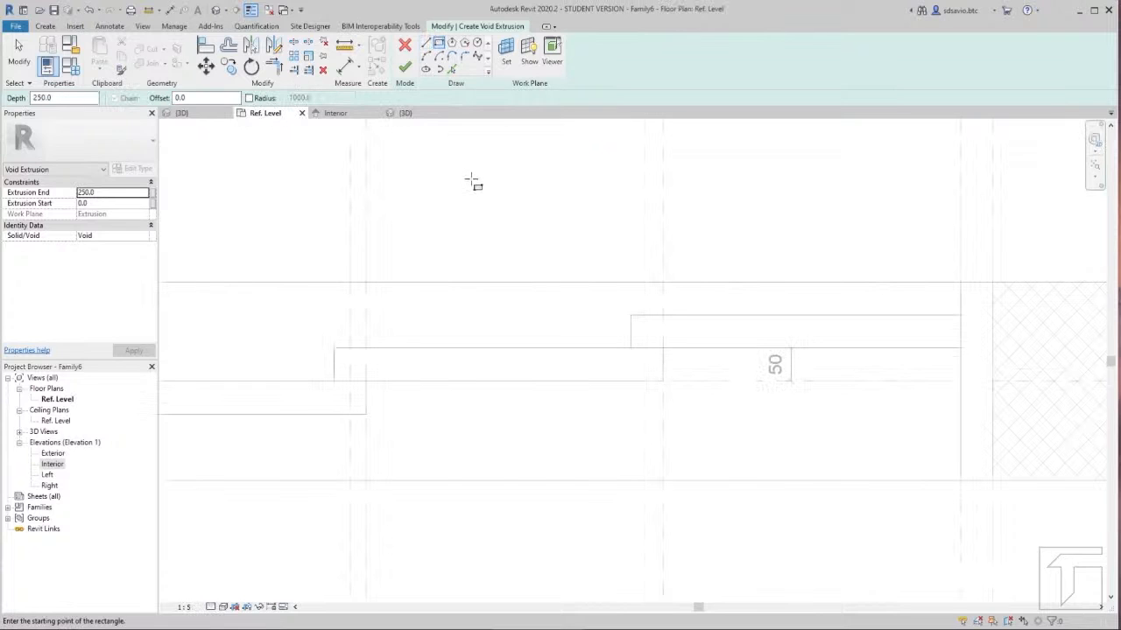
{"action": "left_click", "coordinate": [630, 350]}
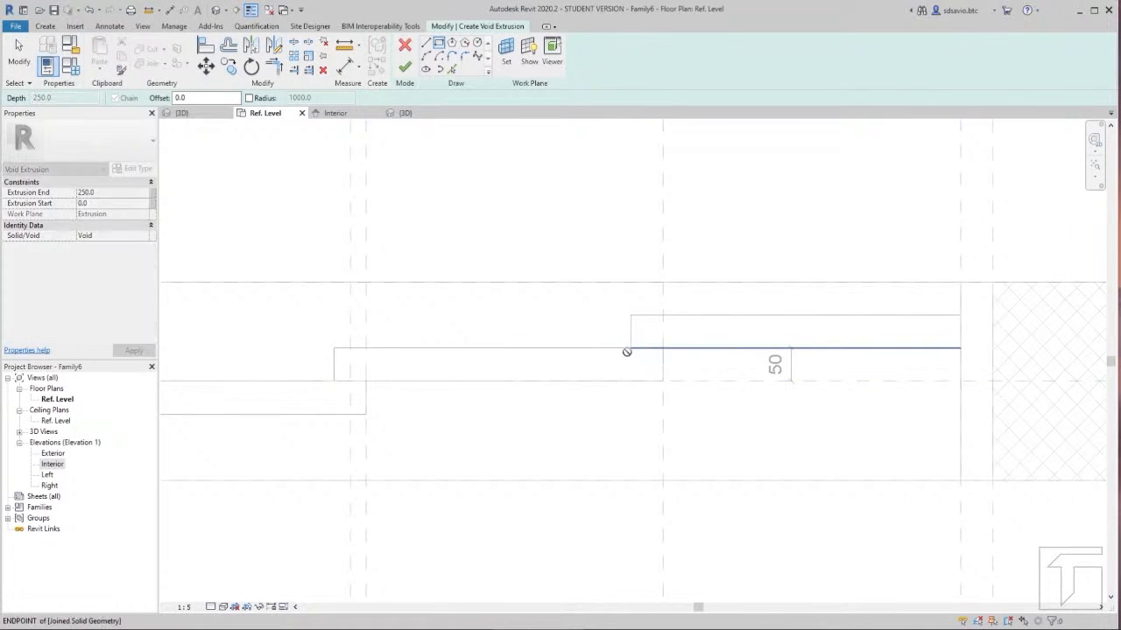
{"action": "left_click", "coordinate": [366, 381]}
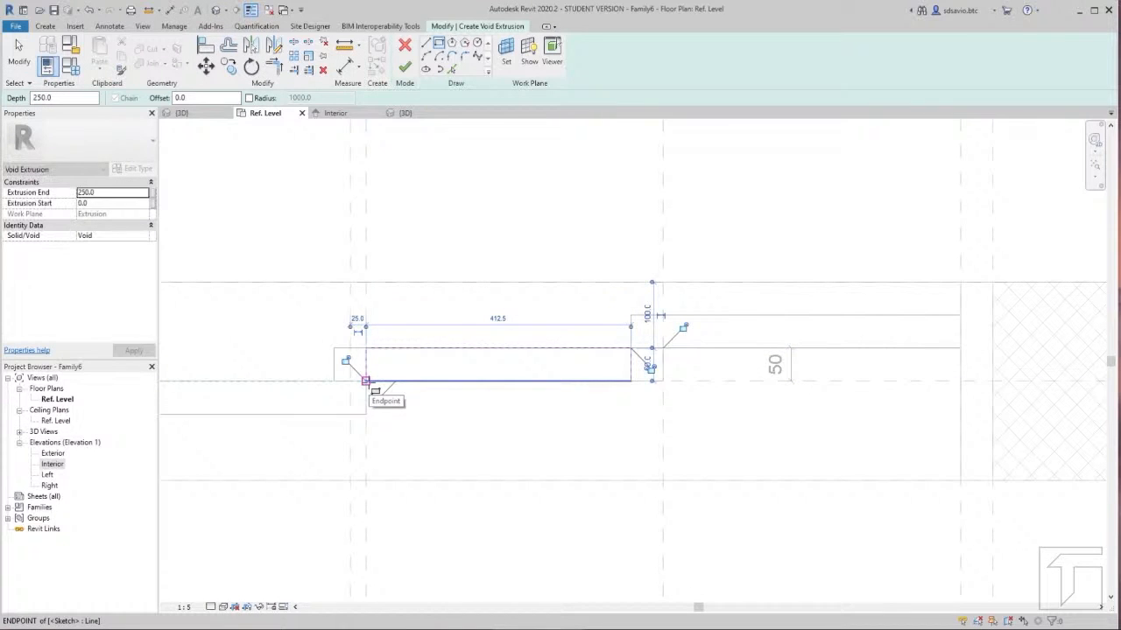
Step: Align the void sketch's two long edges with the second panel's faces and finish the void extrusion
{"action": "key", "text": "a"}
{"action": "key", "text": "l"}
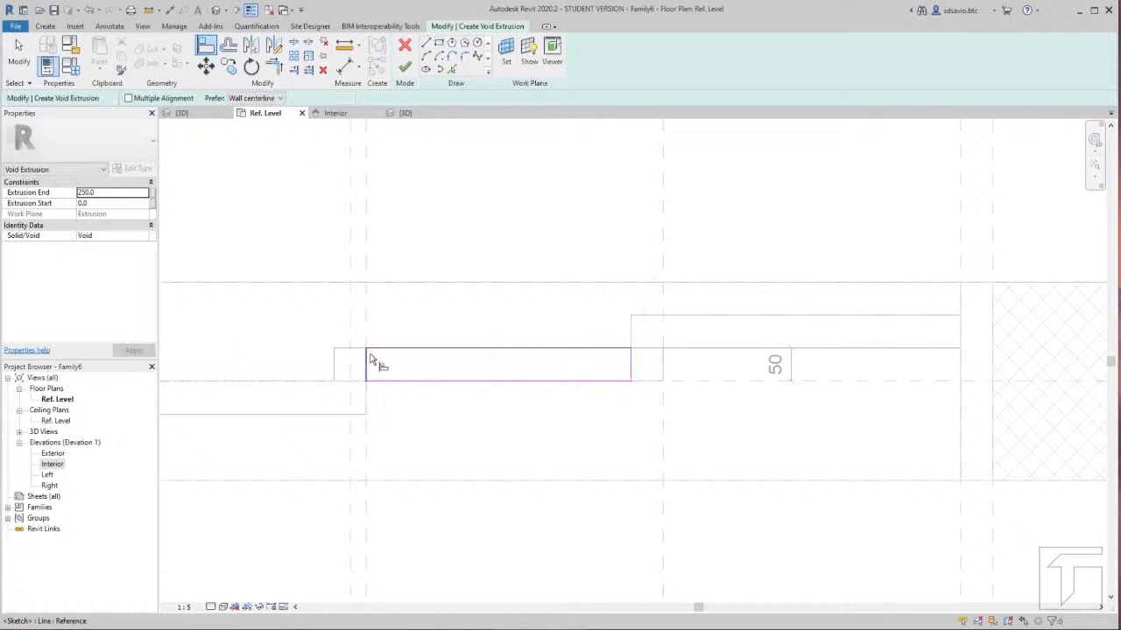
{"action": "left_click", "coordinate": [394, 349]}
{"action": "left_click", "coordinate": [409, 350]}
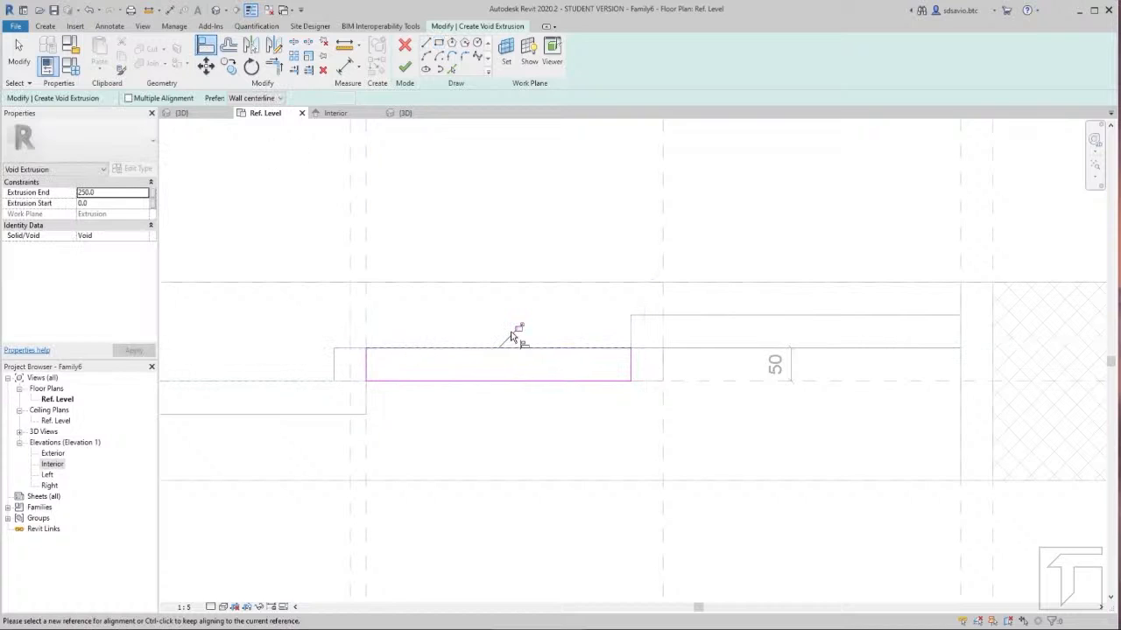
{"action": "left_click", "coordinate": [643, 382]}
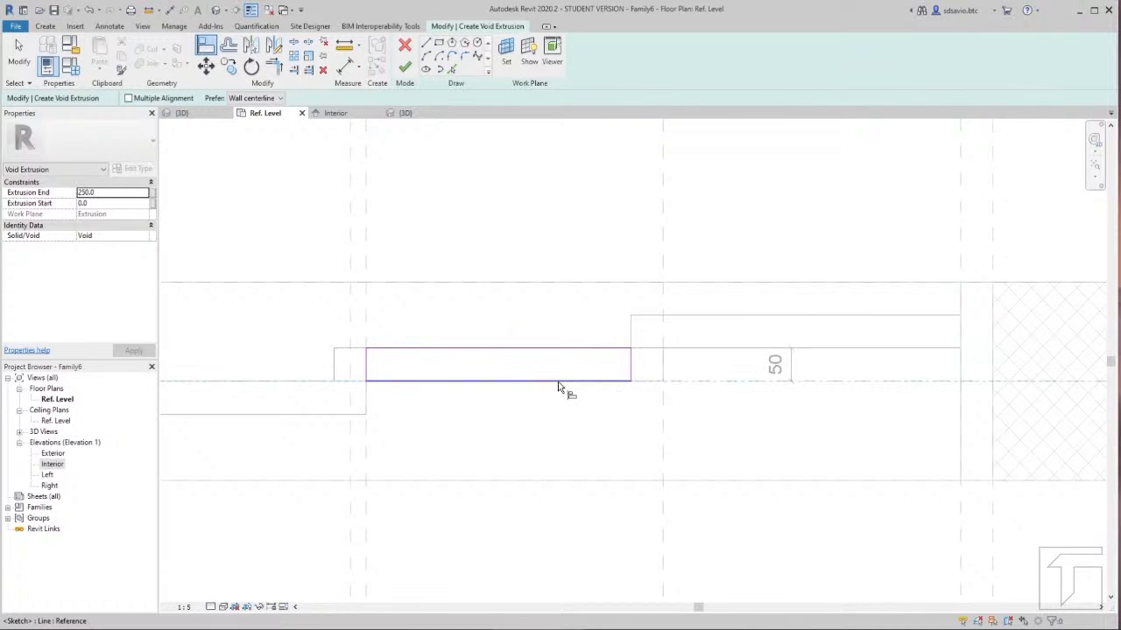
{"action": "left_click", "coordinate": [544, 382]}
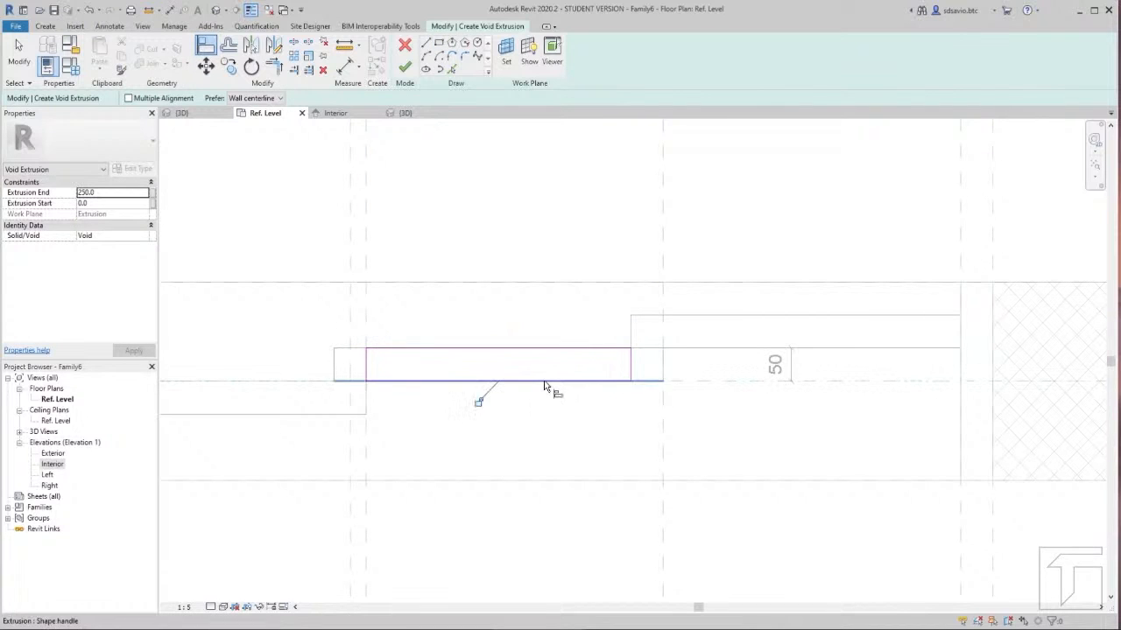
{"action": "left_click", "coordinate": [405, 67]}
Step: In the Interior elevation, stretch the second panel's void vertically to the upper and lower 50 mm offset reference planes, and check it in 3D
{"action": "left_click", "coordinate": [337, 113]}
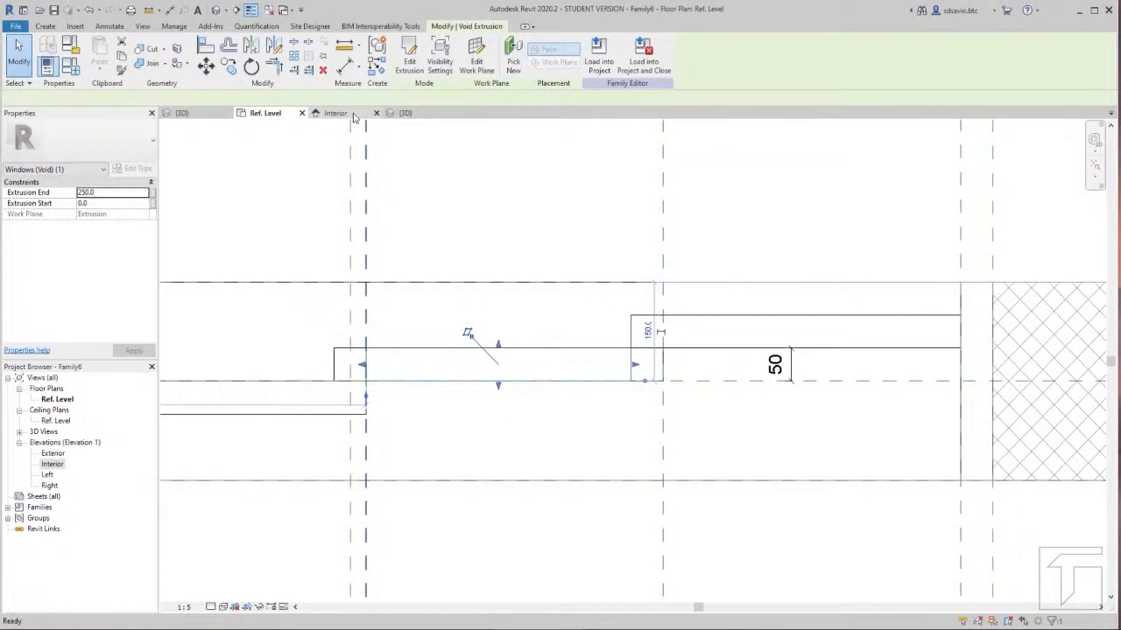
{"action": "left_click_drag", "start_coordinate": [647, 422], "coordinate": [639, 279]}
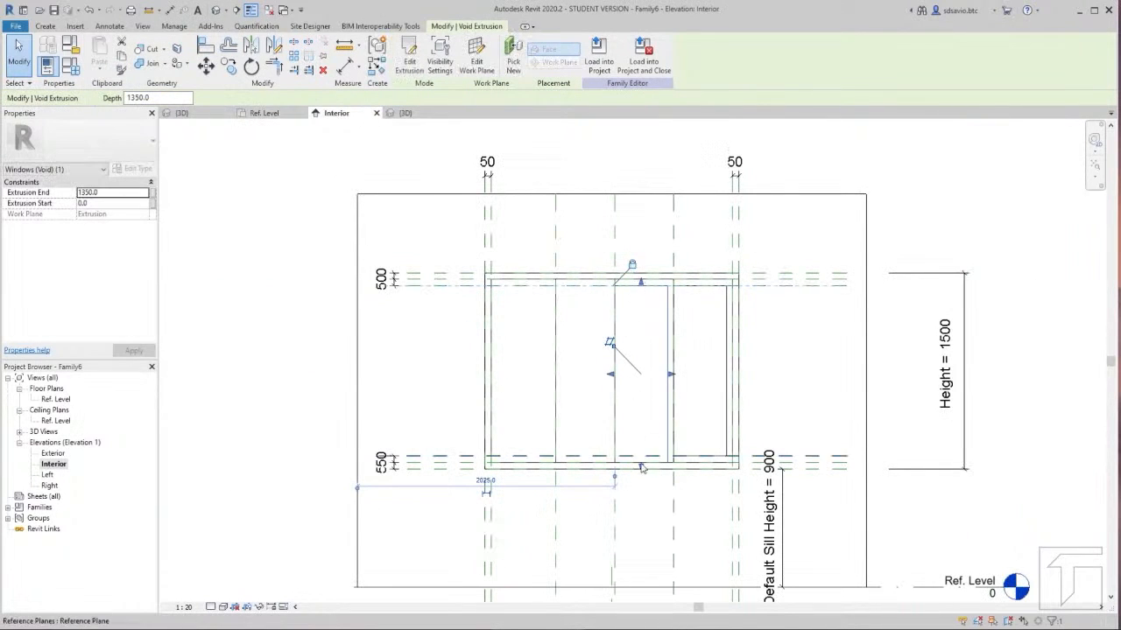
{"action": "left_click_drag", "start_coordinate": [641, 465], "coordinate": [641, 460]}
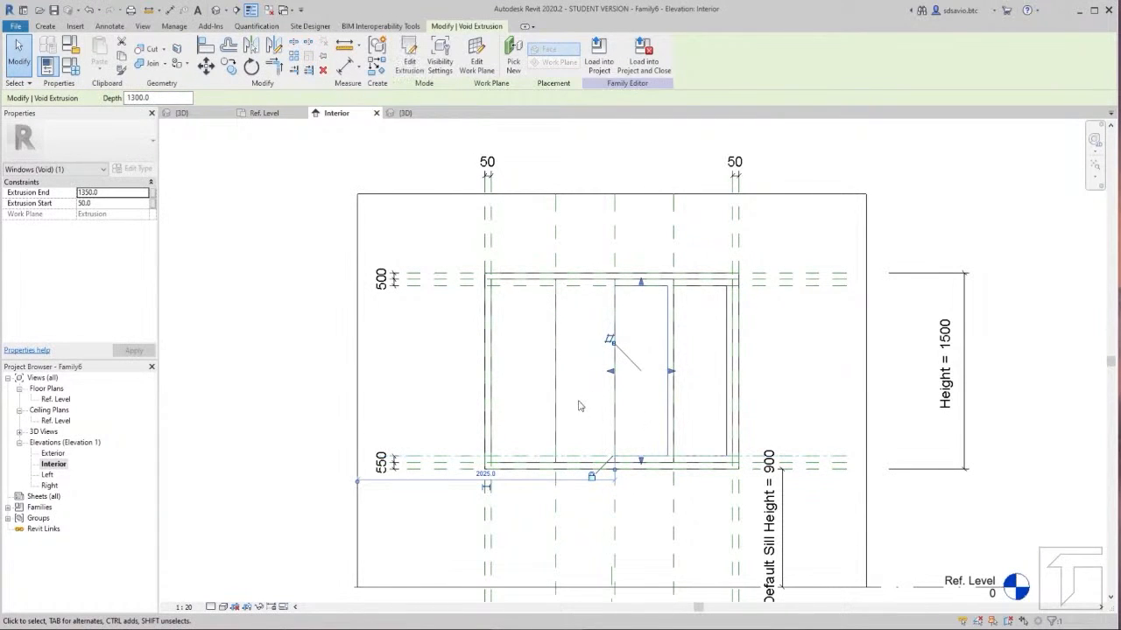
{"action": "left_click", "coordinate": [404, 113]}
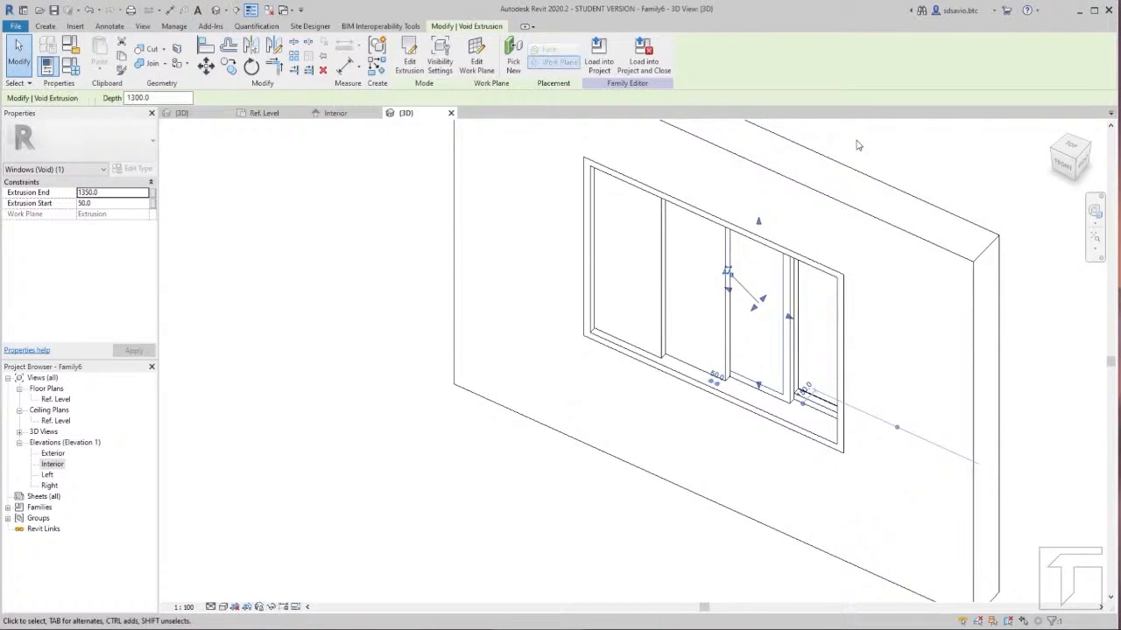
{"action": "left_click", "coordinate": [390, 370]}
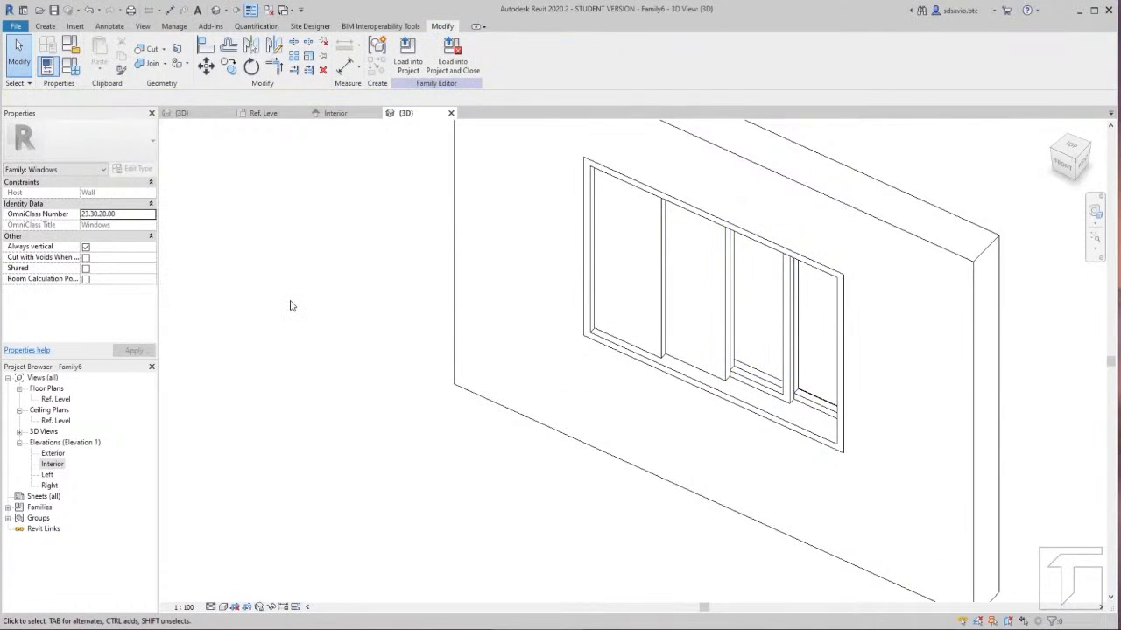
Step: Test the panel movement by applying a Distance of Window 2 value of 600, and discard the change
{"action": "left_click", "coordinate": [70, 66]}
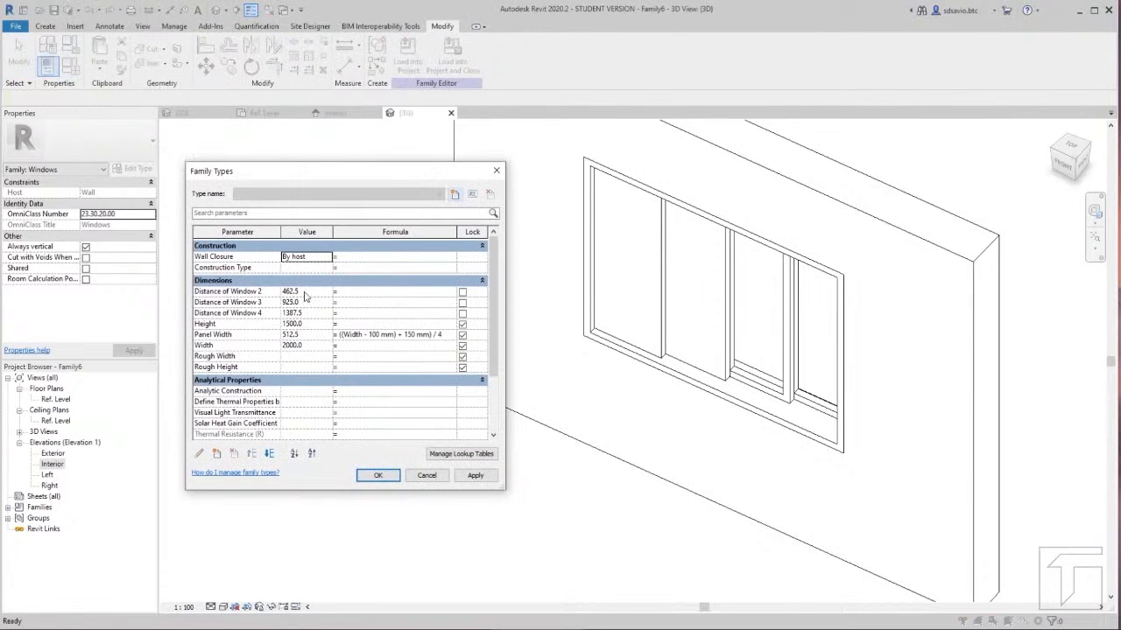
{"action": "left_click", "coordinate": [306, 291]}
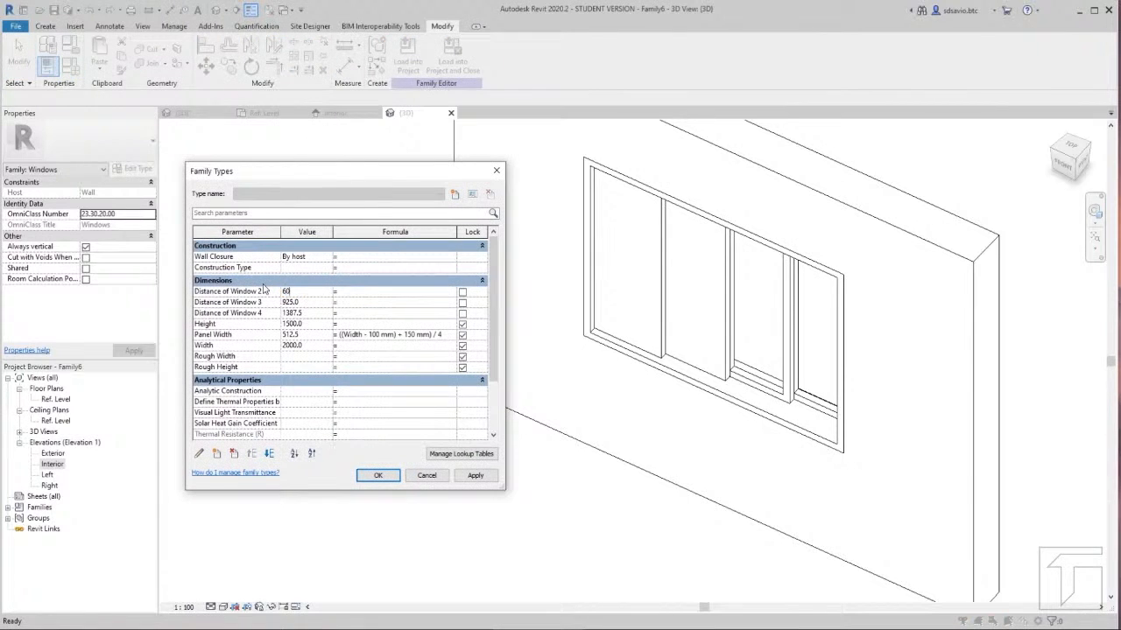
{"action": "left_click", "coordinate": [475, 476]}
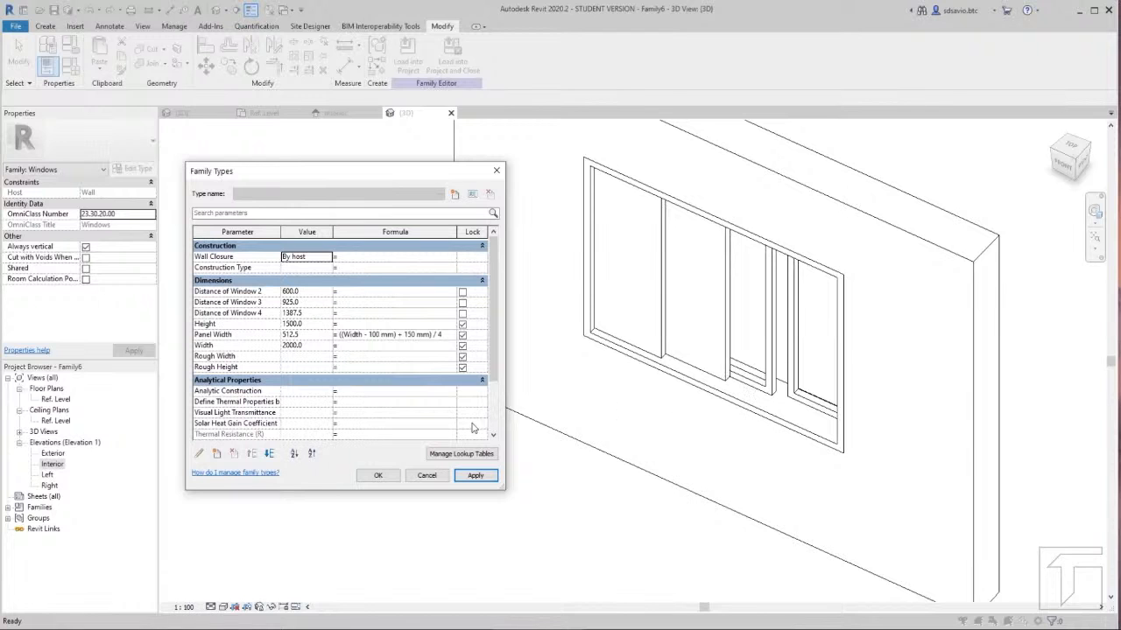
{"action": "left_click", "coordinate": [427, 475]}
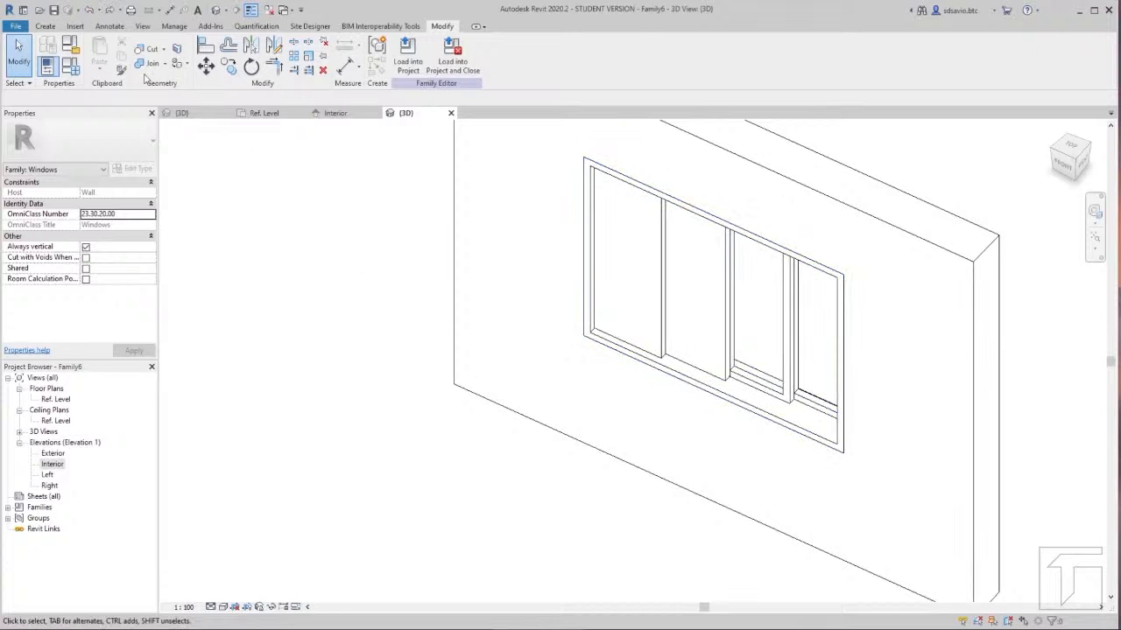
Step: Begin a new void extrusion and set its work plane to the bottom face of the third panel from the right
{"action": "left_click", "coordinate": [45, 26]}
{"action": "left_click", "coordinate": [227, 58]}
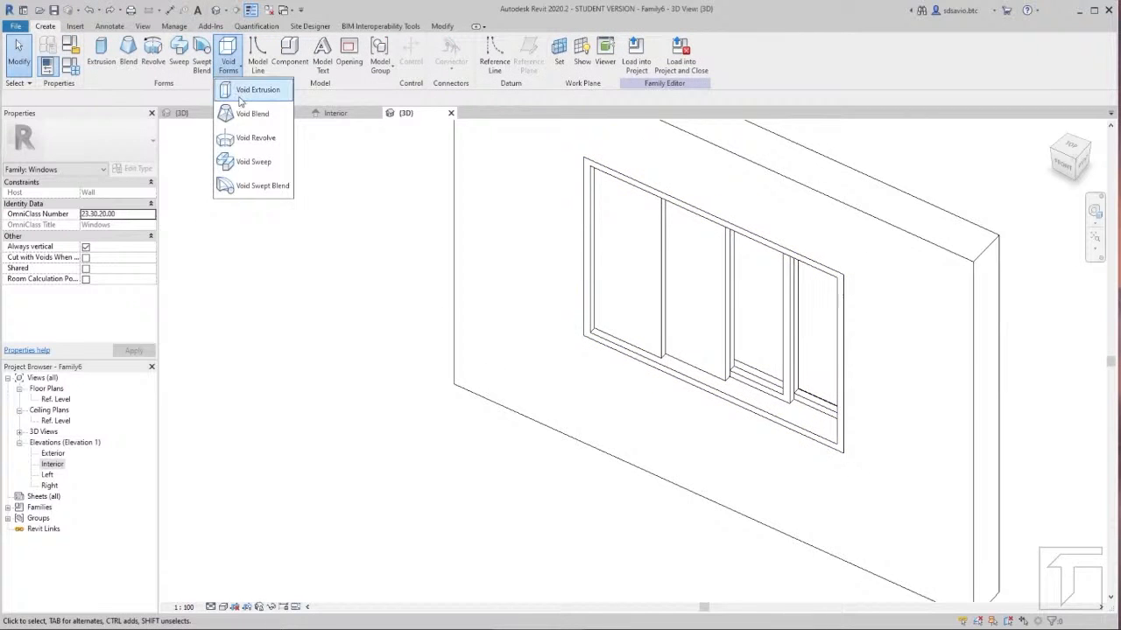
{"action": "left_click", "coordinate": [245, 91]}
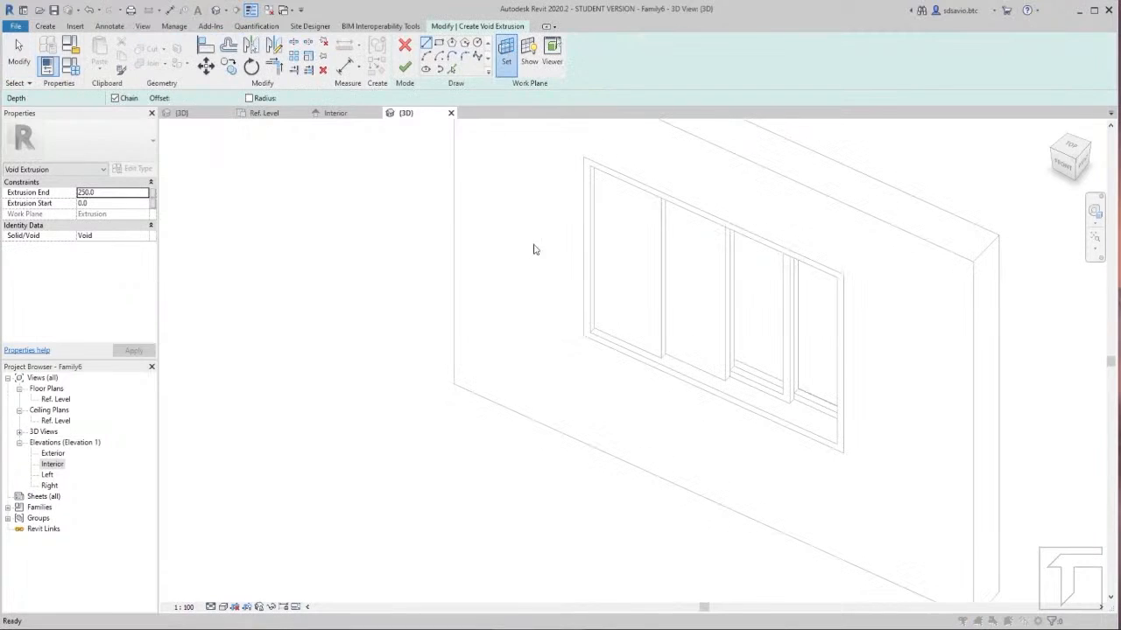
{"action": "left_click", "coordinate": [532, 389]}
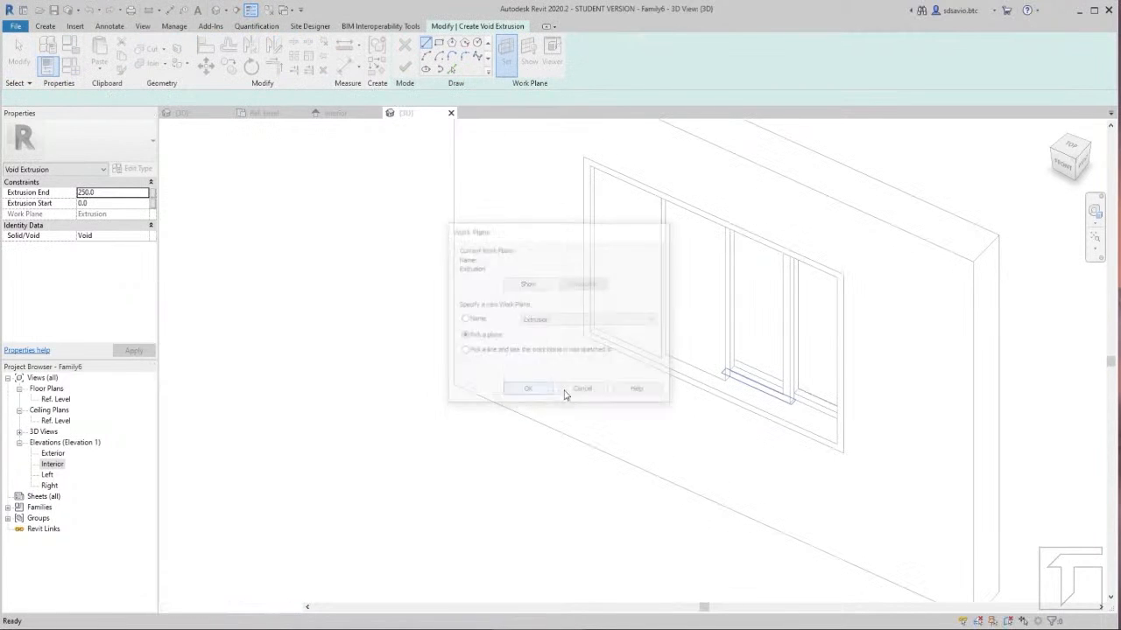
{"action": "left_click", "coordinate": [684, 363]}
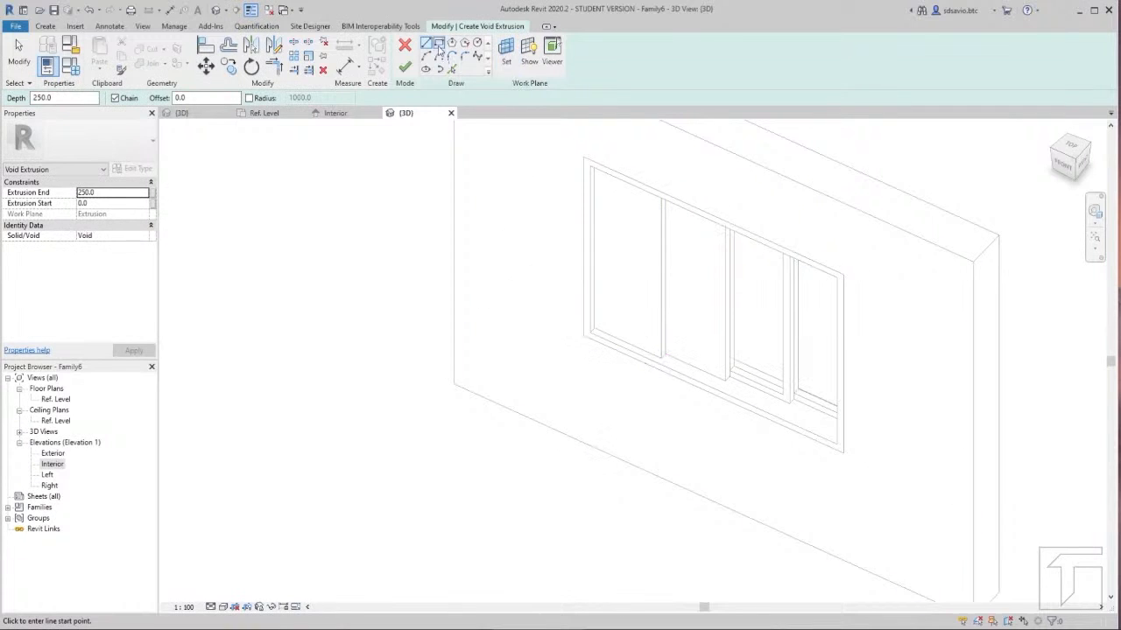
Step: In the Ref. Level plan, sketch a 412.5 mm by 50 mm void rectangle across the third panel, between its overlap zones
{"action": "left_click", "coordinate": [270, 116]}
{"action": "left_click", "coordinate": [441, 44]}
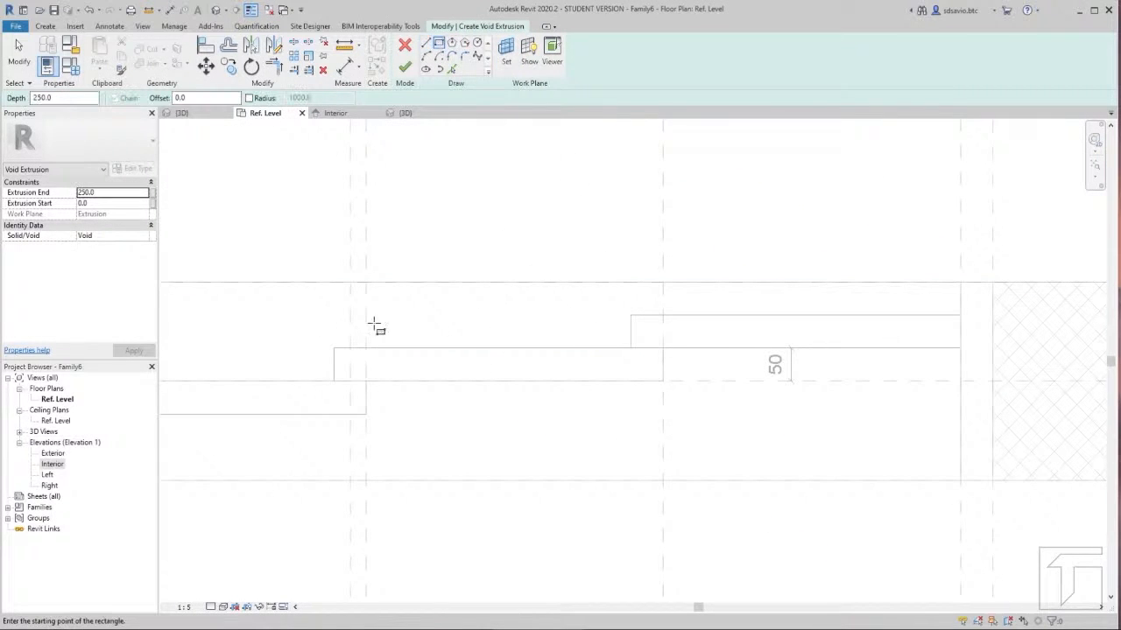
{"action": "middle_click_drag", "start_coordinate": [374, 324], "coordinate": [841, 305]}
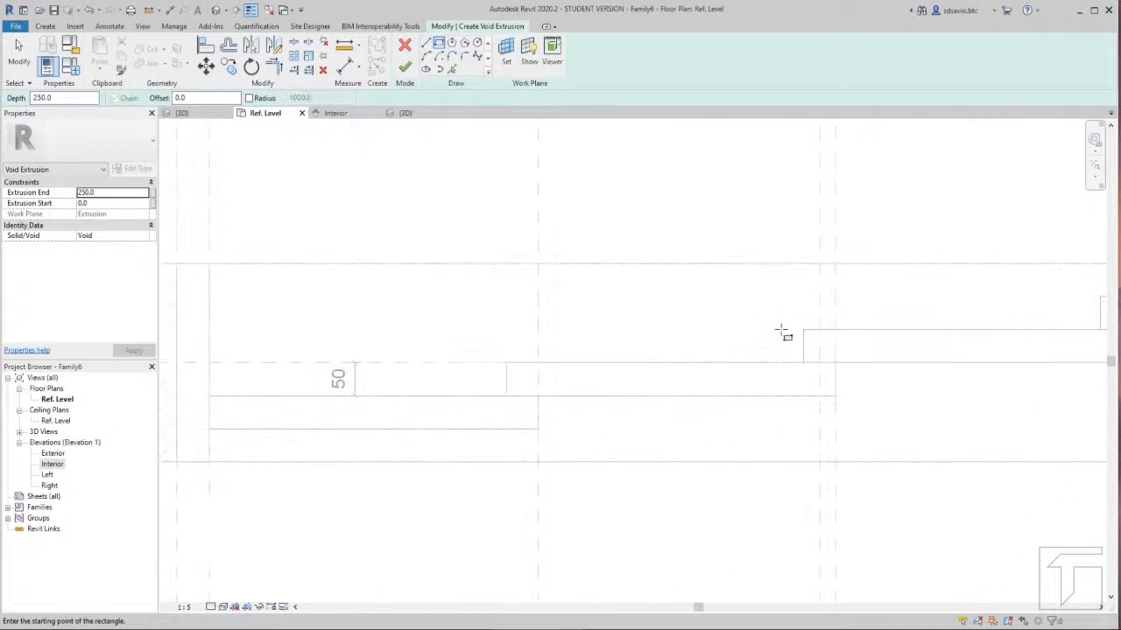
{"action": "left_click", "coordinate": [804, 365]}
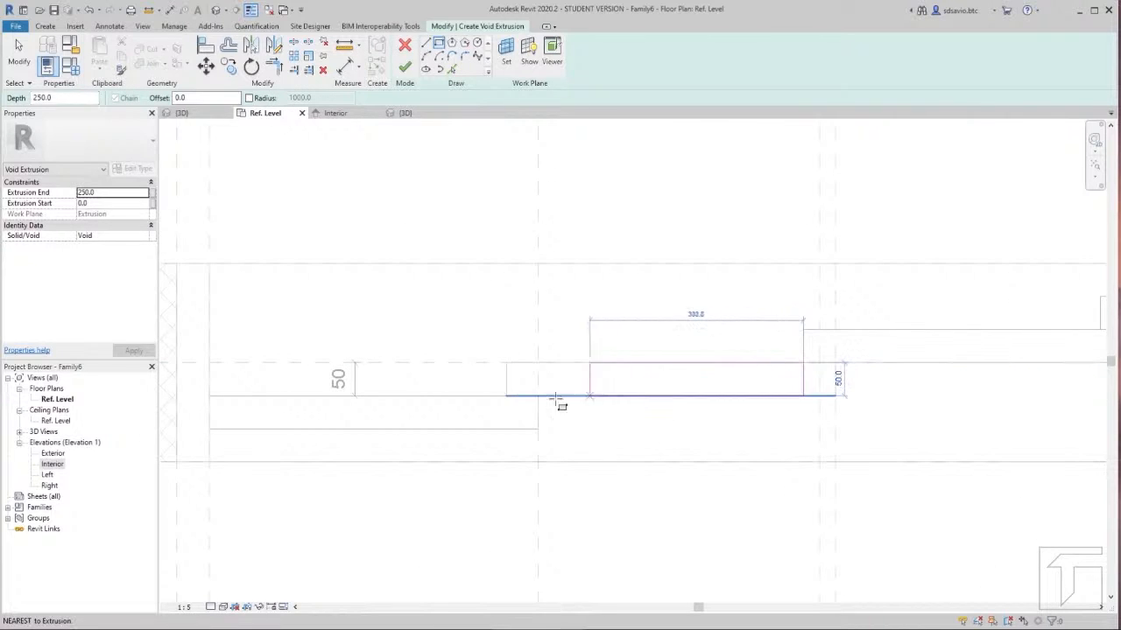
{"action": "left_click", "coordinate": [538, 396]}
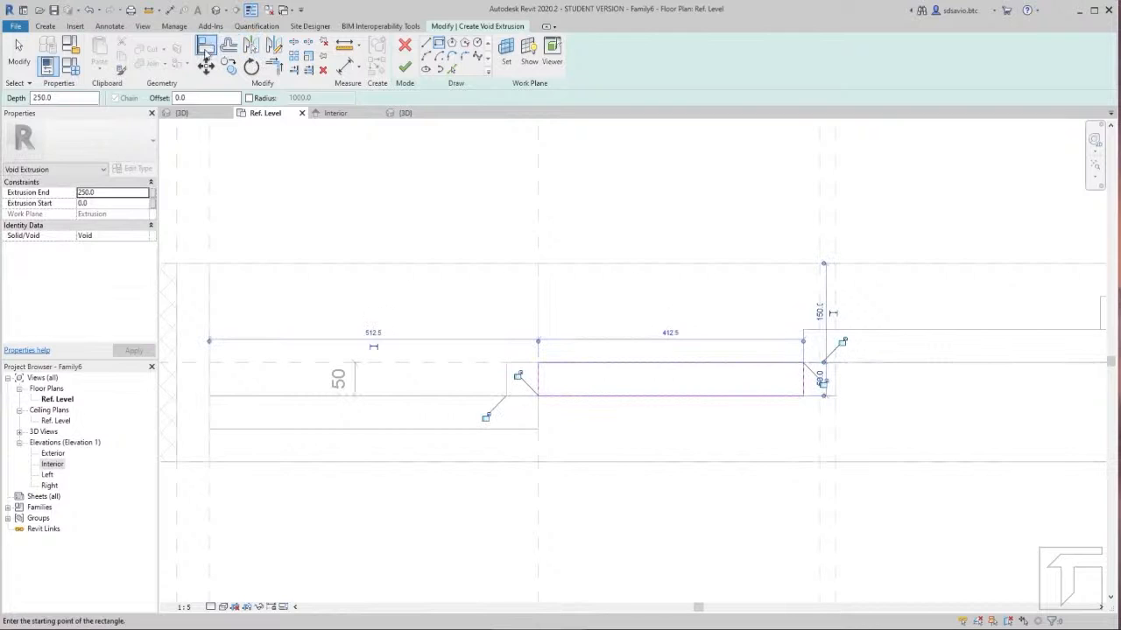
Step: Align the rectangle's two long edges with the third panel's faces and finish the void extrusion
{"action": "left_click", "coordinate": [207, 46]}
{"action": "left_click", "coordinate": [598, 363]}
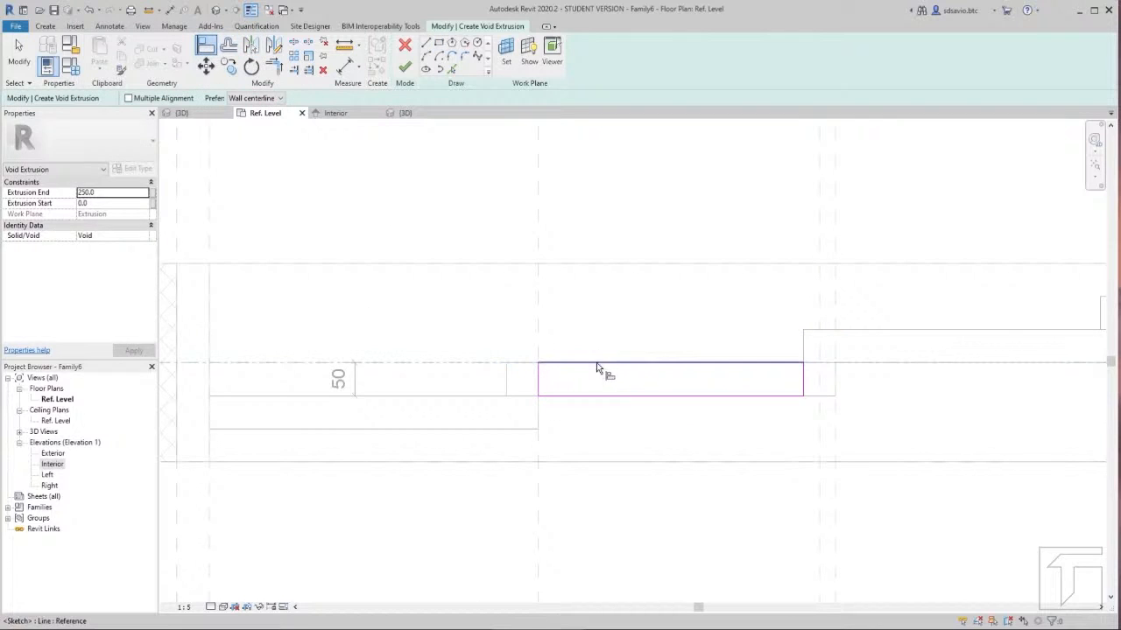
{"action": "left_click", "coordinate": [600, 366]}
{"action": "left_click", "coordinate": [818, 400]}
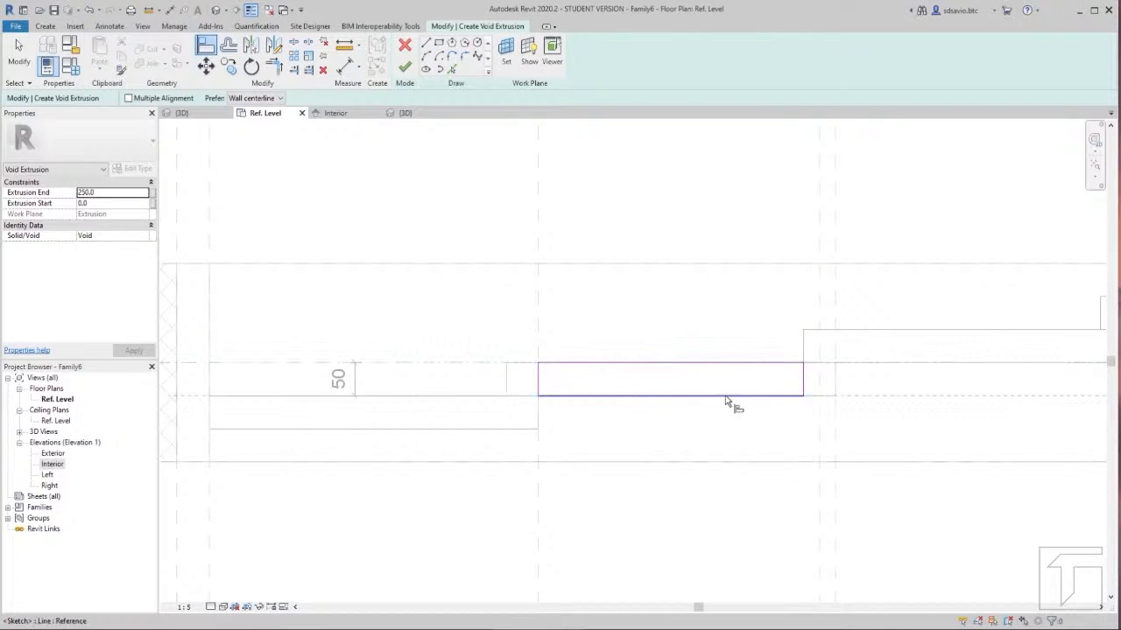
{"action": "left_click", "coordinate": [689, 399]}
{"action": "left_click", "coordinate": [405, 68]}
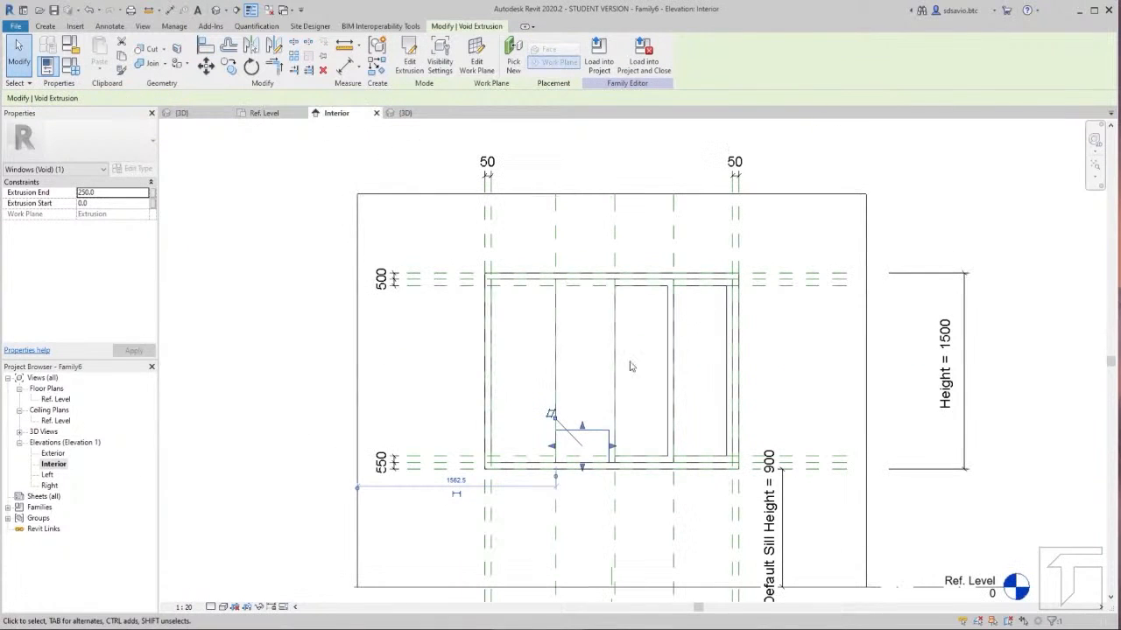
Step: In the Interior elevation, stretch the third panel's void to the upper and lower 50 mm offset reference planes, giving a 1300 mm depth
{"action": "left_click_drag", "start_coordinate": [583, 429], "coordinate": [581, 289]}
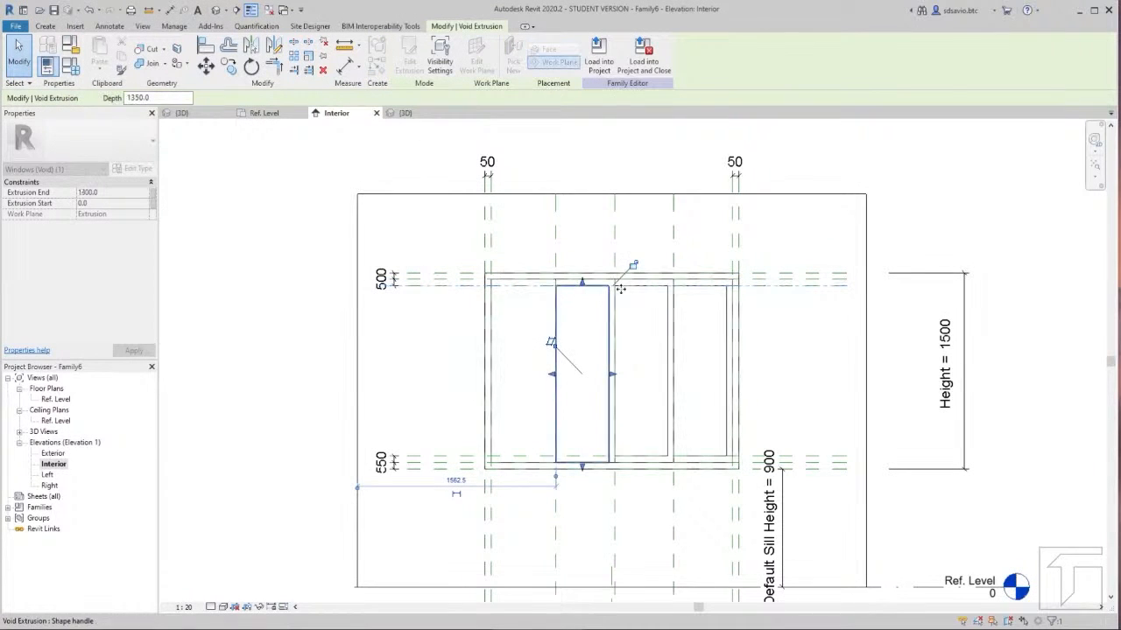
{"action": "left_click_drag", "start_coordinate": [583, 467], "coordinate": [582, 459]}
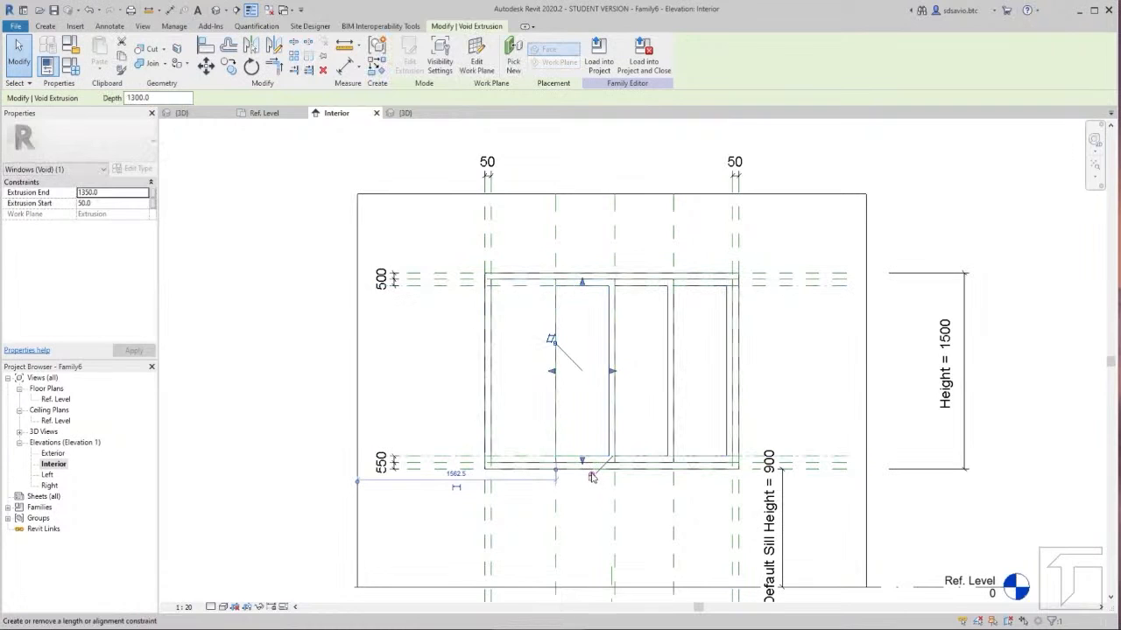
{"action": "left_click", "coordinate": [418, 157]}
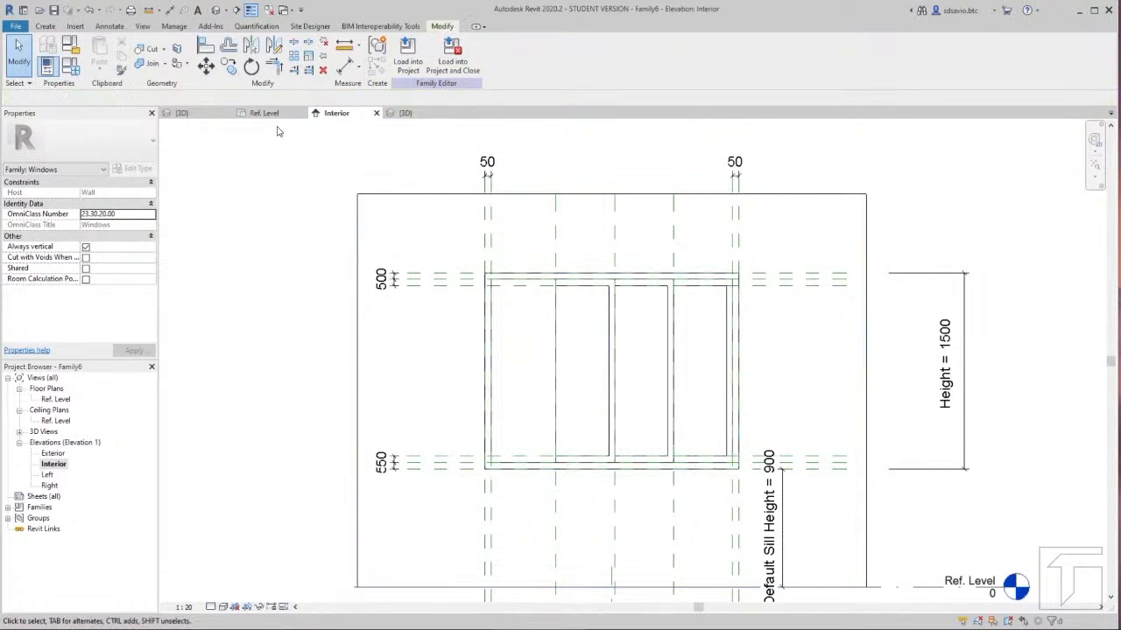
Step: From the 3D view, start another void extrusion and pick the leftmost panel's bottom face as its work plane
{"action": "left_click", "coordinate": [404, 113]}
{"action": "left_click", "coordinate": [45, 26]}
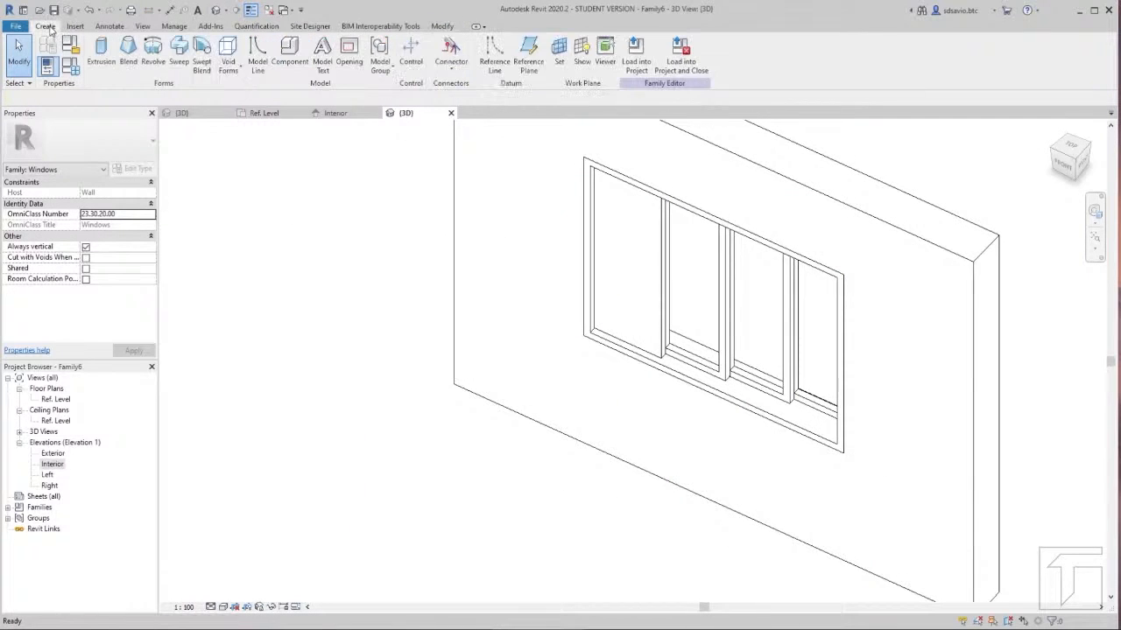
{"action": "left_click", "coordinate": [228, 56]}
{"action": "left_click", "coordinate": [256, 96]}
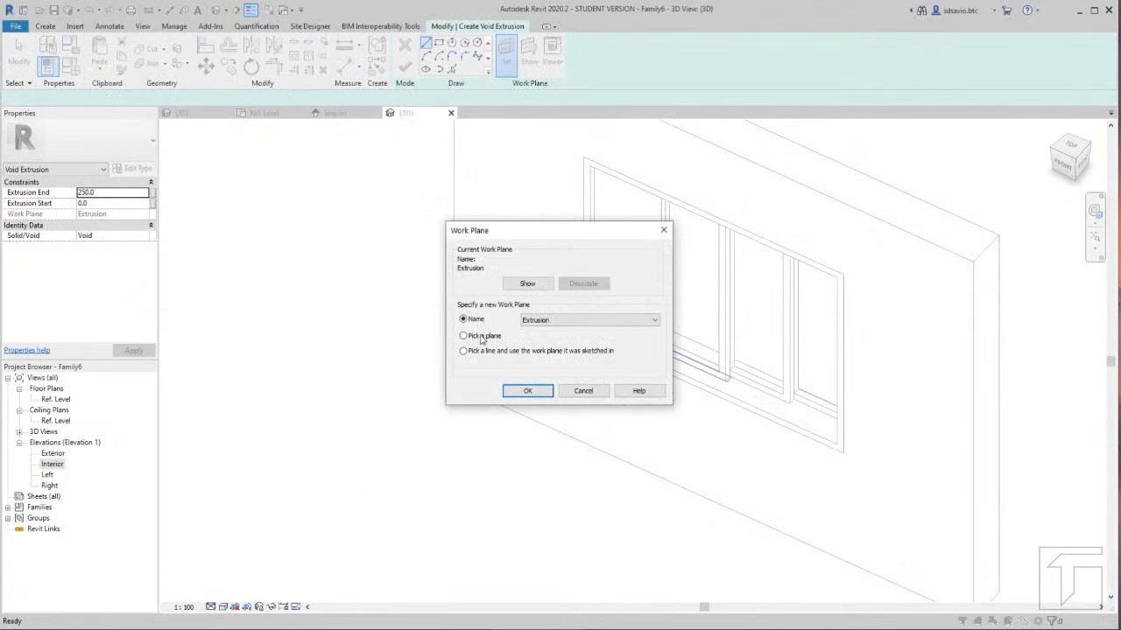
{"action": "left_click", "coordinate": [465, 335]}
{"action": "left_click", "coordinate": [528, 388]}
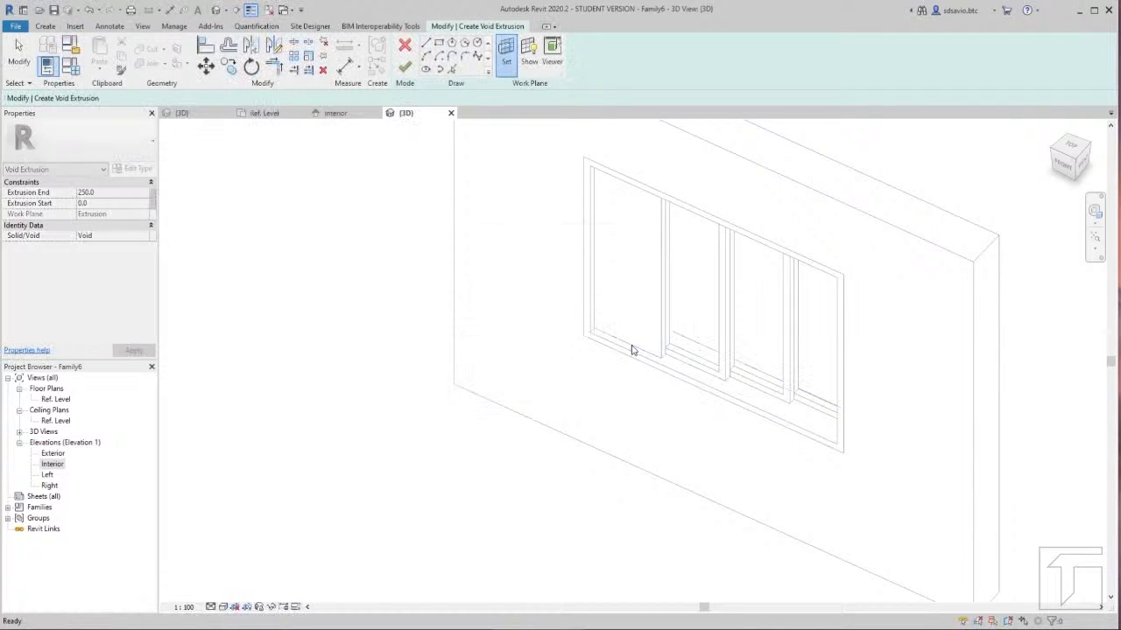
{"action": "left_click", "coordinate": [630, 345]}
Step: In the Ref. Level plan, sketch a 412.5 mm by 50 mm void rectangle across the leftmost panel, 50 mm from its outer end
{"action": "left_click", "coordinate": [265, 113]}
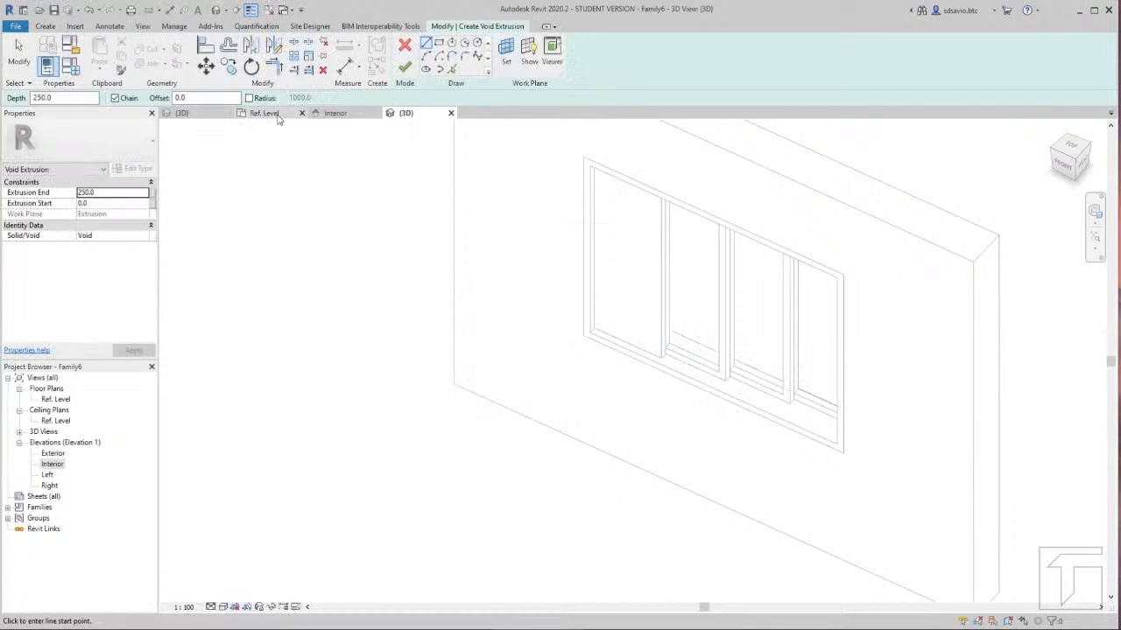
{"action": "left_click", "coordinate": [439, 46]}
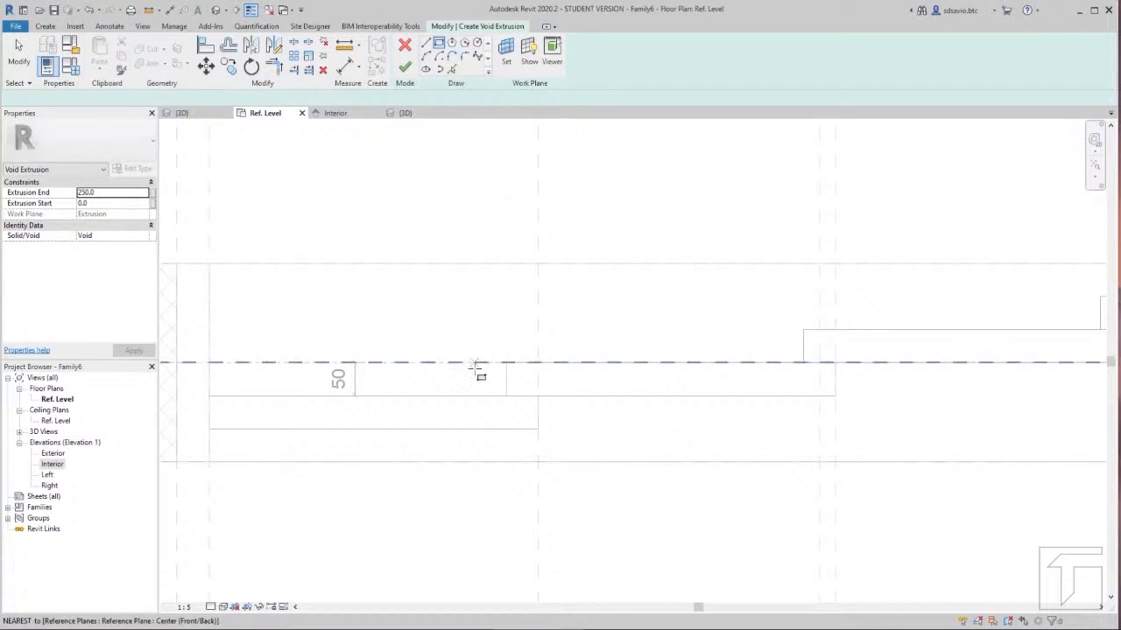
{"action": "left_click", "coordinate": [506, 397]}
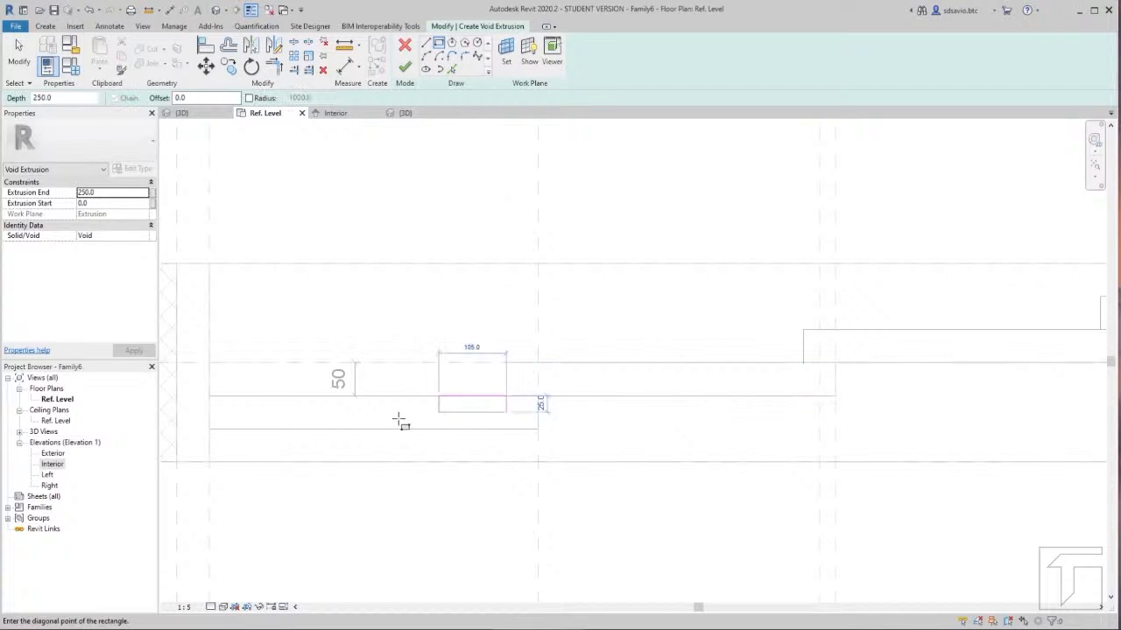
{"action": "left_click", "coordinate": [232, 429]}
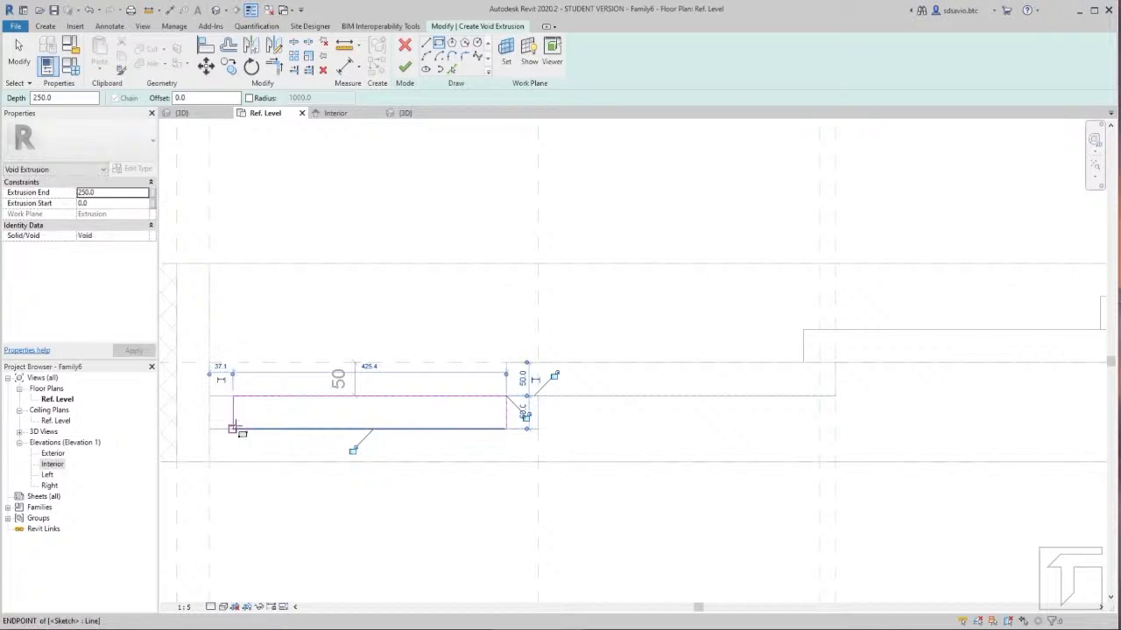
{"action": "left_click", "coordinate": [234, 434]}
{"action": "left_click", "coordinate": [221, 366]}
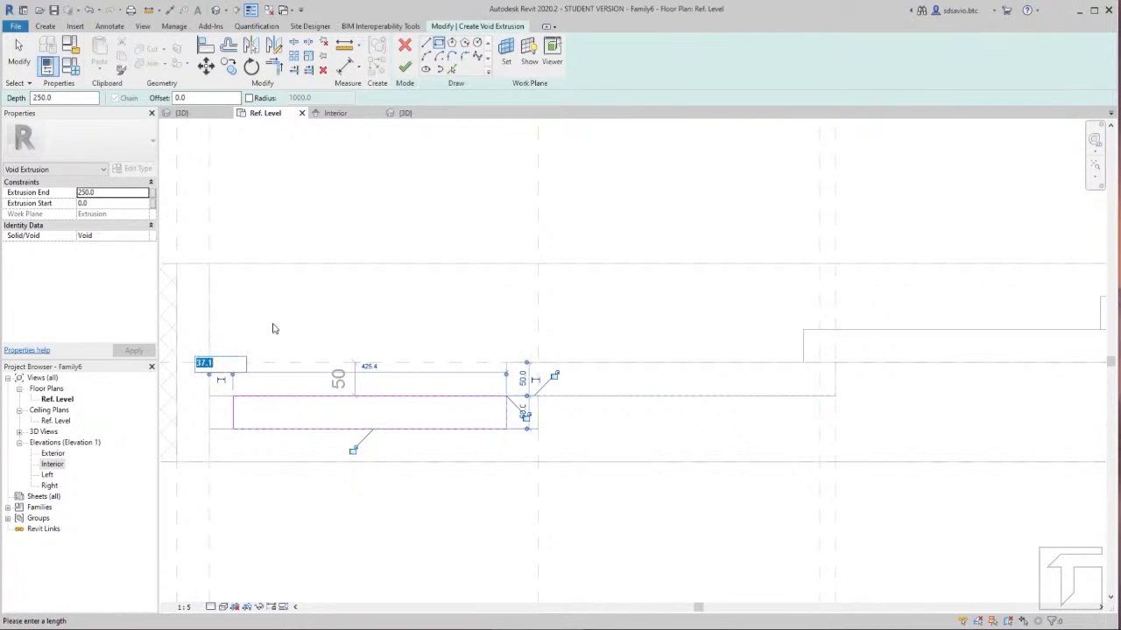
{"action": "type", "text": "50"}
{"action": "key", "text": "Return"}
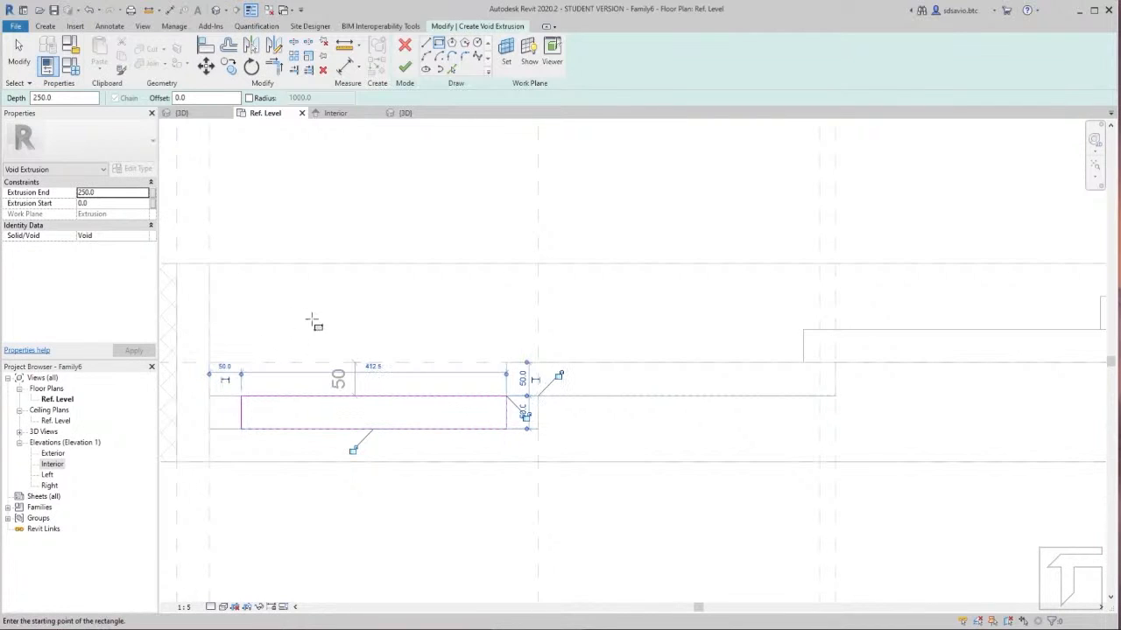
Step: Align the rectangle's two long edges with the leftmost panel's faces and finish the void extrusion
{"action": "key", "text": "a"}
{"action": "key", "text": "l"}
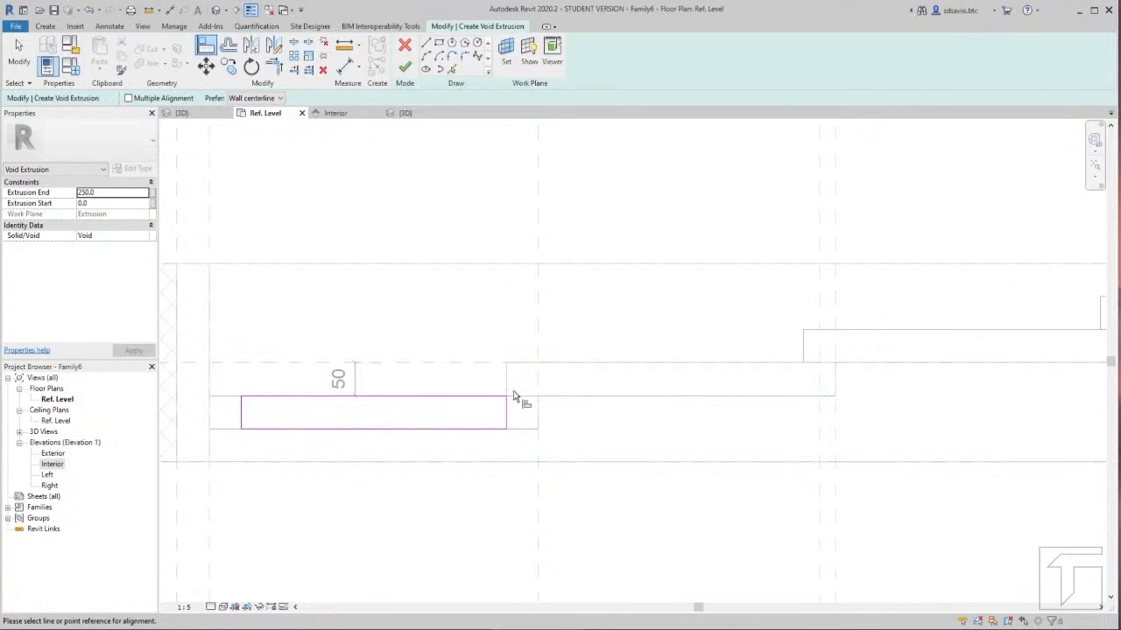
{"action": "left_click", "coordinate": [504, 395]}
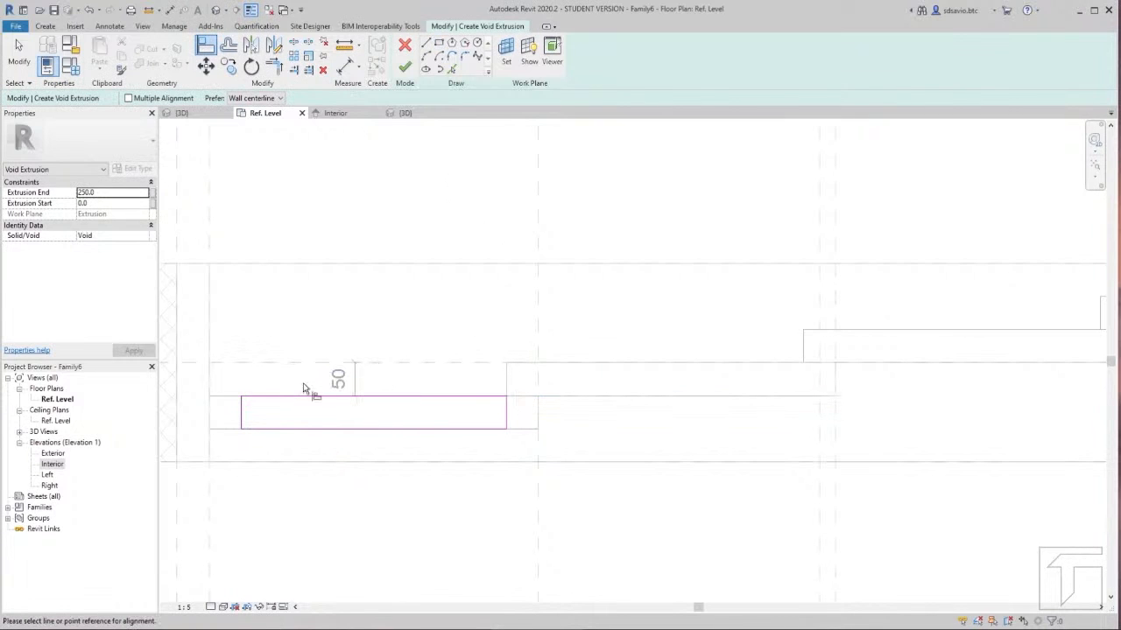
{"action": "left_click", "coordinate": [230, 398]}
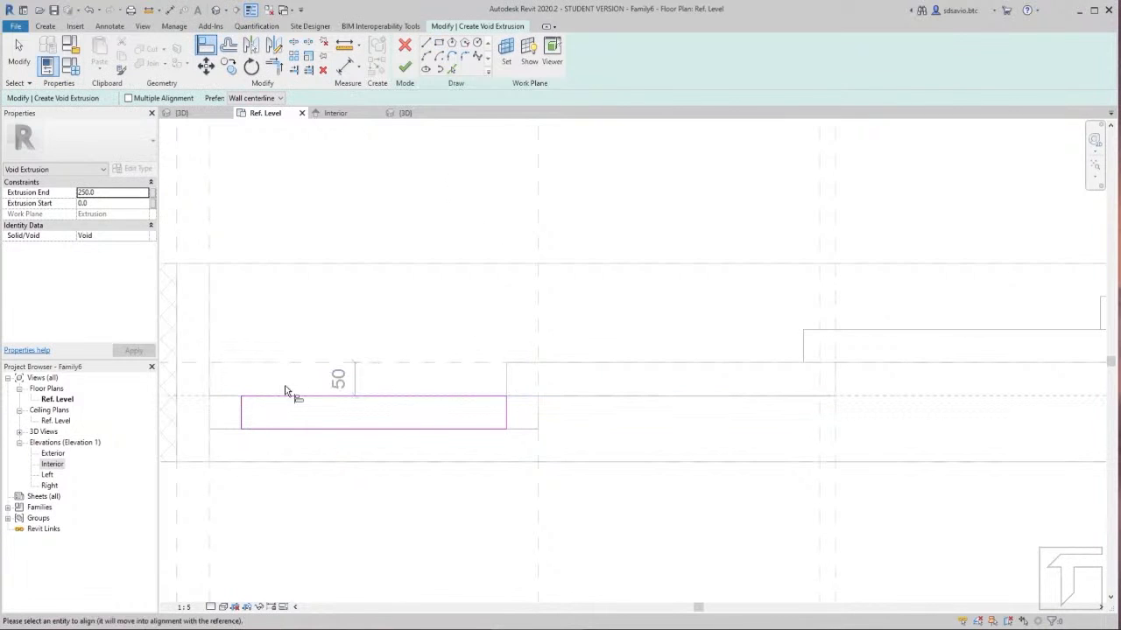
{"action": "left_click", "coordinate": [392, 376]}
{"action": "left_click", "coordinate": [224, 431]}
{"action": "left_click", "coordinate": [265, 430]}
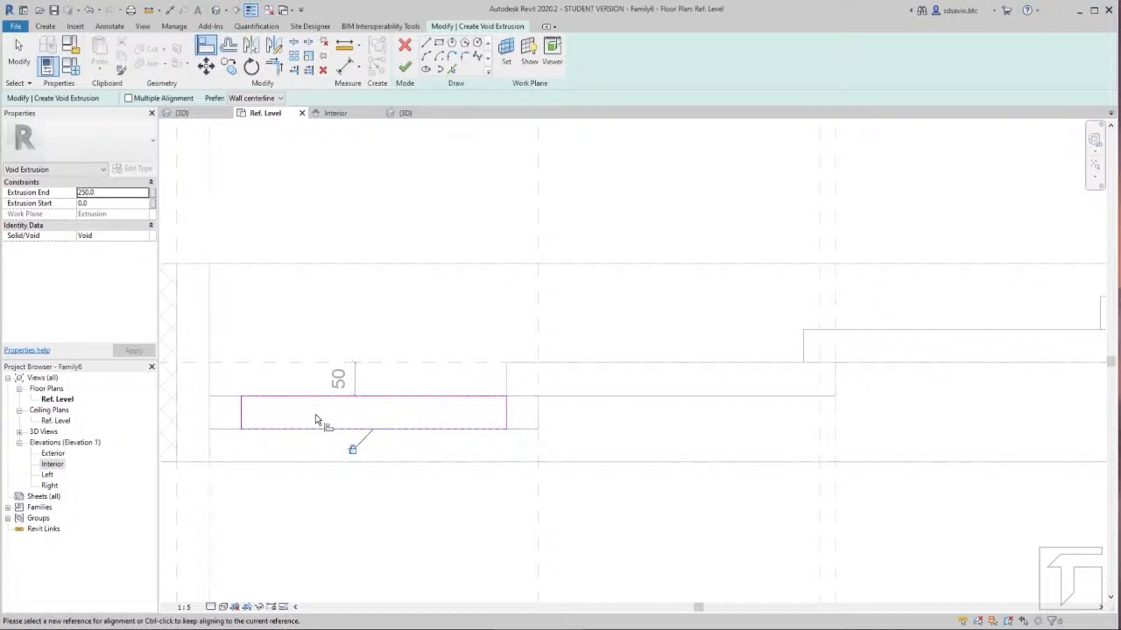
{"action": "left_click", "coordinate": [405, 63]}
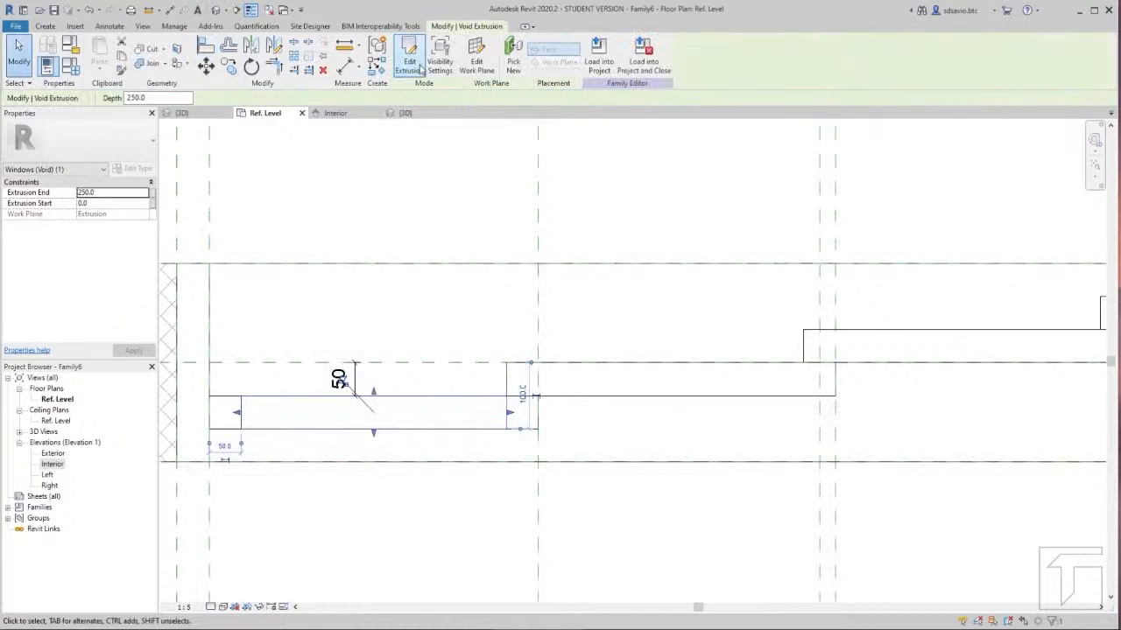
Step: In the Interior elevation, stretch the leftmost panel's void to the upper and lower 50 mm offset reference planes, giving a 1300 mm depth
{"action": "left_click", "coordinate": [335, 113]}
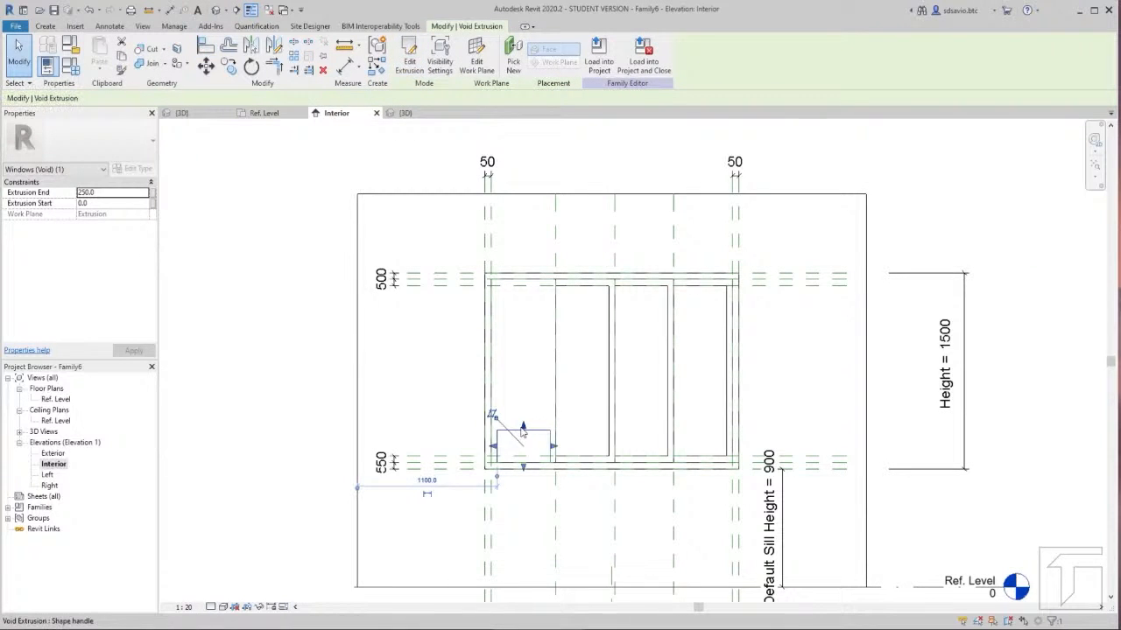
{"action": "left_click_drag", "start_coordinate": [522, 426], "coordinate": [594, 284]}
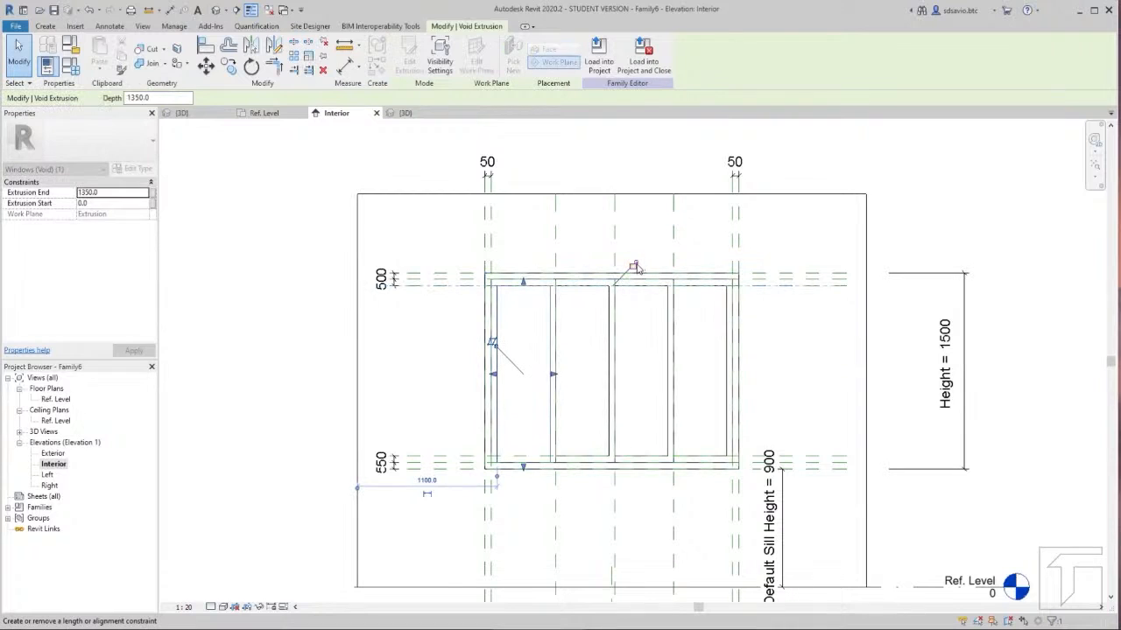
{"action": "left_click_drag", "start_coordinate": [523, 468], "coordinate": [524, 461]}
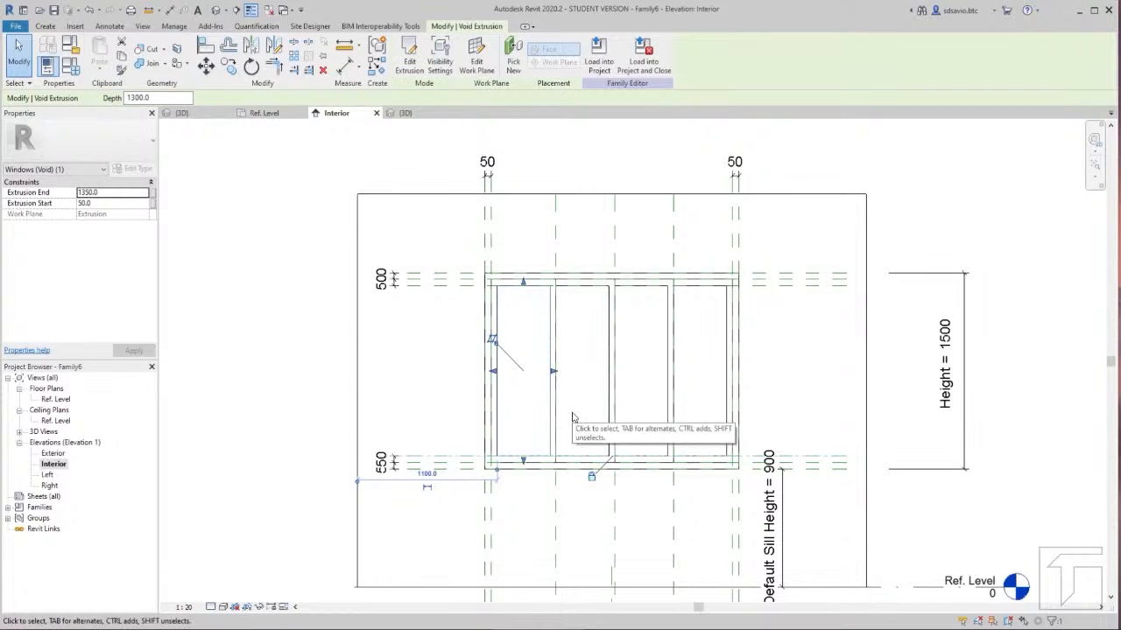
{"action": "left_click", "coordinate": [462, 388]}
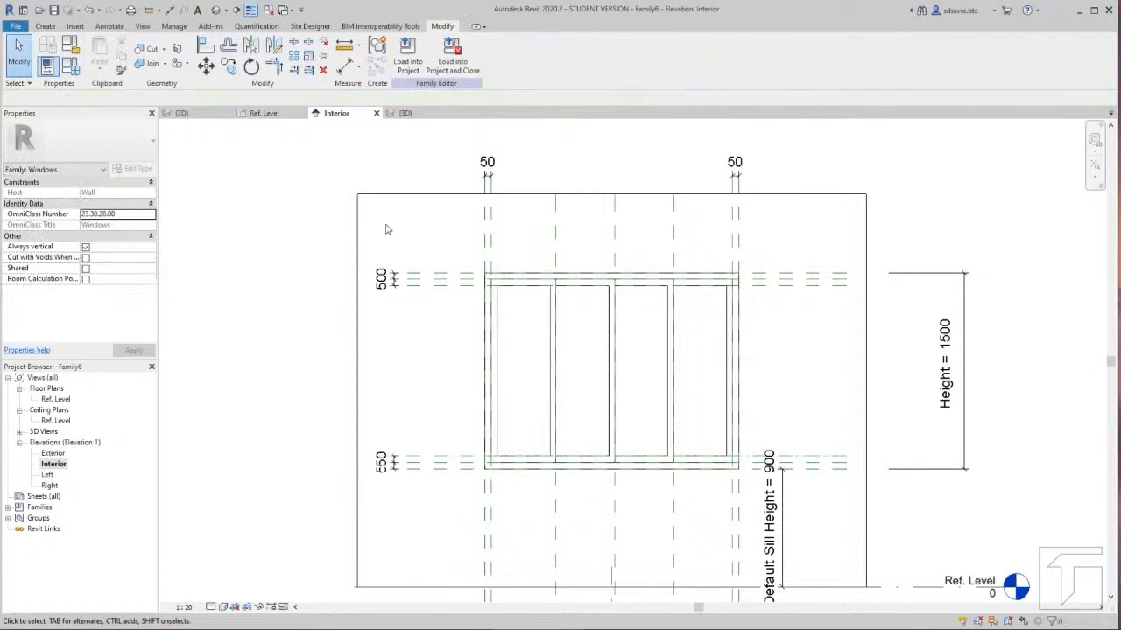
Step: In the 3D view, test the panels' sliding by applying 700 to Distance of Window 3 and 1200 to Distance of Window 4
{"action": "left_click", "coordinate": [401, 113]}
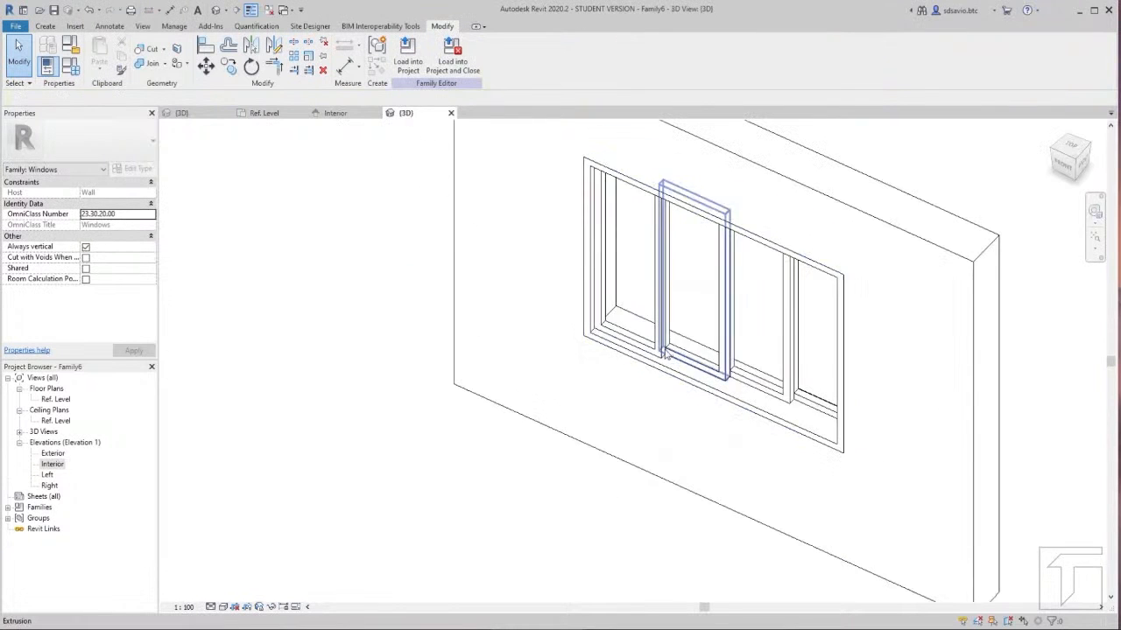
{"action": "left_click", "coordinate": [72, 67]}
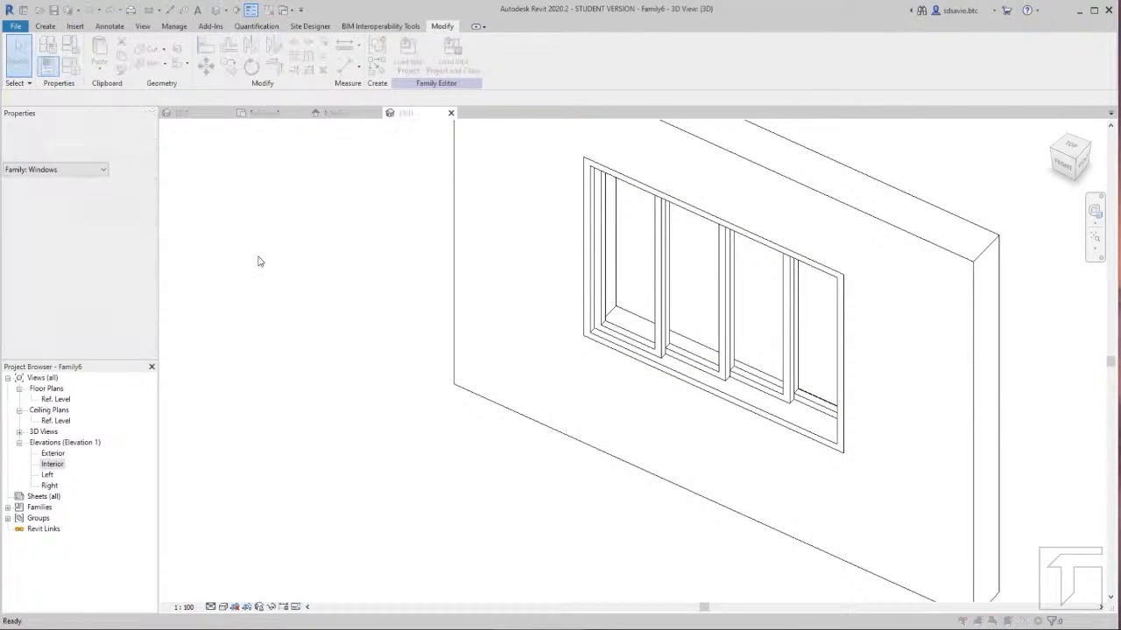
{"action": "left_click", "coordinate": [312, 302]}
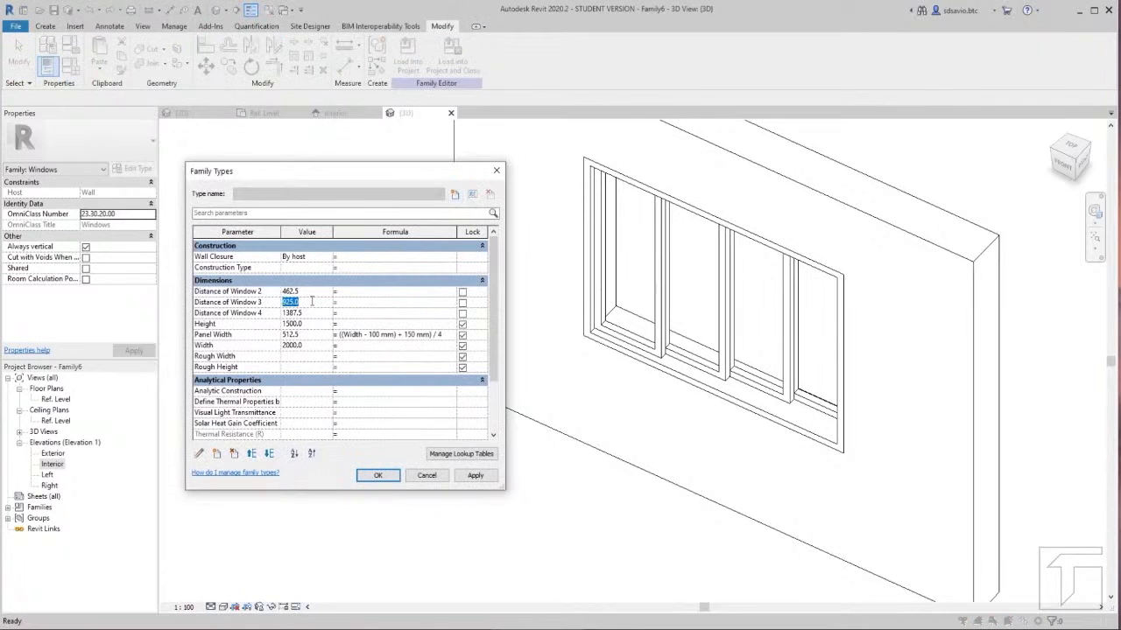
{"action": "type", "text": "700"}
{"action": "left_click", "coordinate": [315, 313]}
{"action": "type", "text": "1200"}
{"action": "left_click", "coordinate": [474, 477]}
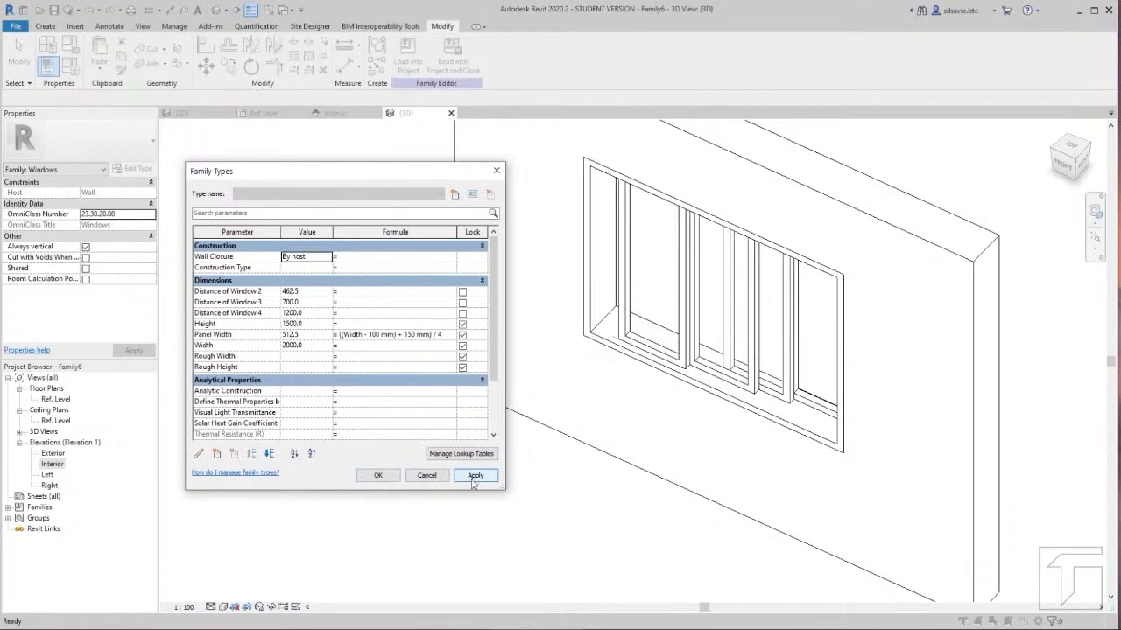
{"action": "left_click", "coordinate": [378, 477]}
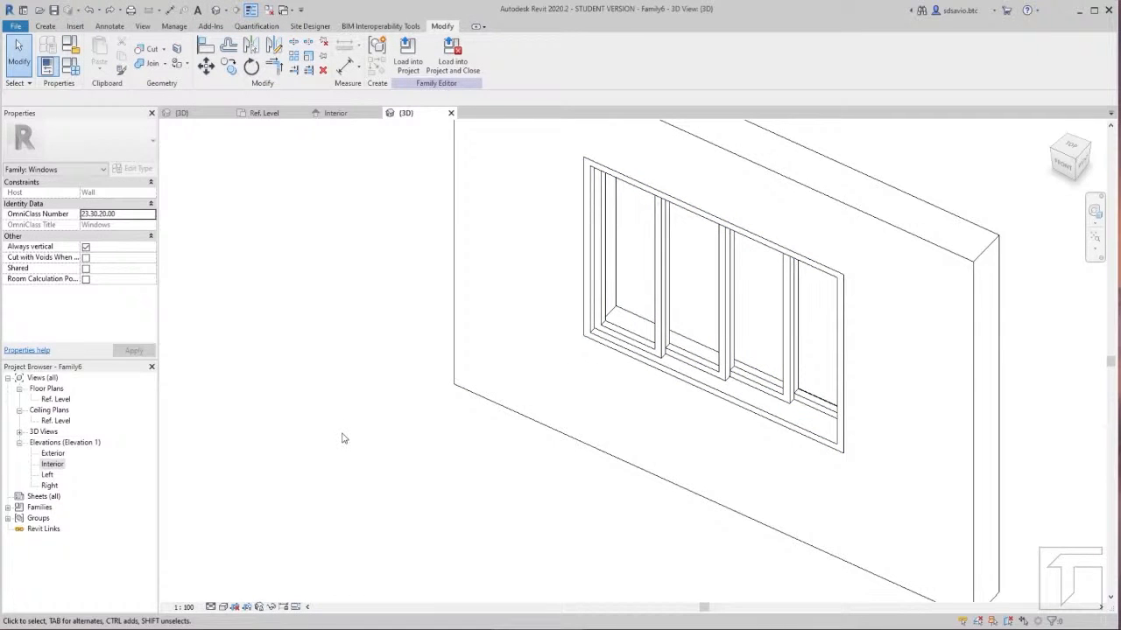
{"action": "scroll", "coordinate": [343, 441], "scroll_direction": "down", "scroll_amount": 2}
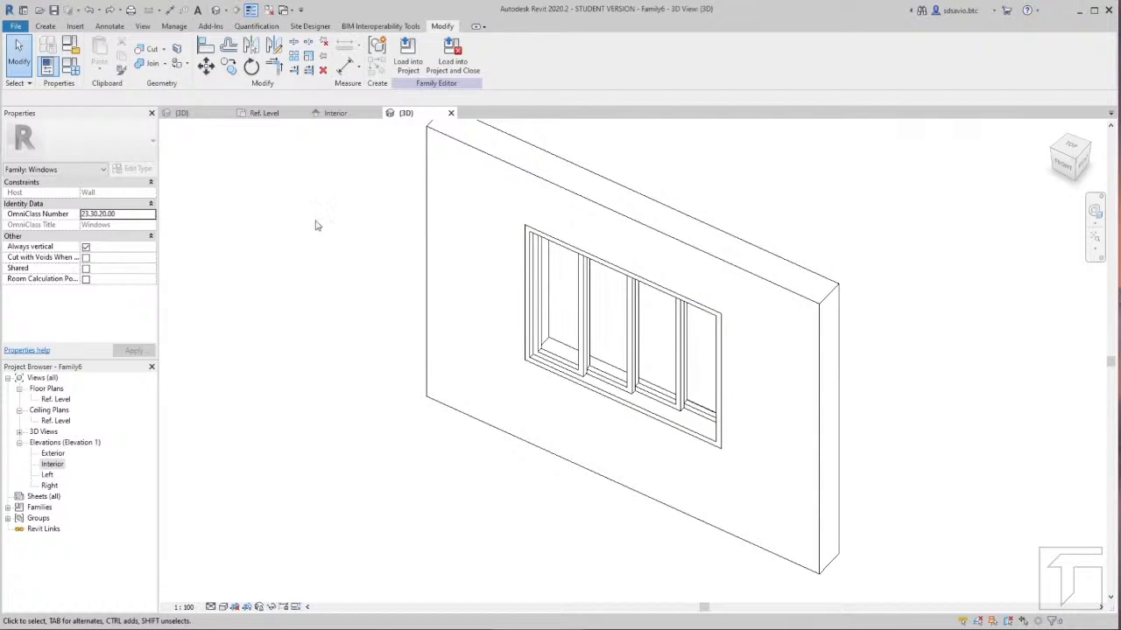
Step: Change the cut plane offset in the Ref. Level floor plan's view range so the plan cuts through the panel openings
{"action": "left_click", "coordinate": [273, 114]}
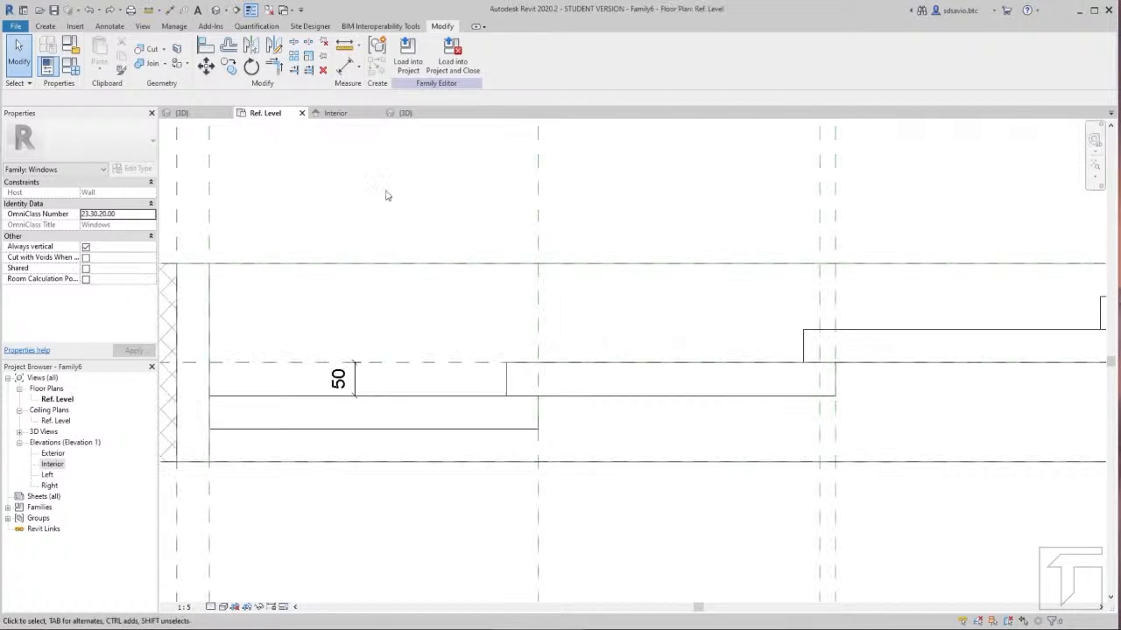
{"action": "scroll", "coordinate": [698, 306], "scroll_direction": "down", "scroll_amount": 2}
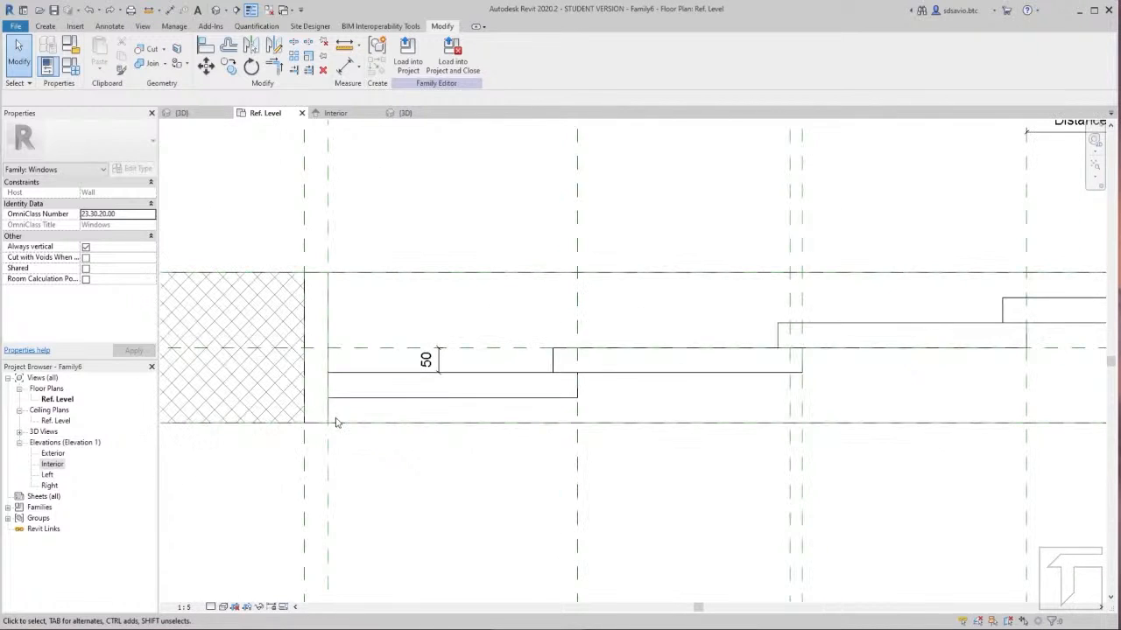
{"action": "scroll", "coordinate": [338, 423], "scroll_direction": "up", "scroll_amount": 3}
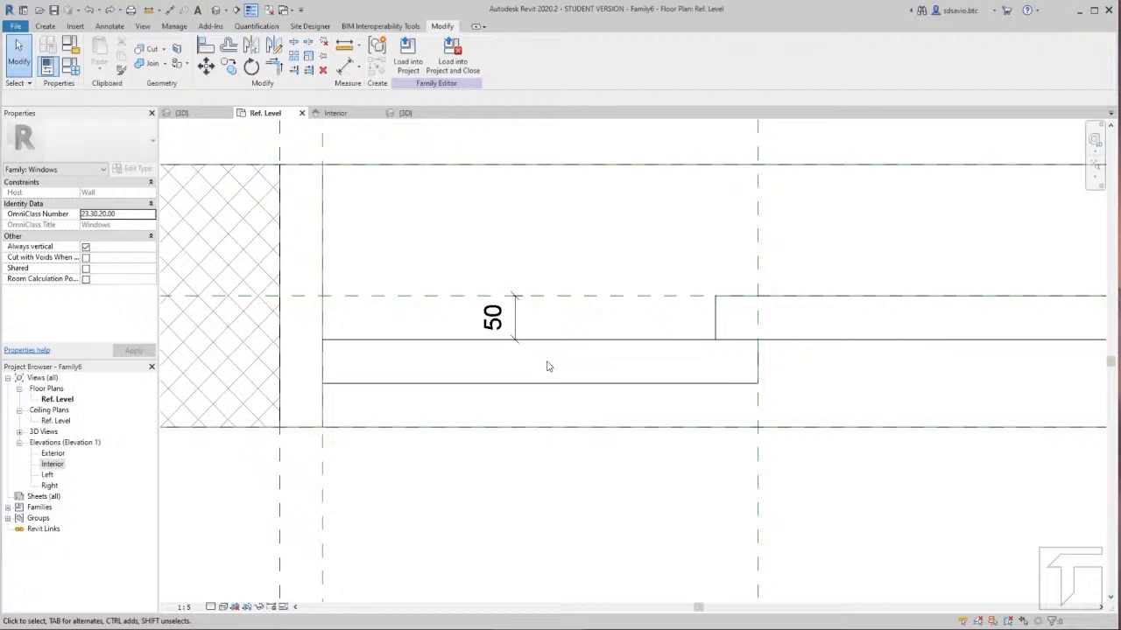
{"action": "scroll", "coordinate": [547, 366], "scroll_direction": "down", "scroll_amount": 1}
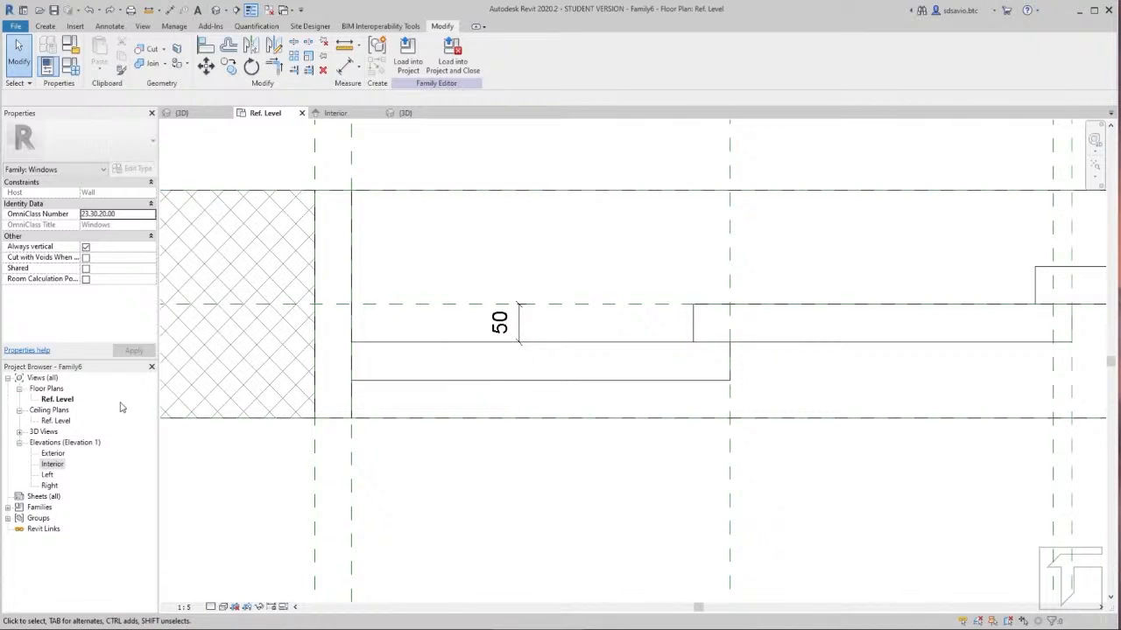
{"action": "left_click", "coordinate": [61, 401]}
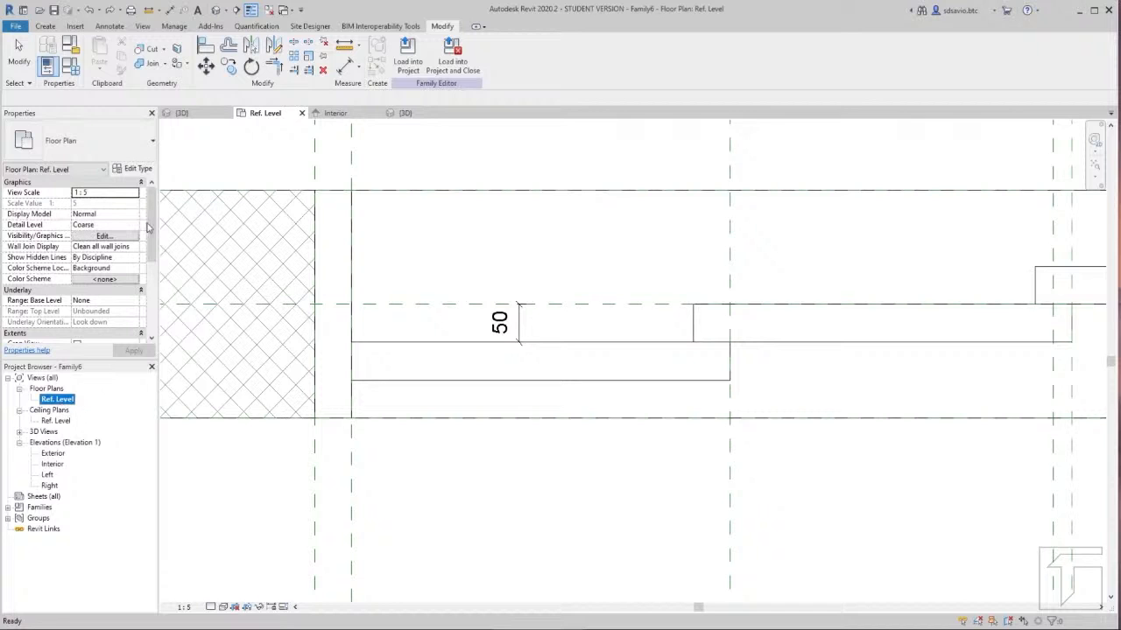
{"action": "scroll", "coordinate": [148, 229], "scroll_direction": "down", "scroll_amount": 3}
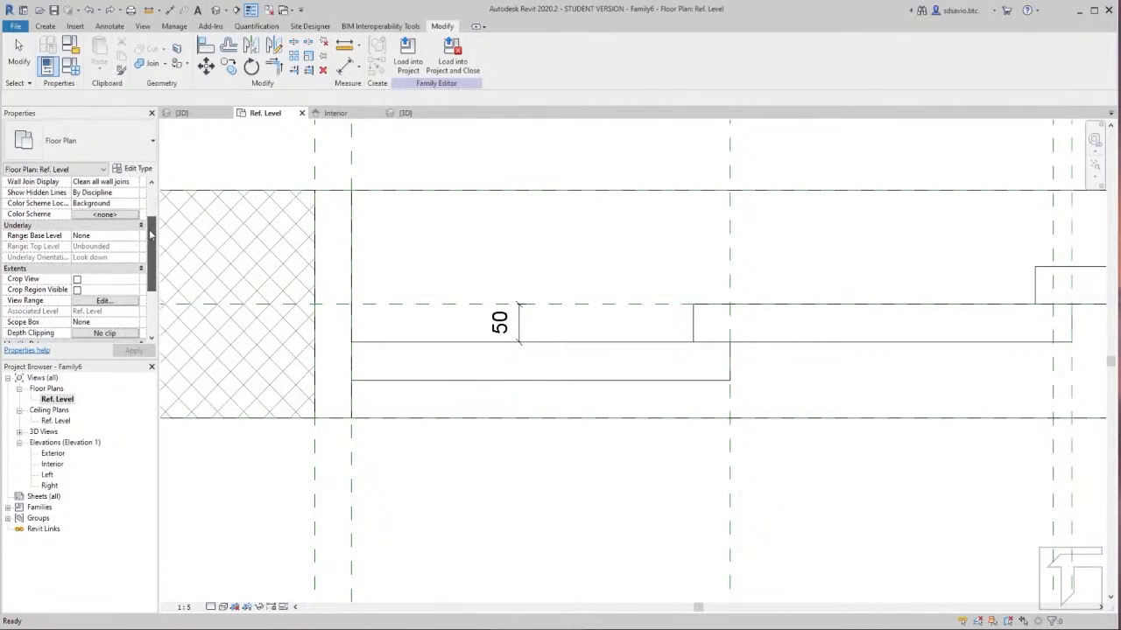
{"action": "scroll", "coordinate": [150, 238], "scroll_direction": "down", "scroll_amount": 1}
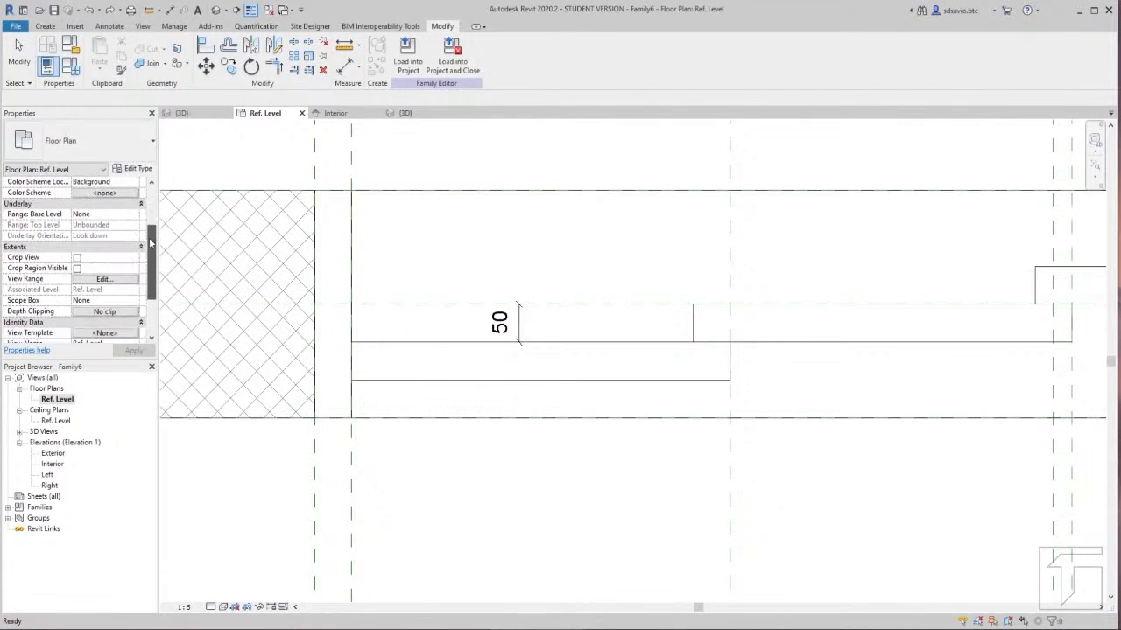
{"action": "left_click", "coordinate": [102, 279]}
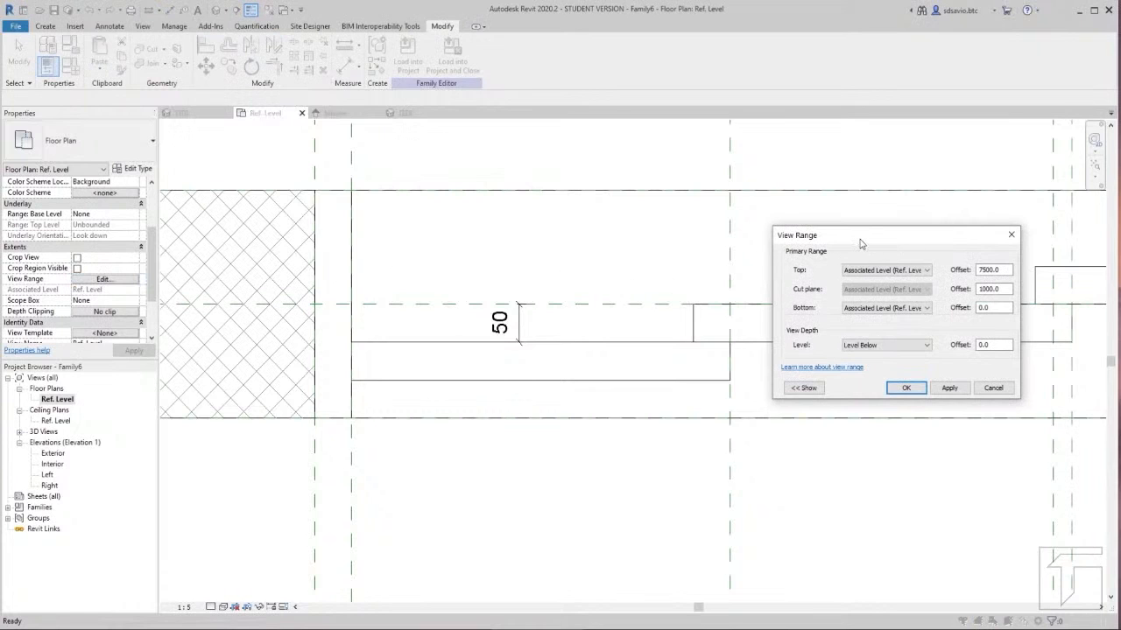
{"action": "left_click", "coordinate": [985, 289]}
{"action": "left_click", "coordinate": [906, 388]}
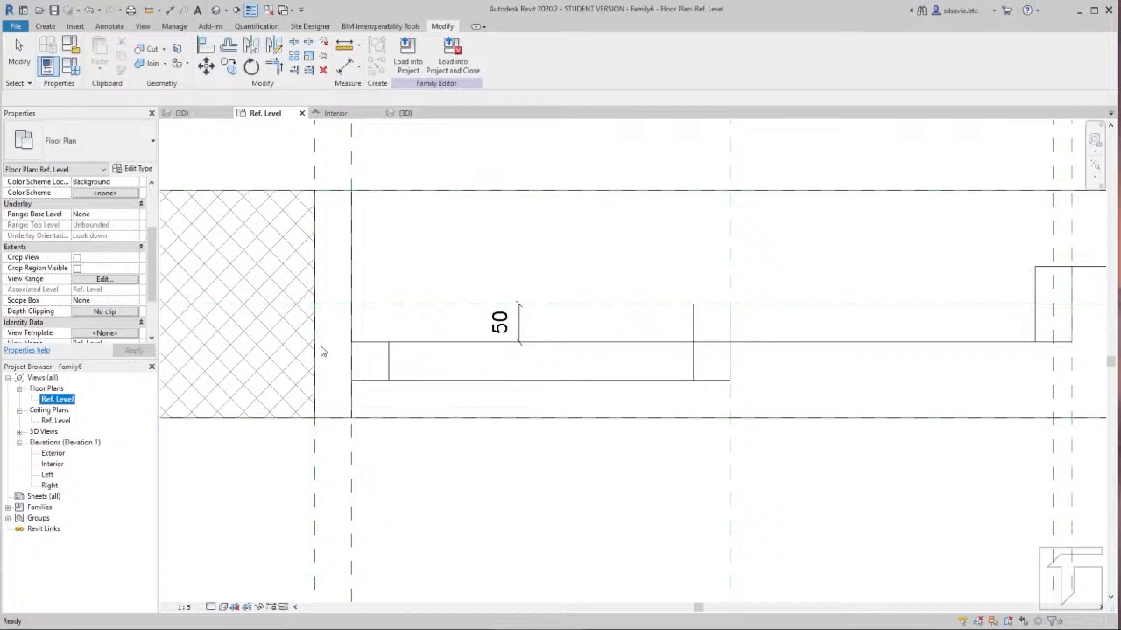
Step: Start a solid extrusion and pick the end face of the leftmost panel's void as its work plane
{"action": "left_click", "coordinate": [44, 25]}
{"action": "left_click", "coordinate": [105, 56]}
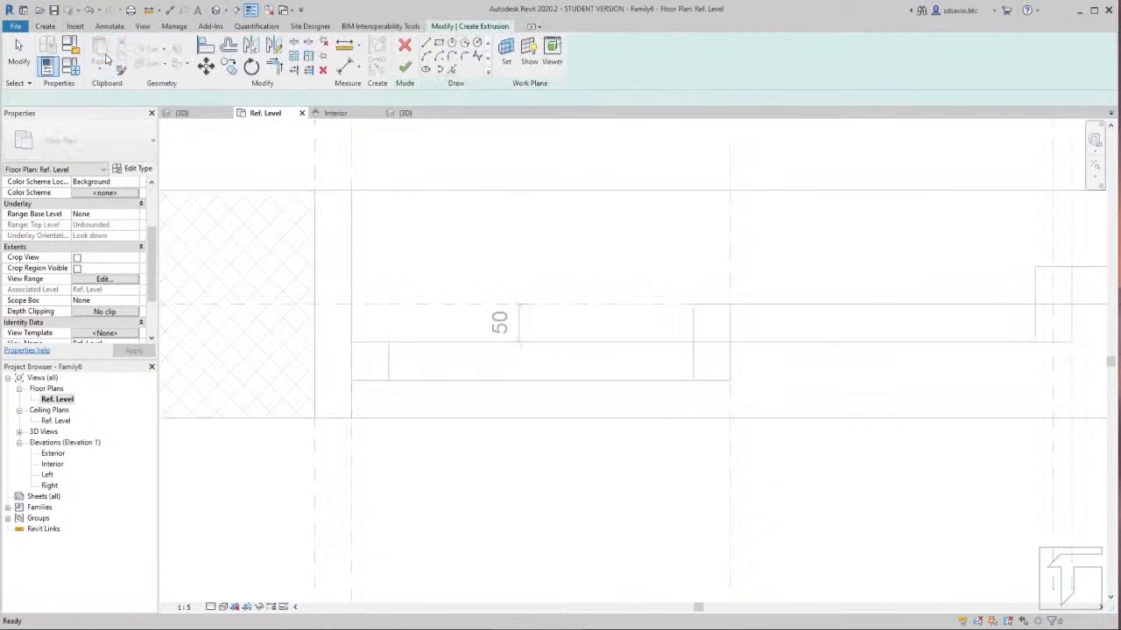
{"action": "left_click", "coordinate": [507, 60]}
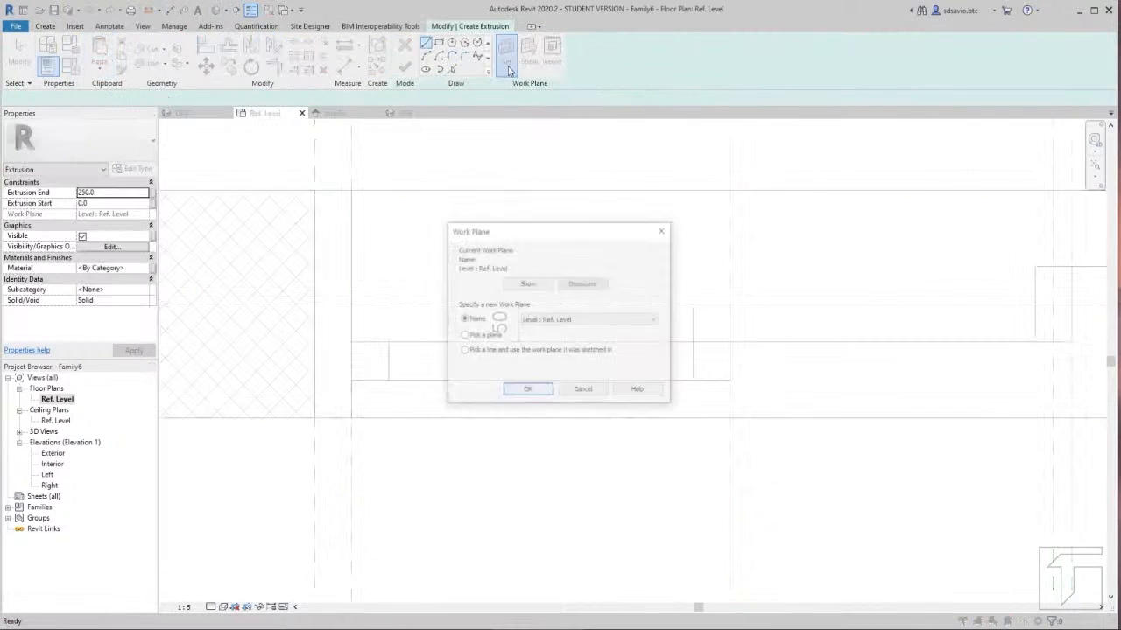
{"action": "left_click", "coordinate": [481, 340]}
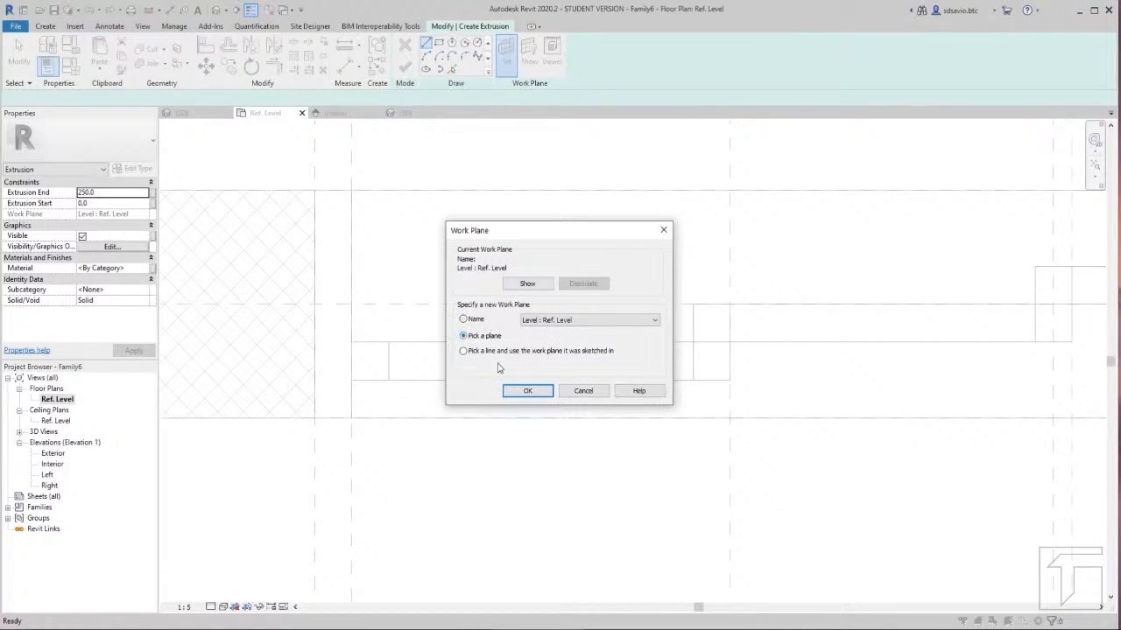
{"action": "left_click", "coordinate": [527, 390]}
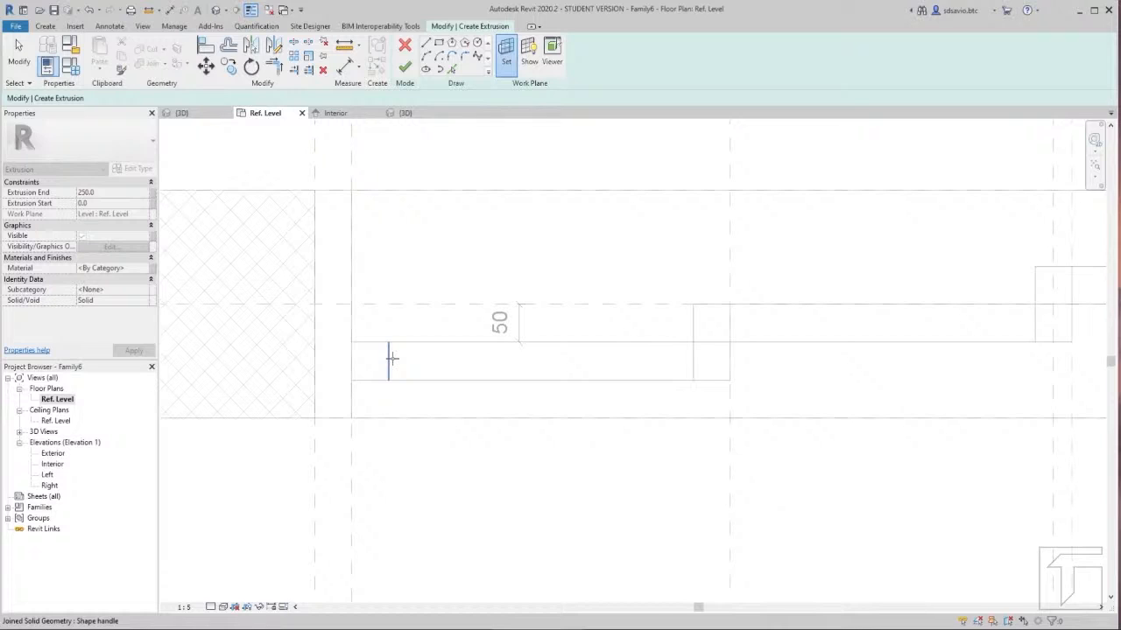
{"action": "key", "text": "Tab"}
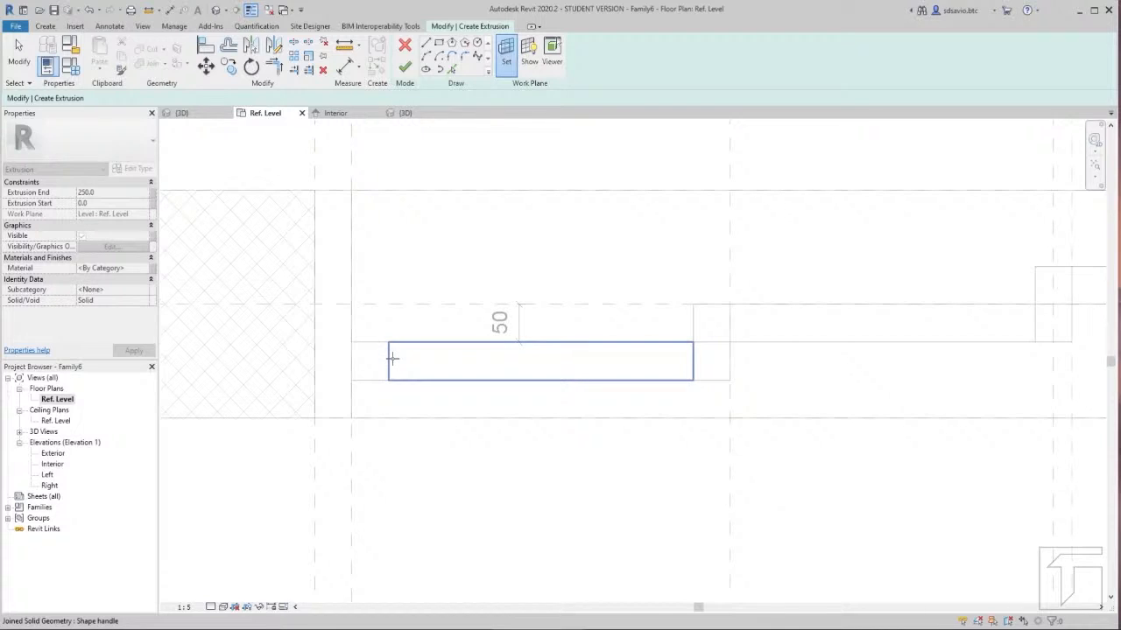
{"action": "left_click", "coordinate": [391, 359]}
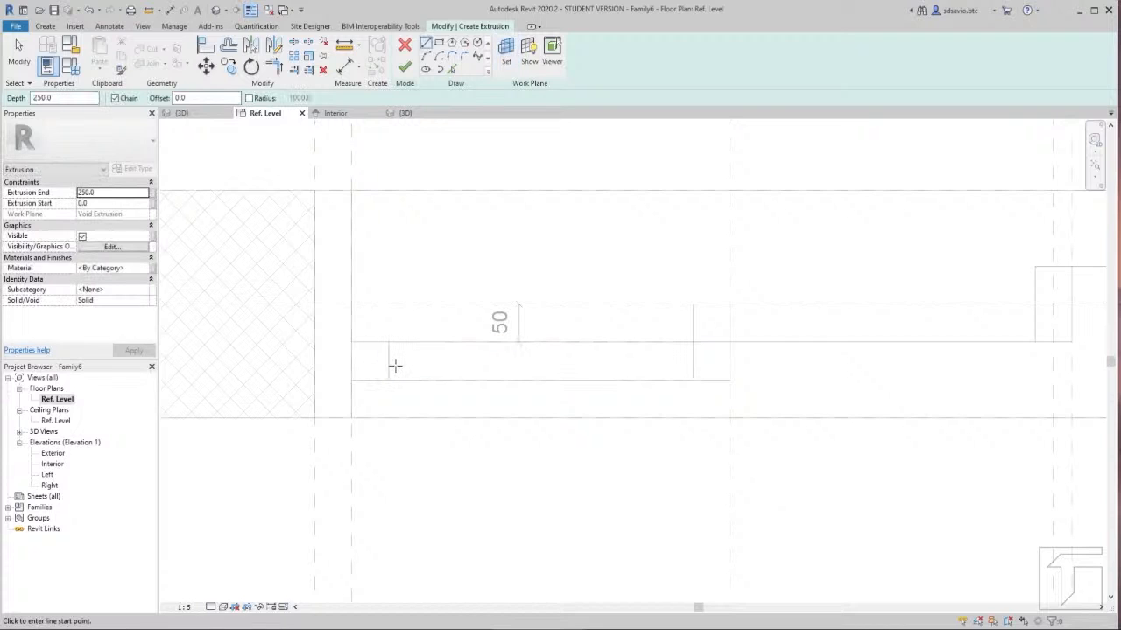
Step: Create two sketch lines from the leftmost panel's long faces, each offset 20 mm inward
{"action": "left_click", "coordinate": [452, 71]}
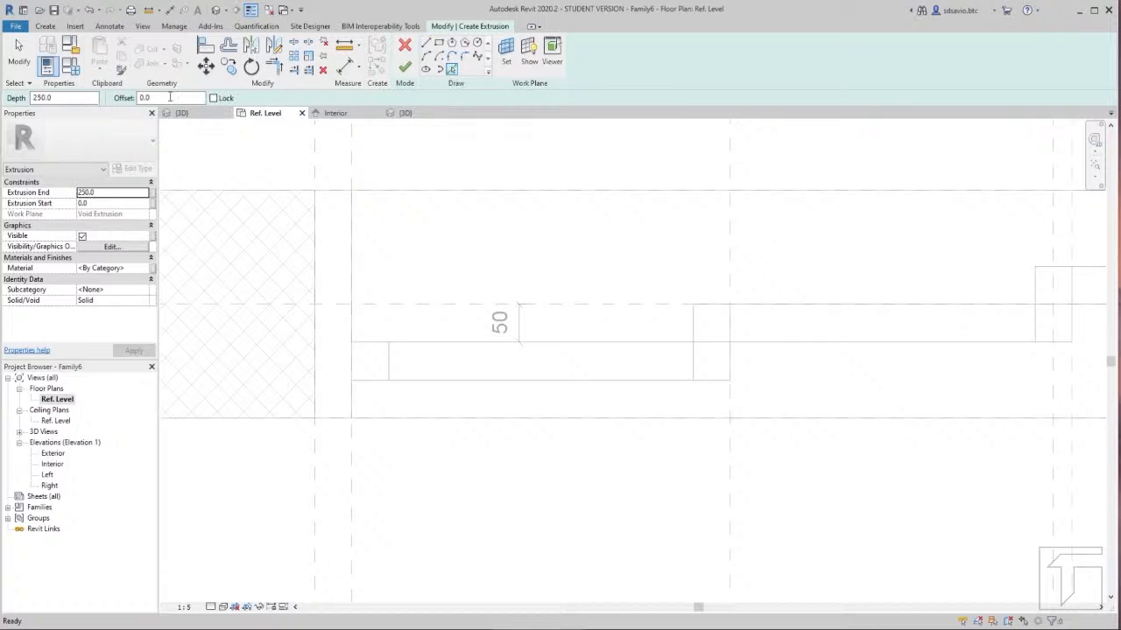
{"action": "left_click", "coordinate": [145, 98]}
{"action": "left_click", "coordinate": [419, 352]}
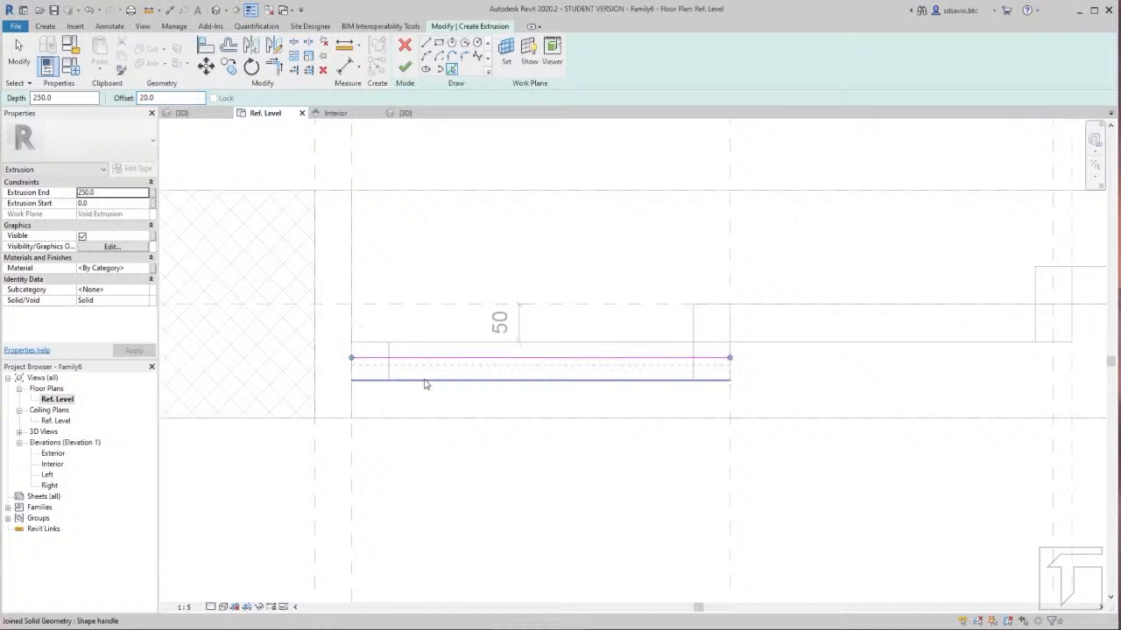
{"action": "left_click", "coordinate": [425, 382]}
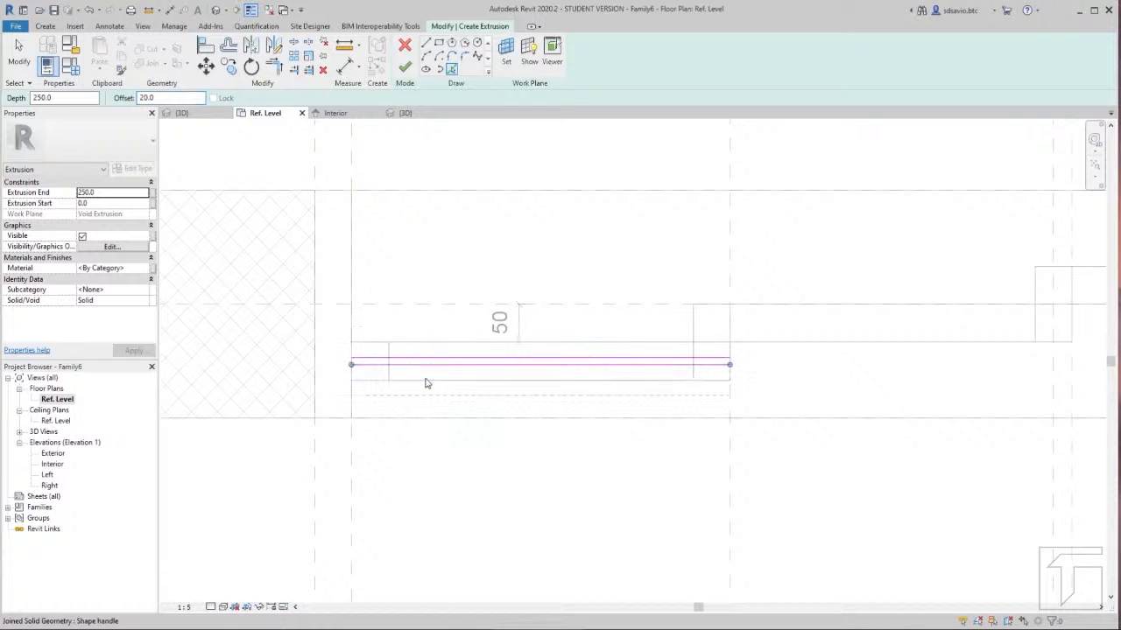
Step: With the offset set to 0, add sketch lines on the two short edges of the leftmost panel's opening
{"action": "double_click", "coordinate": [159, 97]}
{"action": "type", "text": "0"}
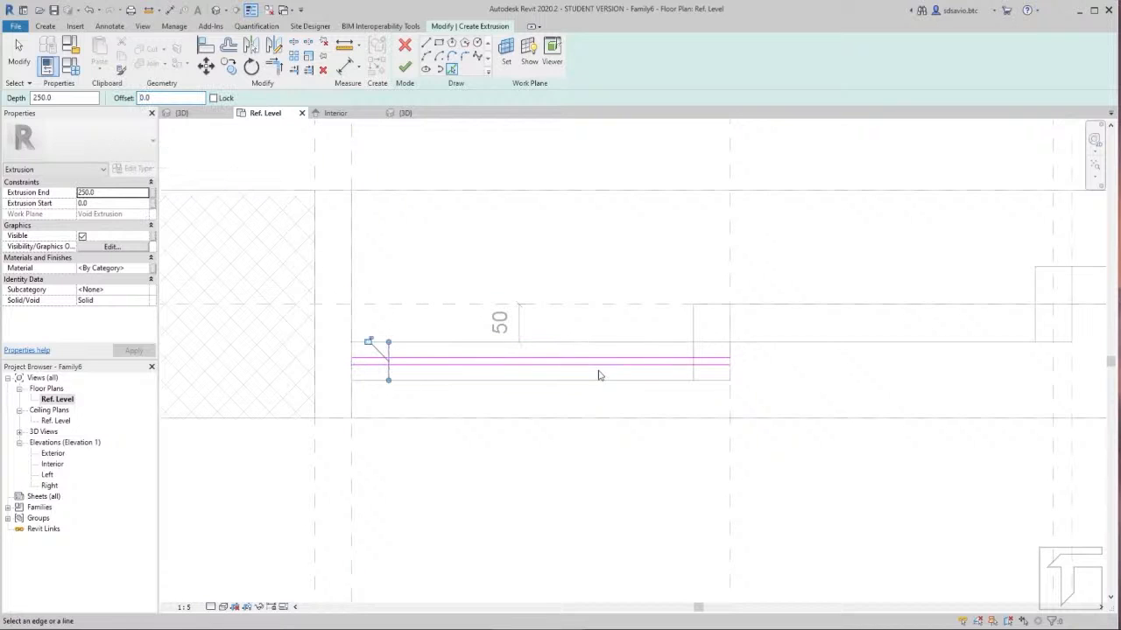
{"action": "left_click", "coordinate": [695, 353]}
{"action": "scroll", "coordinate": [462, 412], "scroll_direction": "up", "scroll_amount": 3}
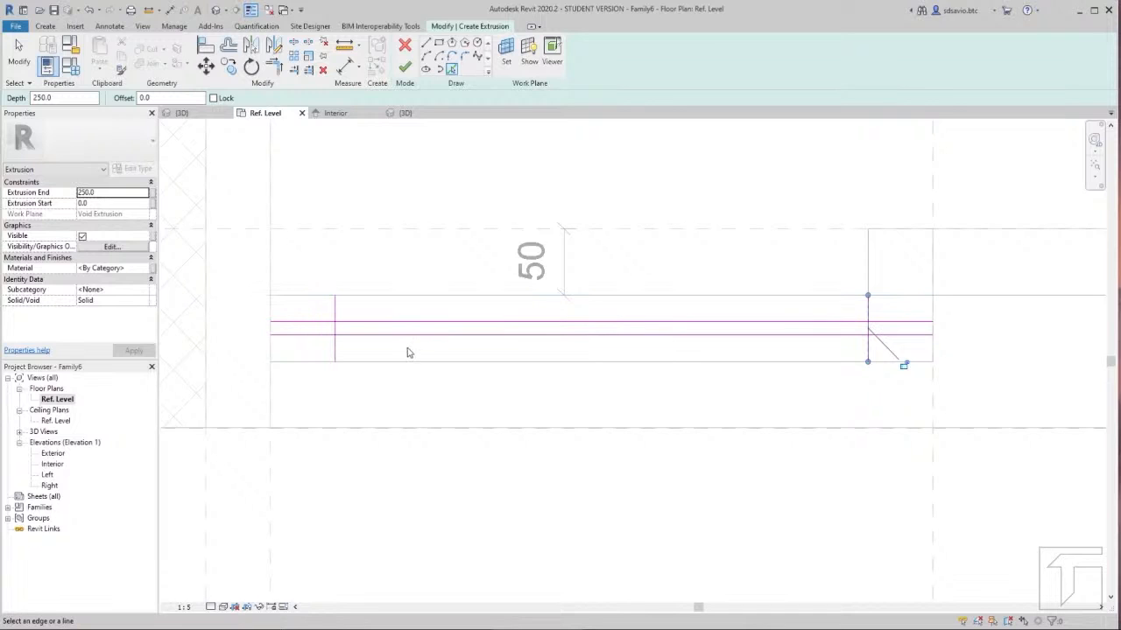
Step: Trim the four sketch lines to corners, forming a closed thin rectangle inside the leftmost panel's opening
{"action": "left_click", "coordinate": [277, 73]}
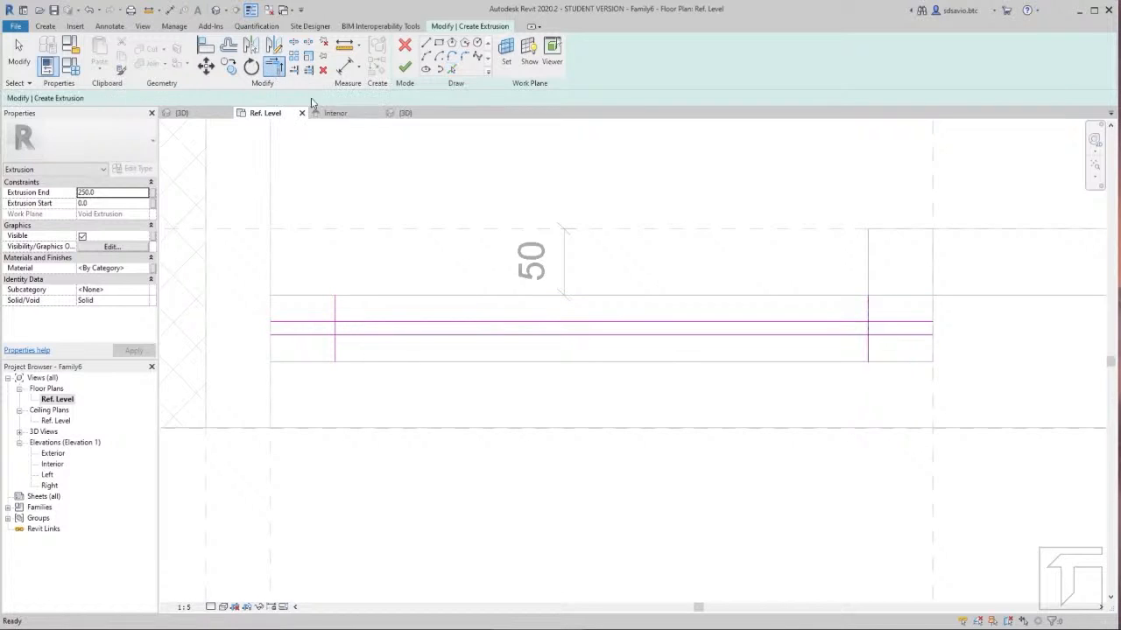
{"action": "left_click", "coordinate": [337, 329]}
{"action": "left_click", "coordinate": [348, 323]}
{"action": "left_click", "coordinate": [337, 326]}
{"action": "left_click", "coordinate": [346, 335]}
{"action": "left_click", "coordinate": [444, 335]}
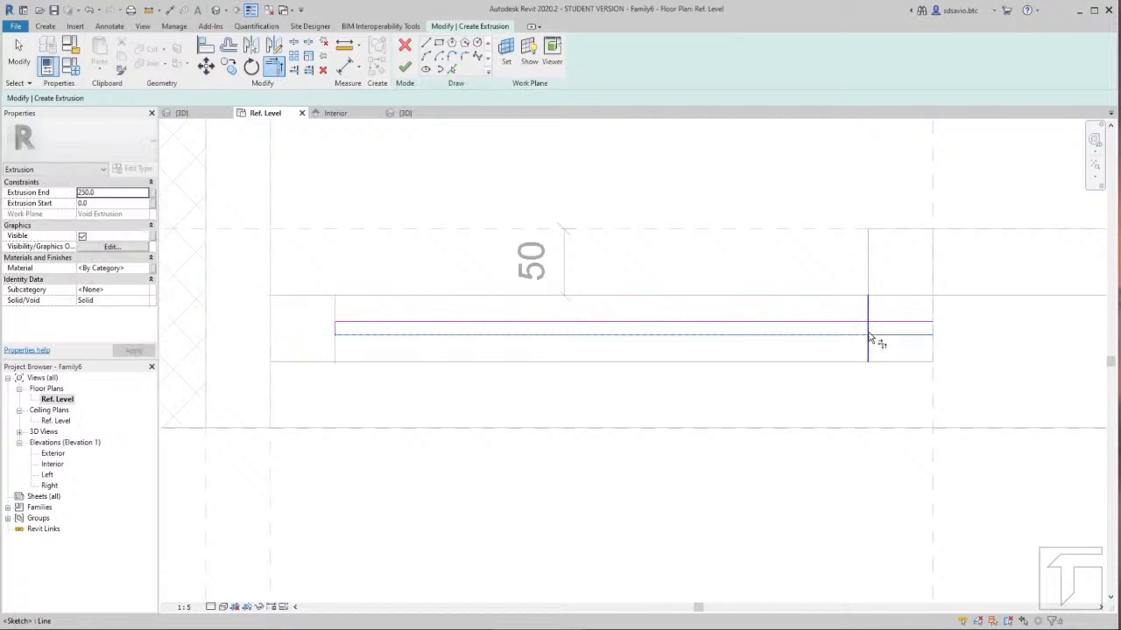
{"action": "left_click", "coordinate": [863, 329]}
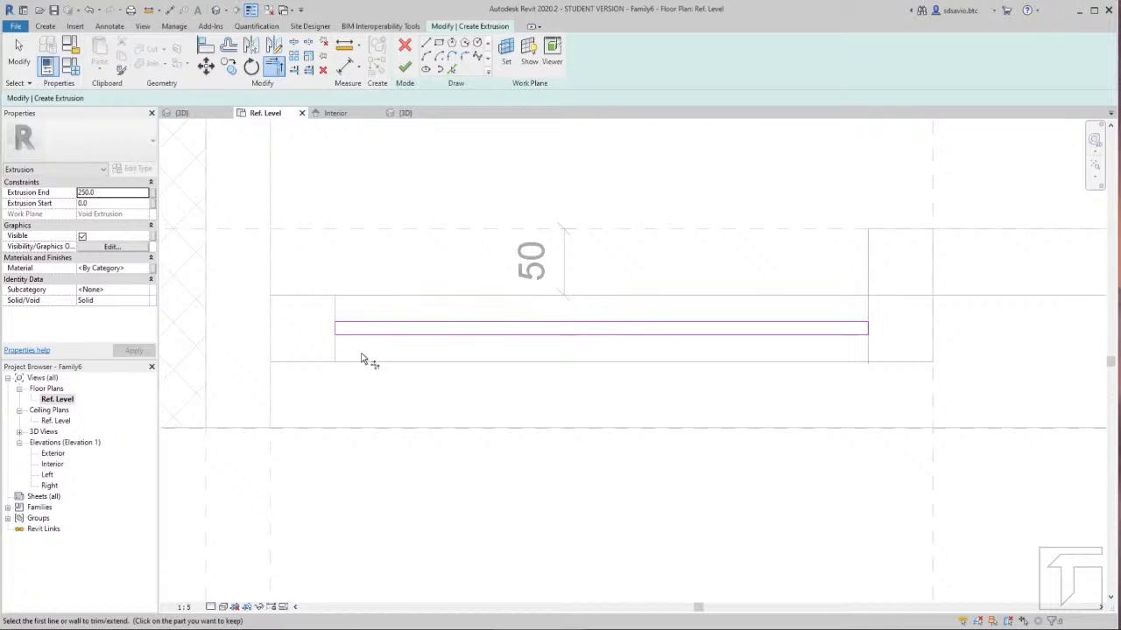
Step: Align and lock the rectangle's two short ends to the edges of the panel opening, and finish the solid extrusion
{"action": "left_click", "coordinate": [205, 46]}
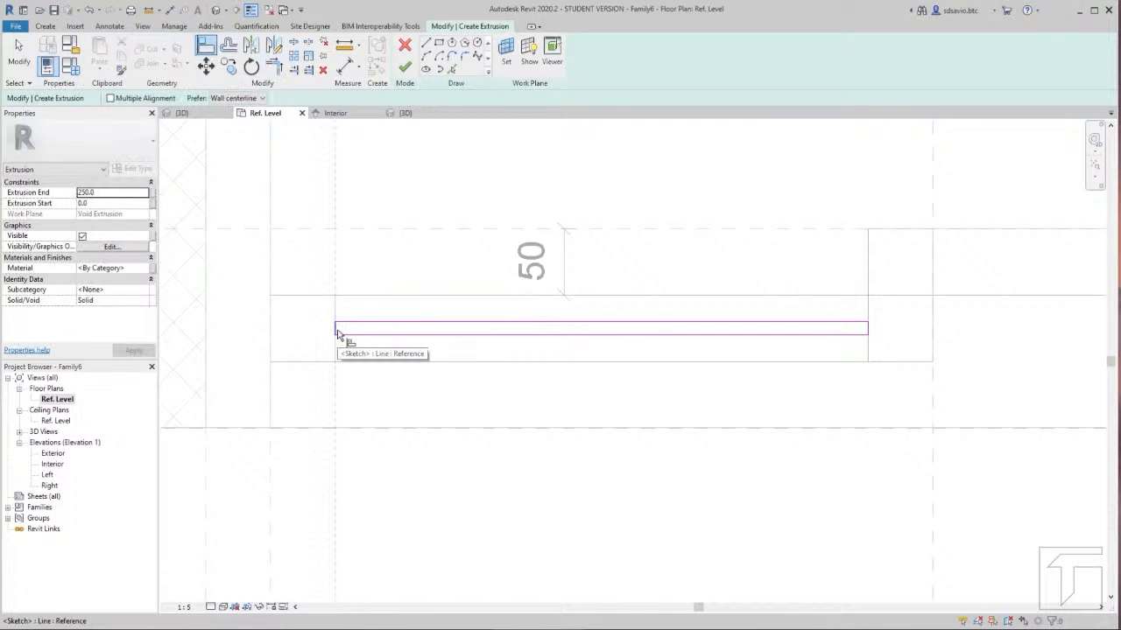
{"action": "scroll", "coordinate": [339, 340], "scroll_direction": "up", "scroll_amount": 1}
{"action": "scroll", "coordinate": [340, 340], "scroll_direction": "up", "scroll_amount": 3}
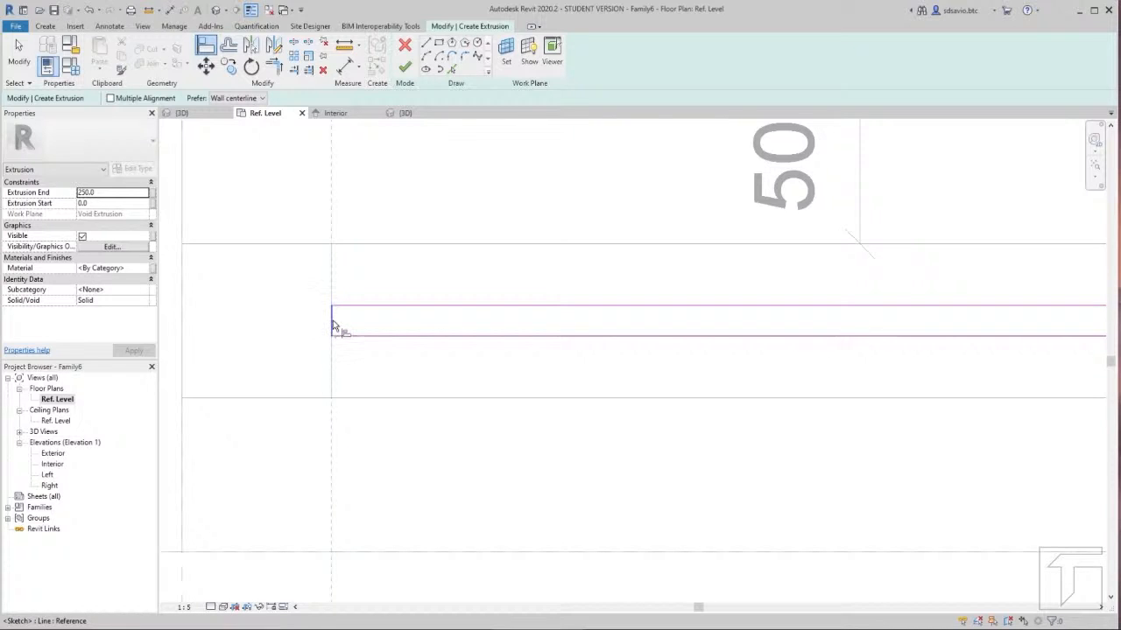
{"action": "left_click", "coordinate": [332, 324]}
{"action": "scroll", "coordinate": [282, 314], "scroll_direction": "down", "scroll_amount": 4}
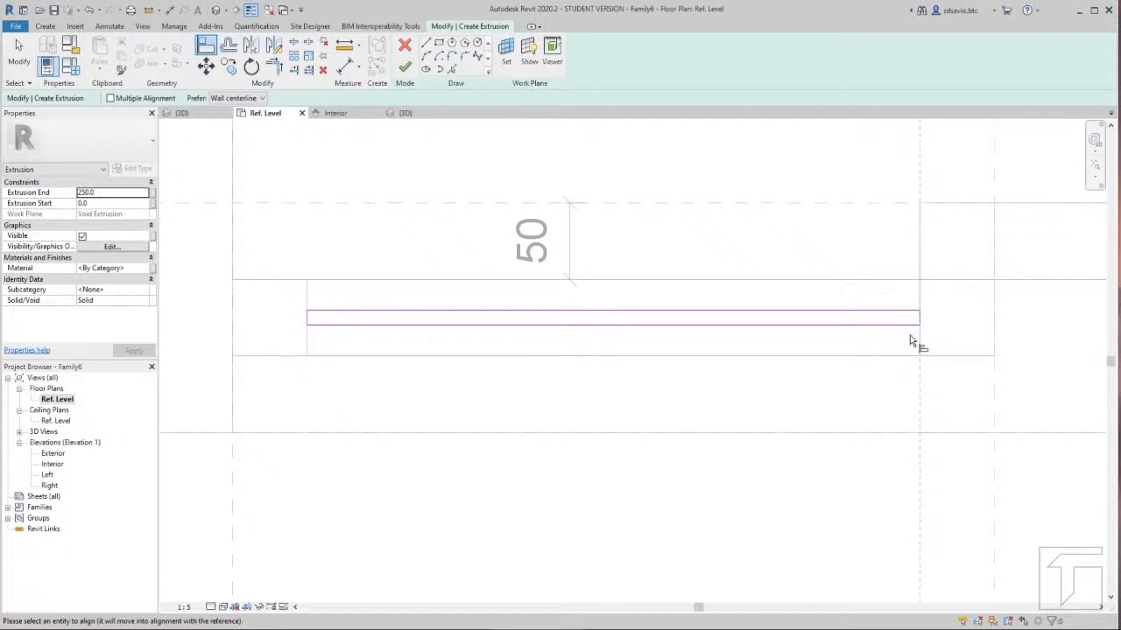
{"action": "scroll", "coordinate": [919, 321], "scroll_direction": "up", "scroll_amount": 3}
{"action": "left_click", "coordinate": [916, 317]}
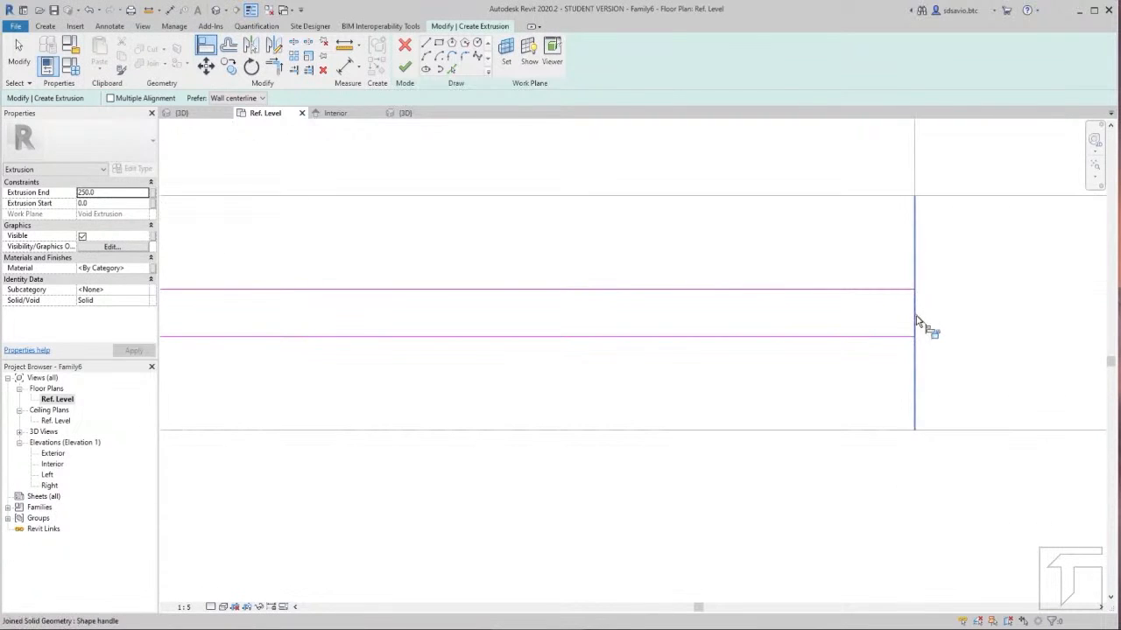
{"action": "left_click", "coordinate": [917, 319]}
{"action": "scroll", "coordinate": [939, 315], "scroll_direction": "down", "scroll_amount": 3}
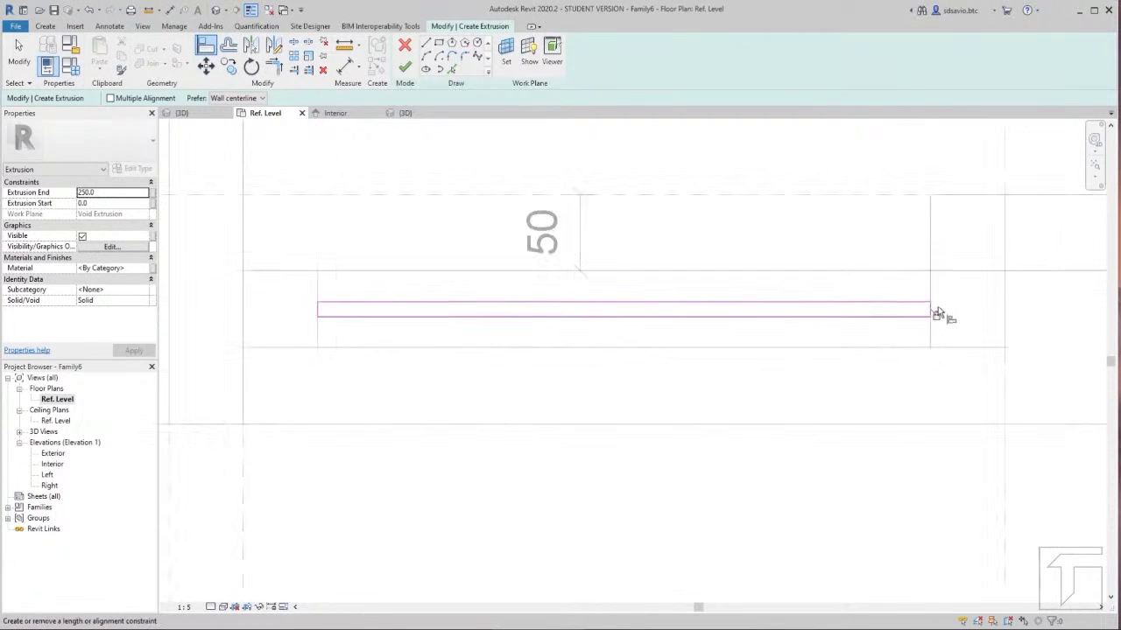
{"action": "left_click", "coordinate": [405, 68]}
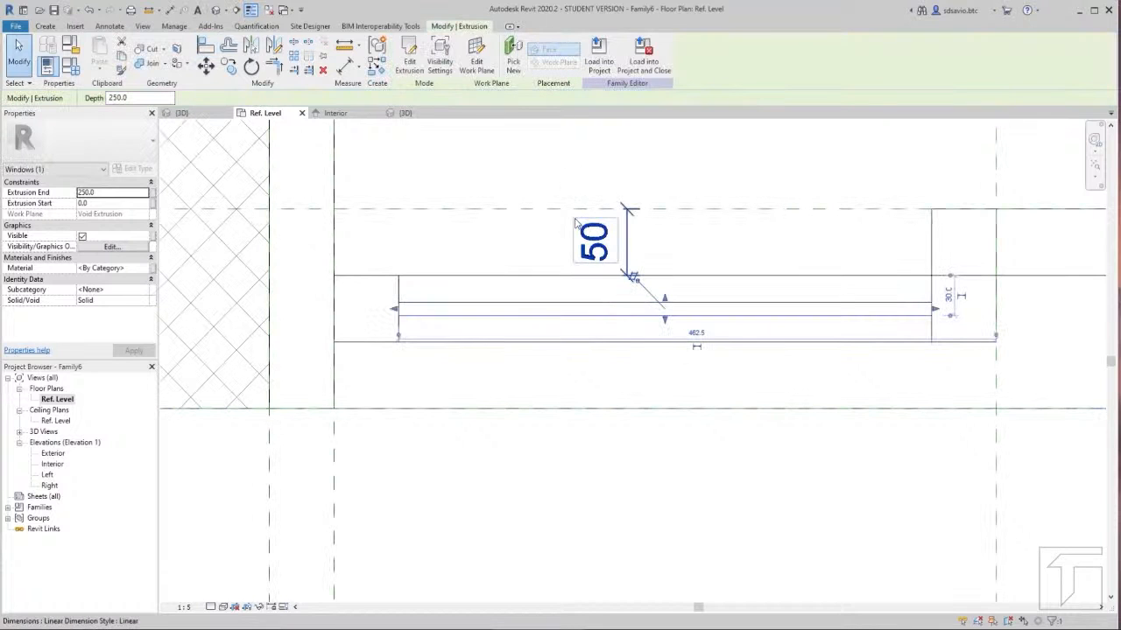
Step: In the Interior elevation, stretch the infill extrusion to 1300 mm and lock its upper and lower ends to the 50 mm offset reference planes
{"action": "left_click", "coordinate": [359, 120]}
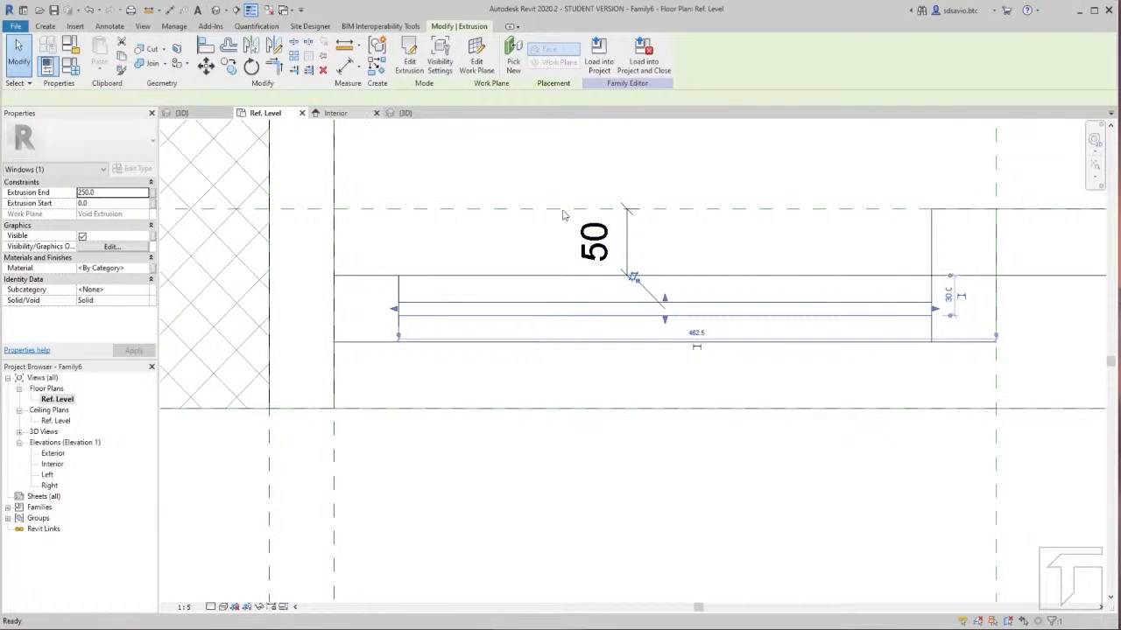
{"action": "scroll", "coordinate": [502, 437], "scroll_direction": "up", "scroll_amount": 4}
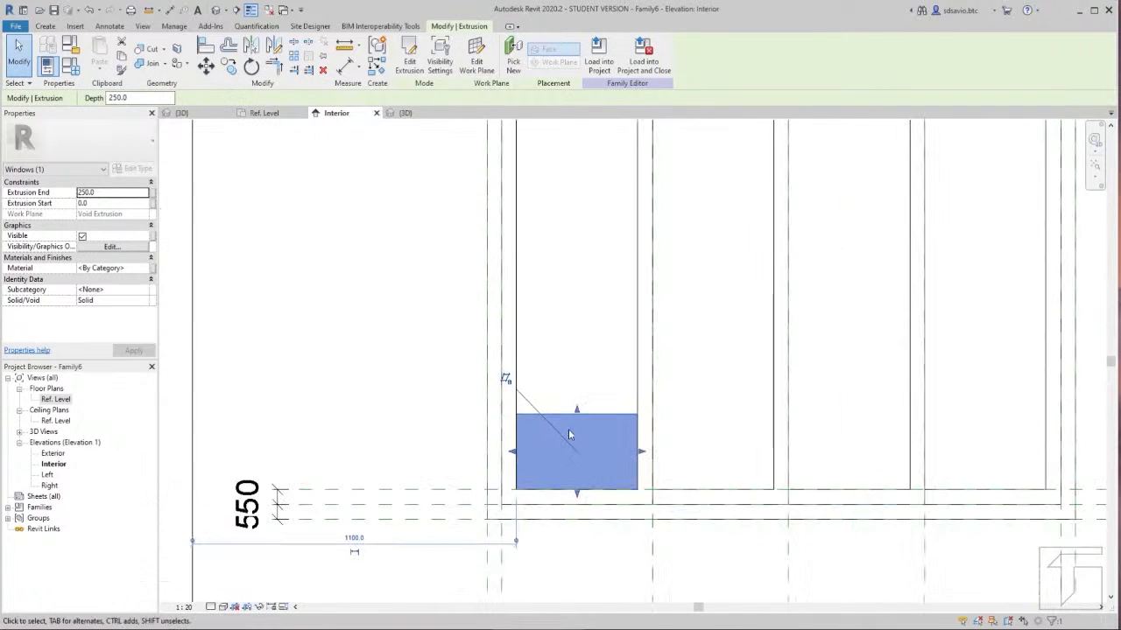
{"action": "middle_click_drag", "start_coordinate": [588, 401], "coordinate": [599, 429]}
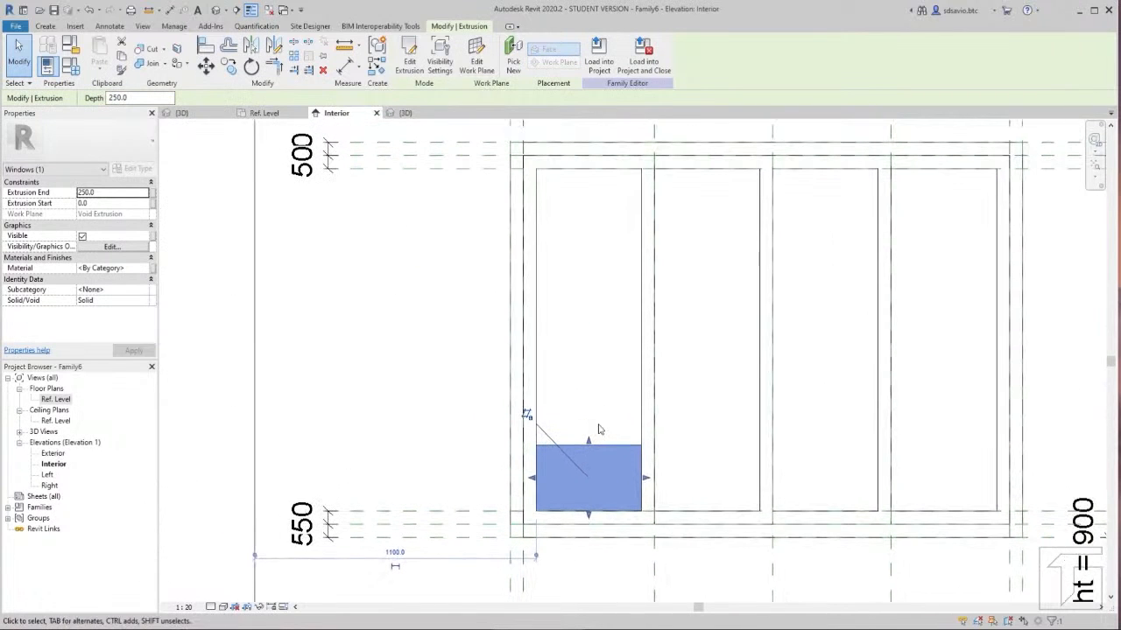
{"action": "left_click_drag", "start_coordinate": [588, 438], "coordinate": [586, 169]}
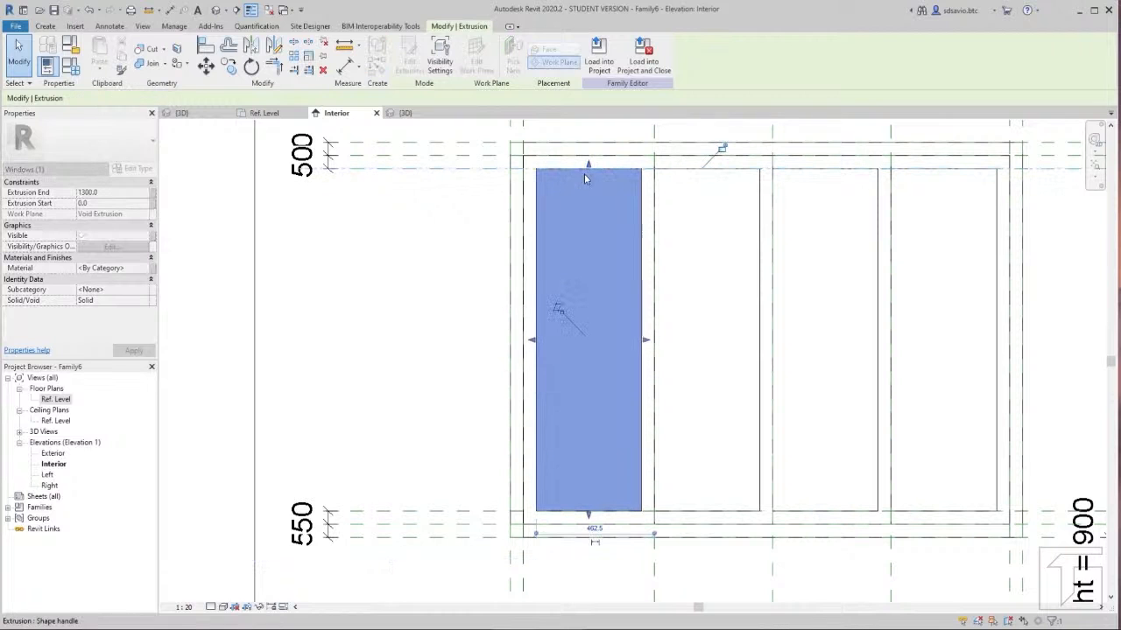
{"action": "left_click", "coordinate": [721, 150]}
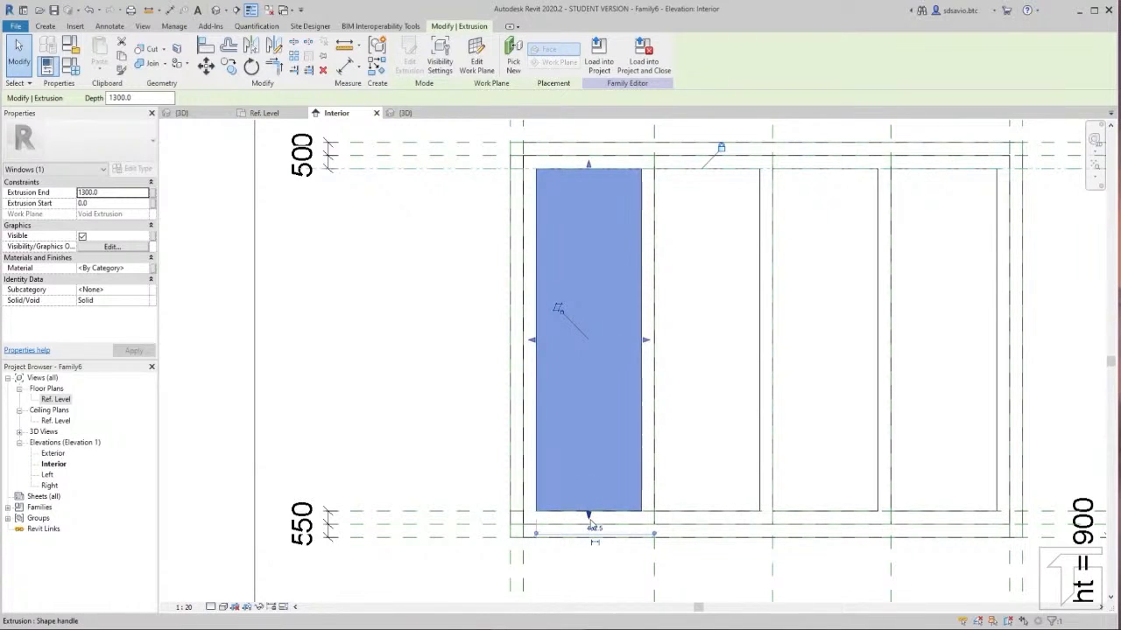
{"action": "mouse_move", "coordinate": [589, 519]}
{"action": "left_mouse_down"}
{"action": "mouse_move", "coordinate": [591, 481]}
{"action": "mouse_move", "coordinate": [590, 514]}
{"action": "left_mouse_up"}
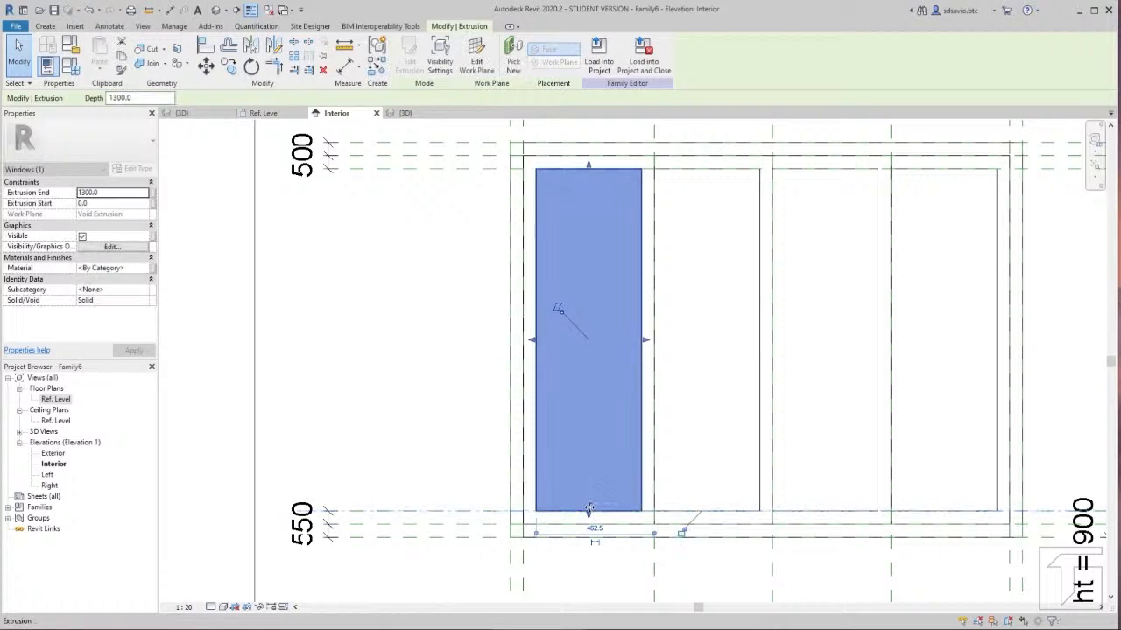
{"action": "left_click", "coordinate": [681, 533]}
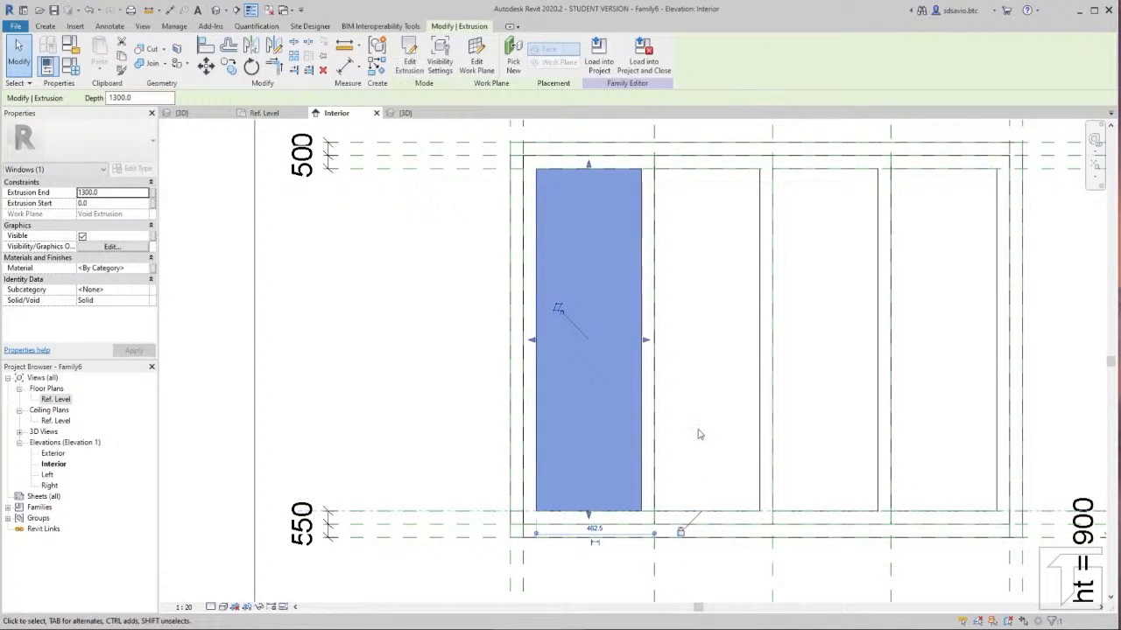
{"action": "left_click", "coordinate": [377, 412]}
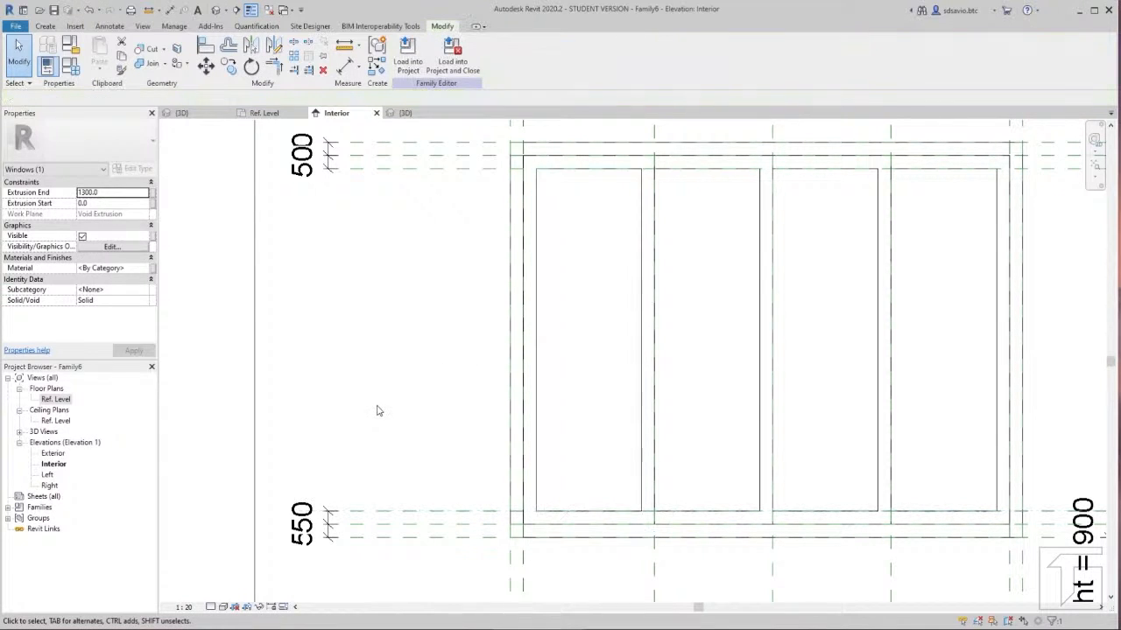
Step: In the 3D view, flex the family by applying 1800 to Height and 1000 to Distance of Window 4
{"action": "left_click", "coordinate": [429, 115]}
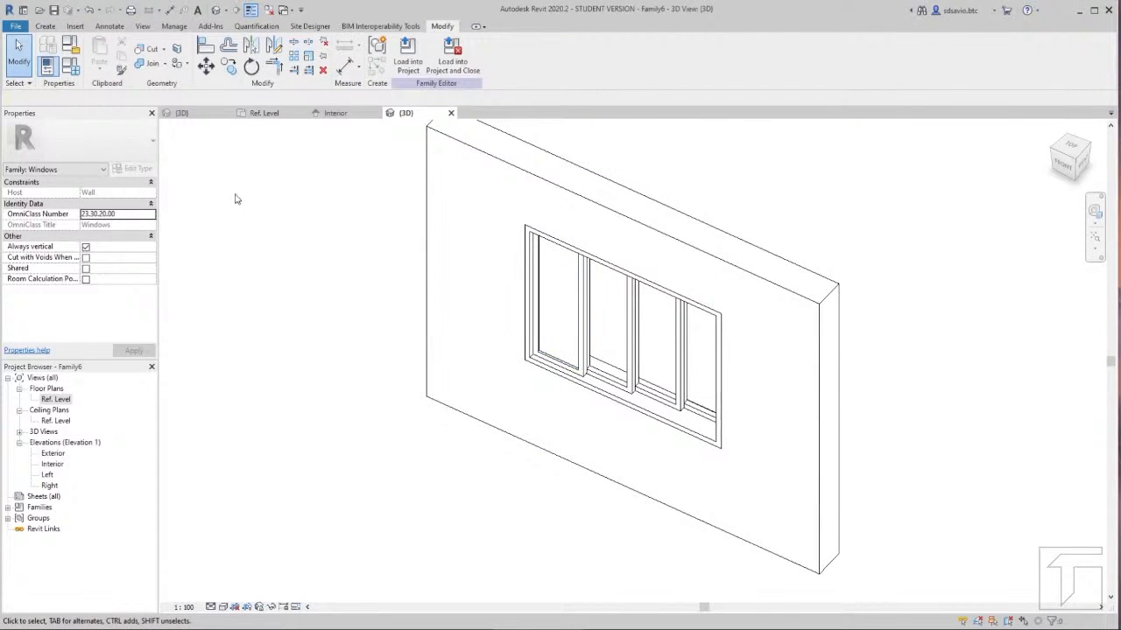
{"action": "left_click", "coordinate": [74, 69]}
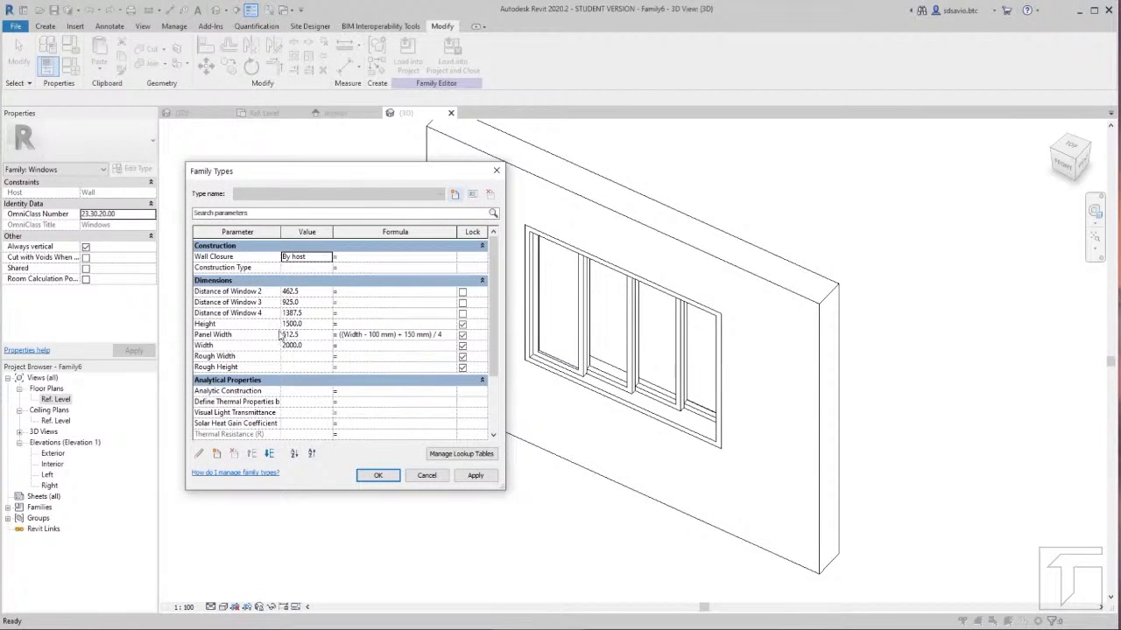
{"action": "left_click", "coordinate": [309, 325]}
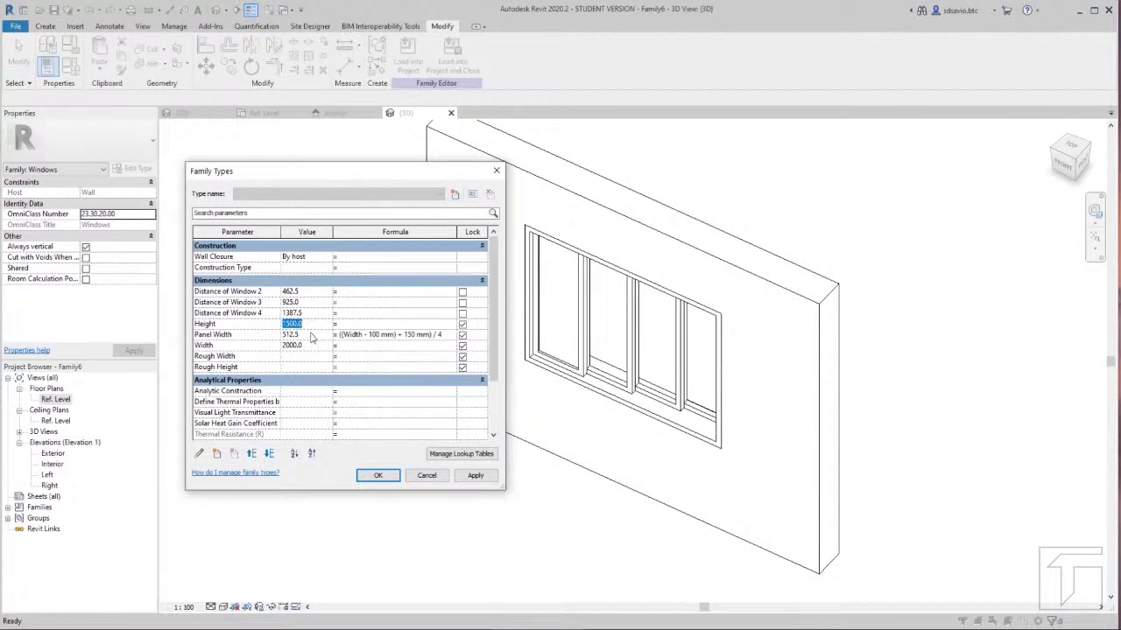
{"action": "type", "text": "18"}
{"action": "left_click", "coordinate": [475, 477]}
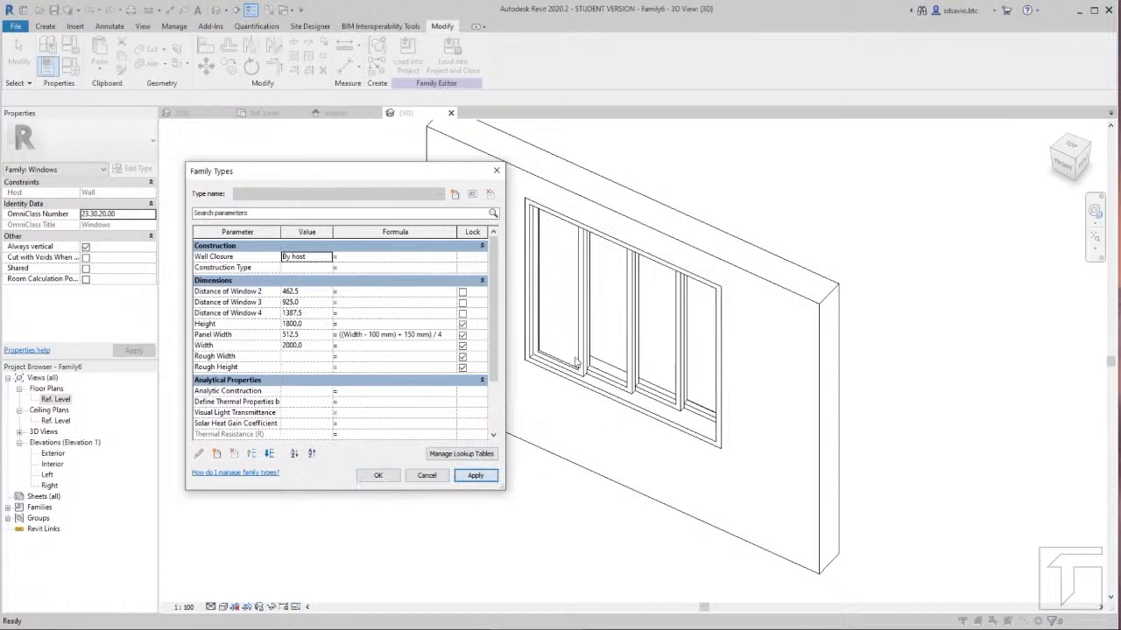
{"action": "left_click", "coordinate": [311, 315]}
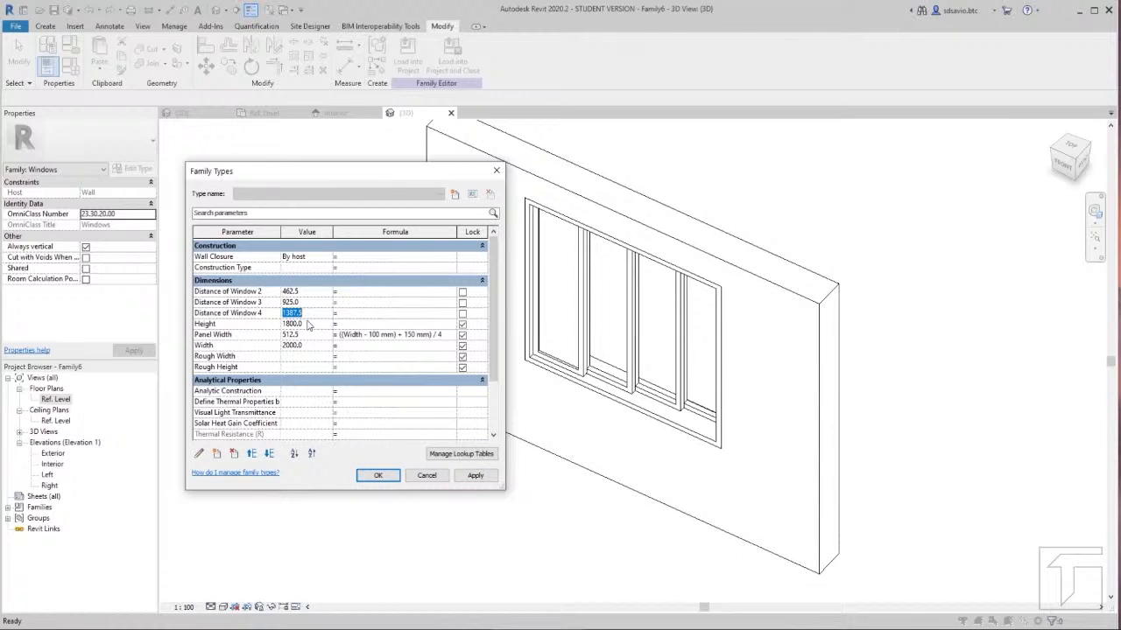
{"action": "type", "text": "1000"}
{"action": "left_click", "coordinate": [475, 476]}
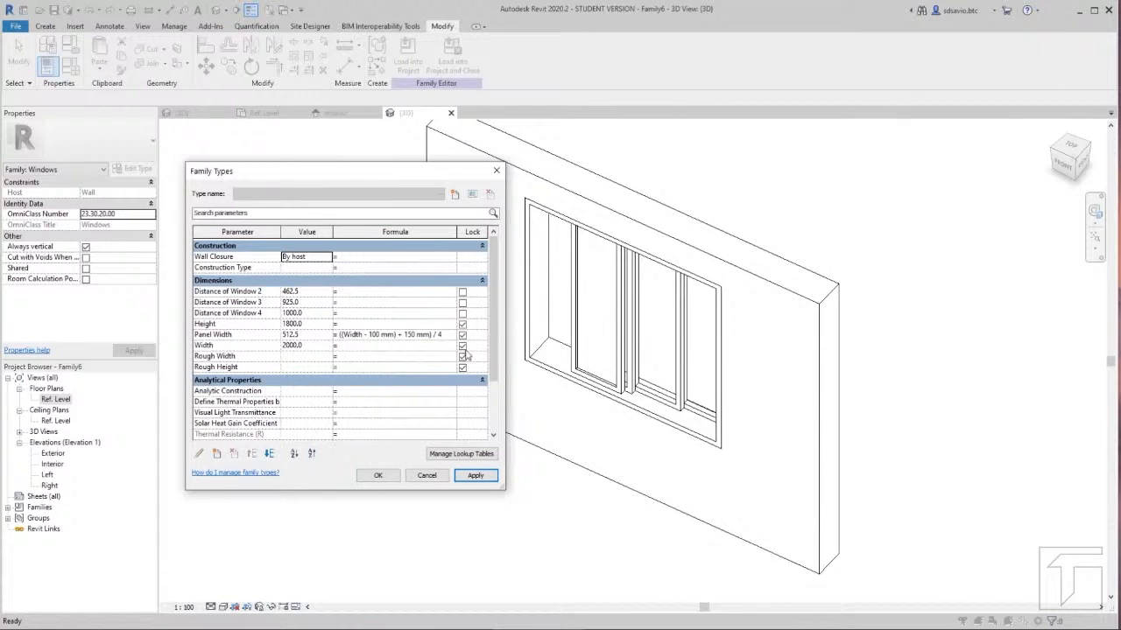
{"action": "left_click", "coordinate": [427, 475]}
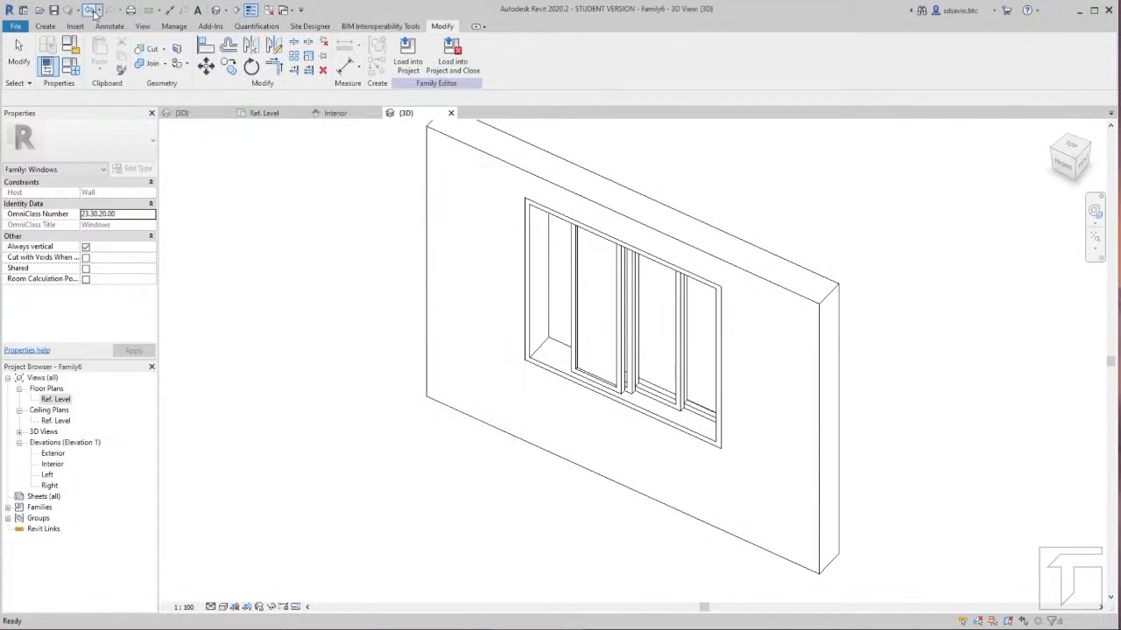
Step: Undo the flex test changes to Height and Distance of Window 4
{"action": "left_click", "coordinate": [91, 10]}
{"action": "left_click", "coordinate": [93, 11]}
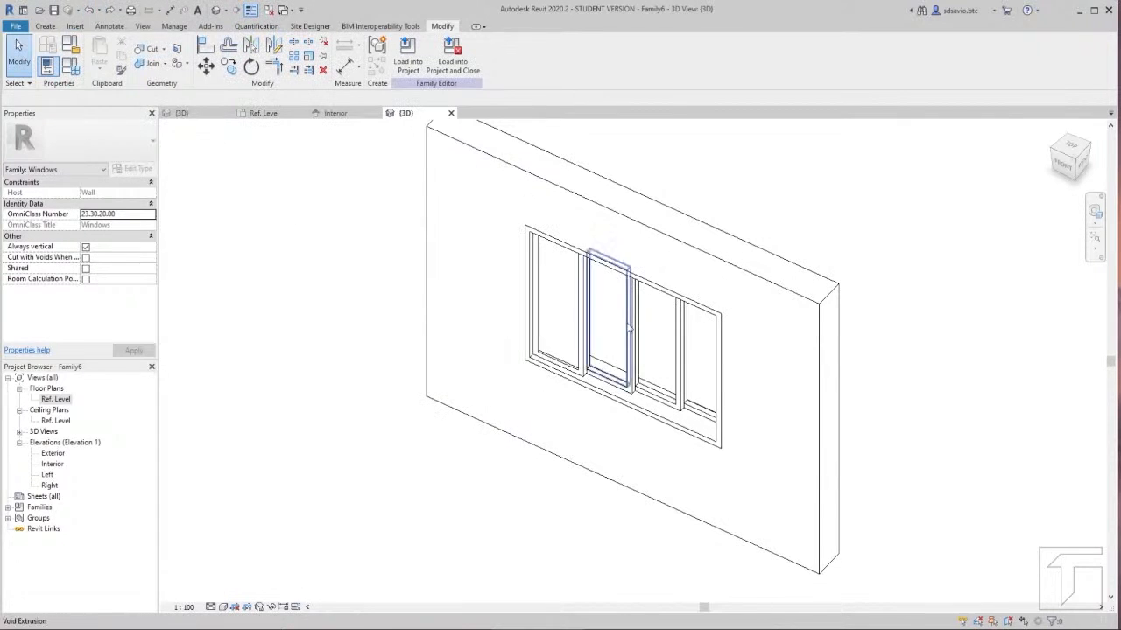
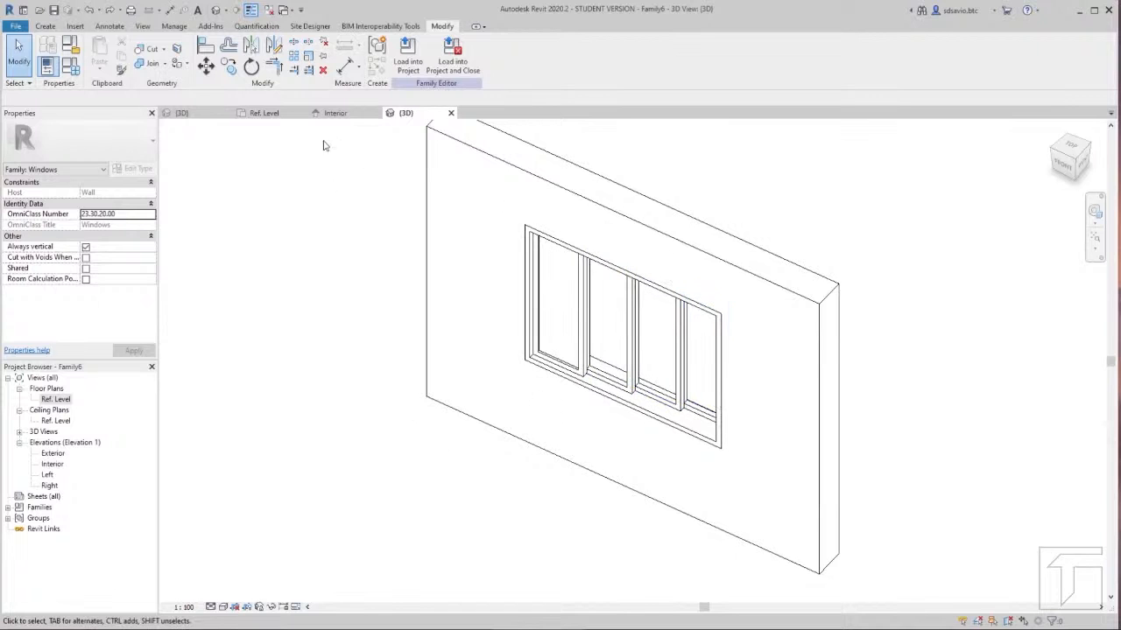
Step: In the Ref. Level plan, copy the leftmost panel's infill extrusion into the other three panels using multiple copies
{"action": "left_click", "coordinate": [242, 113]}
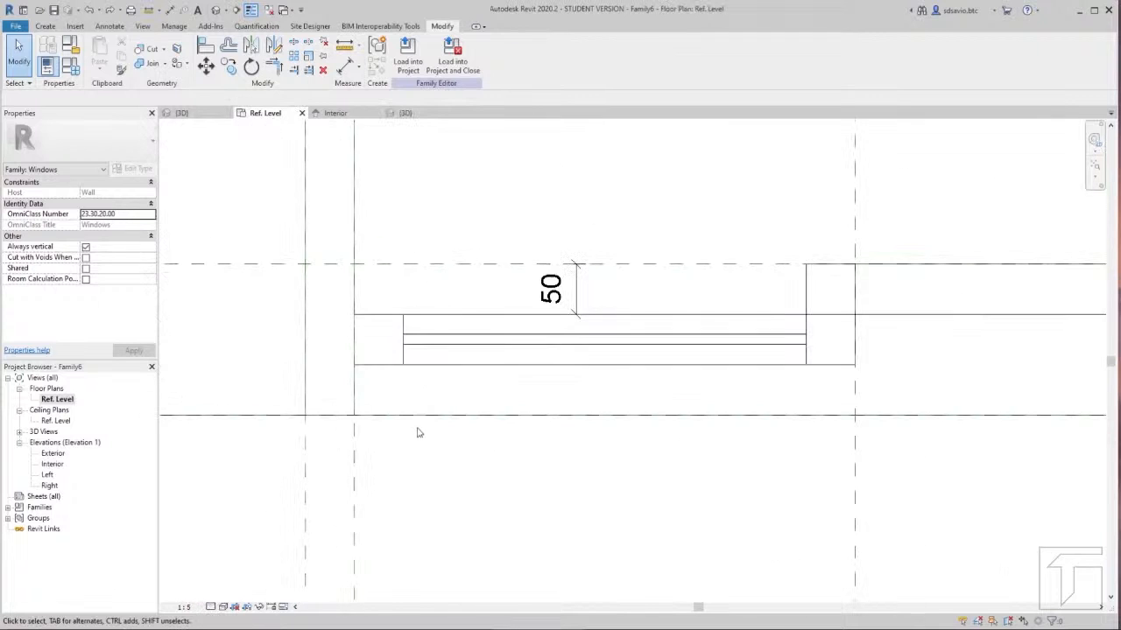
{"action": "scroll", "coordinate": [418, 432], "scroll_direction": "down", "scroll_amount": 4}
{"action": "middle_click_drag", "start_coordinate": [610, 432], "coordinate": [509, 437]}
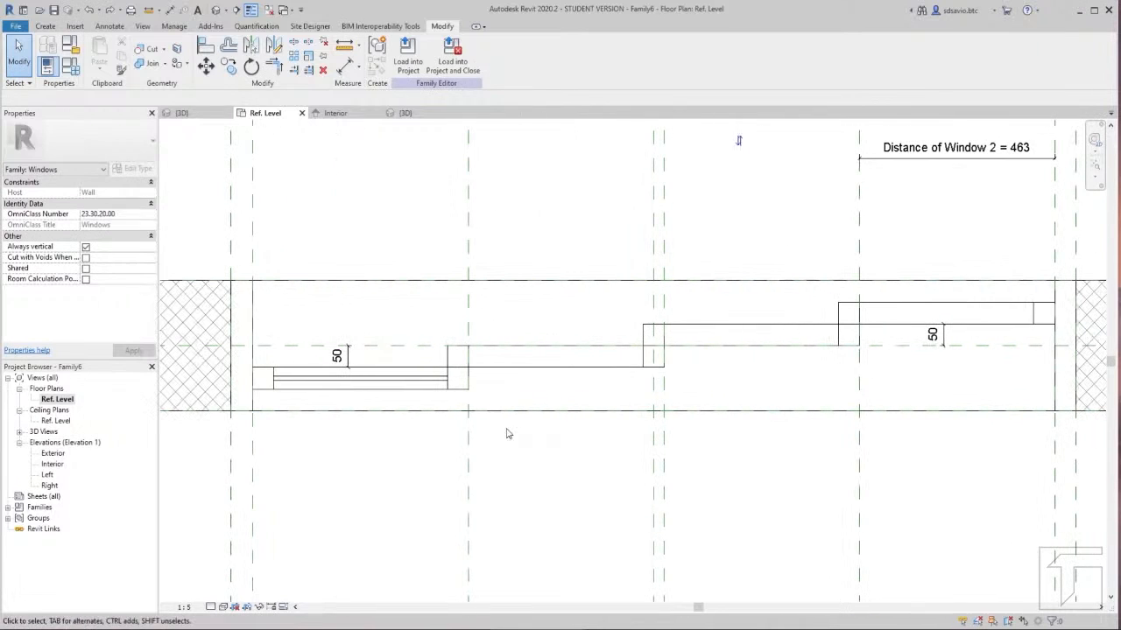
{"action": "left_click", "coordinate": [378, 386]}
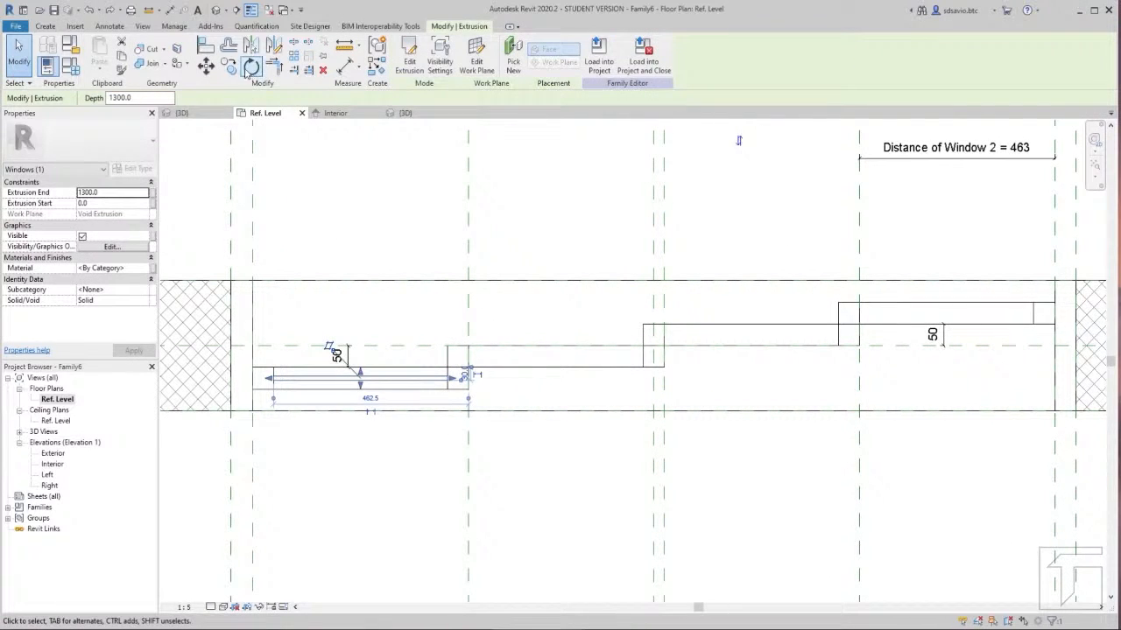
{"action": "left_click", "coordinate": [228, 66]}
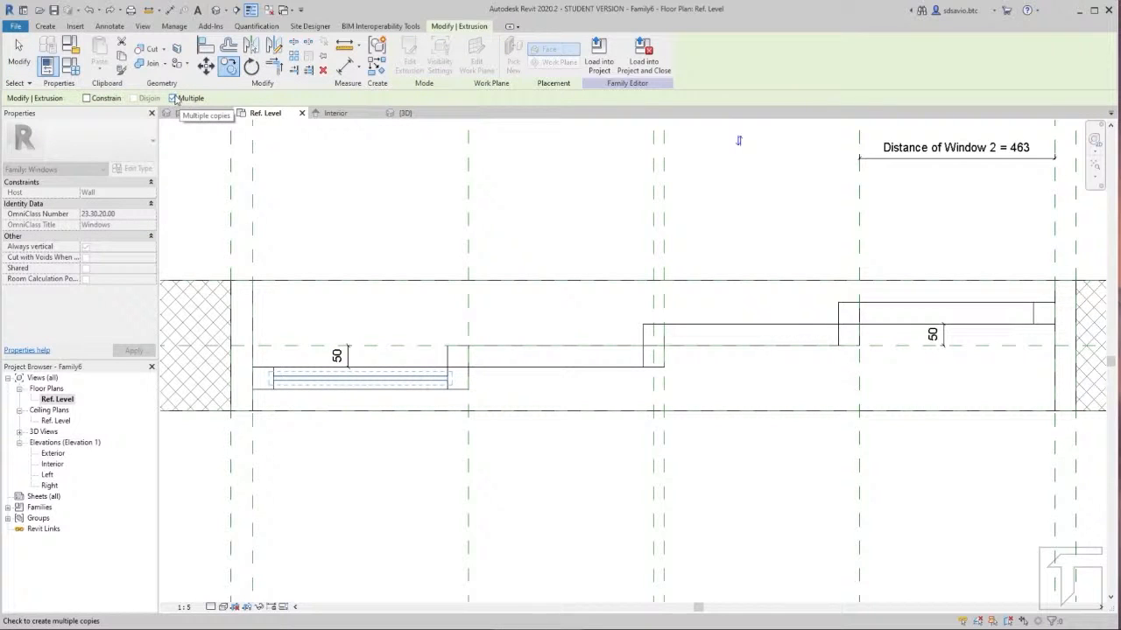
{"action": "left_click", "coordinate": [173, 98]}
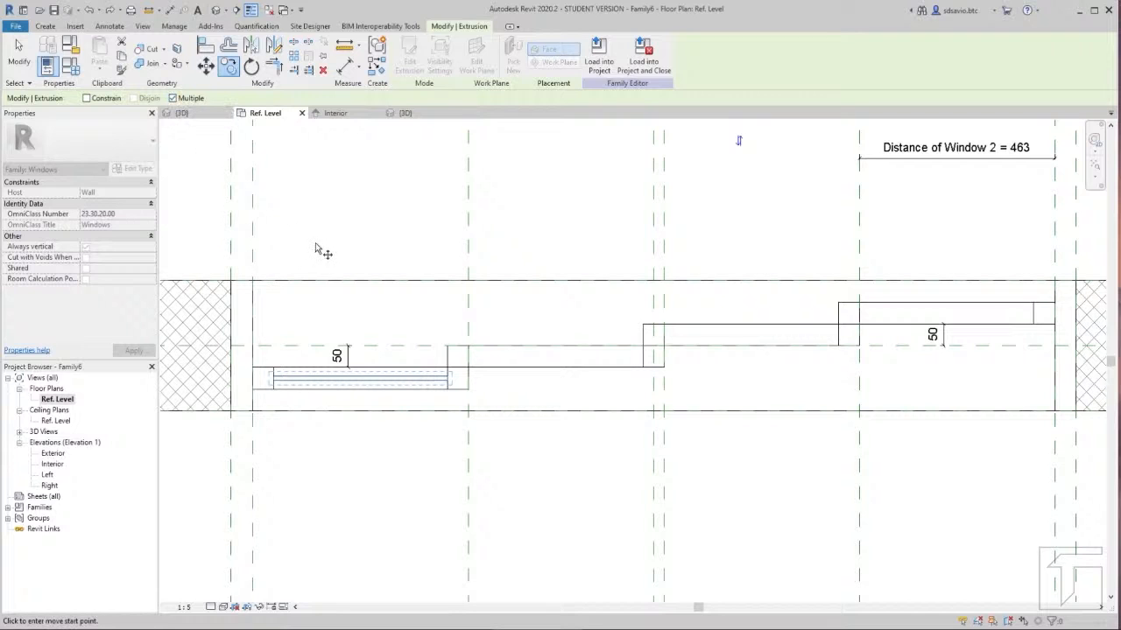
{"action": "left_click", "coordinate": [273, 369]}
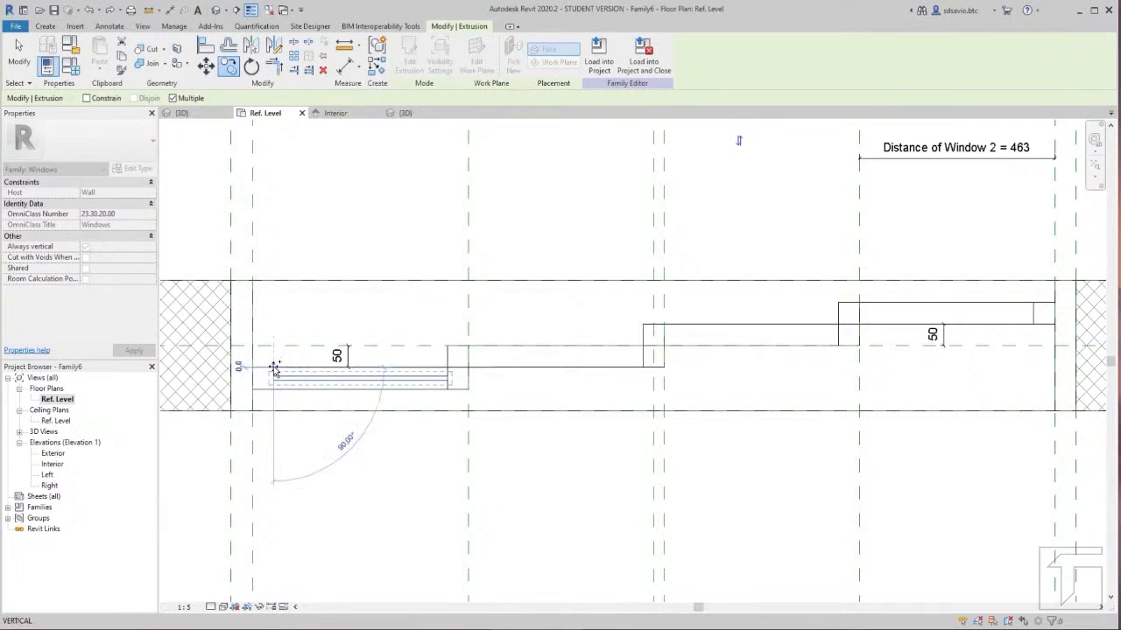
{"action": "left_click", "coordinate": [466, 335]}
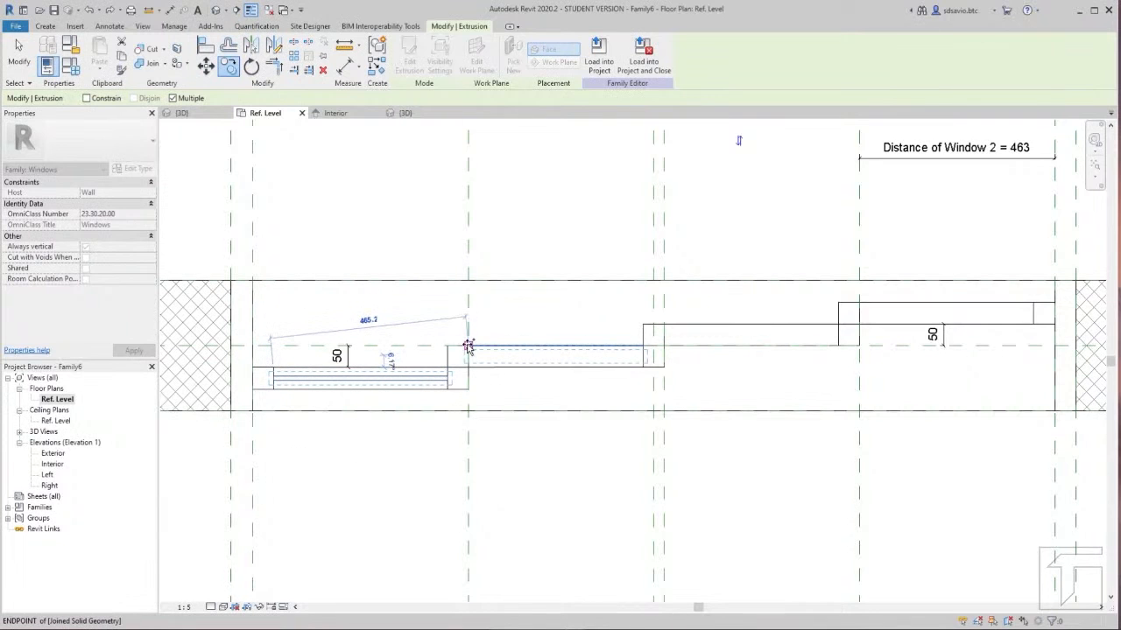
{"action": "left_click", "coordinate": [665, 325]}
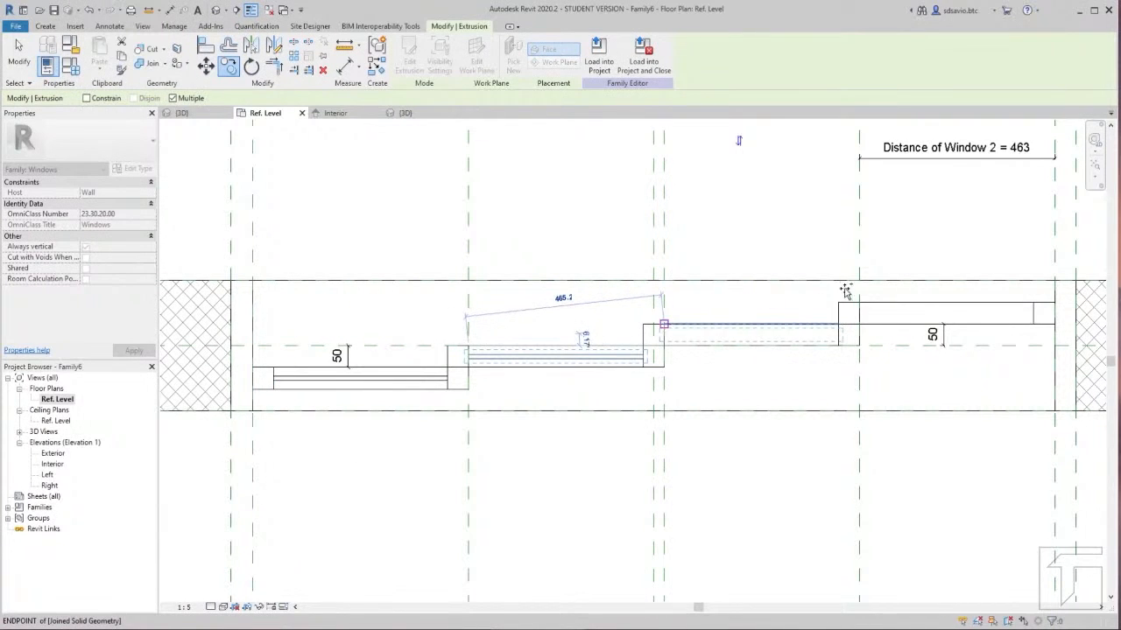
{"action": "left_click", "coordinate": [859, 303]}
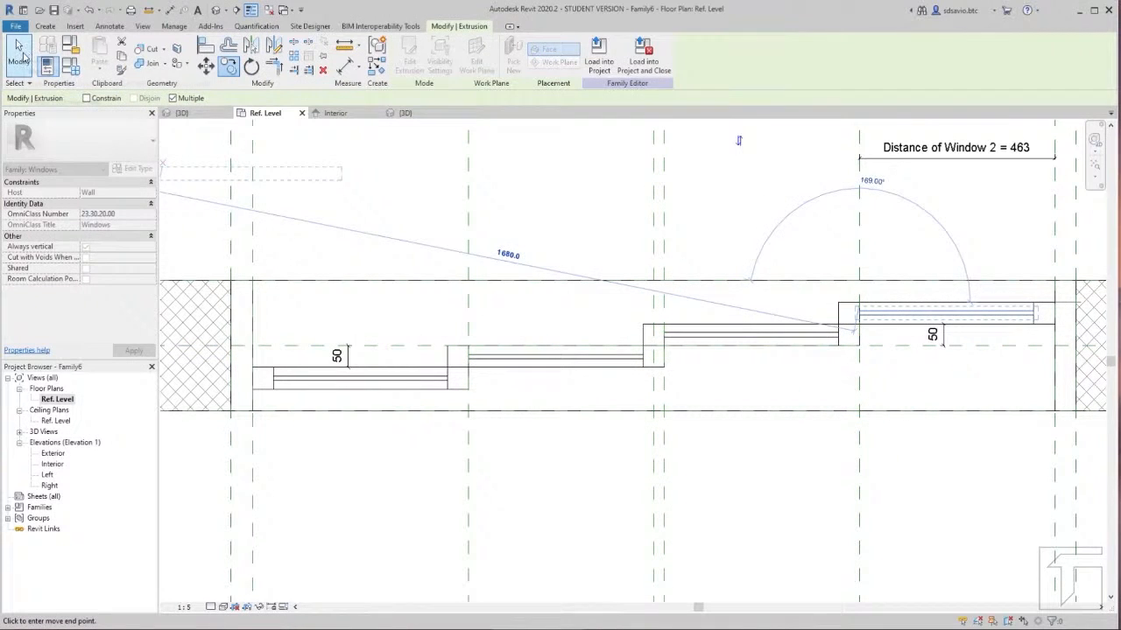
{"action": "left_click", "coordinate": [24, 59]}
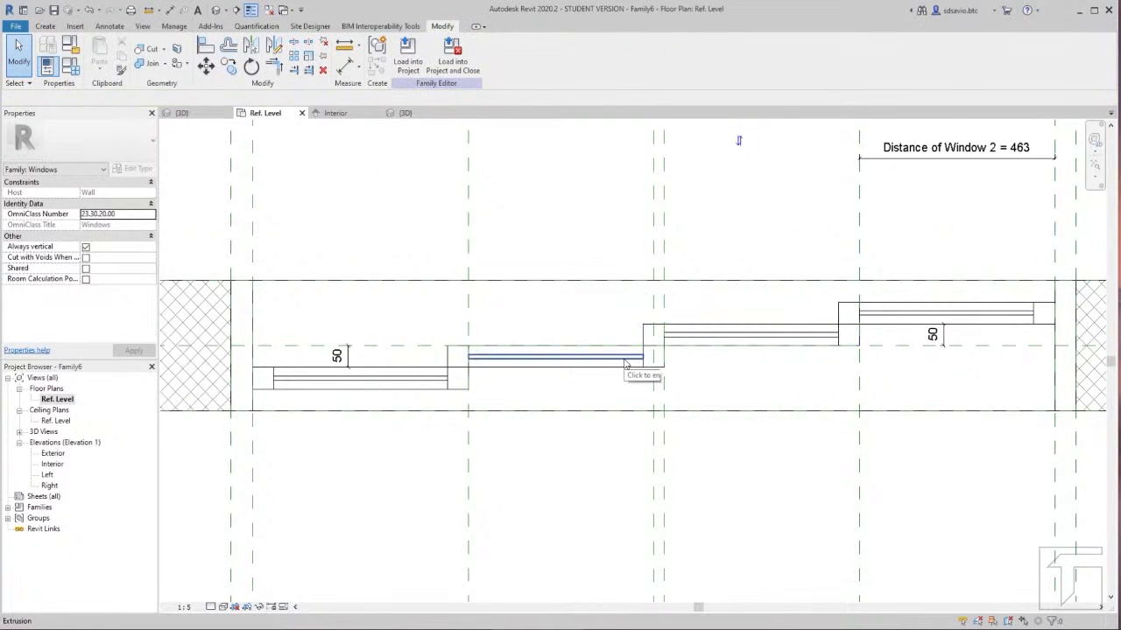
Step: Edit the infill sketch of the second panel from the left, align and lock both short ends to the panel opening, and finish the sketch
{"action": "scroll", "coordinate": [529, 377], "scroll_direction": "up", "scroll_amount": 4}
{"action": "left_click", "coordinate": [526, 350]}
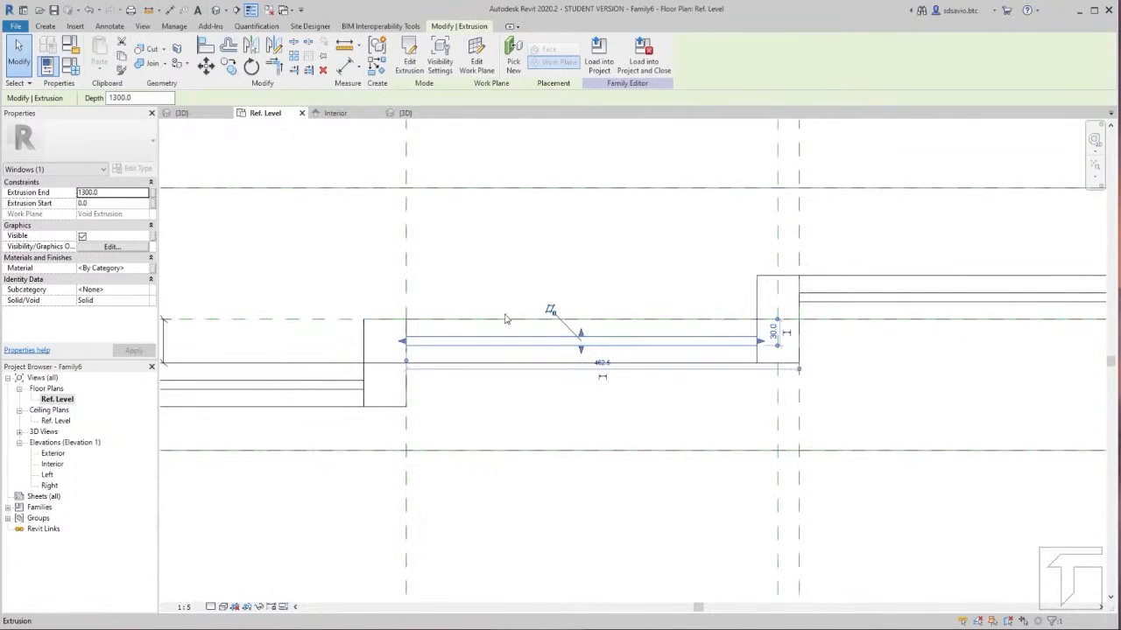
{"action": "left_click", "coordinate": [410, 62]}
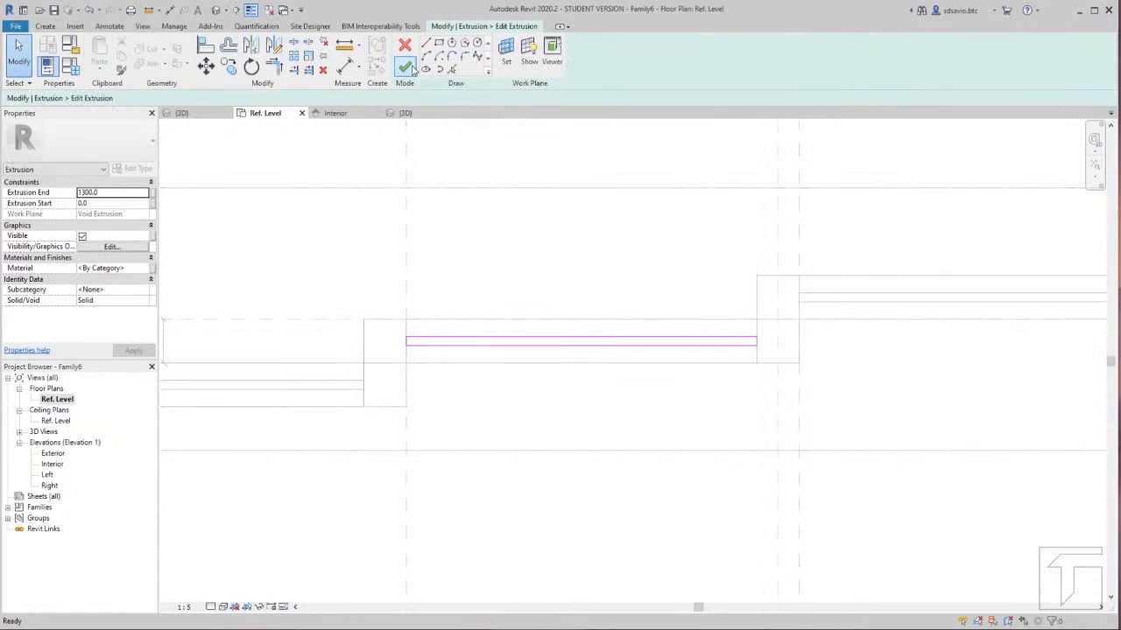
{"action": "left_click", "coordinate": [203, 47]}
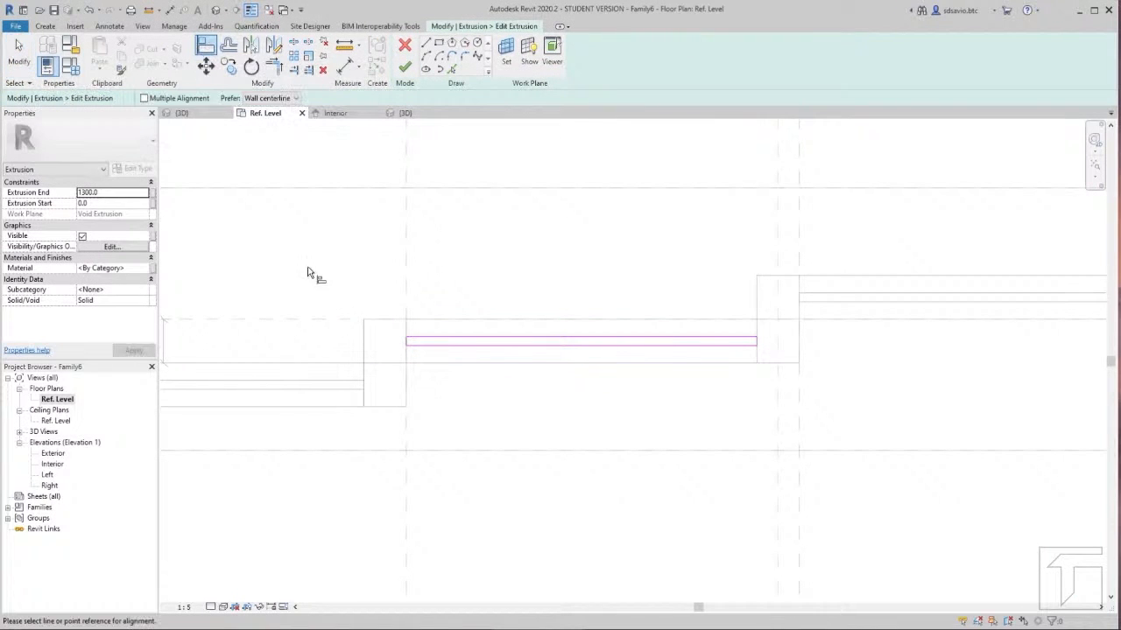
{"action": "scroll", "coordinate": [400, 348], "scroll_direction": "up", "scroll_amount": 3}
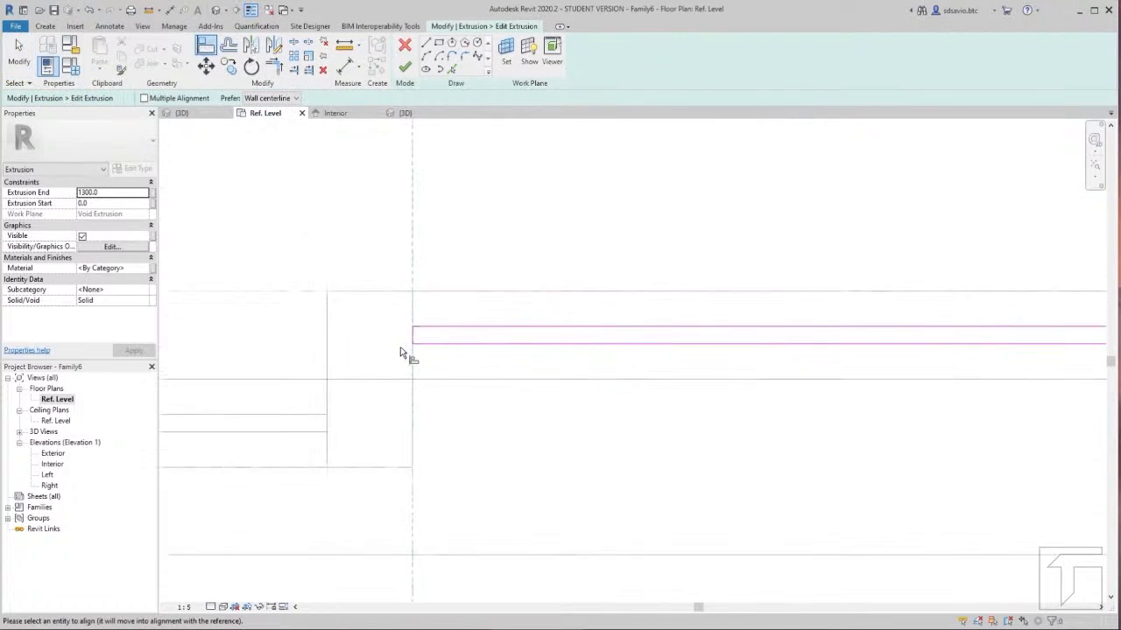
{"action": "left_click", "coordinate": [413, 336]}
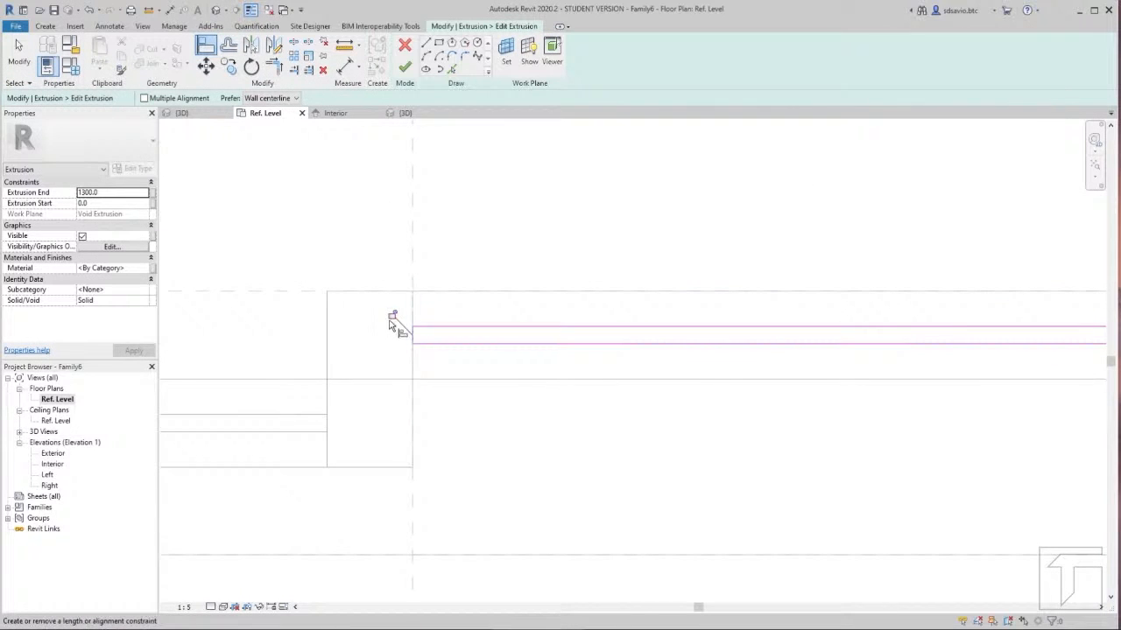
{"action": "scroll", "coordinate": [359, 330], "scroll_direction": "down", "scroll_amount": 2}
{"action": "scroll", "coordinate": [814, 337], "scroll_direction": "up", "scroll_amount": 2}
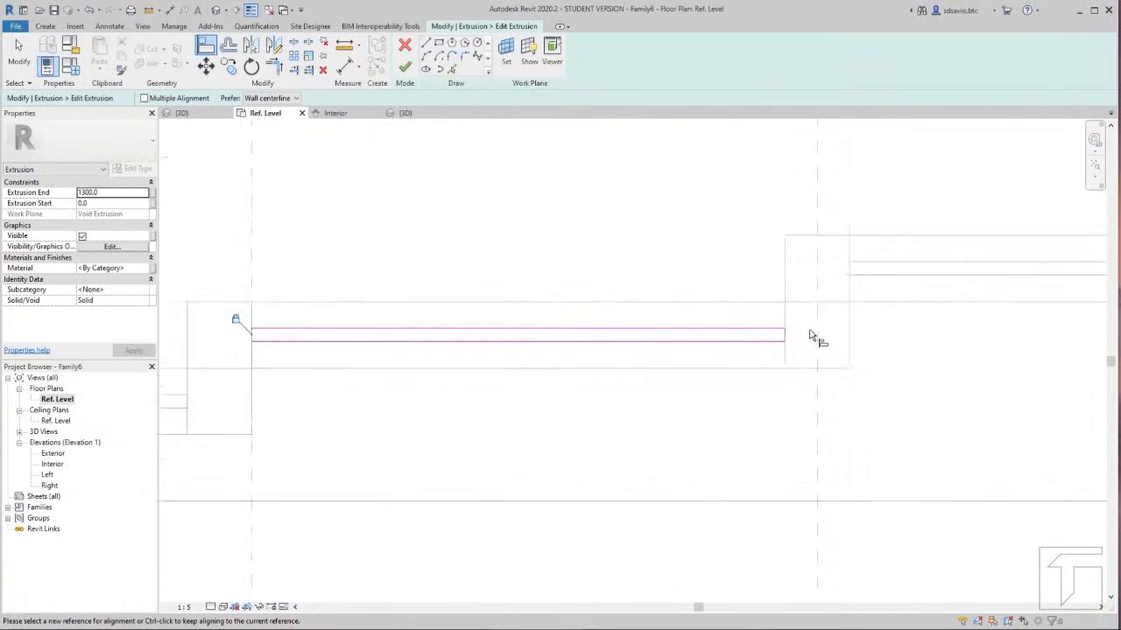
{"action": "left_click", "coordinate": [784, 339]}
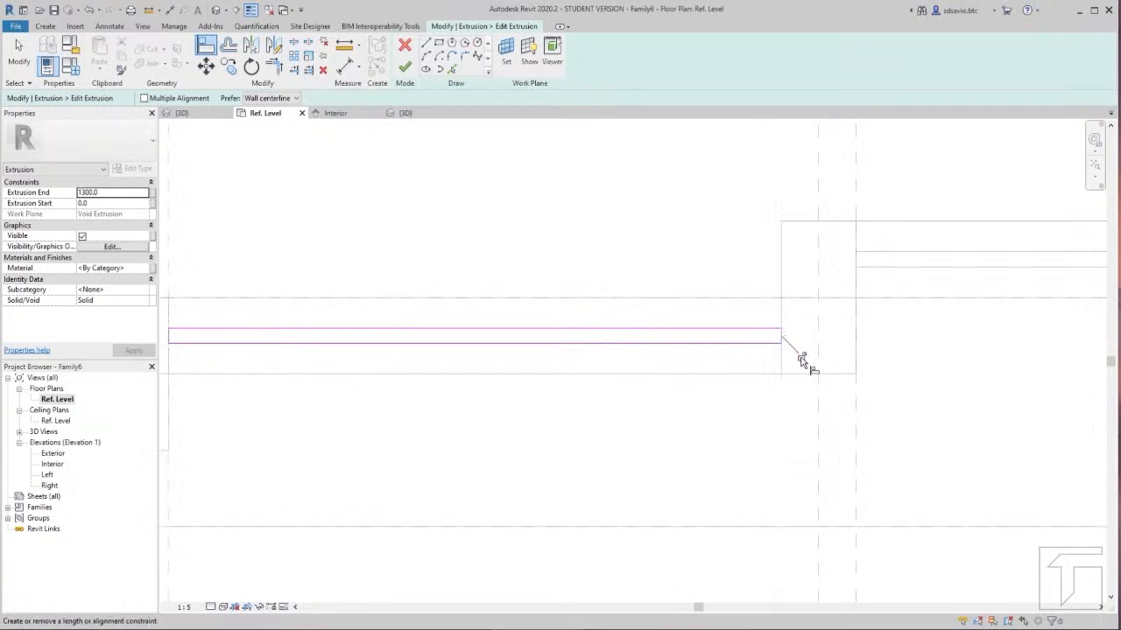
{"action": "scroll", "coordinate": [708, 345], "scroll_direction": "down", "scroll_amount": 2}
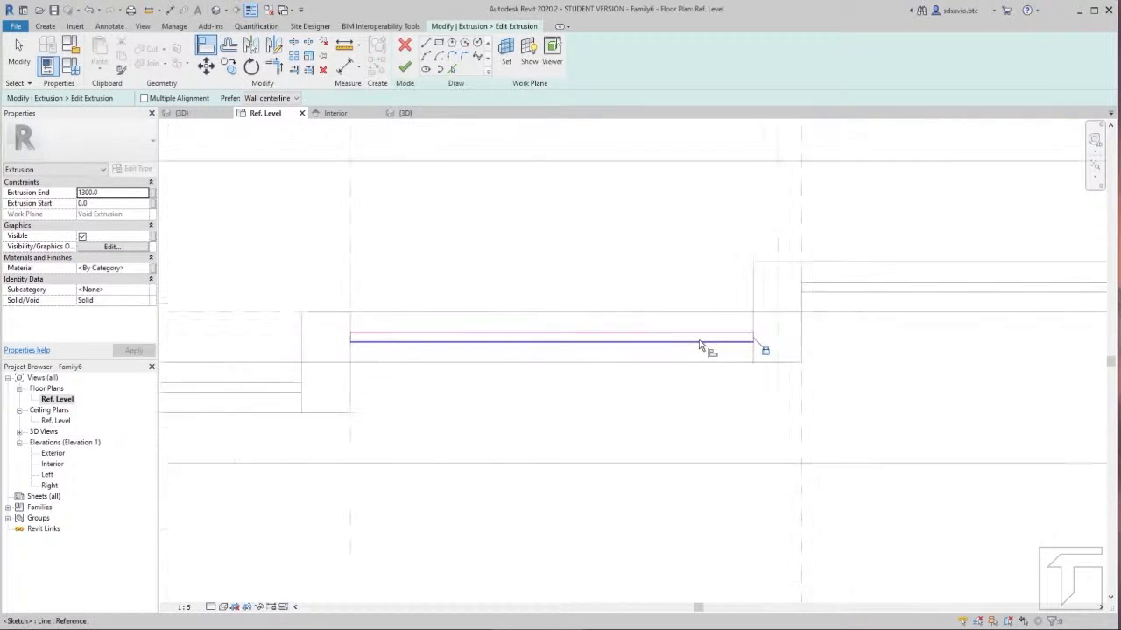
{"action": "left_click", "coordinate": [404, 66]}
Step: In the Interior elevation, lock the second panel infill's upper and lower ends to the 50 mm offset reference planes
{"action": "left_click", "coordinate": [337, 114]}
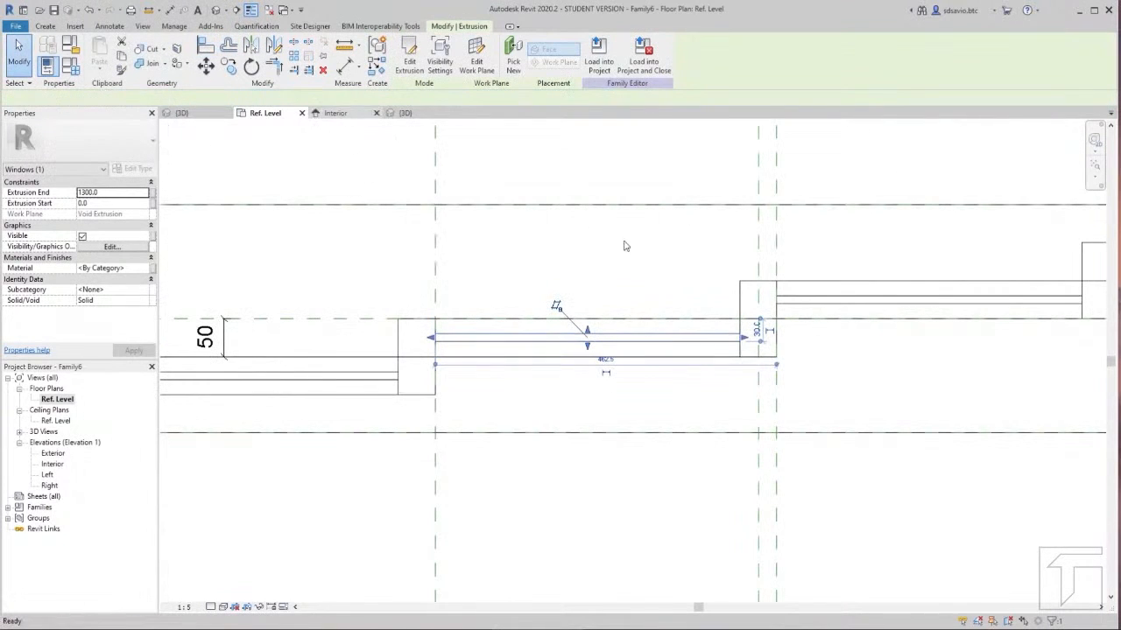
{"action": "mouse_move", "coordinate": [708, 168]}
{"action": "left_mouse_down"}
{"action": "mouse_move", "coordinate": [707, 188]}
{"action": "mouse_move", "coordinate": [707, 168]}
{"action": "left_mouse_up"}
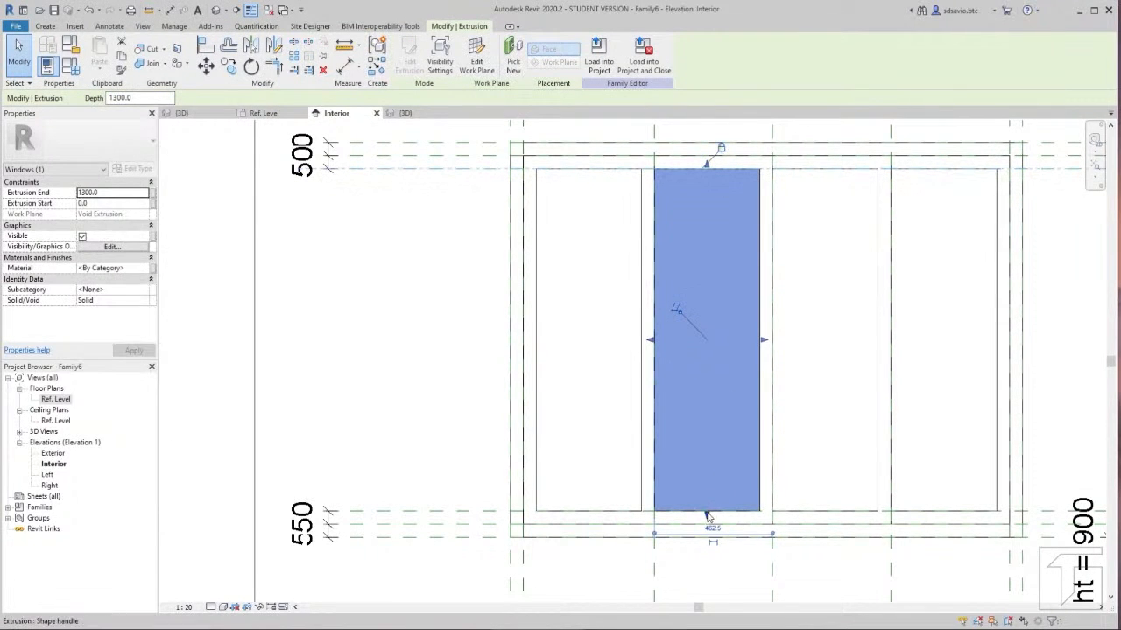
{"action": "left_click_drag", "start_coordinate": [706, 514], "coordinate": [707, 516]}
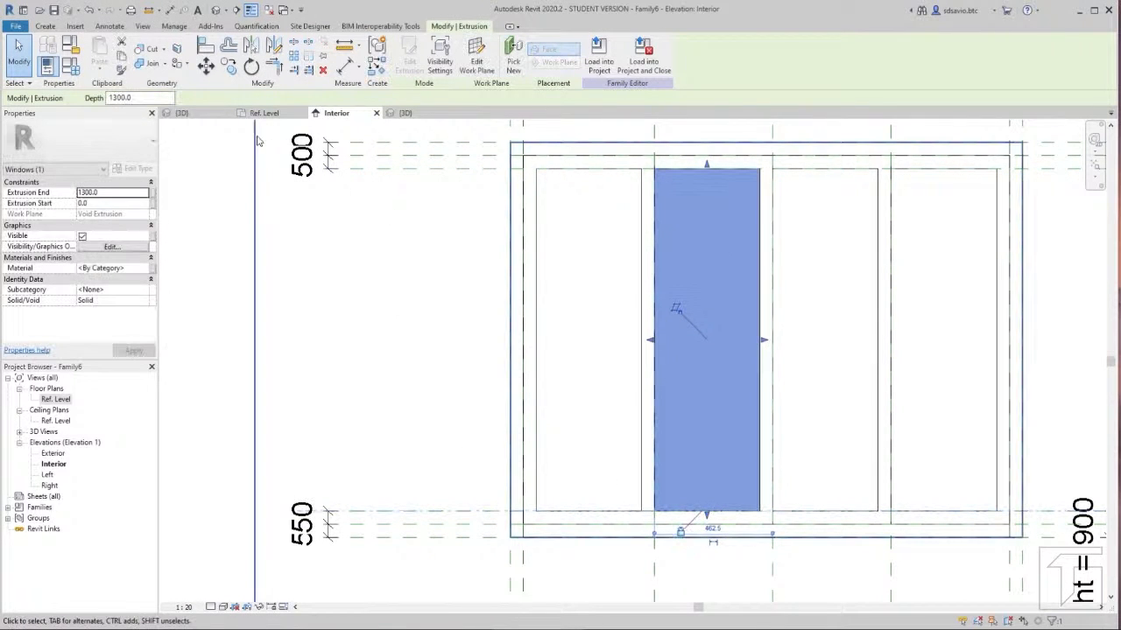
Step: In the Ref. Level plan, edit the third panel's infill sketch, align and lock both short ends to the opening, and finish it
{"action": "left_click", "coordinate": [263, 112]}
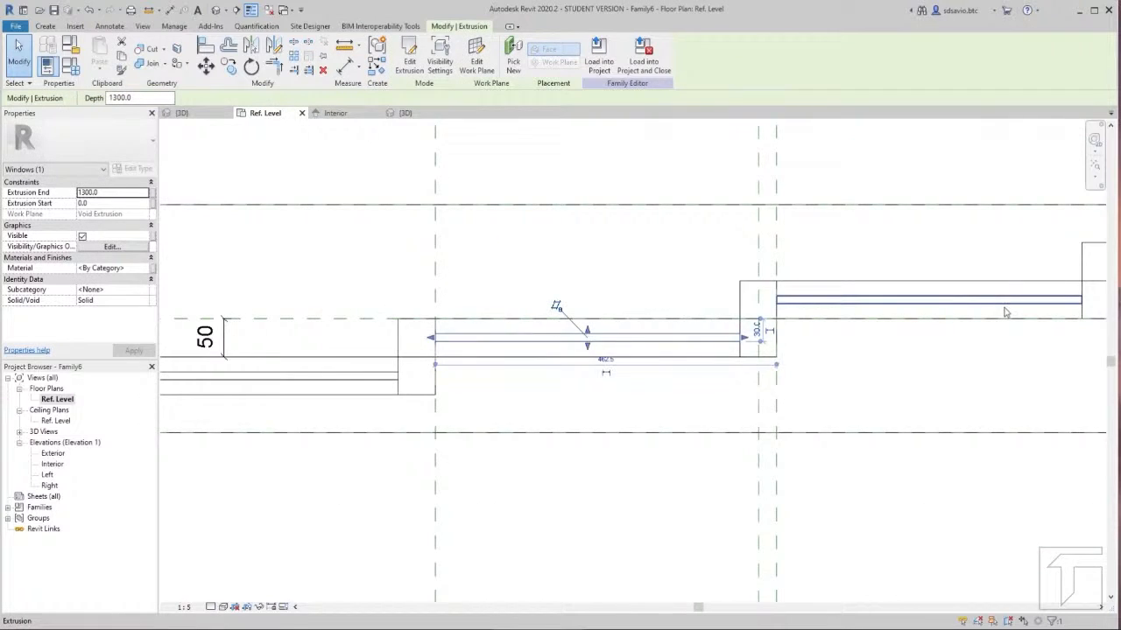
{"action": "middle_click_drag", "start_coordinate": [976, 302], "coordinate": [579, 354]}
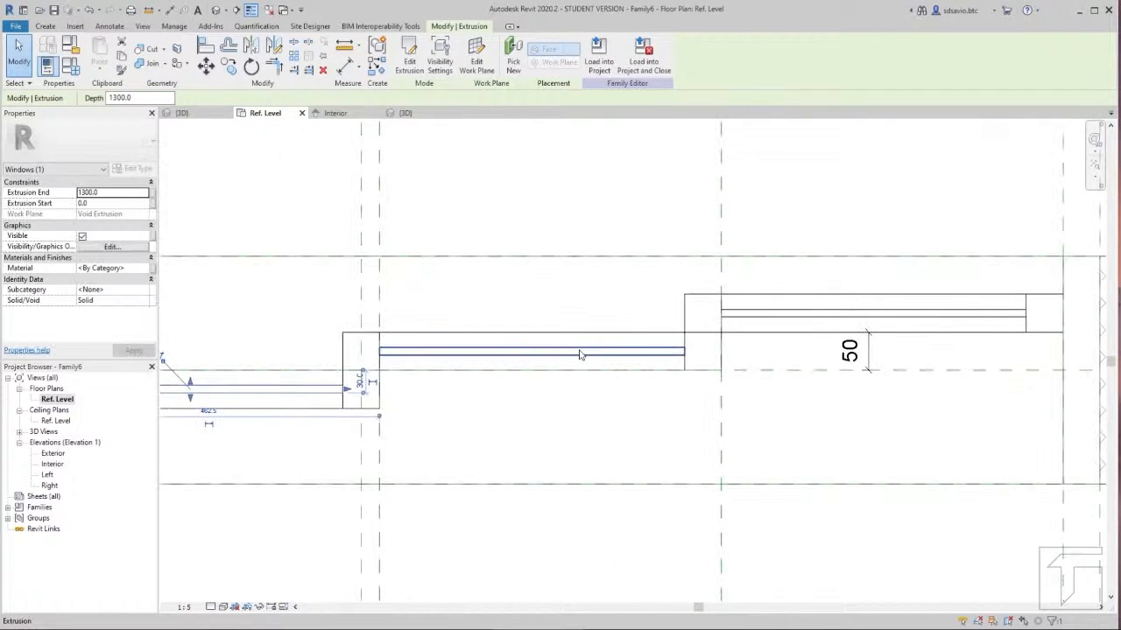
{"action": "left_click", "coordinate": [509, 353]}
{"action": "left_click", "coordinate": [409, 54]}
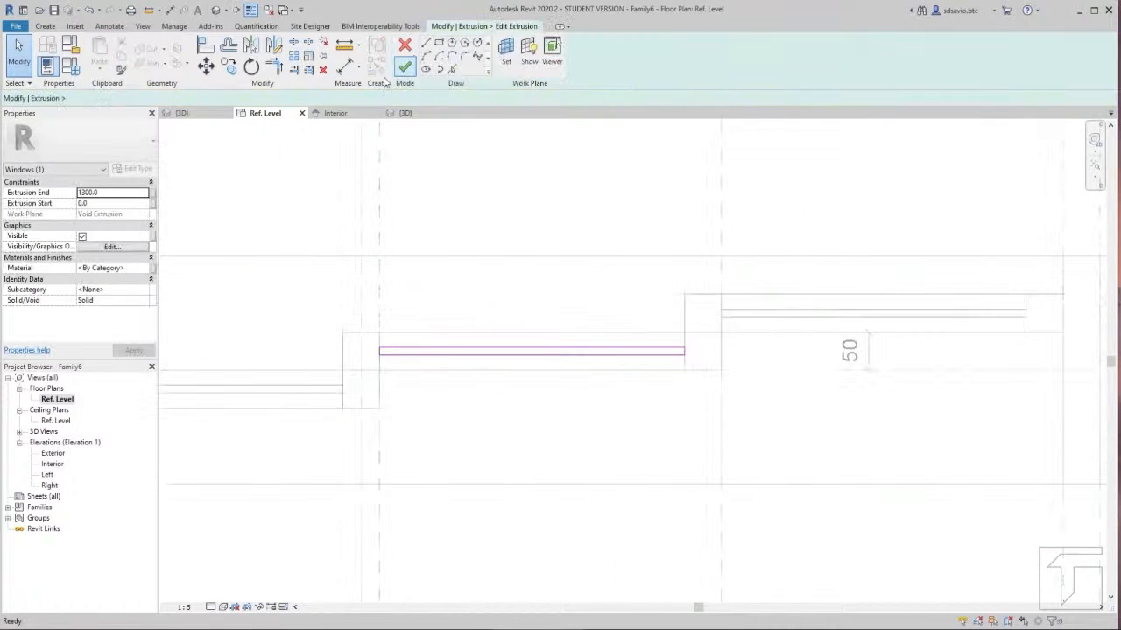
{"action": "left_click", "coordinate": [206, 45]}
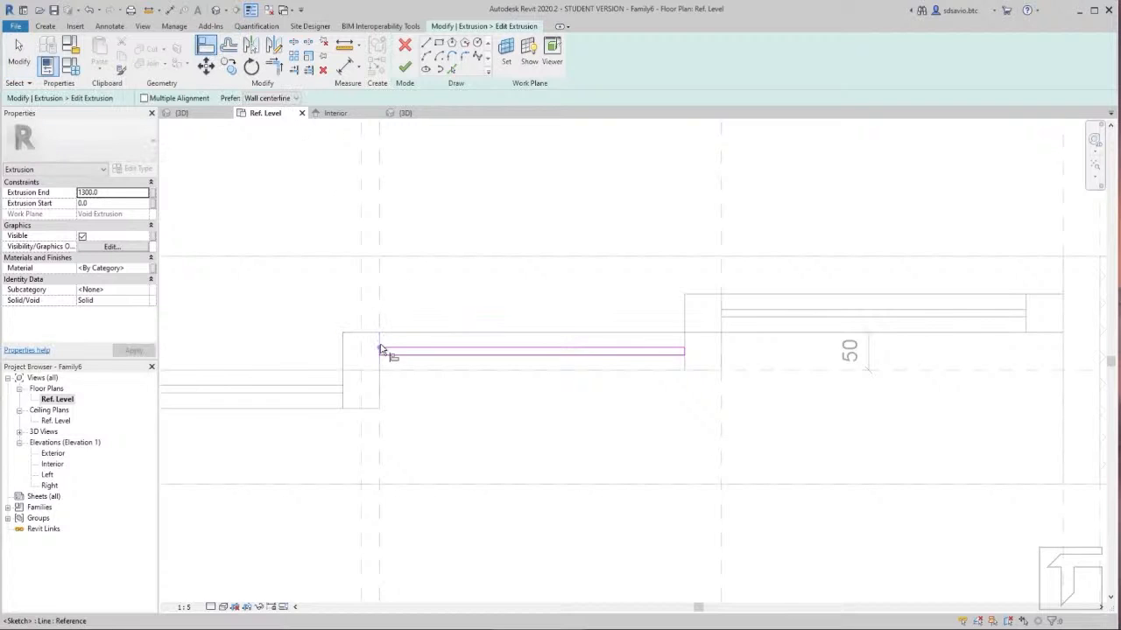
{"action": "scroll", "coordinate": [380, 349], "scroll_direction": "up", "scroll_amount": 2}
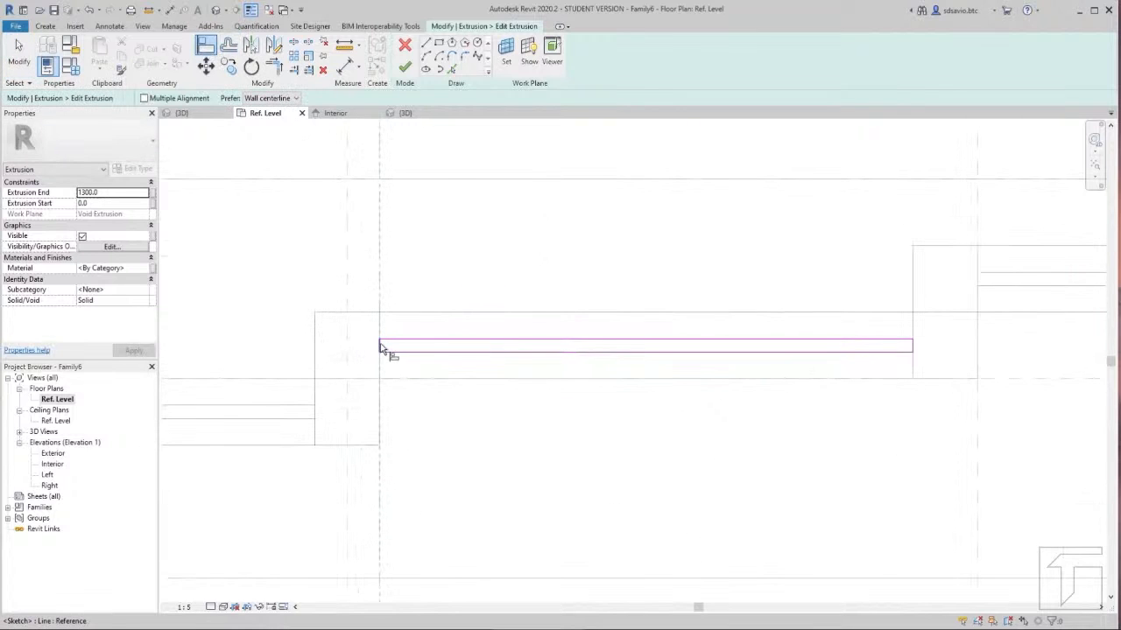
{"action": "left_click", "coordinate": [380, 349]}
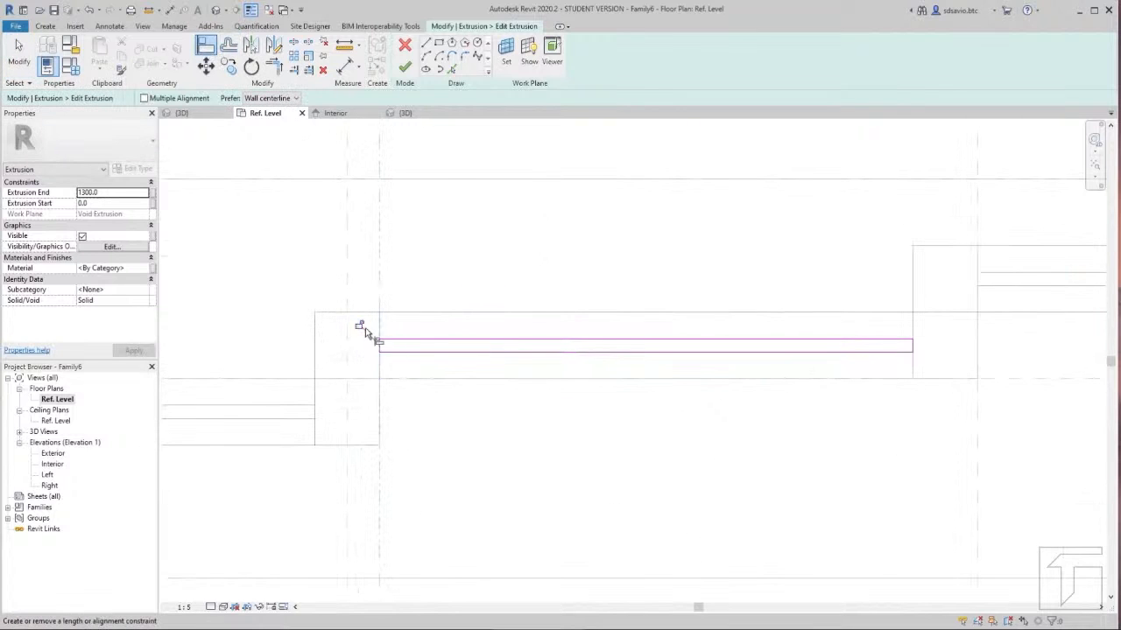
{"action": "left_click", "coordinate": [915, 326]}
{"action": "left_click", "coordinate": [915, 348]}
{"action": "left_click", "coordinate": [405, 67]}
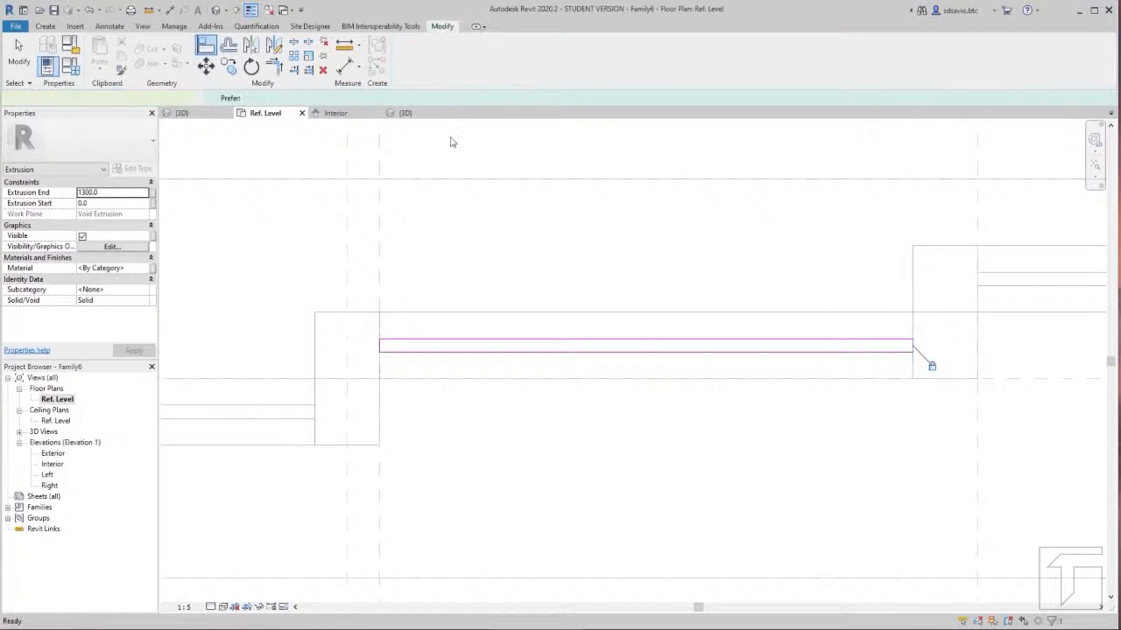
Step: In the Interior elevation, lock the third panel infill's upper and lower ends to the 50 mm offset reference planes
{"action": "left_click", "coordinate": [340, 114]}
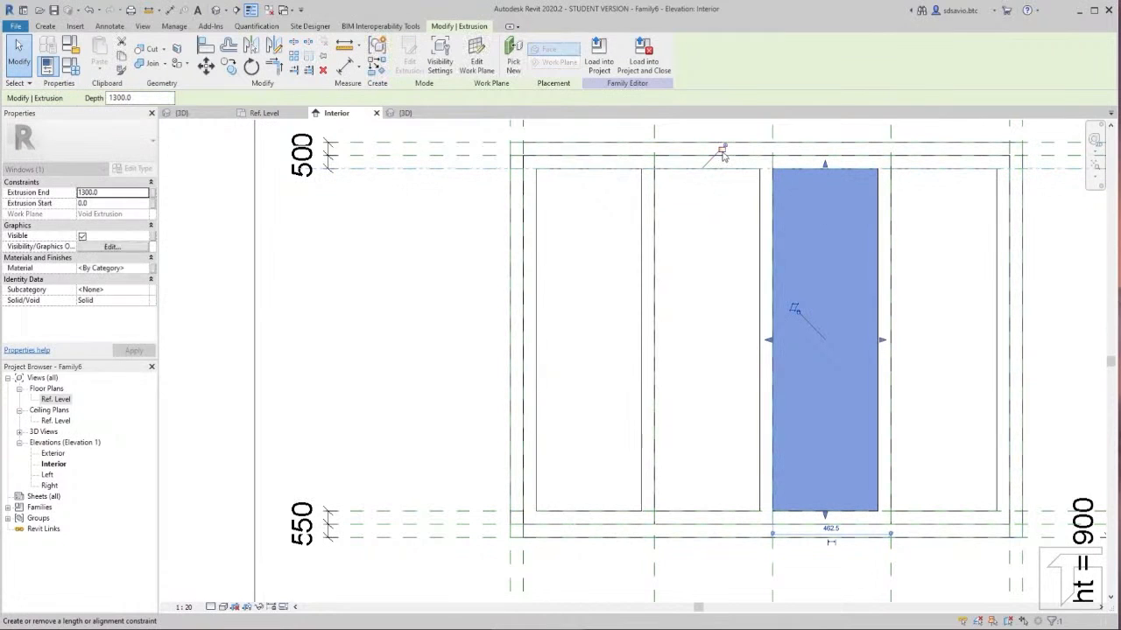
{"action": "mouse_move", "coordinate": [823, 515]}
{"action": "left_mouse_down"}
{"action": "mouse_move", "coordinate": [826, 482]}
{"action": "mouse_move", "coordinate": [824, 514]}
{"action": "left_mouse_up"}
{"action": "left_click", "coordinate": [681, 531]}
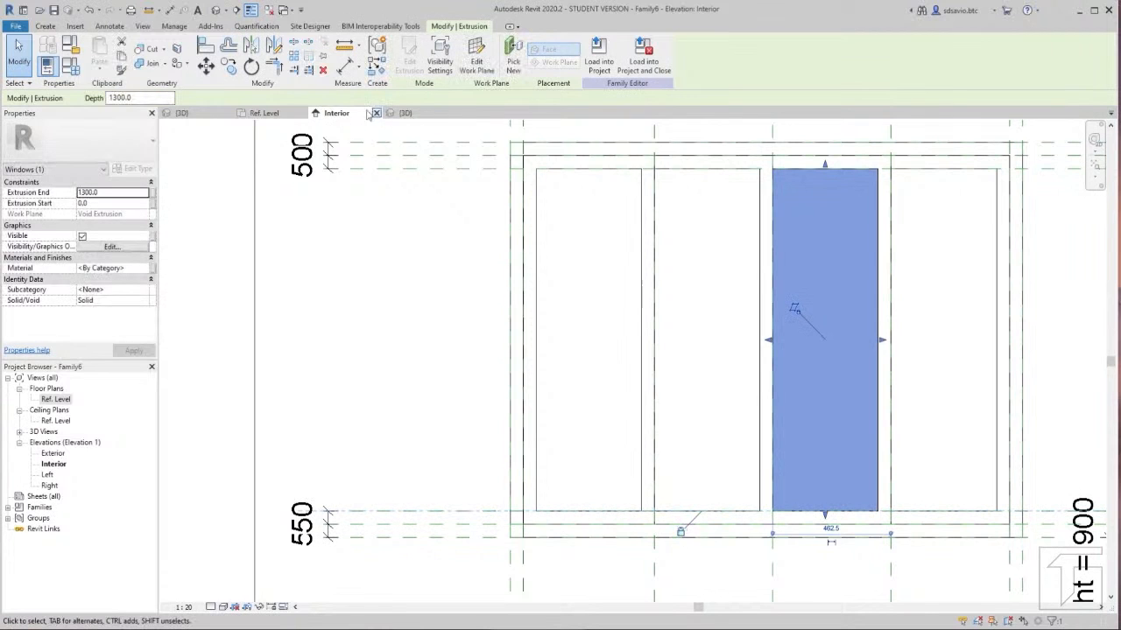
Step: In the Ref. Level plan, edit the fourth panel's infill sketch, align and lock both short ends to the panel opening, and finish it
{"action": "left_click", "coordinate": [265, 113]}
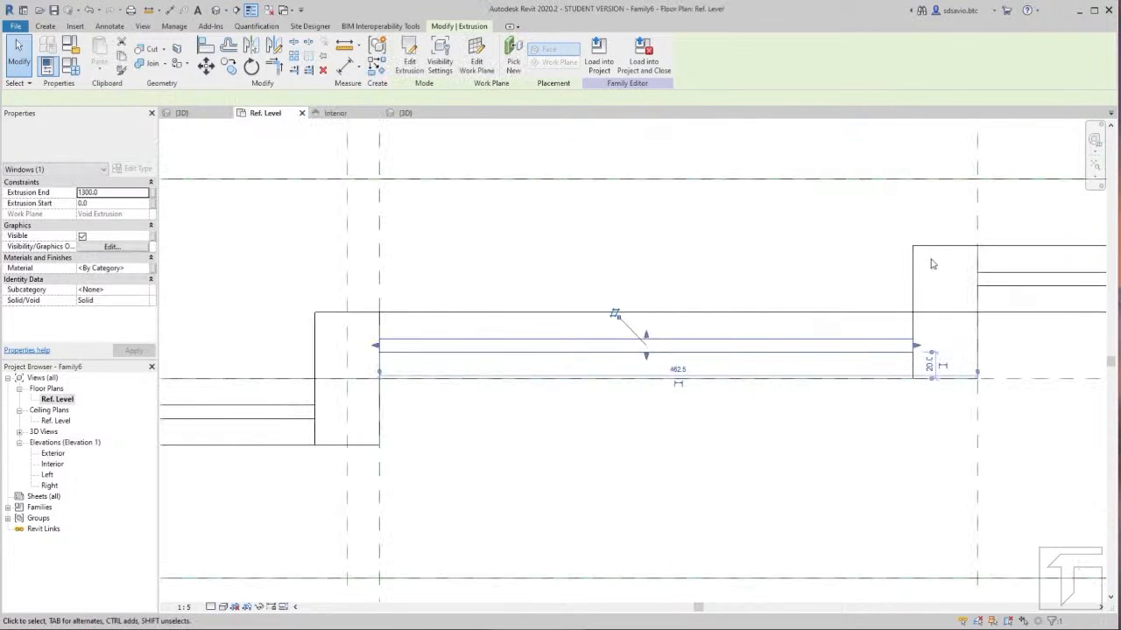
{"action": "middle_click_drag", "start_coordinate": [1023, 267], "coordinate": [471, 313]}
{"action": "left_click", "coordinate": [472, 319]}
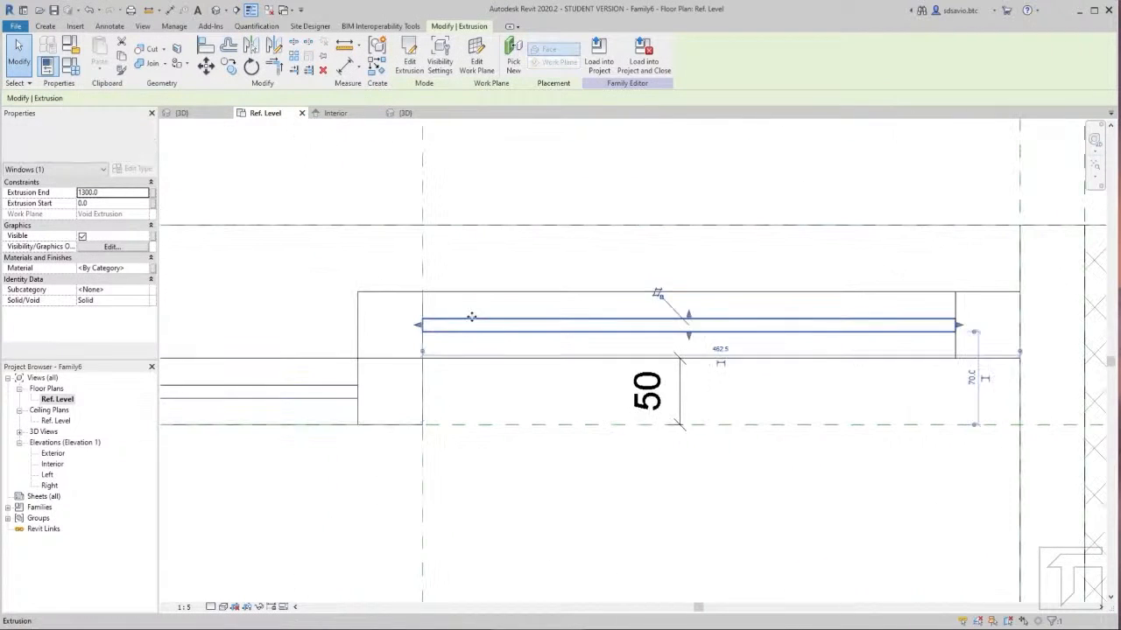
{"action": "left_click", "coordinate": [409, 62]}
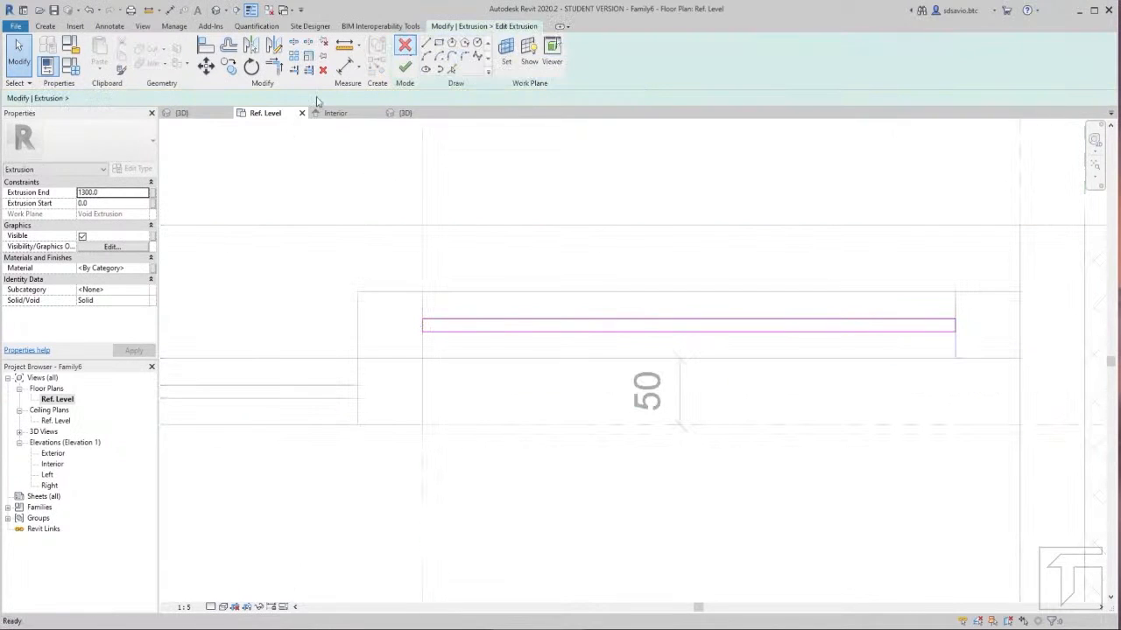
{"action": "key", "text": "a"}
{"action": "key", "text": "l"}
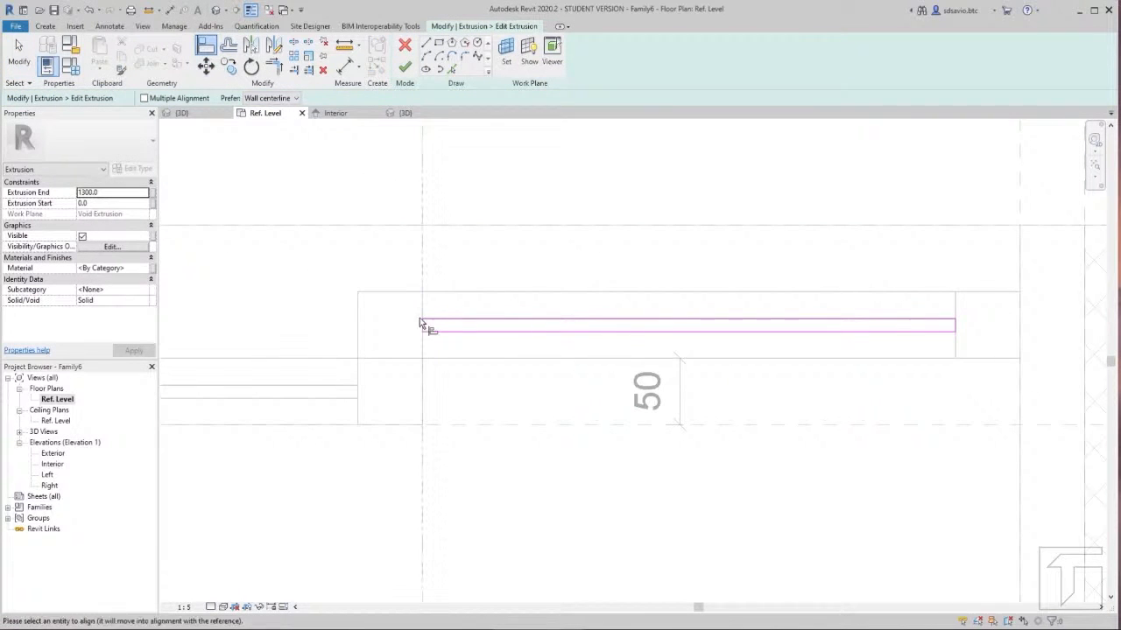
{"action": "left_click", "coordinate": [422, 324]}
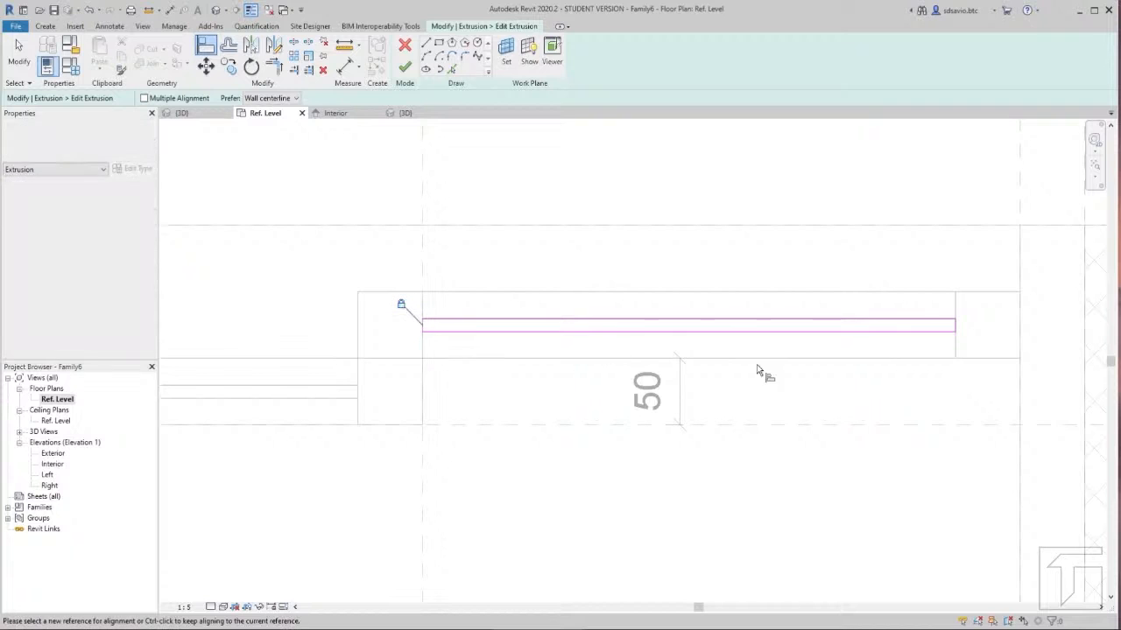
{"action": "left_click", "coordinate": [956, 325]}
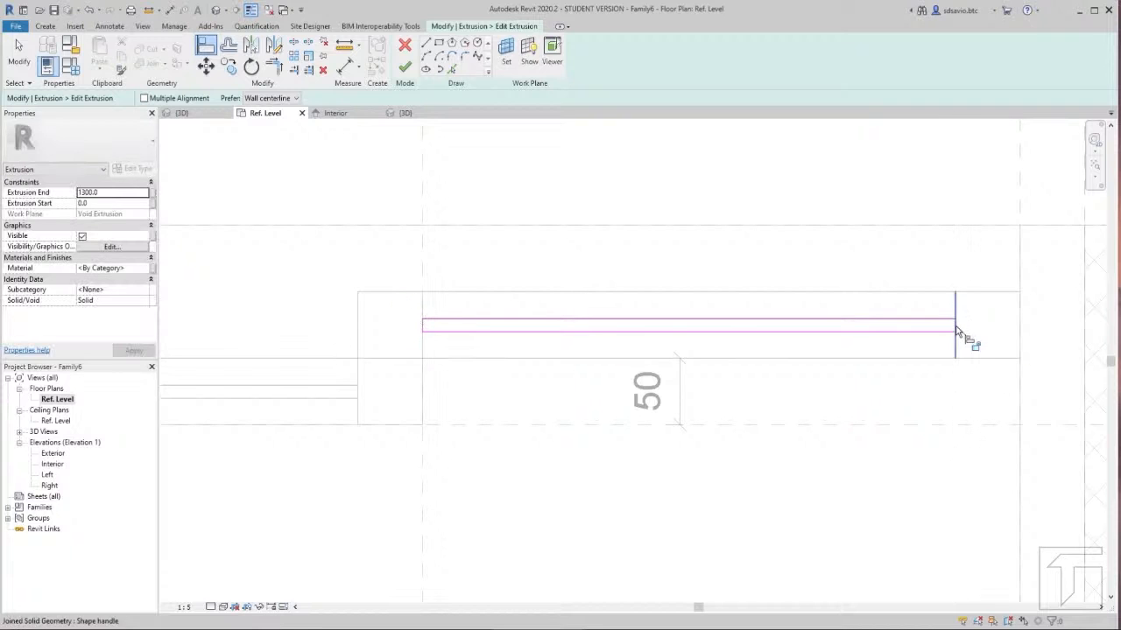
{"action": "left_click", "coordinate": [404, 68]}
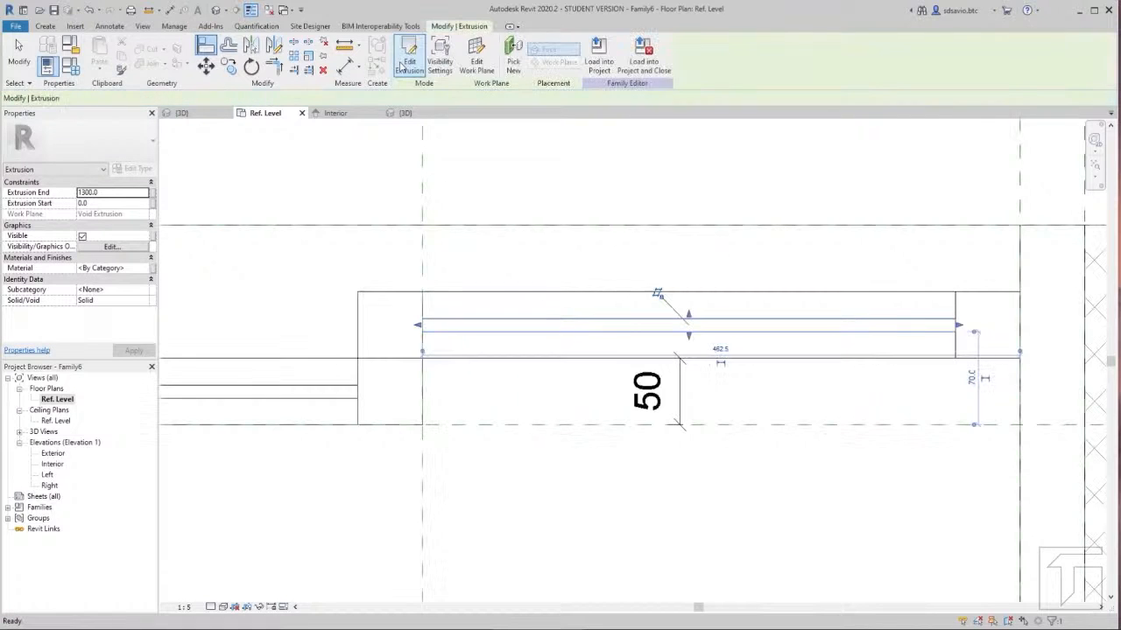
Step: In the Interior elevation, lock the fourth panel infill's upper and lower ends to the 50 mm offset reference planes
{"action": "left_click", "coordinate": [334, 113]}
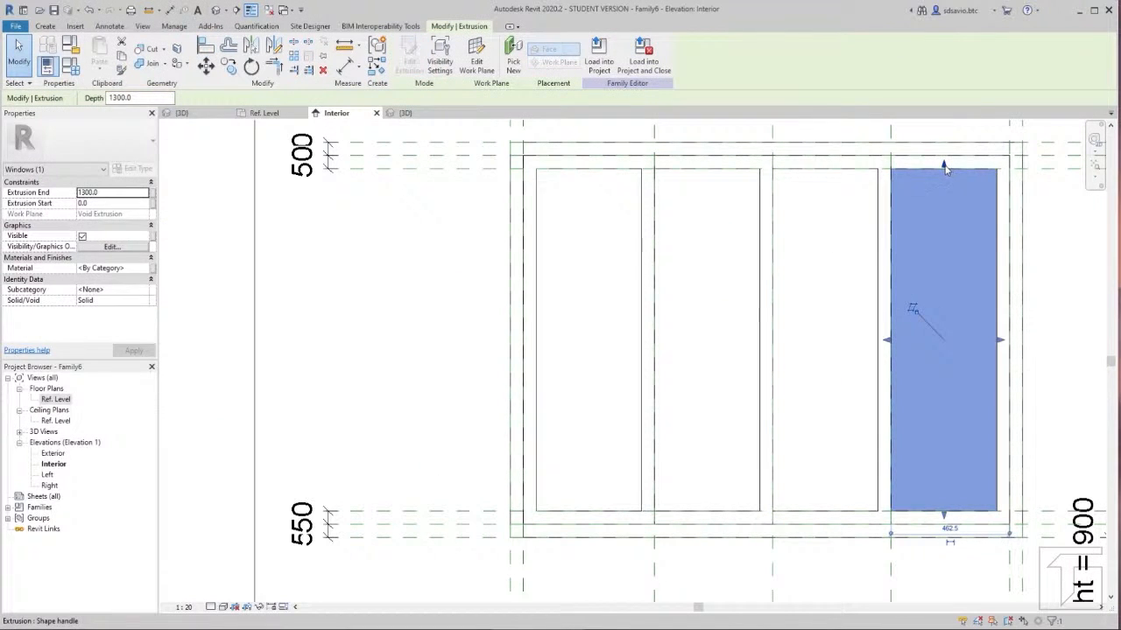
{"action": "key", "text": "a"}
{"action": "key", "text": "l"}
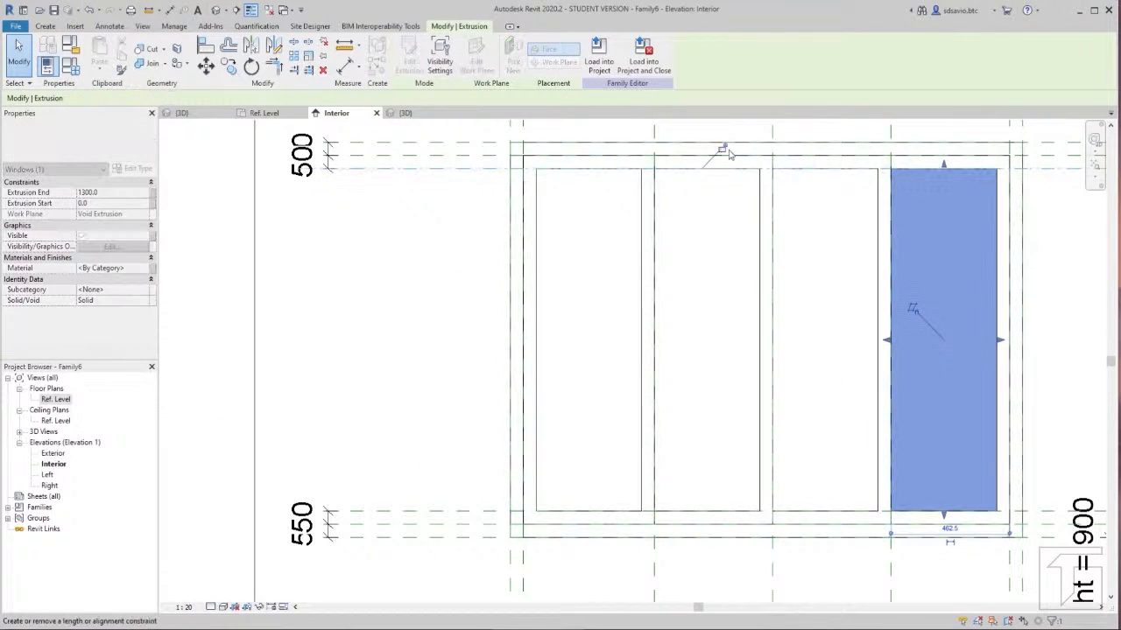
{"action": "key", "text": "Escape"}
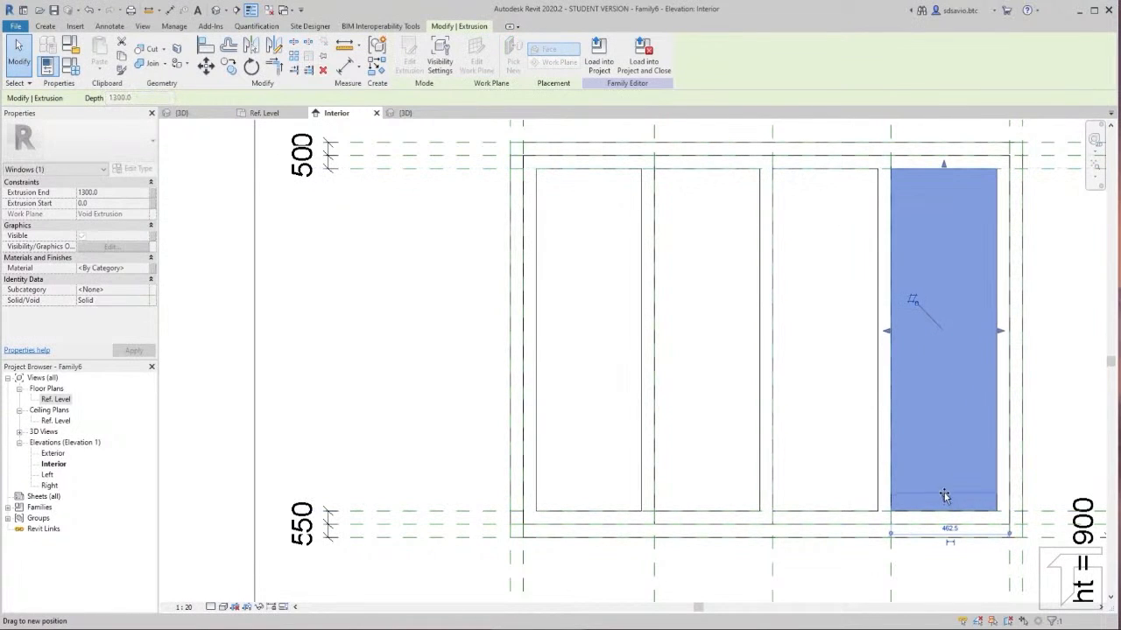
{"action": "left_click_drag", "start_coordinate": [943, 497], "coordinate": [944, 511]}
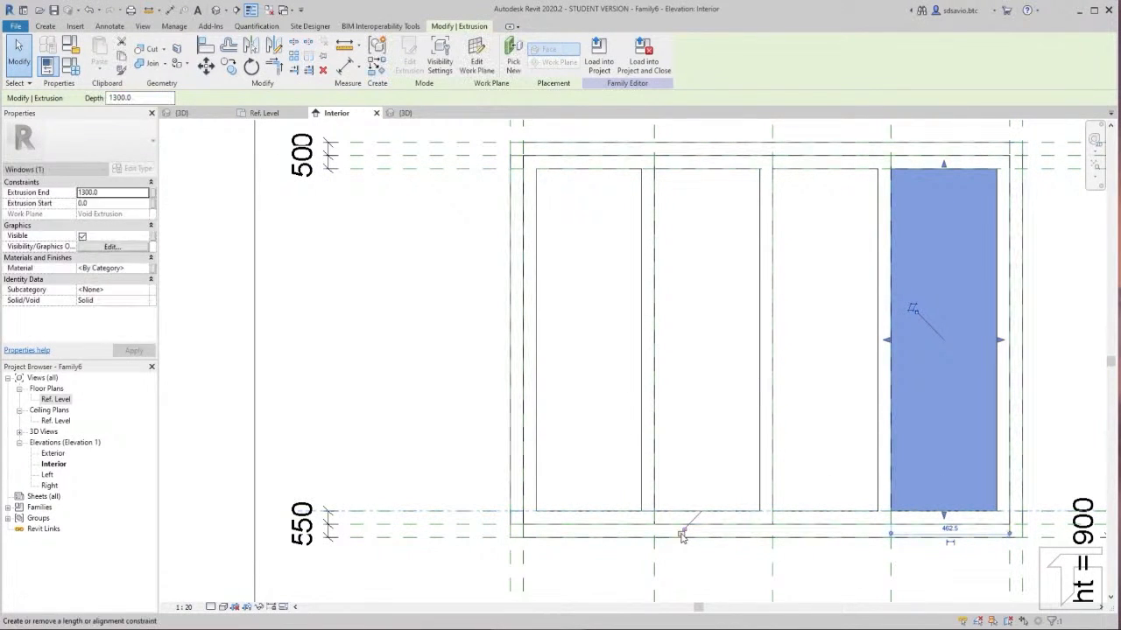
{"action": "left_click", "coordinate": [601, 358]}
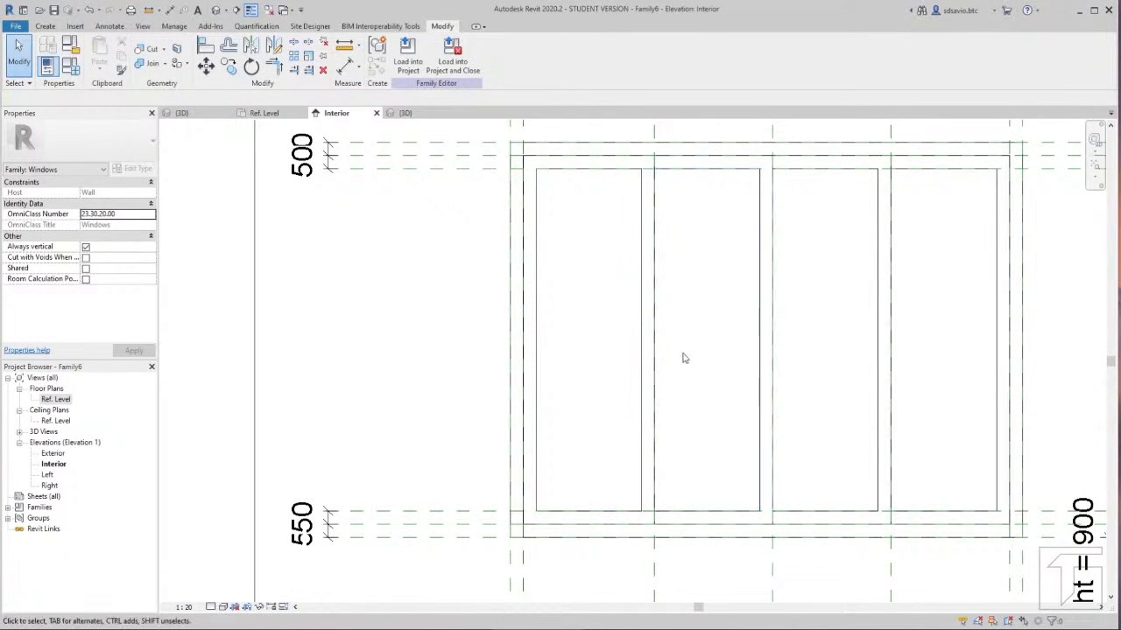
Step: In the 3D view, flex the family types by applying 300 for Distance of Window 2 and 700 for Distance of Window 3
{"action": "left_click", "coordinate": [419, 114]}
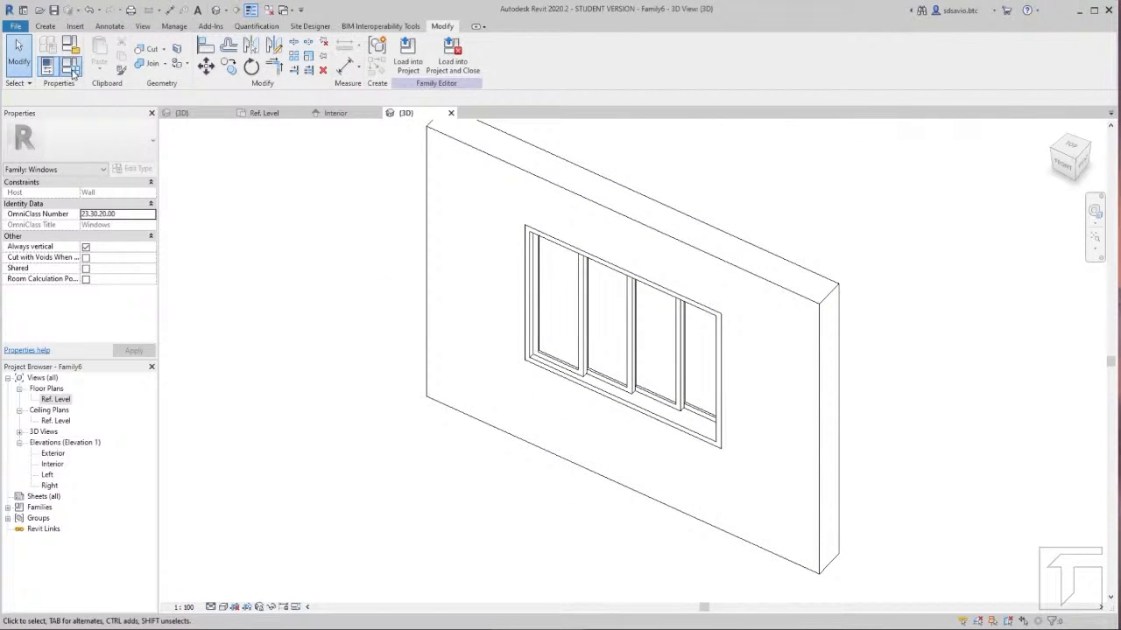
{"action": "left_click", "coordinate": [71, 66]}
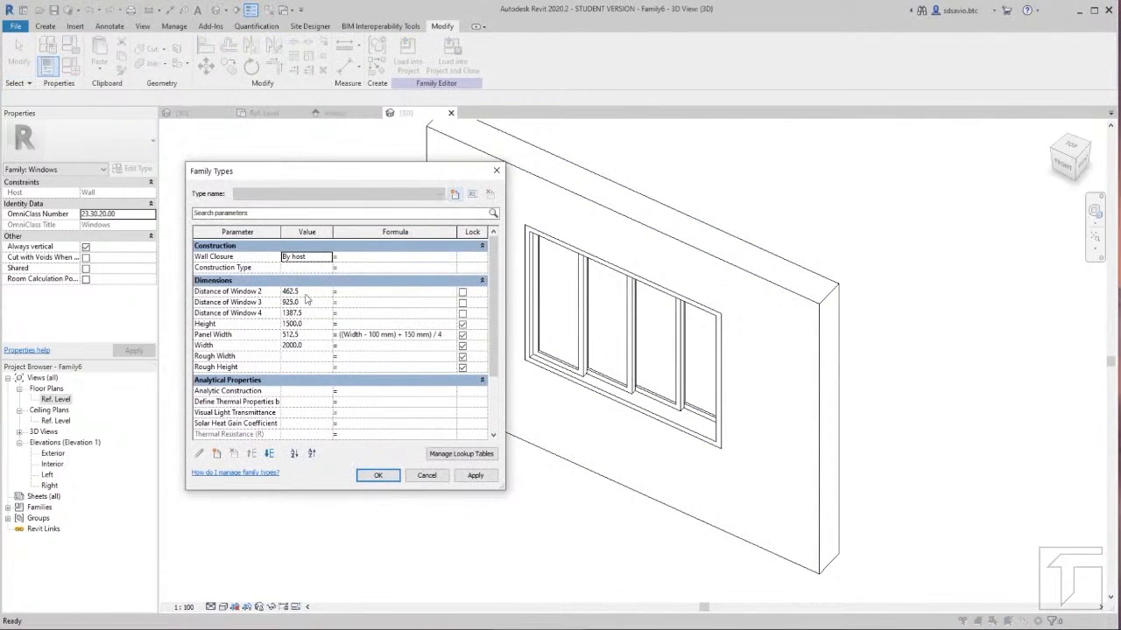
{"action": "left_click", "coordinate": [306, 292]}
{"action": "type", "text": "300"}
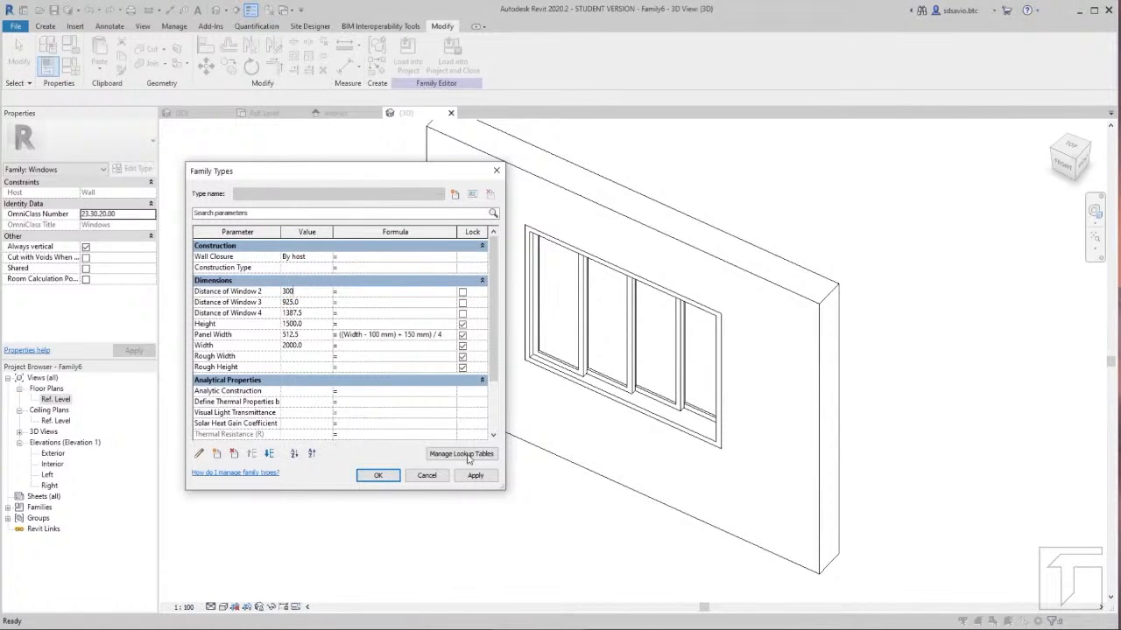
{"action": "left_click", "coordinate": [475, 475]}
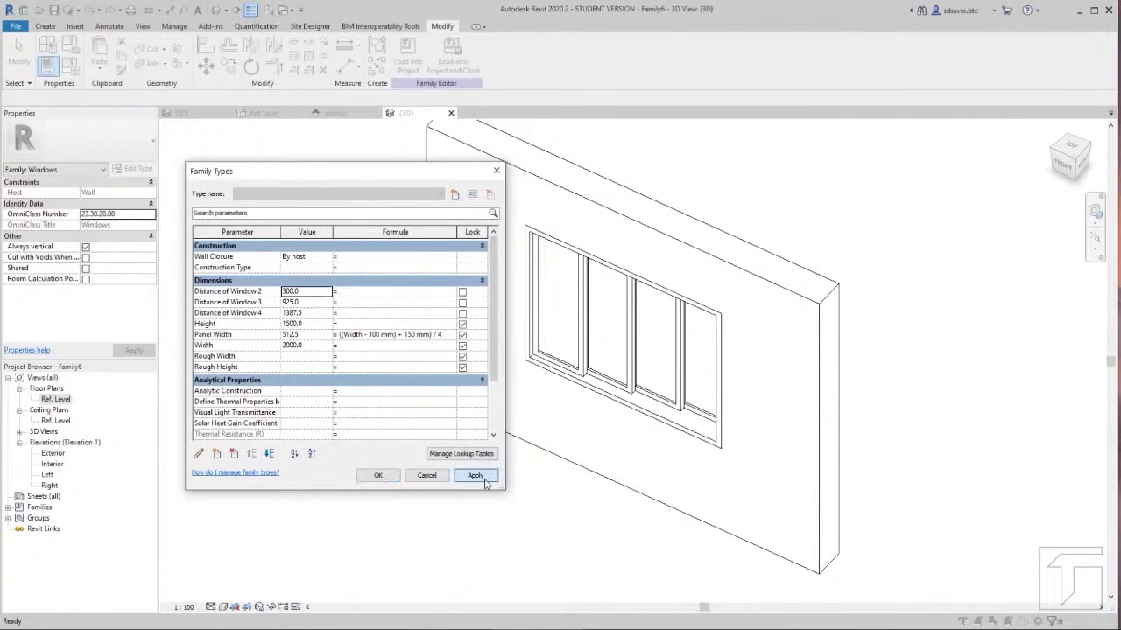
{"action": "left_click", "coordinate": [312, 302]}
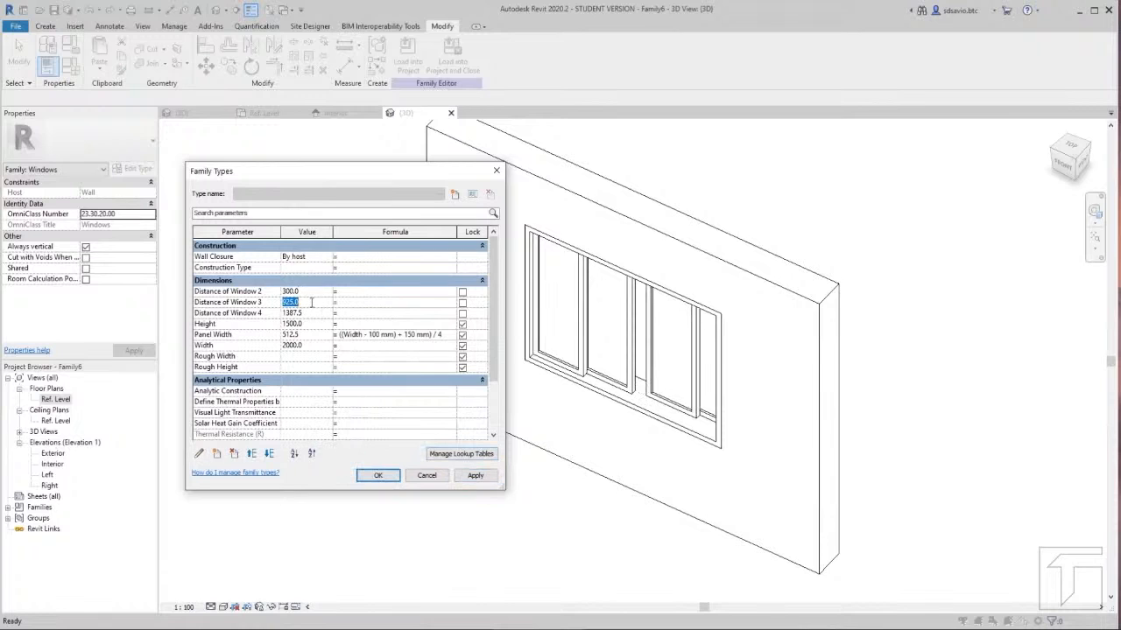
{"action": "type", "text": "700"}
{"action": "left_click", "coordinate": [476, 476]}
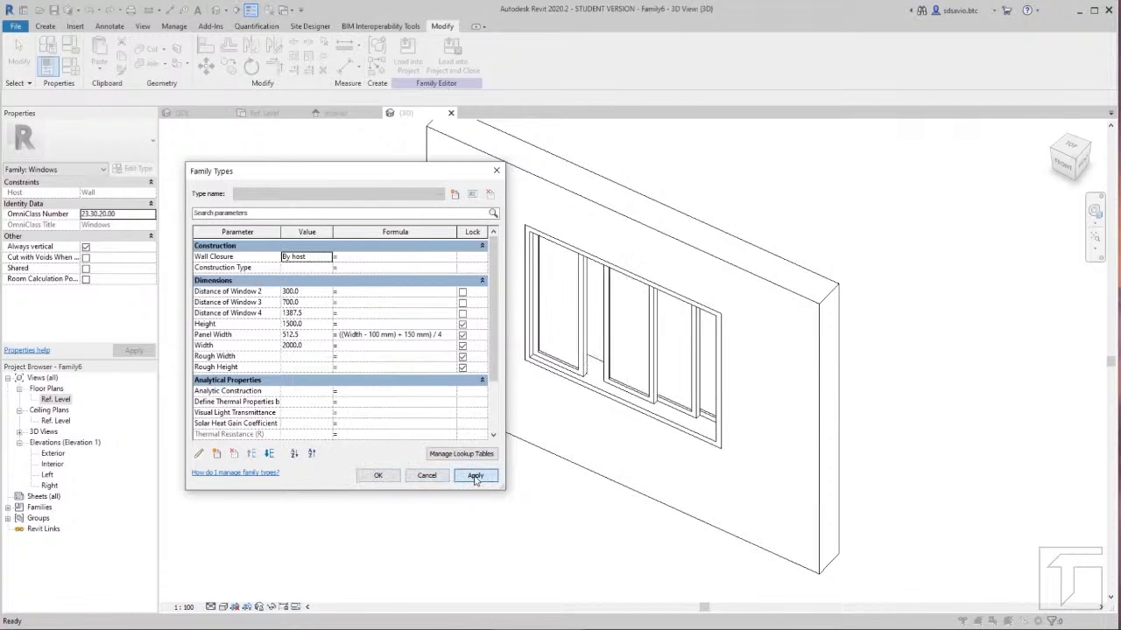
Step: Flex the overall window size by applying a Height of 1800 and a Width of 2500
{"action": "left_click", "coordinate": [309, 325]}
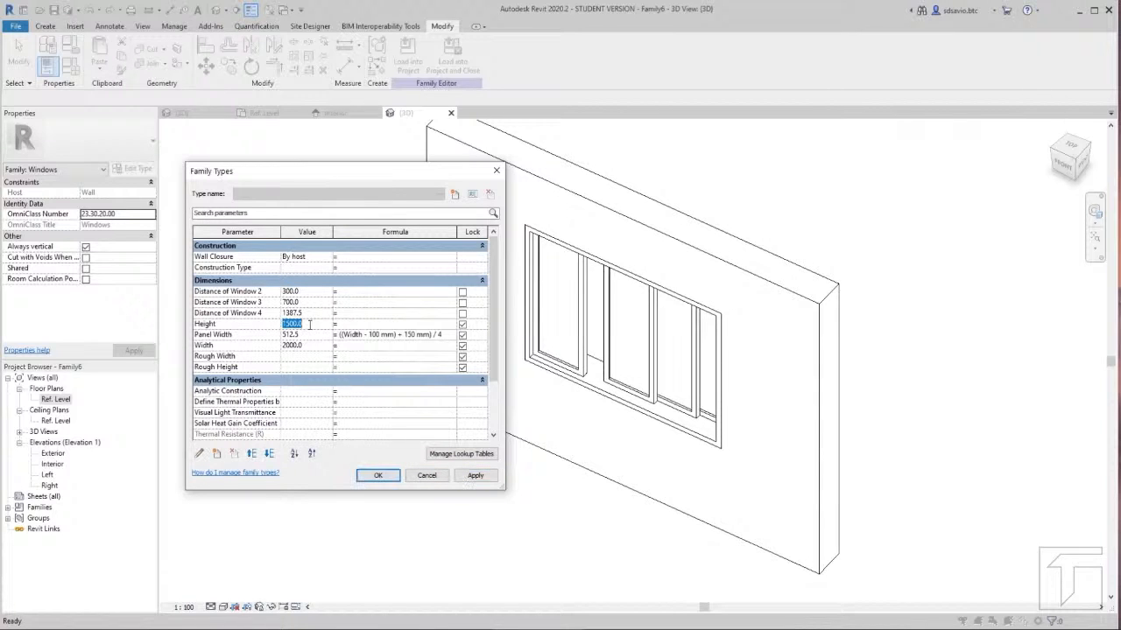
{"action": "type", "text": "18"}
{"action": "left_click", "coordinate": [473, 475]}
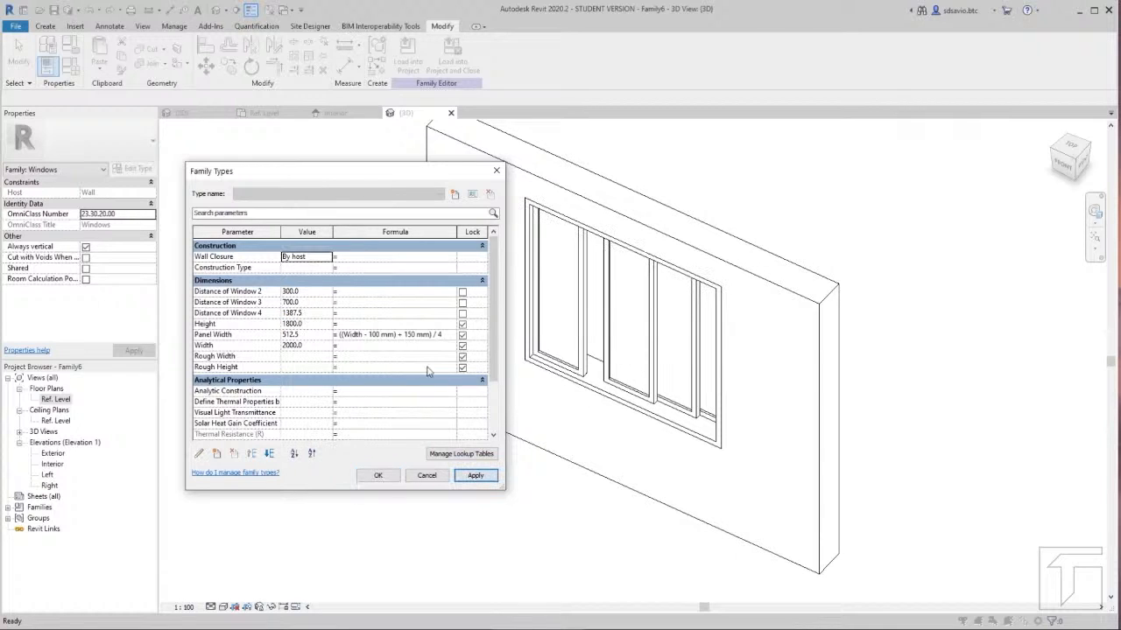
{"action": "left_click", "coordinate": [316, 346]}
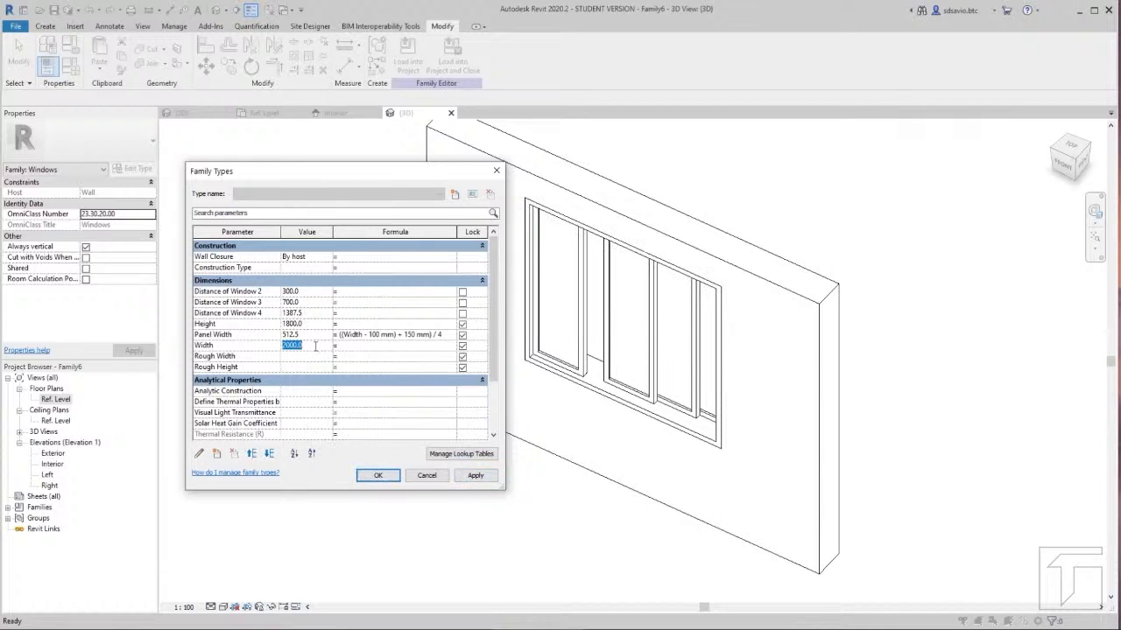
{"action": "type", "text": "2500"}
{"action": "left_click", "coordinate": [475, 481]}
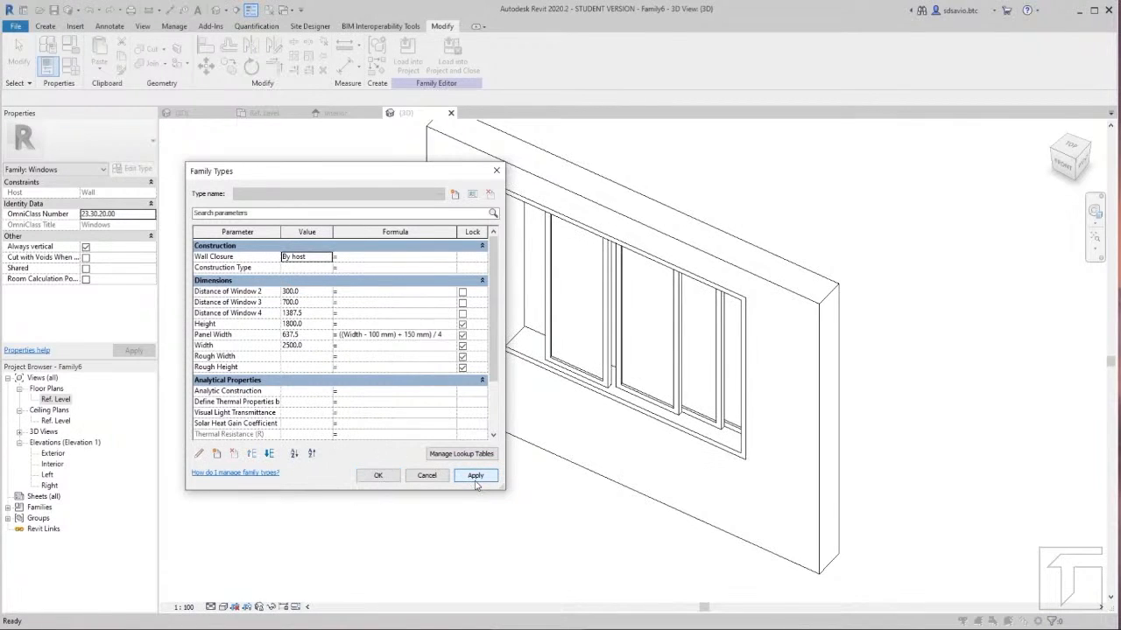
Step: Apply a narrower overall Width of 1800 to test how the panels adapt
{"action": "left_click", "coordinate": [309, 345]}
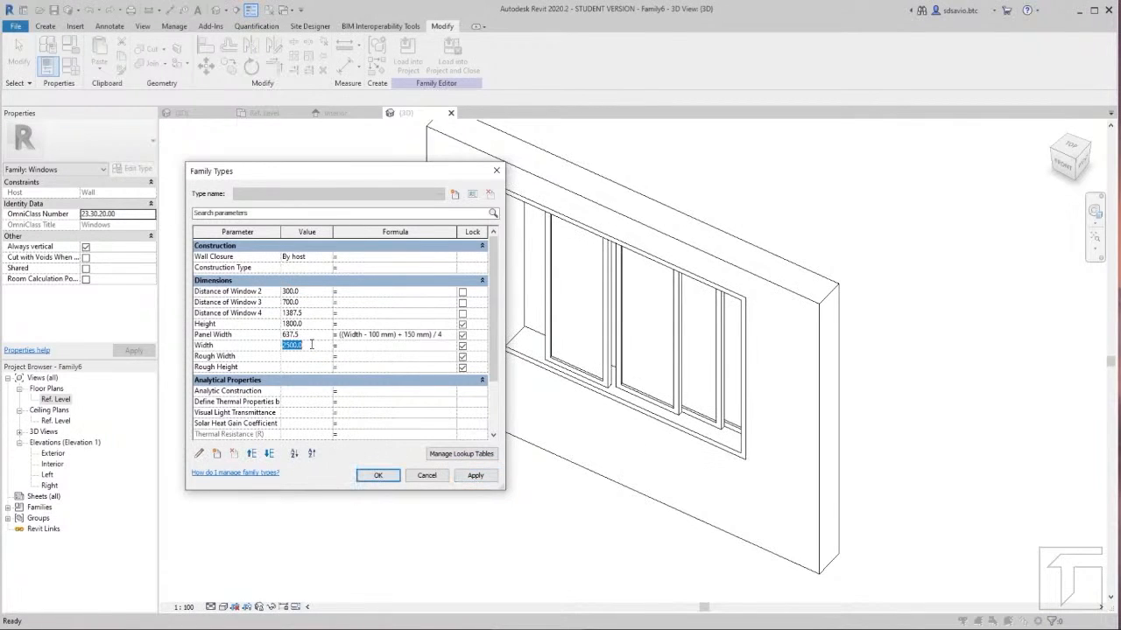
{"action": "type", "text": "1800"}
{"action": "left_click", "coordinate": [475, 476]}
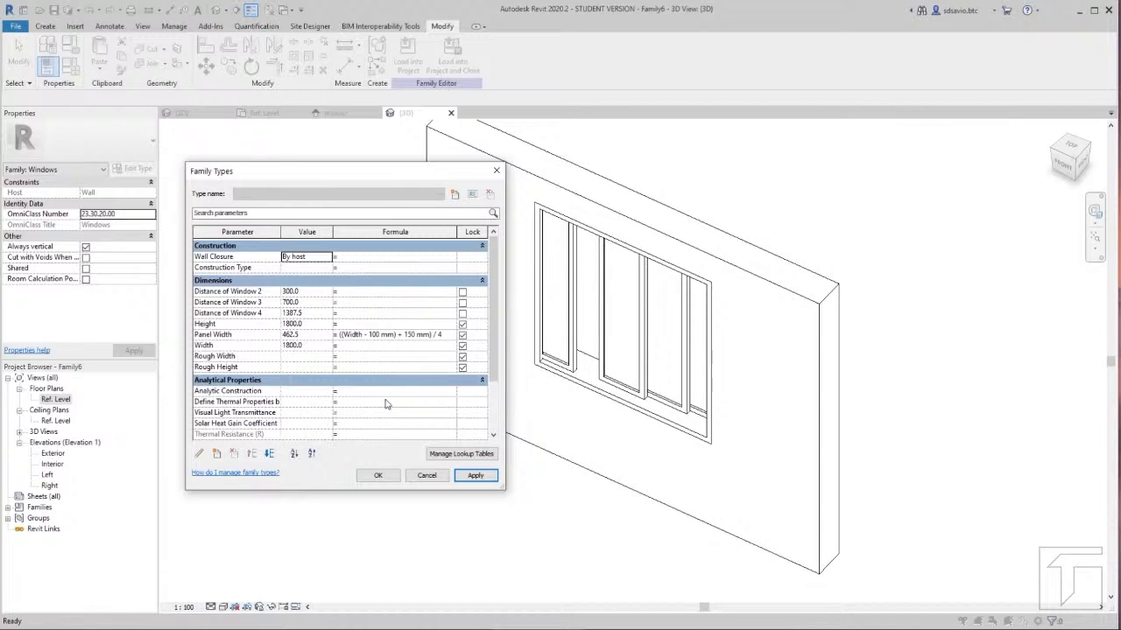
Step: Set Width to 2000, Distance of Window 2 to 462.5, Distance of Window 3 to 925 and Height to 1500, and accept the values
{"action": "left_click", "coordinate": [311, 345]}
{"action": "type", "text": "20"}
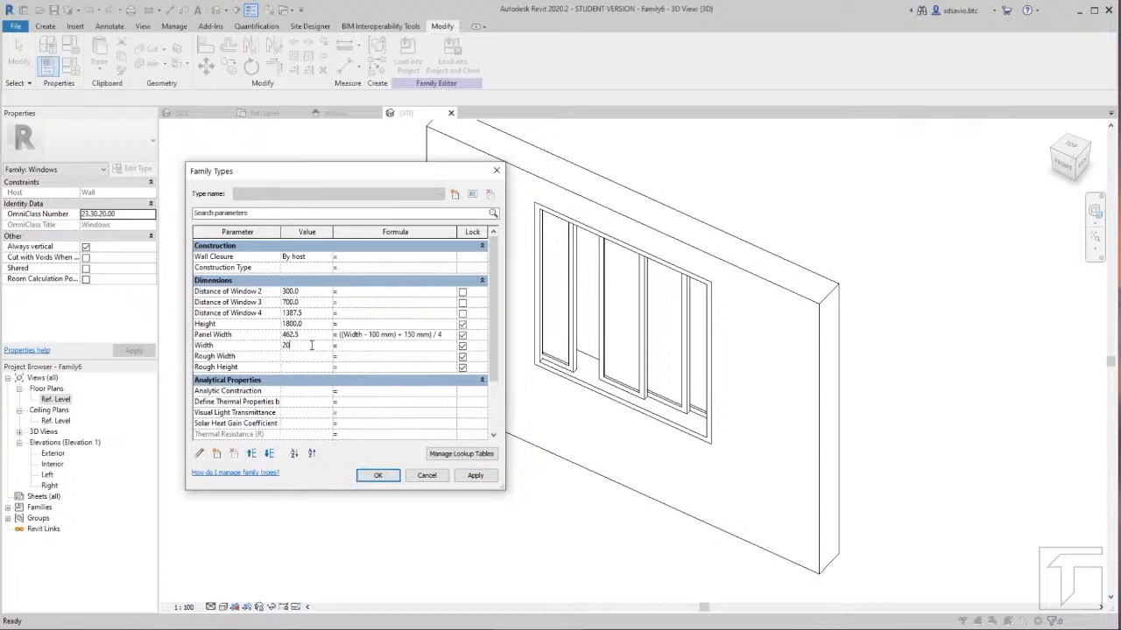
{"action": "left_click", "coordinate": [305, 291]}
{"action": "type", "text": "462.5"}
{"action": "left_click", "coordinate": [316, 304]}
{"action": "type", "text": "925"}
{"action": "left_click", "coordinate": [317, 324]}
{"action": "type", "text": "1500"}
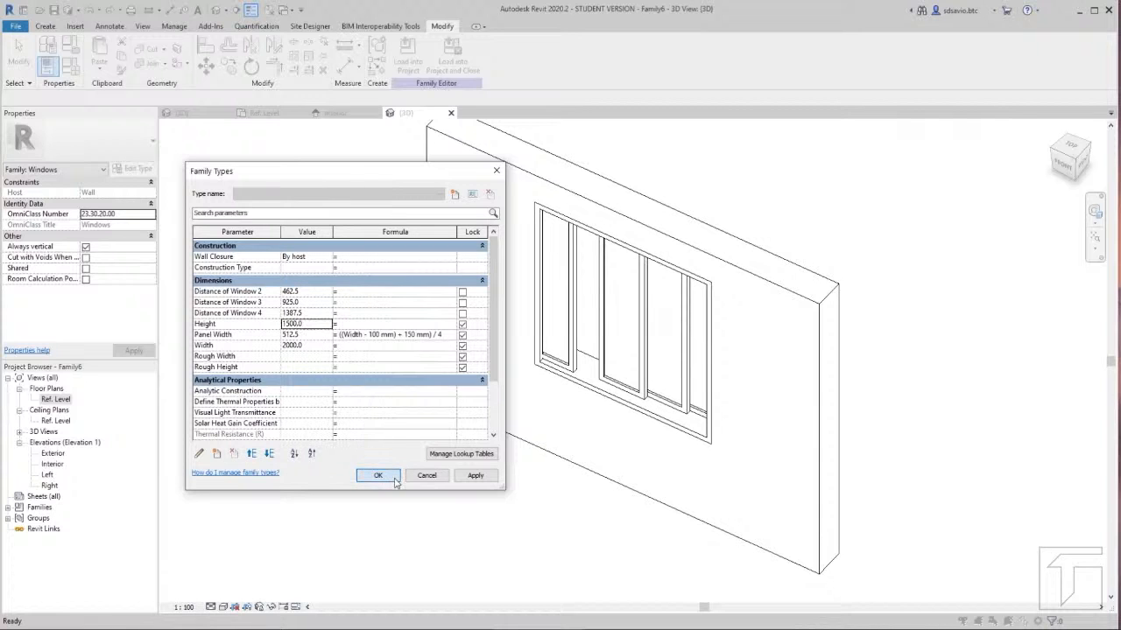
{"action": "left_click", "coordinate": [395, 477]}
Step: Select the outer window frame and all four panel frames, and associate their Material with a new type parameter named Frame
{"action": "scroll", "coordinate": [511, 462], "scroll_direction": "down", "scroll_amount": 1}
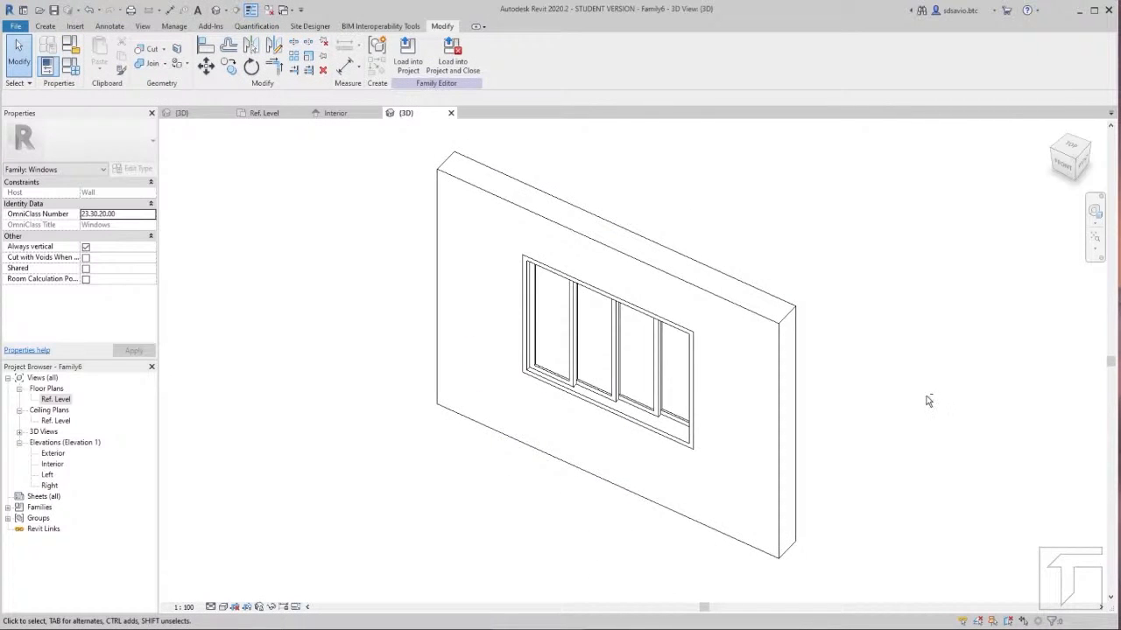
{"action": "middle_click_drag", "start_coordinate": [931, 398], "coordinate": [855, 317], "text": "shift"}
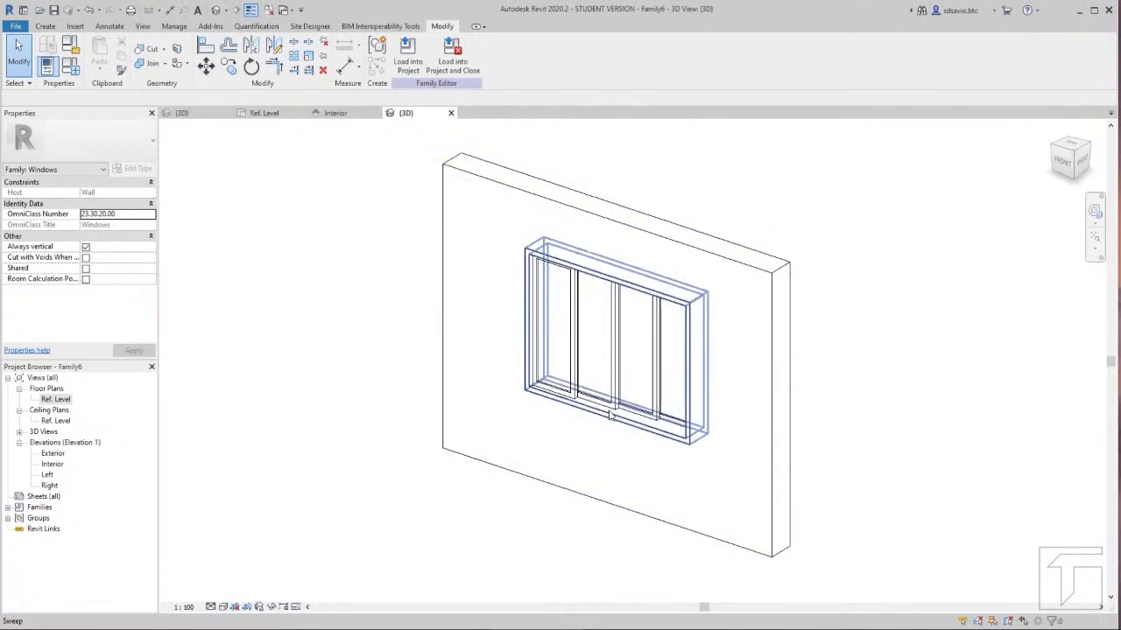
{"action": "middle_click_drag", "start_coordinate": [514, 395], "coordinate": [540, 419]}
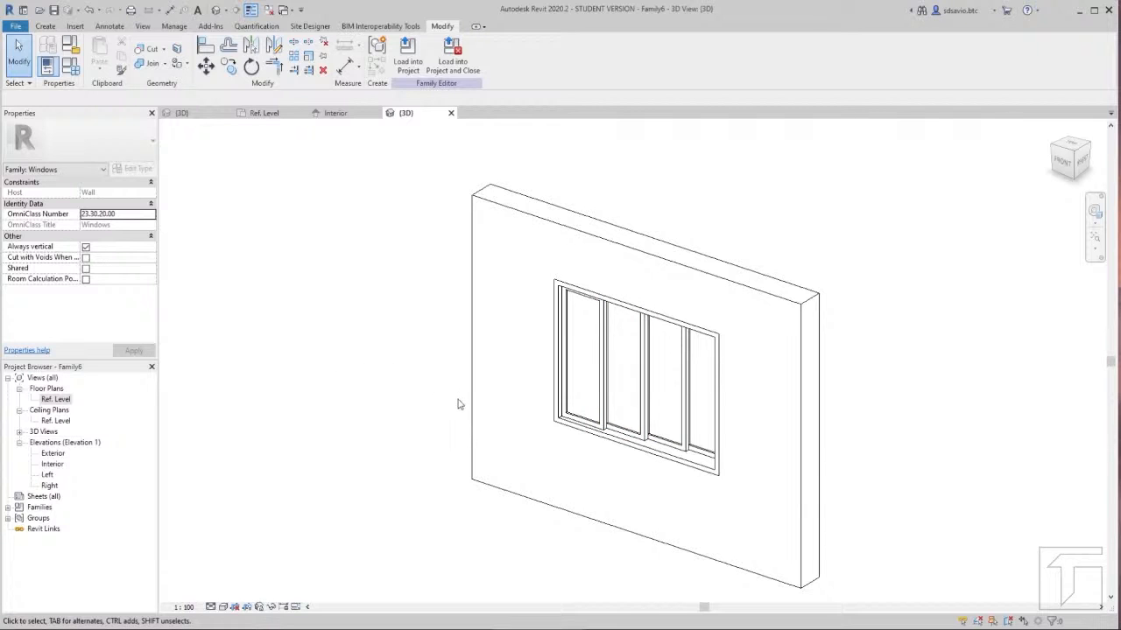
{"action": "scroll", "coordinate": [668, 274], "scroll_direction": "up", "scroll_amount": 3}
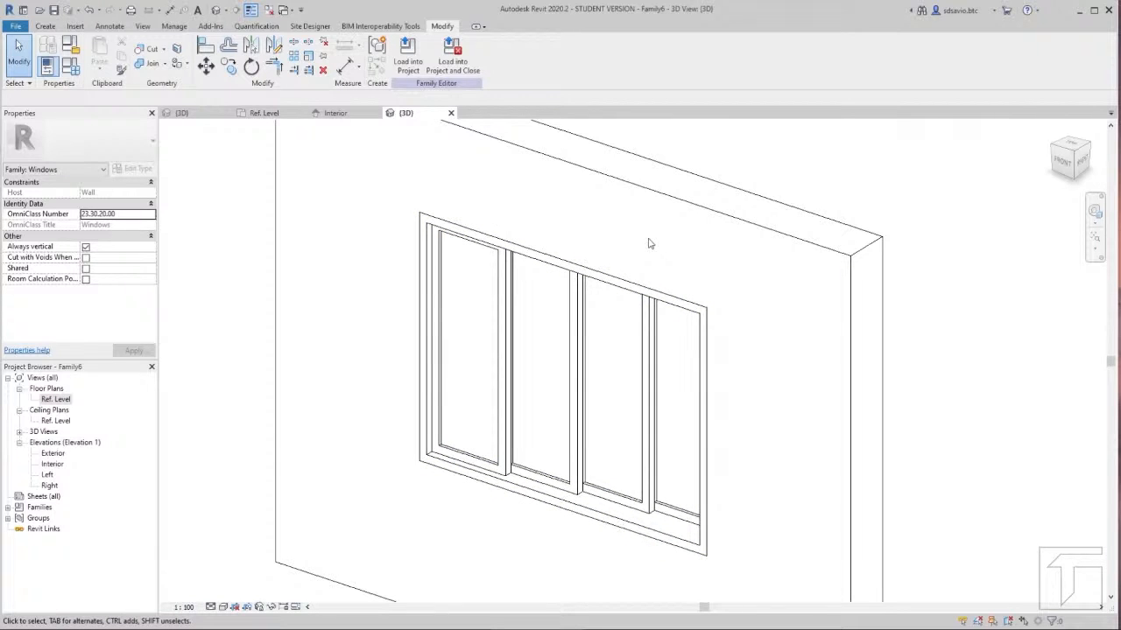
{"action": "left_click", "coordinate": [489, 244]}
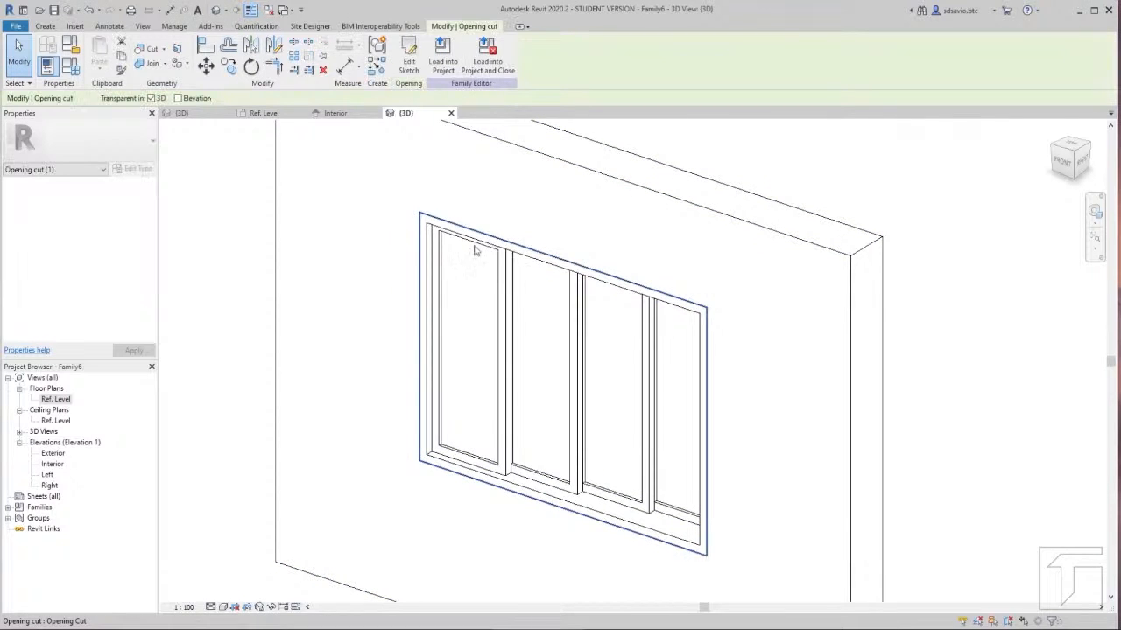
{"action": "left_click", "coordinate": [426, 244]}
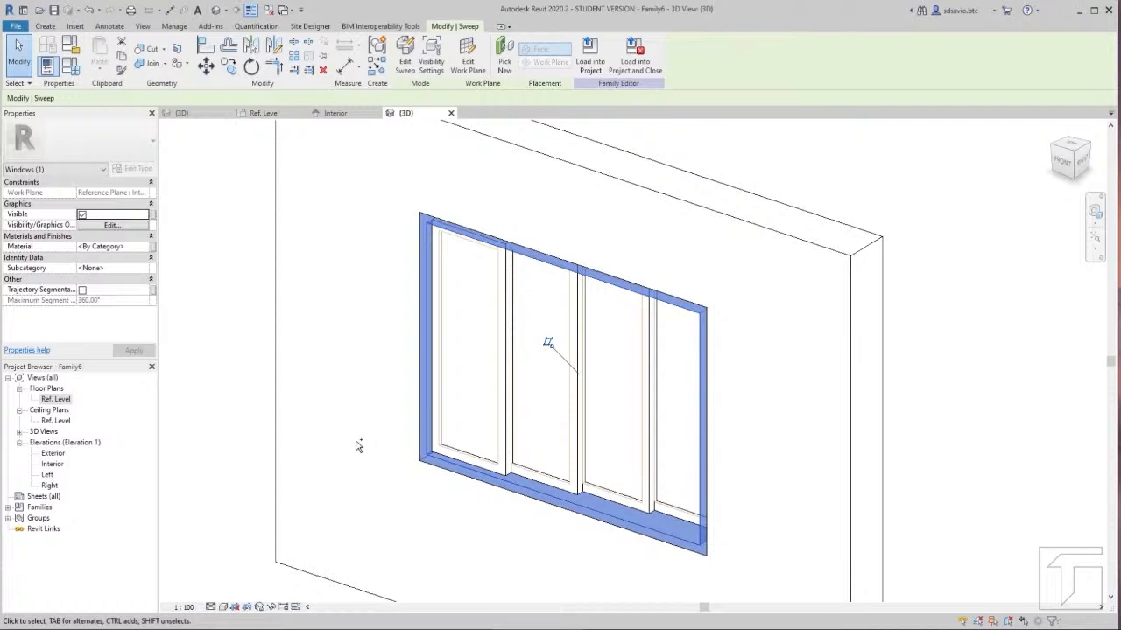
{"action": "left_click", "coordinate": [464, 464], "text": "ctrl"}
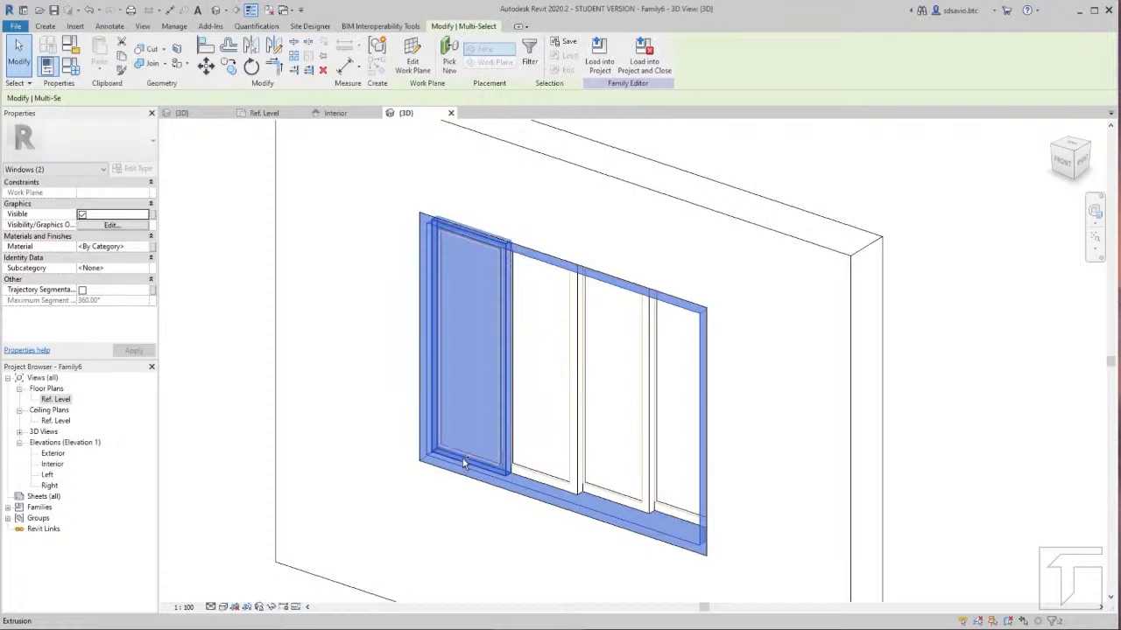
{"action": "left_click", "coordinate": [524, 478], "text": "ctrl"}
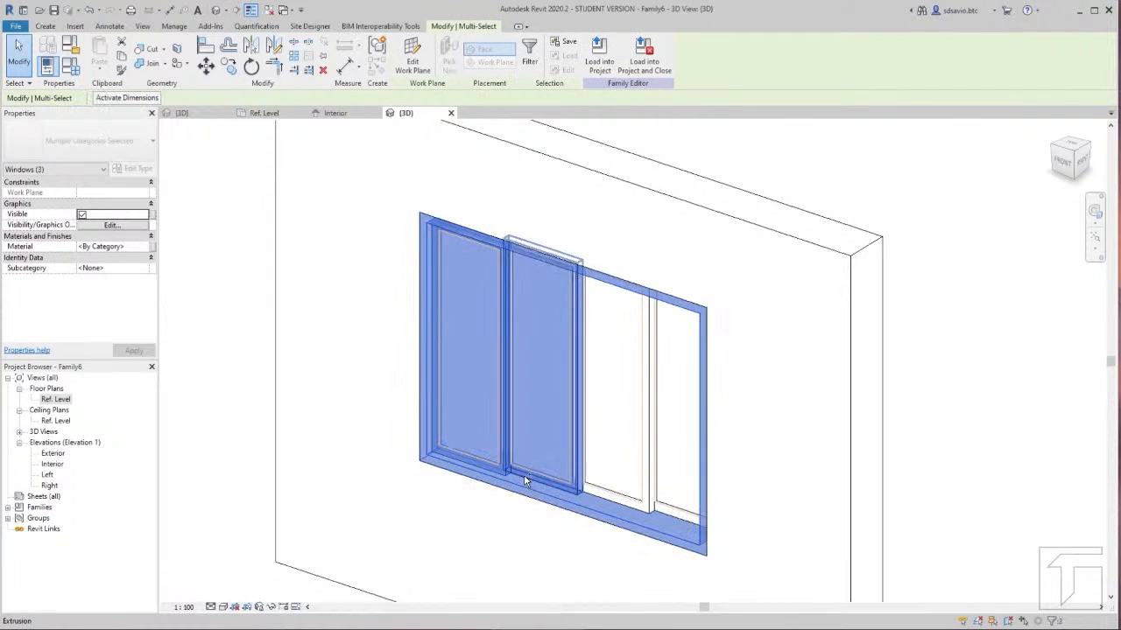
{"action": "left_click", "coordinate": [668, 512], "text": "ctrl"}
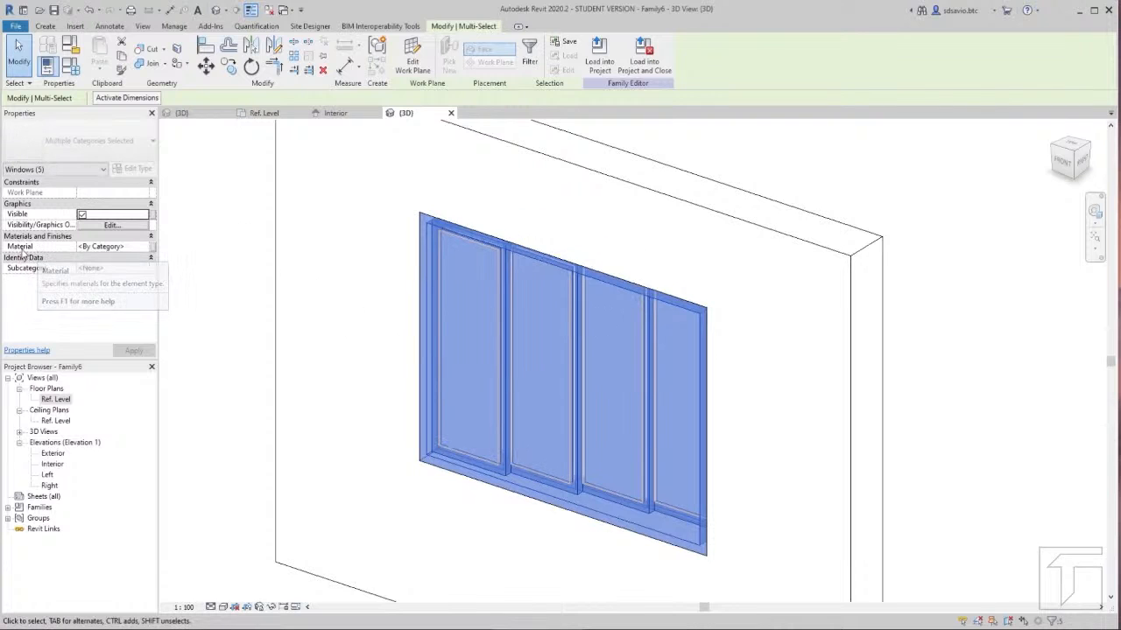
{"action": "left_click", "coordinate": [154, 252]}
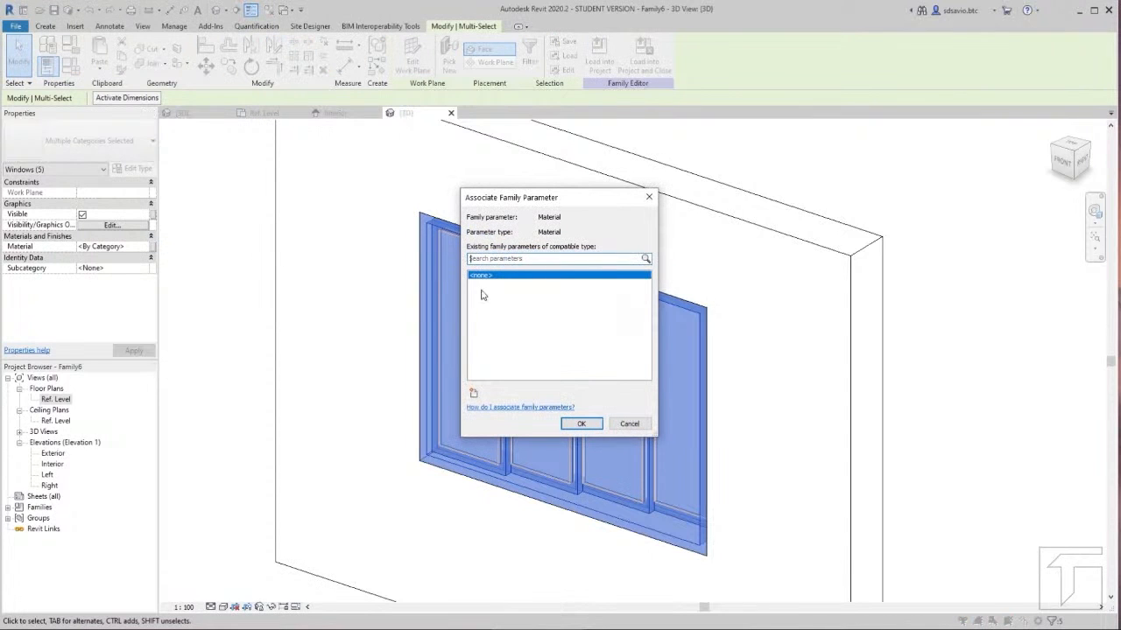
{"action": "left_click", "coordinate": [476, 394]}
{"action": "type", "text": "Frame"}
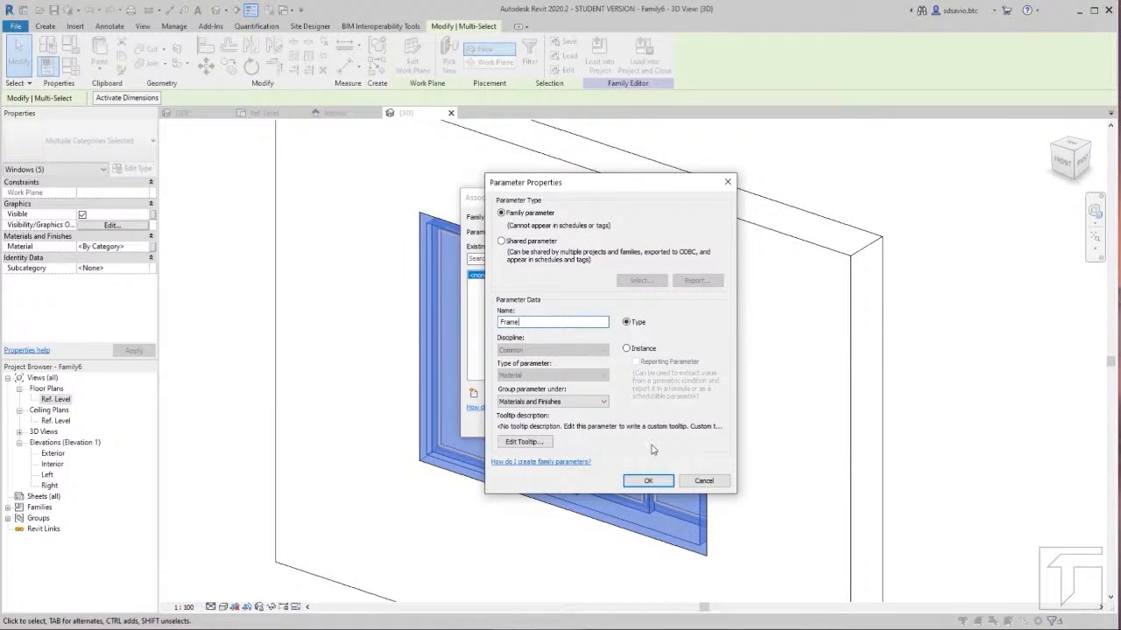
{"action": "left_click", "coordinate": [646, 481]}
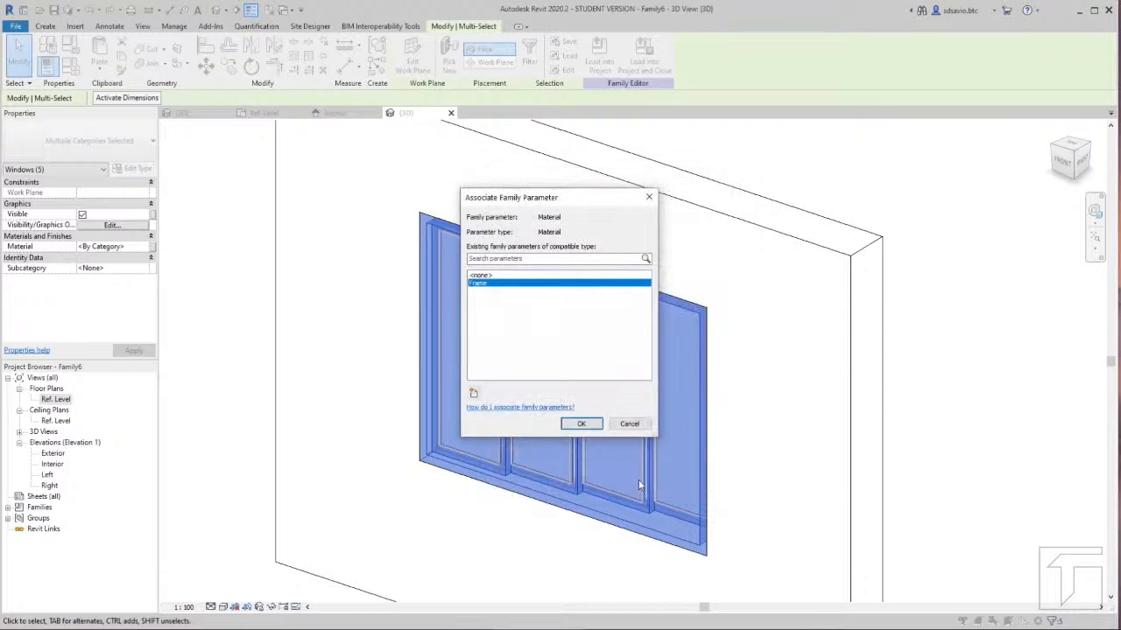
{"action": "left_click", "coordinate": [582, 423]}
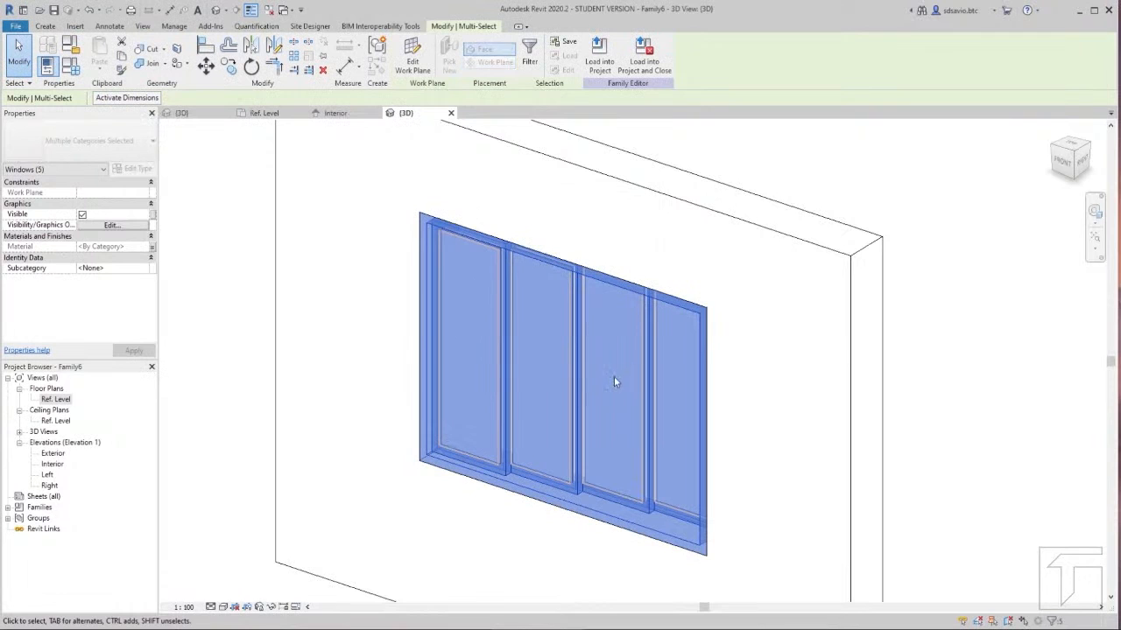
{"action": "left_click", "coordinate": [246, 351]}
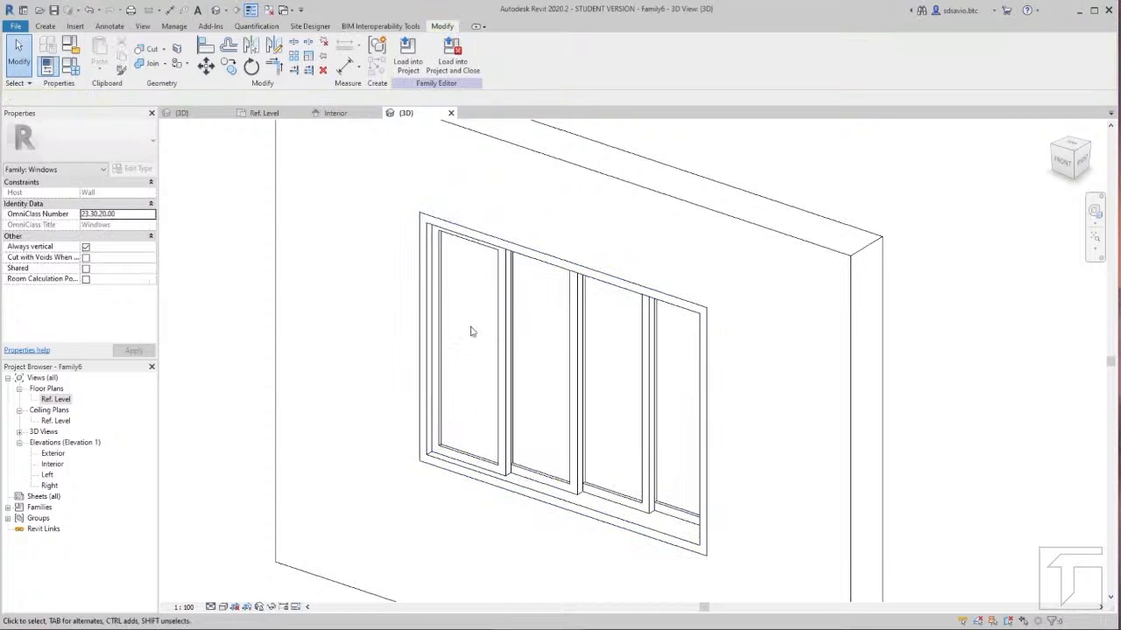
Step: In the Ref. Level plan, select the four glass infills and associate their Material with a new type parameter named Glass
{"action": "left_click", "coordinate": [272, 113]}
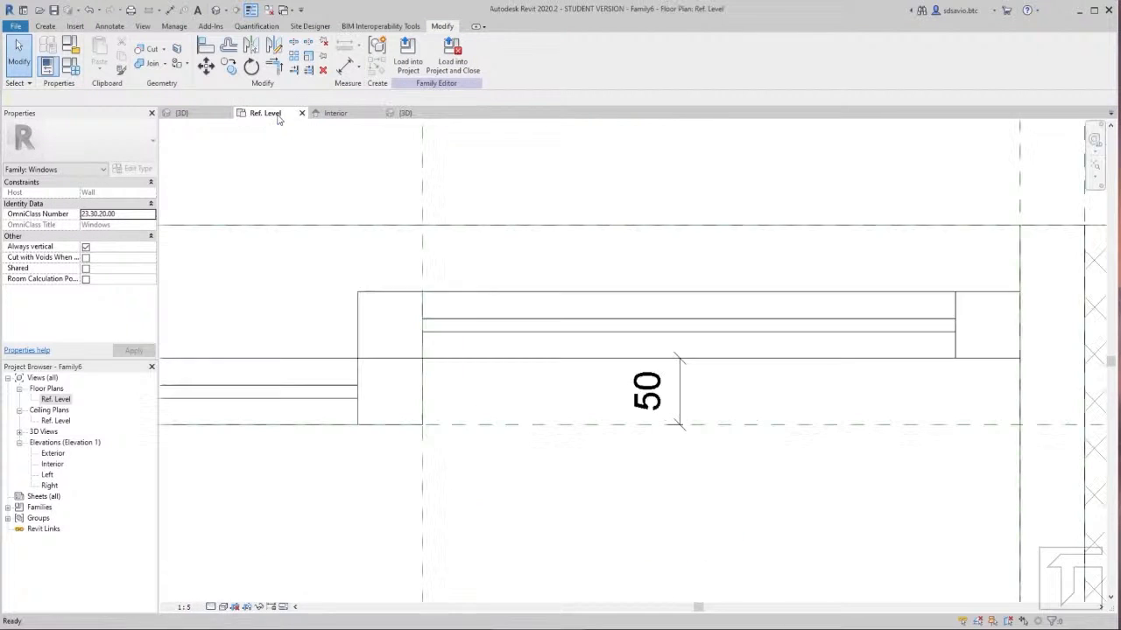
{"action": "scroll", "coordinate": [692, 308], "scroll_direction": "down", "scroll_amount": 4}
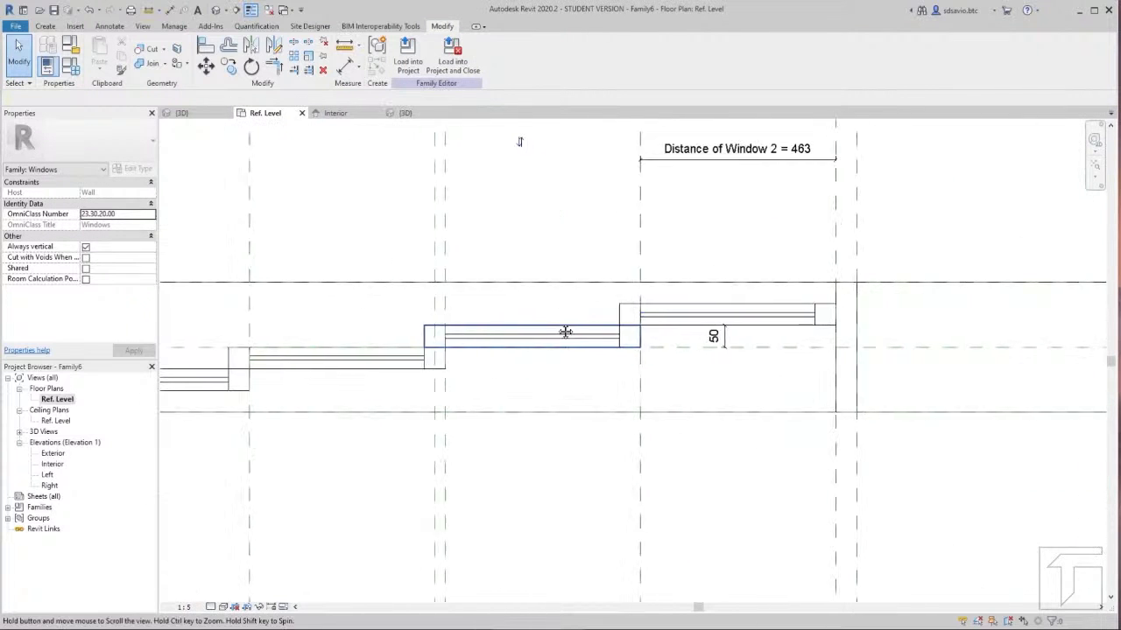
{"action": "middle_click_drag", "start_coordinate": [565, 331], "coordinate": [721, 332]}
{"action": "left_click", "coordinate": [376, 381]}
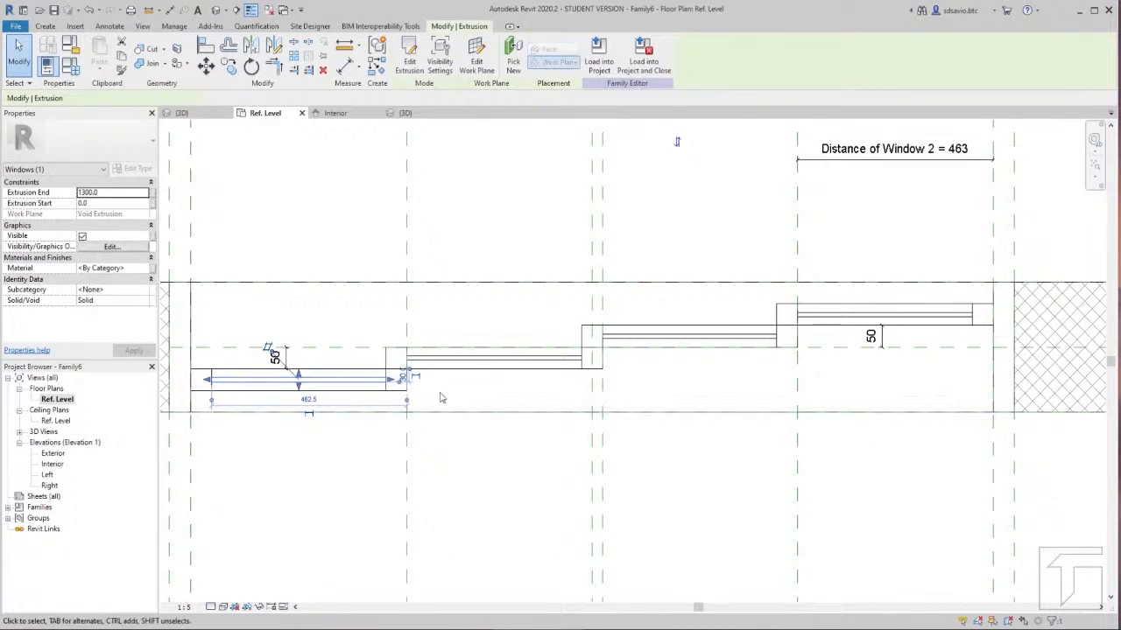
{"action": "left_click", "coordinate": [449, 361], "text": "ctrl"}
{"action": "left_click", "coordinate": [679, 339], "text": "ctrl"}
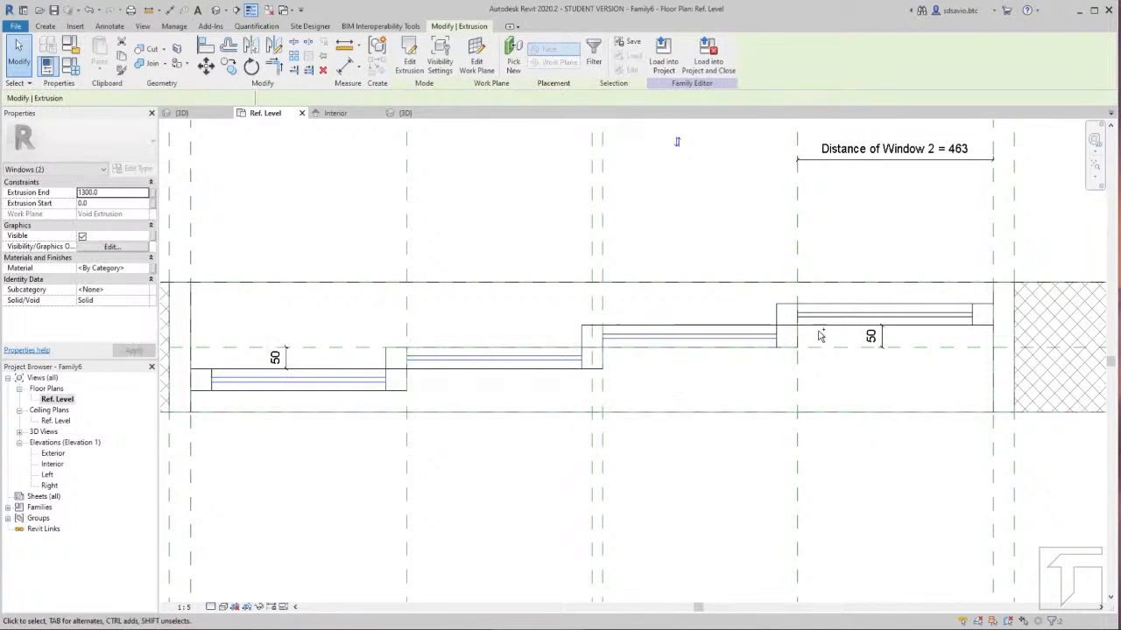
{"action": "left_click", "coordinate": [820, 335], "text": "ctrl"}
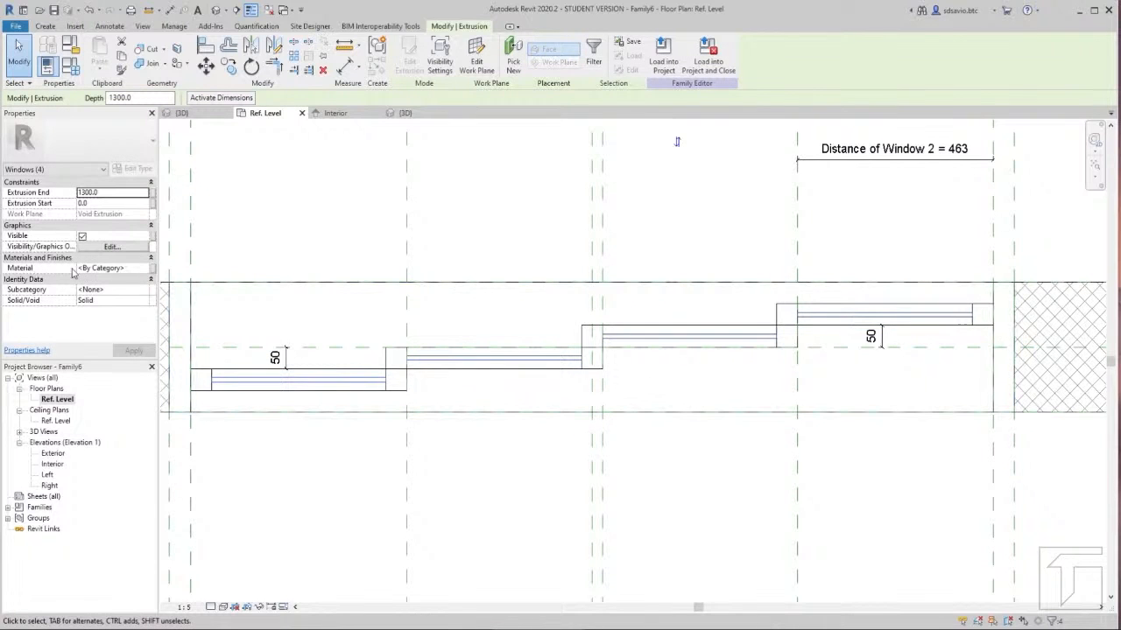
{"action": "left_click", "coordinate": [153, 268]}
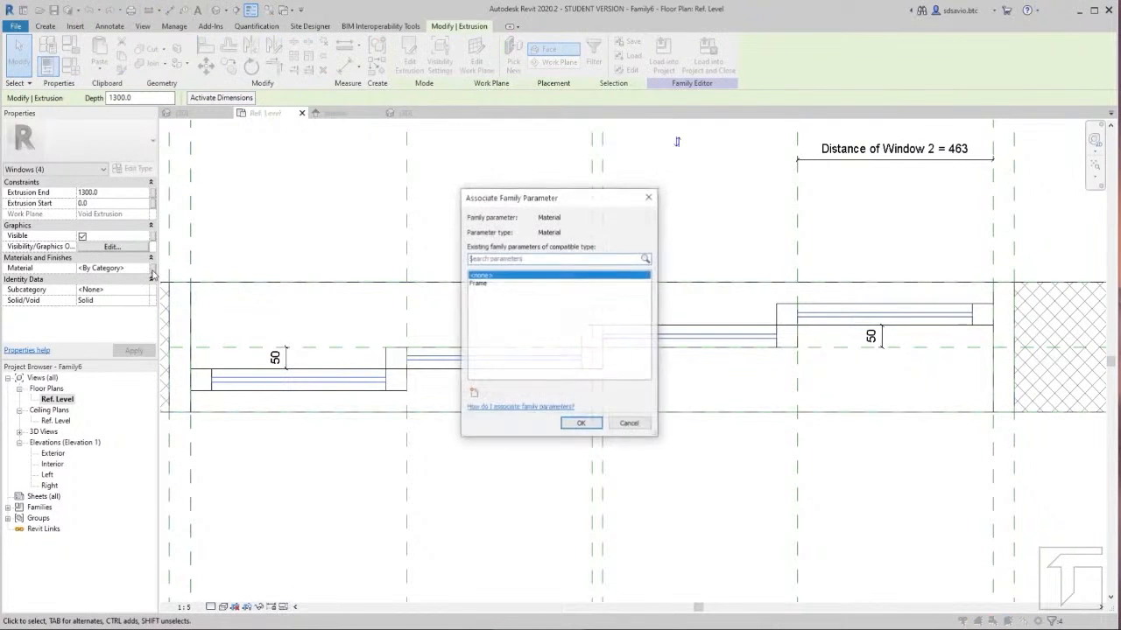
{"action": "left_click", "coordinate": [473, 393]}
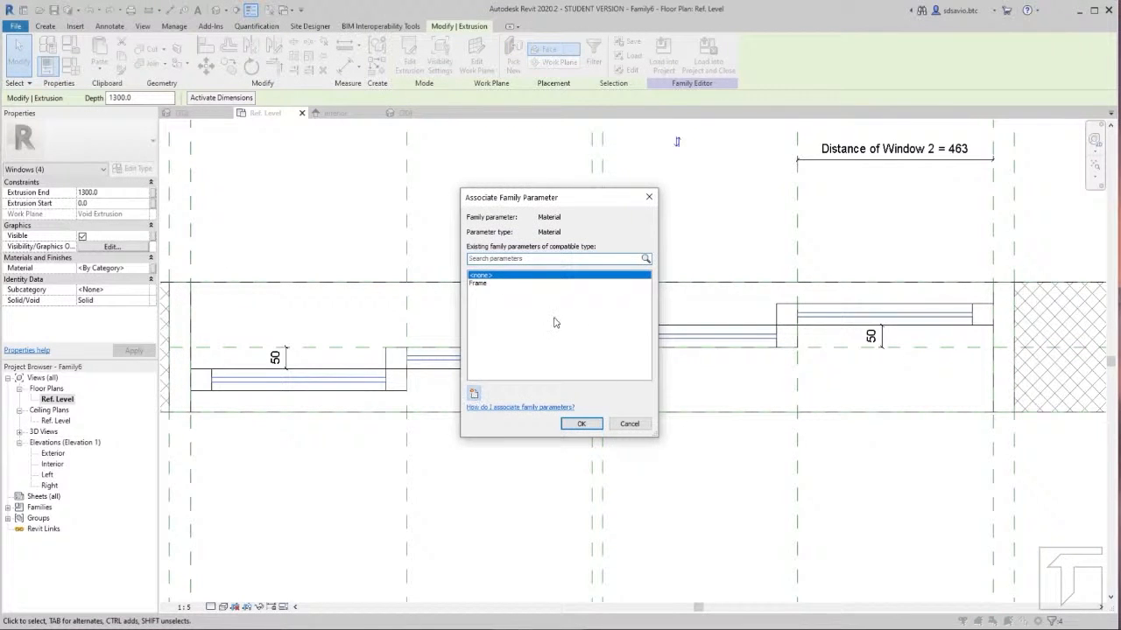
{"action": "type", "text": "Glass"}
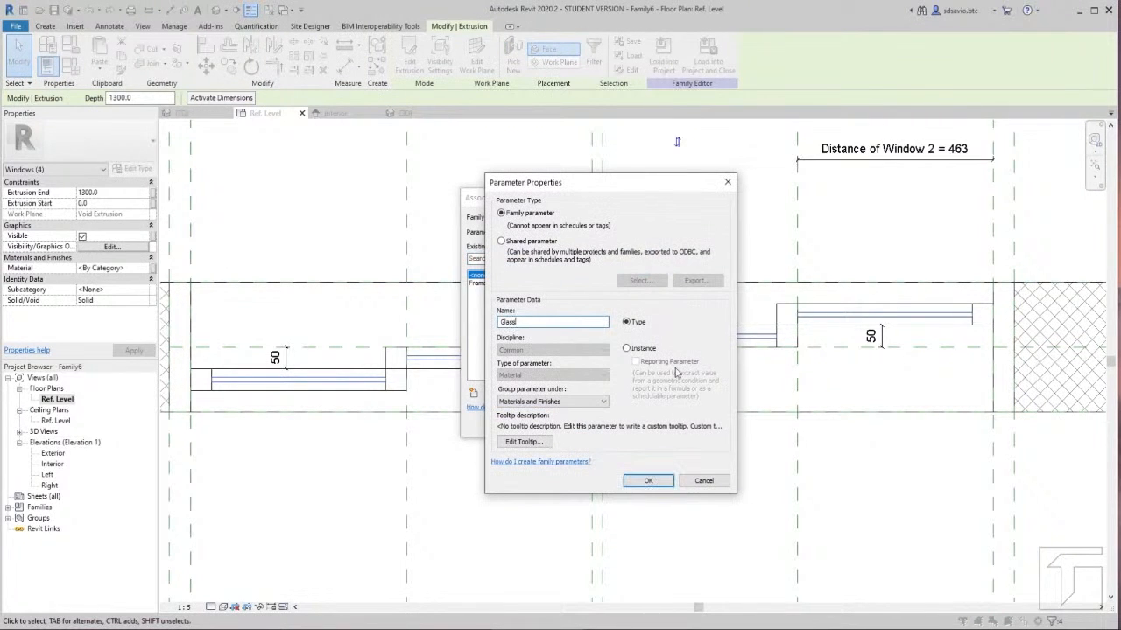
{"action": "left_click", "coordinate": [648, 480]}
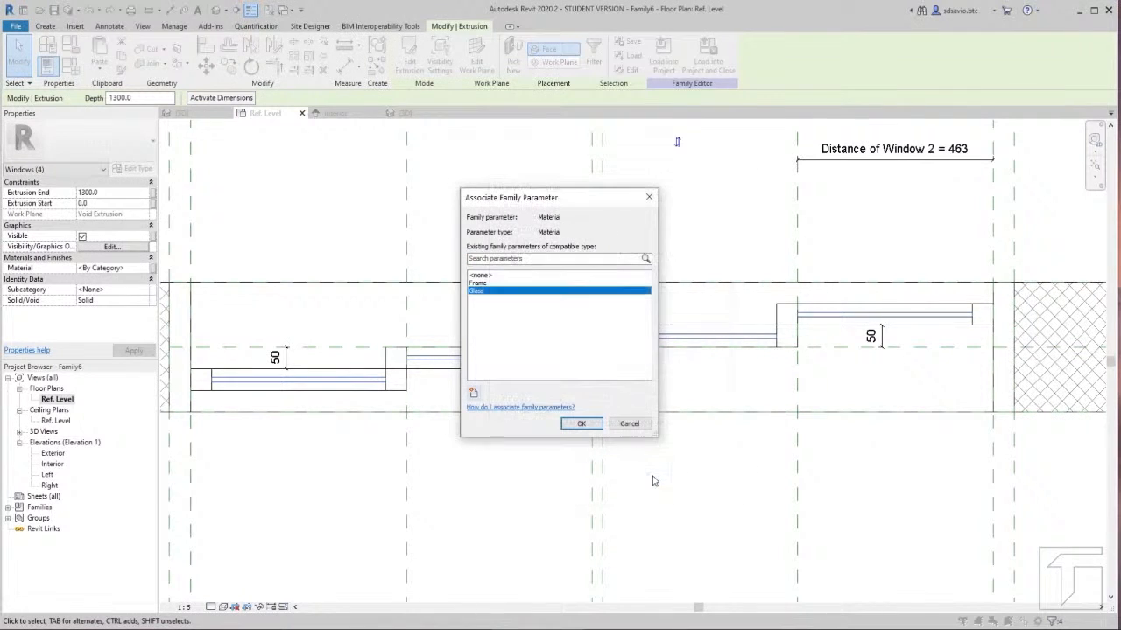
{"action": "left_click", "coordinate": [581, 424]}
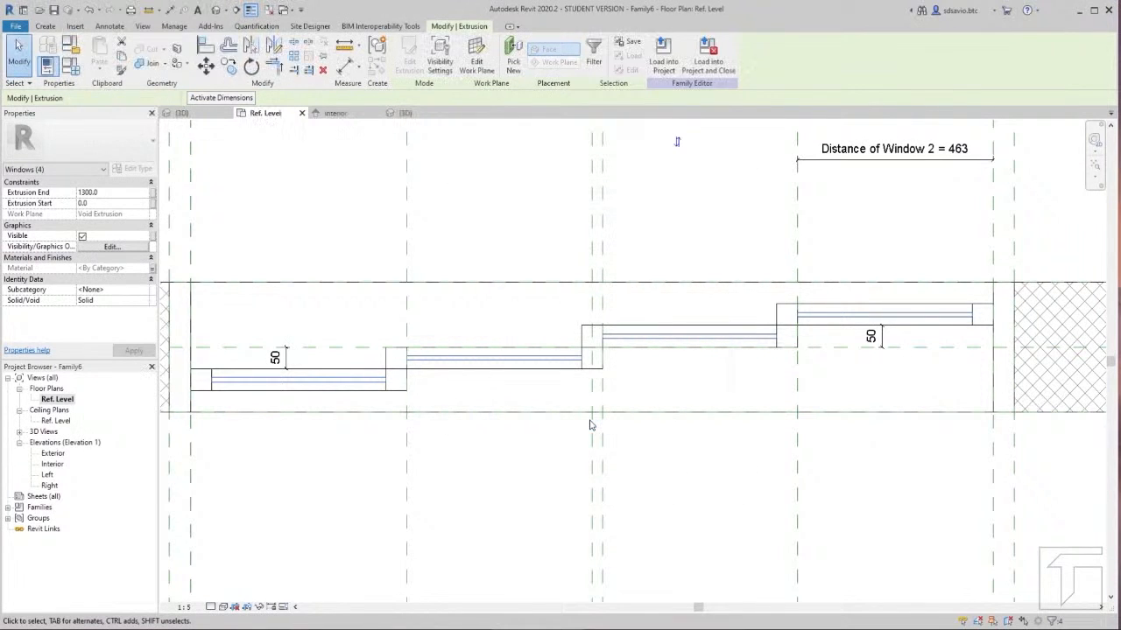
Step: Return to the 3D view, clear the selection and display the model in the Shaded visual style
{"action": "left_click", "coordinate": [404, 113]}
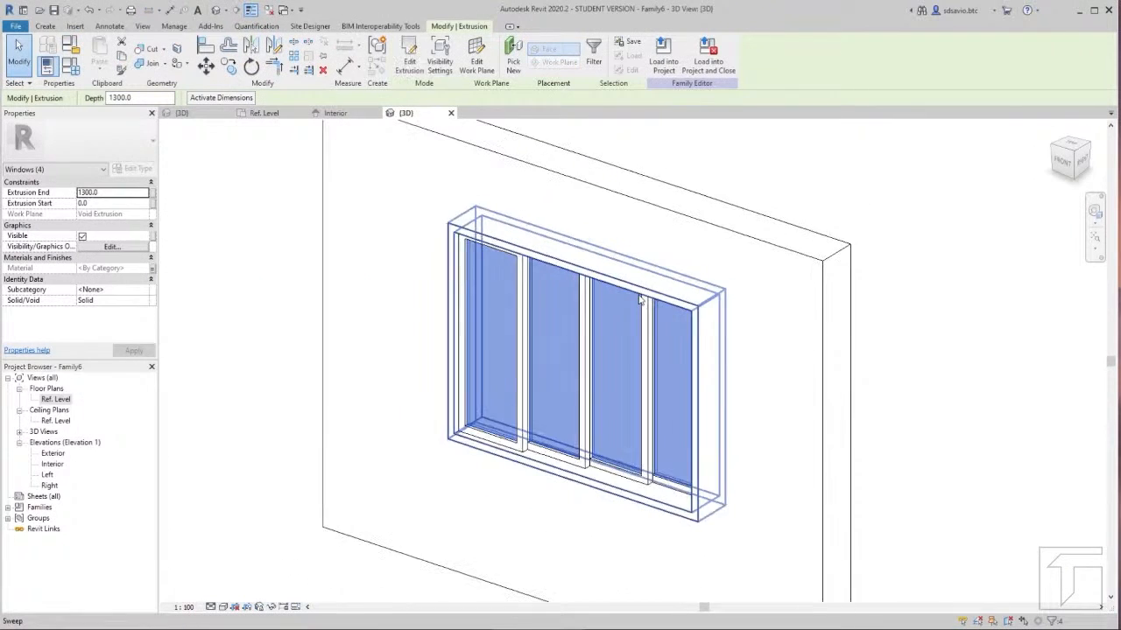
{"action": "scroll", "coordinate": [641, 301], "scroll_direction": "down", "scroll_amount": 2}
{"action": "left_click", "coordinate": [863, 283]}
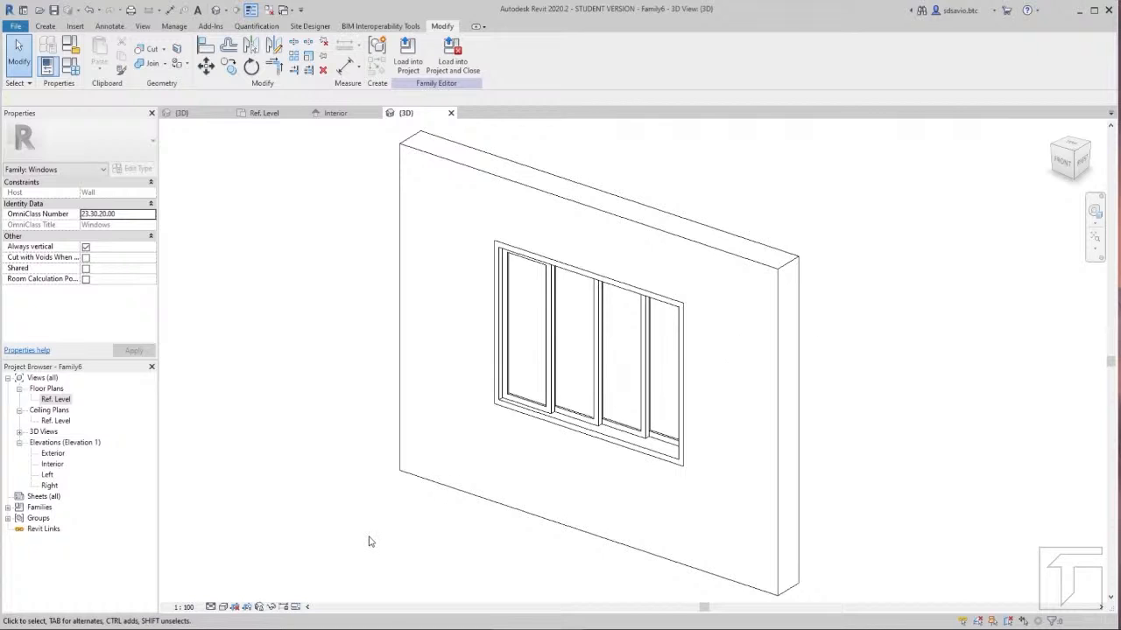
{"action": "left_click", "coordinate": [223, 606]}
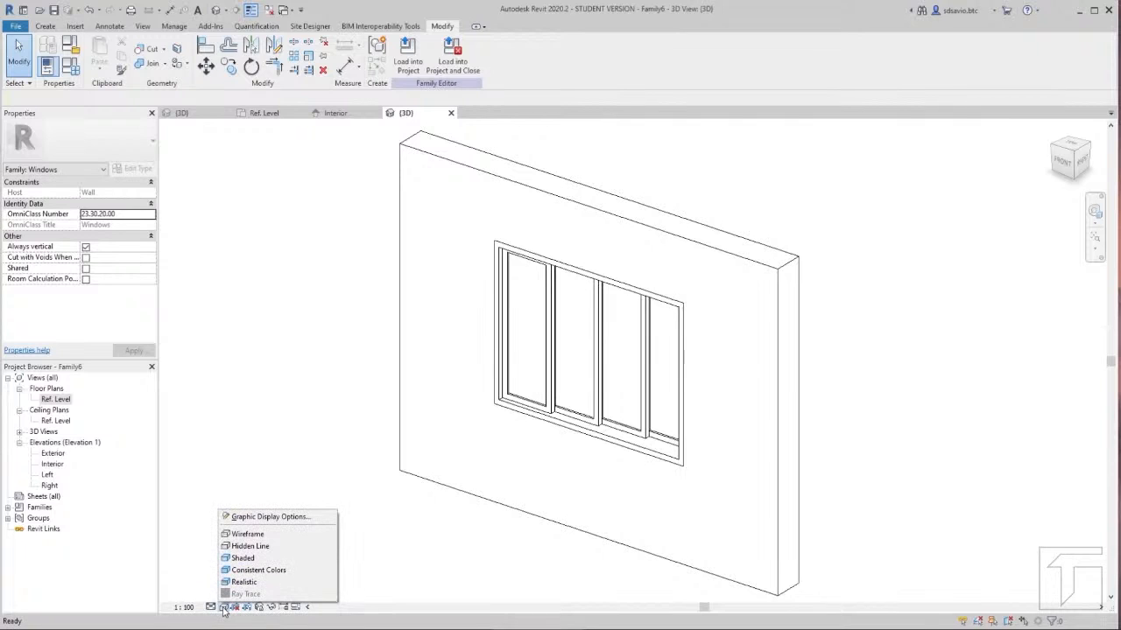
{"action": "left_click", "coordinate": [253, 559]}
{"action": "mouse_move", "coordinate": [408, 435]}
{"action": "middle_mouse_down", "text": "shift"}
{"action": "mouse_move", "coordinate": [347, 426]}
{"action": "mouse_move", "coordinate": [341, 475]}
{"action": "mouse_move", "coordinate": [386, 395]}
{"action": "mouse_move", "coordinate": [573, 493]}
{"action": "mouse_move", "coordinate": [534, 495]}
{"action": "middle_mouse_up", "text": "shift"}
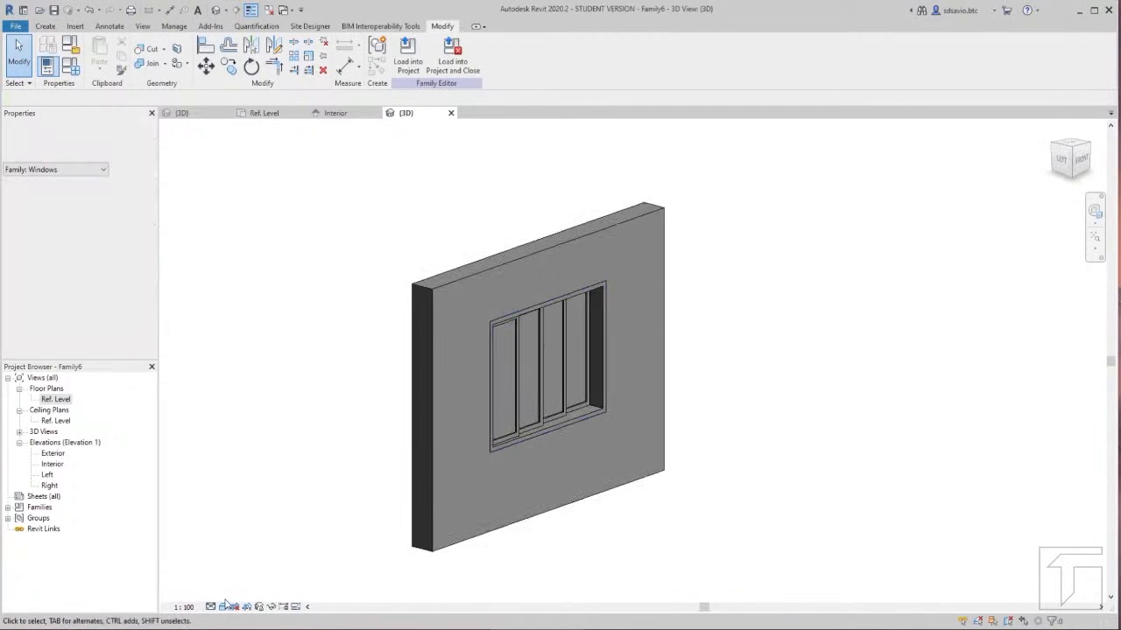
Step: Try the Consistent Colors visual style on the 3D view
{"action": "left_click", "coordinate": [224, 607]}
{"action": "left_click", "coordinate": [249, 571]}
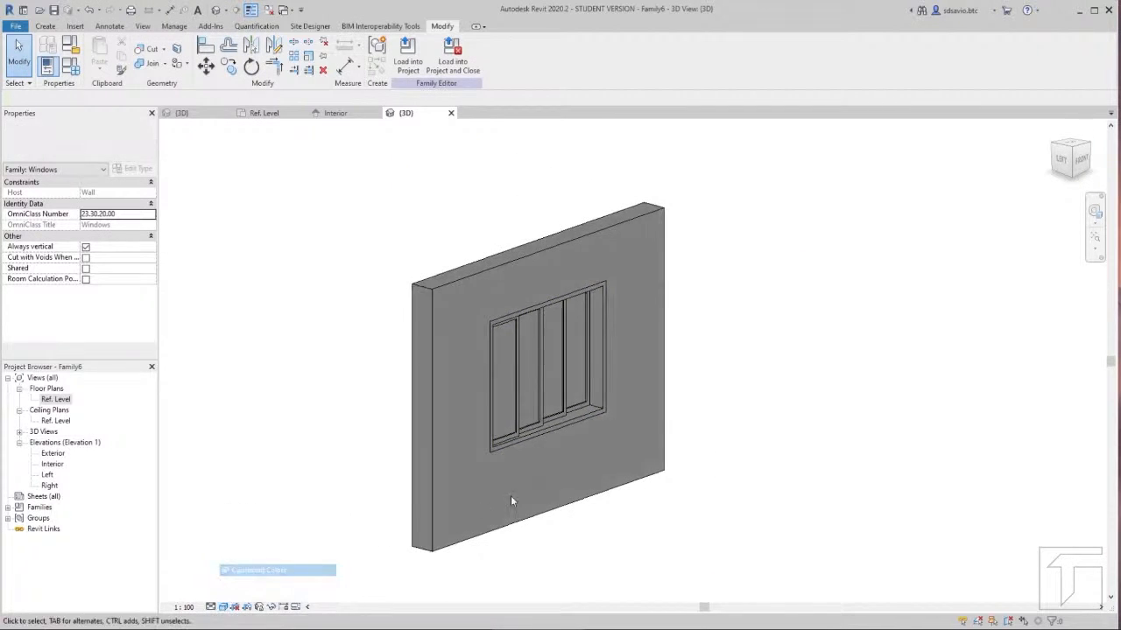
{"action": "middle_click_drag", "start_coordinate": [624, 514], "coordinate": [567, 552], "text": "shift"}
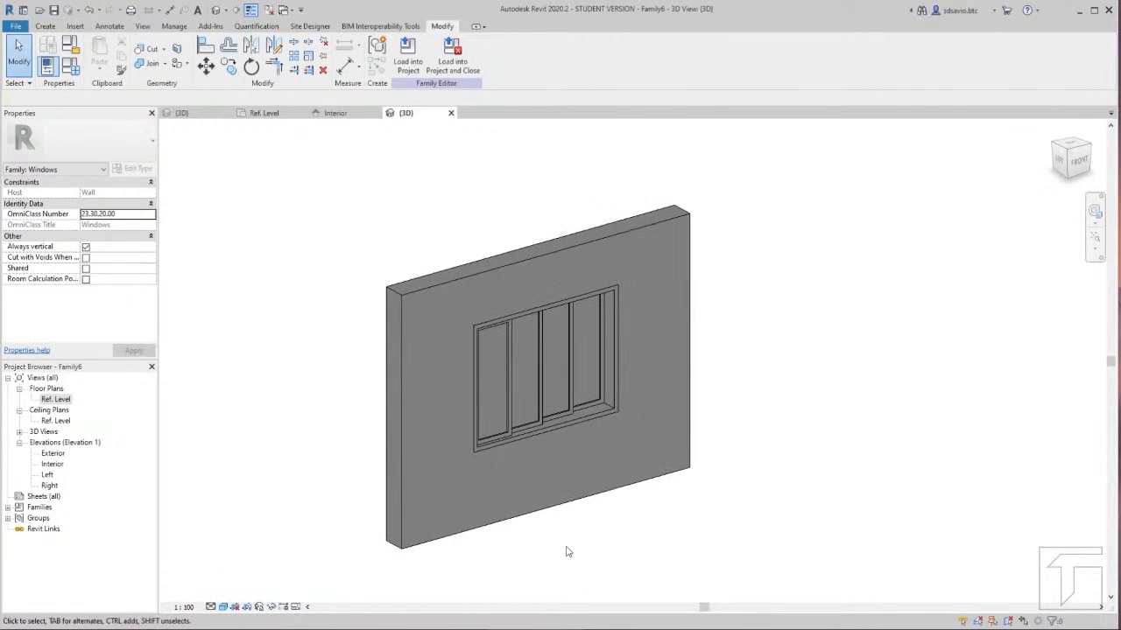
Step: Set the 3D view's visual style to Realistic and bring the window panels into close view
{"action": "left_click", "coordinate": [224, 608]}
{"action": "left_click", "coordinate": [248, 587]}
{"action": "middle_click_drag", "start_coordinate": [603, 542], "coordinate": [648, 554], "text": "shift"}
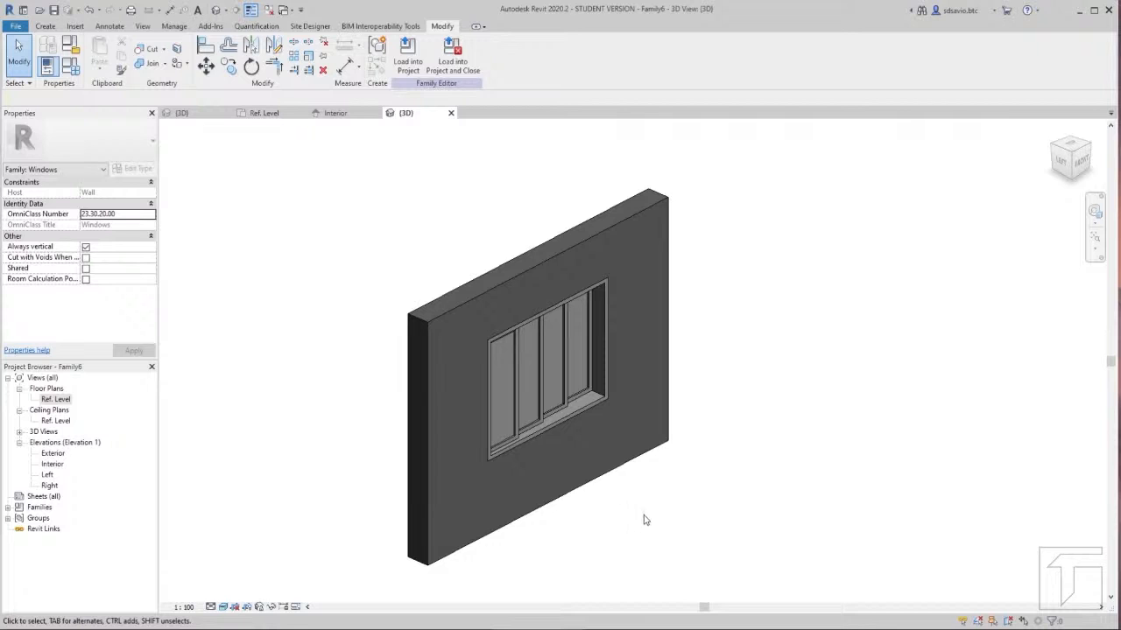
{"action": "middle_click_drag", "start_coordinate": [645, 520], "coordinate": [761, 513]}
{"action": "scroll", "coordinate": [709, 500], "scroll_direction": "up", "scroll_amount": 3}
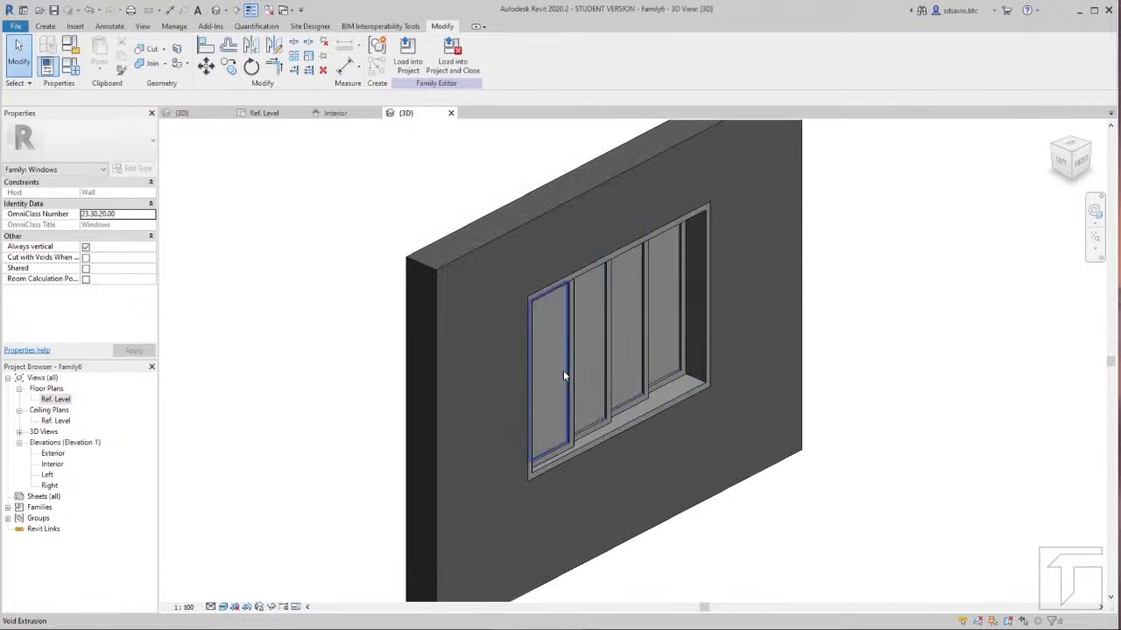
Step: In the family types, find aluminum in the material library and assign Aluminum, Anodized Bronze to the Frame parameter
{"action": "left_click", "coordinate": [73, 69]}
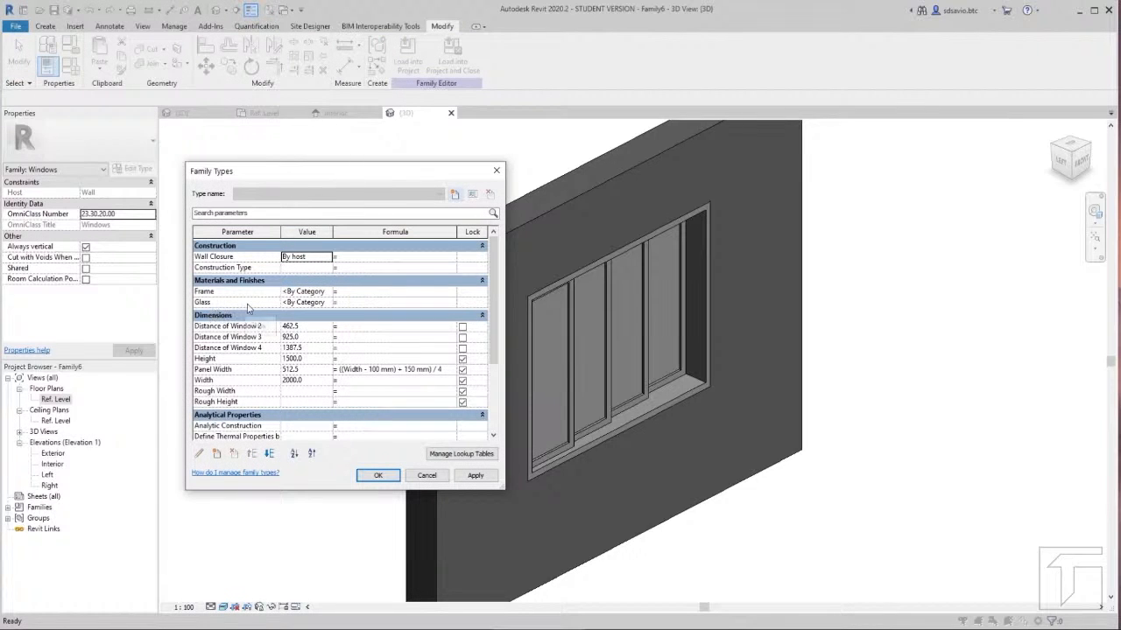
{"action": "left_click", "coordinate": [316, 292]}
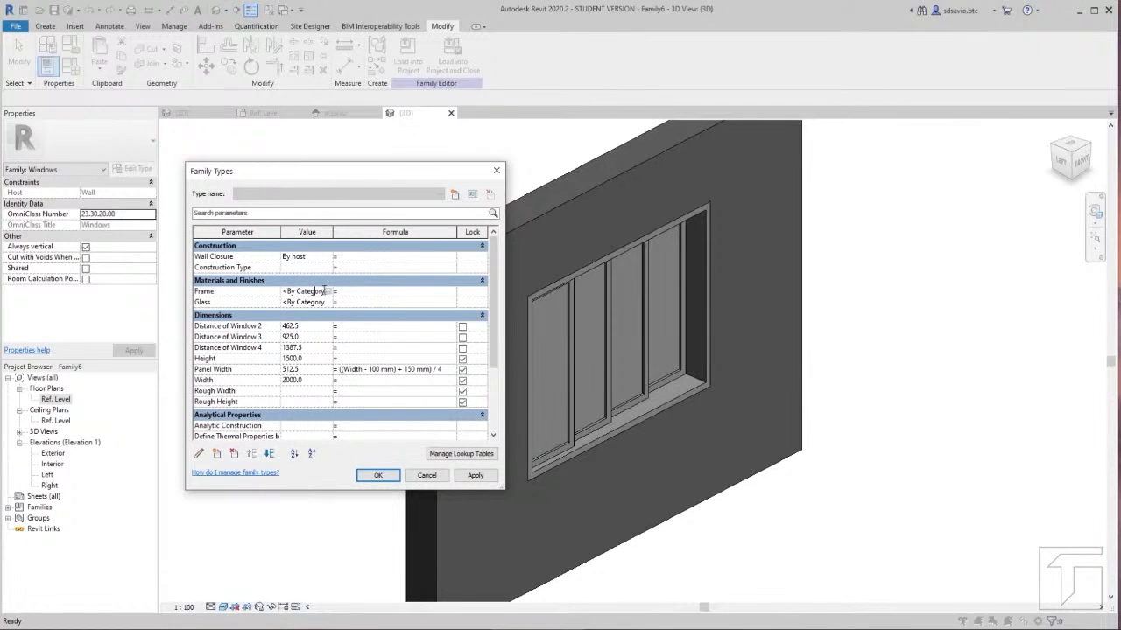
{"action": "left_click", "coordinate": [323, 290]}
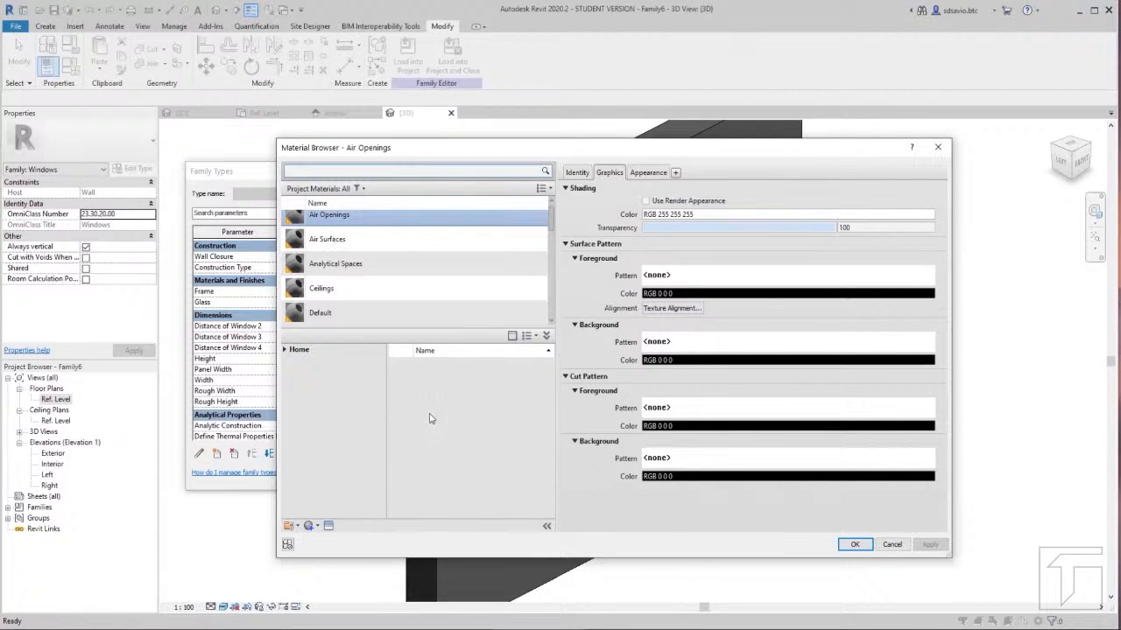
{"action": "left_click", "coordinate": [413, 169]}
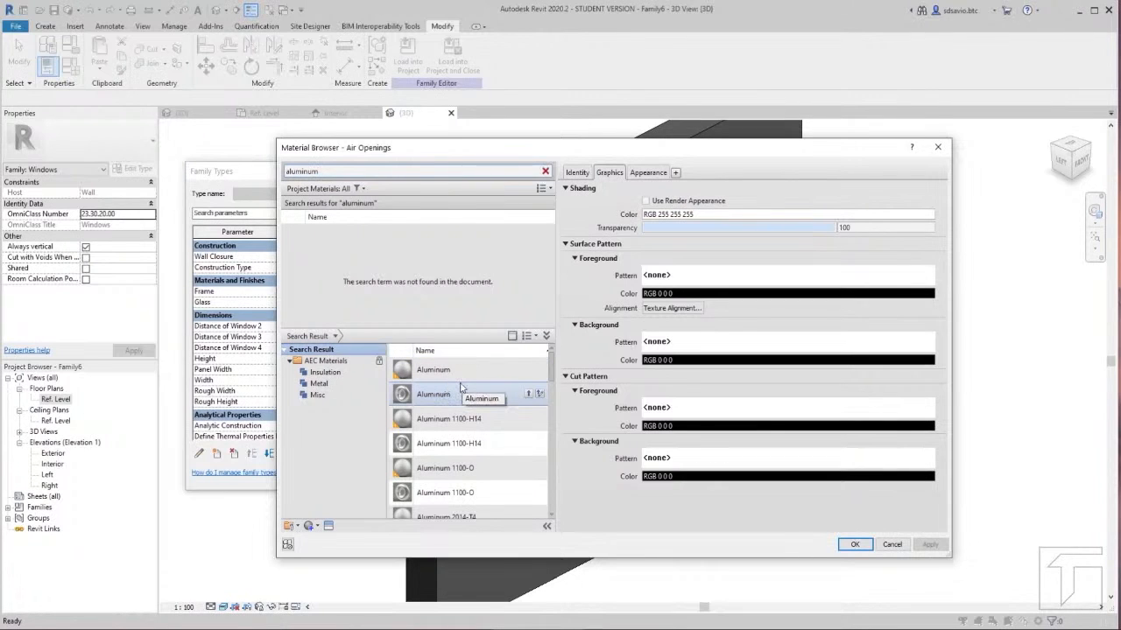
{"action": "scroll", "coordinate": [462, 388], "scroll_direction": "down", "scroll_amount": 3}
{"action": "scroll", "coordinate": [461, 388], "scroll_direction": "down", "scroll_amount": 10}
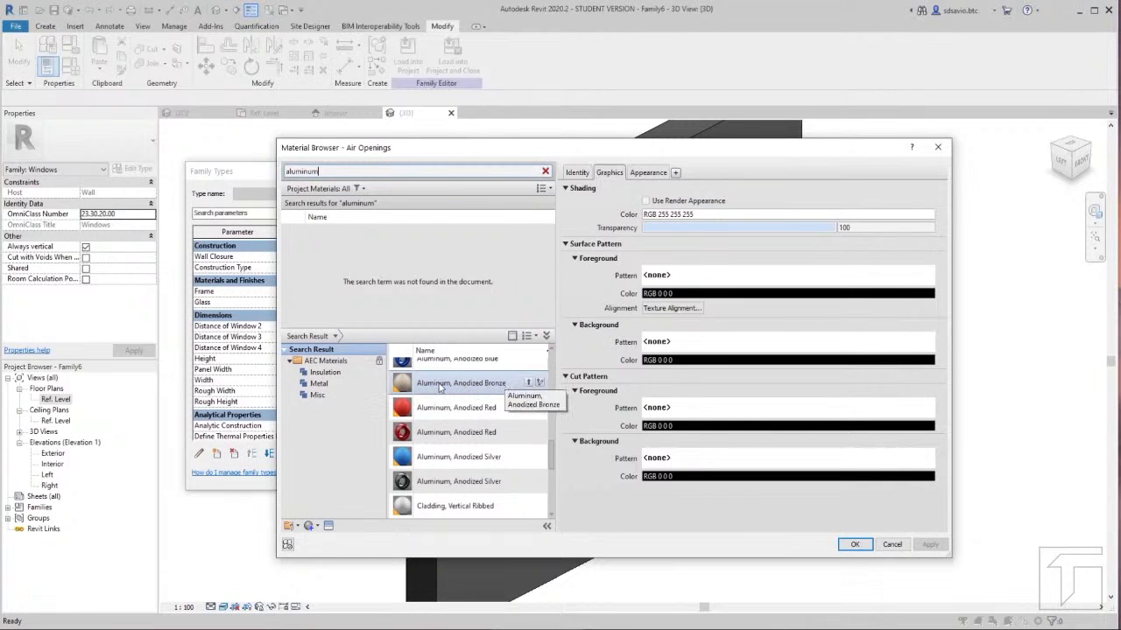
{"action": "double_click", "coordinate": [441, 388]}
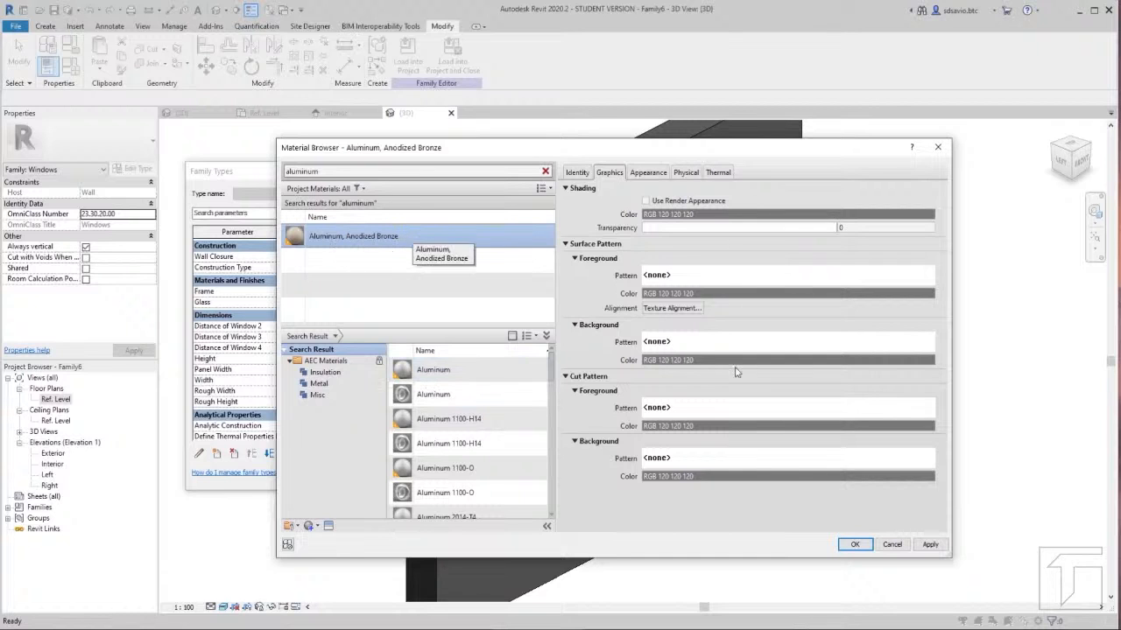
{"action": "left_click", "coordinate": [851, 547]}
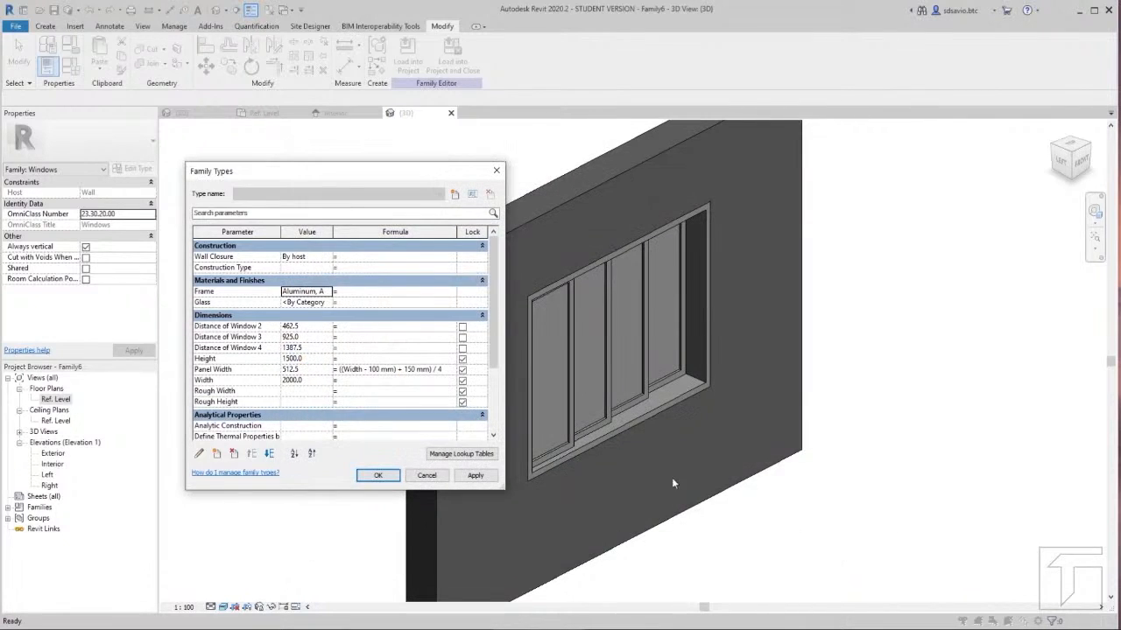
Step: Set the Glass material parameter to Glass, apply the family type changes and inspect the window from both sides of the wall
{"action": "left_click", "coordinate": [313, 303]}
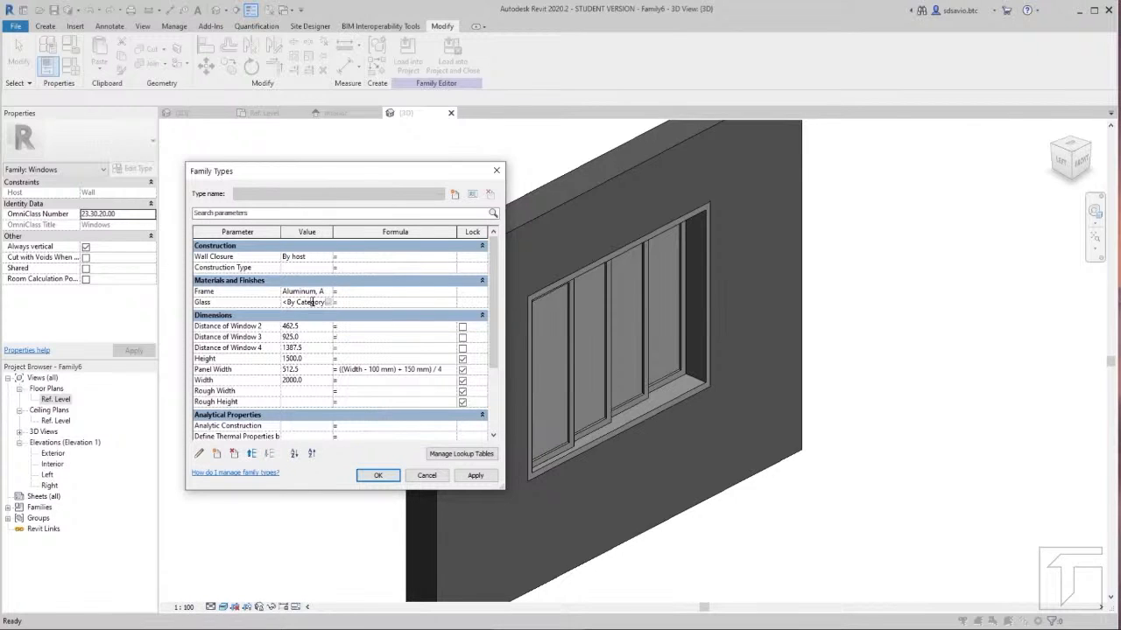
{"action": "left_click_drag", "start_coordinate": [321, 303], "coordinate": [246, 308]}
{"action": "type", "text": "Glass"}
{"action": "key", "text": "Tab"}
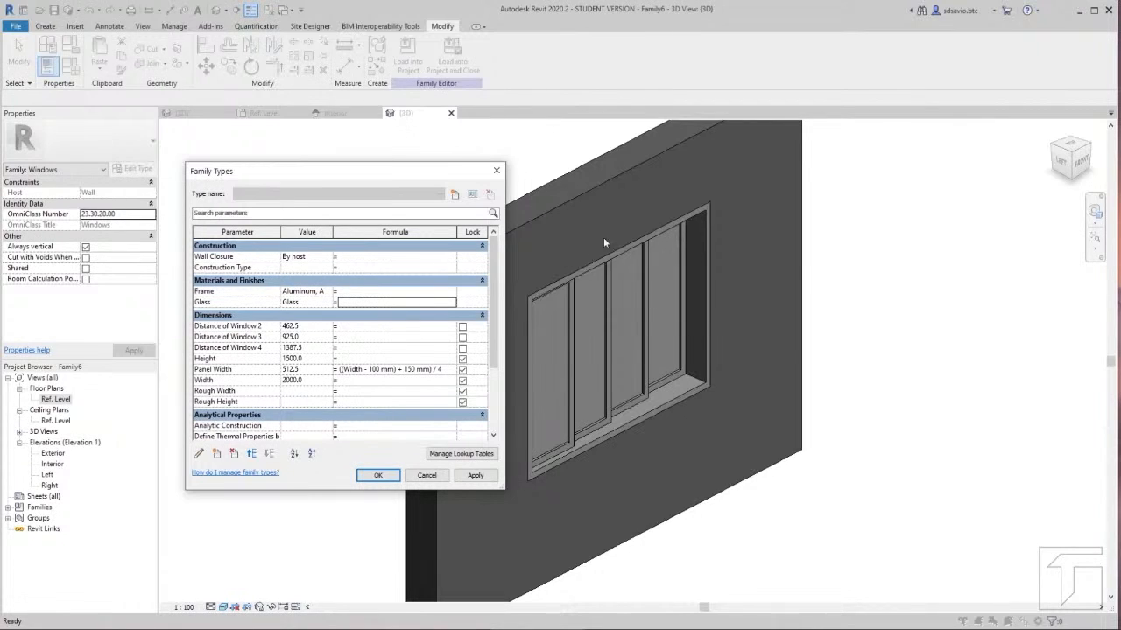
{"action": "left_click", "coordinate": [378, 476]}
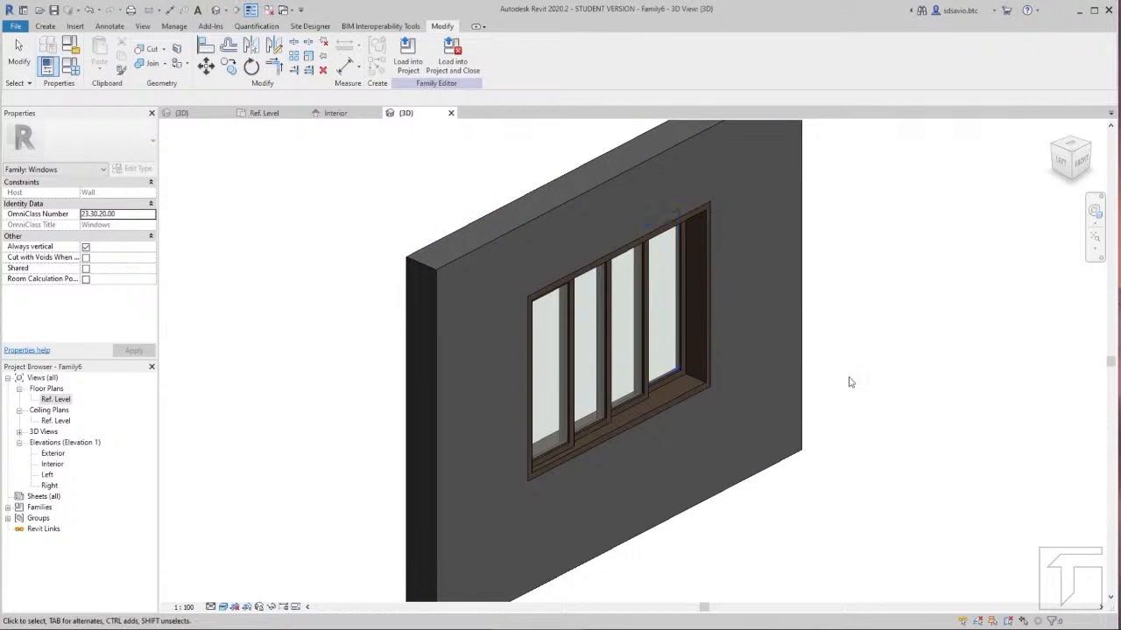
{"action": "middle_click_drag", "start_coordinate": [858, 305], "coordinate": [656, 280], "text": "shift"}
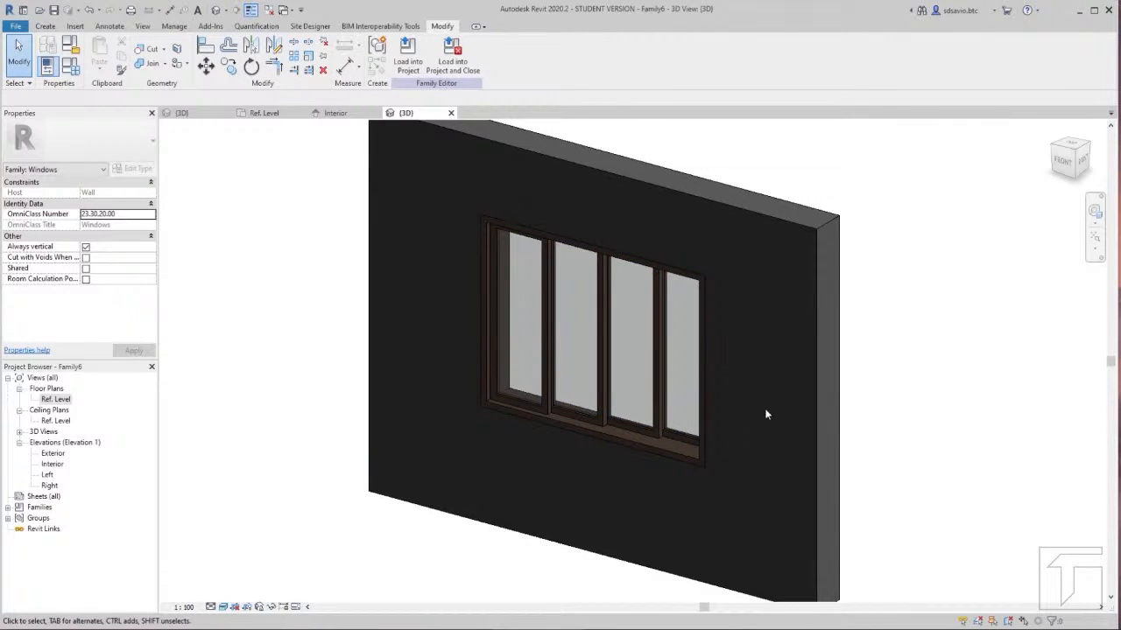
{"action": "middle_click_drag", "start_coordinate": [791, 397], "coordinate": [487, 432], "text": "shift"}
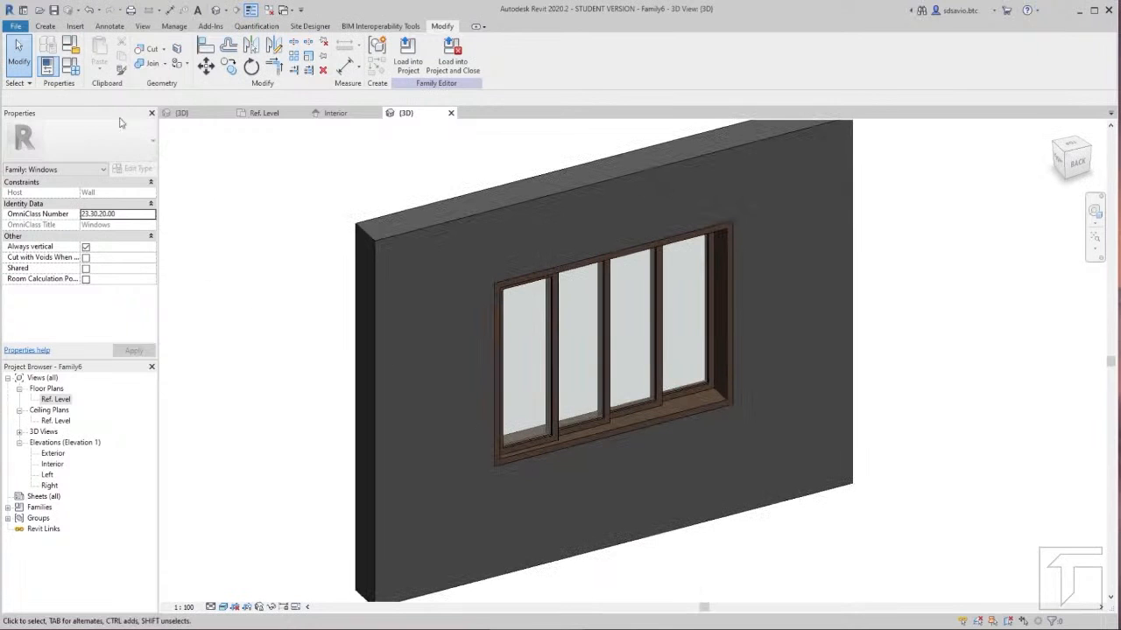
Step: Slide the panels partly open by setting Distance of Window 2 to 300, Window 3 to 600 and Window 4 to 900
{"action": "left_click", "coordinate": [73, 70]}
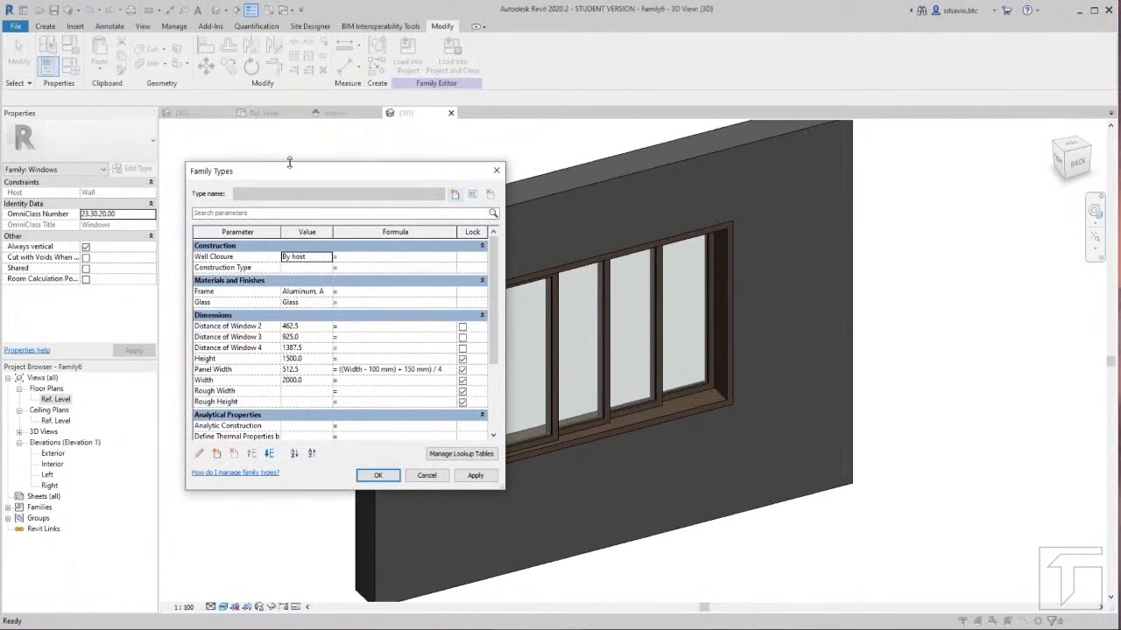
{"action": "left_click_drag", "start_coordinate": [299, 172], "coordinate": [272, 175]}
{"action": "left_click", "coordinate": [283, 328]}
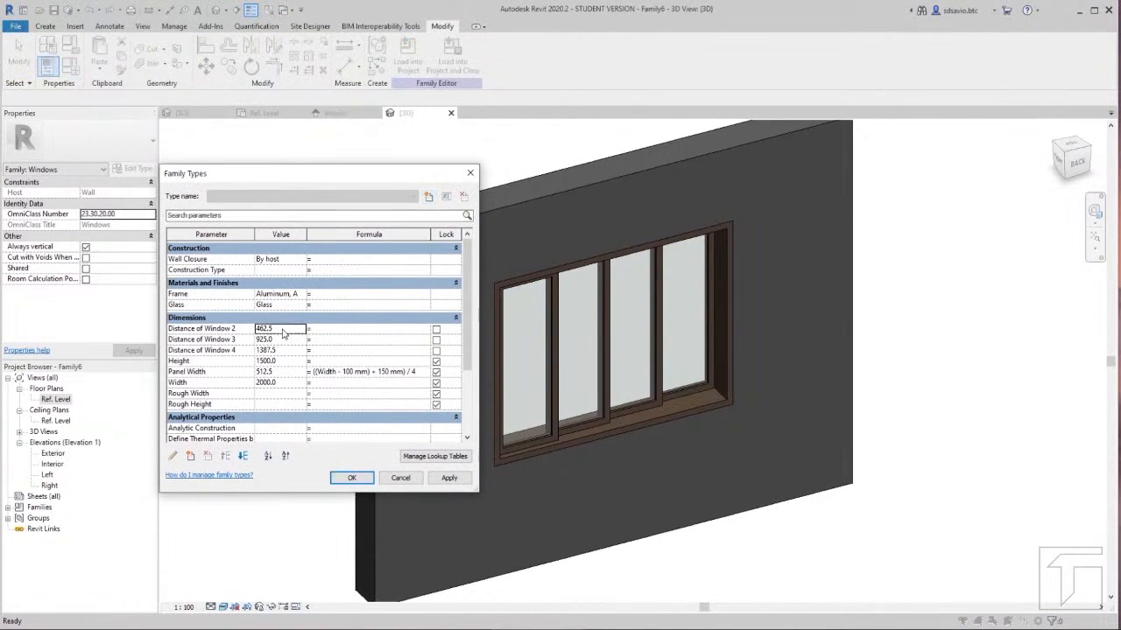
{"action": "type", "text": "300"}
{"action": "left_click", "coordinate": [280, 339]}
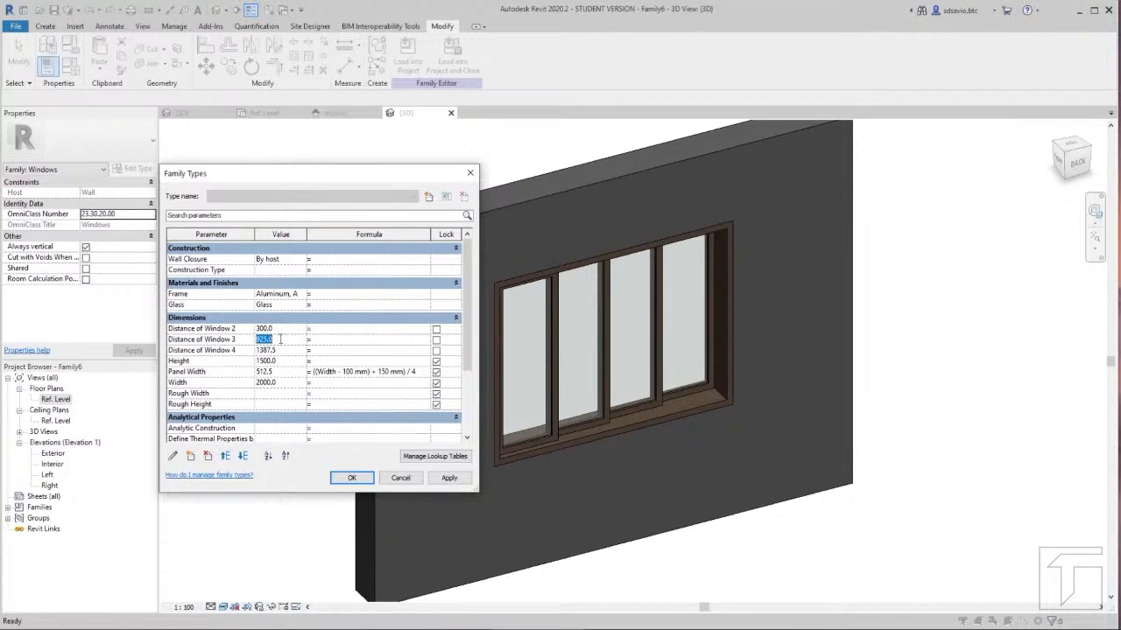
{"action": "type", "text": "600"}
{"action": "left_click", "coordinate": [281, 351]}
{"action": "type", "text": "900"}
{"action": "left_click", "coordinate": [449, 478]}
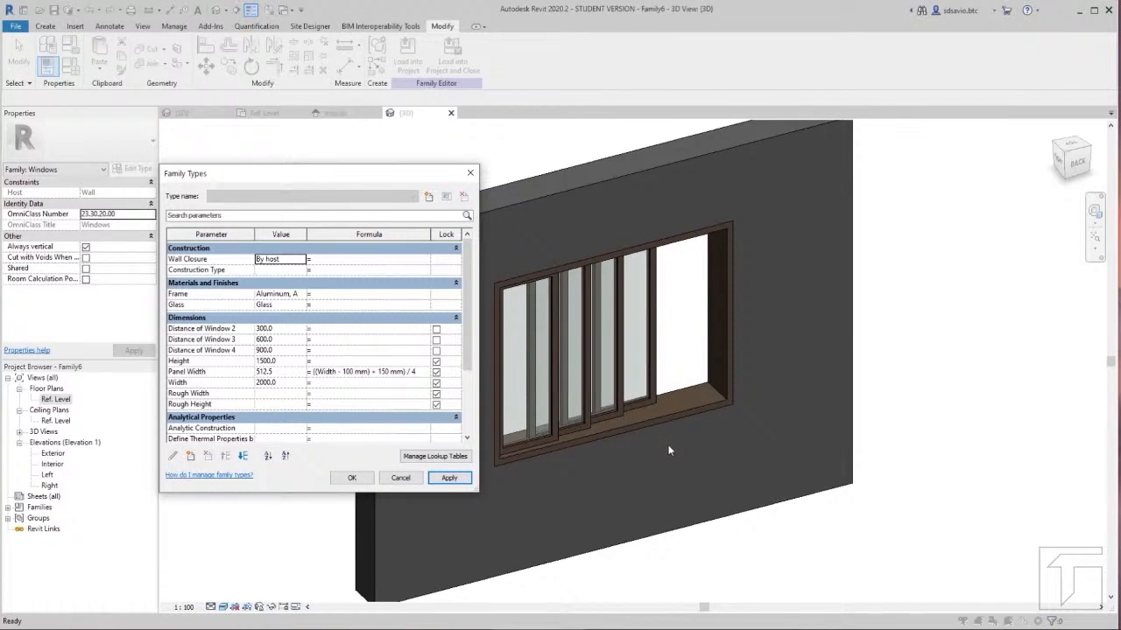
{"action": "left_click", "coordinate": [348, 479]}
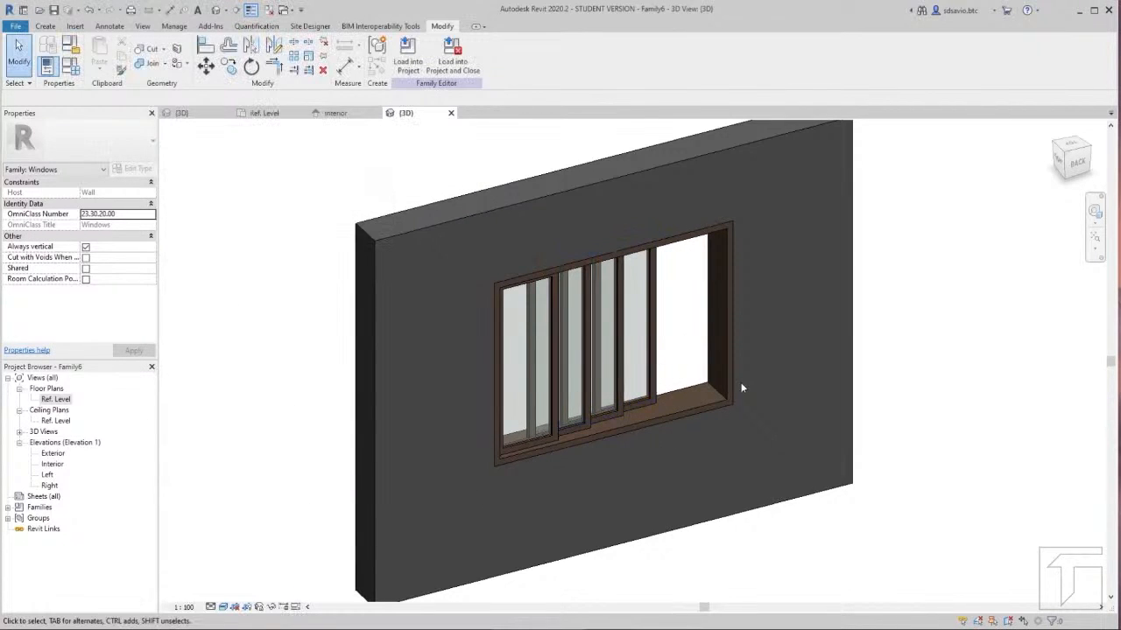